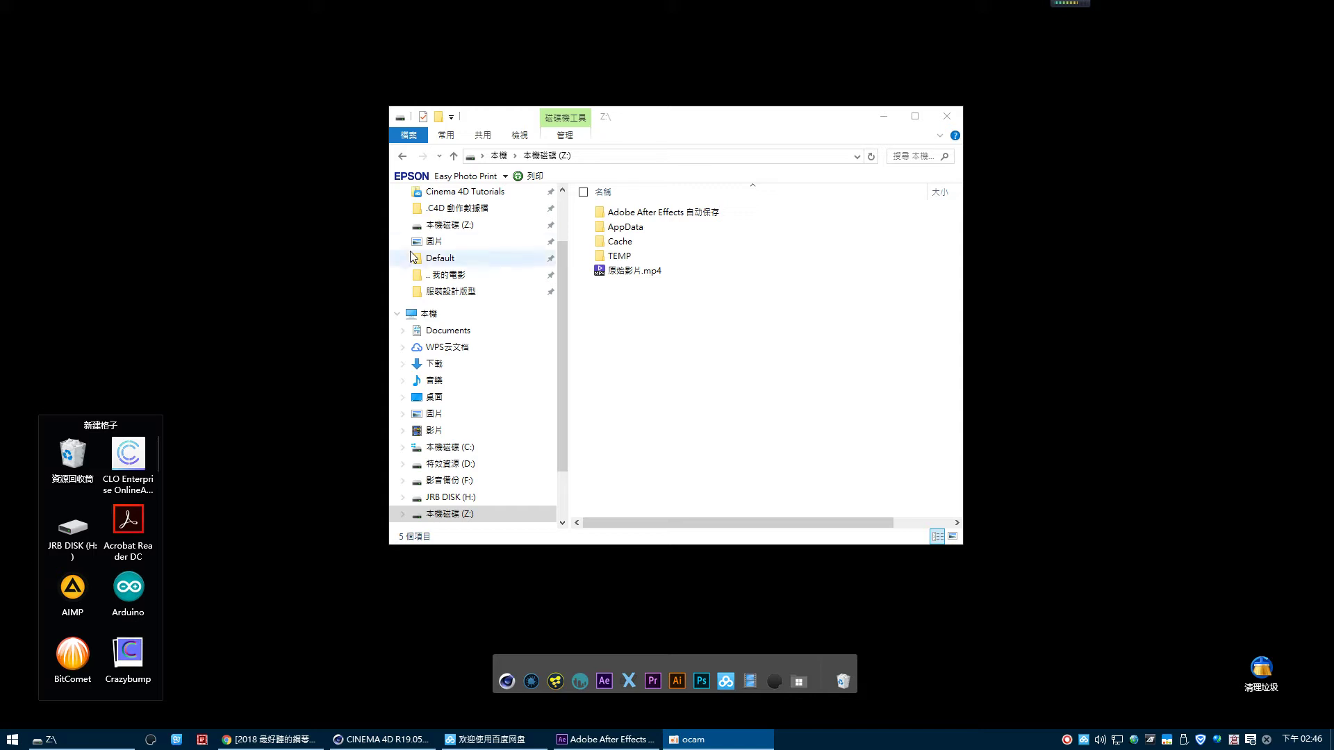
- Preview 原始影片.mp4 in the video player, then return to After Effects
double_click(637, 272)
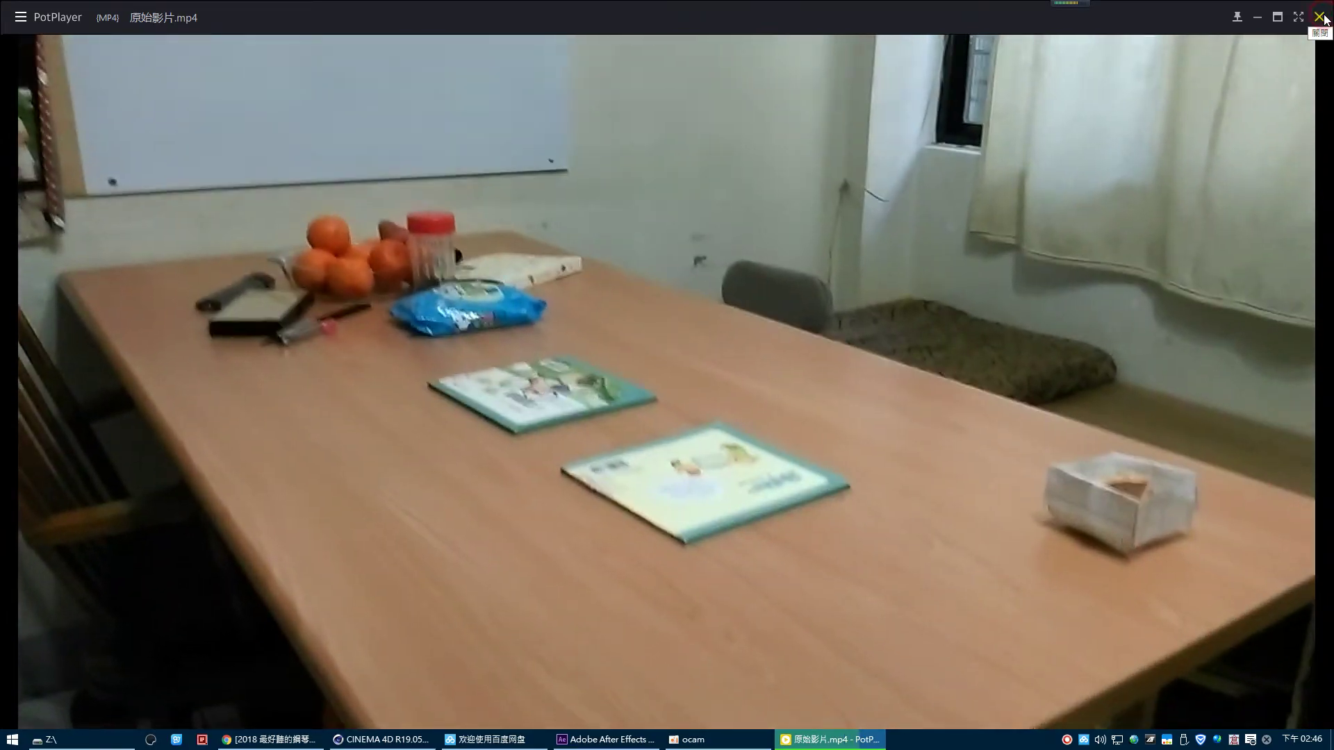
left_click(1320, 16)
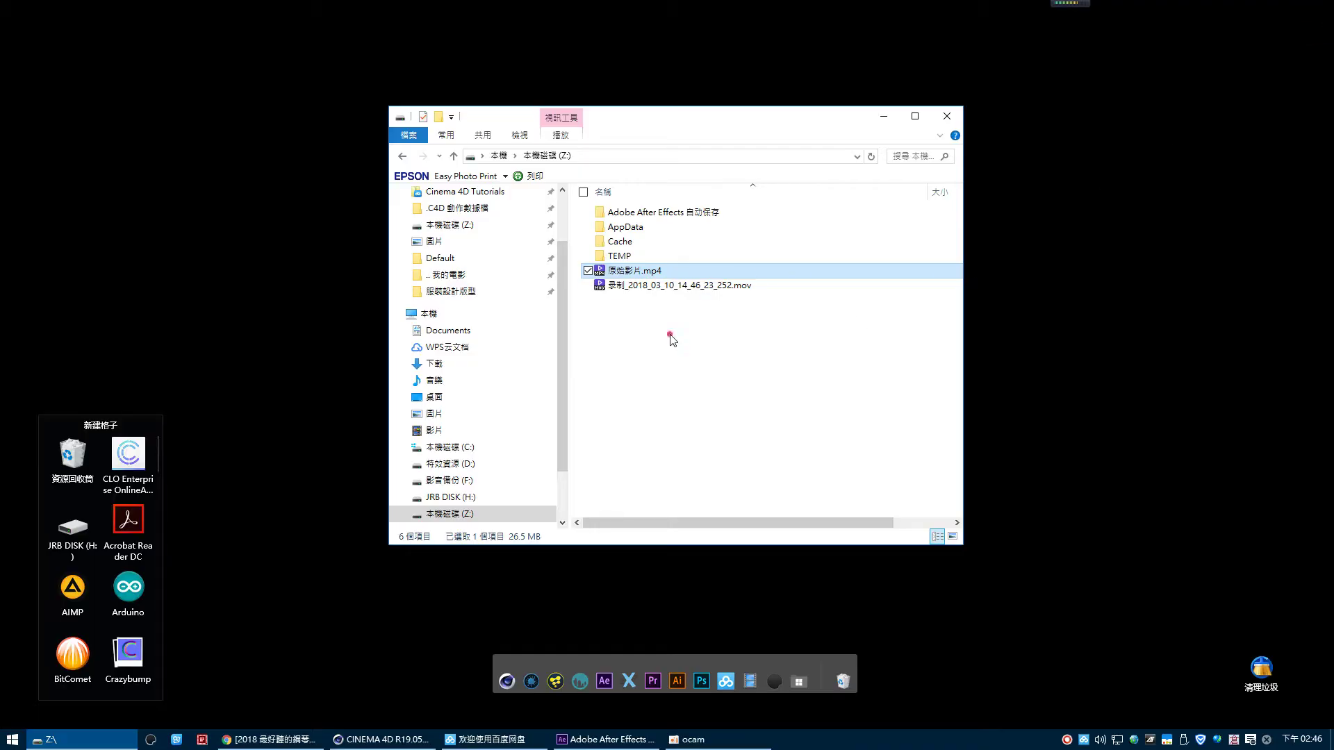
left_click(633, 285)
left_click(604, 681)
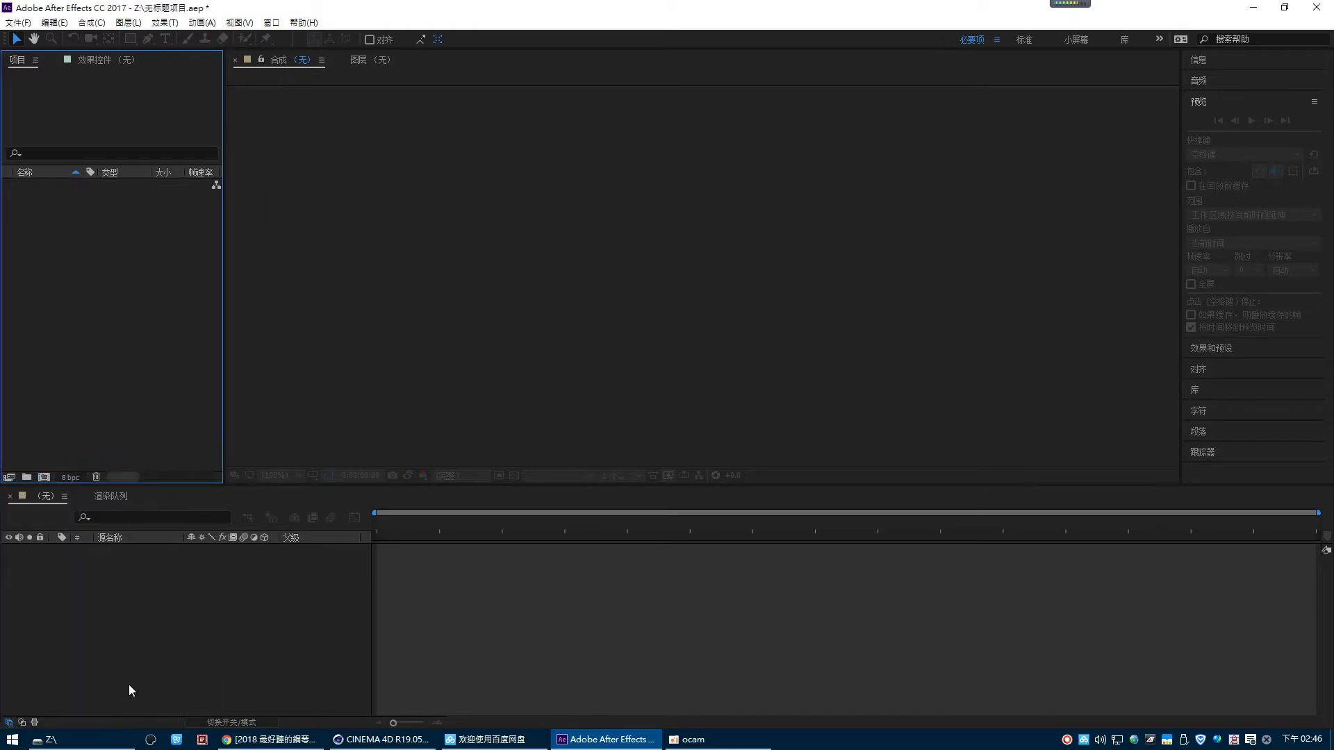
- Import 原始影片.mp4 from the Z: drive folder into the Project panel
left_click(83, 740)
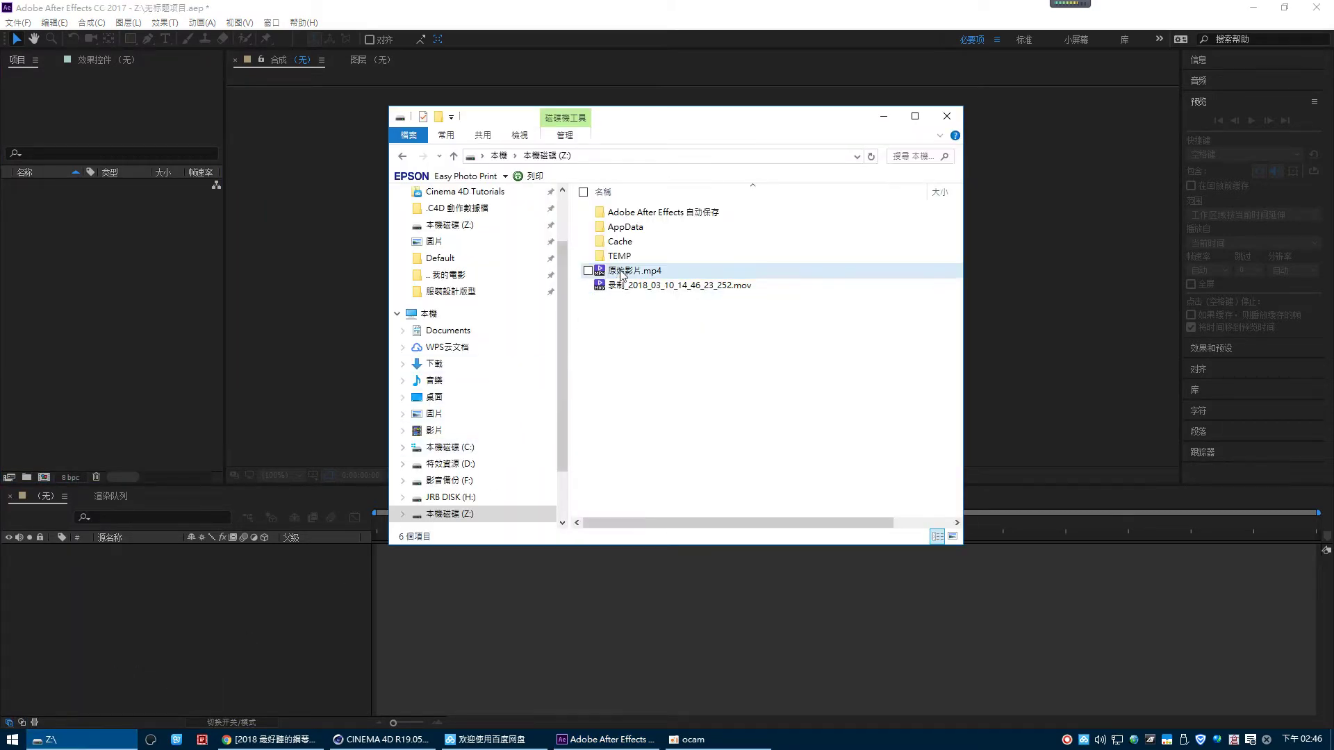
left_click_drag(622, 275, 167, 256)
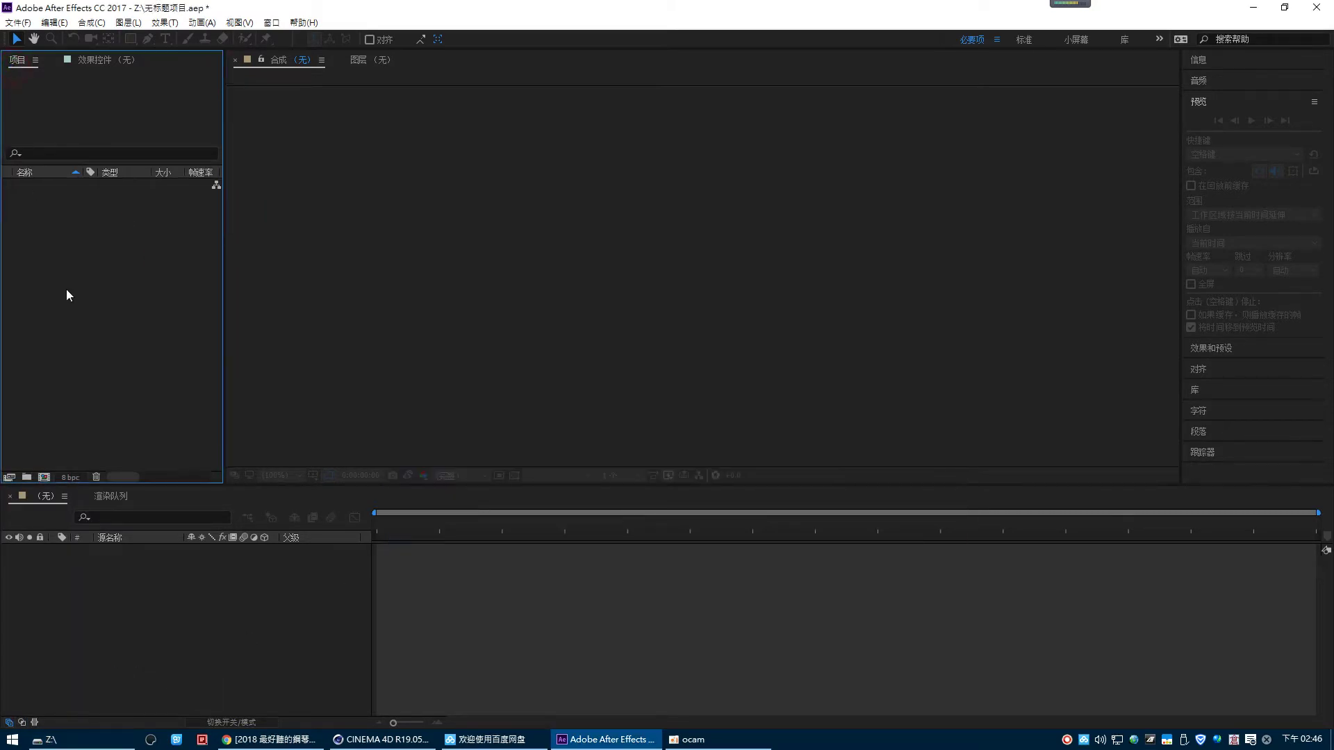
left_click(97, 740)
left_click_drag(629, 271, 141, 342)
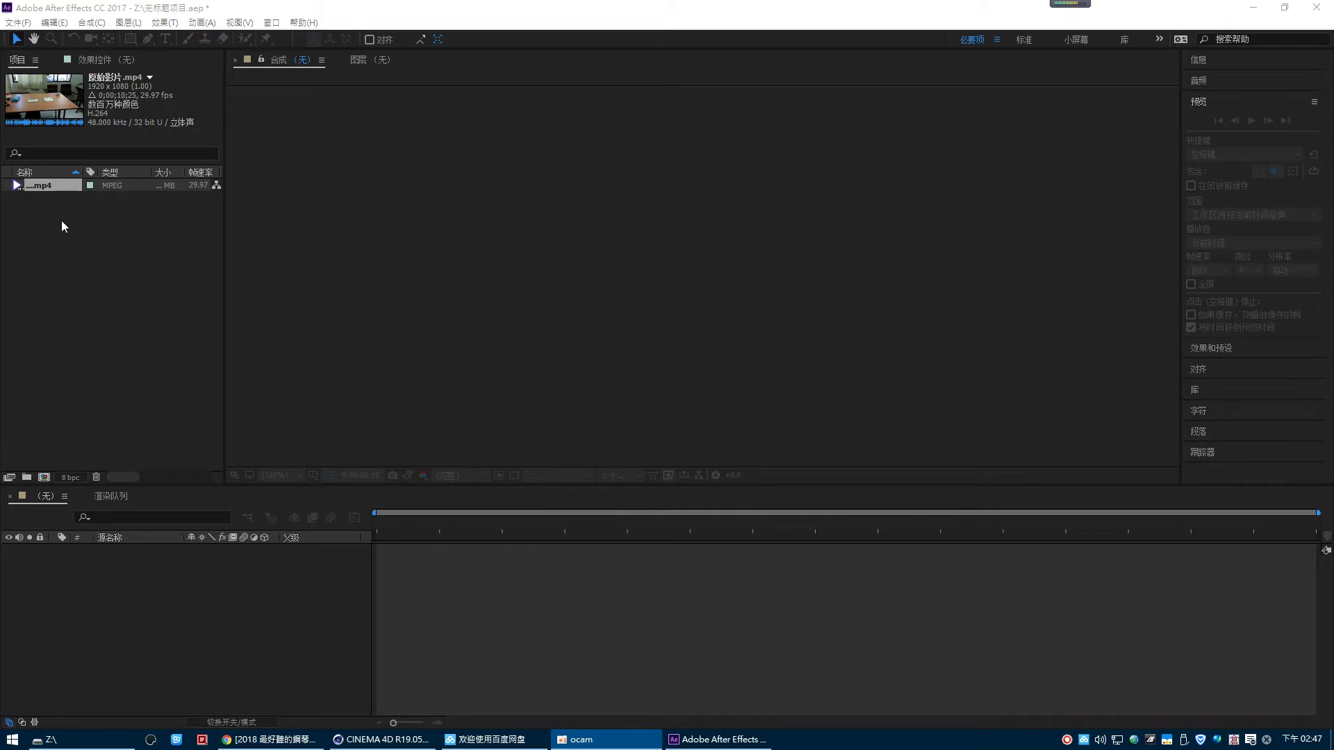
- Create the 原始影片 composition from the imported mp4 footage
left_click(48, 188)
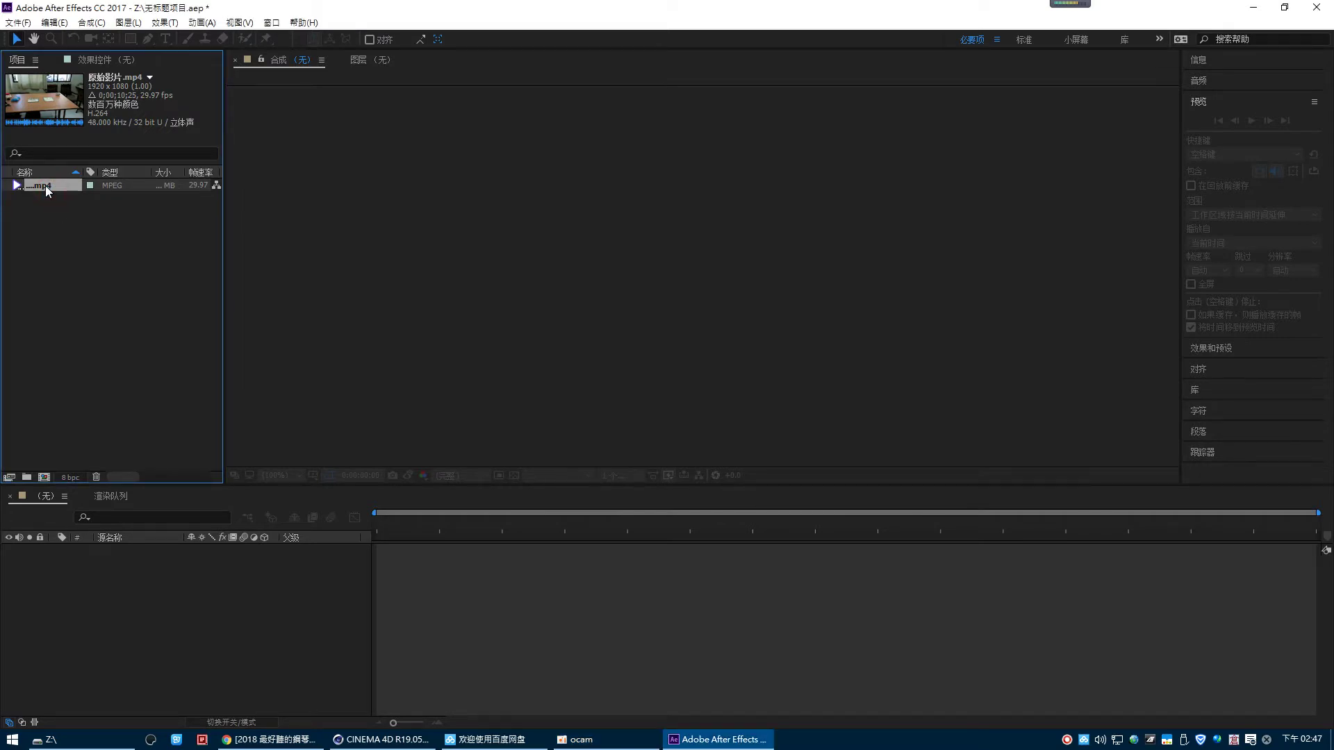
left_click_drag(45, 185, 41, 426)
left_click_drag(47, 475, 44, 478)
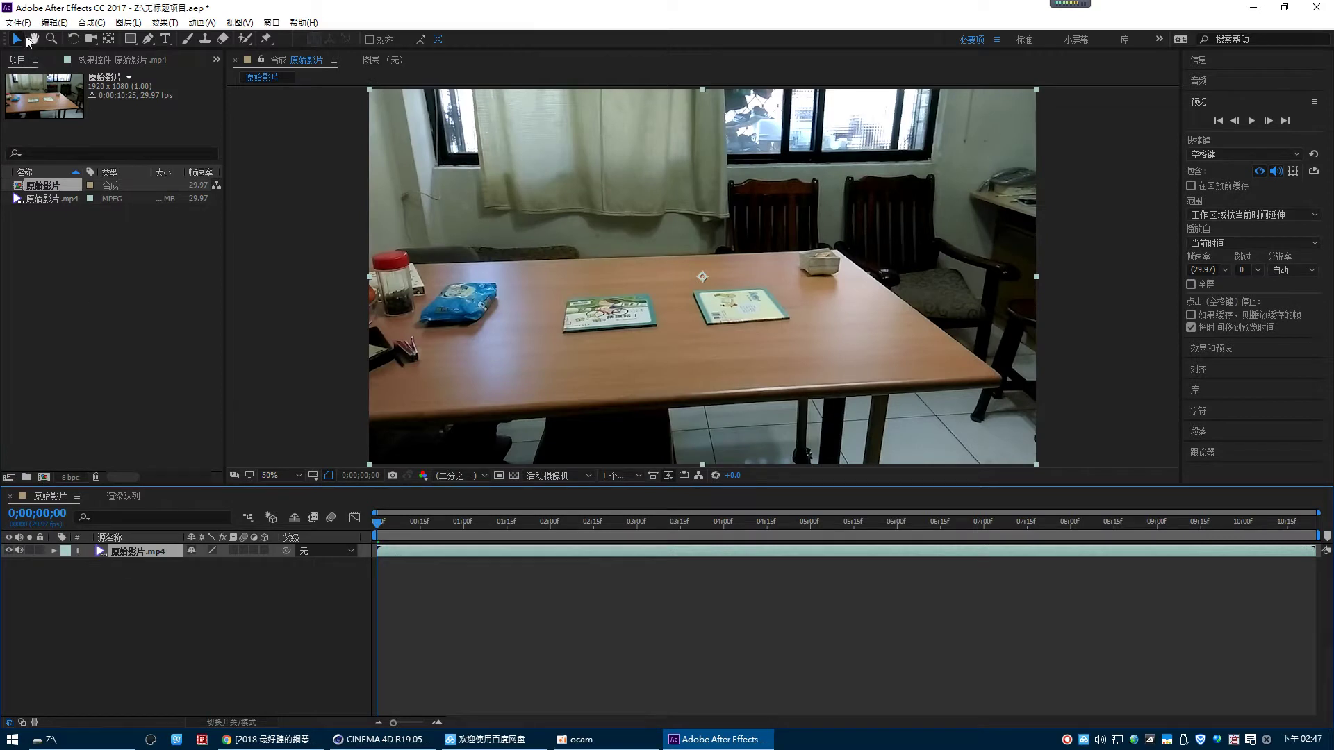
left_click(18, 22)
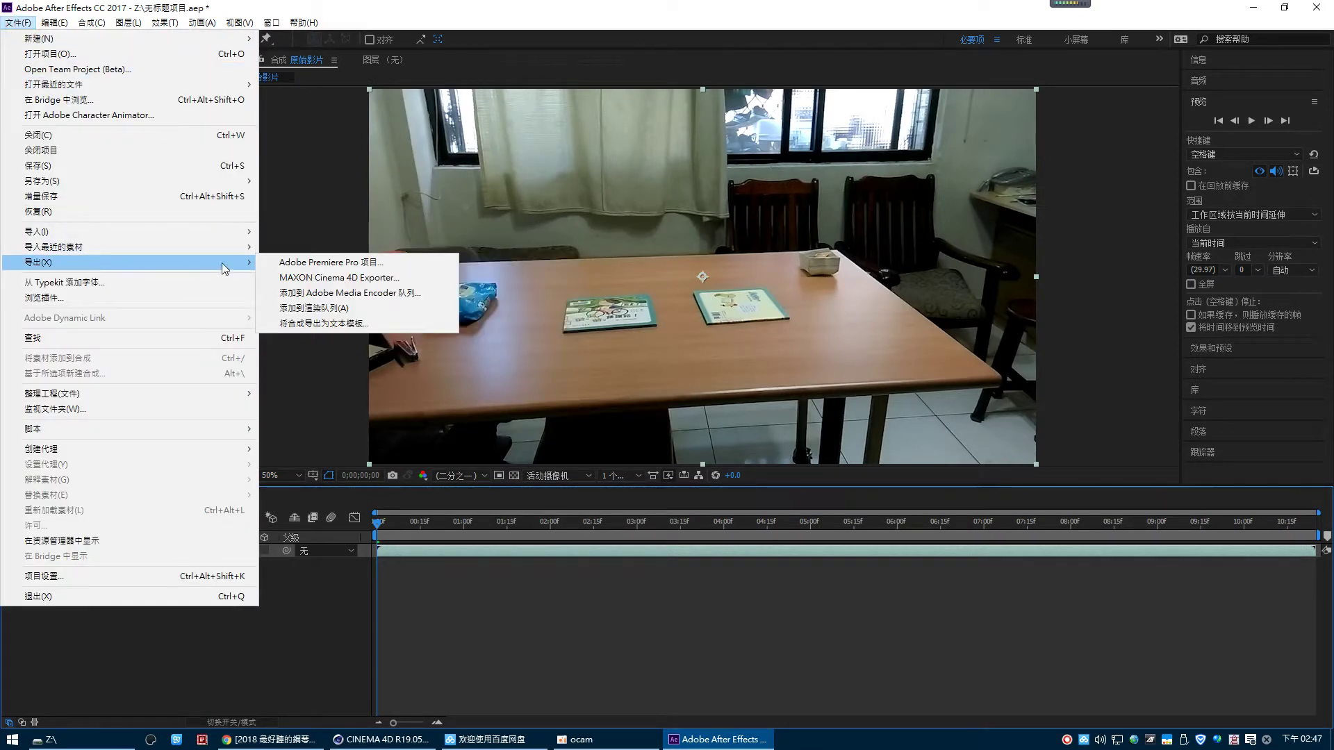
- Add the 原始影片 comp to the render queue after the Media Encoder export fails
left_click(341, 293)
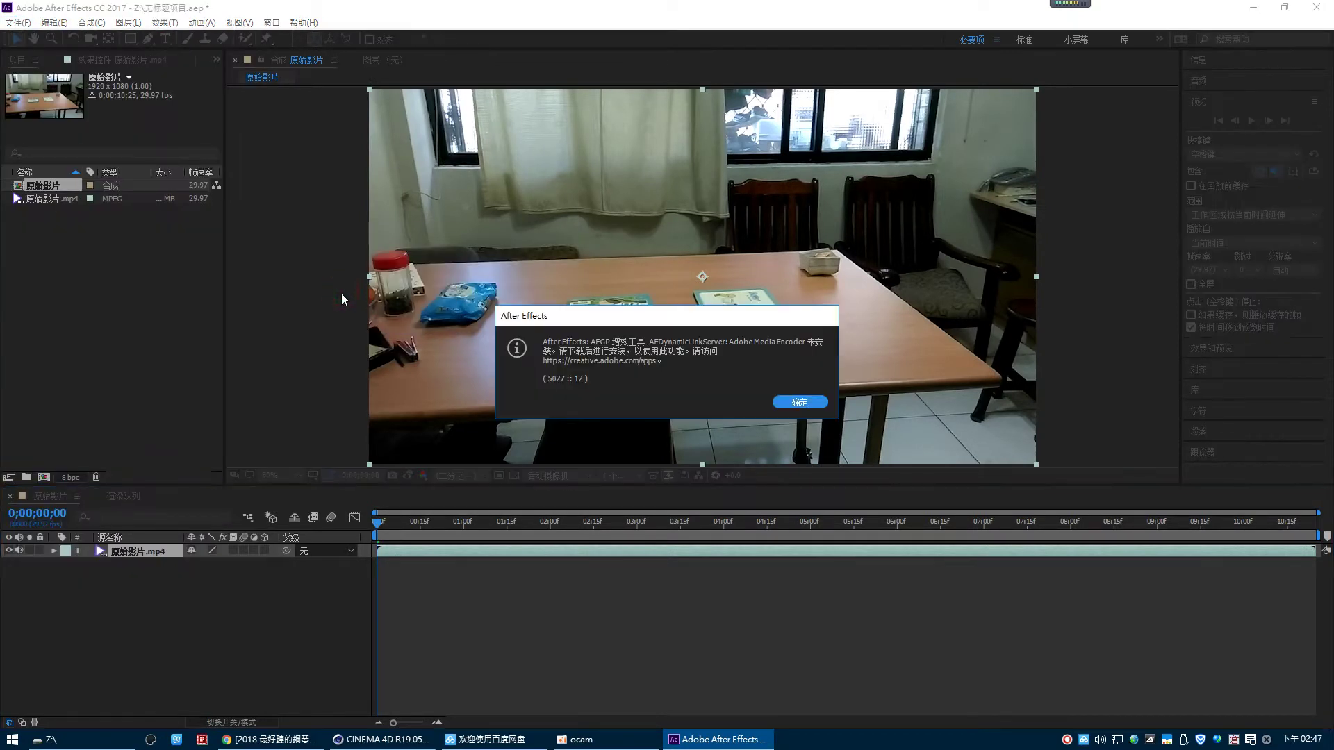
left_click(814, 403)
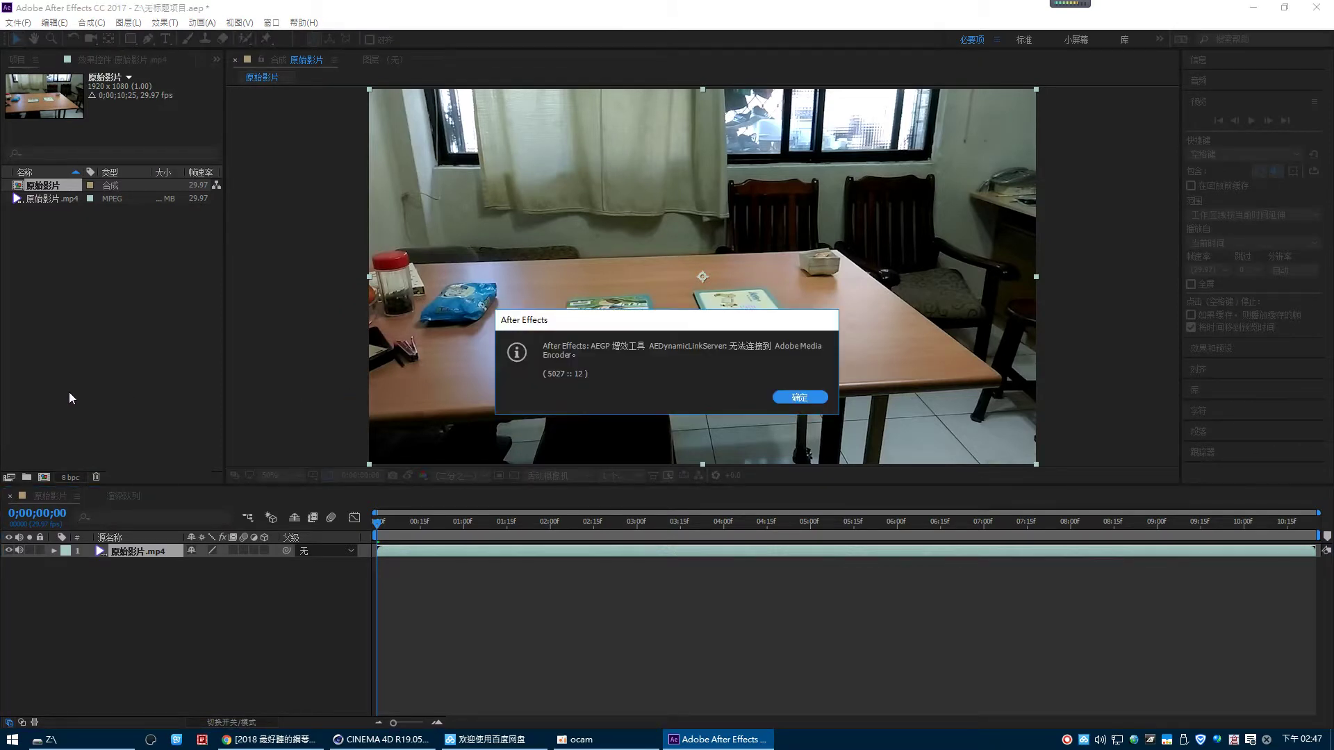
left_click(780, 394)
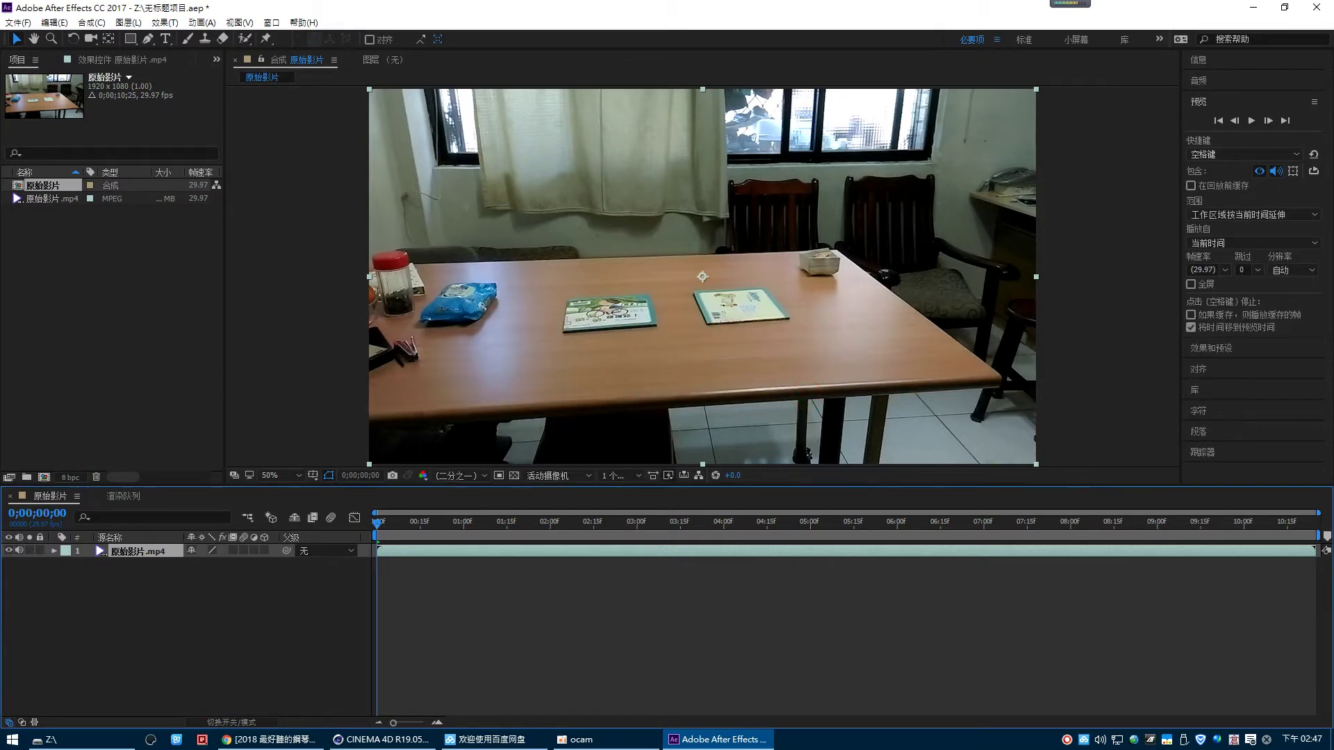
left_click(19, 22)
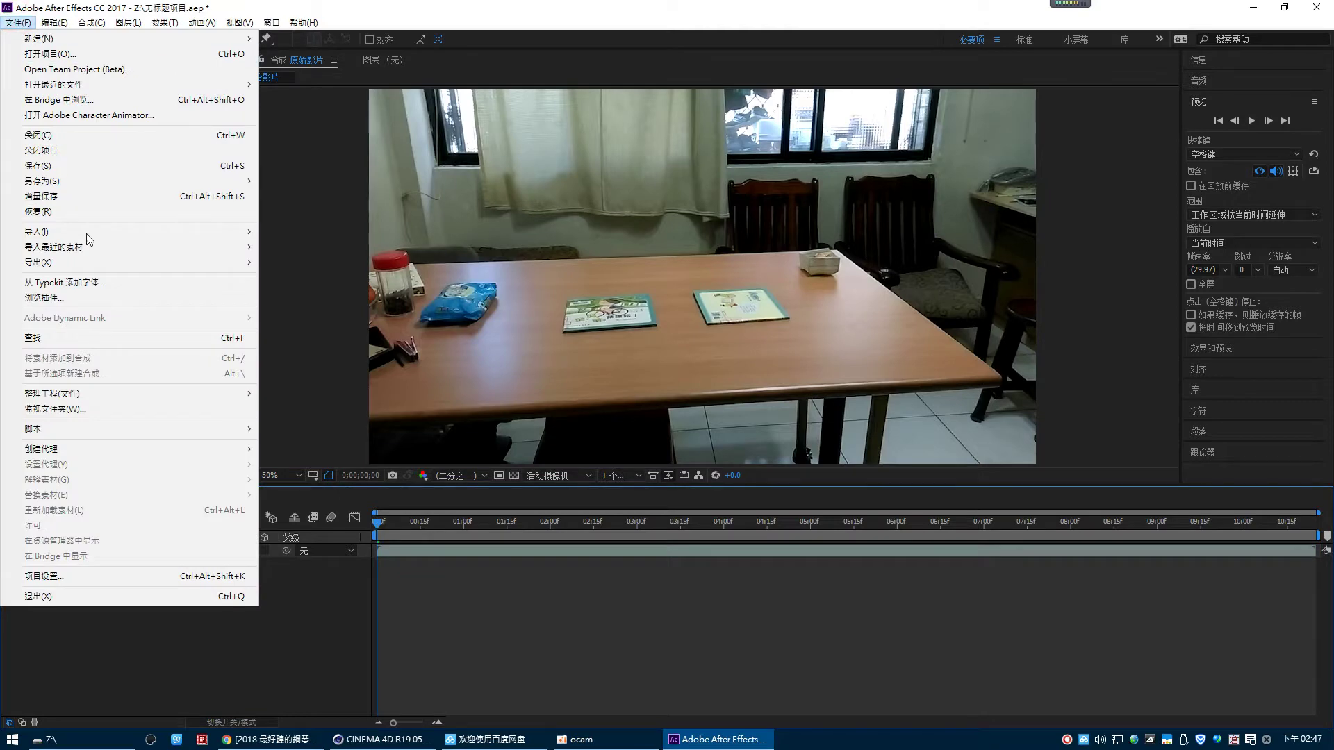
mouse_move(62, 261)
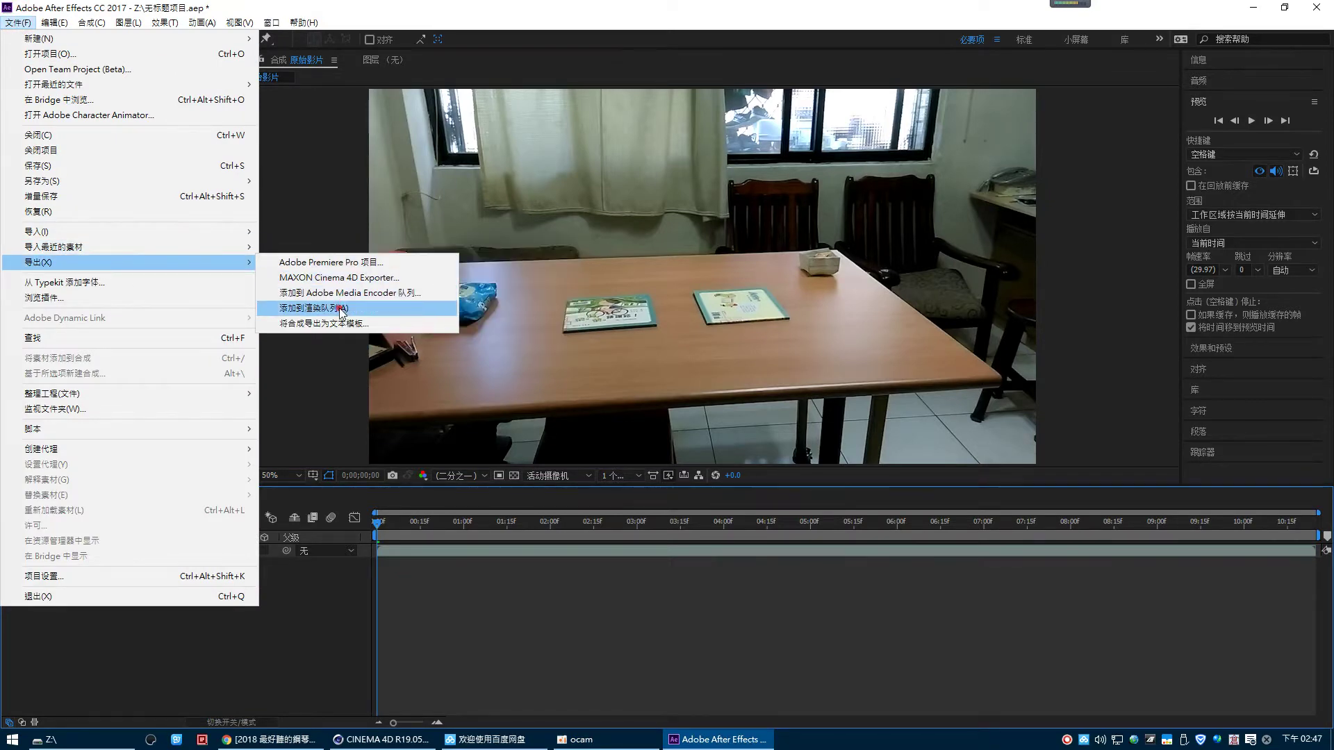
left_click(341, 309)
- Set the render settings to a fixed 30 fps frame rate
left_click(98, 584)
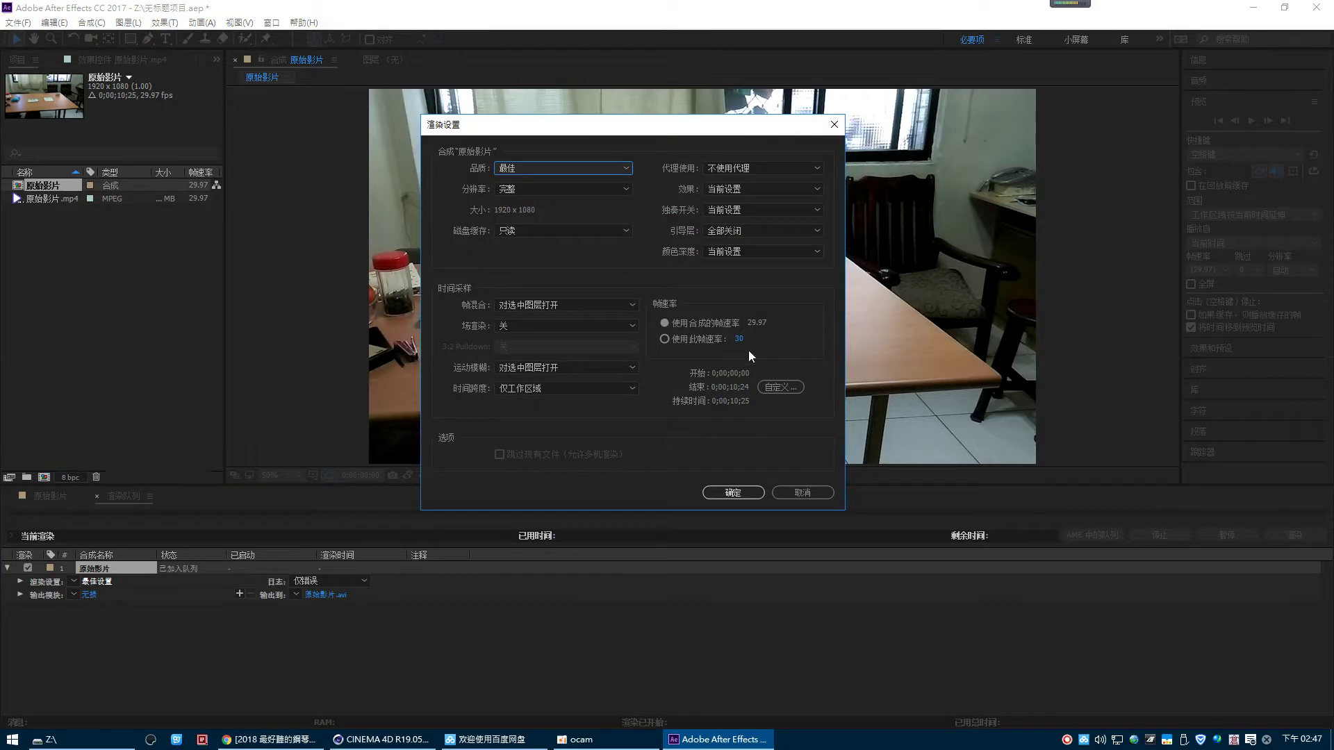
left_click(665, 339)
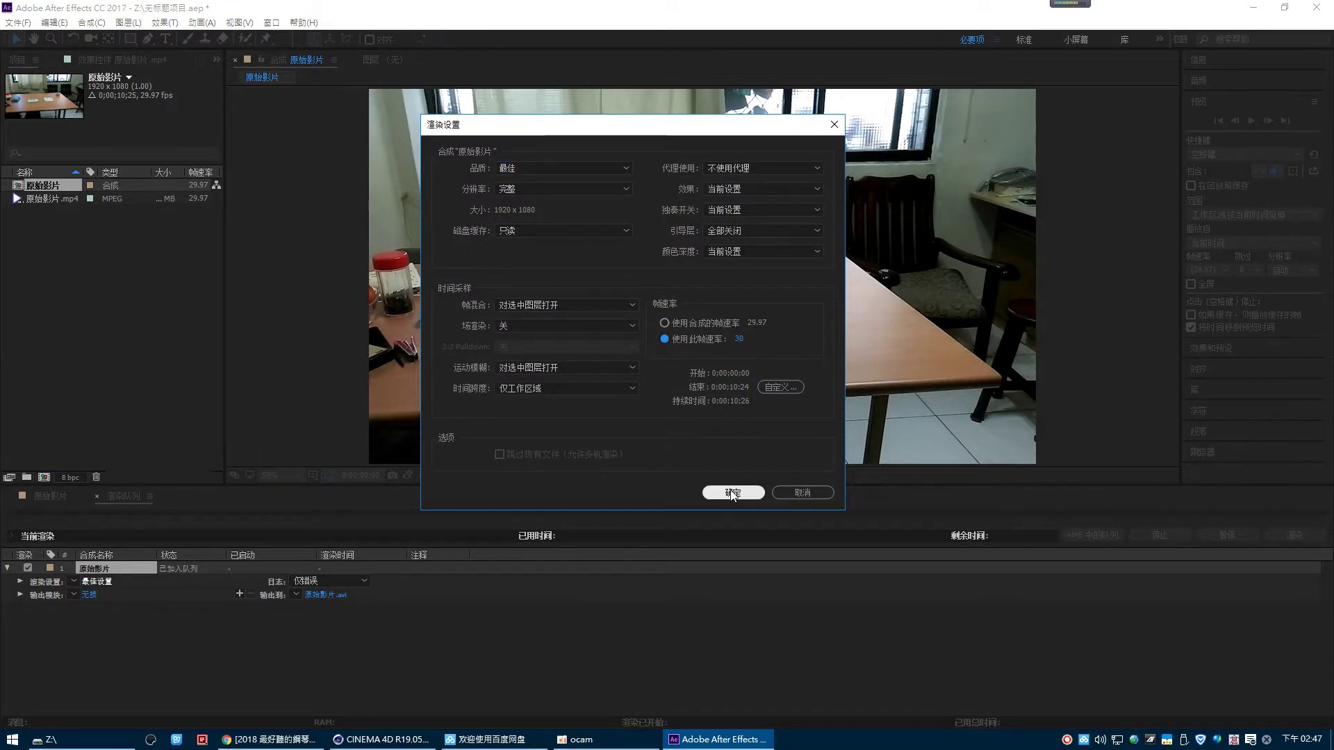
left_click(733, 493)
- Set the output module format to JPEG Sequence
left_click(88, 595)
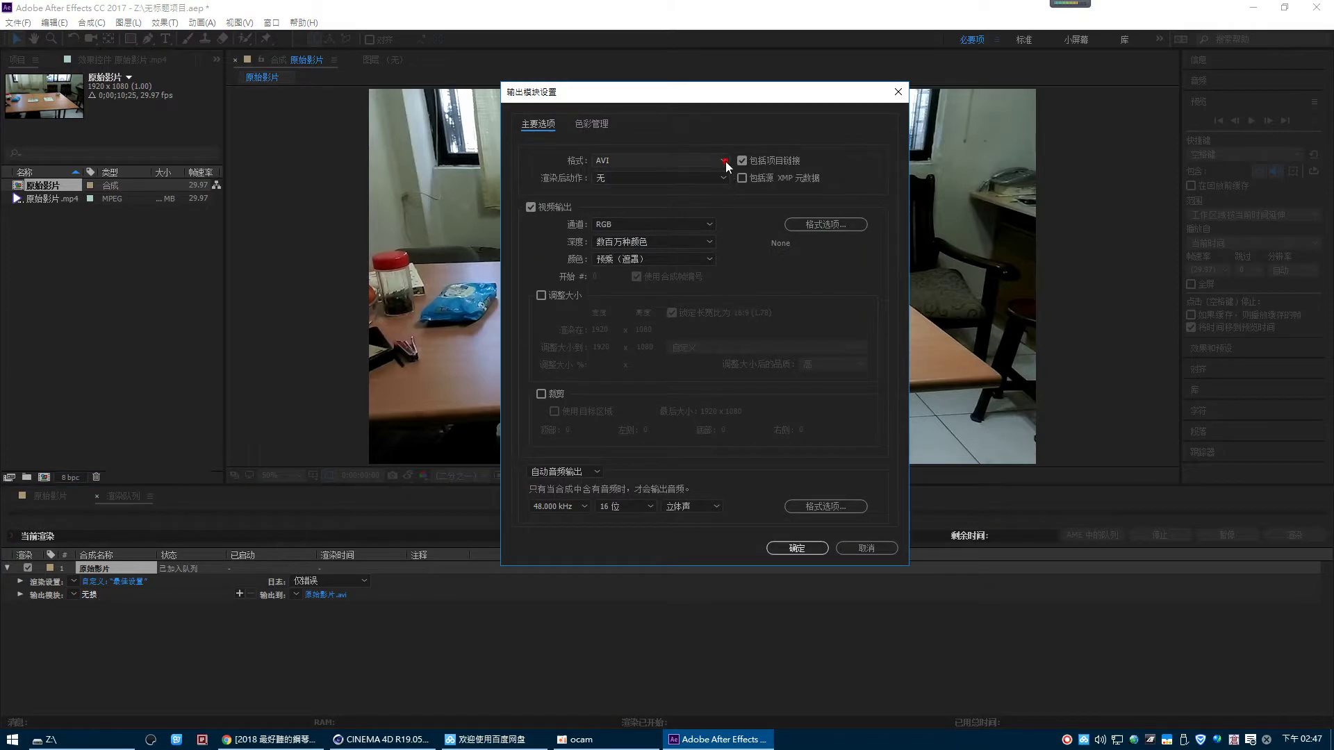
left_click(724, 161)
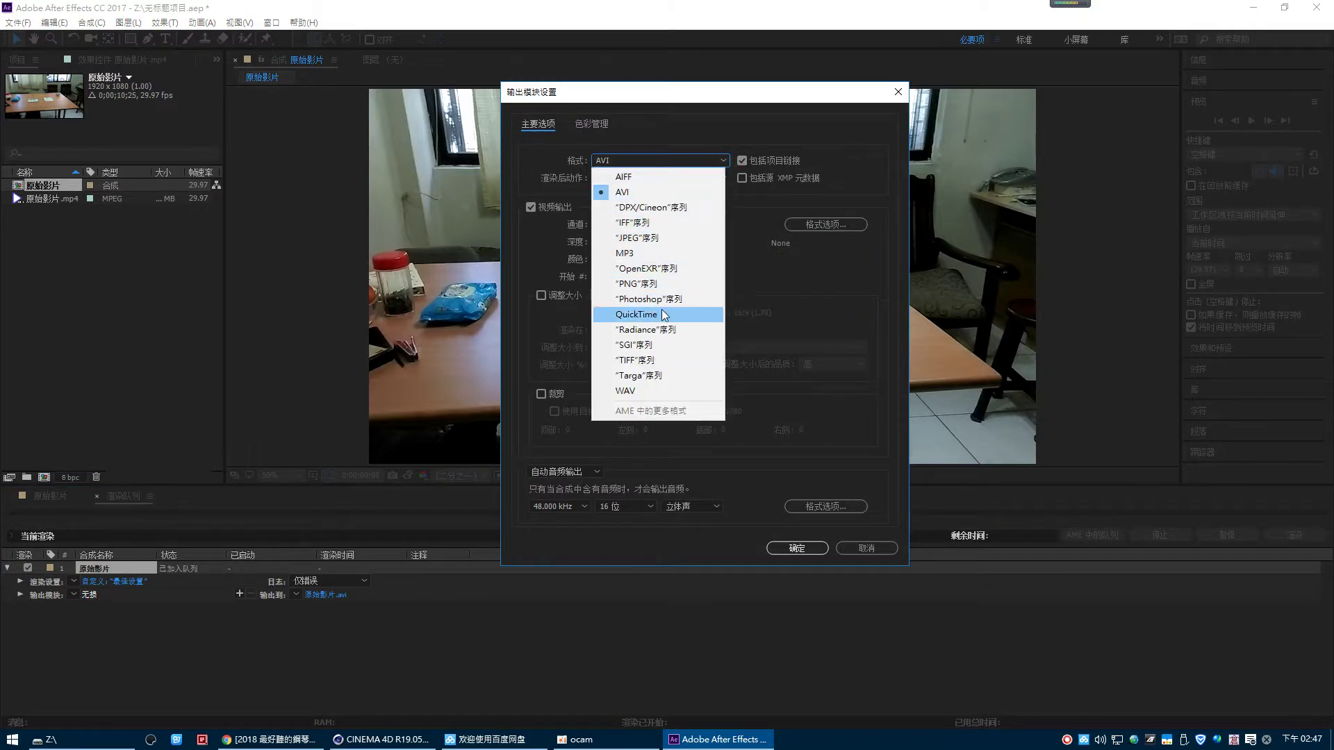
left_click(657, 238)
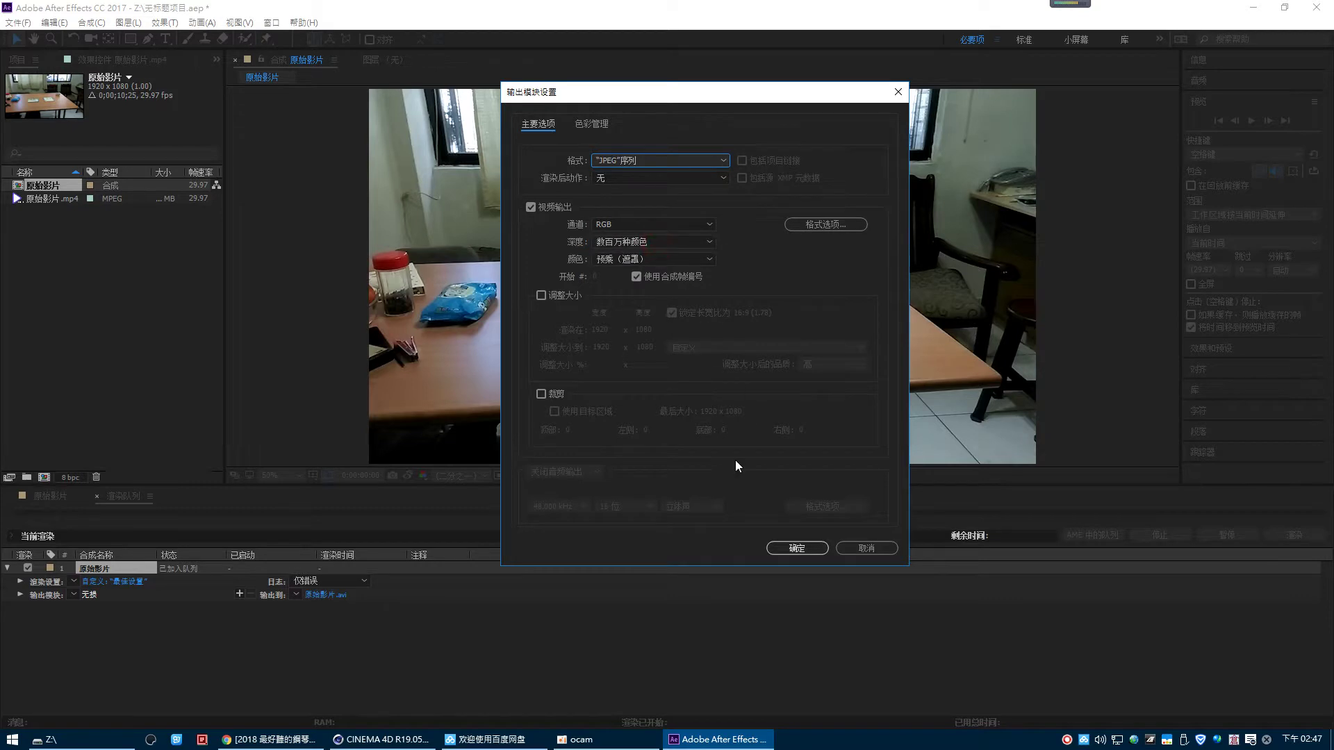
left_click(797, 548)
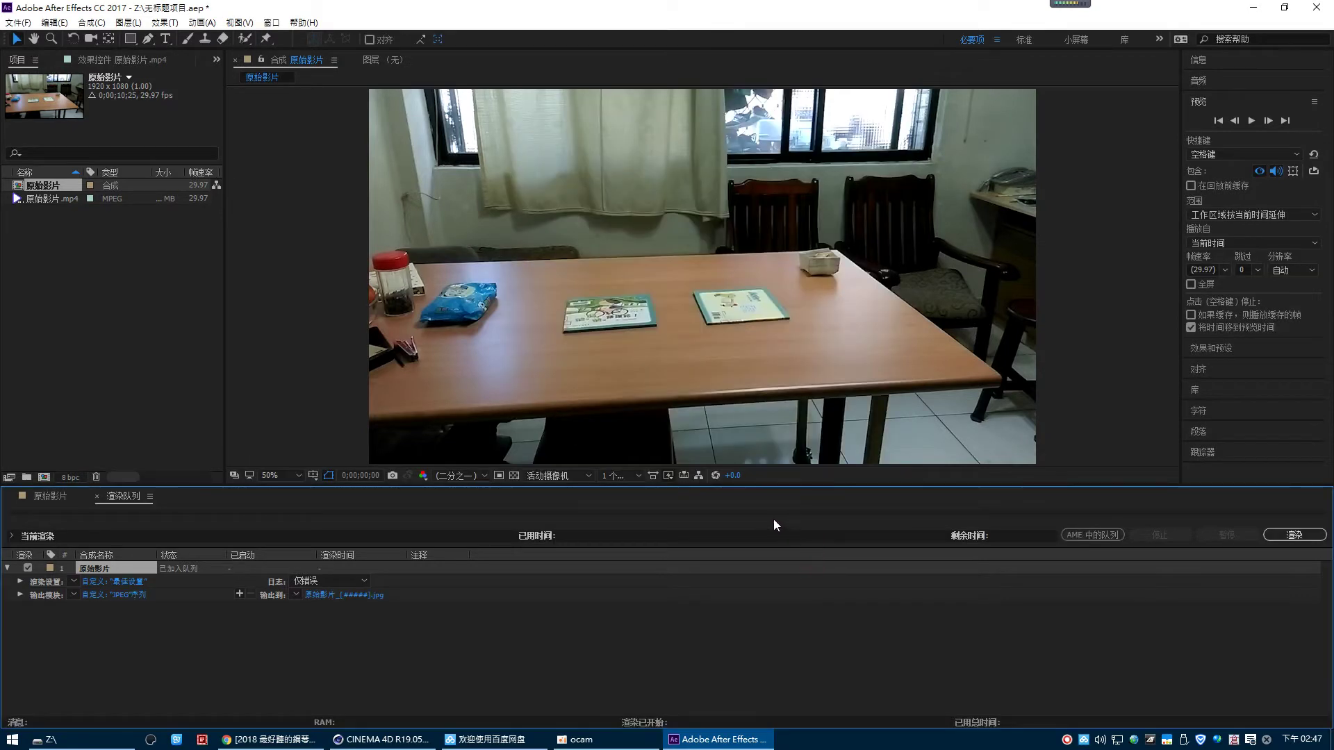
- Save the output in a 原始影片 subfolder and render the JPEG frames
left_click(366, 598)
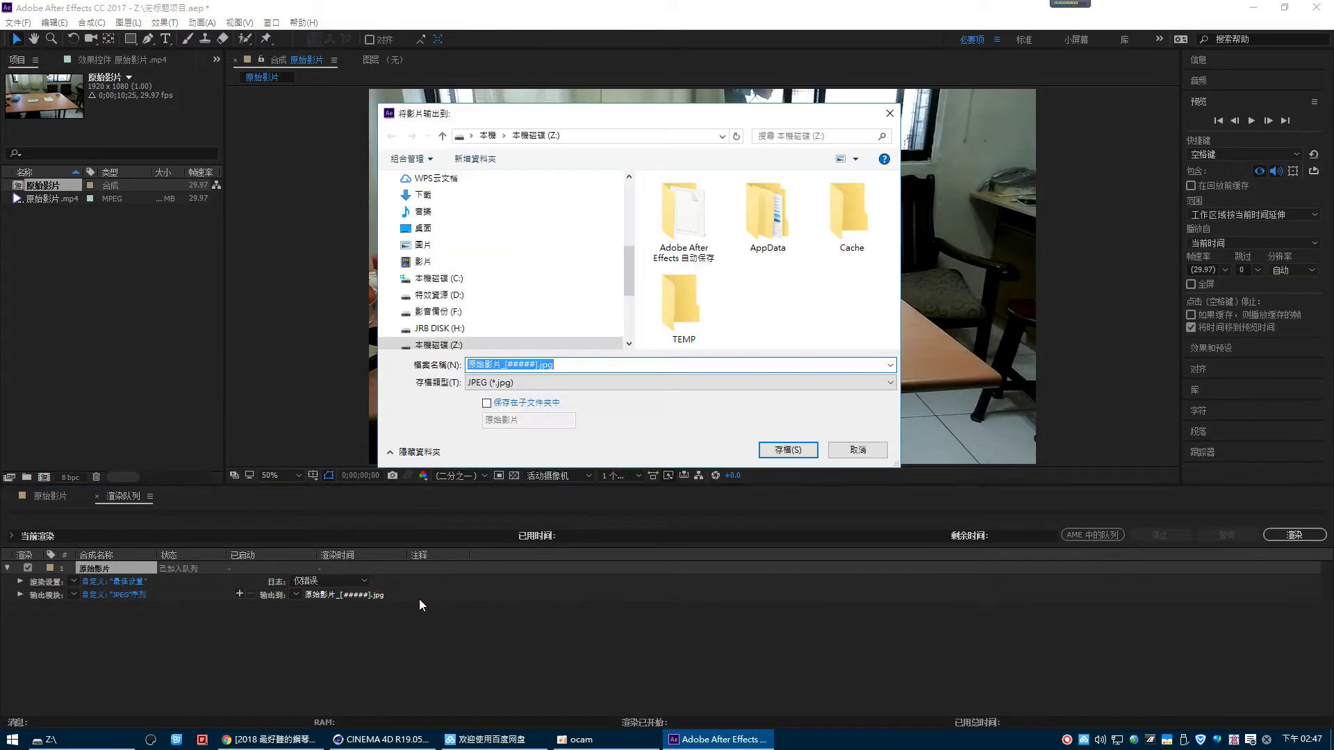
left_click(487, 403)
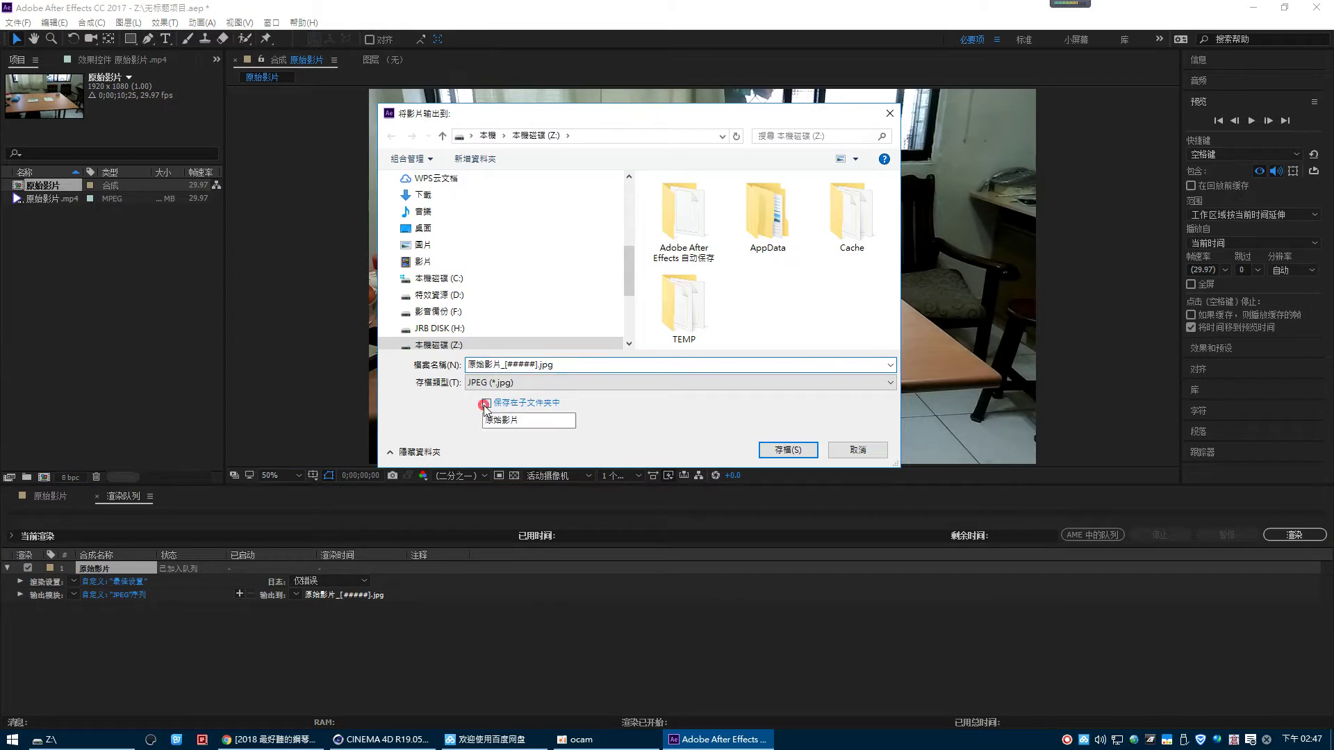
left_click(785, 452)
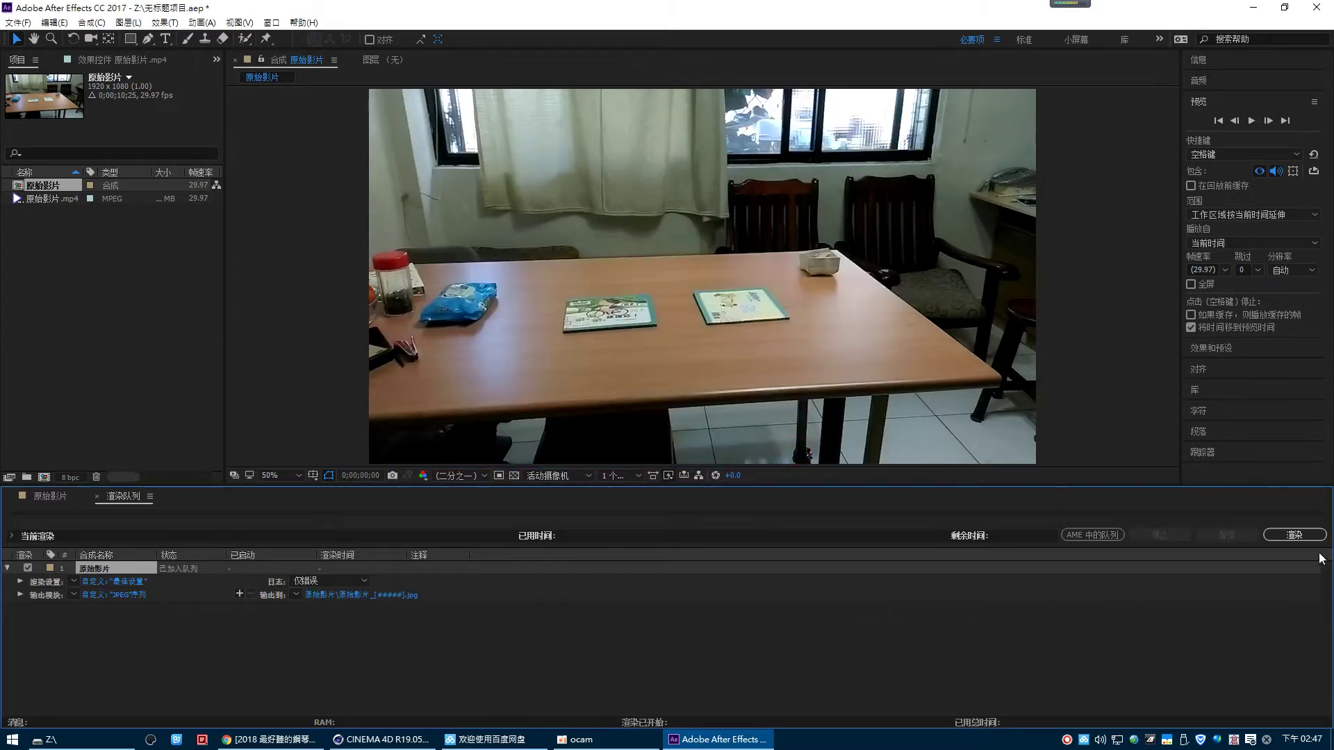
left_click(1294, 535)
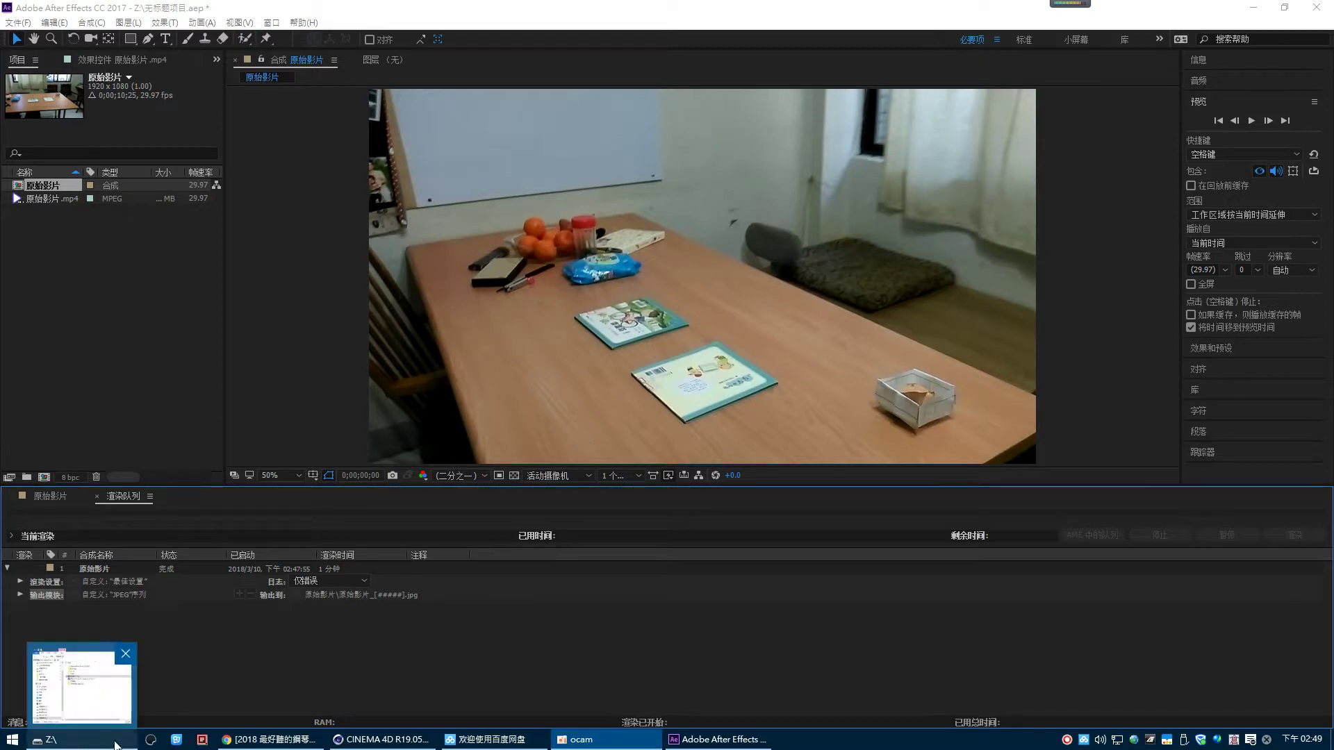
left_click(49, 739)
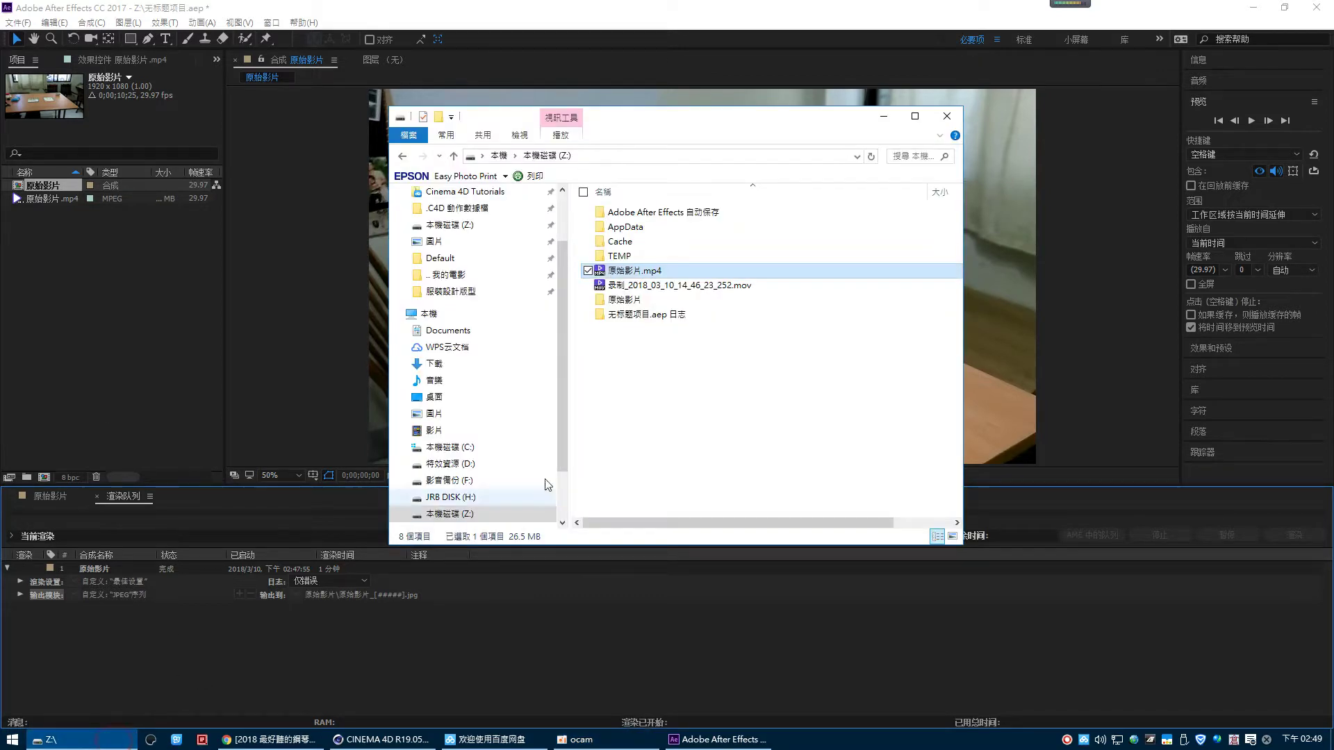
- Check the rendered JPEG frames inside the Z:\原始影片 folder
double_click(632, 303)
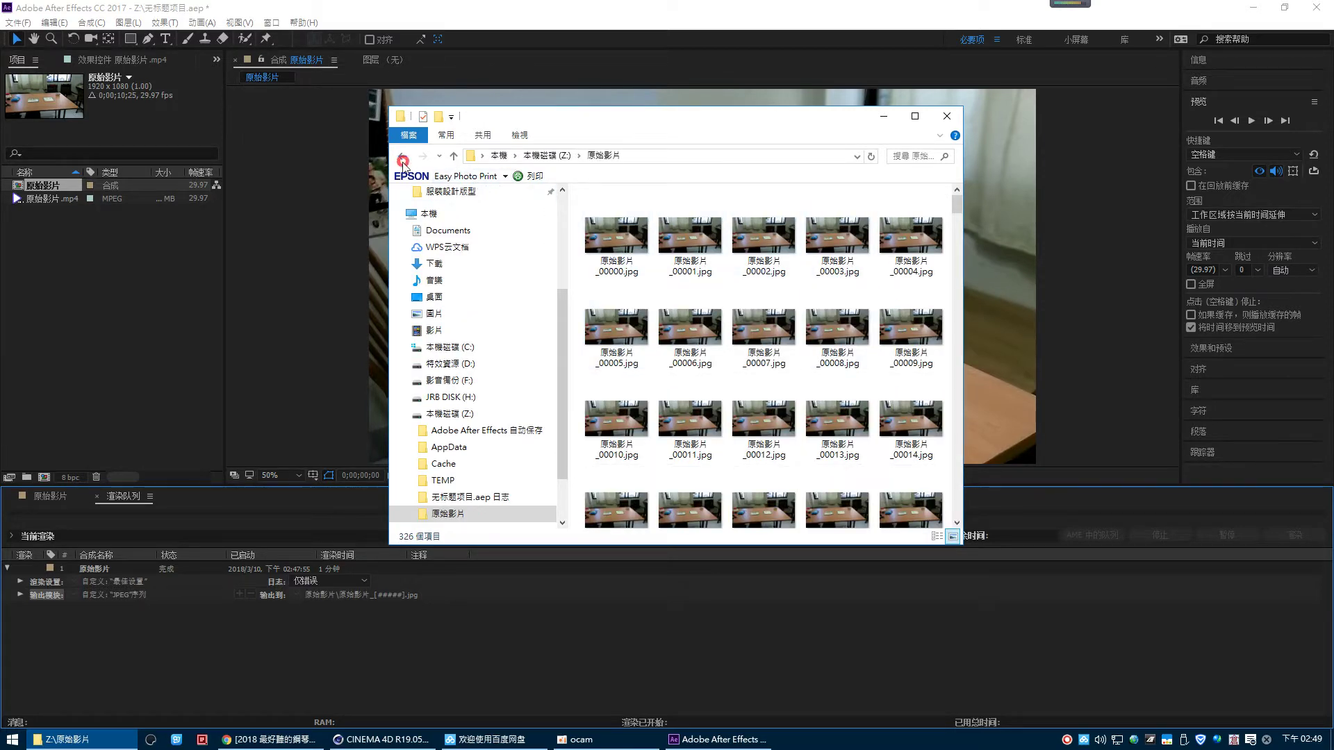
key("alt+Left")
left_click(657, 355)
- Delete both the footage and the comp from the After Effects project
left_click(121, 270)
left_click(47, 203)
key("Delete")
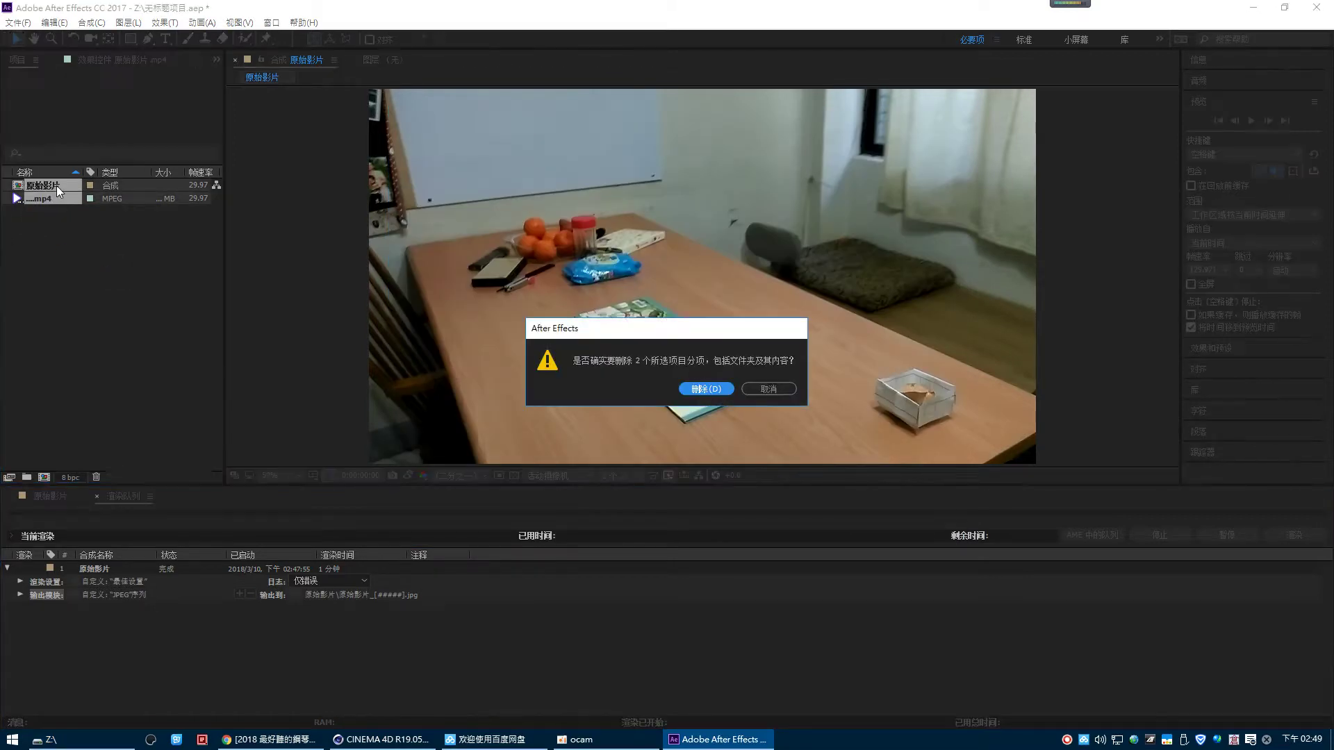
left_click(716, 391)
left_click(45, 740)
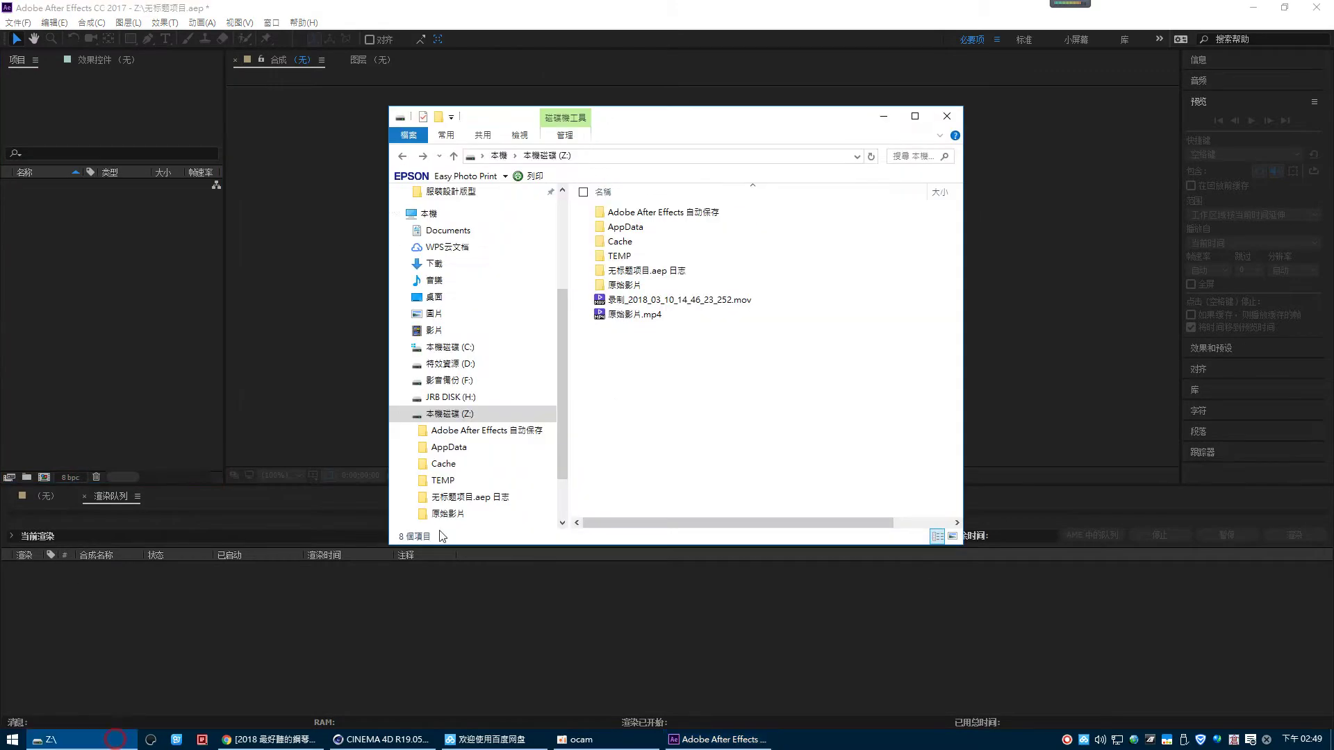
left_click(627, 284)
- Import the 原始影片 JPEG sequence and build a 原始影片 comp from it, previewing frame 15
left_click_drag(627, 285, 72, 295)
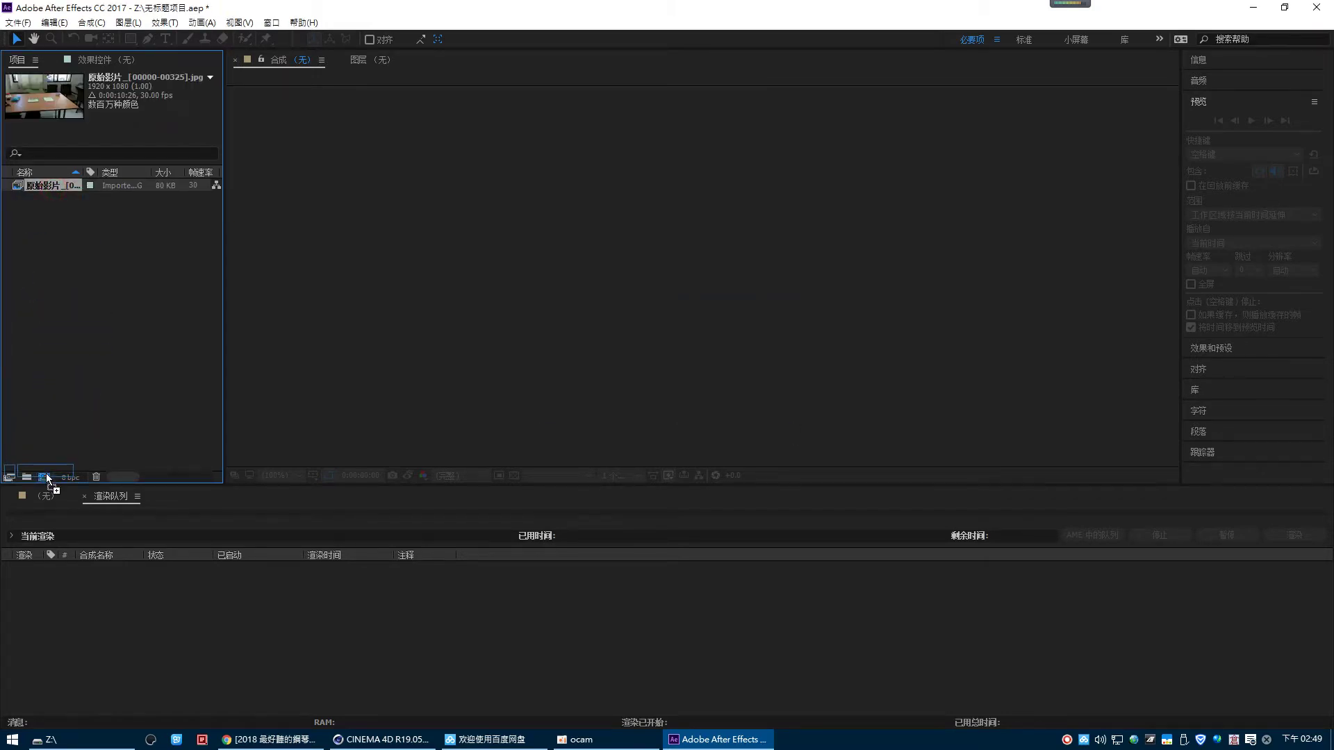
left_click_drag(46, 476, 45, 477)
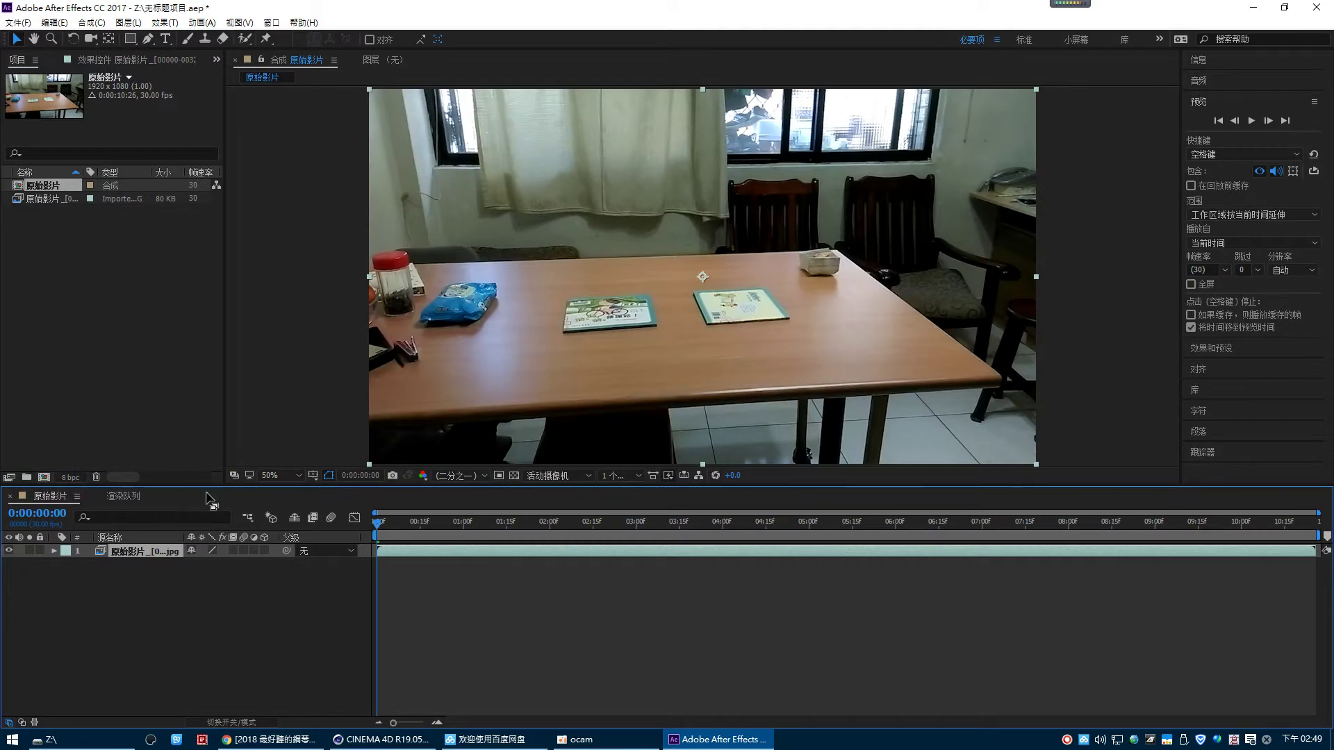
left_click_drag(386, 519, 973, 521)
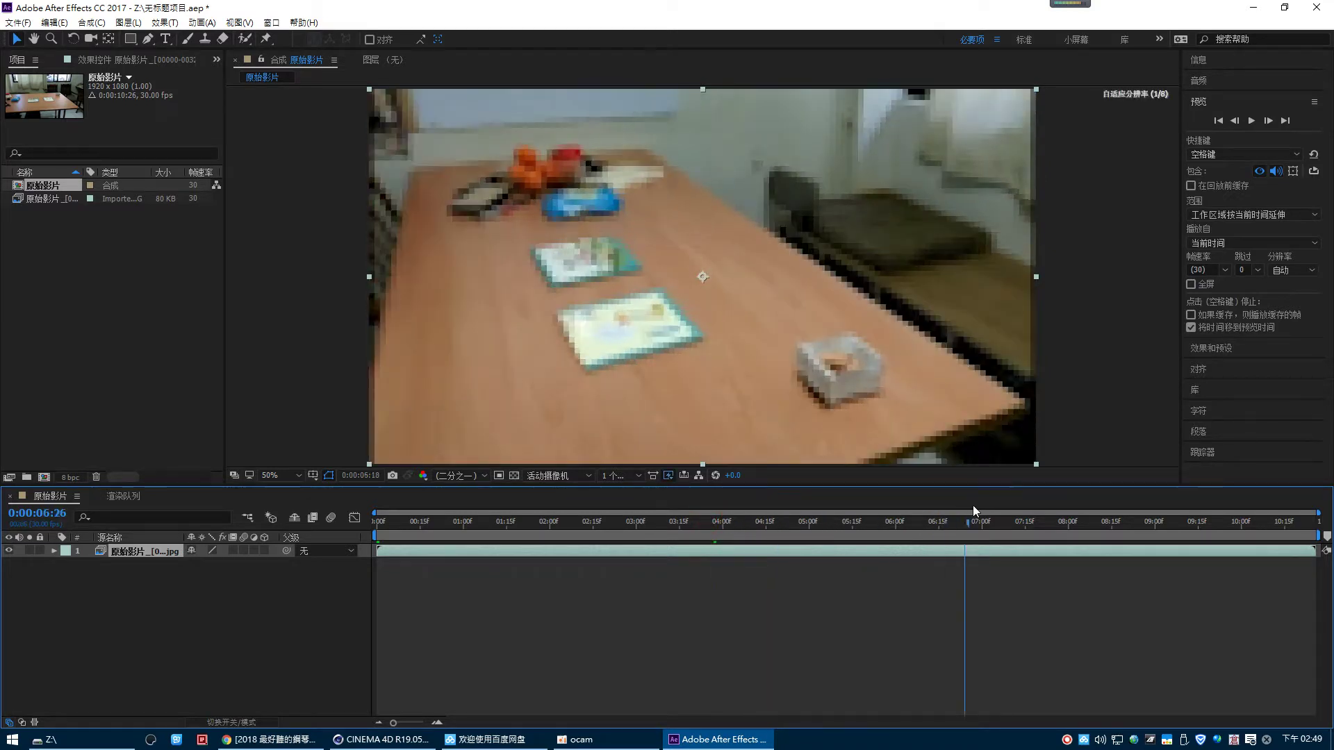
- Track Camera on the footage with Variable Zoom shot type, then lasso the white book's track points
right_click(153, 558)
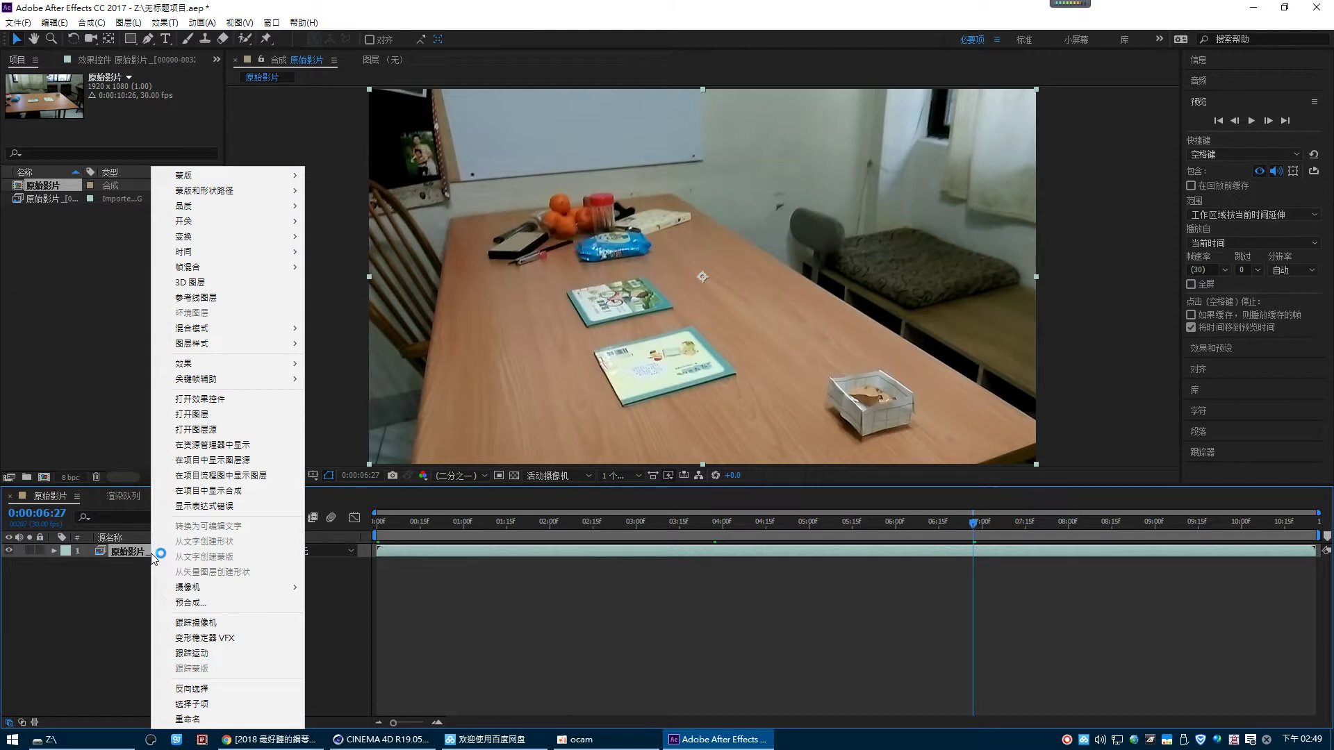
left_click(270, 618)
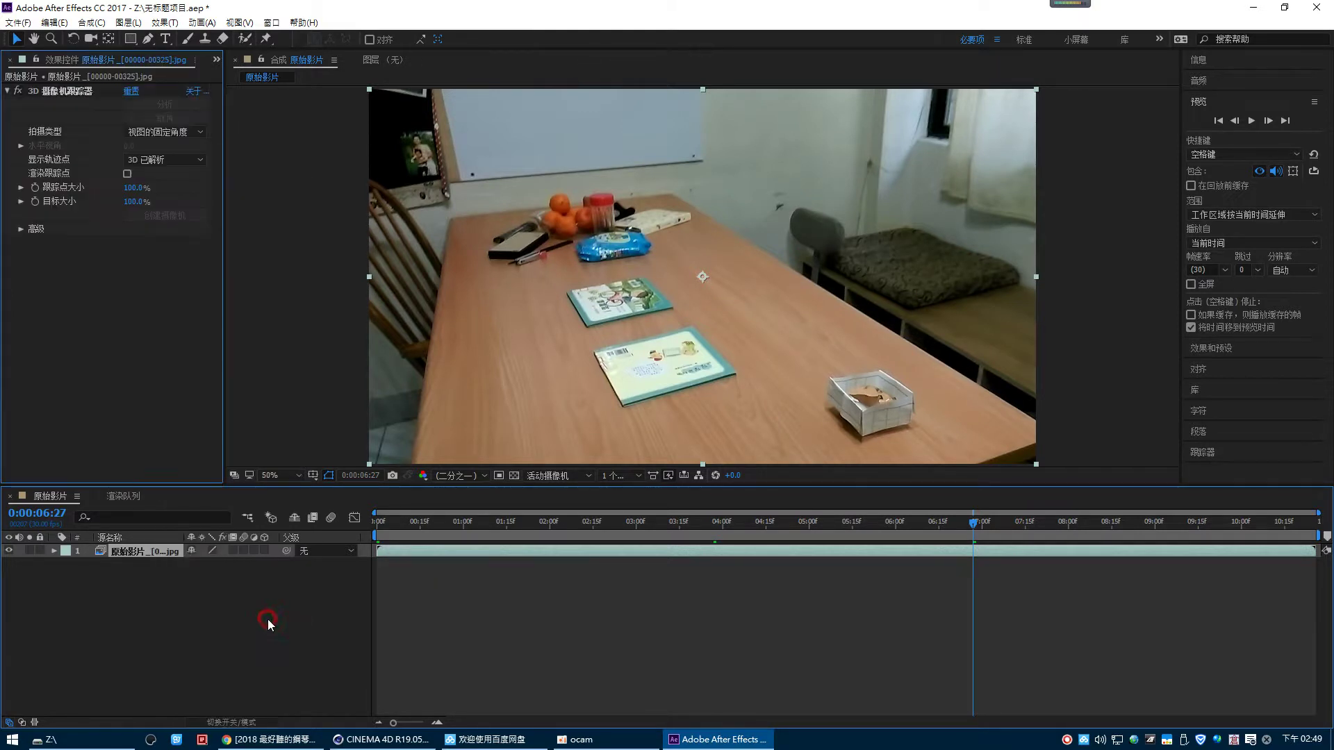
left_click(184, 137)
left_click(172, 161)
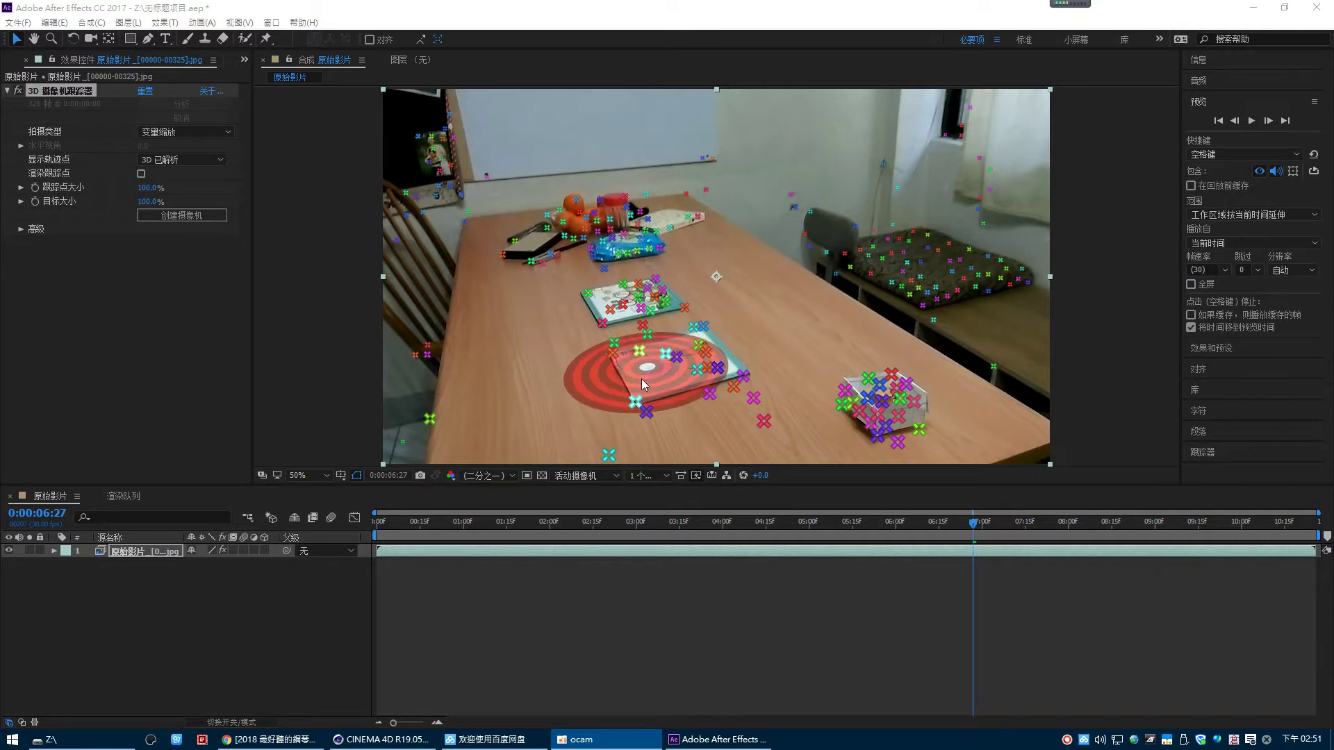
left_click_drag(972, 522, 731, 522)
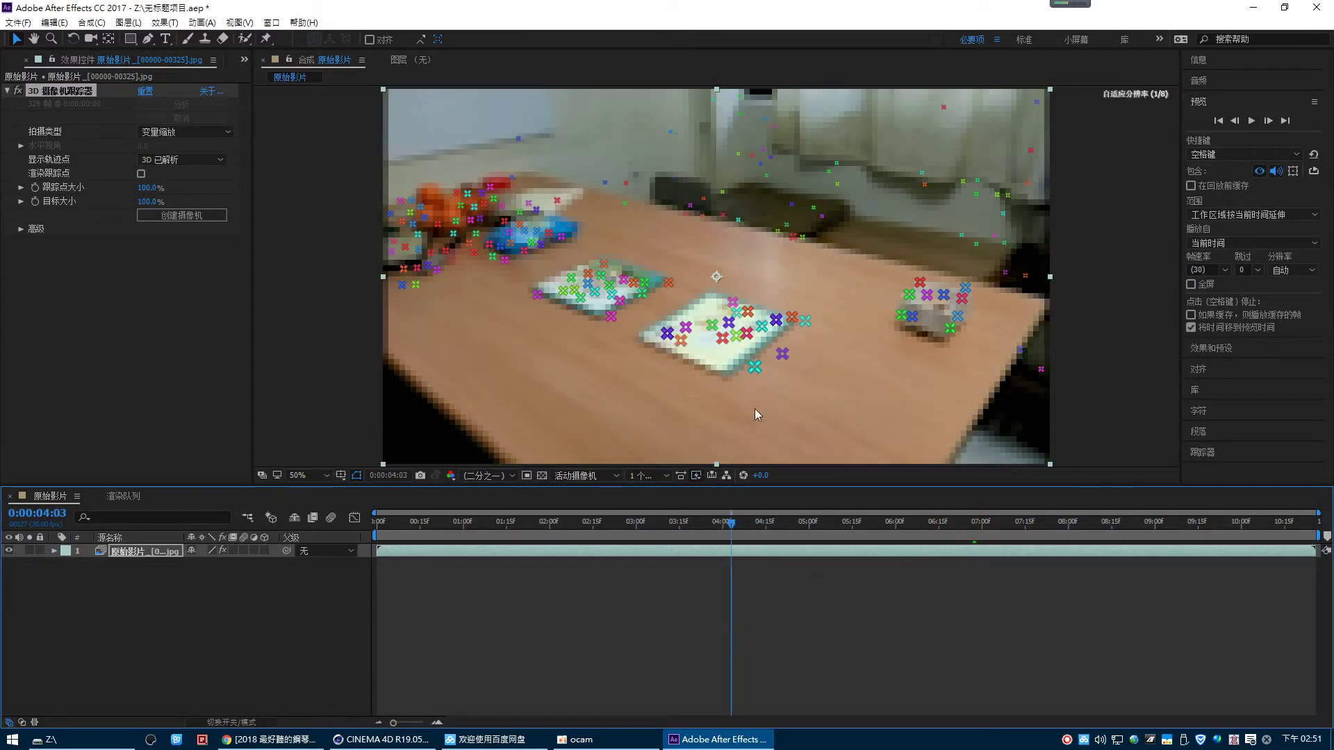
left_click_drag(687, 300, 740, 381)
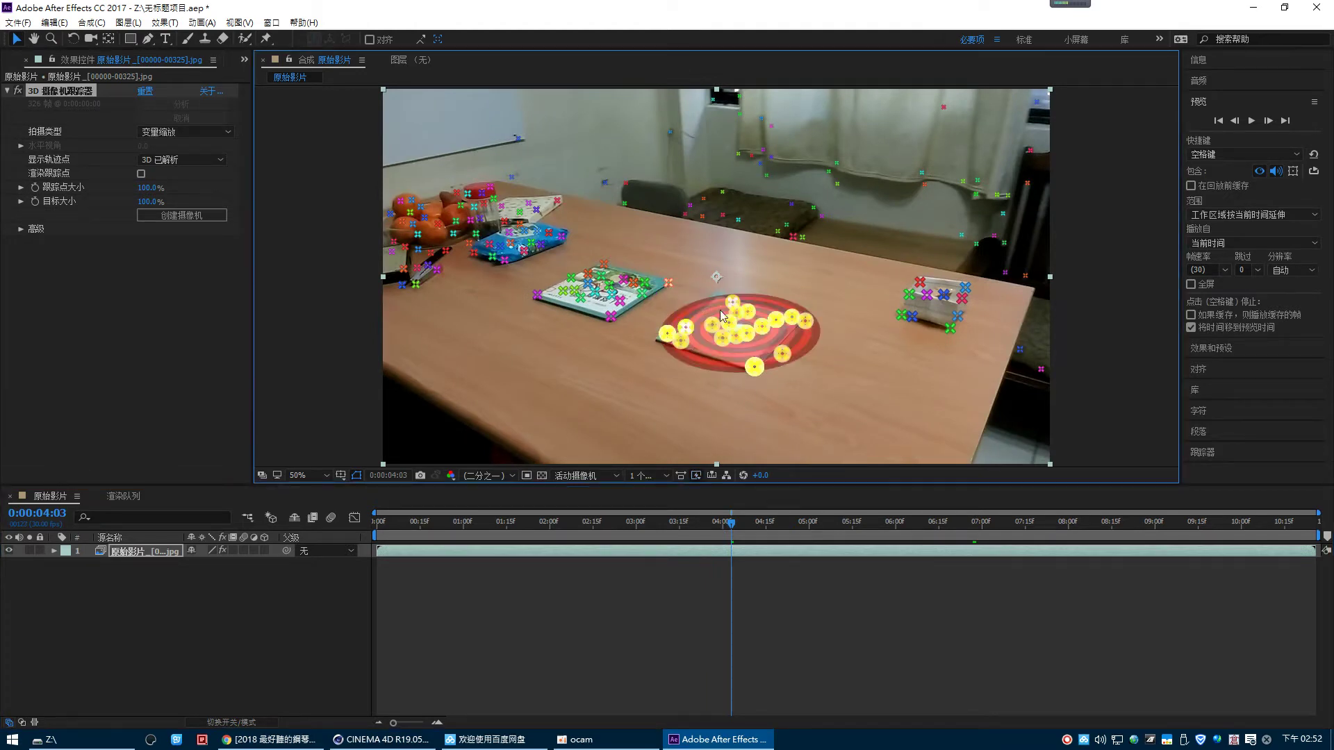
- Create a solid and camera from the book's track points, rotating the solid to 28° on Z
right_click(742, 335)
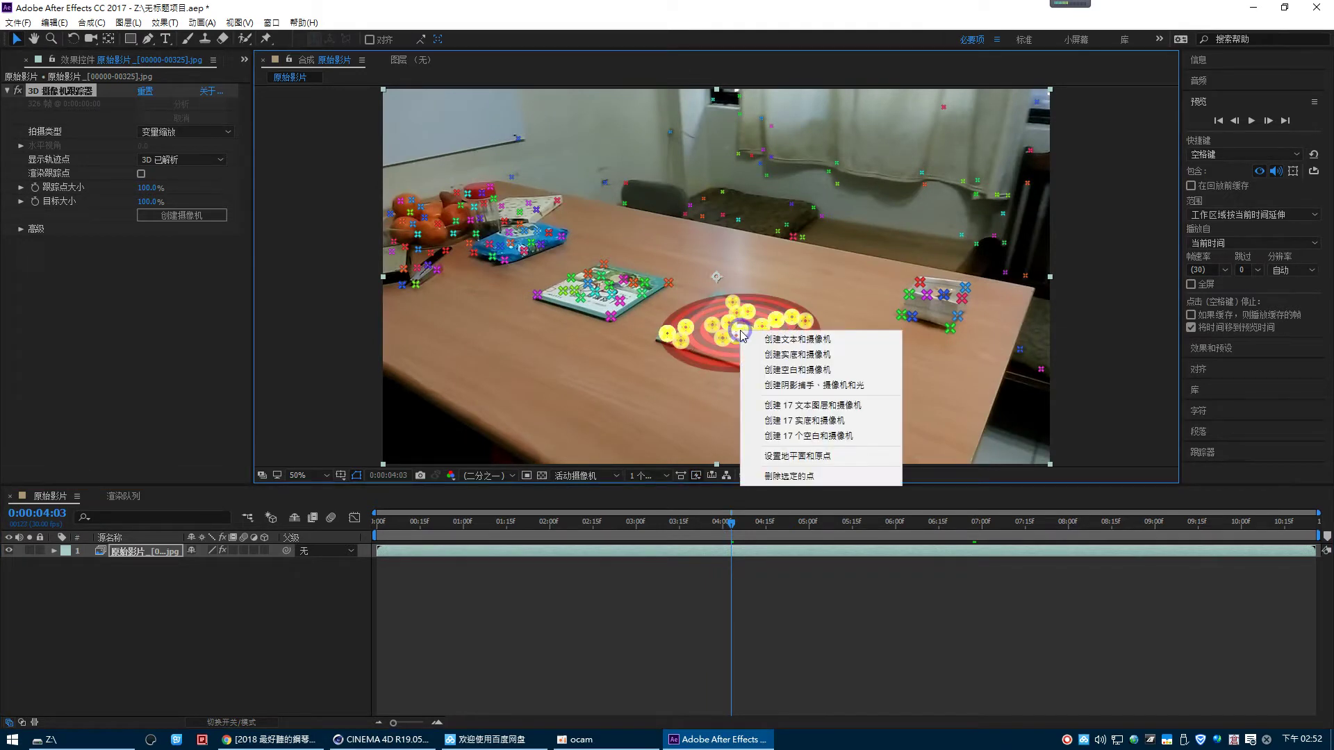
left_click(770, 356)
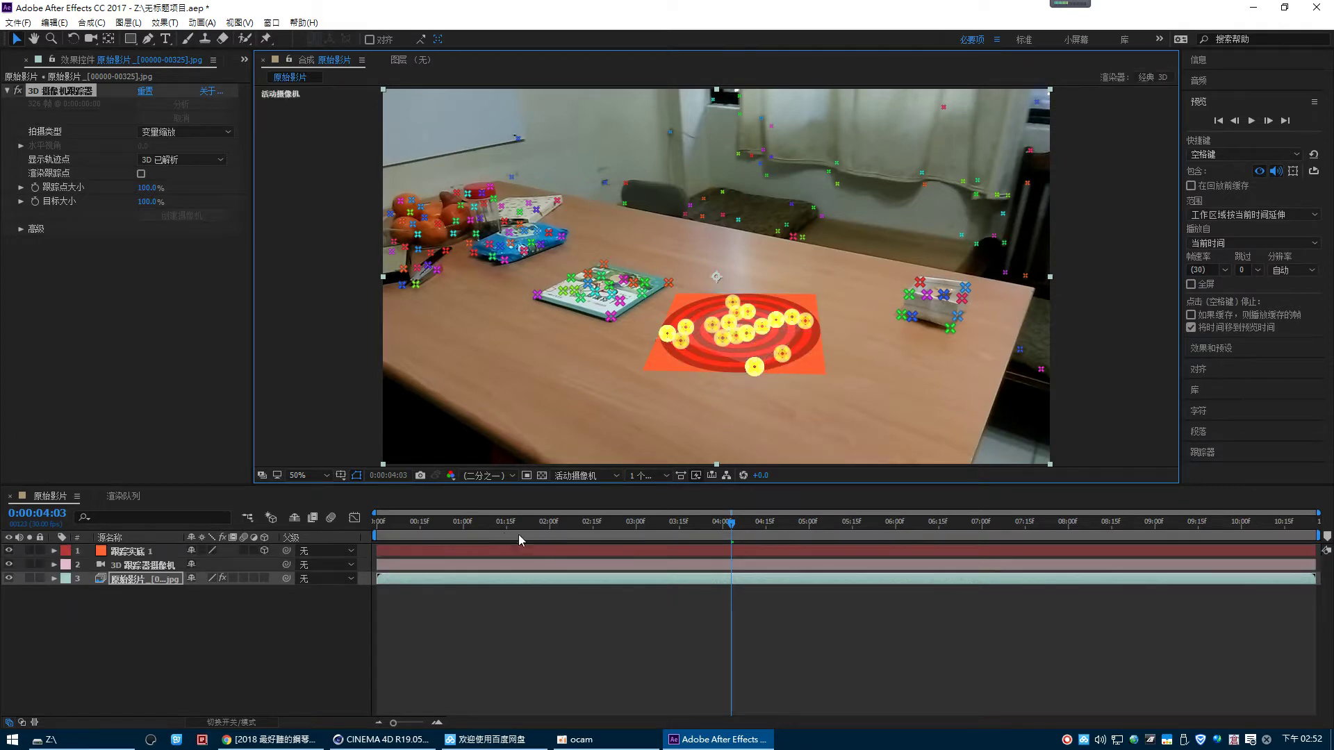
left_click_drag(731, 534, 596, 537)
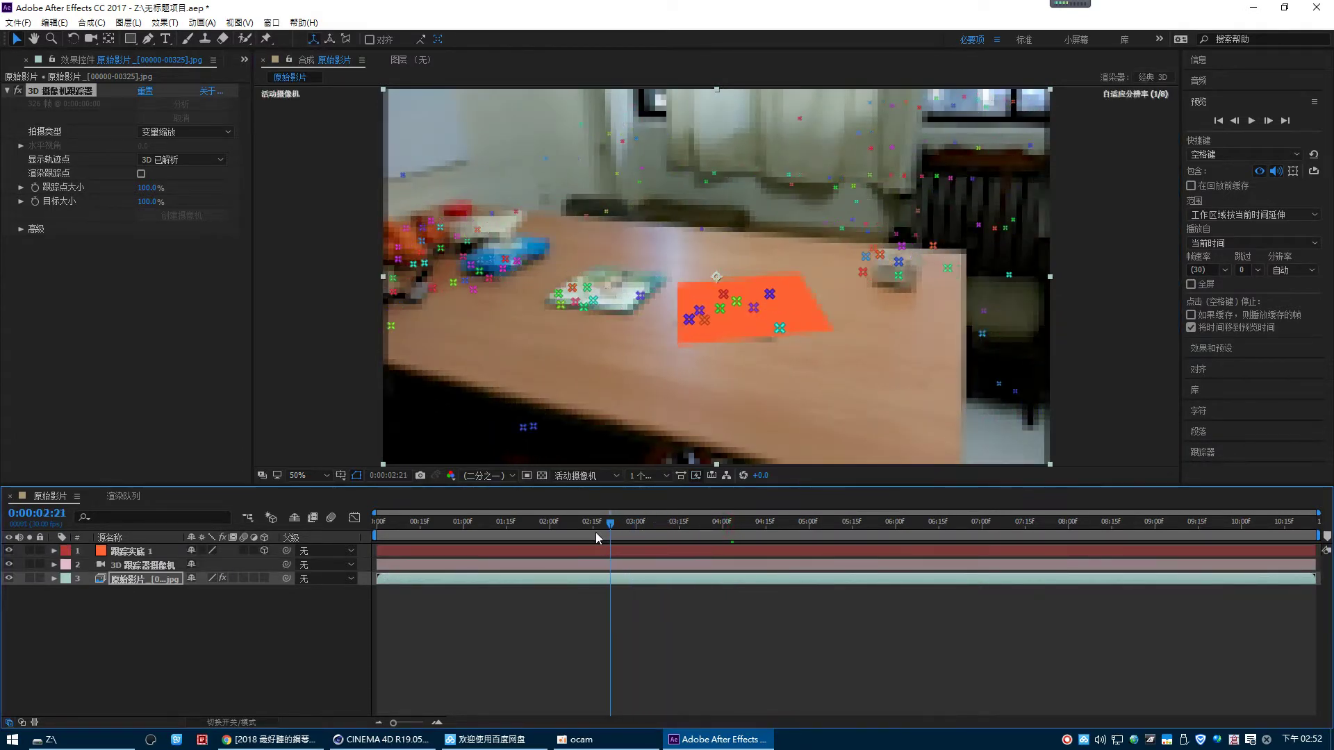
left_click(55, 551)
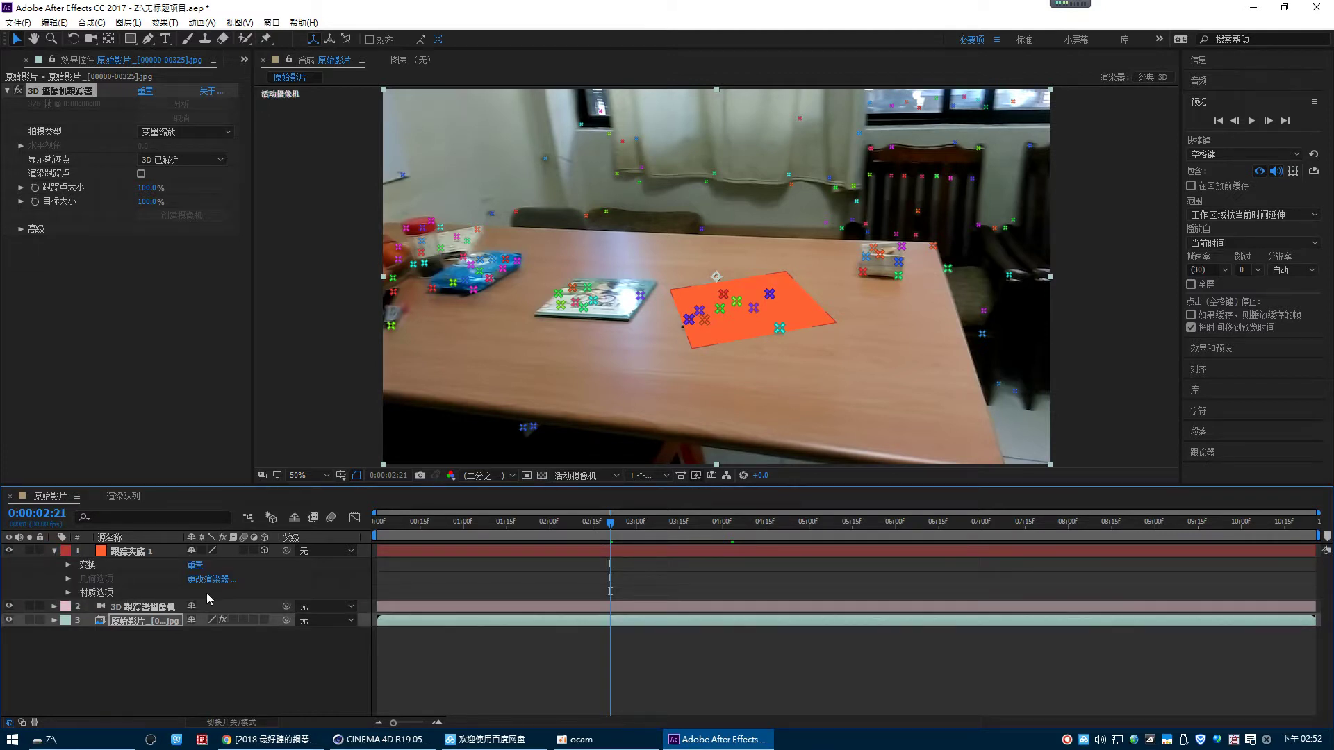
left_click(69, 564)
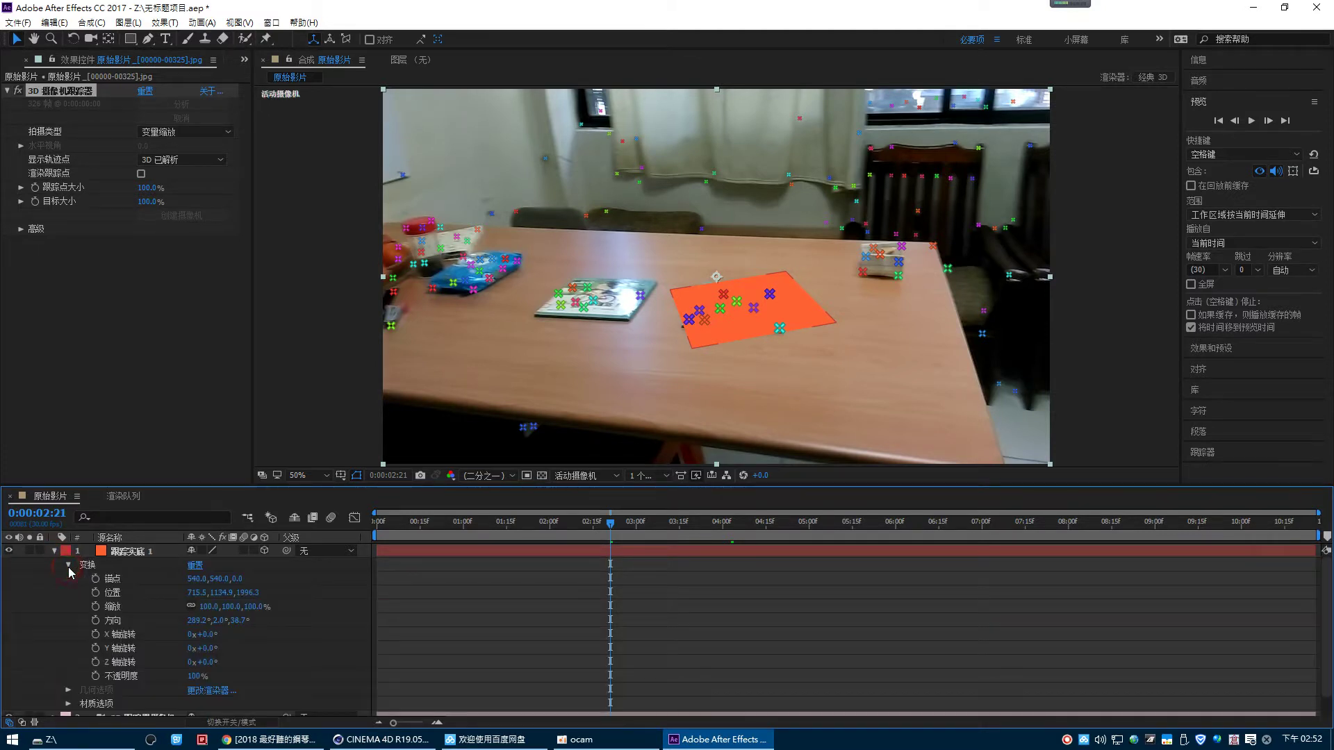
left_click_drag(210, 663, 425, 614)
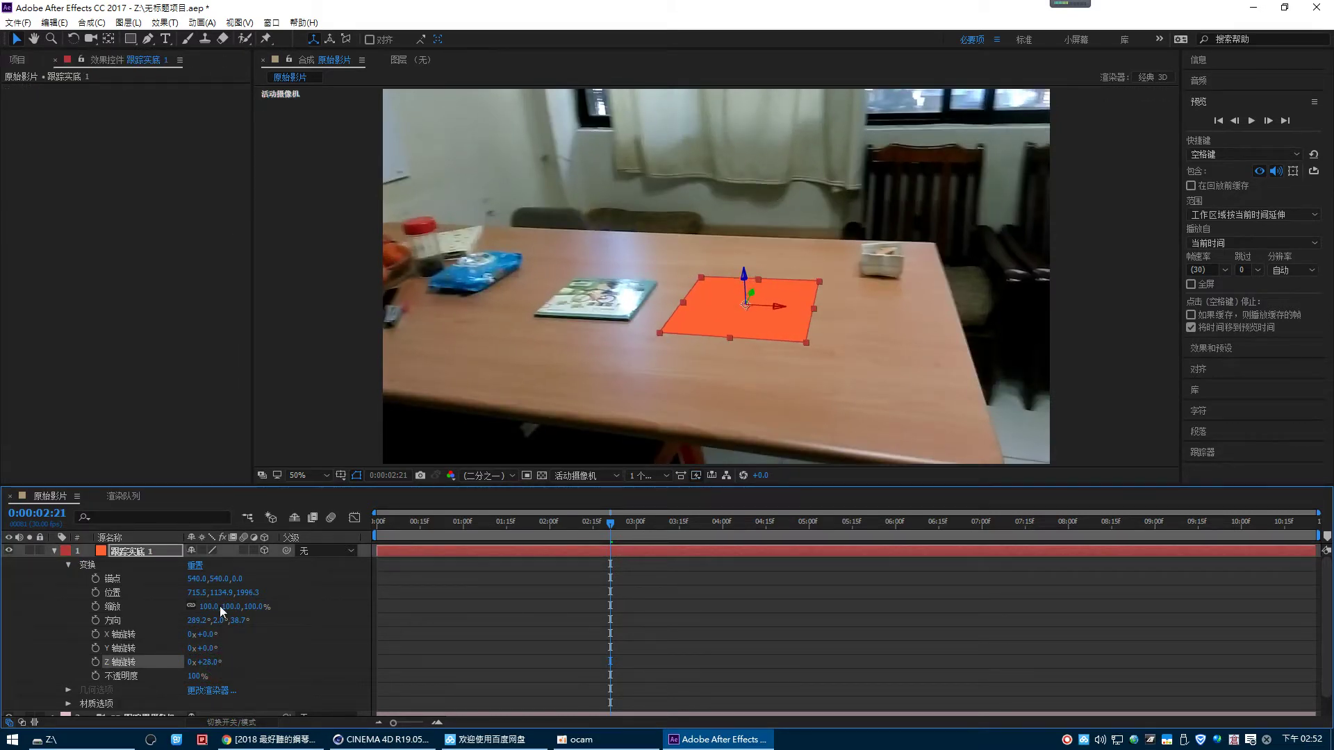
- Scale the solid to 66%, rotate it 26° on Z, and nudge its position onto the book
left_click_drag(253, 607, 237, 612)
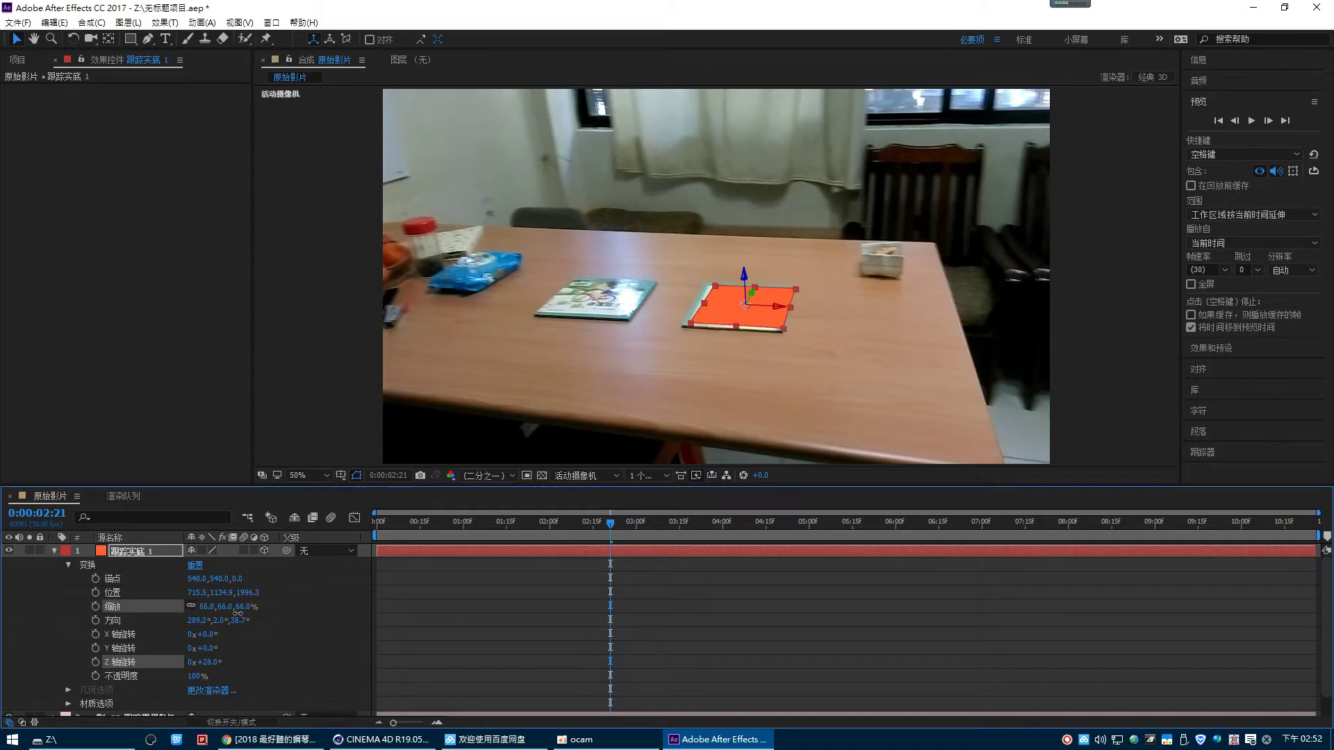
left_click_drag(217, 662, 218, 662)
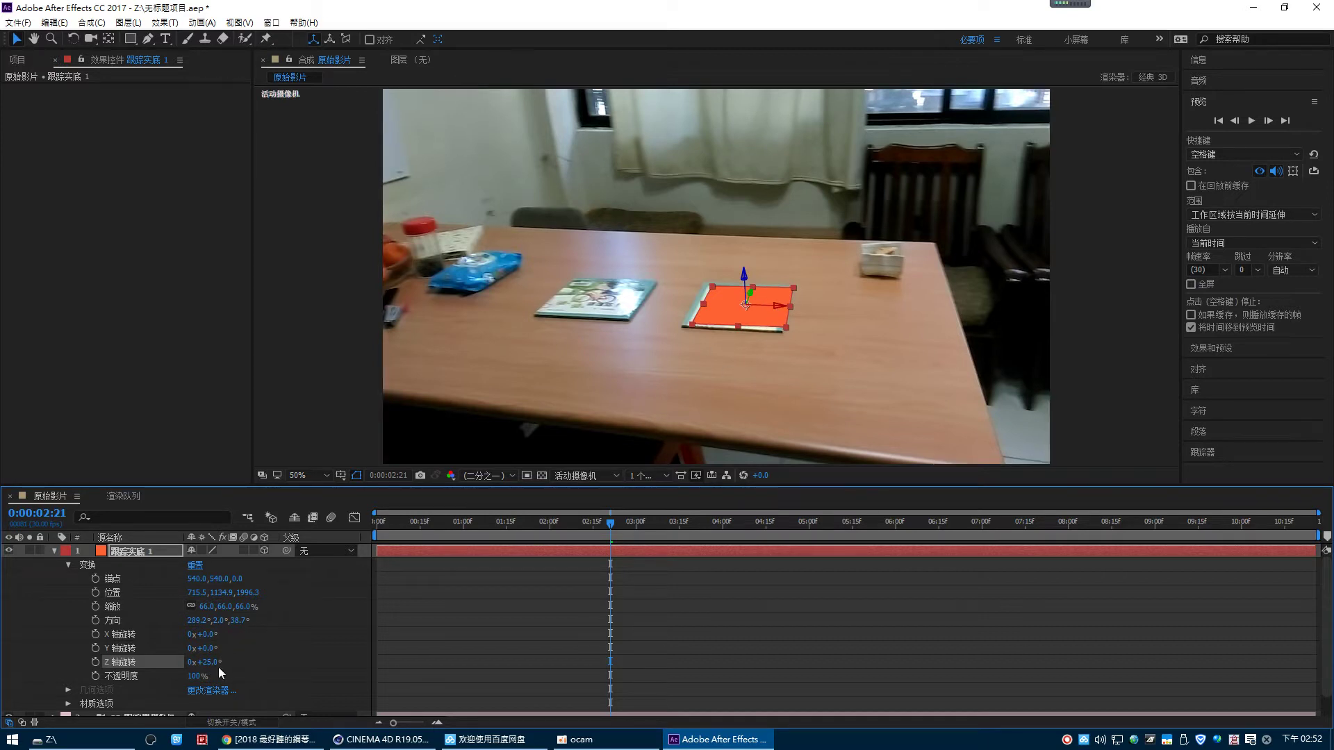
left_click_drag(209, 662, 215, 665)
left_click_drag(772, 310, 769, 307)
left_click_drag(615, 520, 1002, 524)
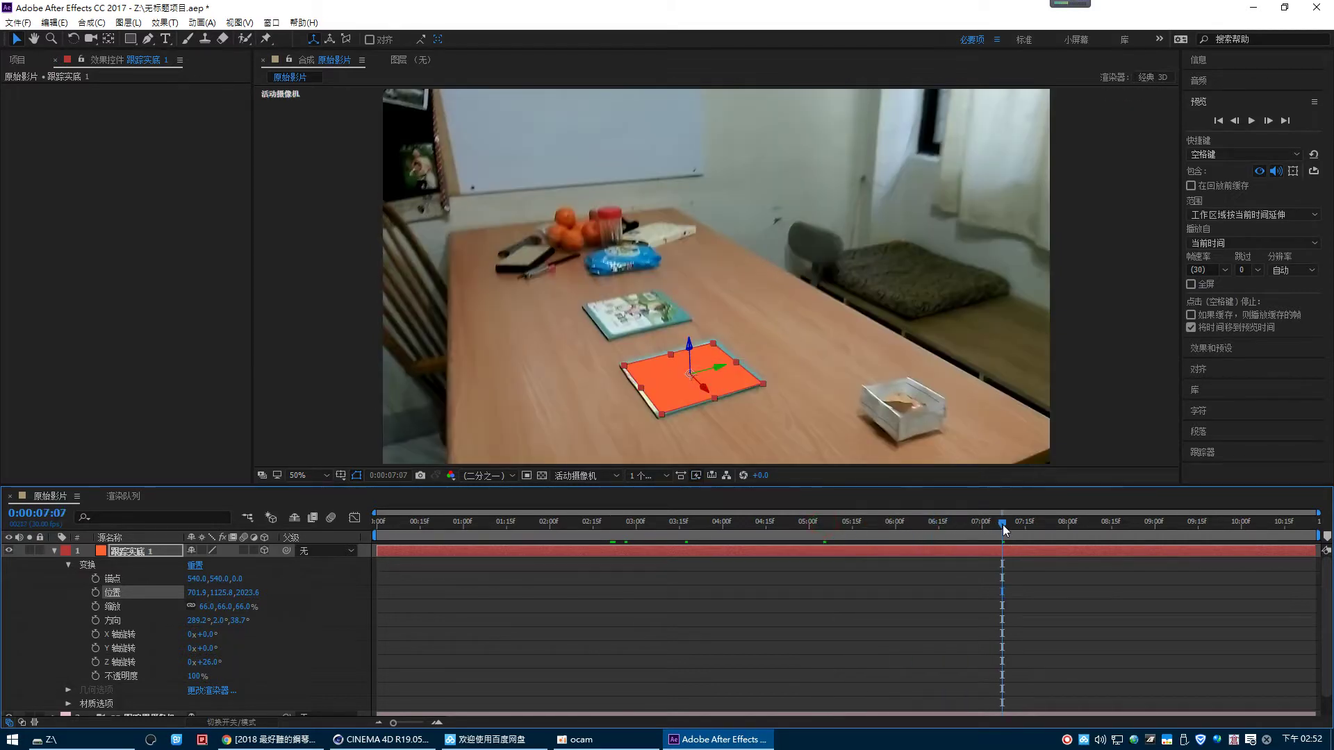
left_click(1142, 525)
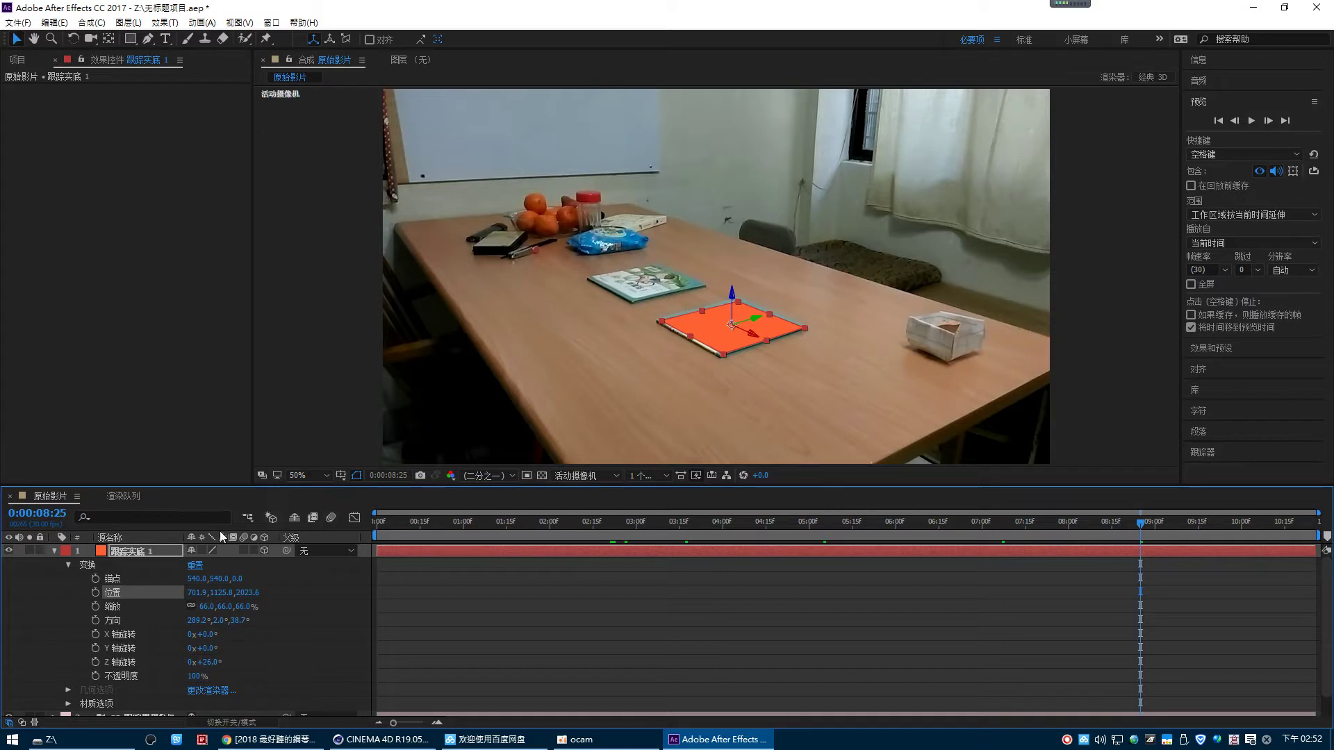
left_click(55, 552)
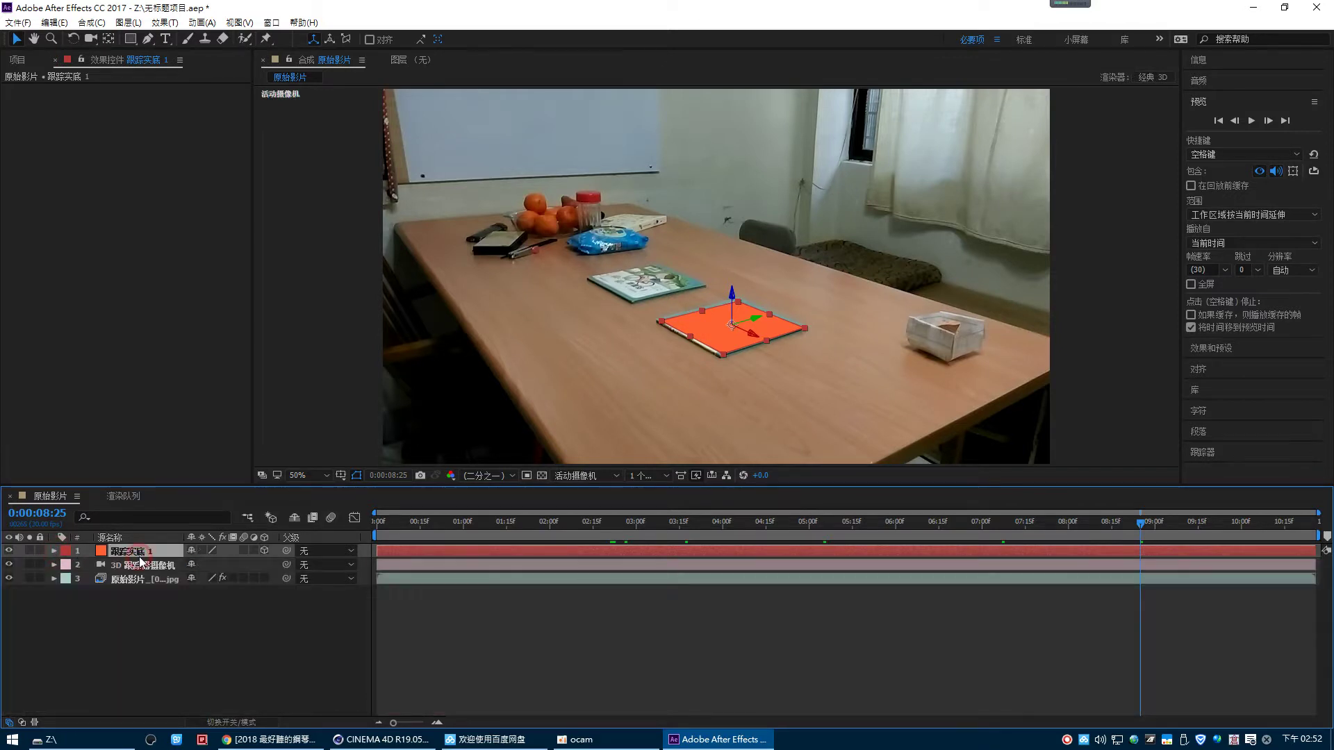
left_click(163, 566)
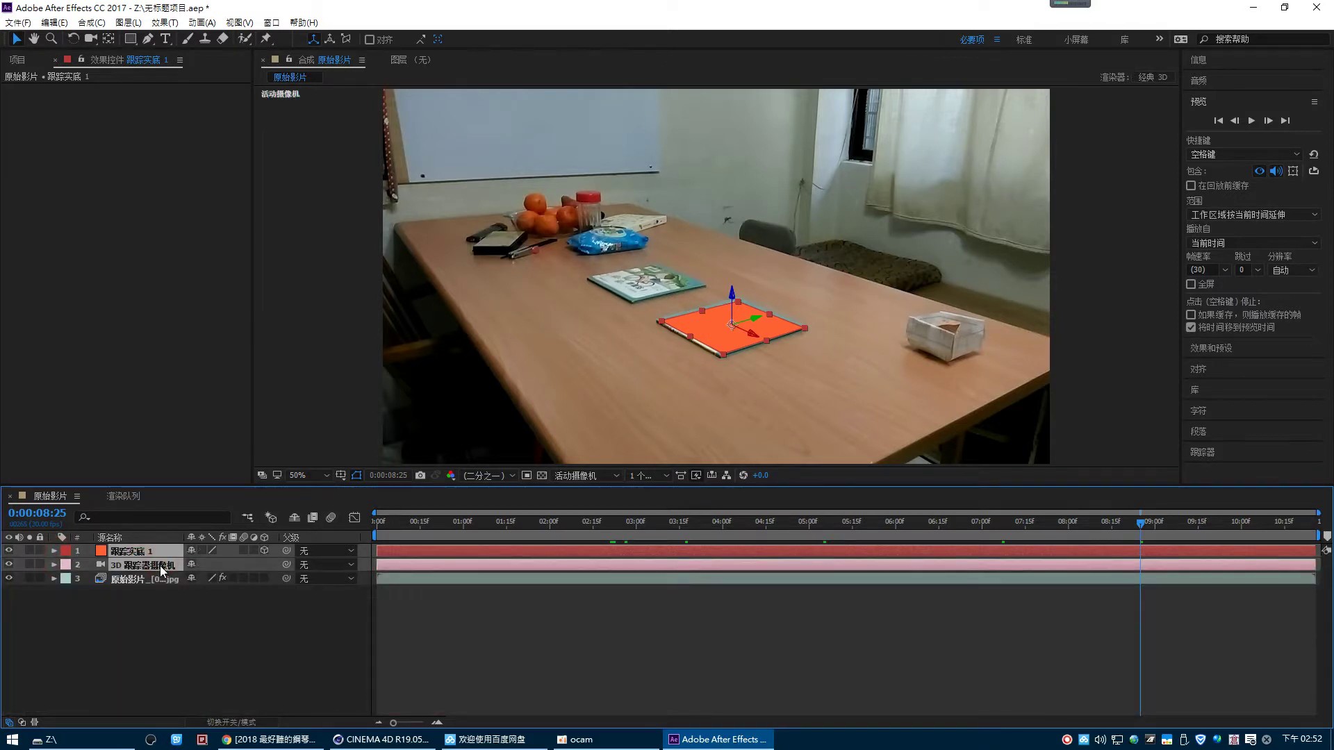
- Delete the solid and camera layers and reselect the 3D Camera Tracker effect
key("Delete")
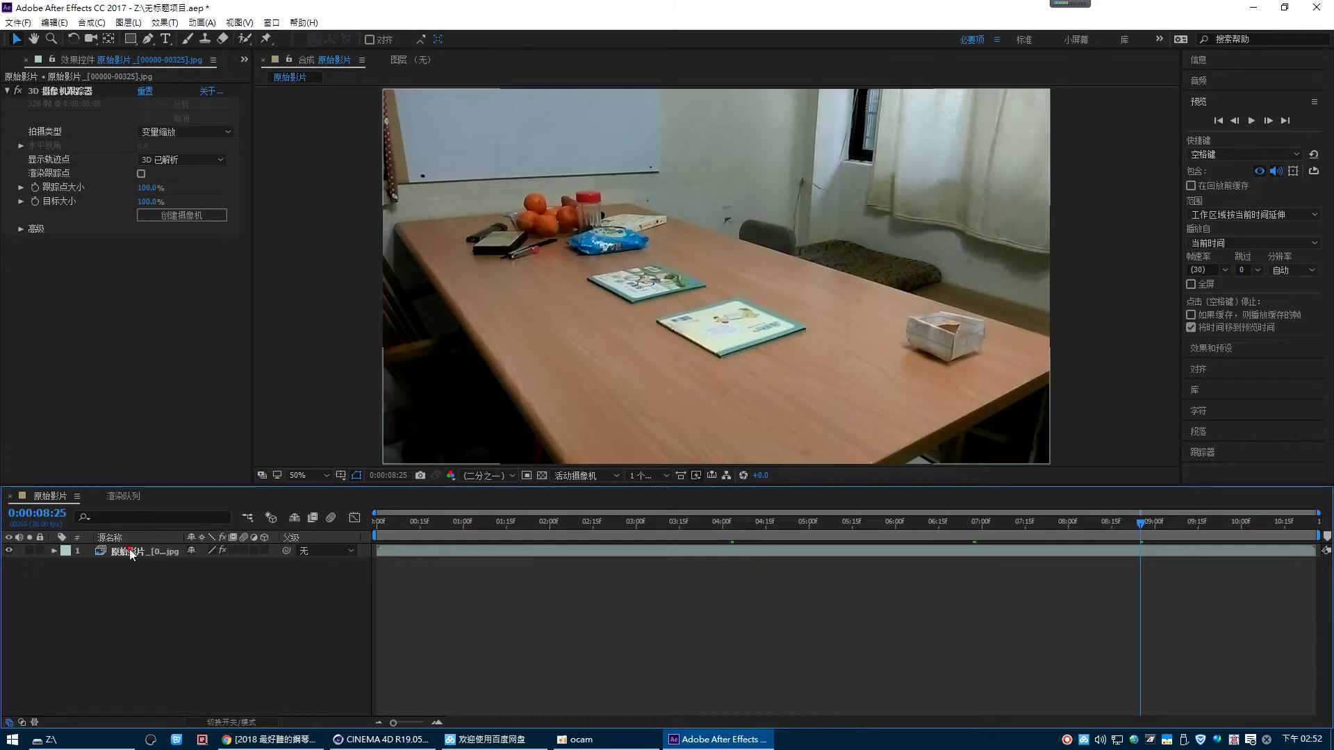
left_click(131, 553)
left_click(68, 565)
left_click(125, 579)
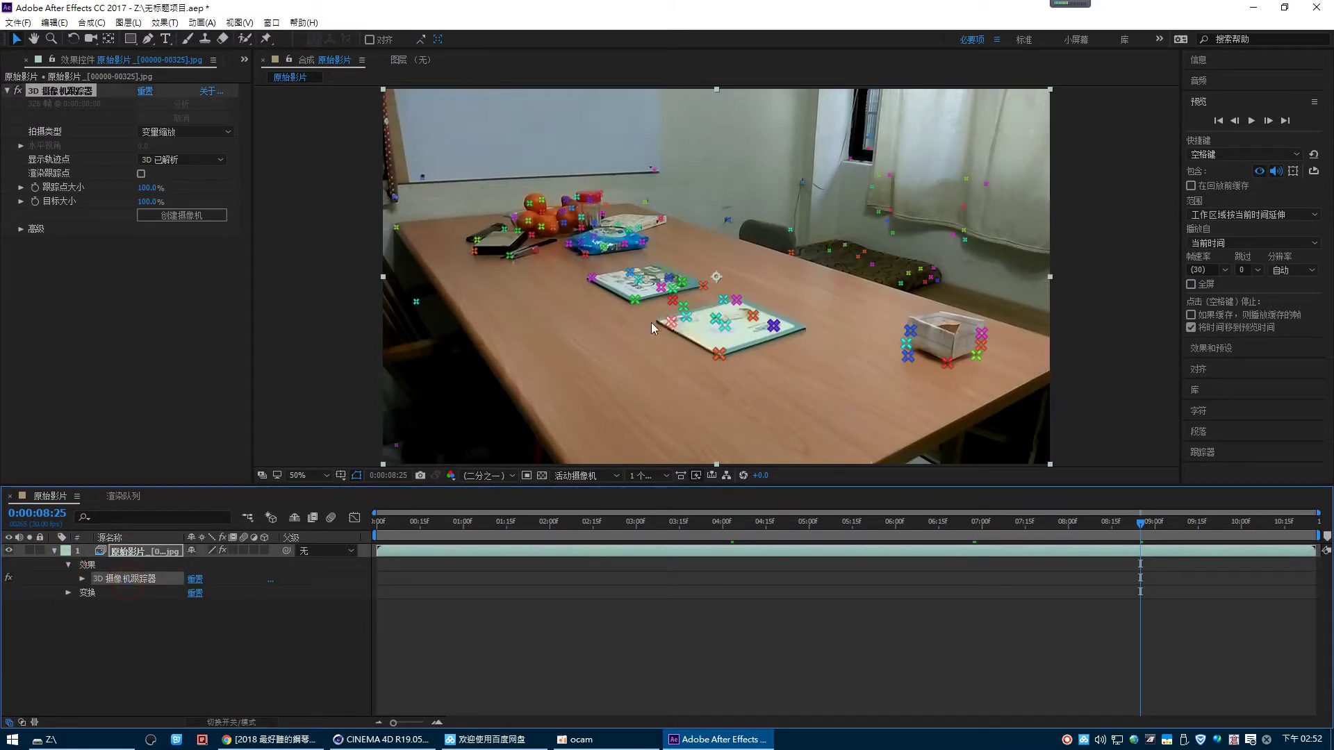
- At 0:00:04:13, lasso track points across both books and create a new solid and camera
left_click_drag(869, 523, 760, 523)
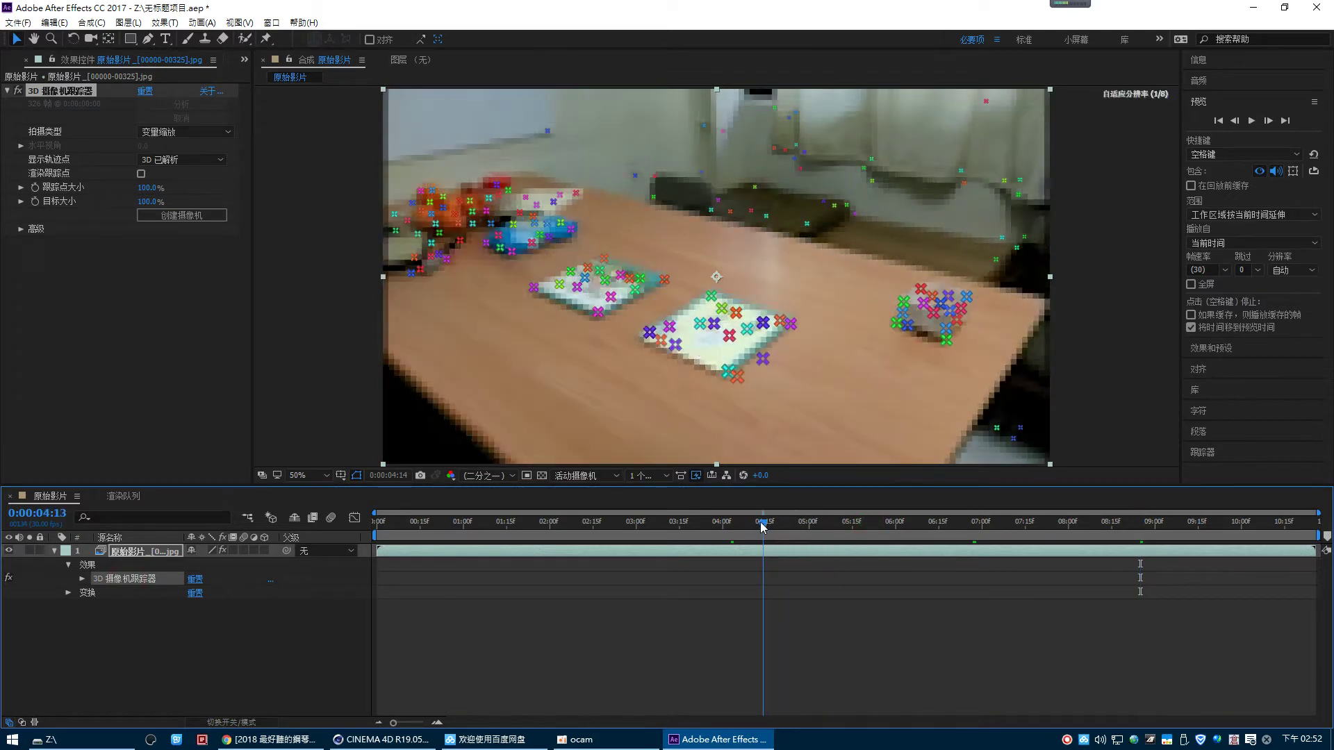
left_click_drag(612, 250, 792, 295)
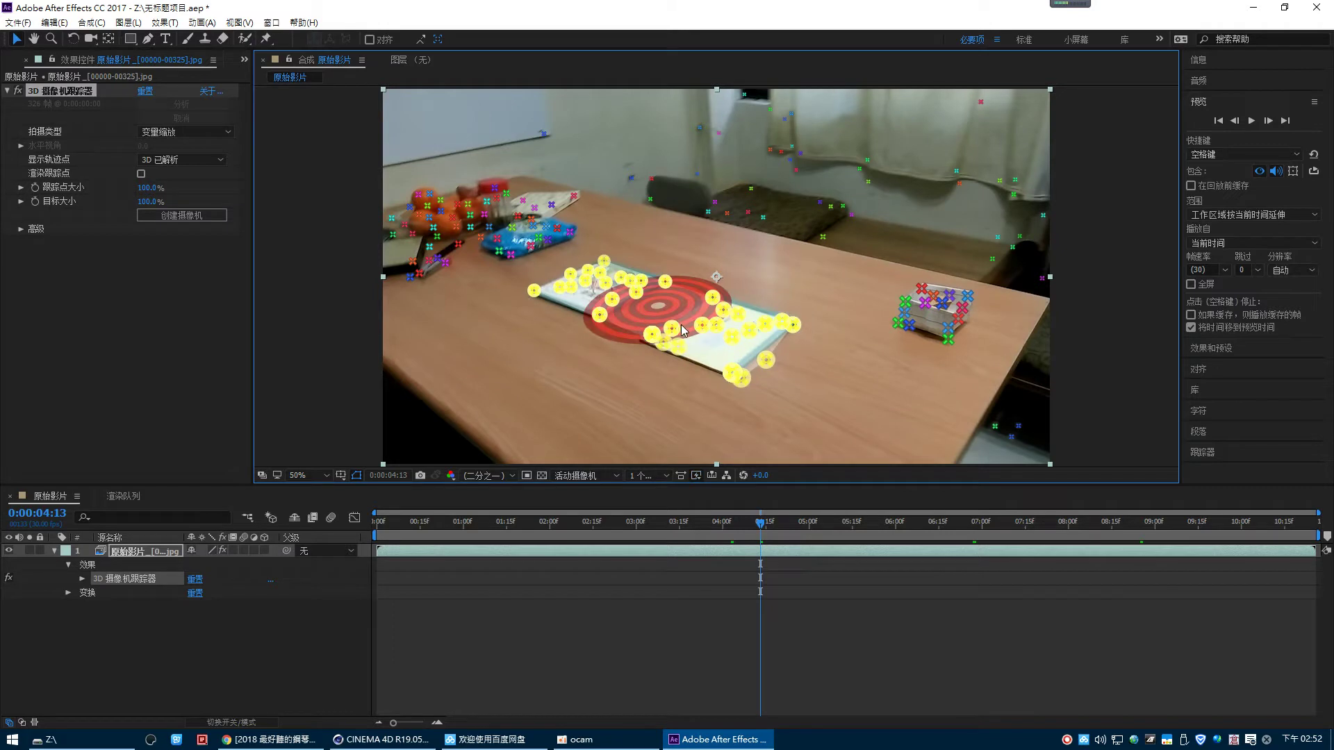
right_click(665, 314)
left_click(723, 335)
- Rotate the magenta solid about 32° on Z and scale it to 246% across the tabletop
left_click(54, 550)
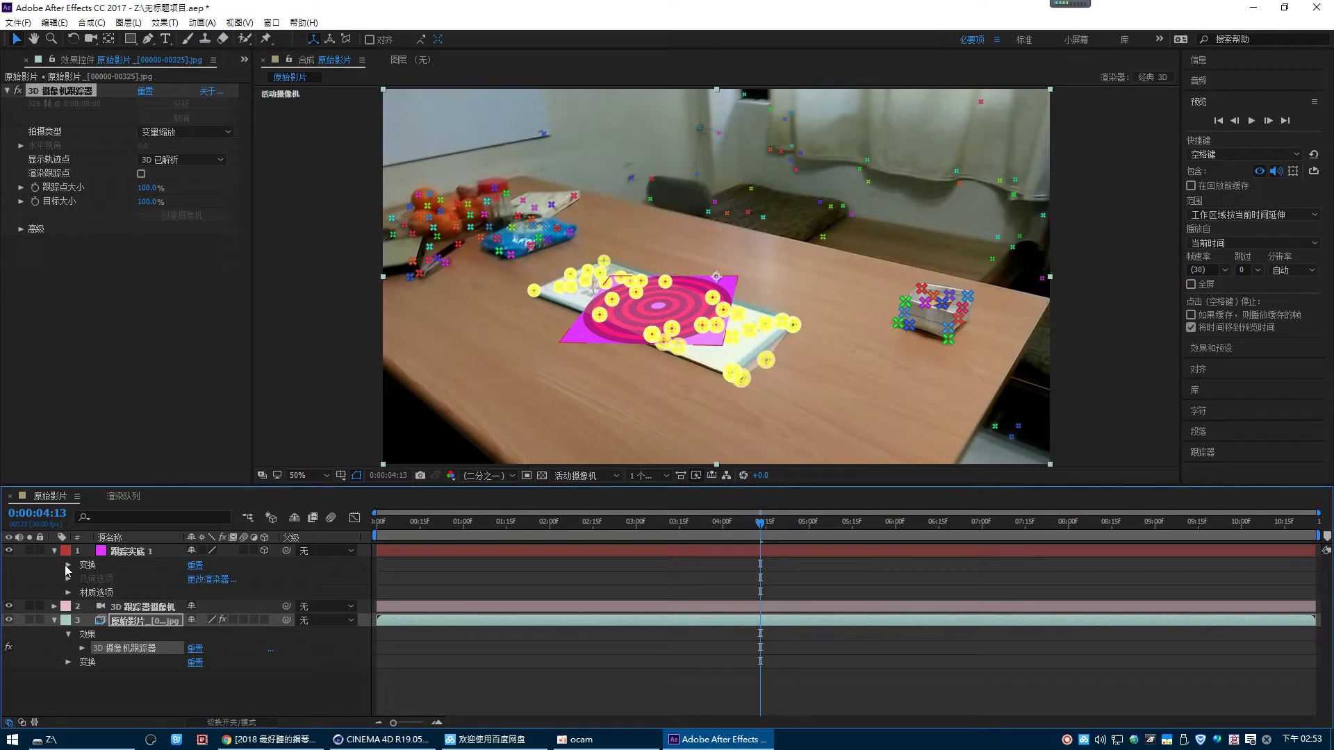
left_click(68, 565)
left_click_drag(212, 662, 231, 660)
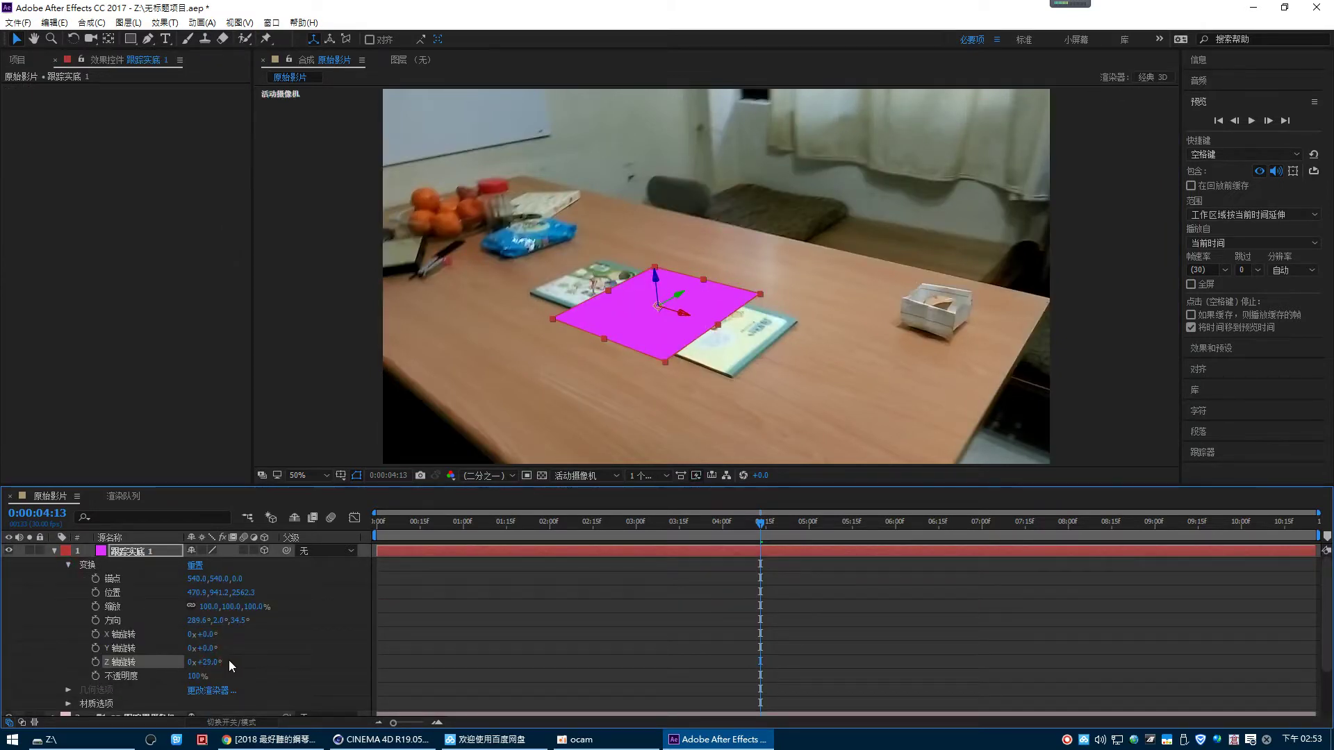
left_click_drag(212, 662, 217, 666)
left_click_drag(756, 525, 514, 527)
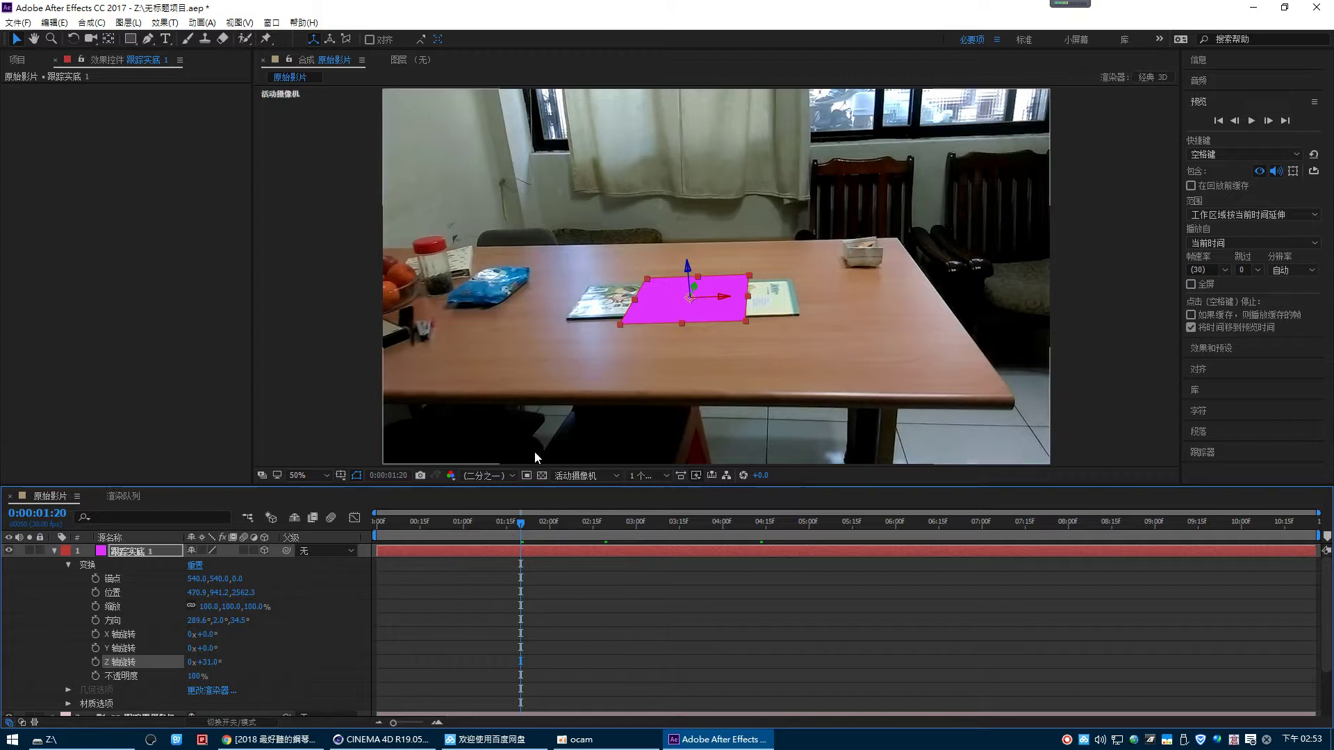
left_click_drag(252, 613, 365, 621)
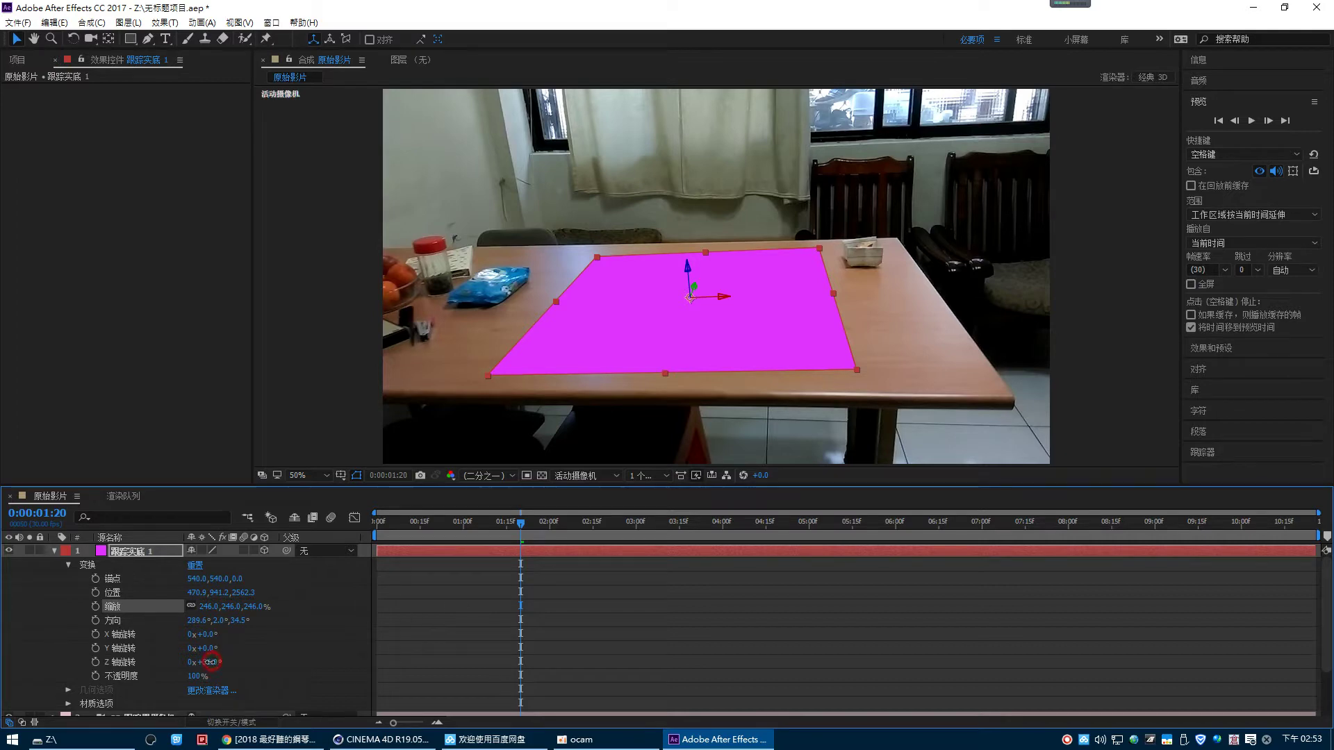
left_click_drag(208, 662, 215, 662)
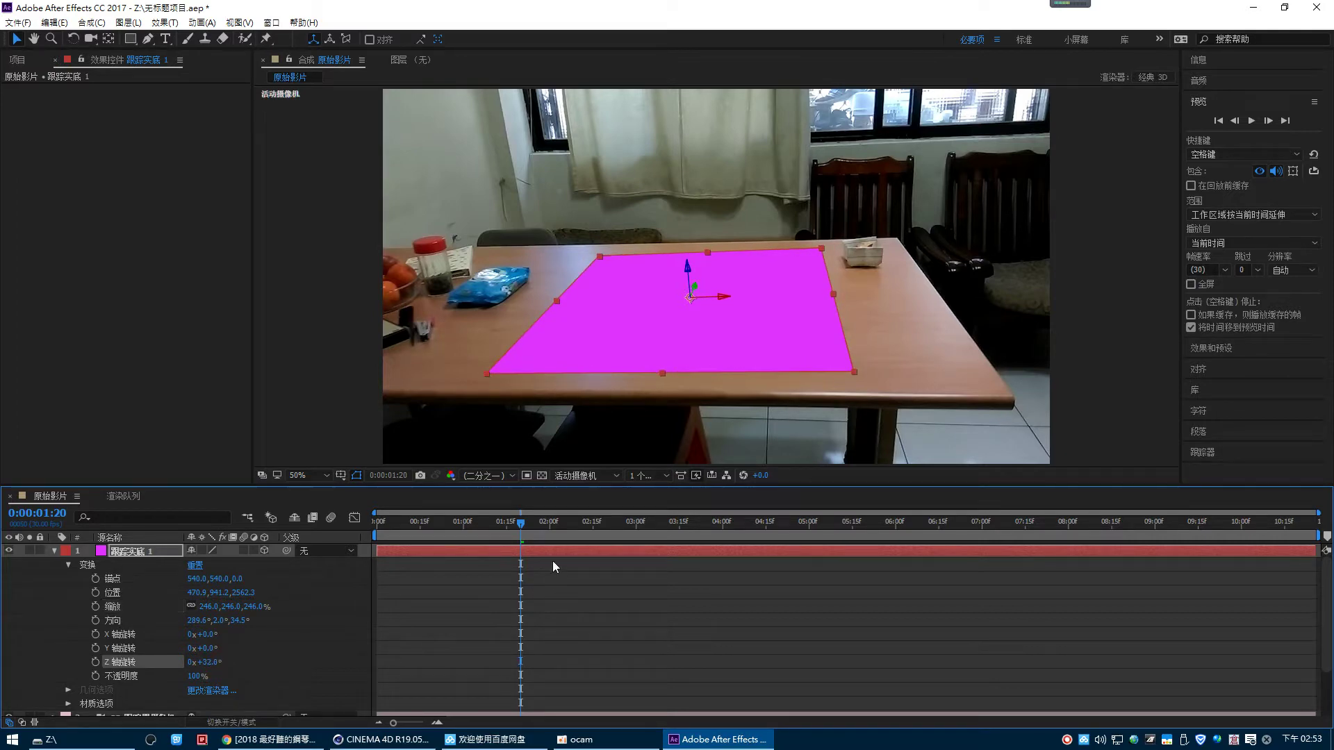
mouse_move(522, 524)
left_mouse_down()
mouse_move(1078, 531)
mouse_move(520, 541)
left_mouse_up()
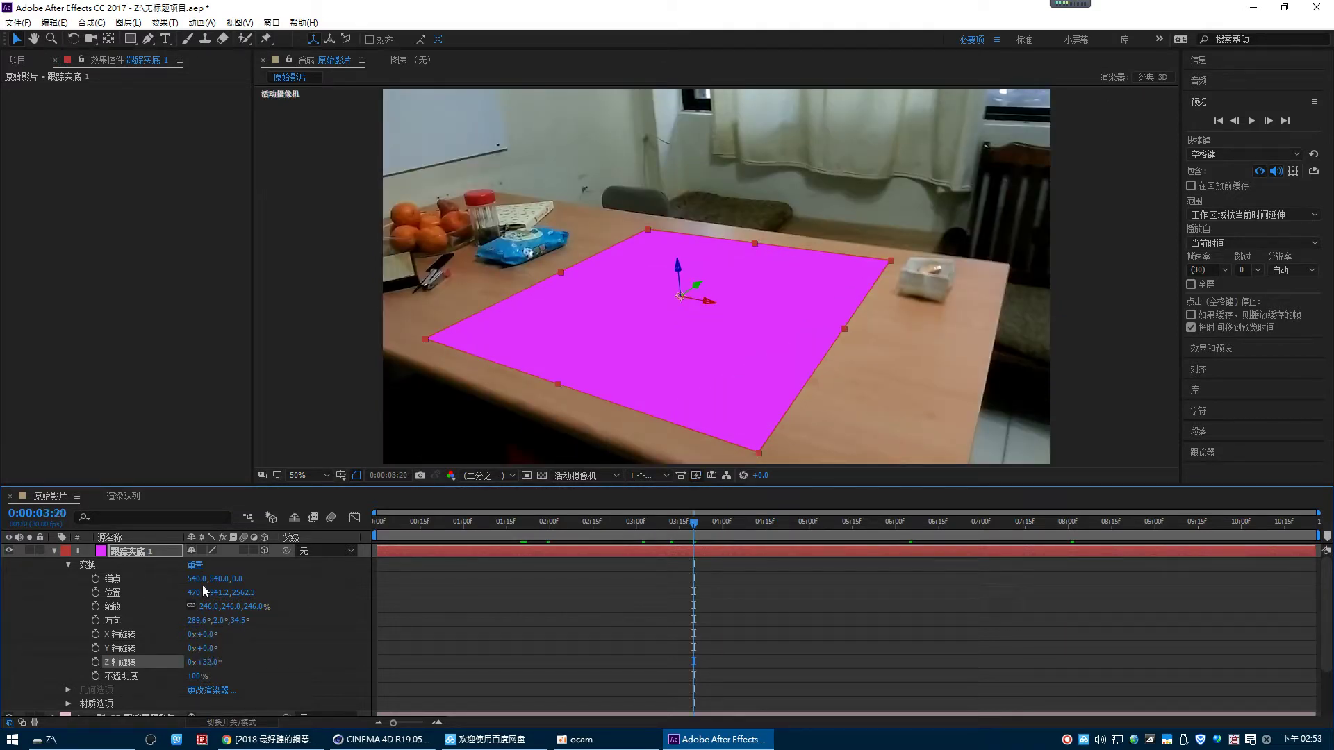
left_click(55, 551)
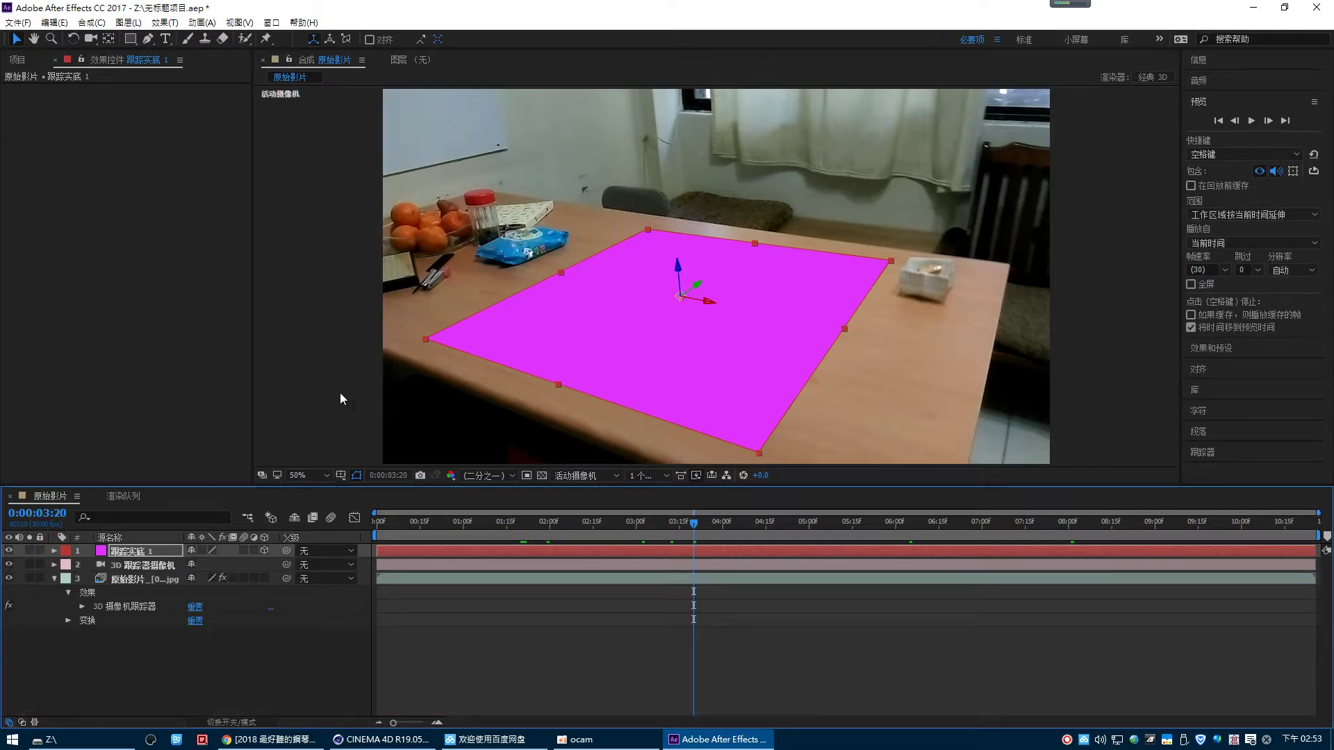
left_click(18, 22)
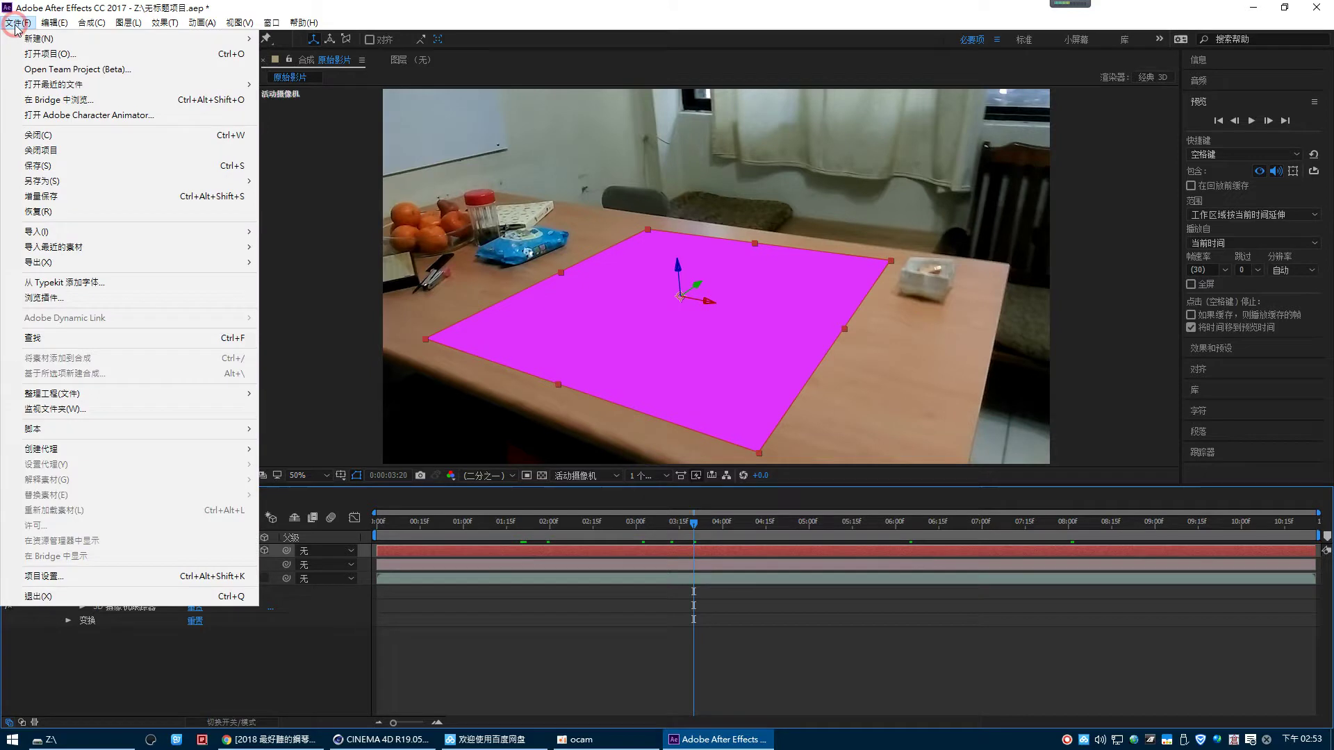
mouse_move(70, 181)
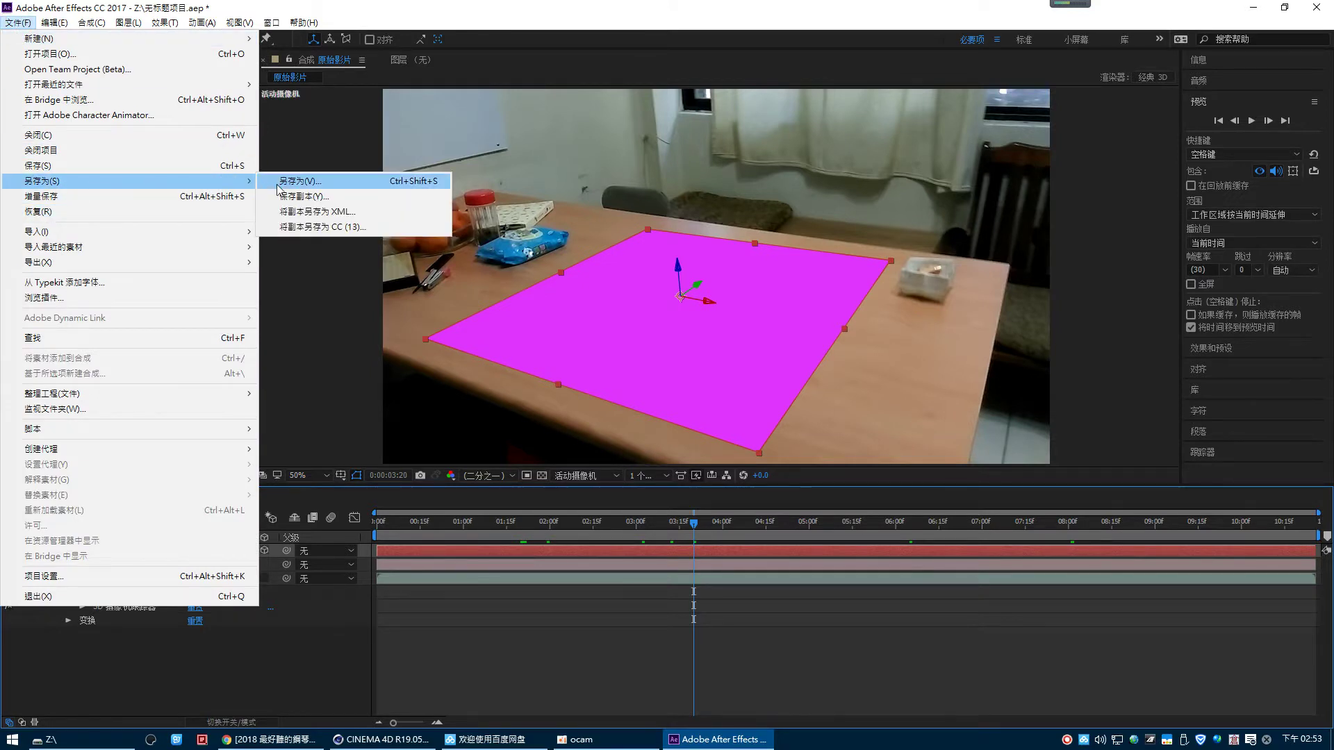
- Save the After Effects tracking project as AAA.aep
left_click(288, 182)
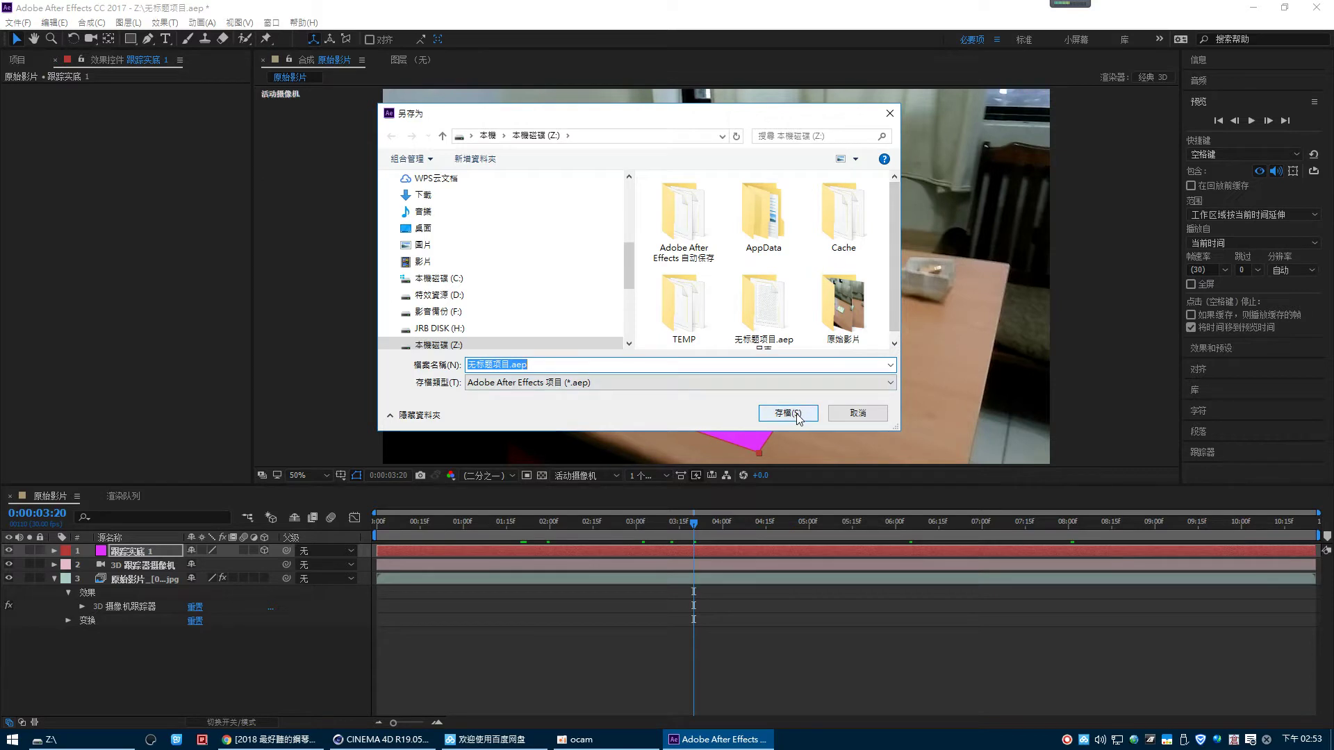
double_click(489, 365)
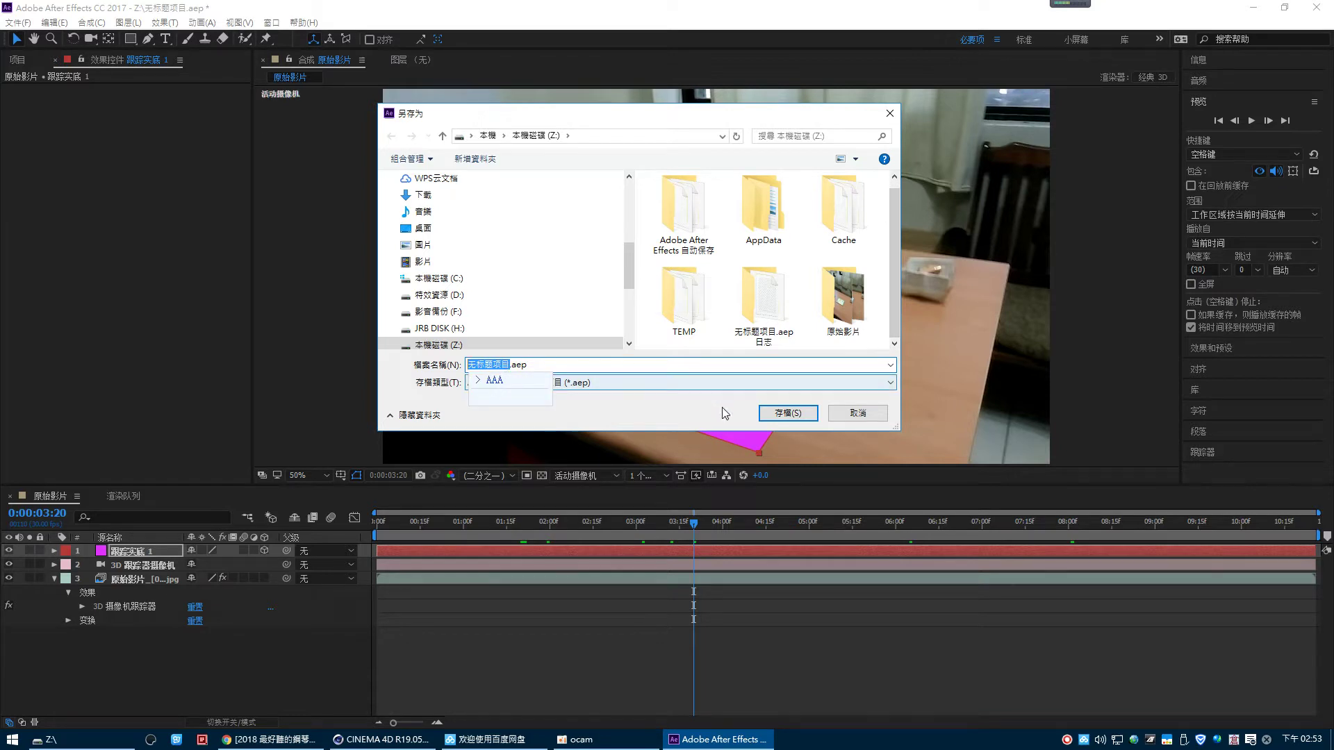
type("AAA")
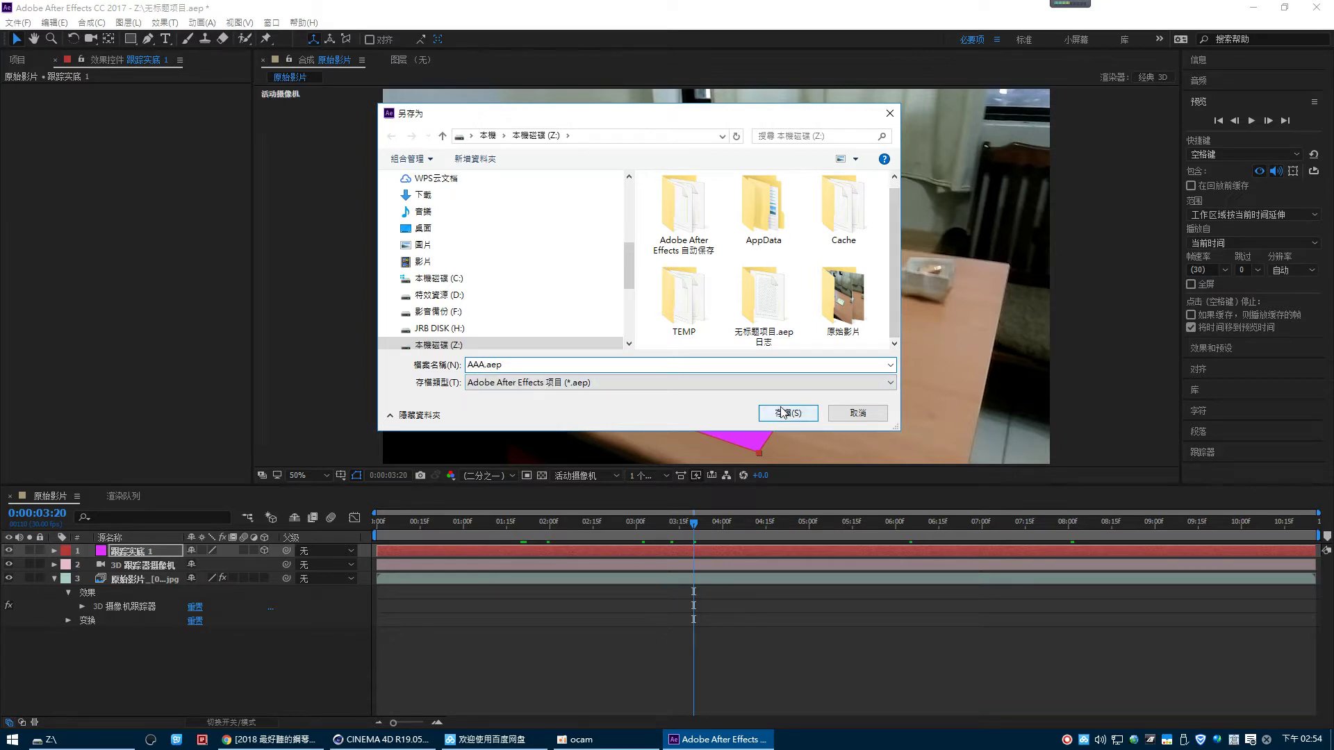
left_click(788, 412)
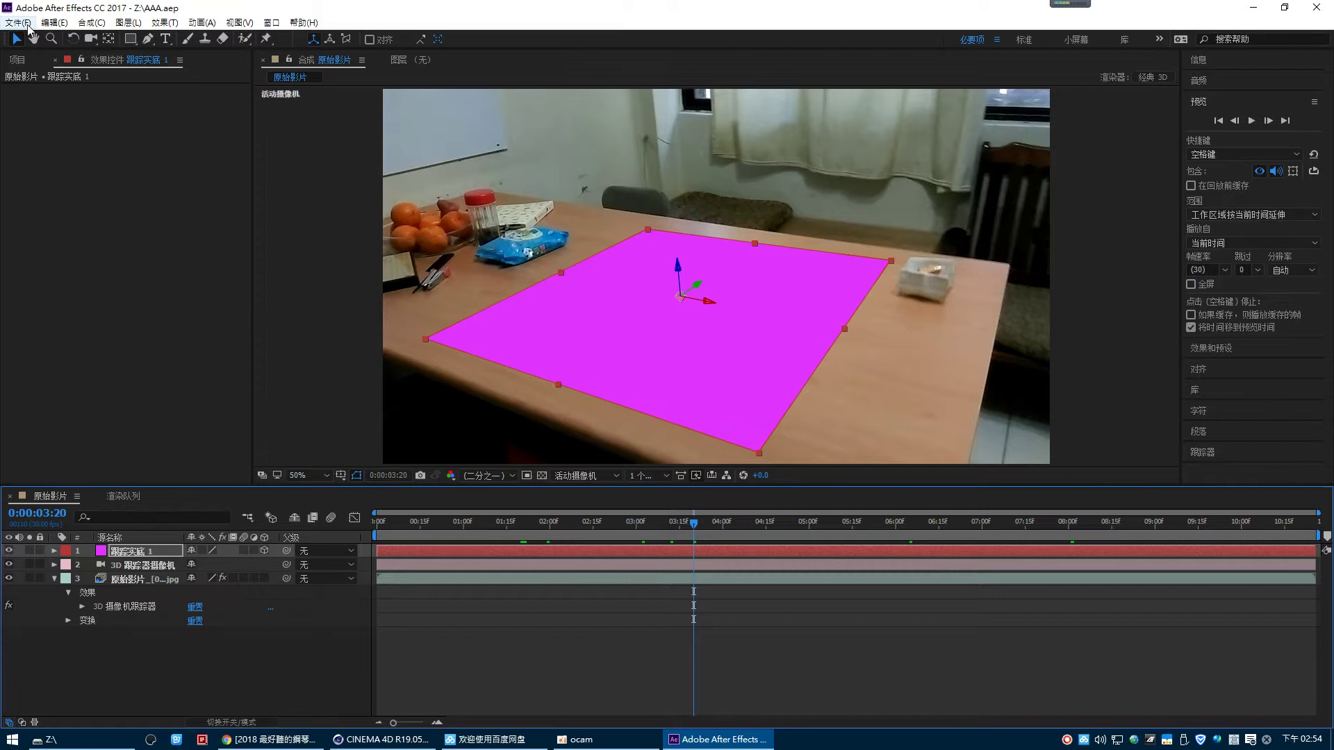
- Export the comp to Cinema 4D as 原始影片.c4d, accepting the 2D-layer warning
left_click(17, 22)
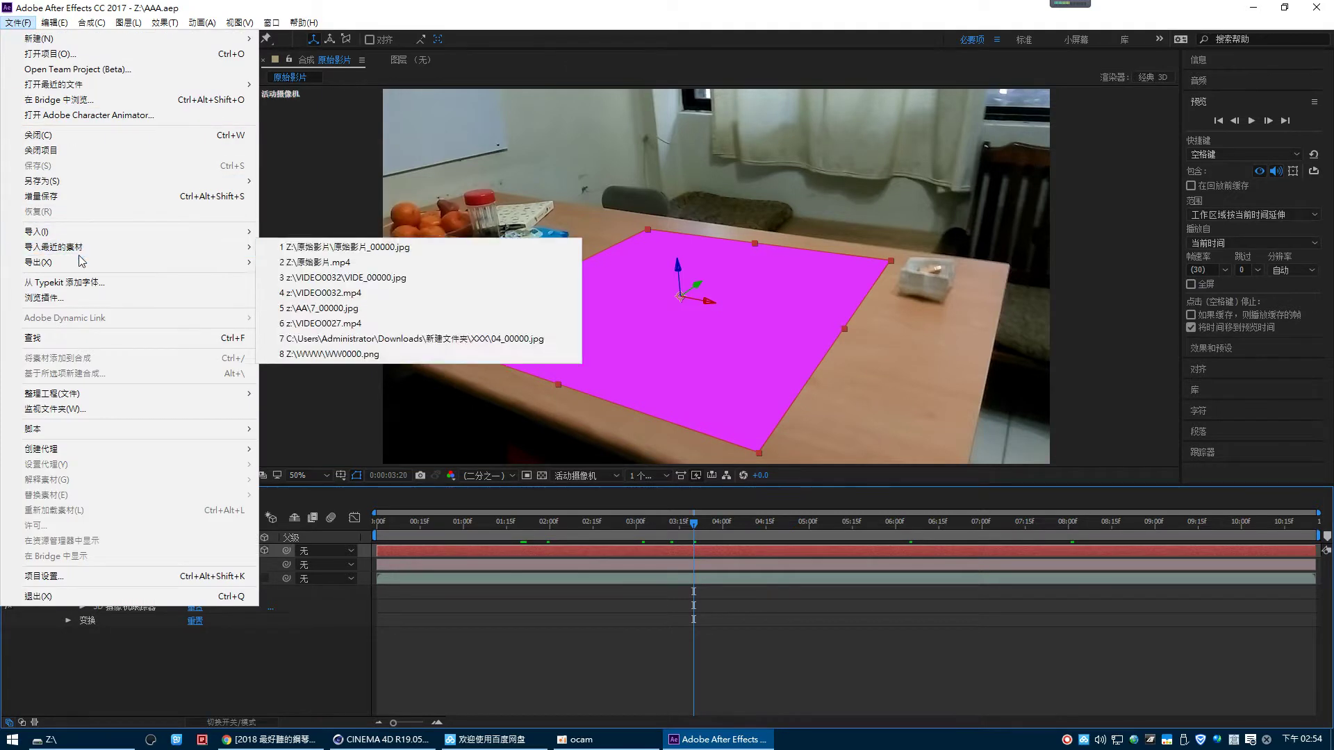
mouse_move(37, 261)
left_click(330, 278)
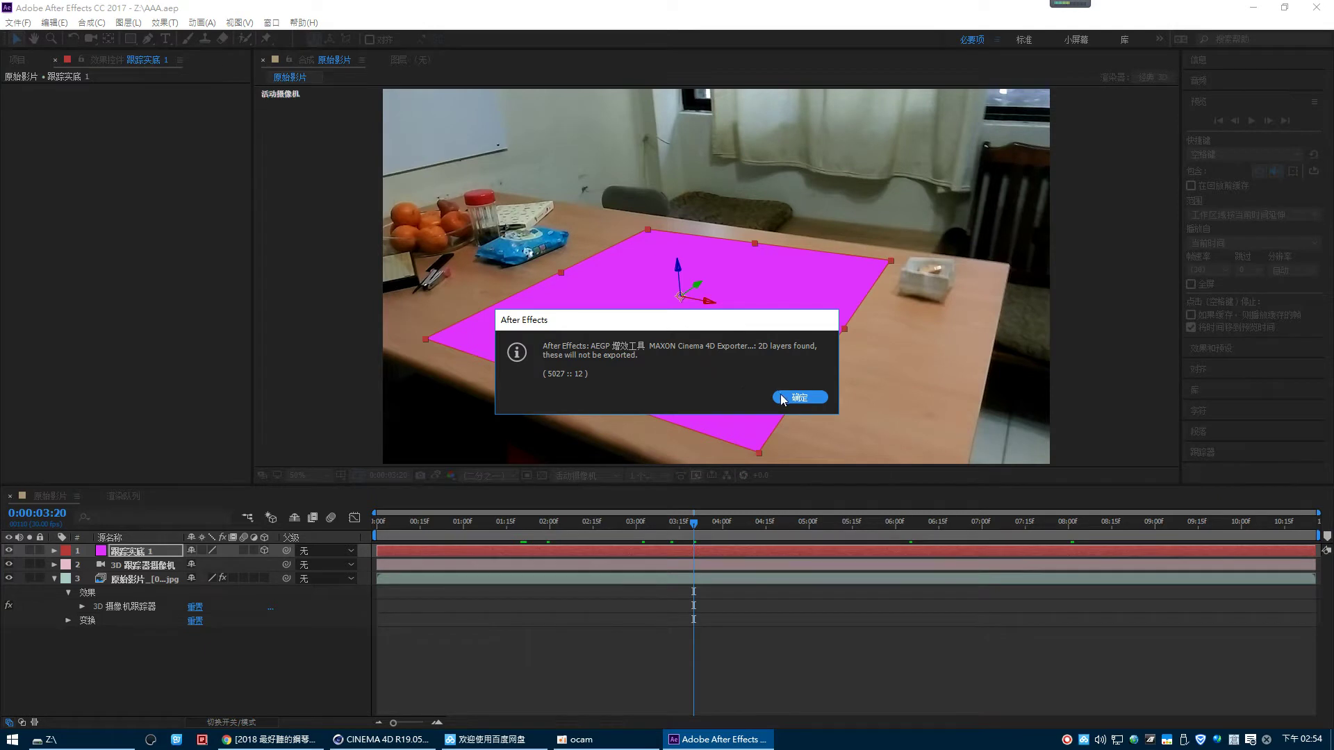
left_click(782, 398)
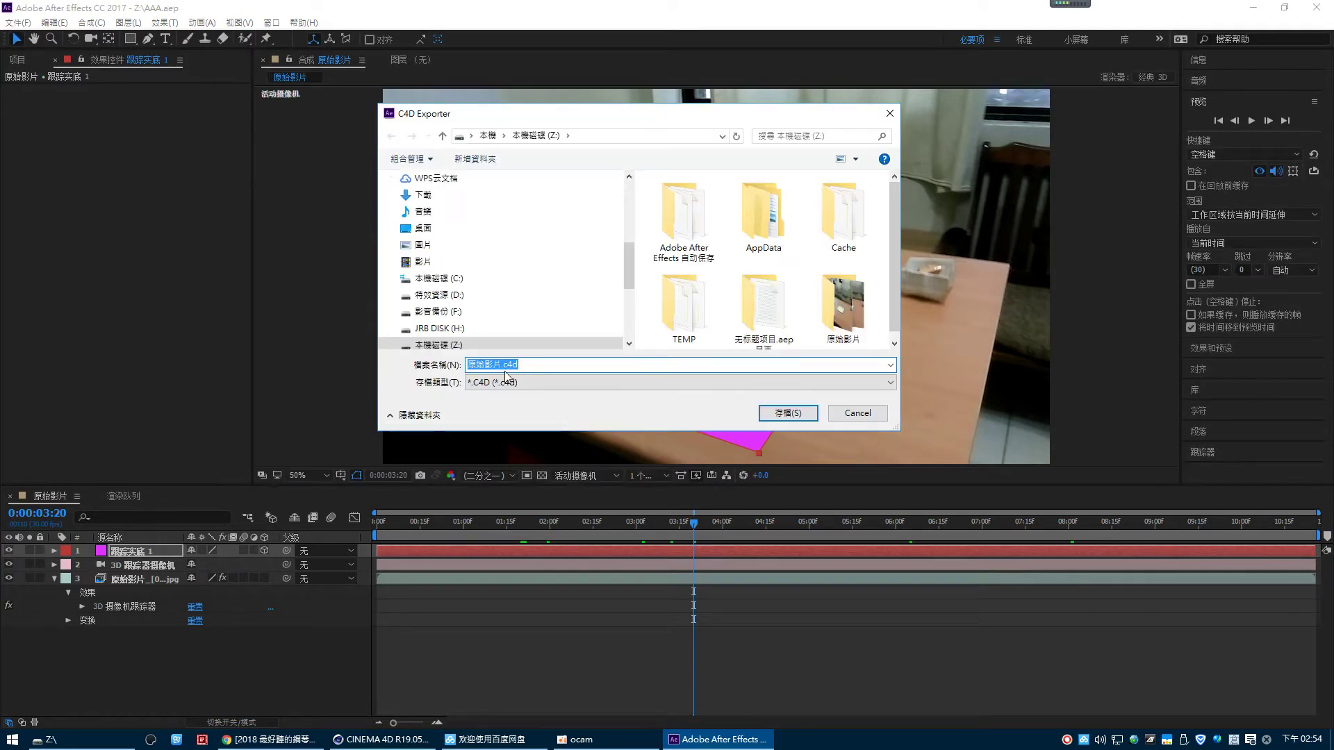
left_click(895, 343)
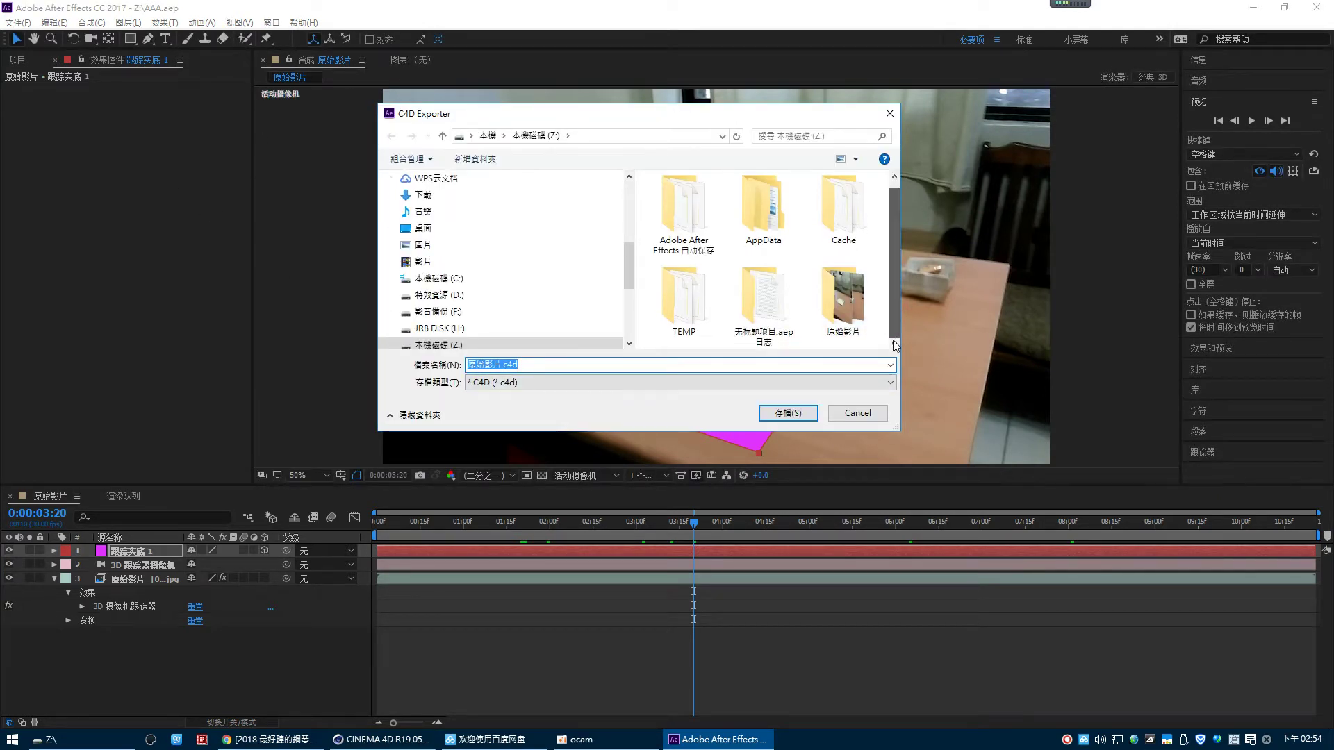
left_click(498, 366)
left_click(788, 413)
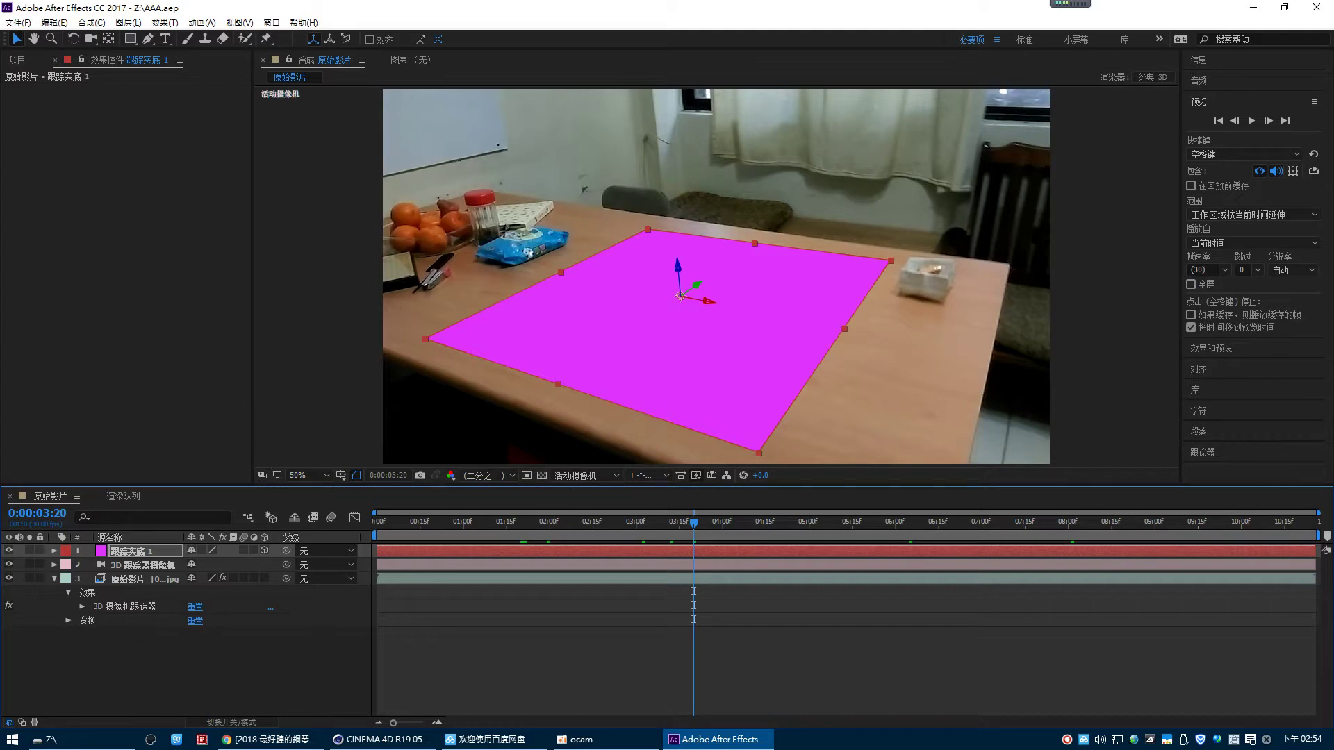
left_click(716, 739)
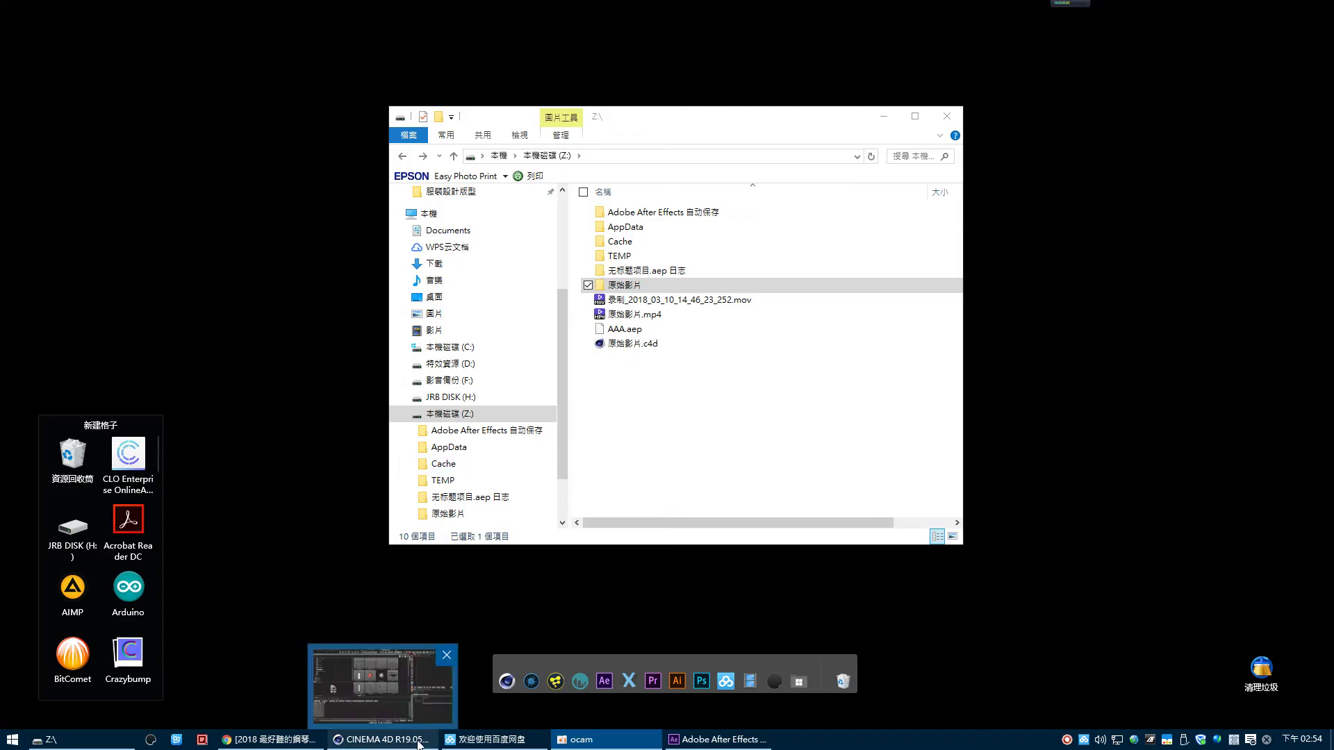
- Bring Cinema 4D forward on its perspective viewport, leaving the layout unchanged
left_click(382, 740)
left_click(927, 76)
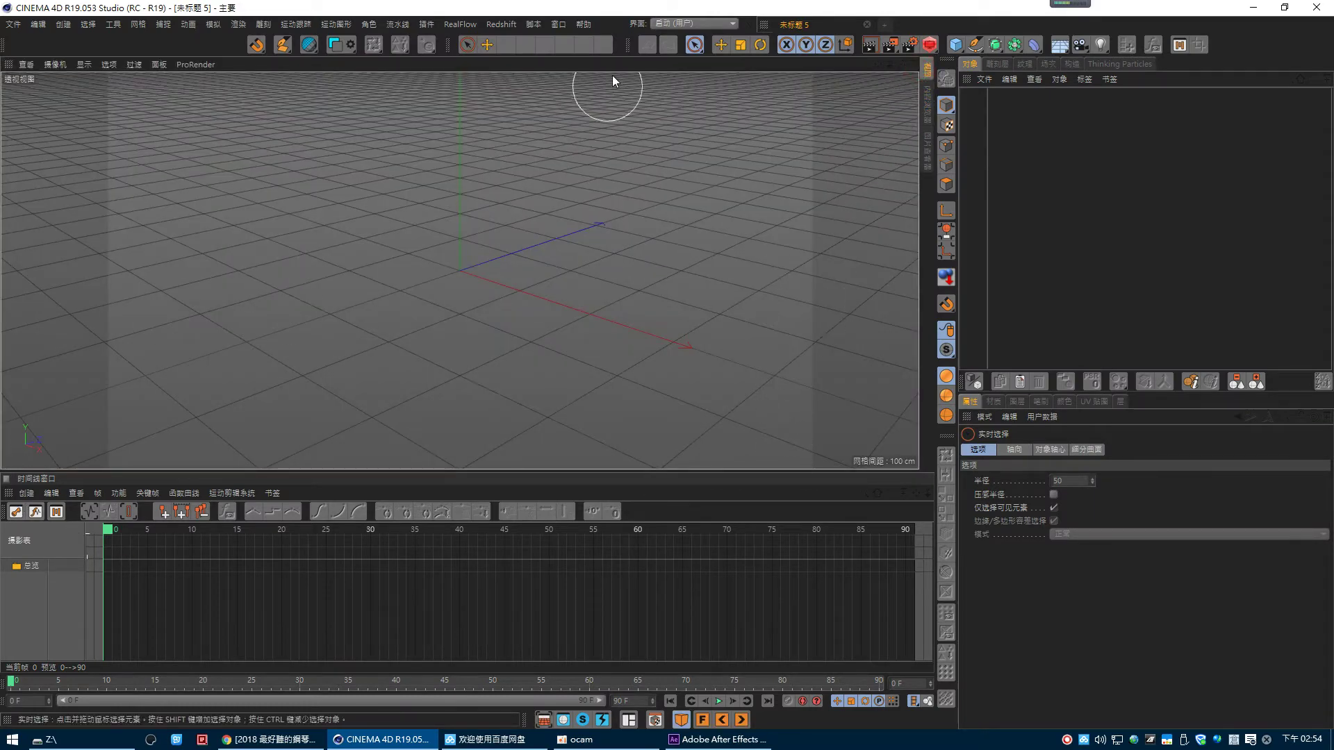
left_click(716, 23)
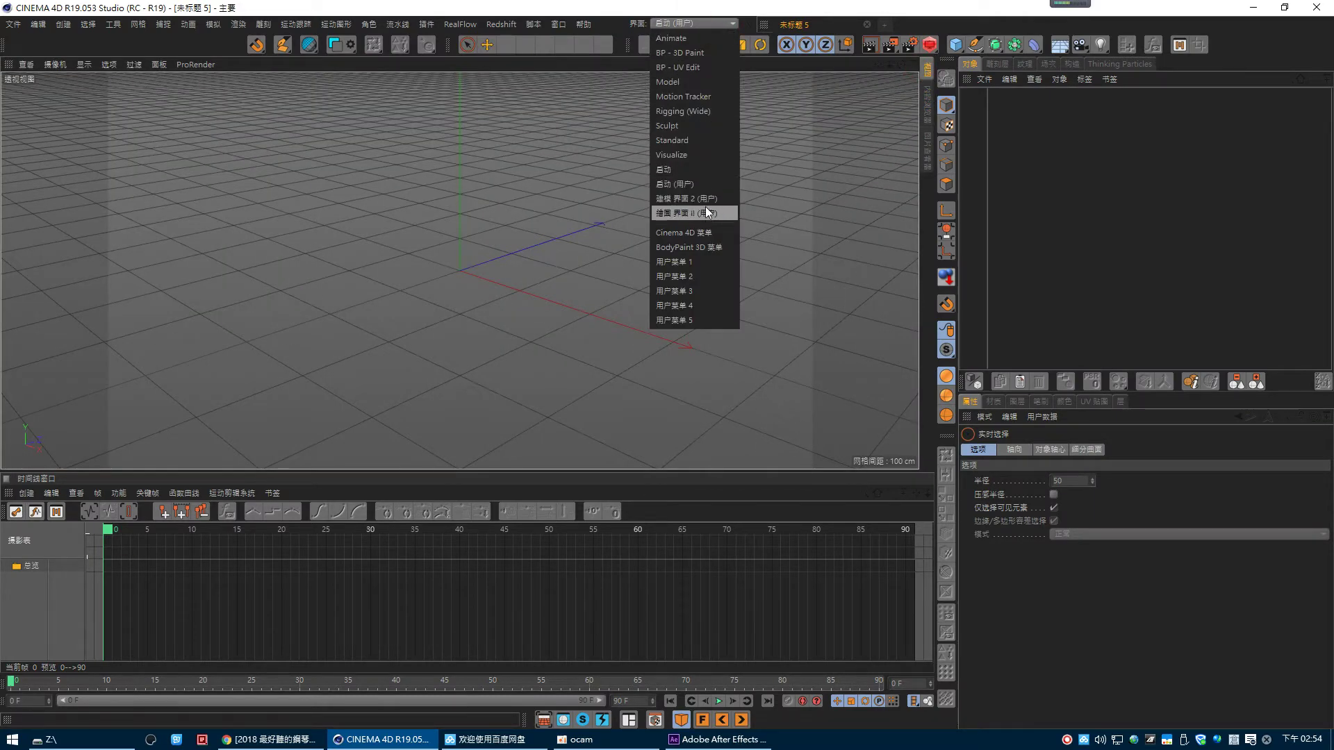
left_click(703, 185)
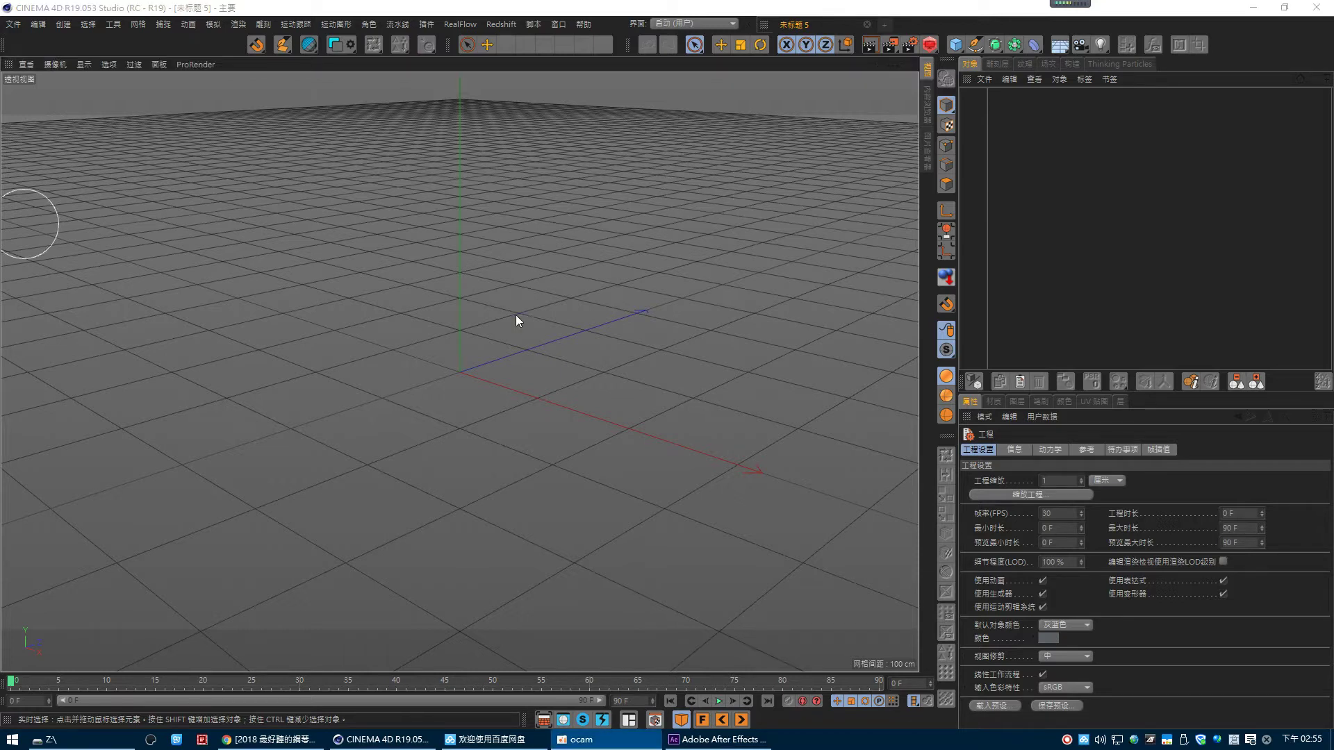
- Create a new standard material with Reflectance turned off
left_click(994, 401)
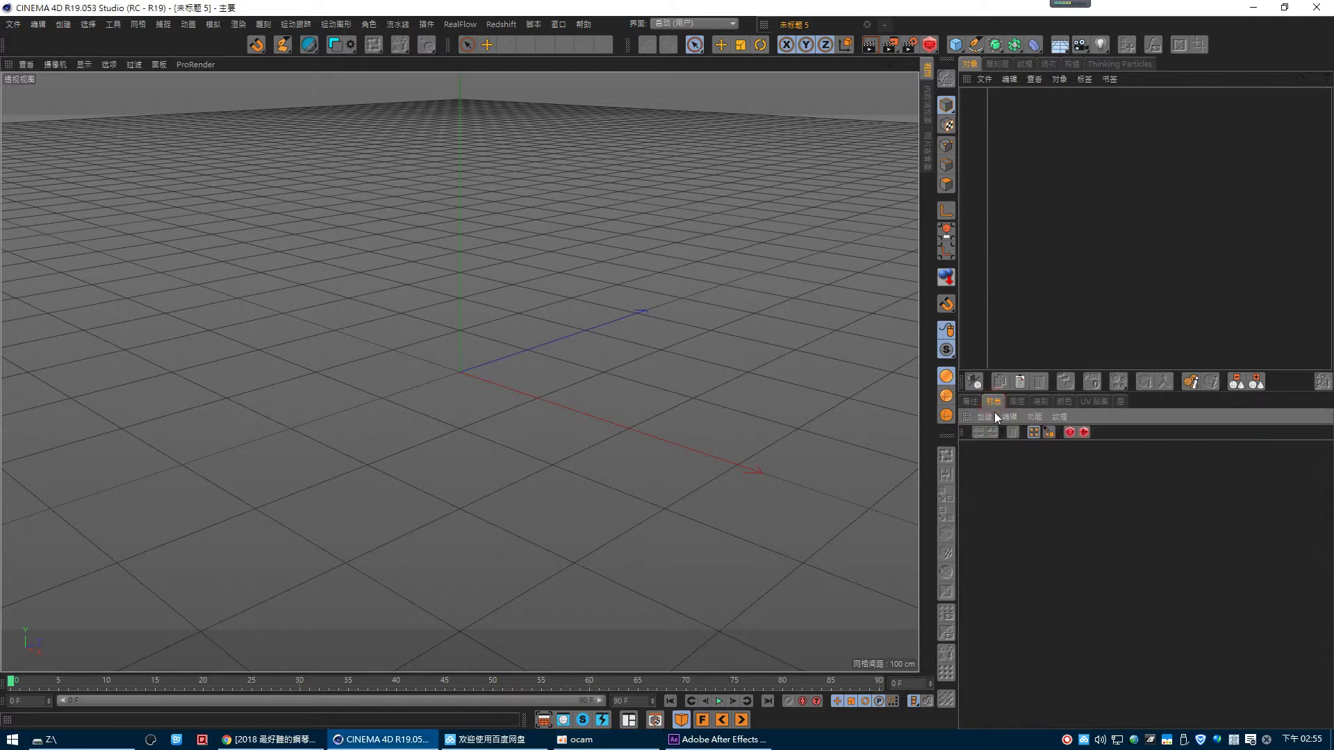
left_click(986, 418)
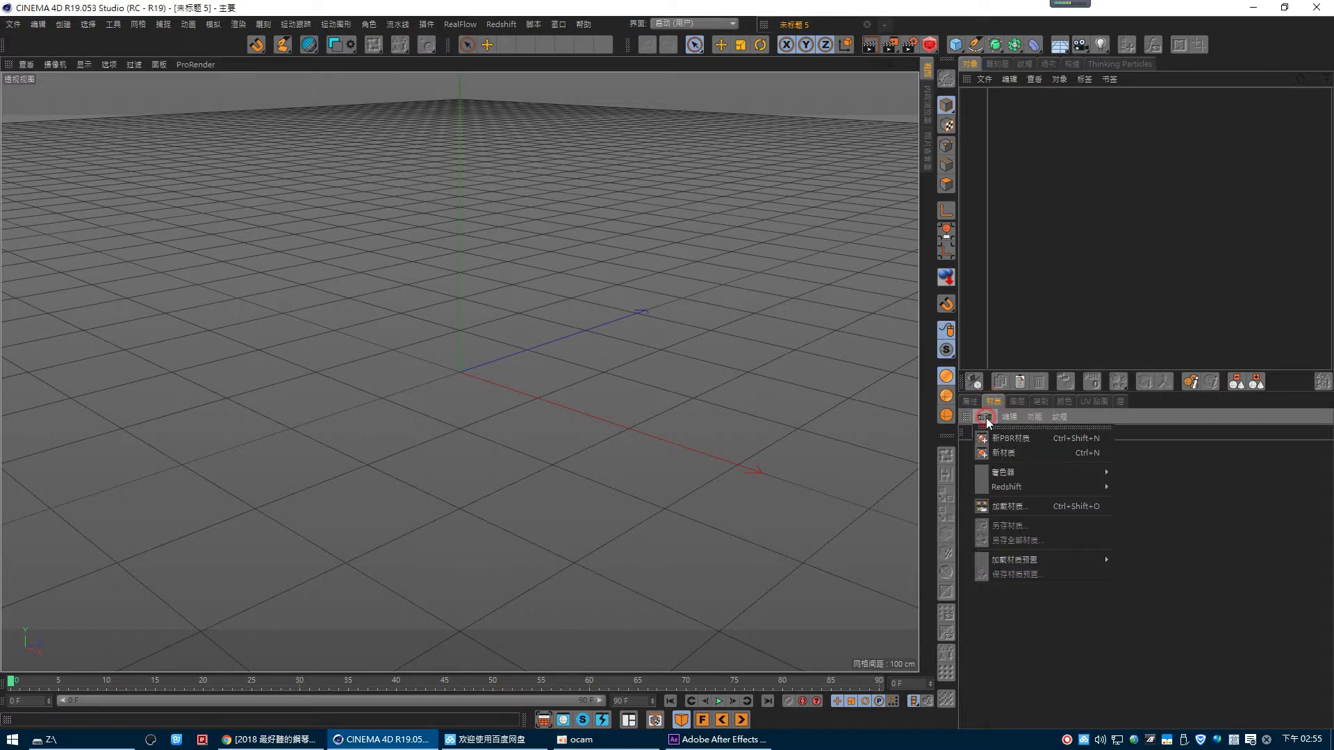
left_click(970, 449)
double_click(976, 452)
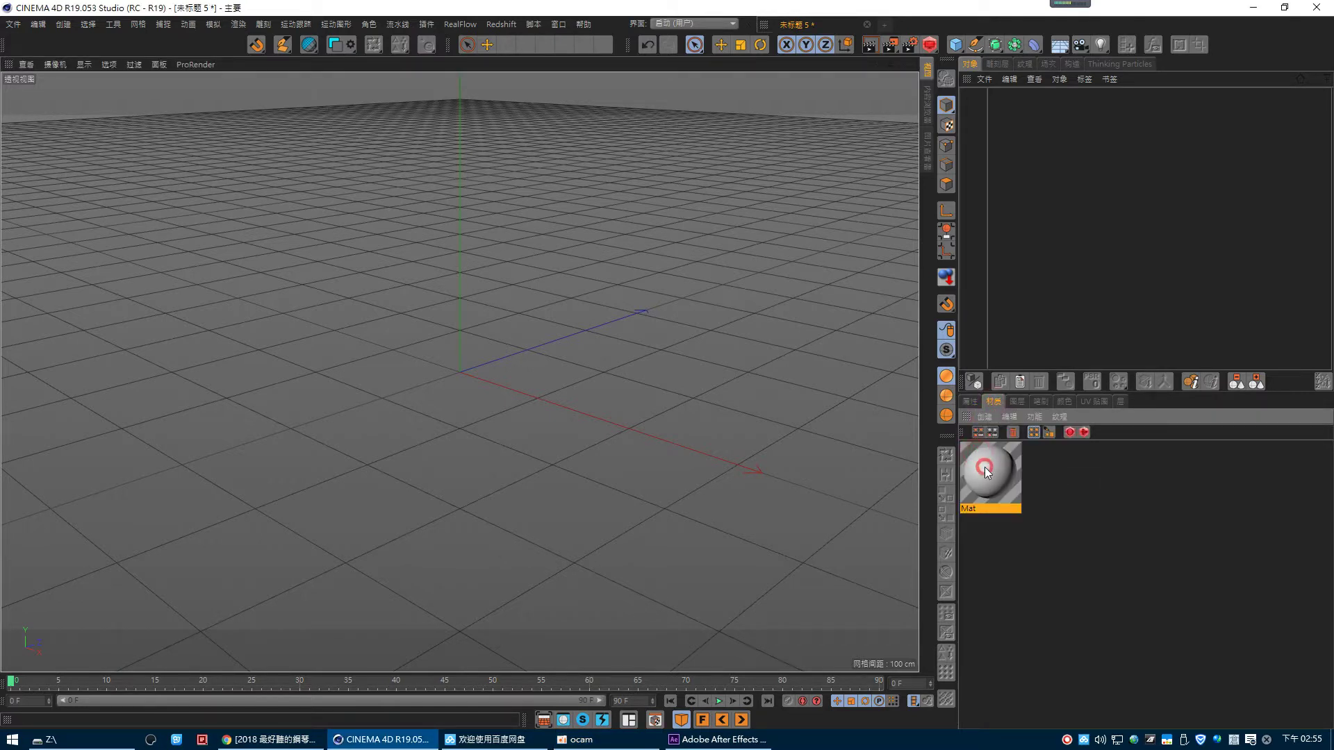
left_click(252, 295)
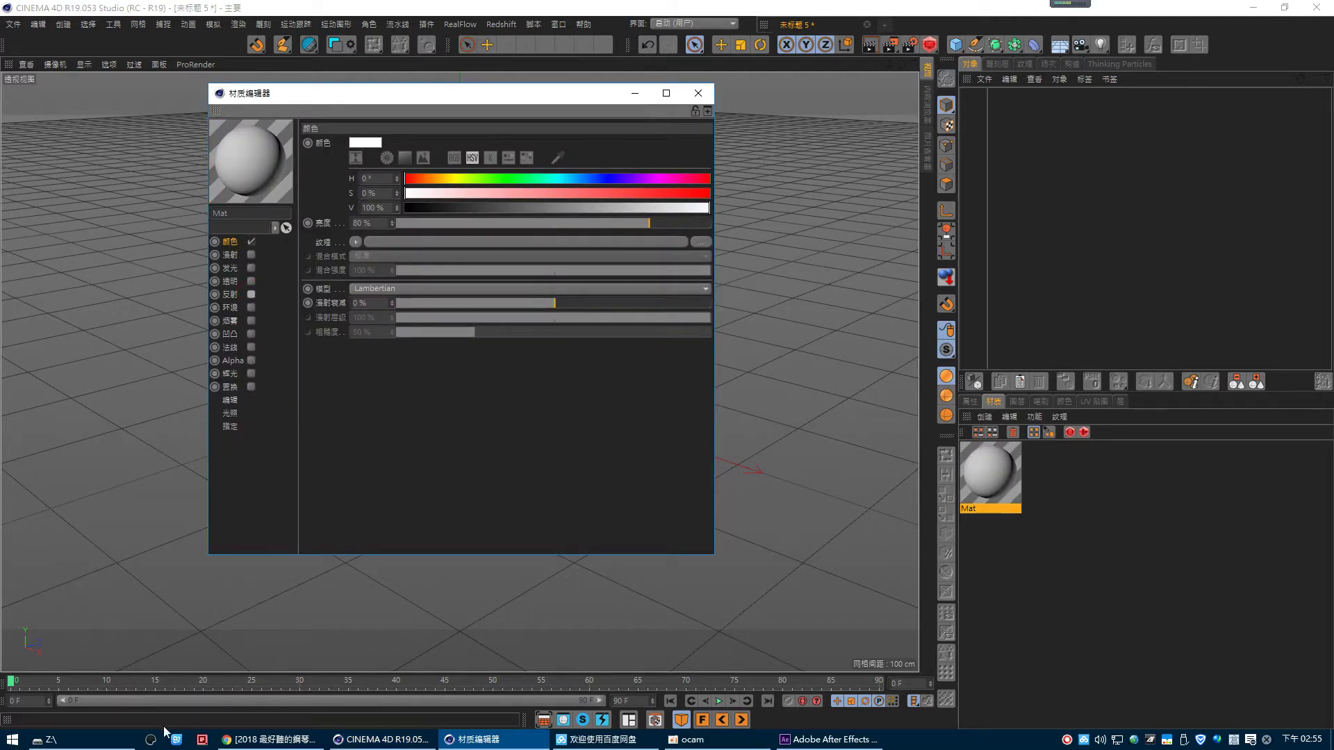
- Load the first footage frame _00000.jpg as the material's Color texture
left_click(51, 739)
left_click_drag(702, 132, 837, 115)
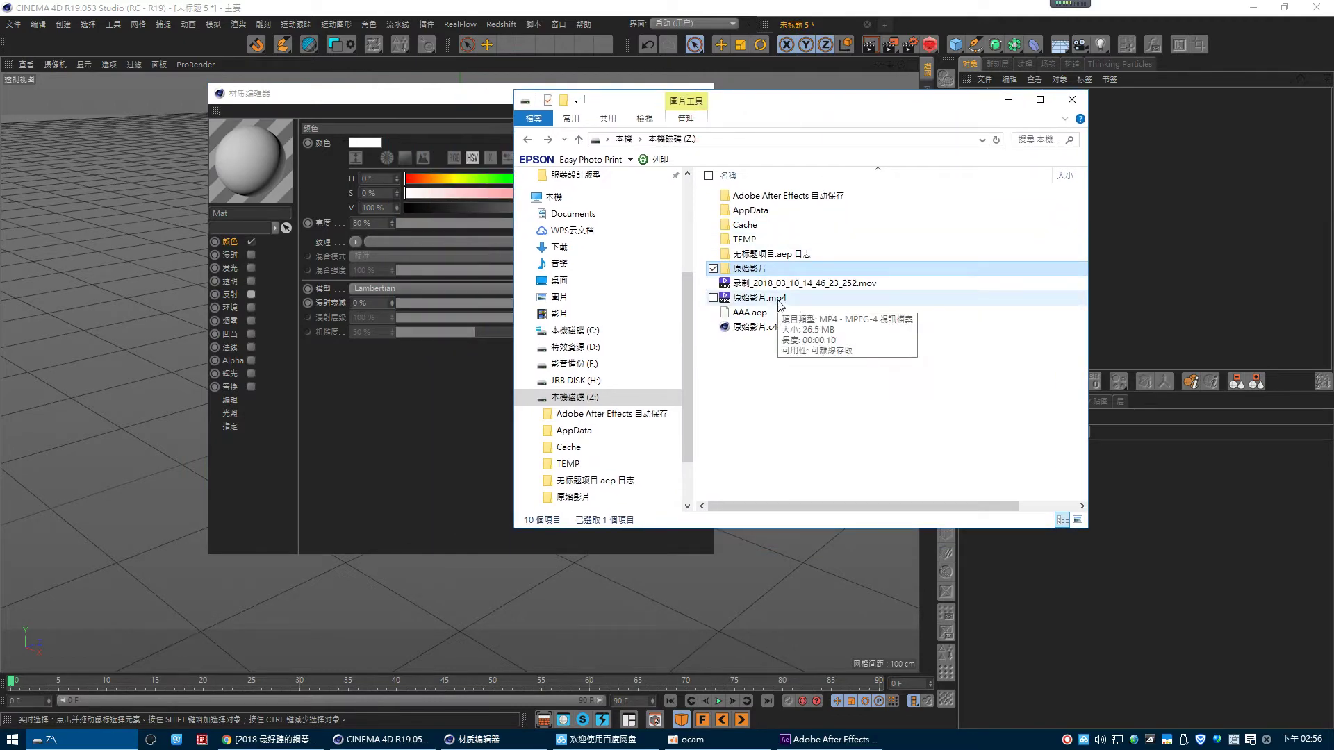
double_click(766, 274)
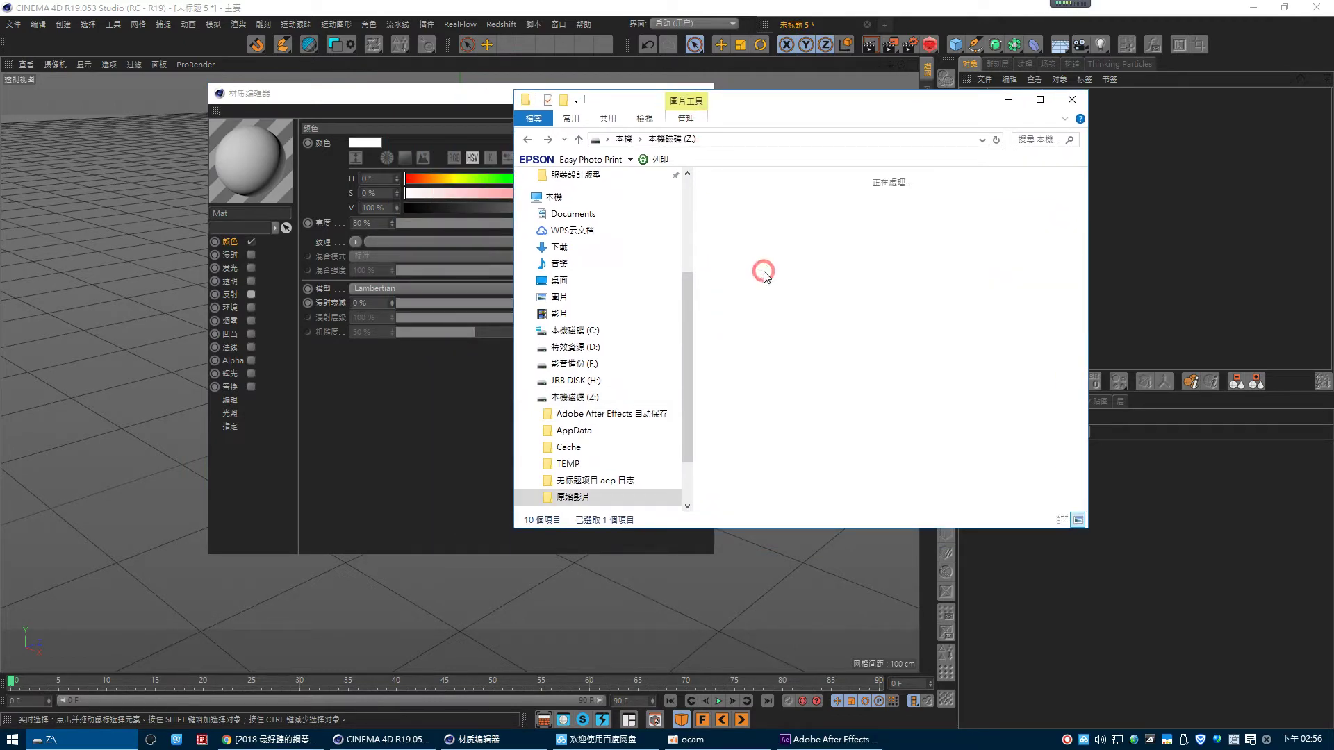
left_click_drag(735, 212, 491, 246)
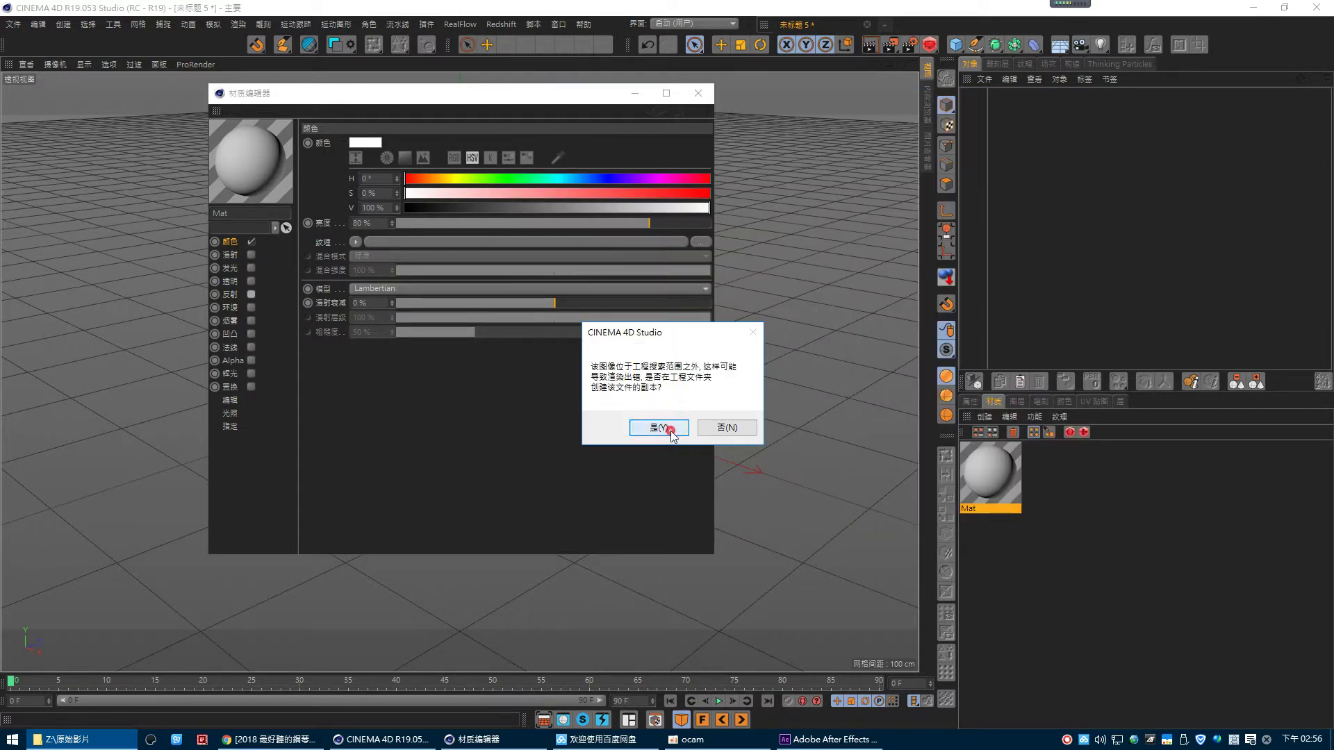
left_click(667, 427)
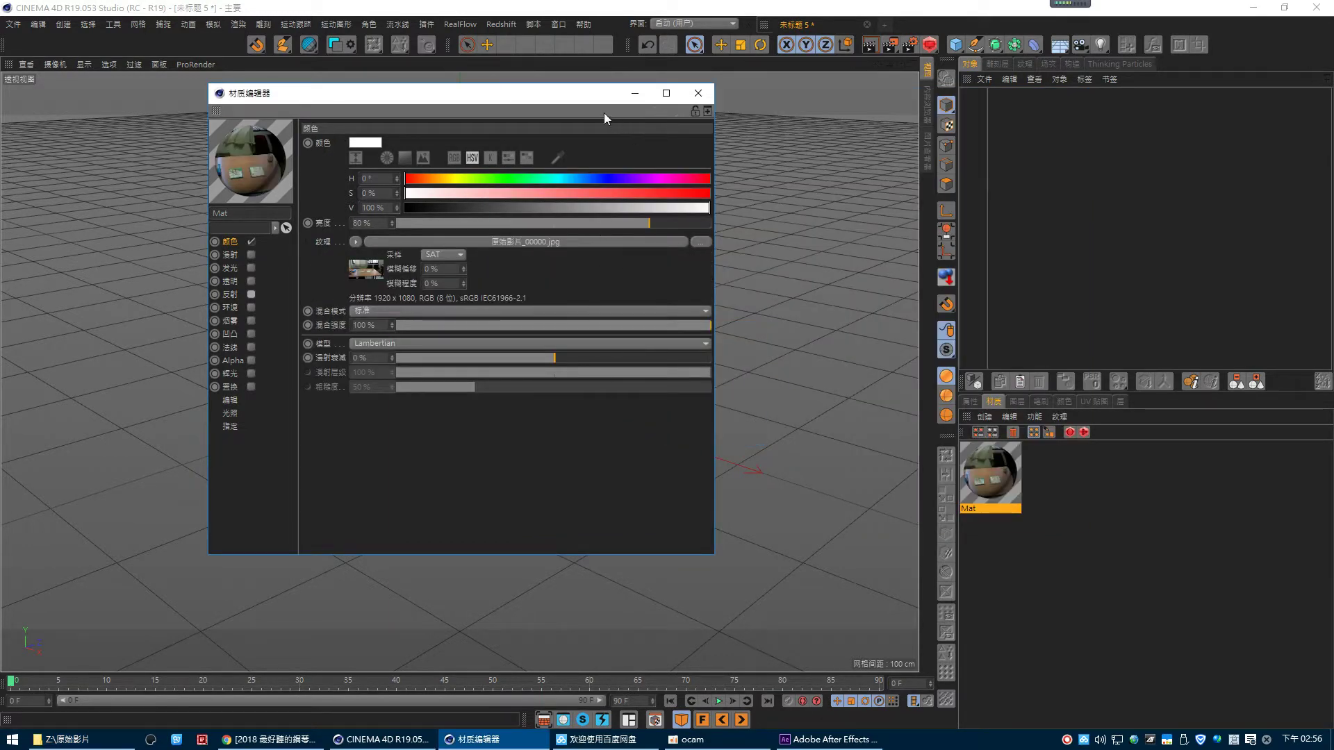
left_click_drag(597, 94, 640, 115)
left_click(745, 112)
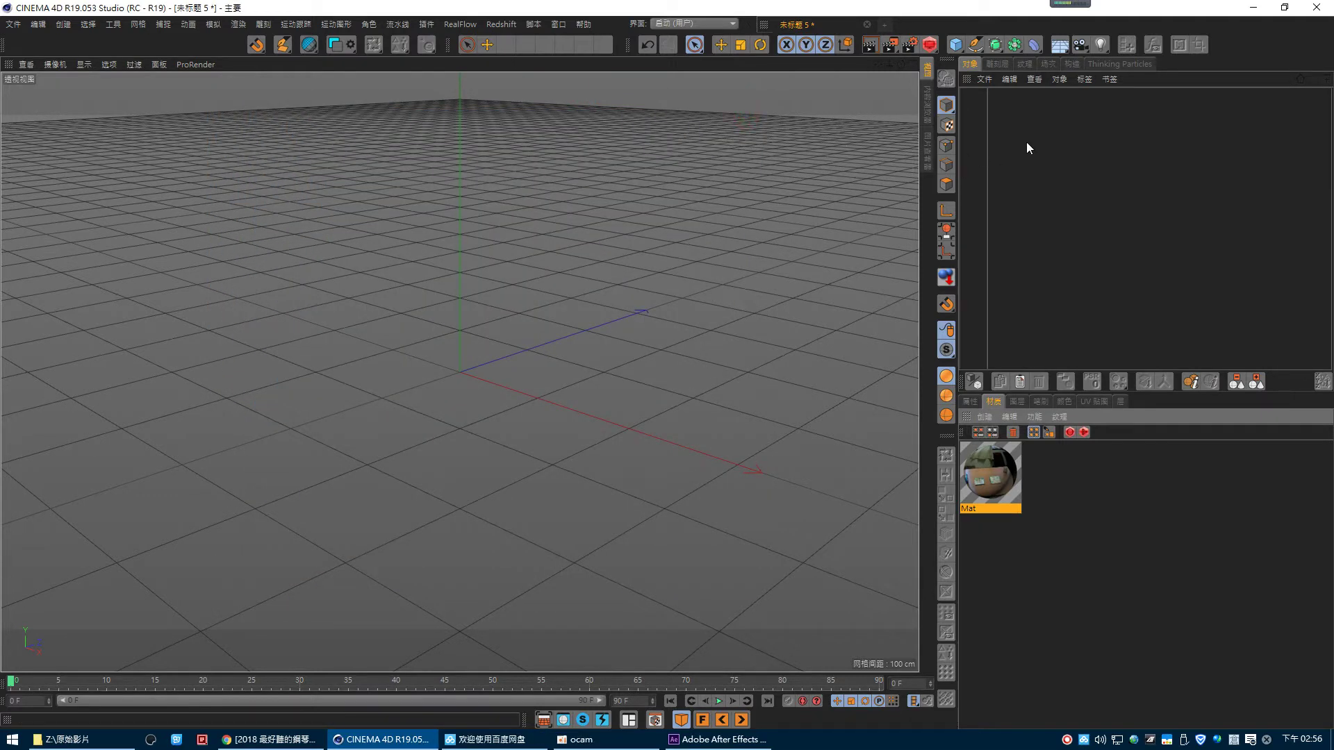
- Apply the footage material to a new Background, then close the scene unsaved
left_click(1058, 46)
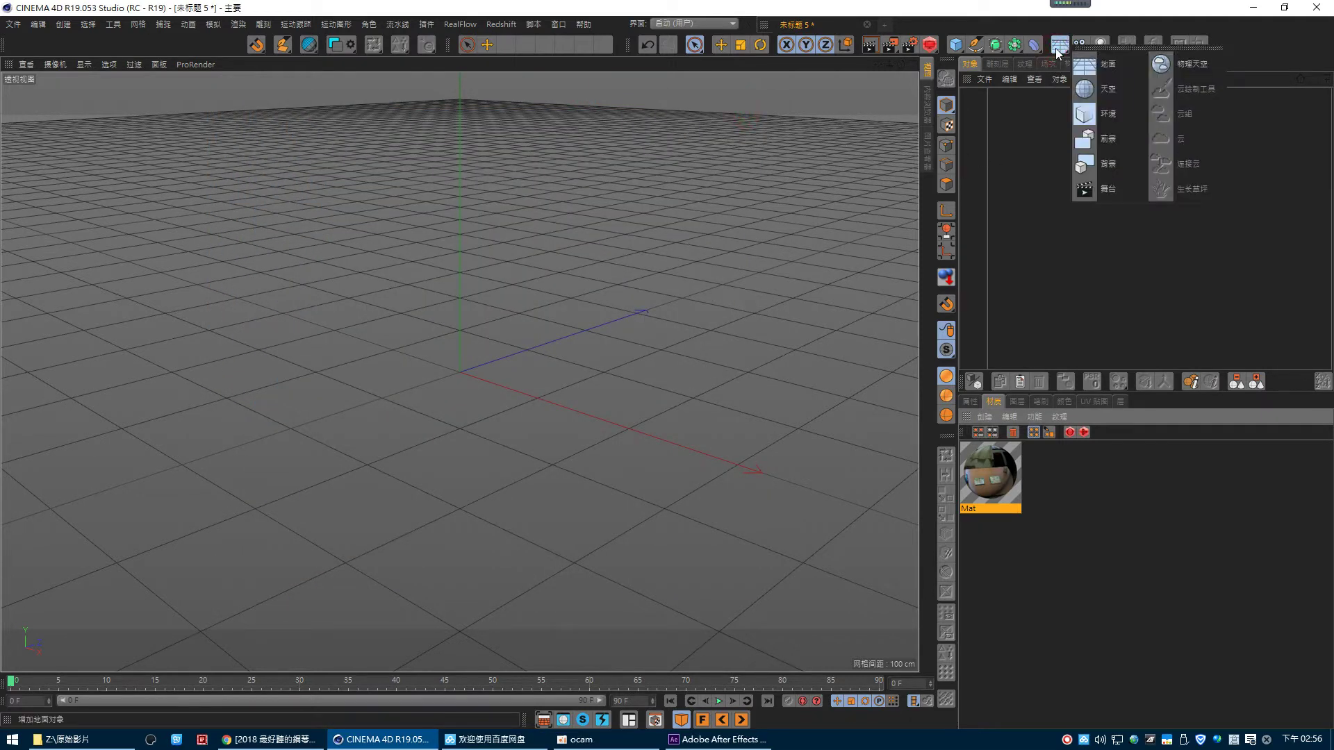
left_click(1123, 158)
left_click_drag(985, 469, 992, 98)
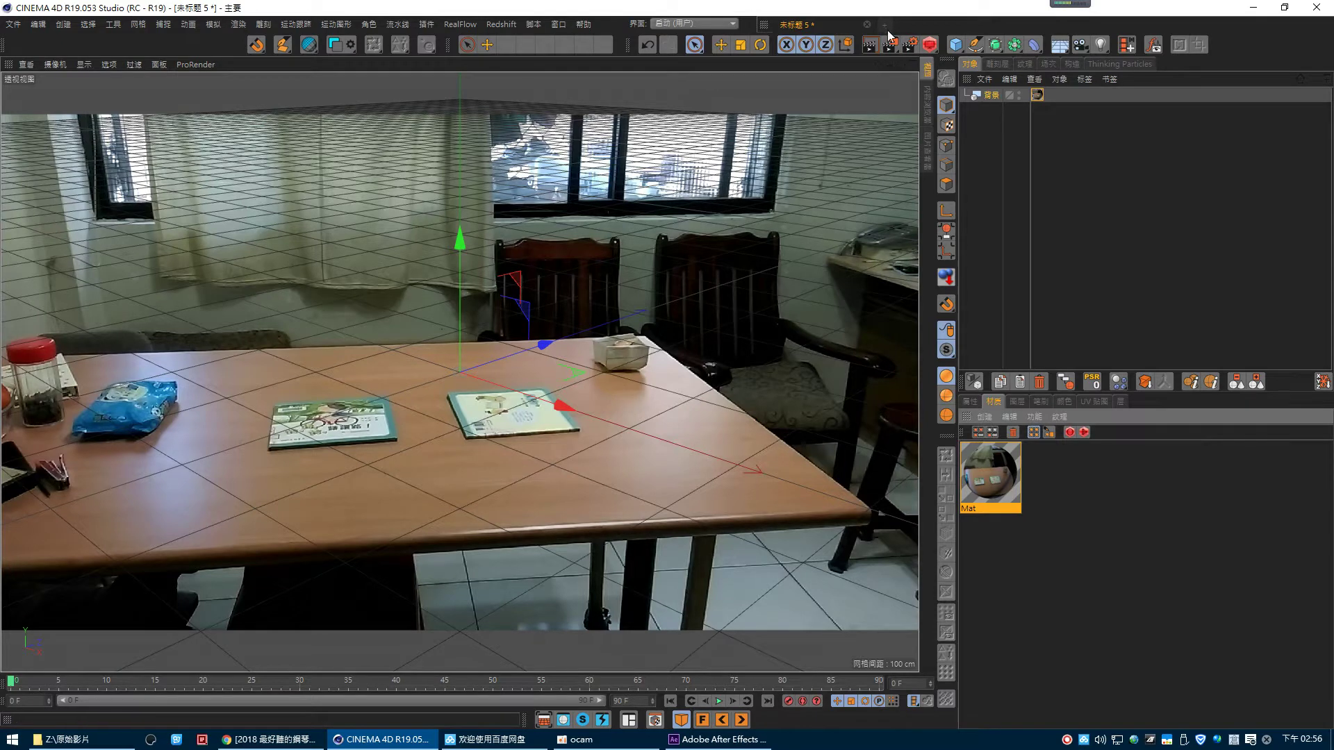
left_click(866, 25)
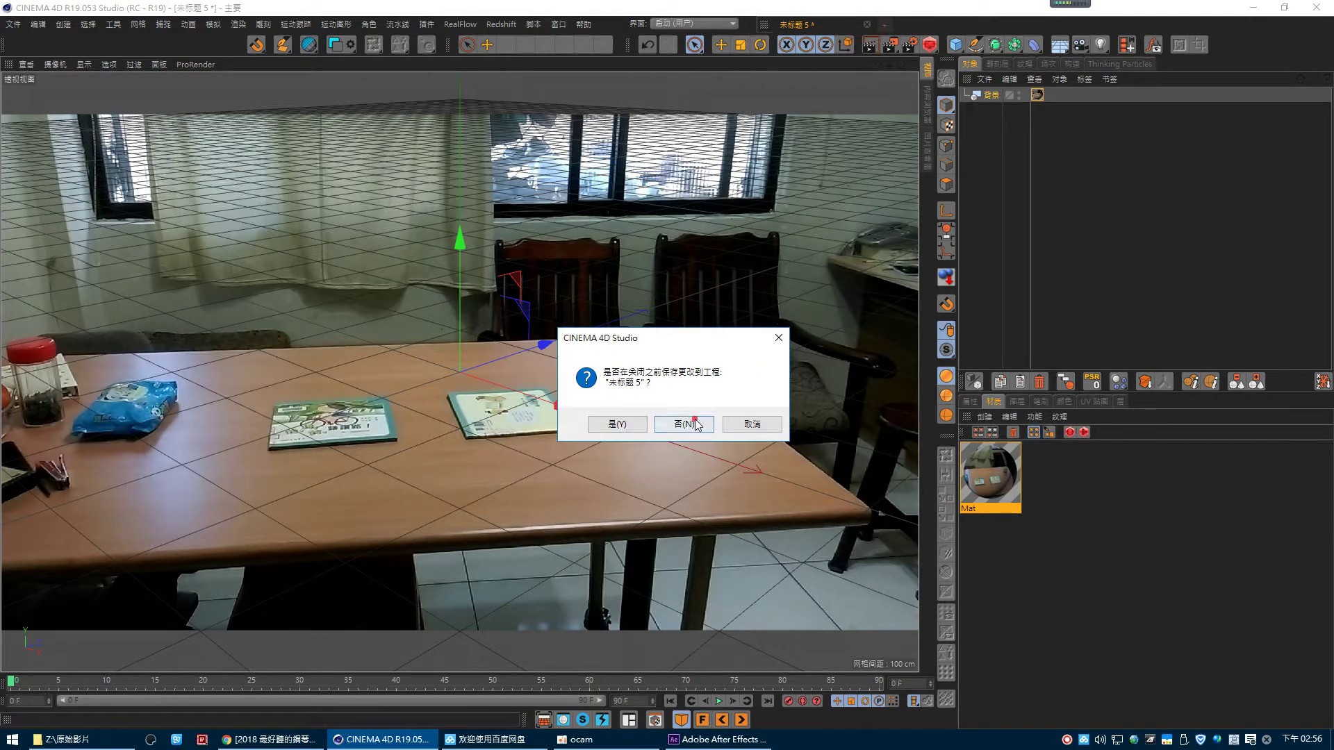
left_click(685, 424)
left_click(63, 739)
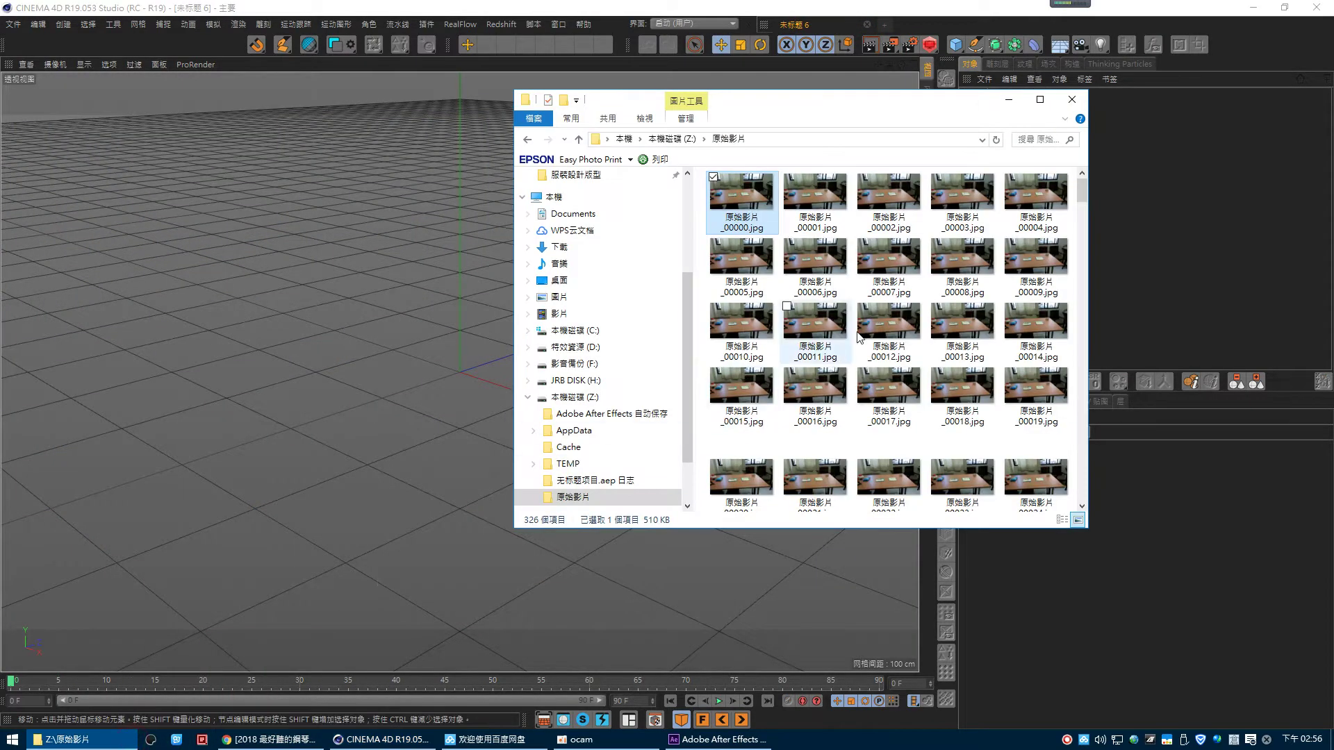
- Open the exported 原始影片.c4d, then select VIDE.c4d in the Downloads folder
left_click(528, 139)
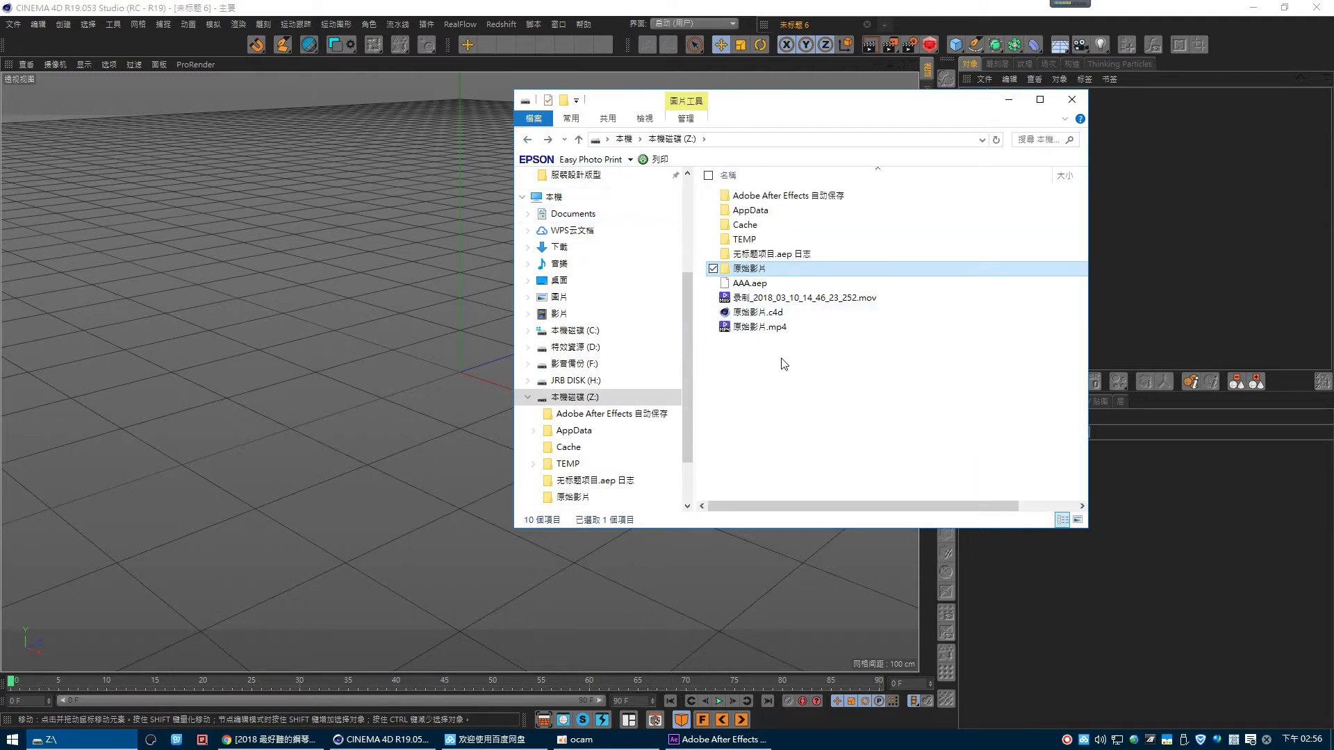
double_click(755, 313)
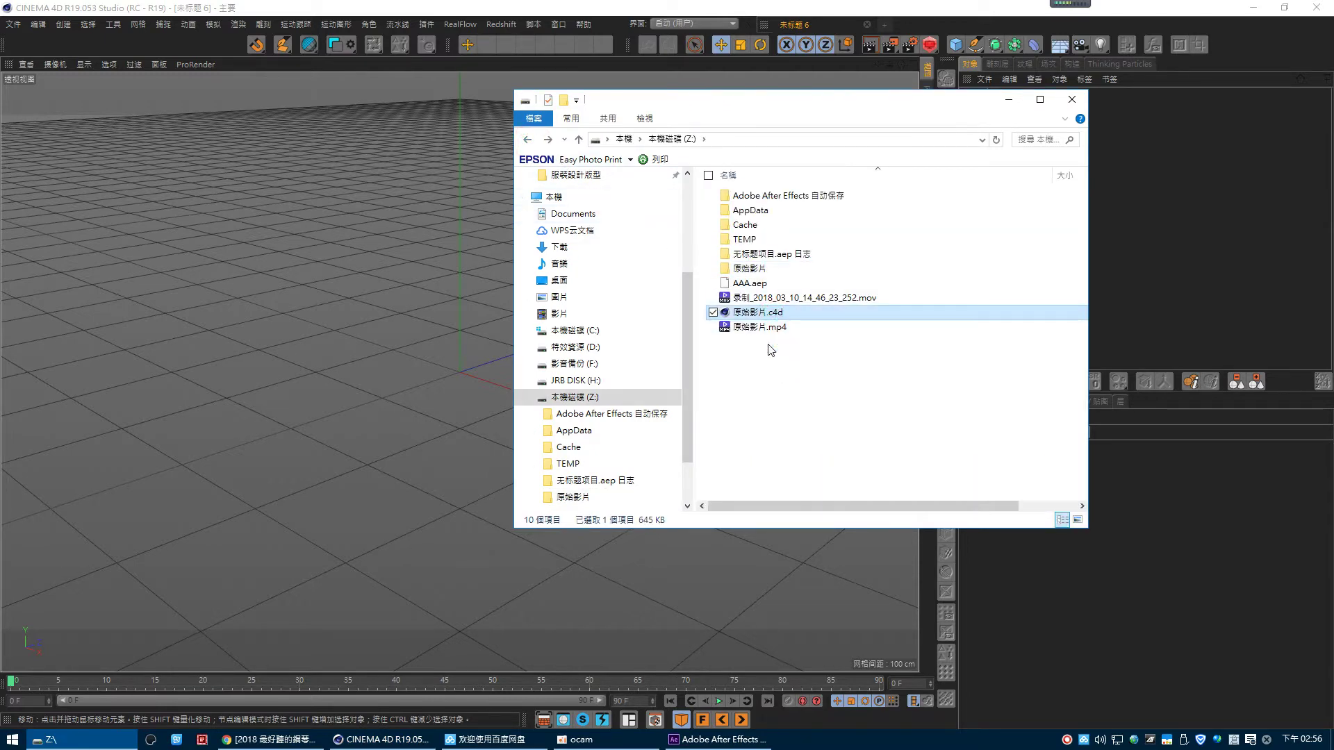
left_click(1072, 99)
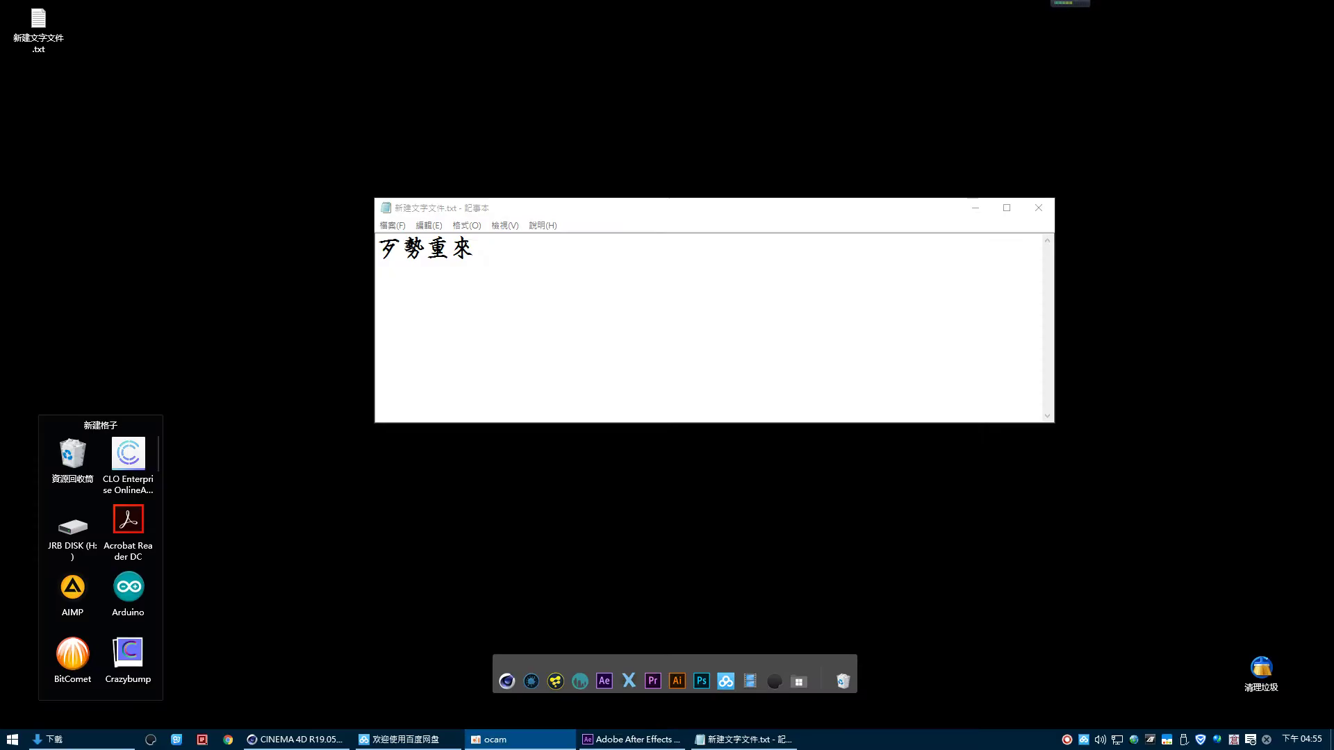
mouse_move(83, 739)
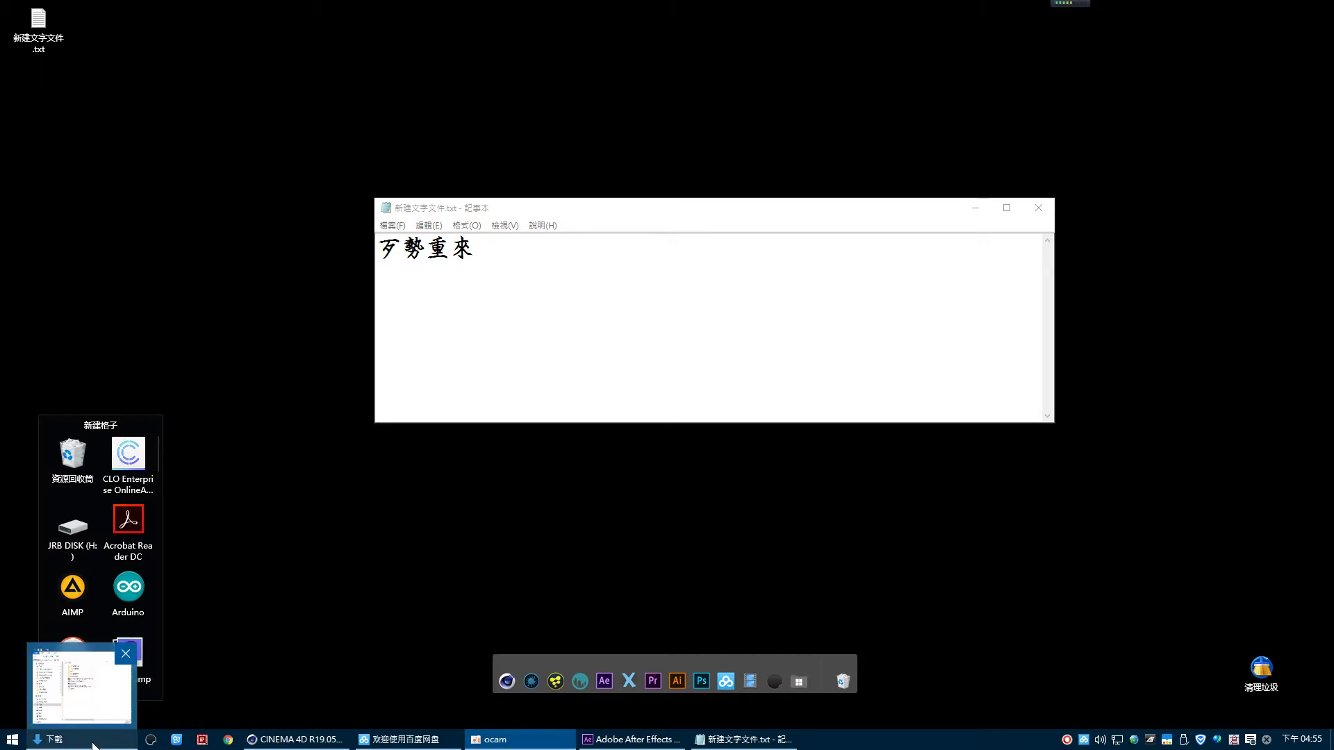
left_click(94, 744)
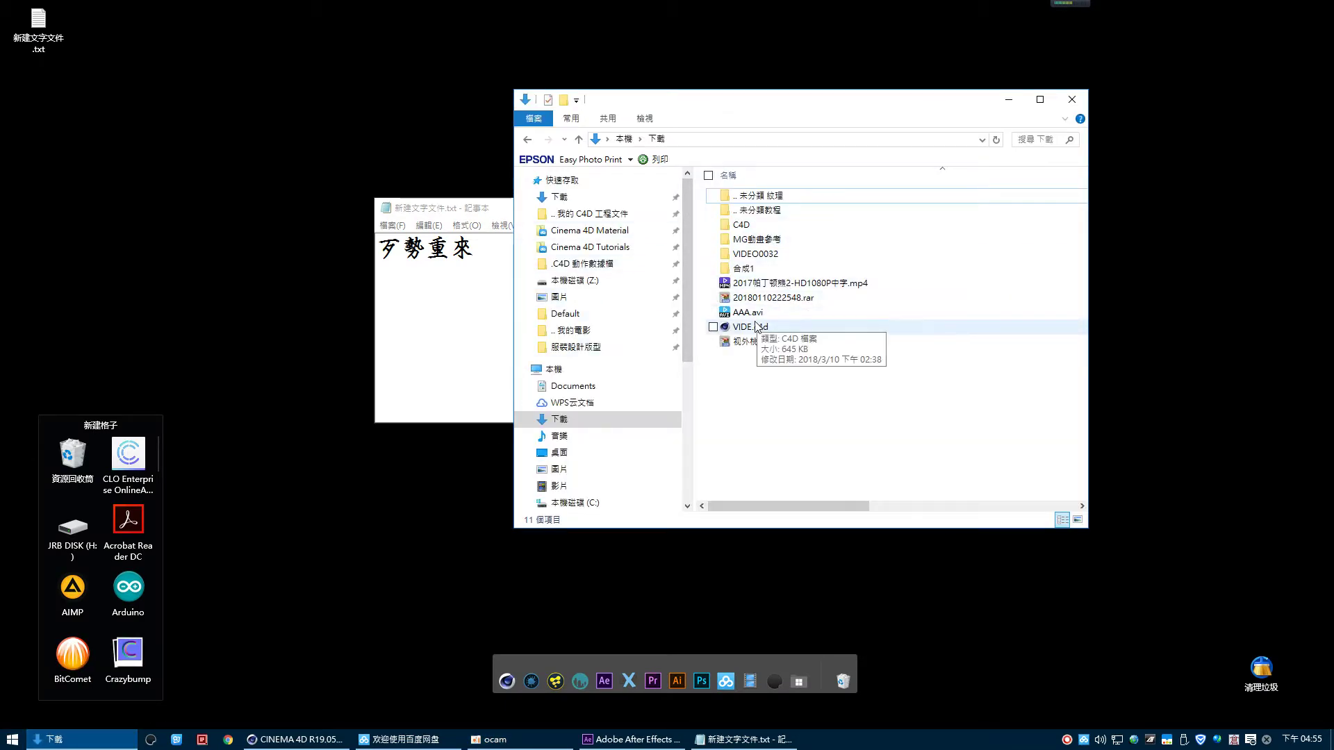
left_click(752, 329)
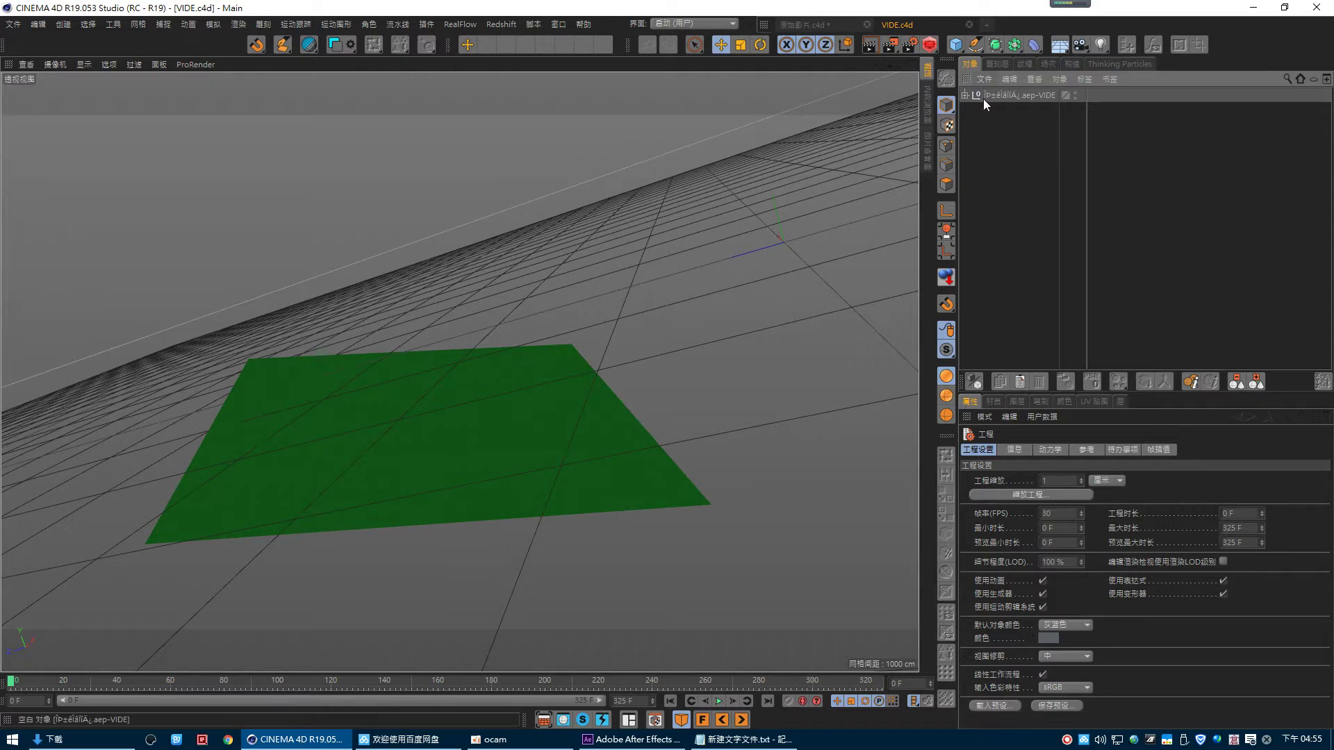
- Expand aep-VIDE, lower 跟踪实底 1's width segments, and add a Null object
left_click(965, 95)
left_click(1009, 128)
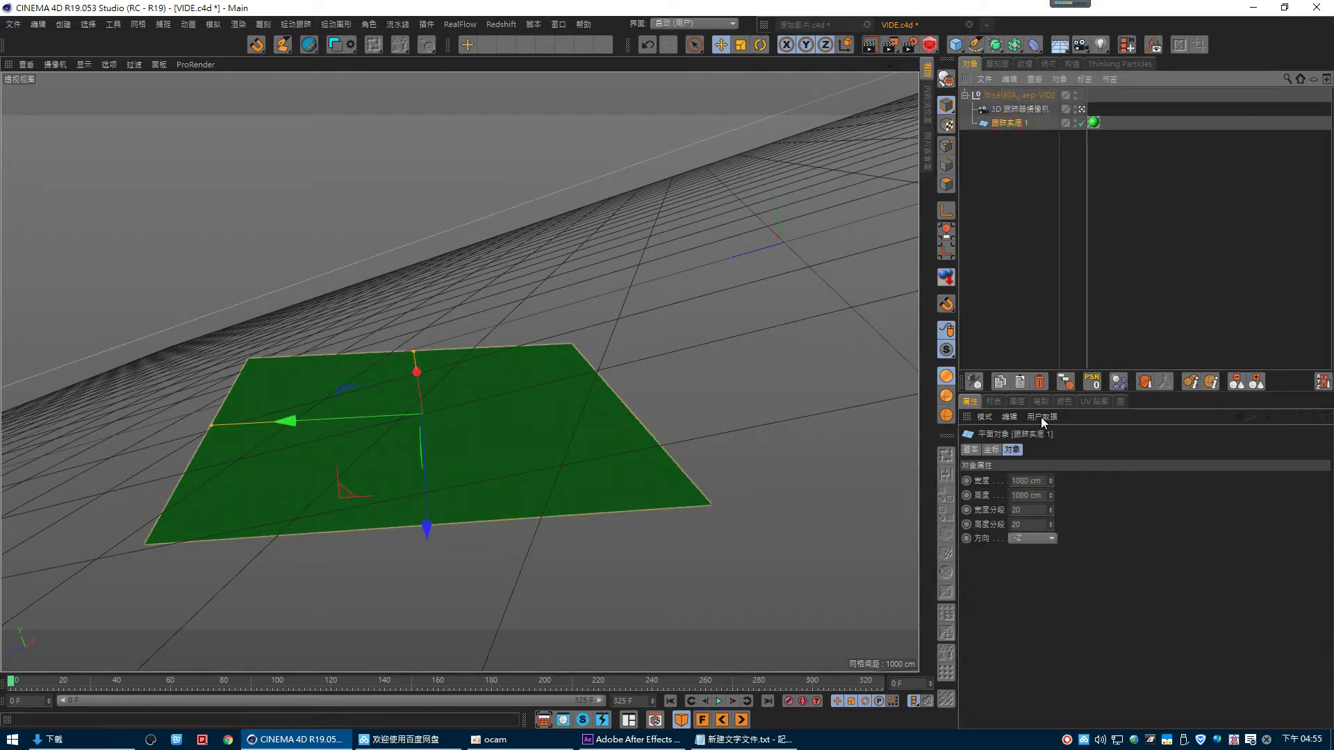
left_click(1035, 511)
type("1")
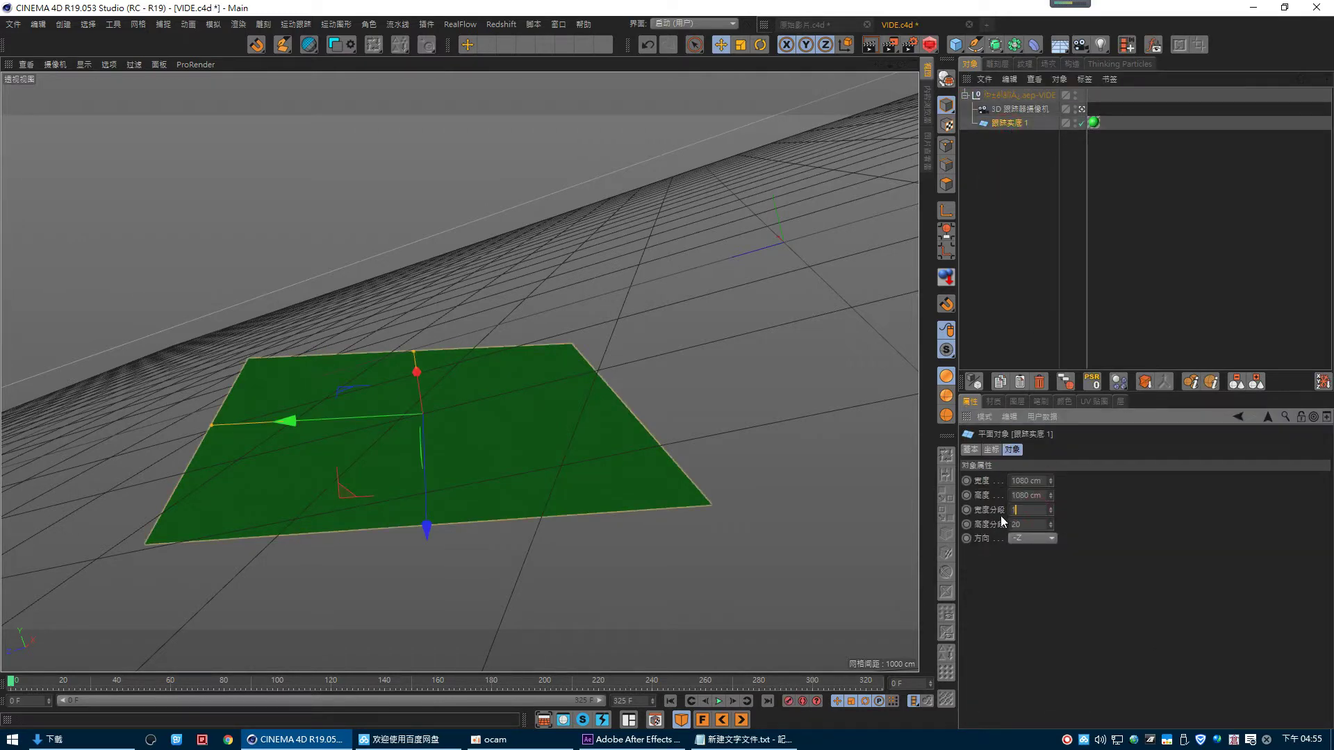
left_click(1028, 238)
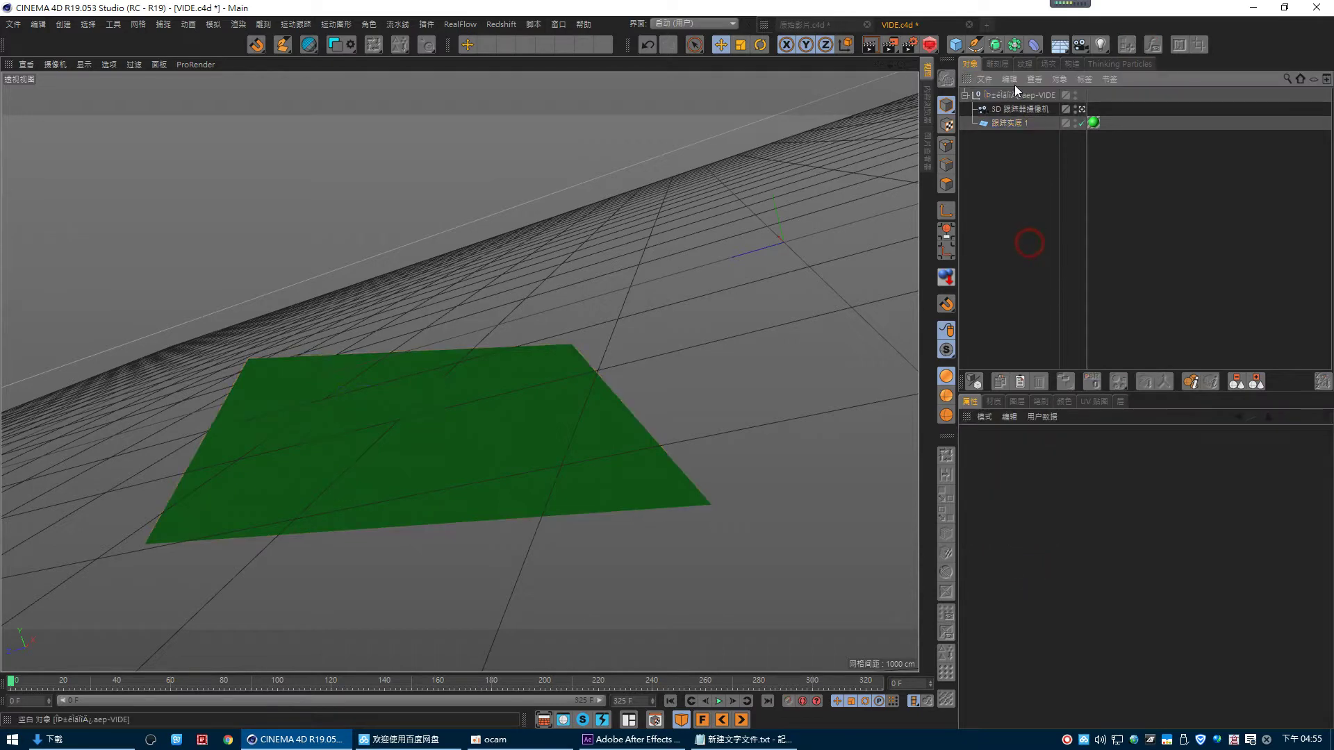
left_click(956, 44)
left_click(978, 61)
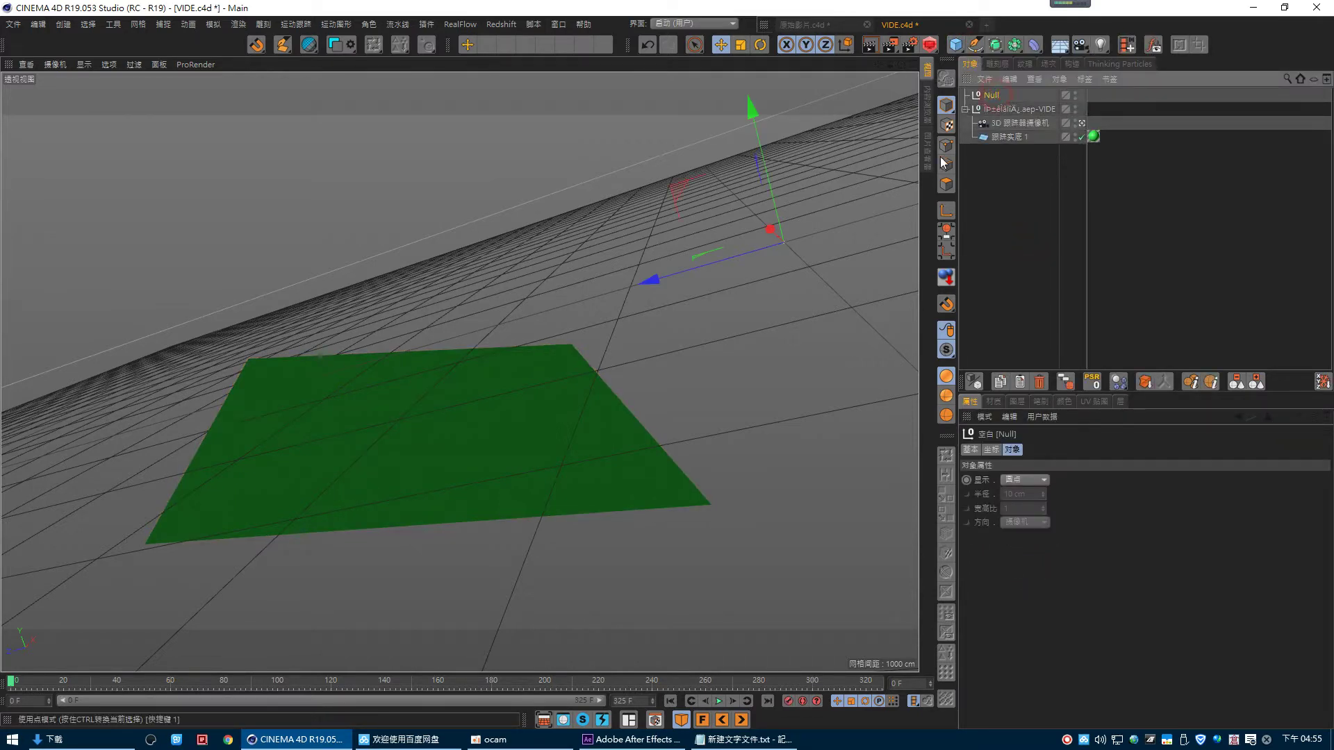
- Turn on vertex snapping and snap the Null onto the green plane's centre
left_click(946, 211)
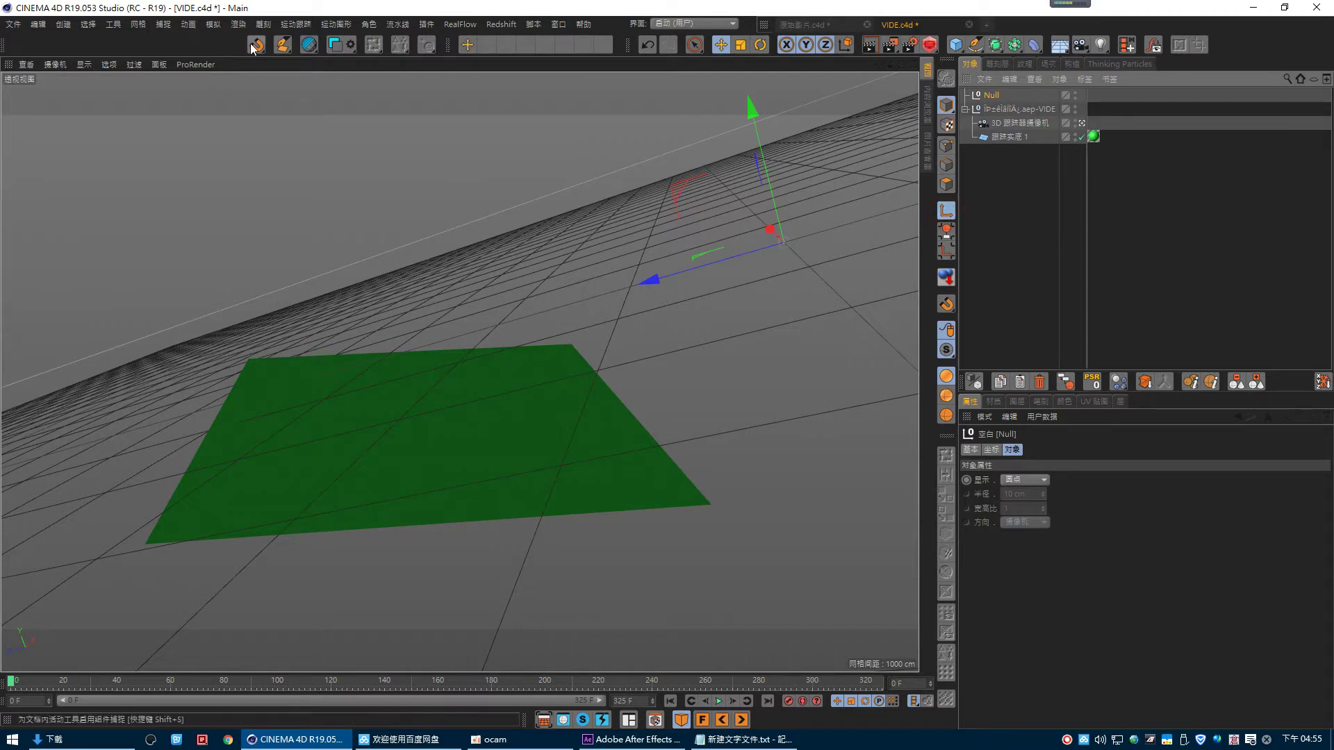
left_click(254, 46)
left_click(277, 65)
left_click(256, 46)
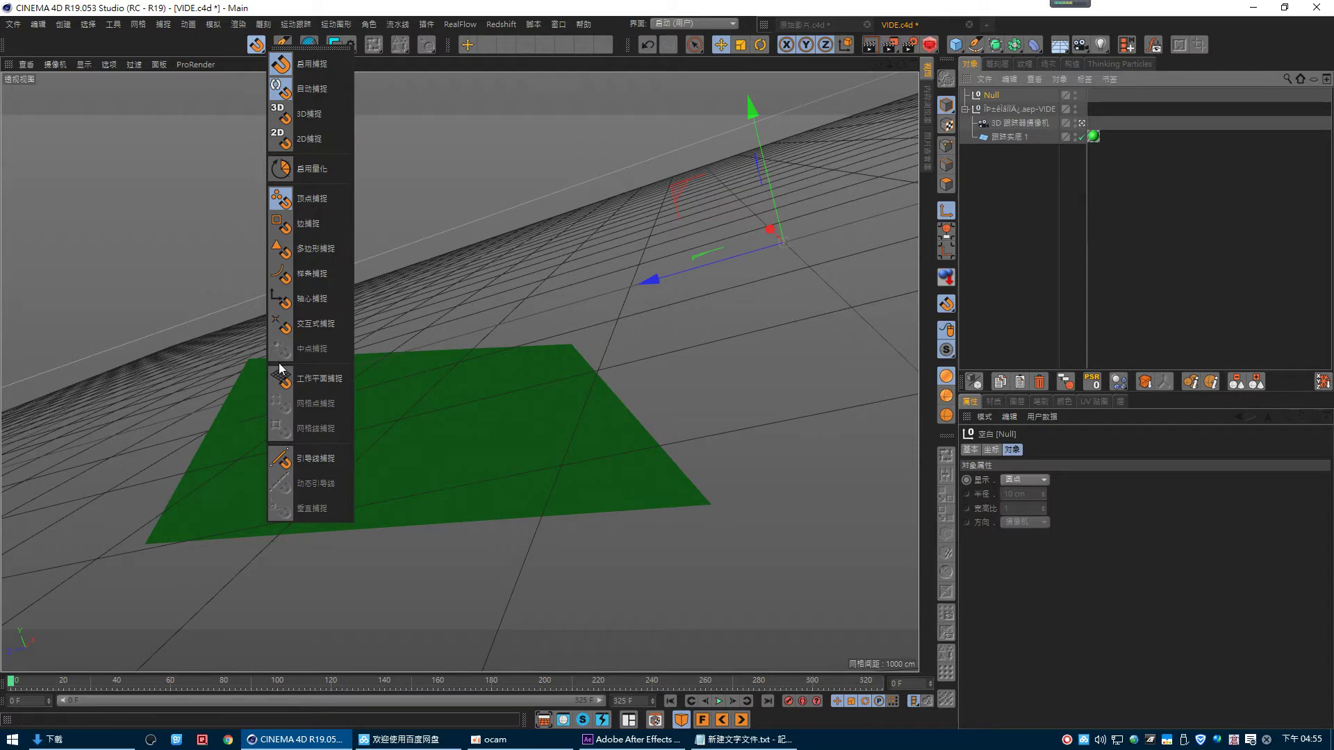
left_click_drag(762, 259, 428, 423)
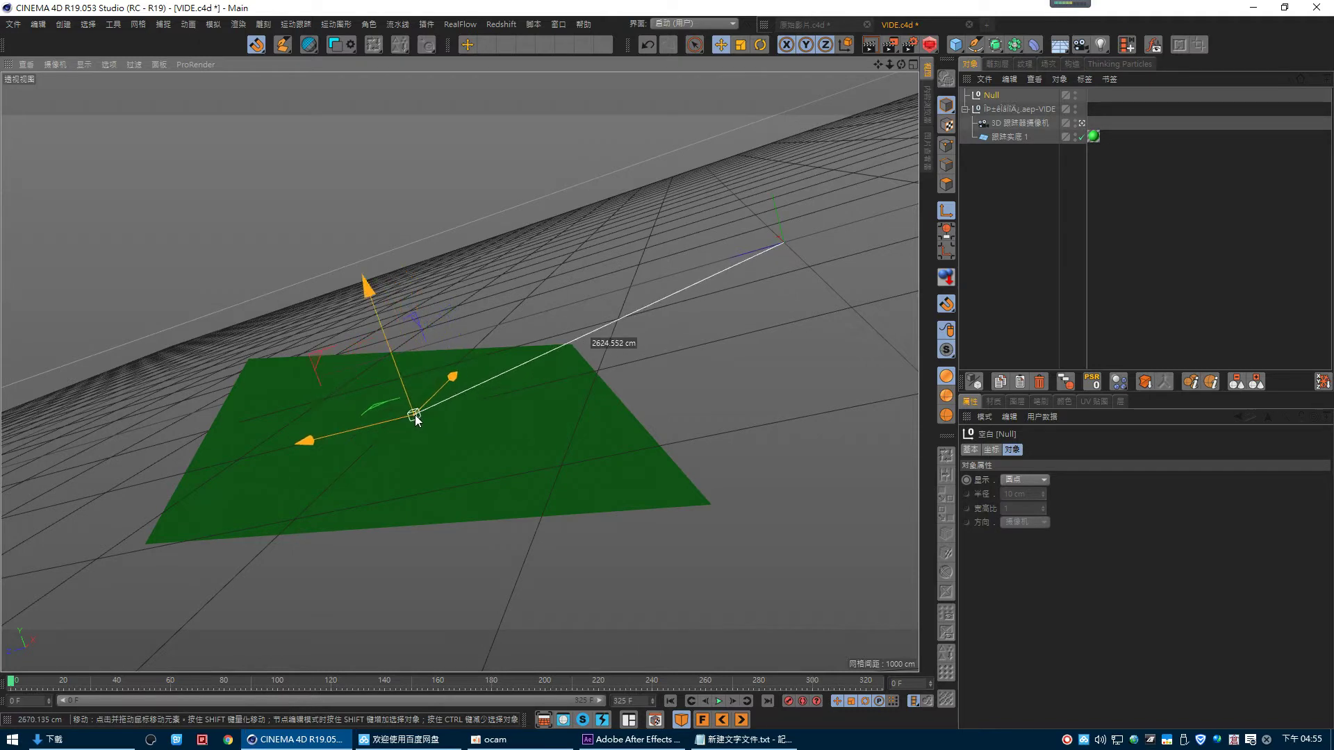
left_click_drag(428, 423, 425, 419)
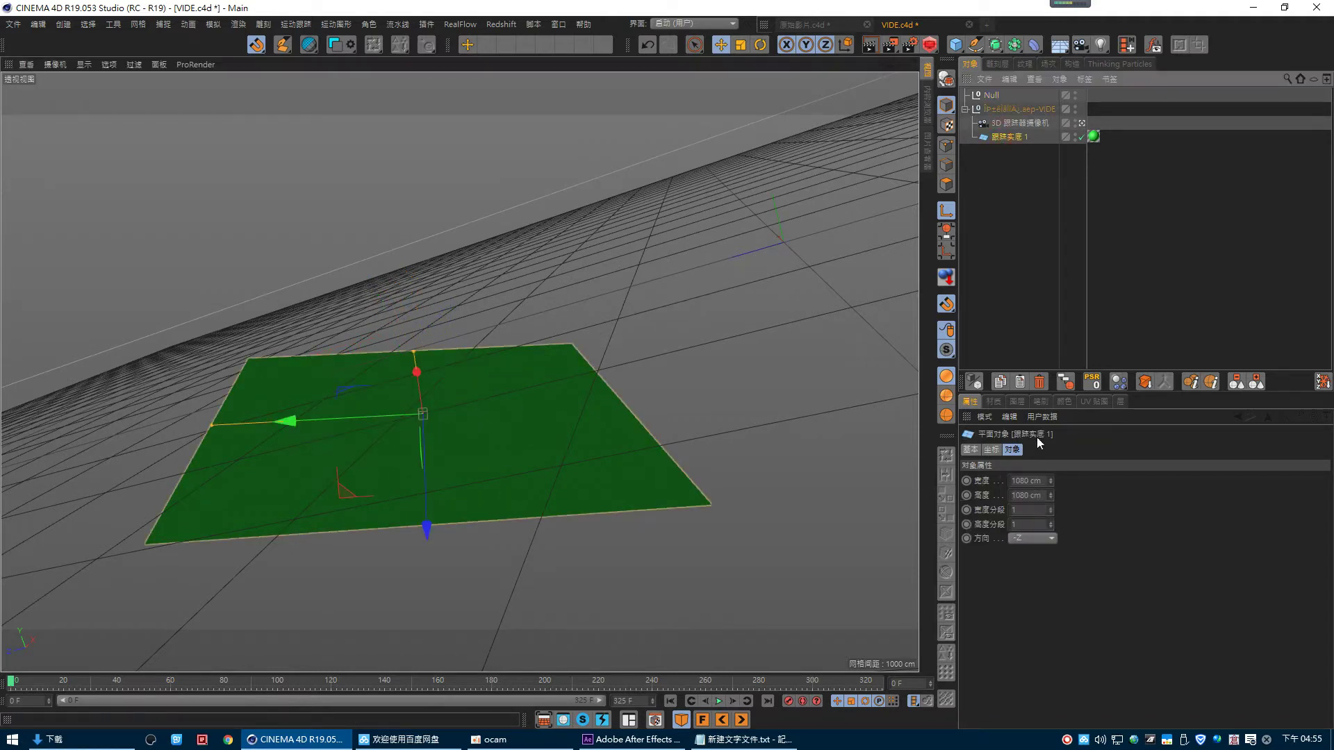
- Copy the plane's heading and paste it onto the Null, renaming it 354.423 °
left_click(991, 450)
right_click(1179, 485)
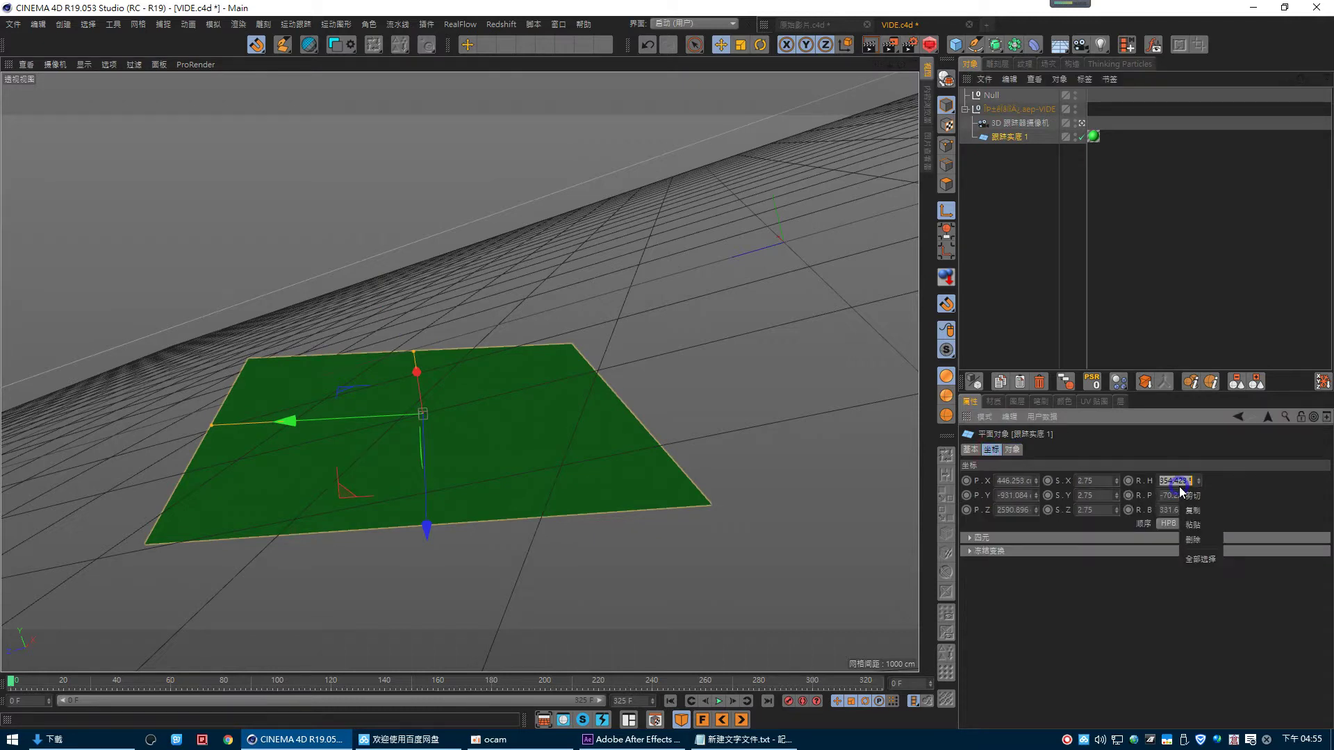
left_click(1193, 510)
left_click(994, 95)
right_click(996, 97)
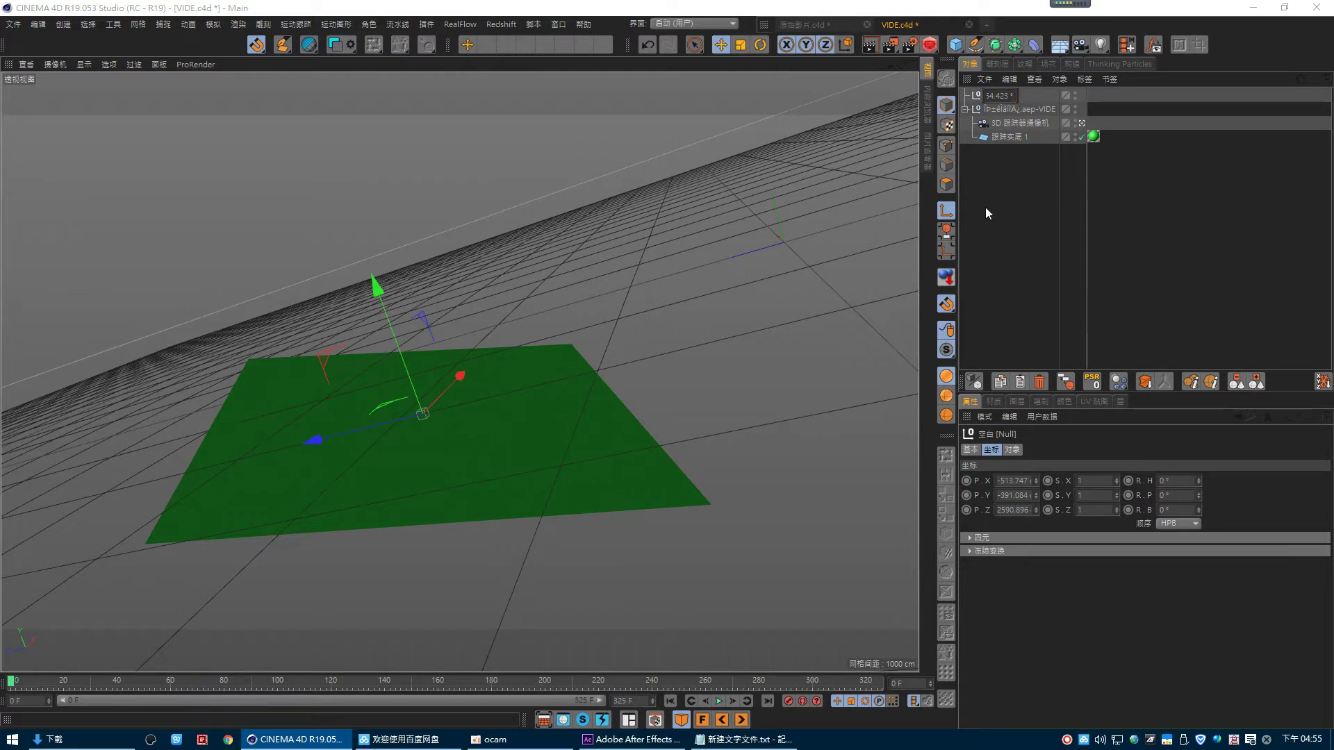
left_click(1002, 142)
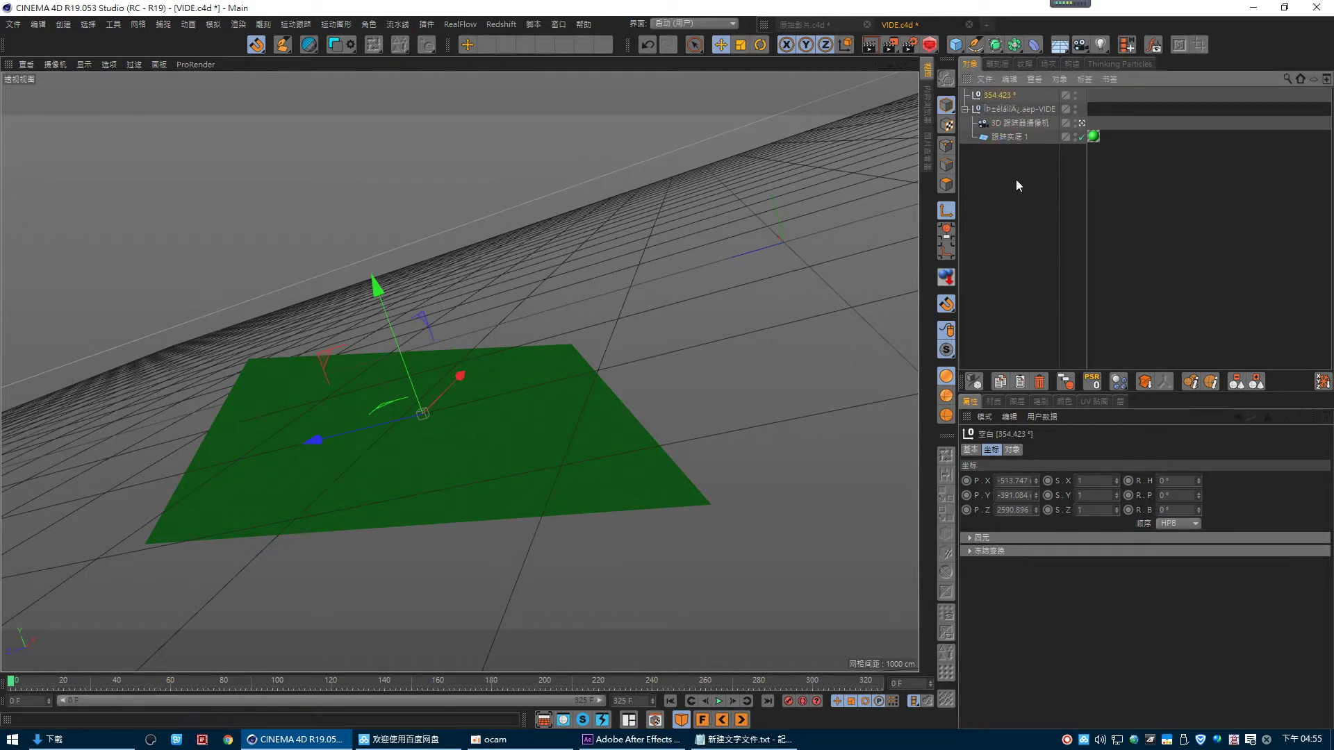
- Copy the plane's pitch -70.229° into the Null's R.P field
left_click(1007, 137)
right_click(1186, 498)
left_click(1200, 522)
left_click(997, 95)
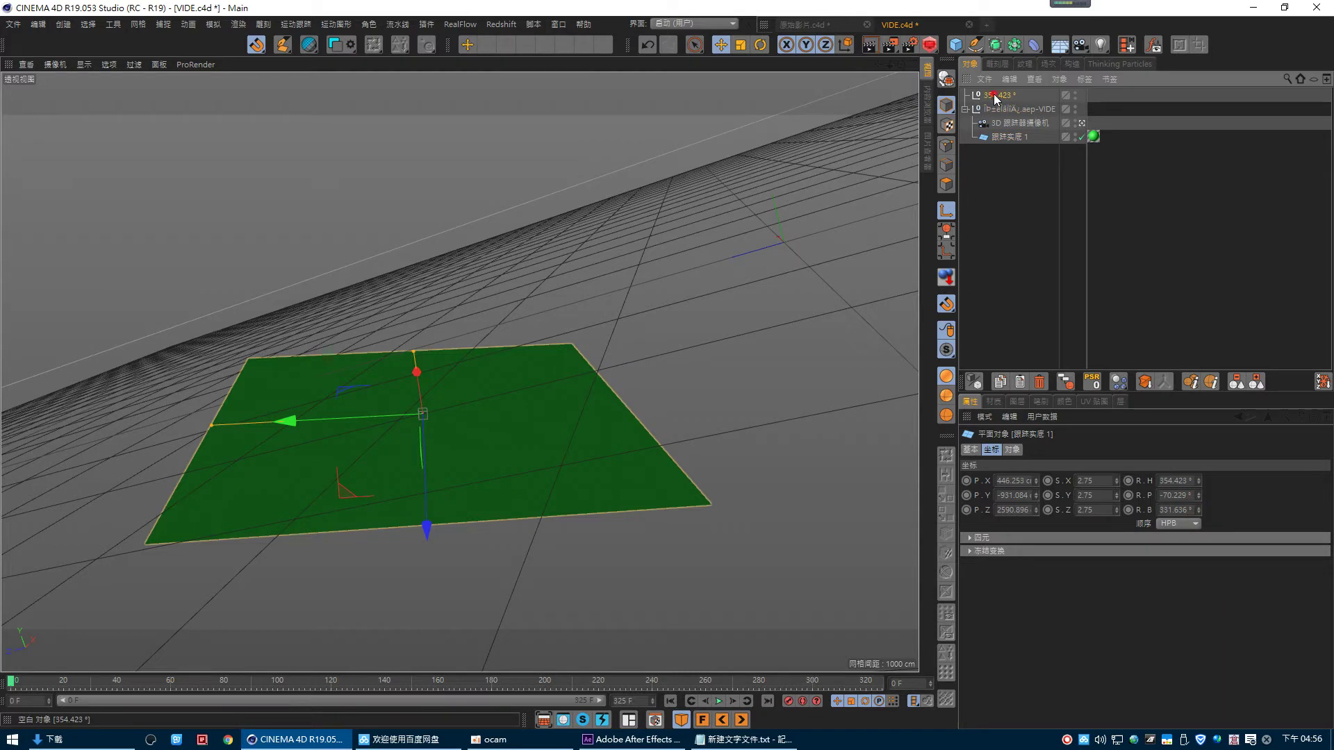
right_click(1182, 495)
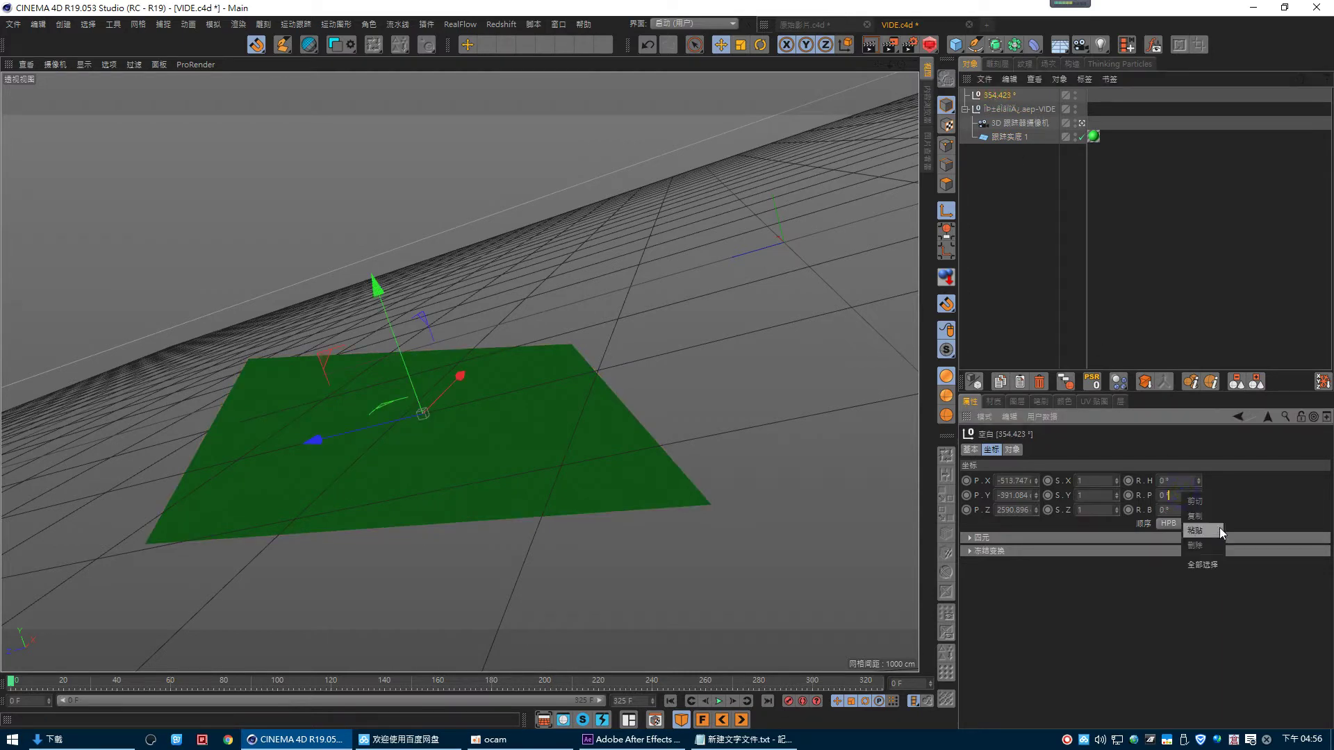
left_click(1216, 531)
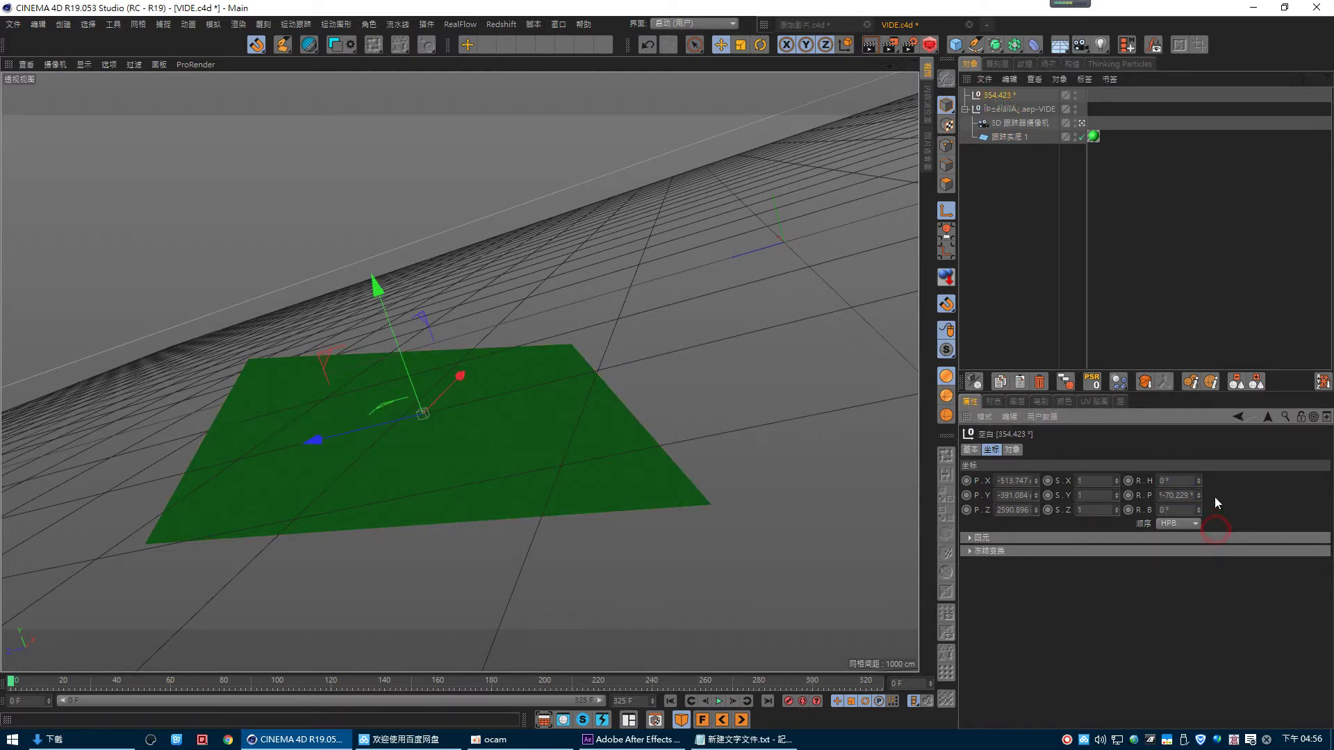
- Copy the plane's heading 354.423° into the Null's R.H field
left_click(1007, 136)
left_click(1162, 481)
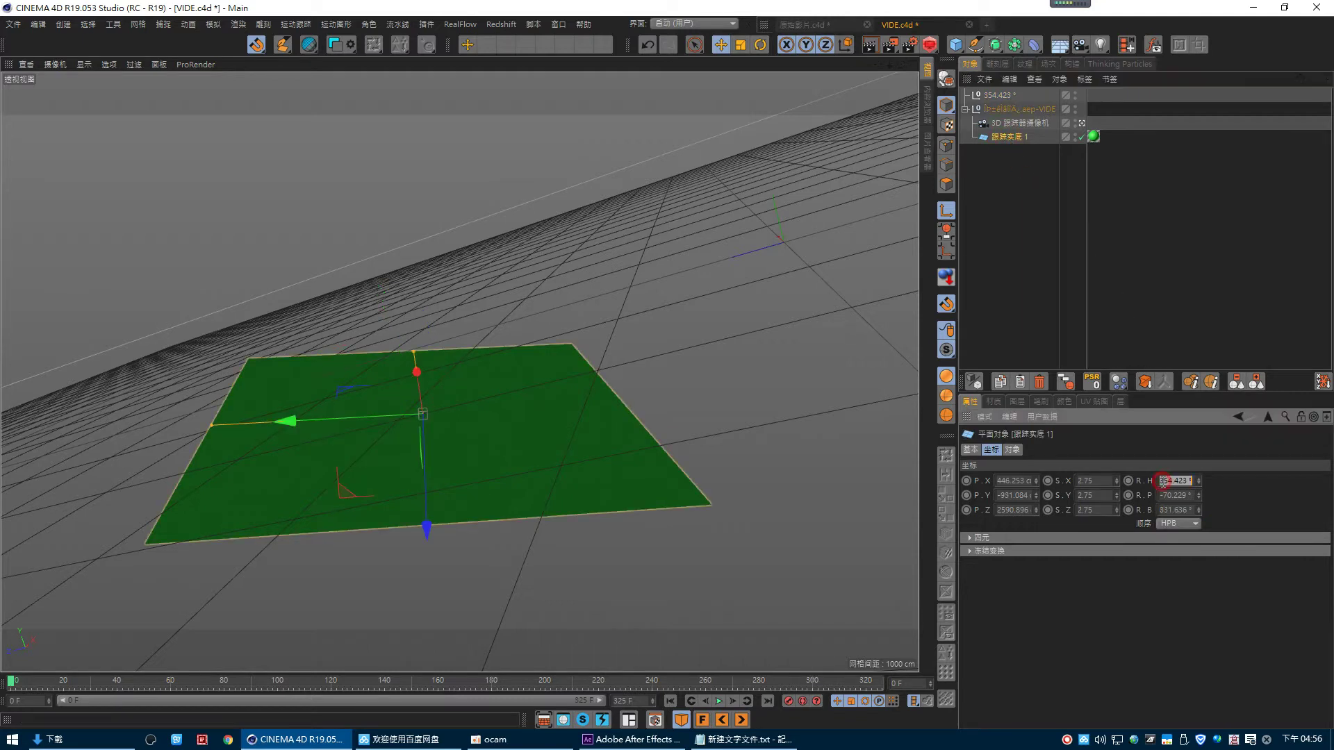
right_click(1164, 485)
left_click(1181, 506)
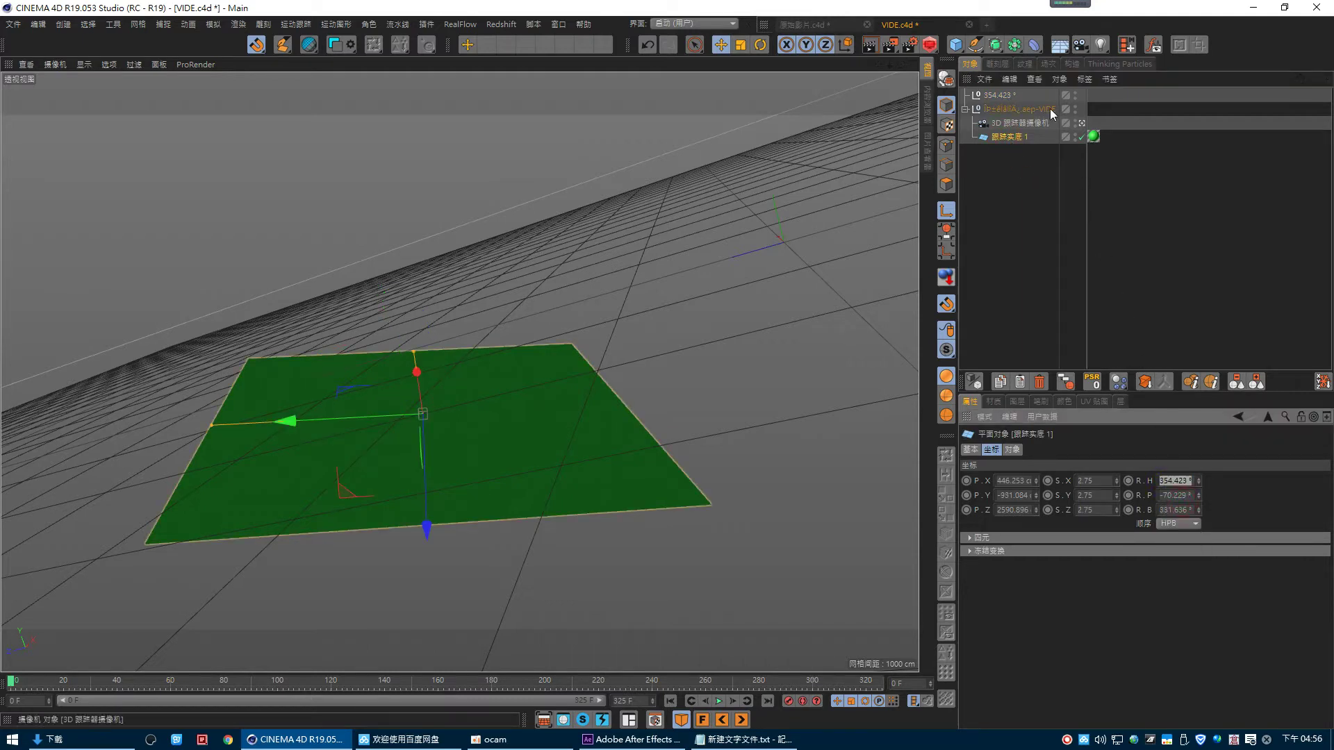
left_click(1005, 95)
left_click(1174, 480)
right_click(1170, 482)
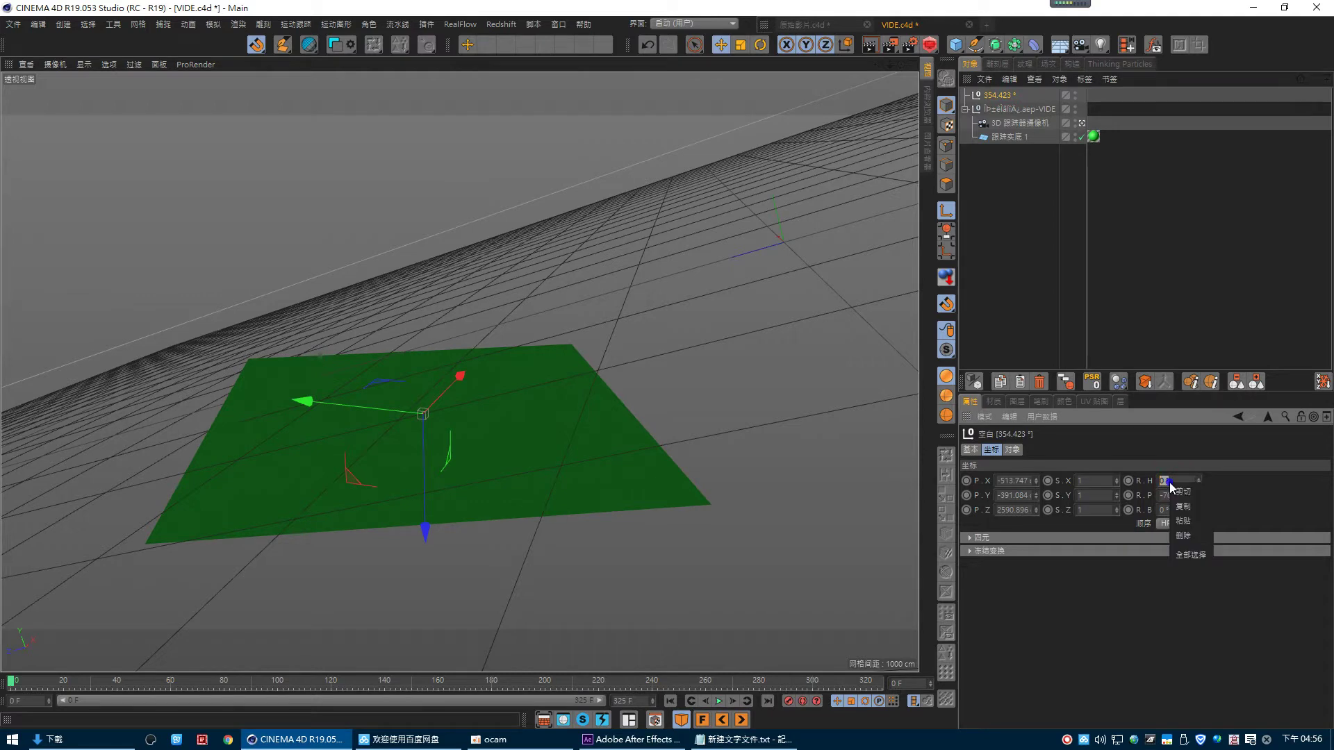
left_click(1187, 521)
- Copy the plane's bank 331.636° into the Null's R.B field
left_click(1002, 136)
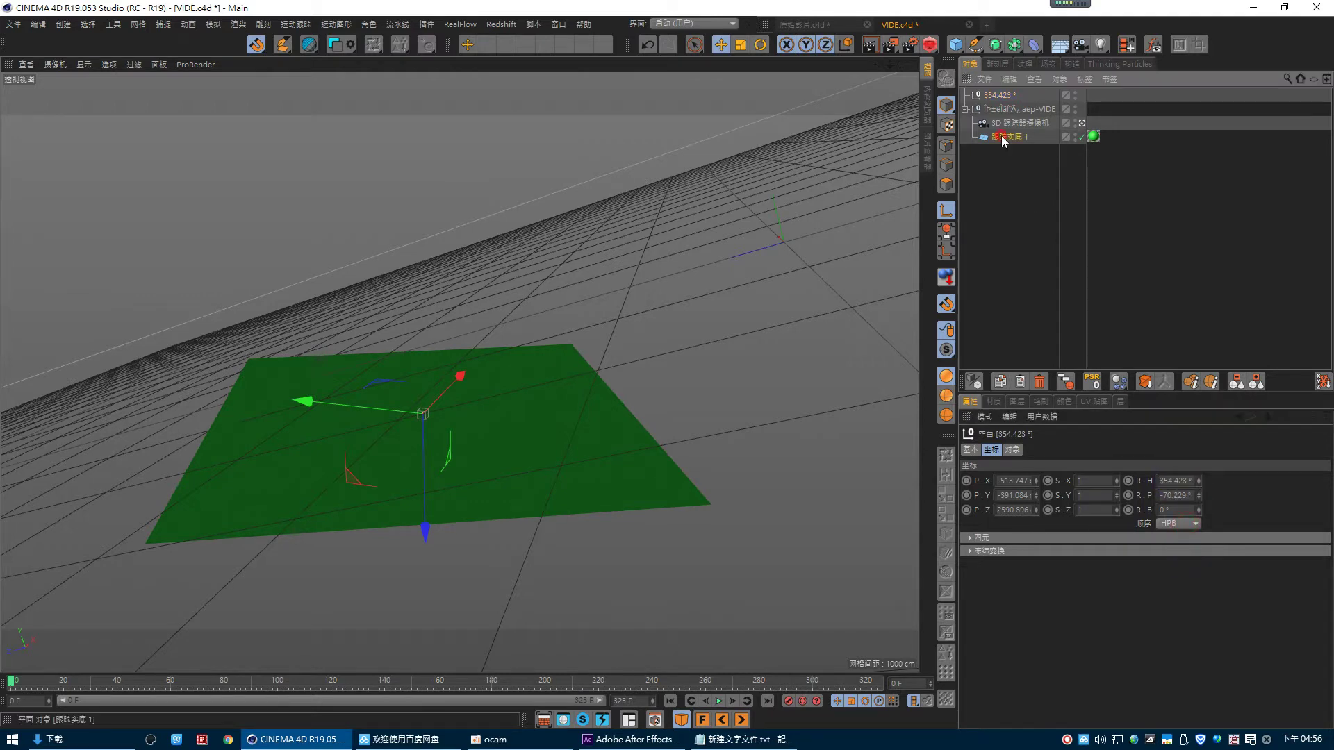
left_click(1175, 510)
right_click(1175, 511)
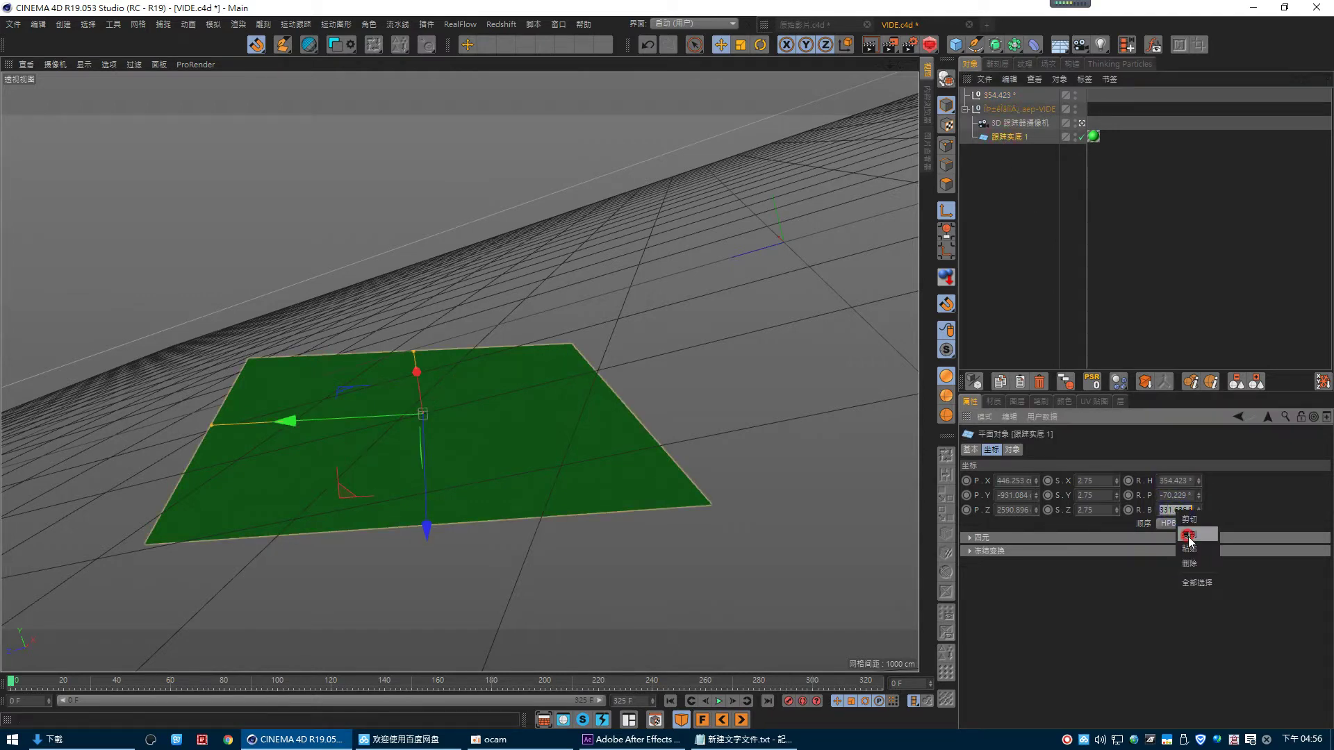
left_click(1188, 521)
left_click(996, 97)
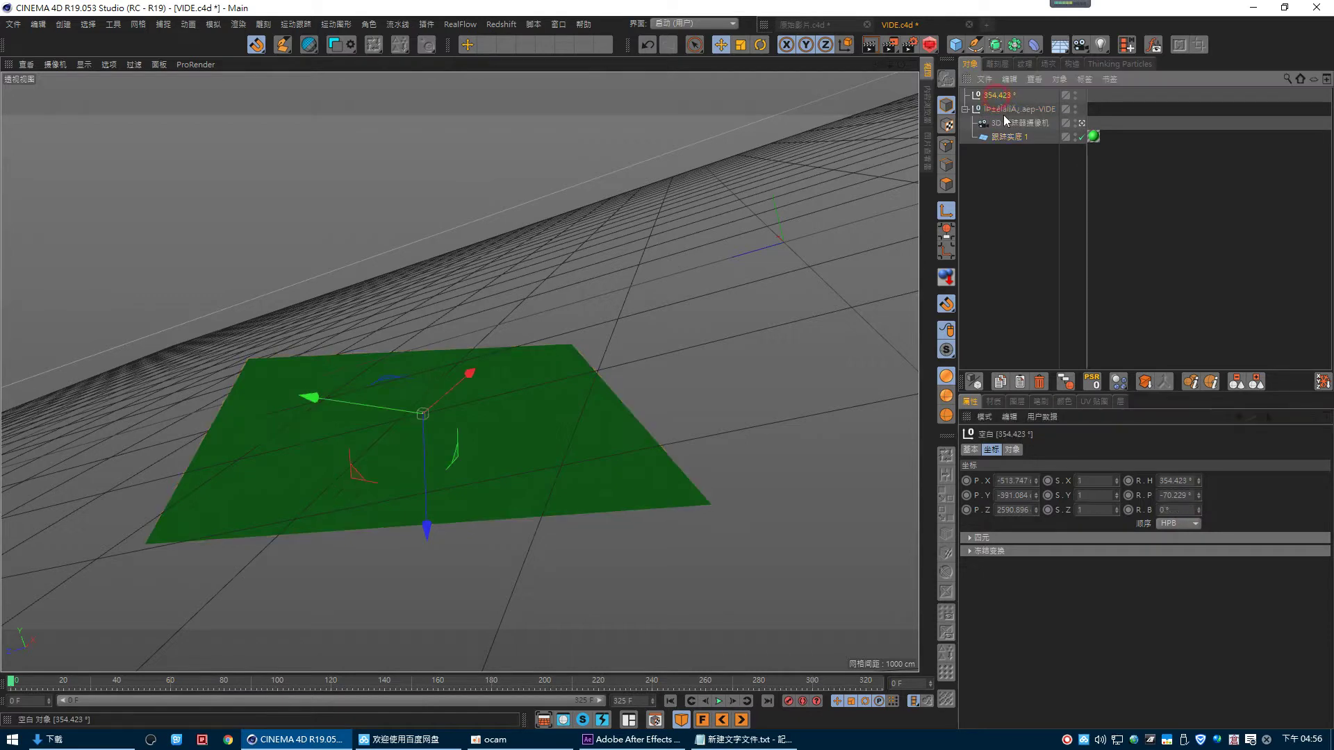
left_click(1175, 509)
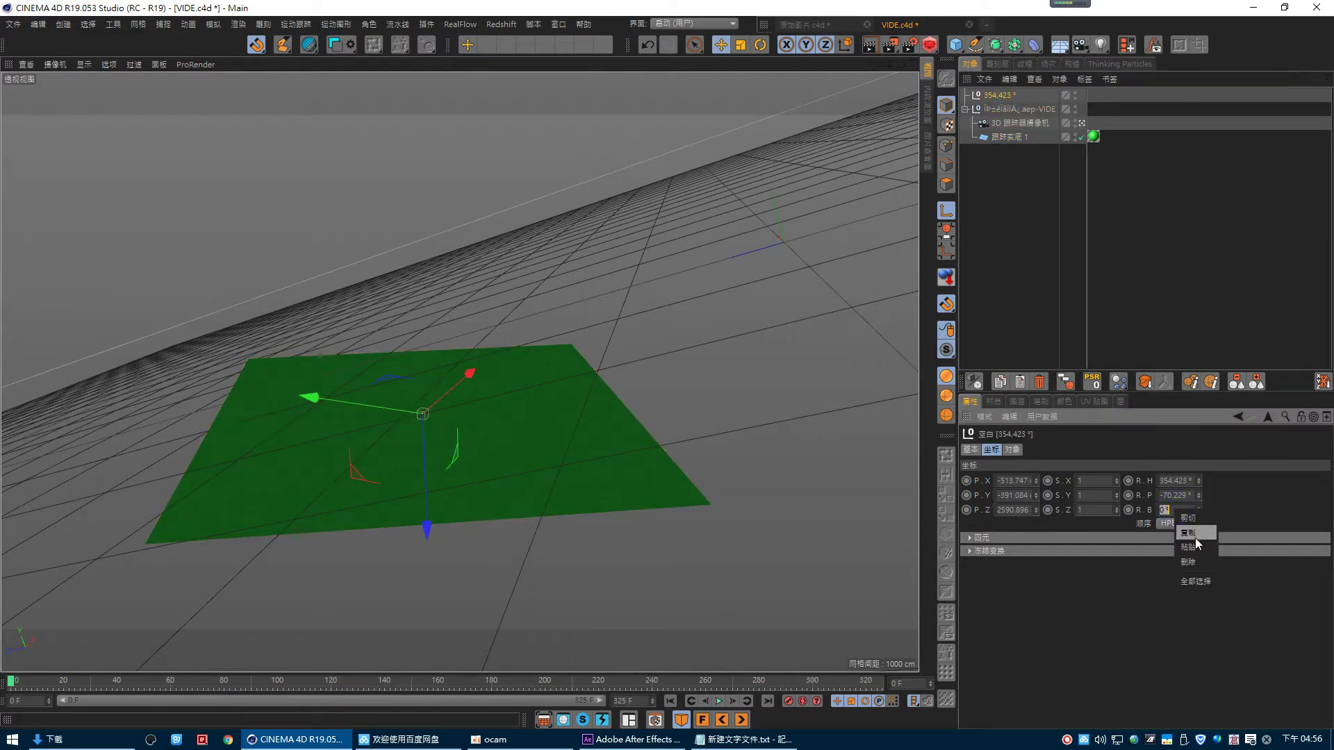
left_click(1039, 238)
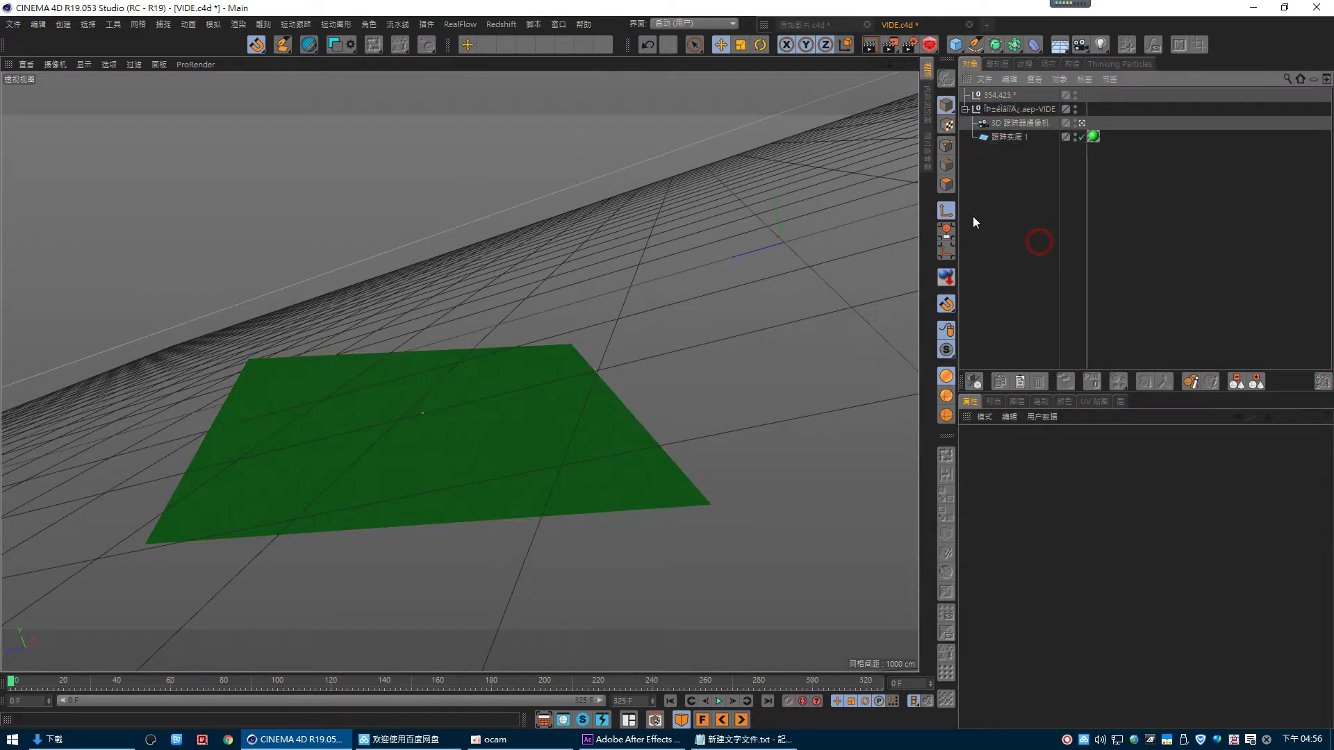
left_click(994, 95)
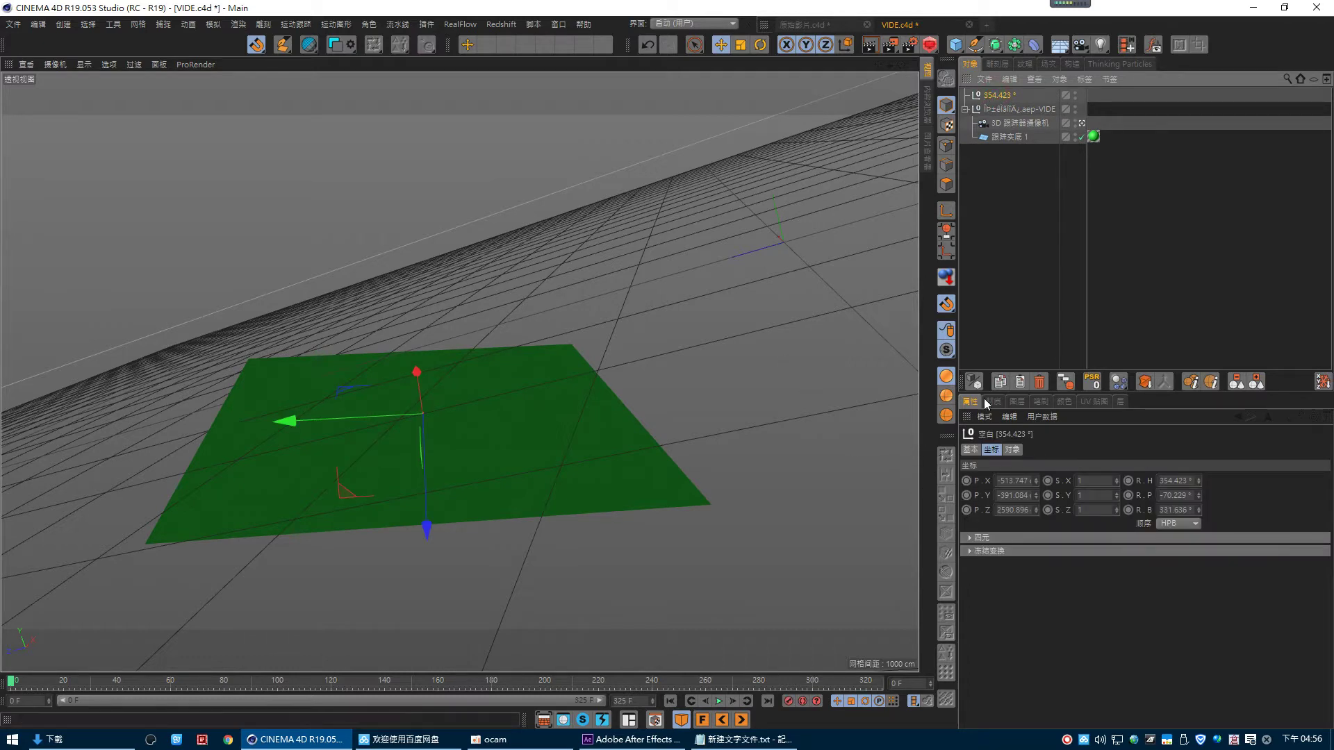
- Parent the aep-VIDE tracked group under the rotated Null
left_click(1095, 381)
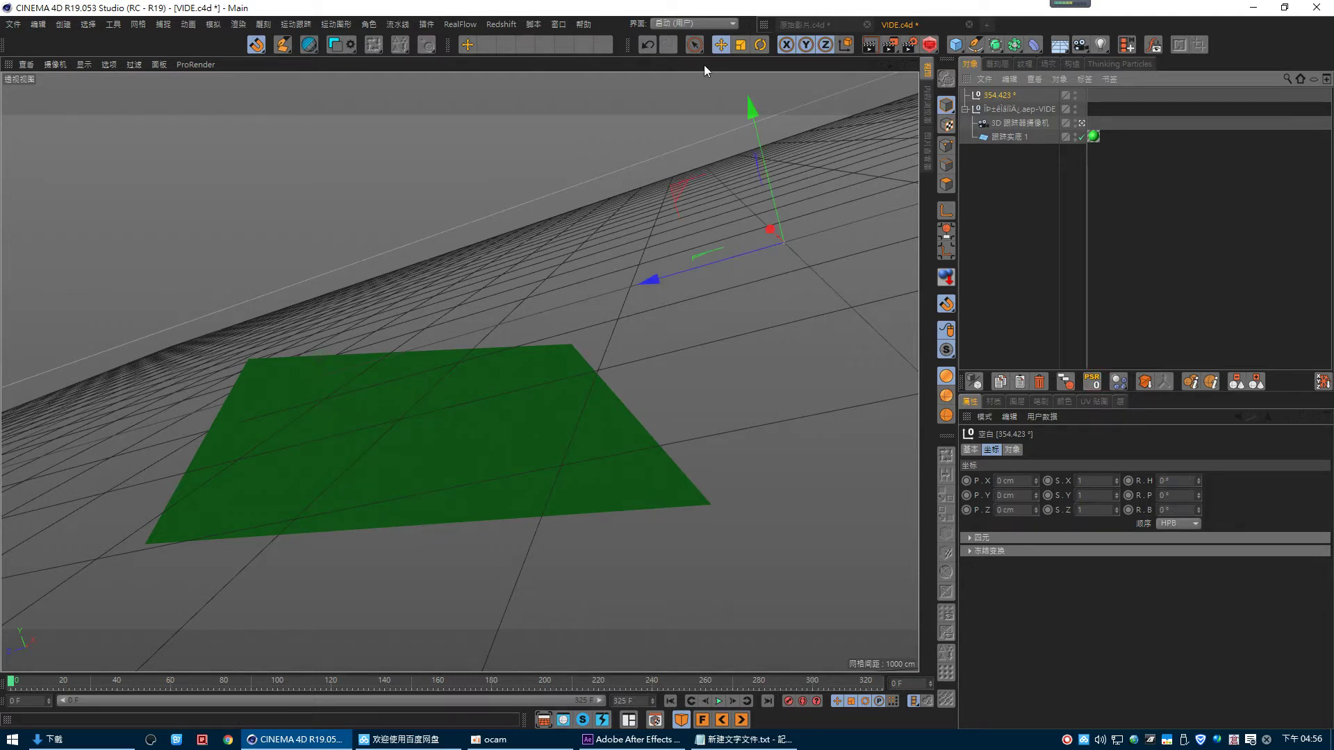
left_click(649, 45)
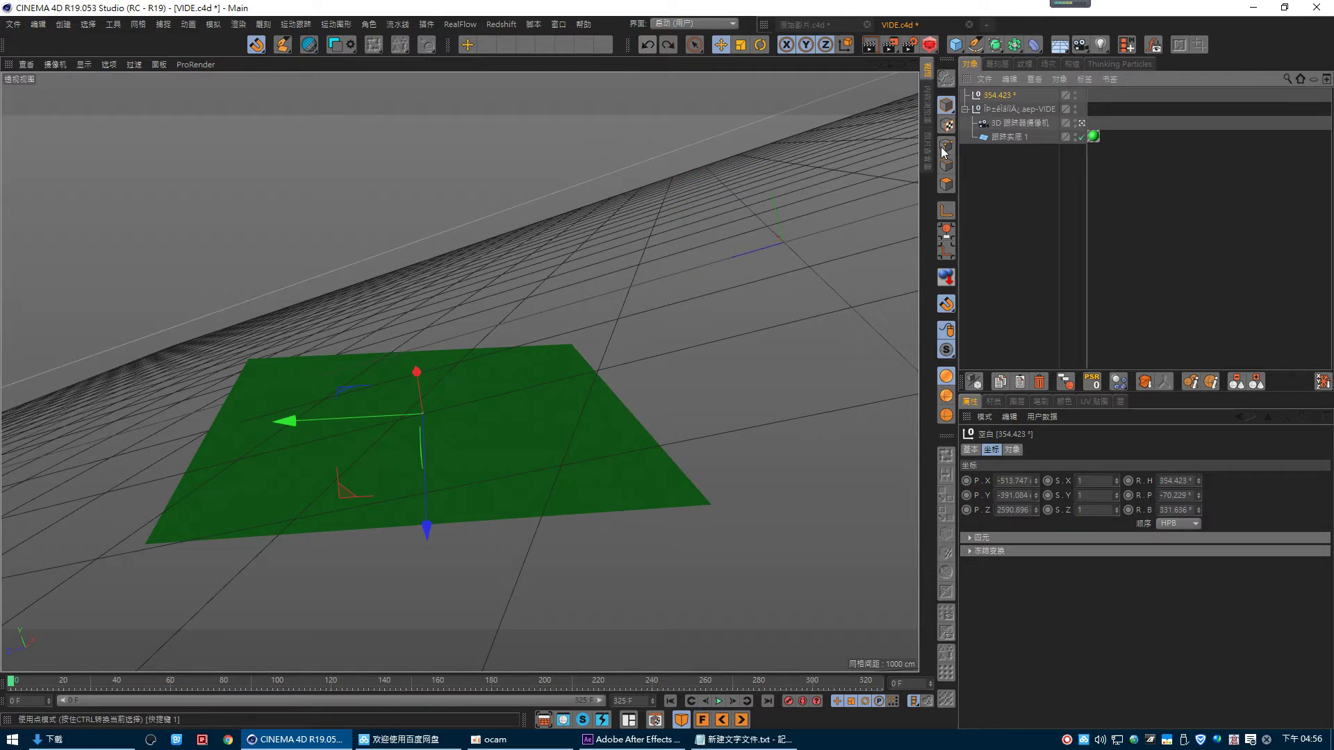
left_click(1009, 115)
left_click_drag(1005, 103, 998, 94)
left_click(998, 95)
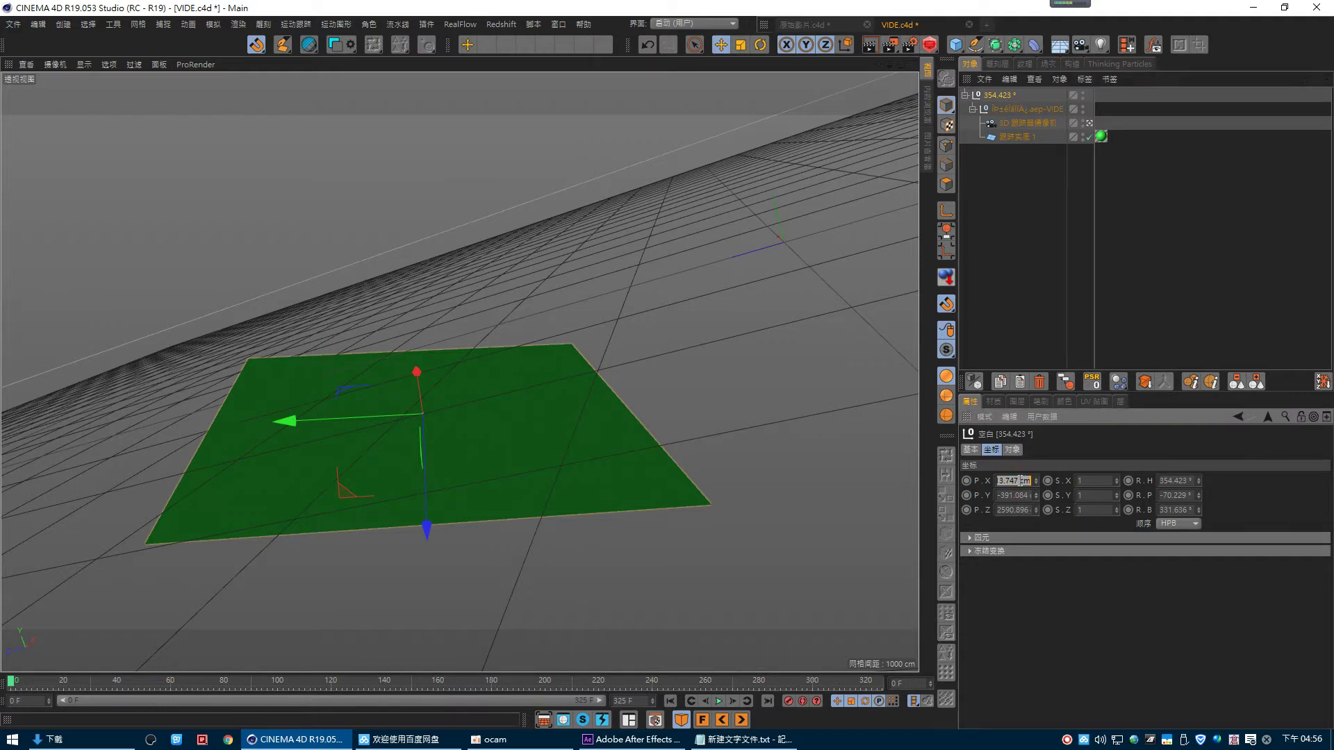
- Set the Null's P.X/Y/Z and R.H/P/B all to 0
type("0")
double_click(1015, 496)
type("0")
key("Tab")
type("0")
double_click(1175, 481)
type("0")
key("Tab")
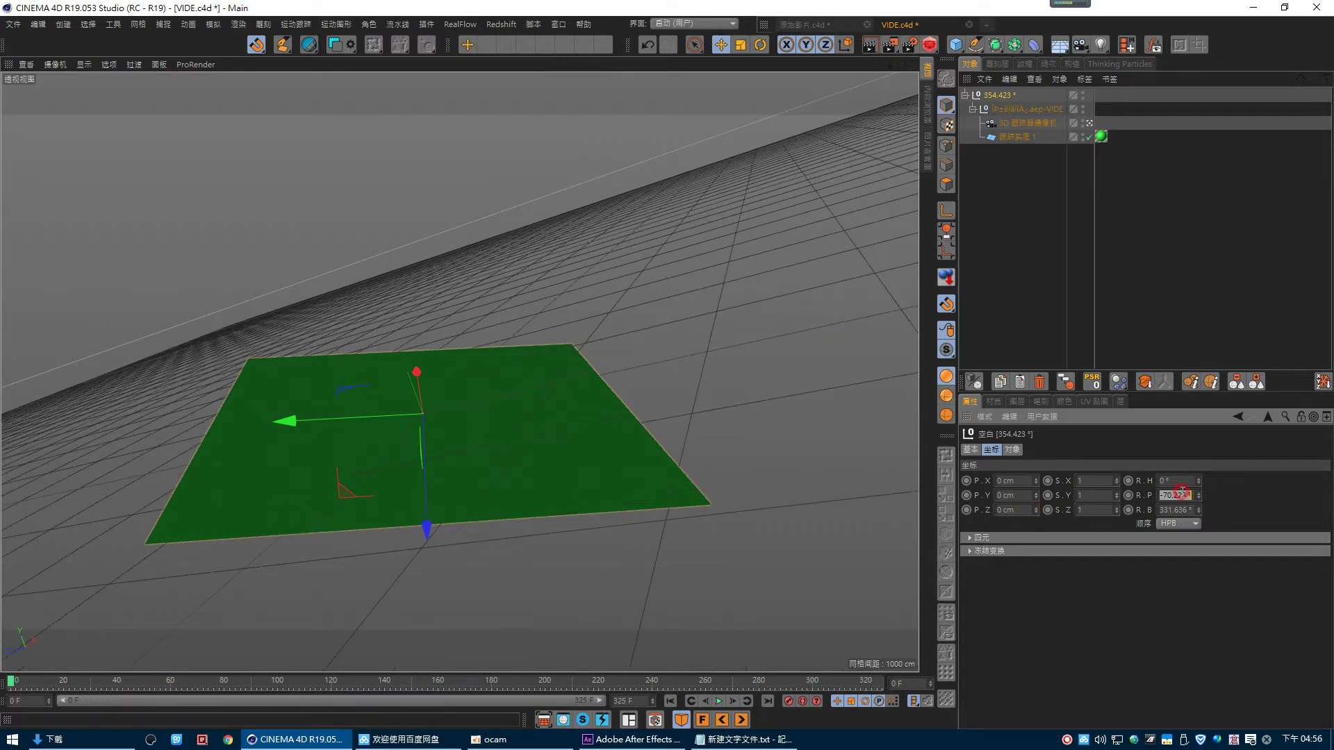
type("0")
key("Tab")
type("0")
left_click(1216, 512)
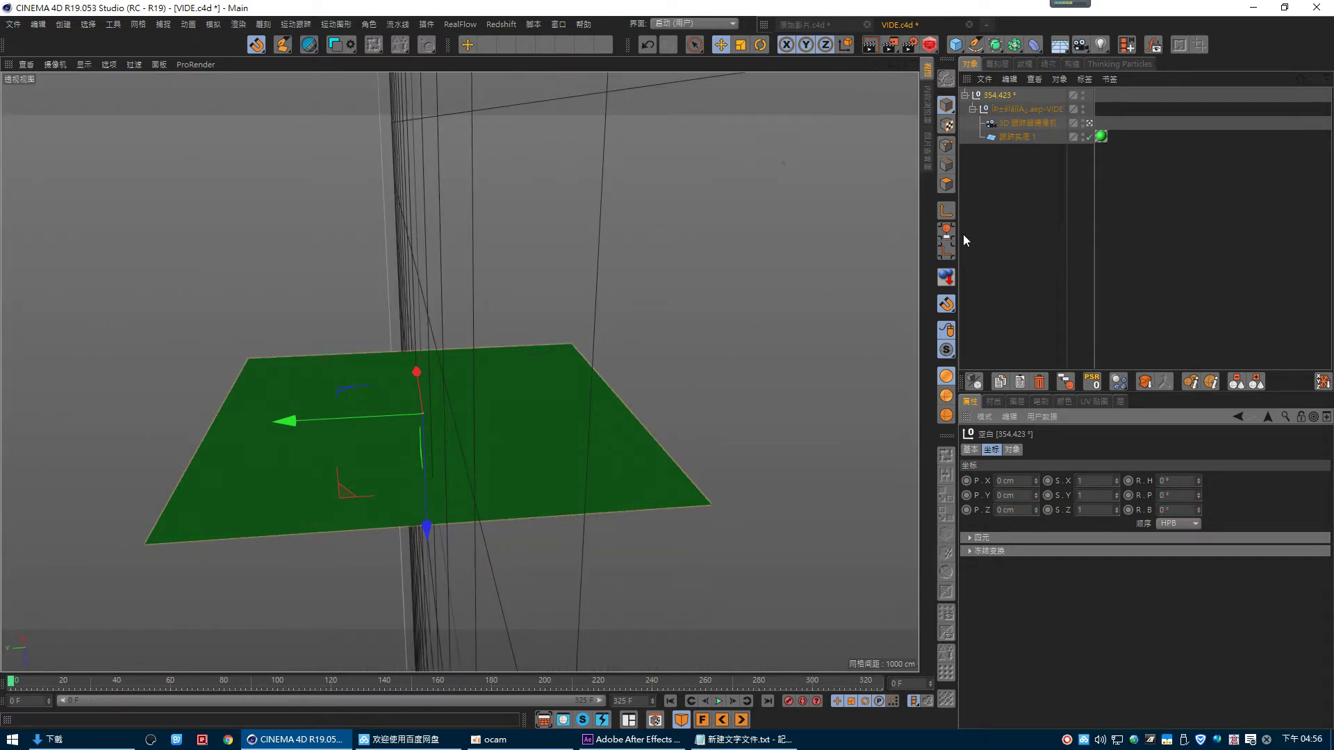
- Rotate the tracked group -90° so the green plane lies flat, viewed through the tracker camera
left_click(1090, 125)
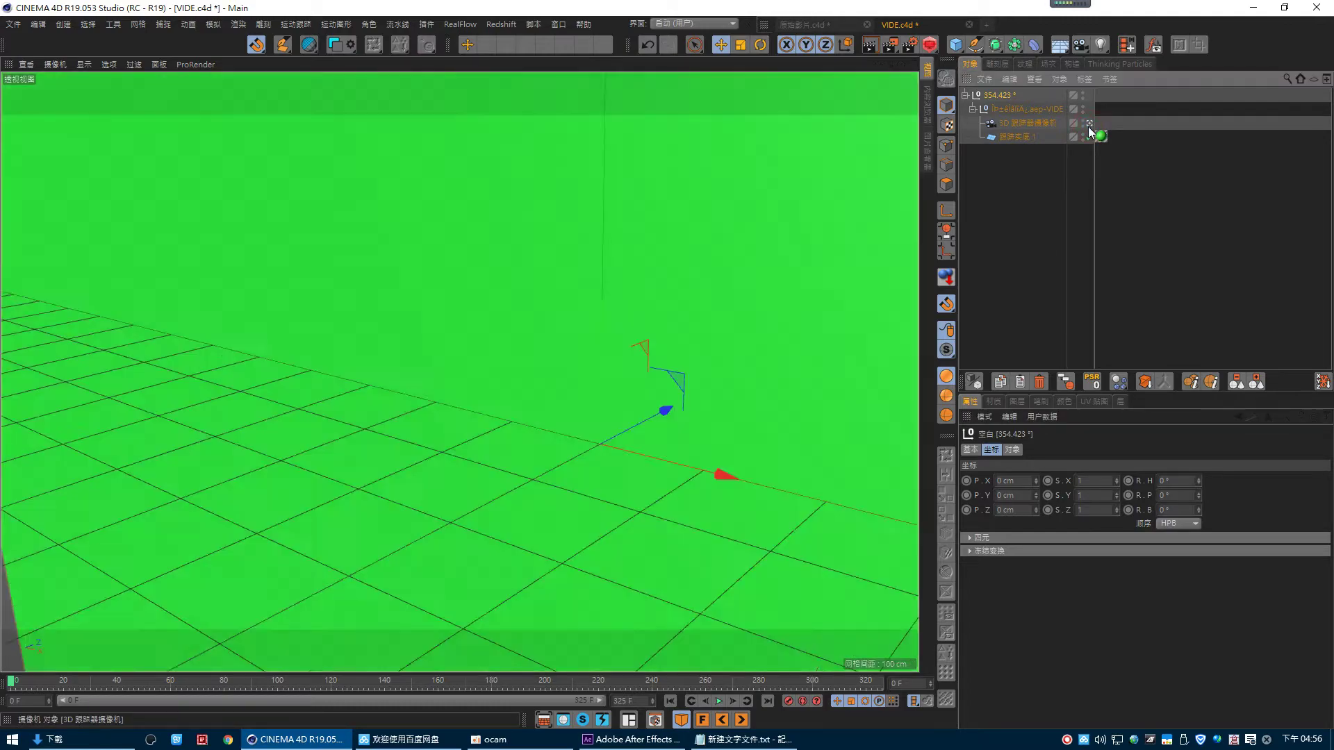
left_click_drag(890, 63, 854, 64)
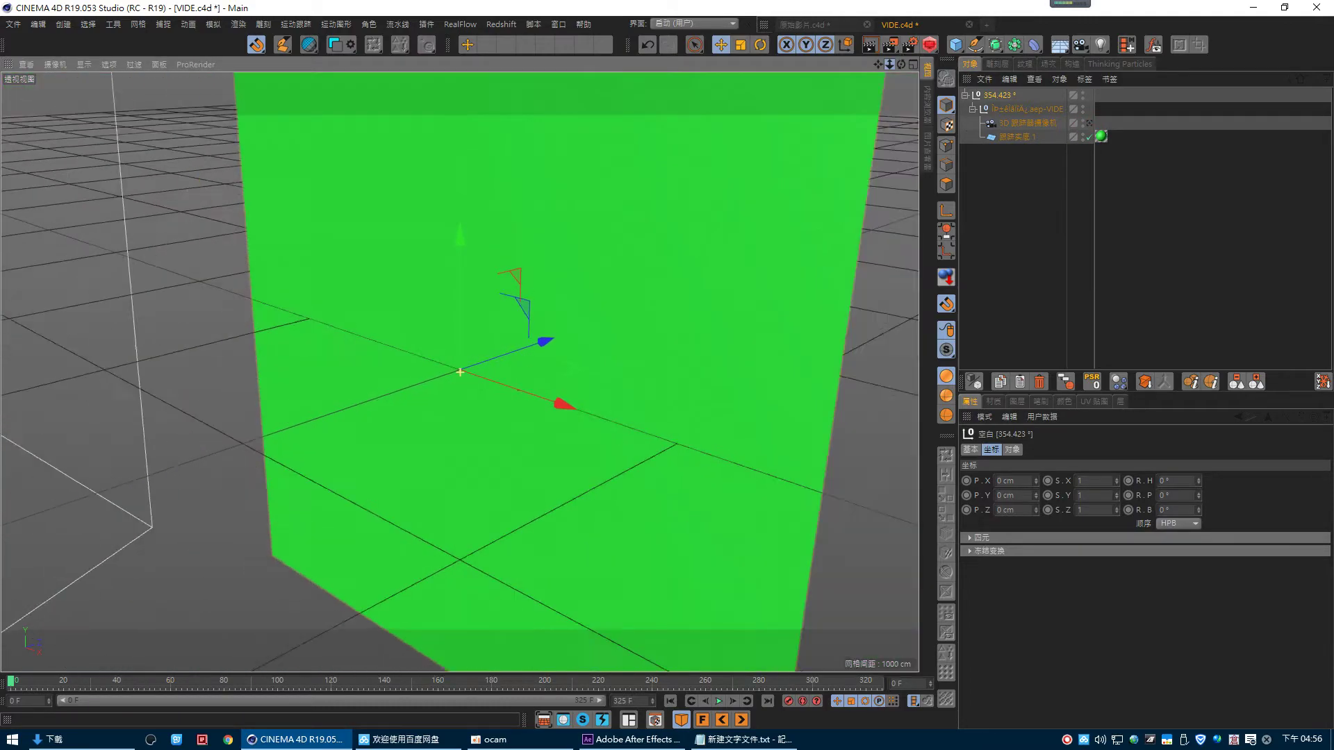
mouse_move(795, 175)
left_mouse_down("alt")
mouse_move(720, 223)
mouse_move(652, 120)
left_mouse_up("alt")
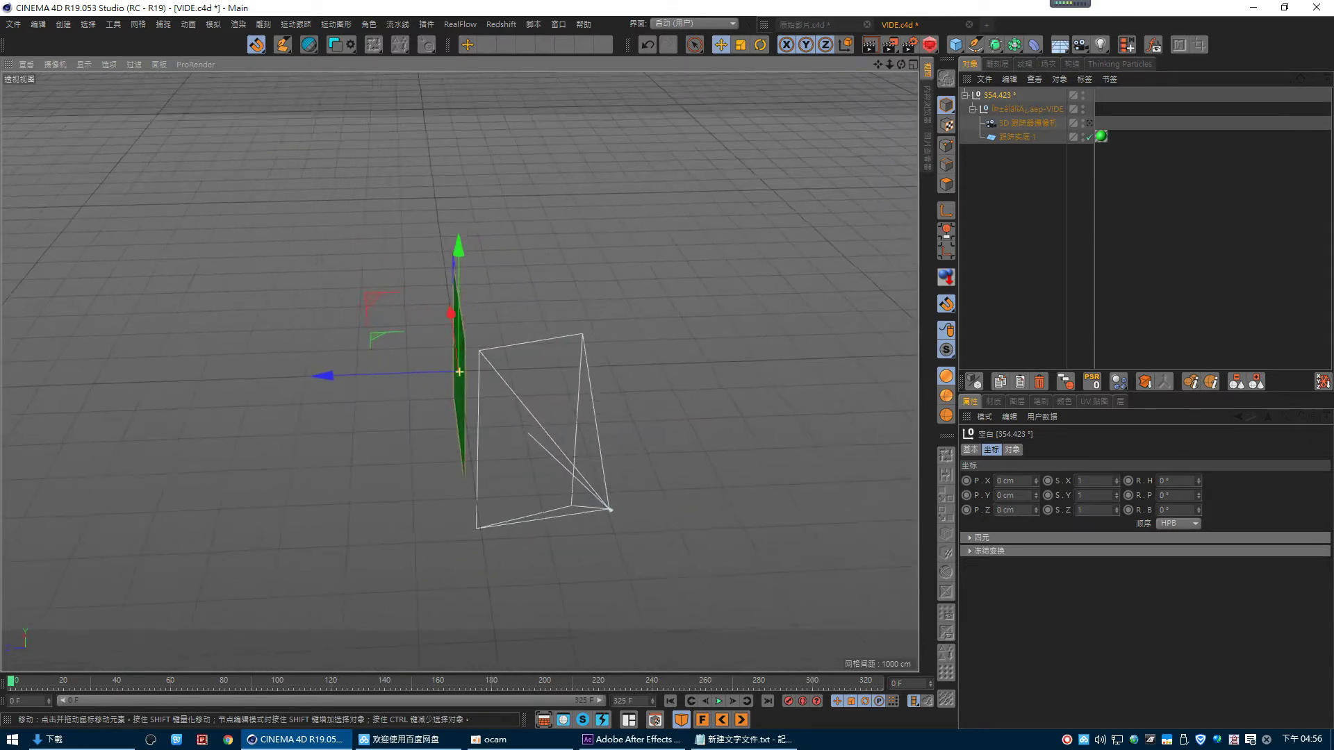
key("r")
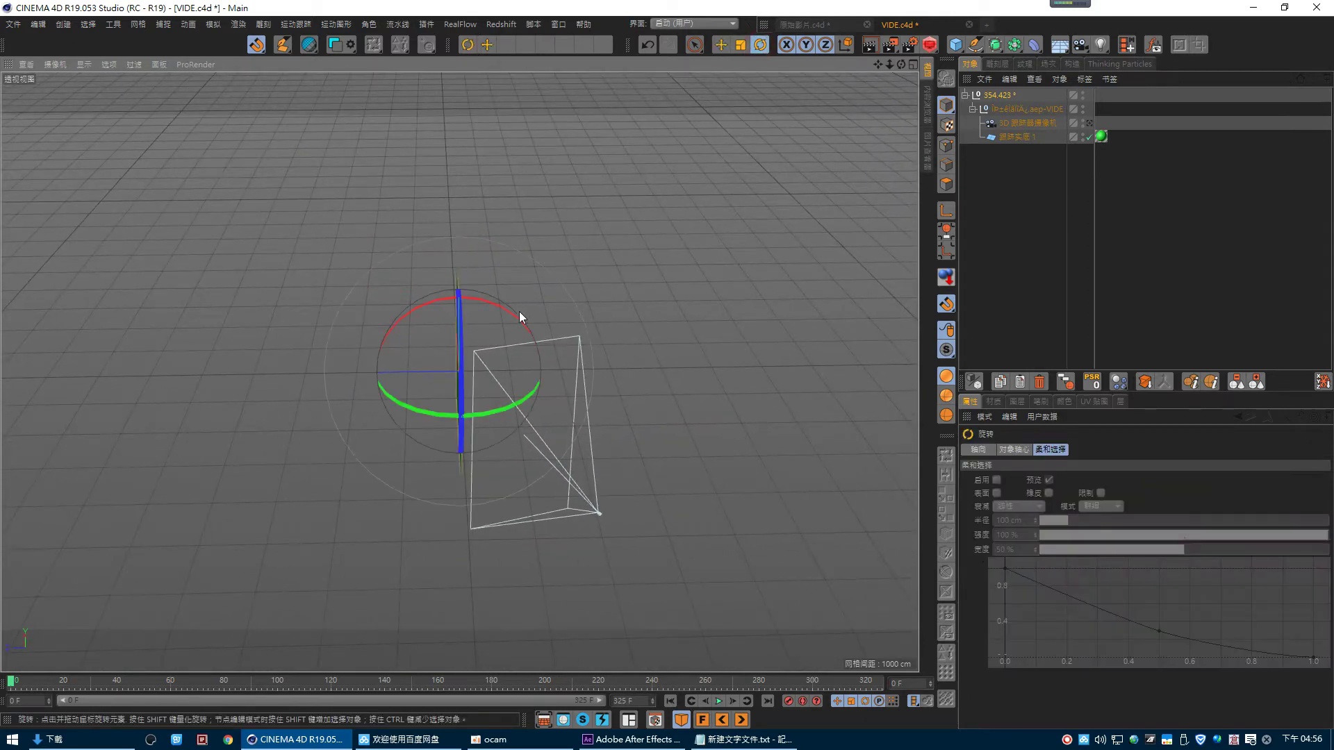
left_click_drag(517, 314, 424, 327)
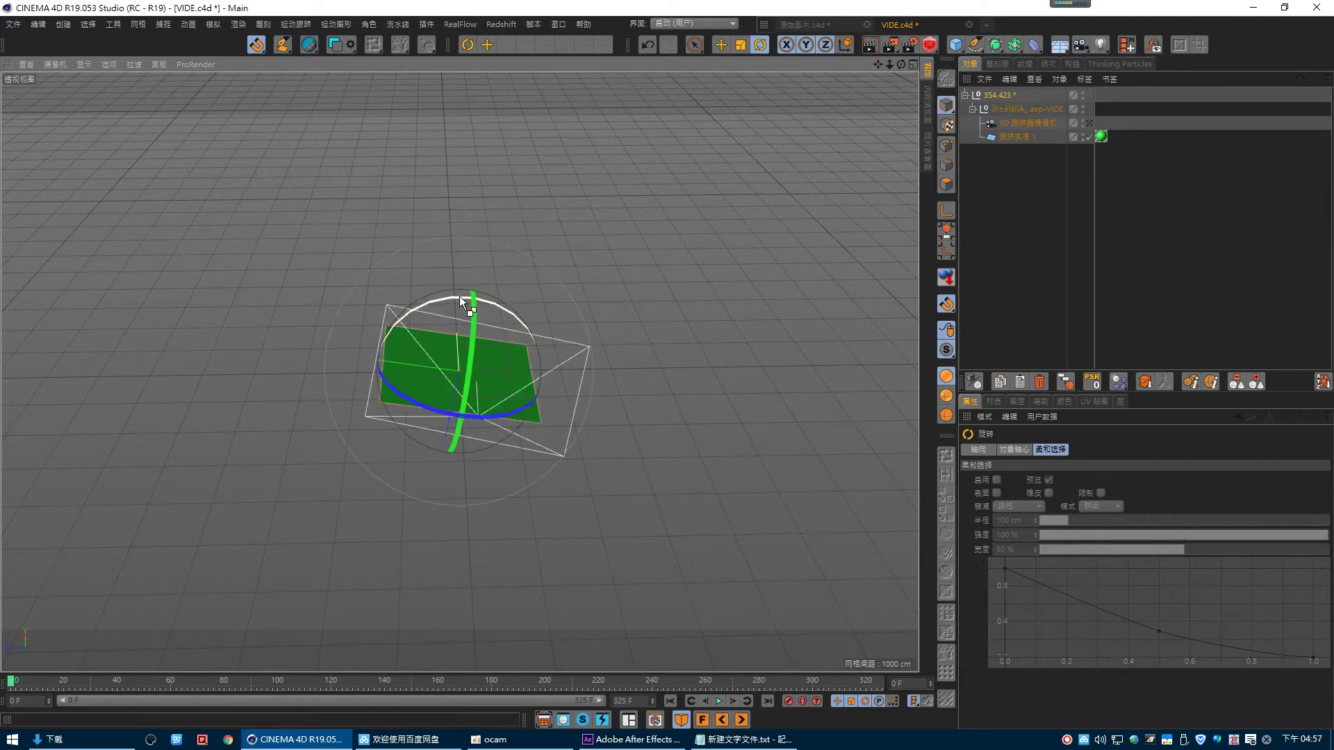
key("ctrl+z")
mouse_move(450, 302)
left_mouse_down()
mouse_move(364, 345)
mouse_move(327, 394)
left_mouse_up()
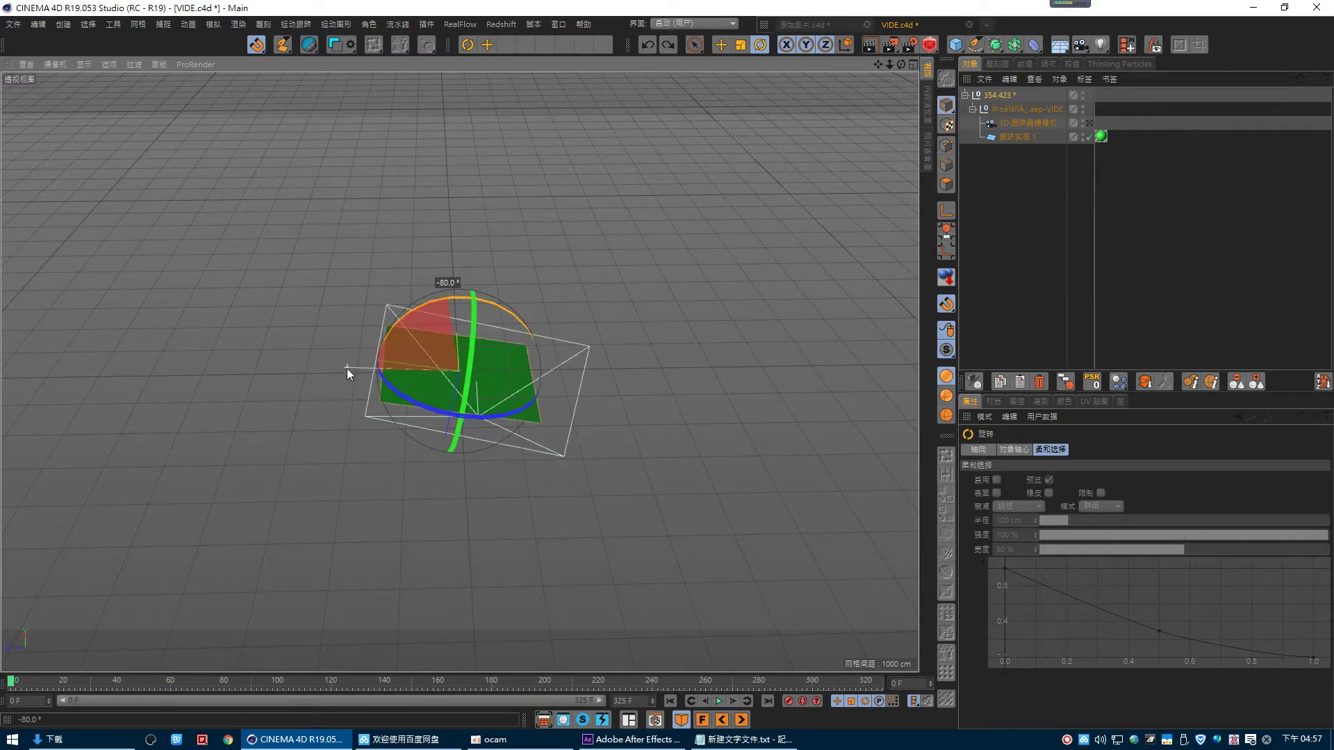
left_click_drag(327, 395, 326, 398)
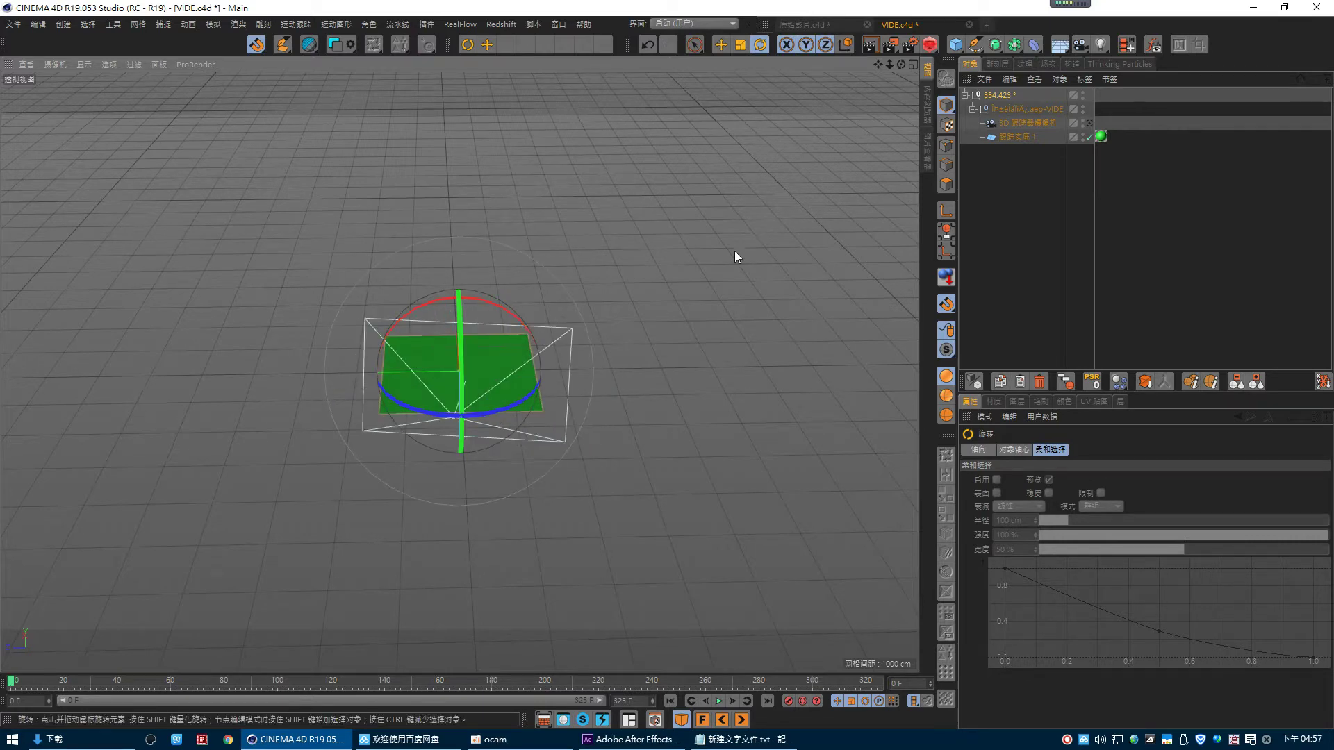
left_click(1089, 123)
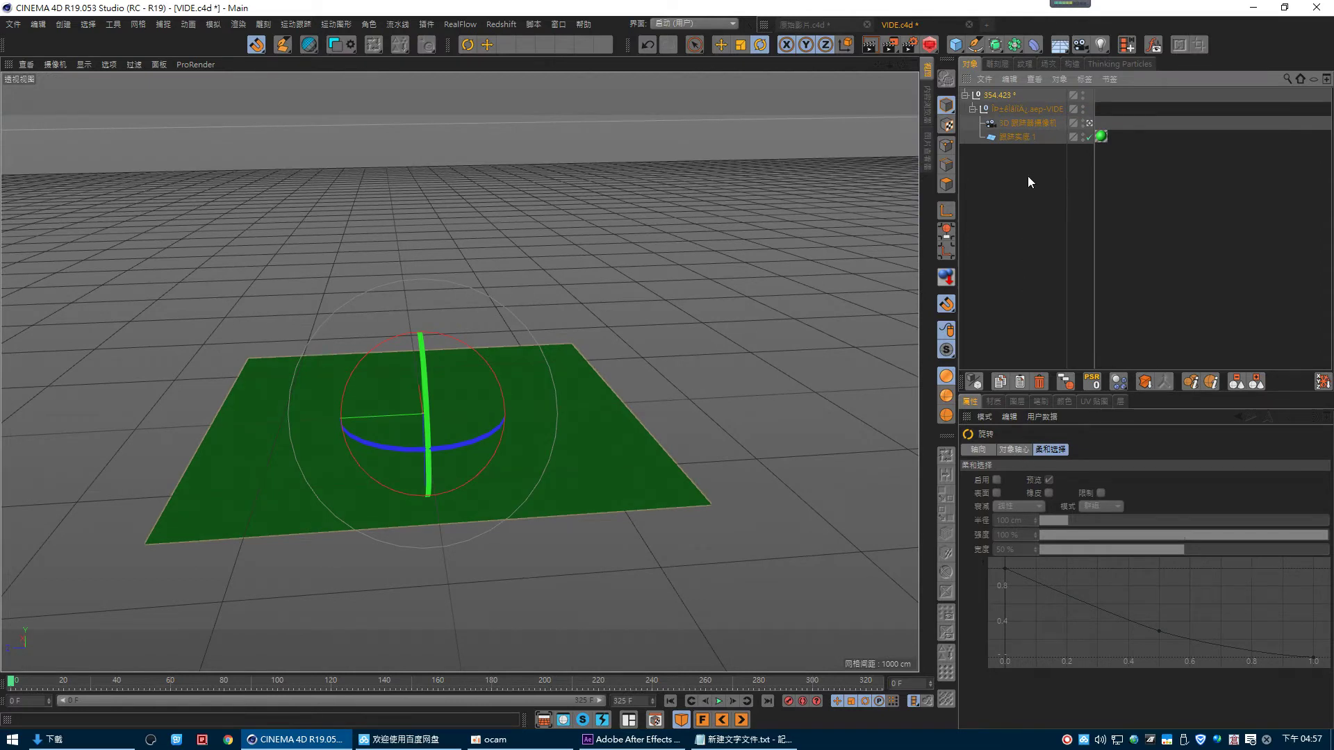
left_click(967, 96)
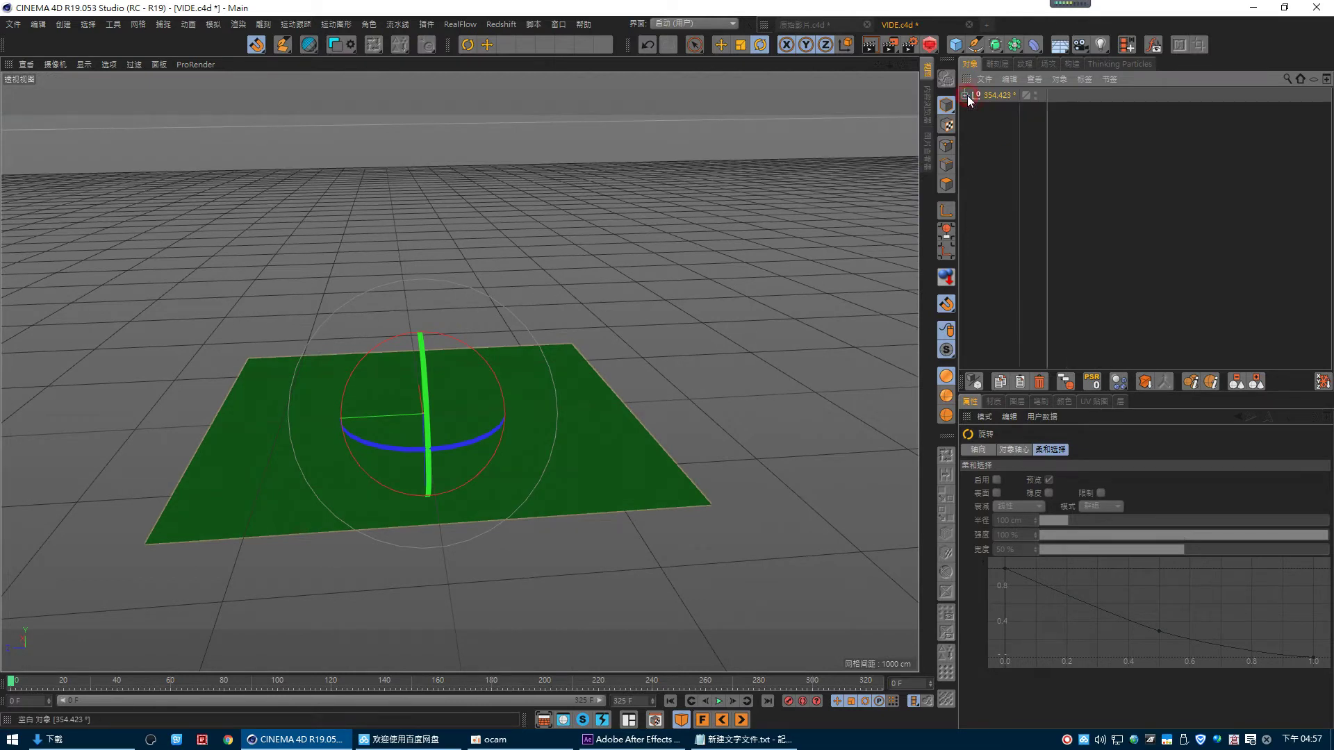
- Create a new material and add a Background object to the scene
left_click(994, 402)
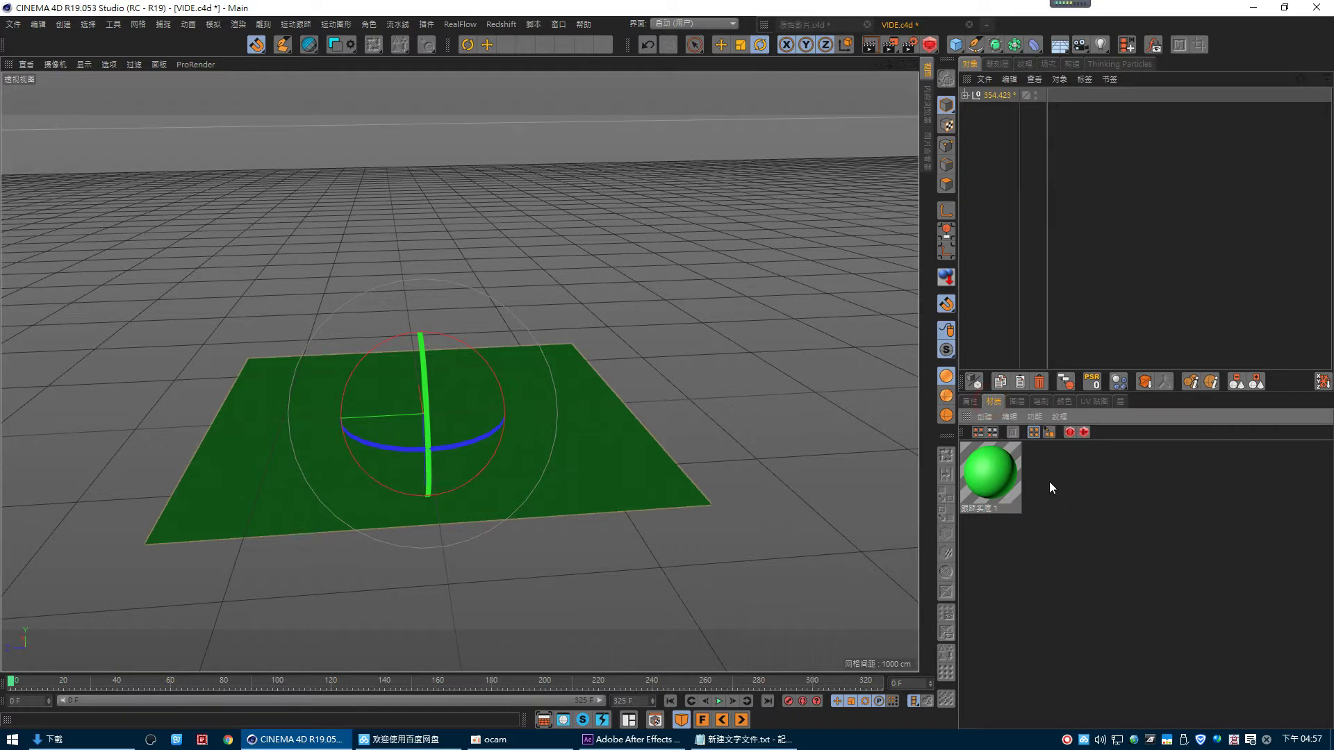
double_click(1054, 479)
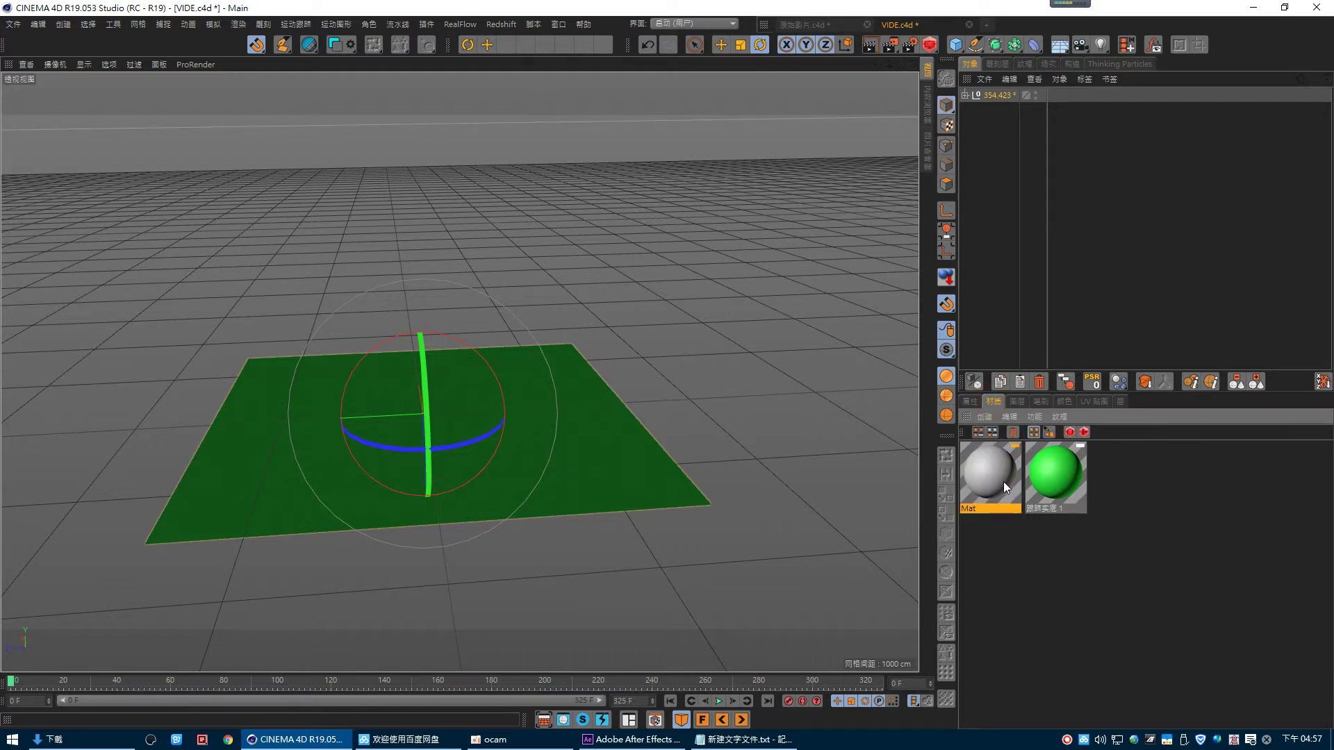
left_click(1065, 52)
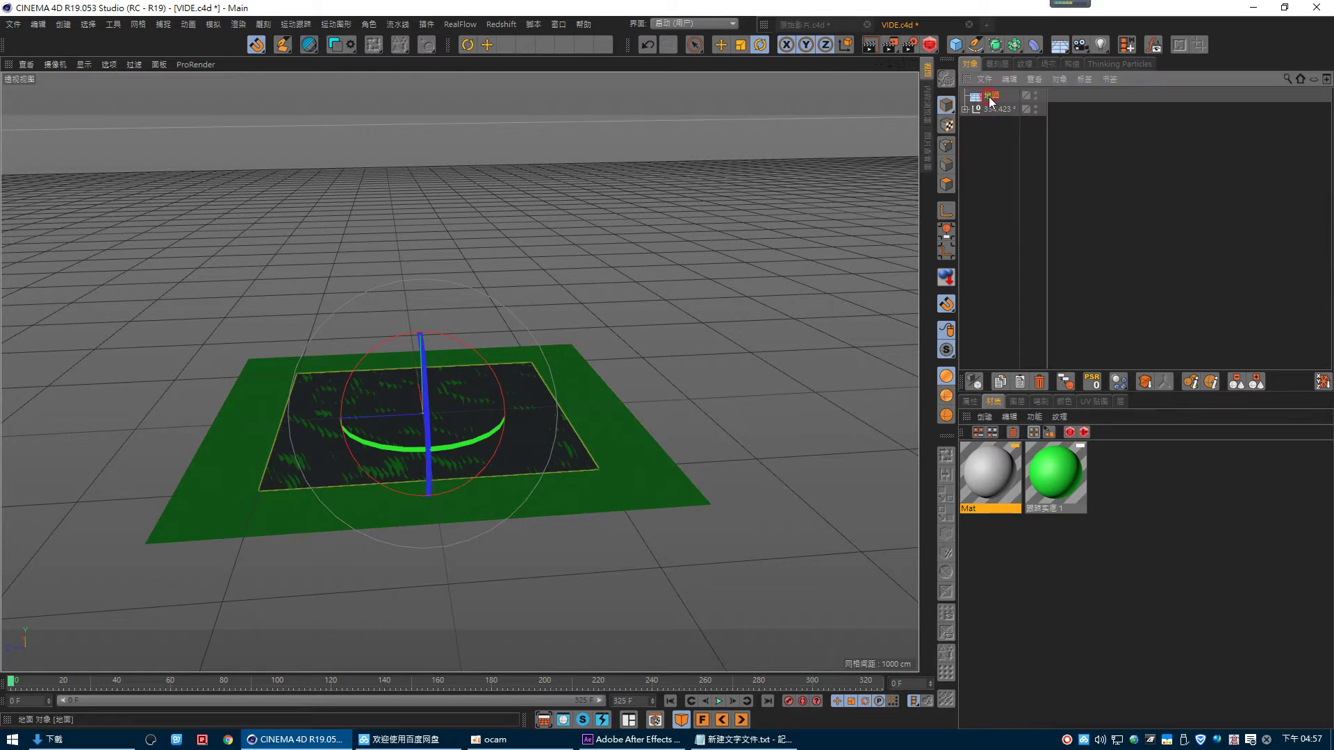
key("Delete")
left_click(1065, 46)
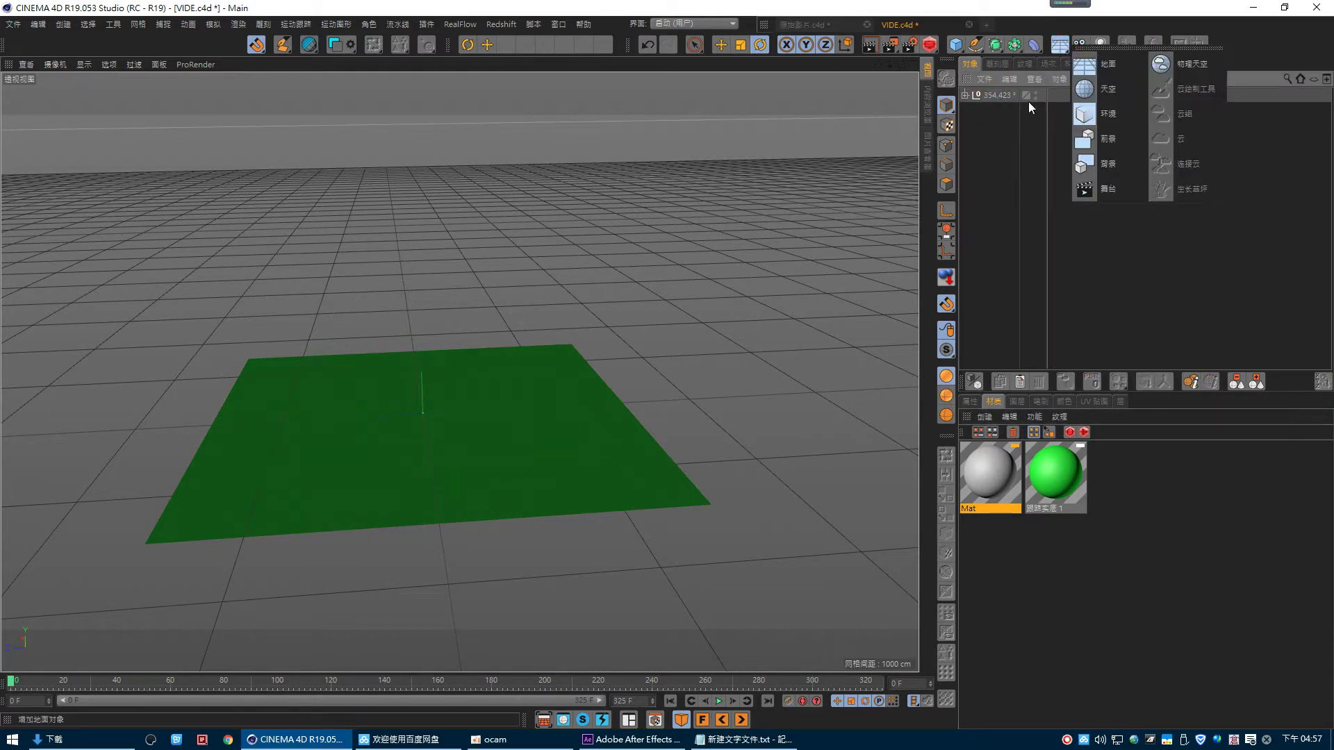
left_click(1107, 168)
- Turn off reflectance and load 原始影片_00000.jpg as the Color texture, without copying it
double_click(993, 461)
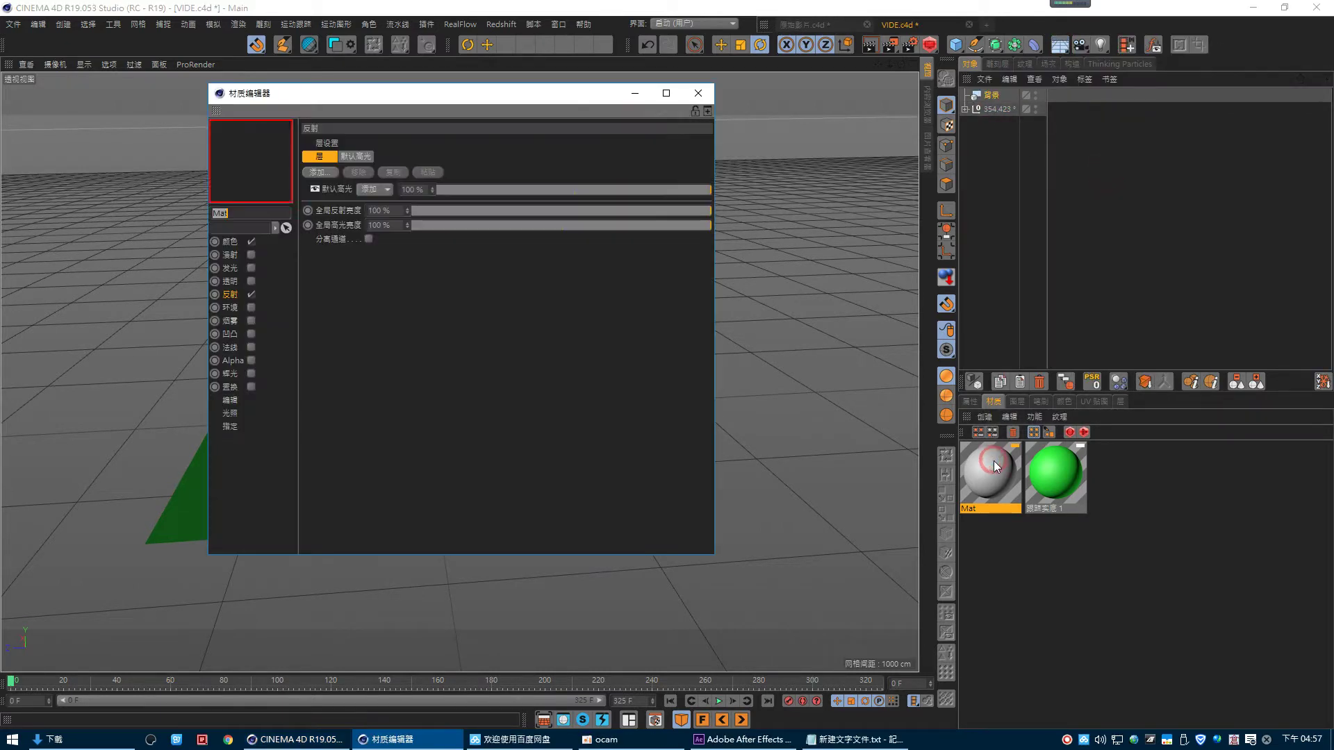
left_click(251, 294)
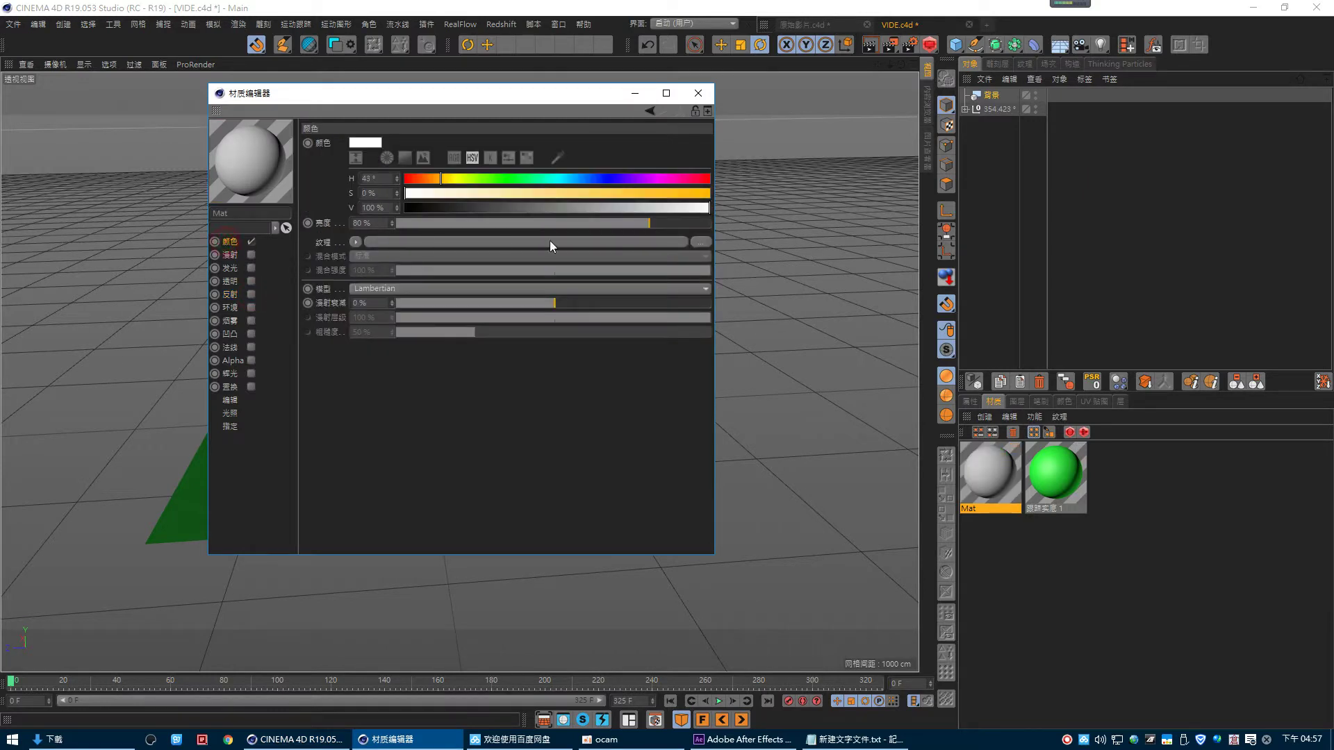
left_click(700, 241)
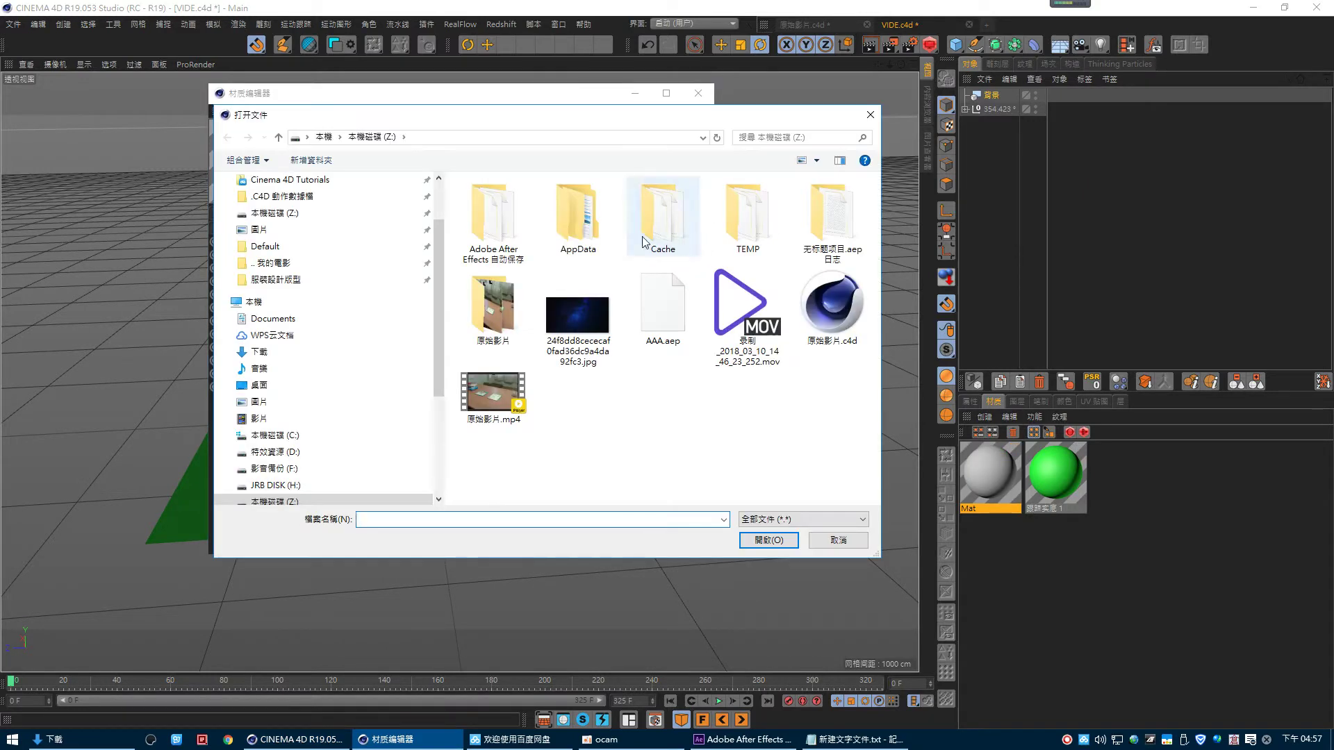
double_click(514, 323)
left_click(509, 217)
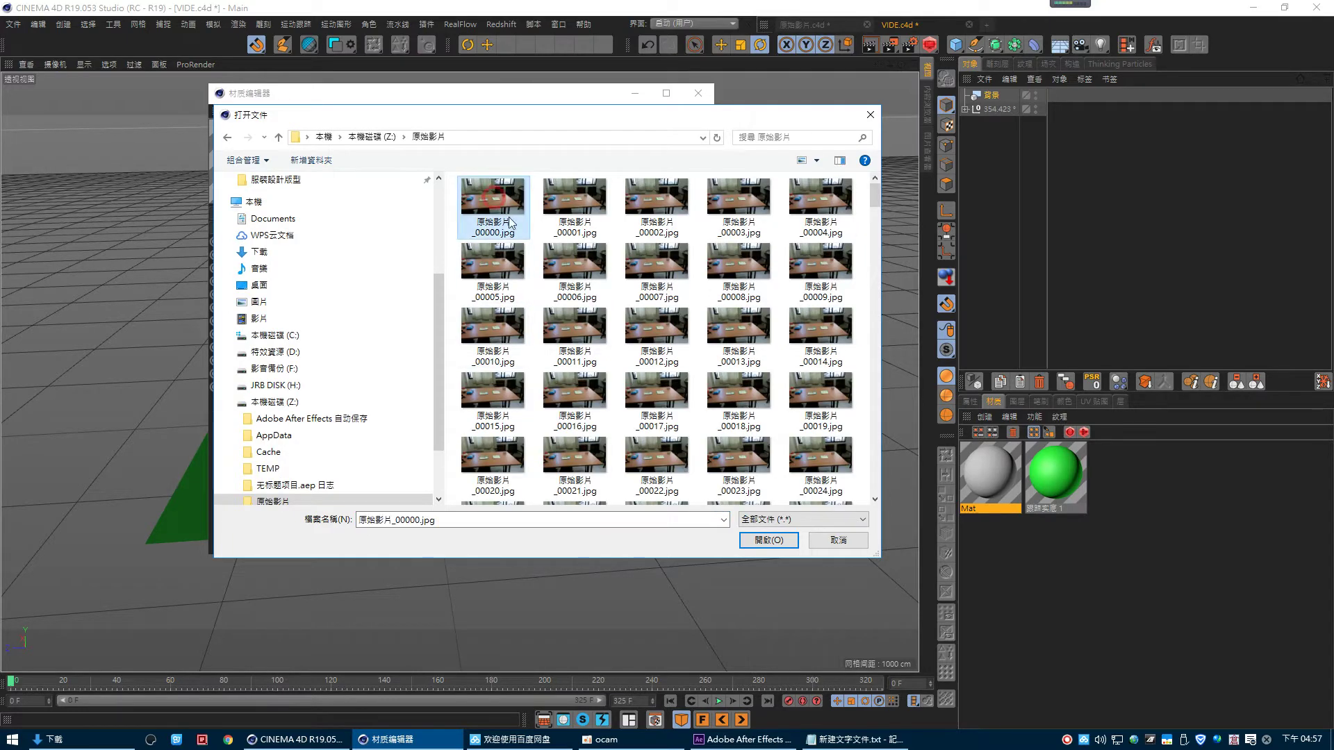
left_click(762, 541)
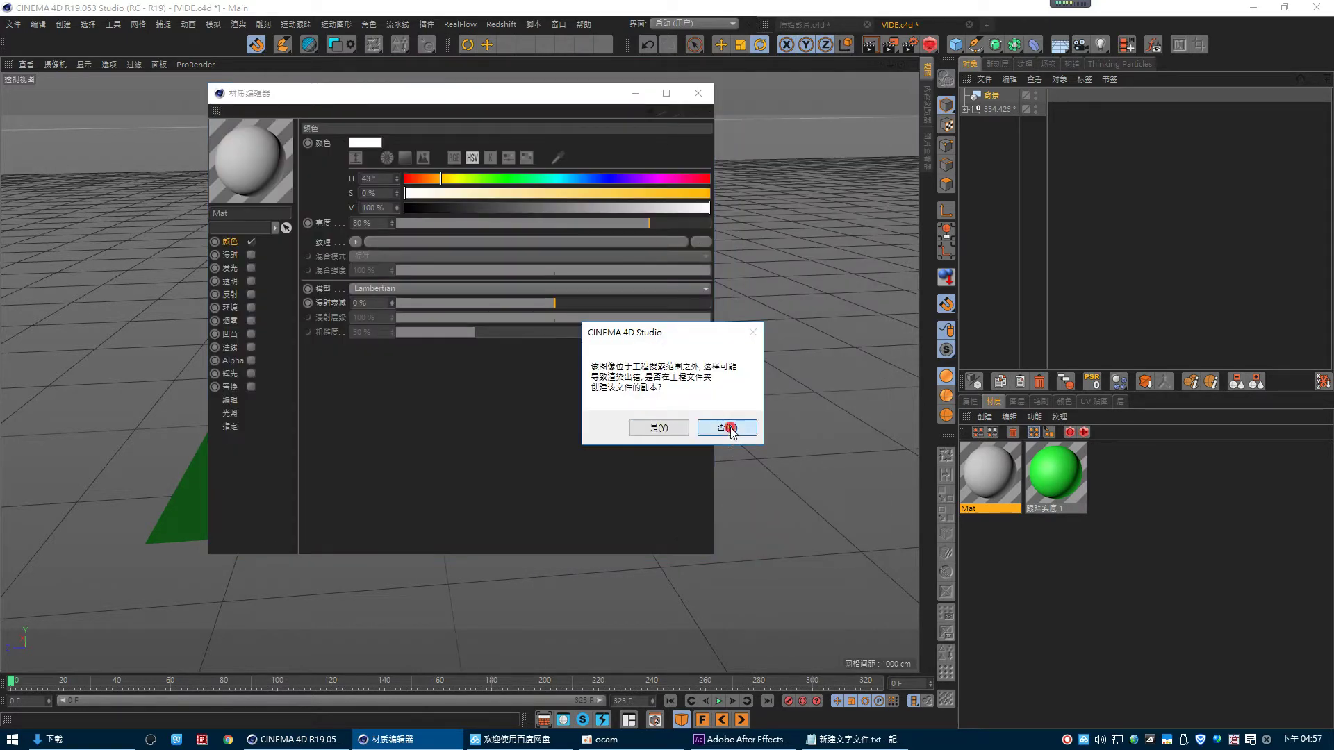
left_click(656, 428)
- Set the texture's animation timing to exact frame and calculate the sequence, ending at frame 325
left_click(366, 277)
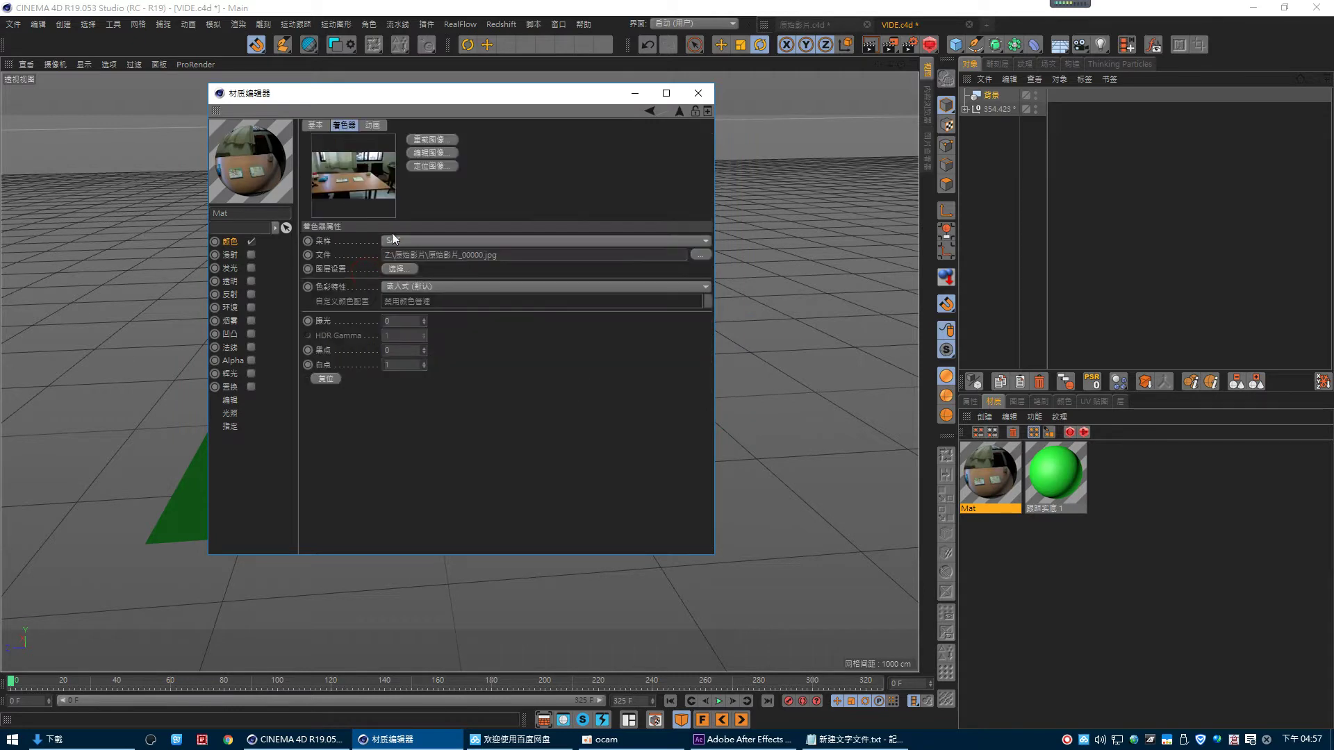
left_click(381, 127)
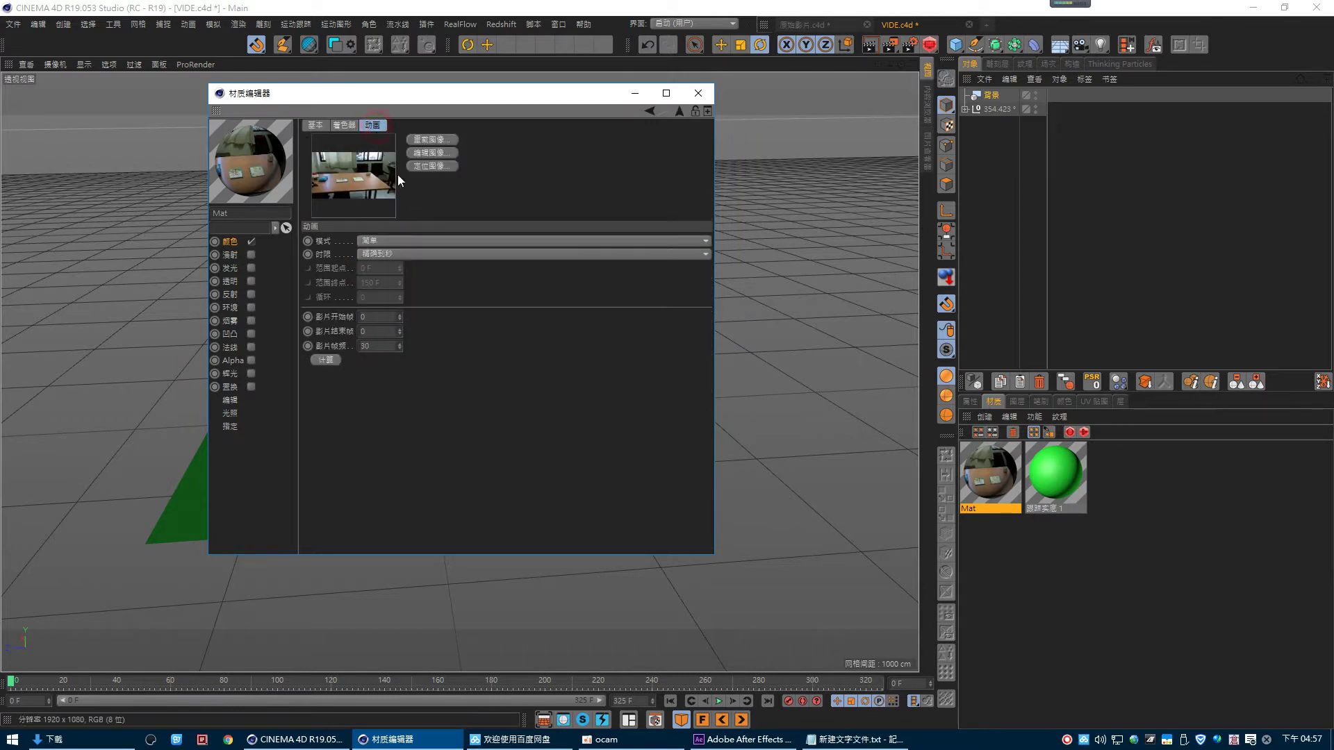
left_click(401, 254)
left_click(404, 268)
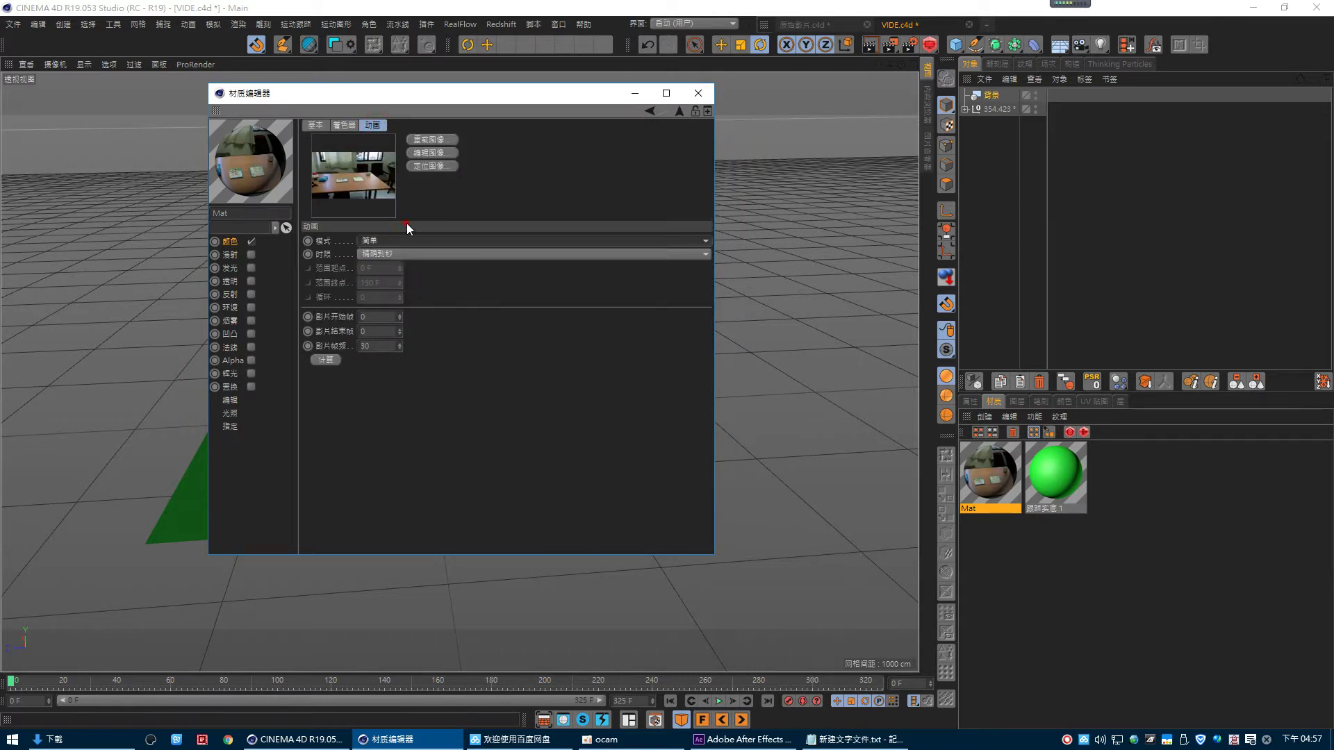
left_click(400, 254)
left_click(398, 278)
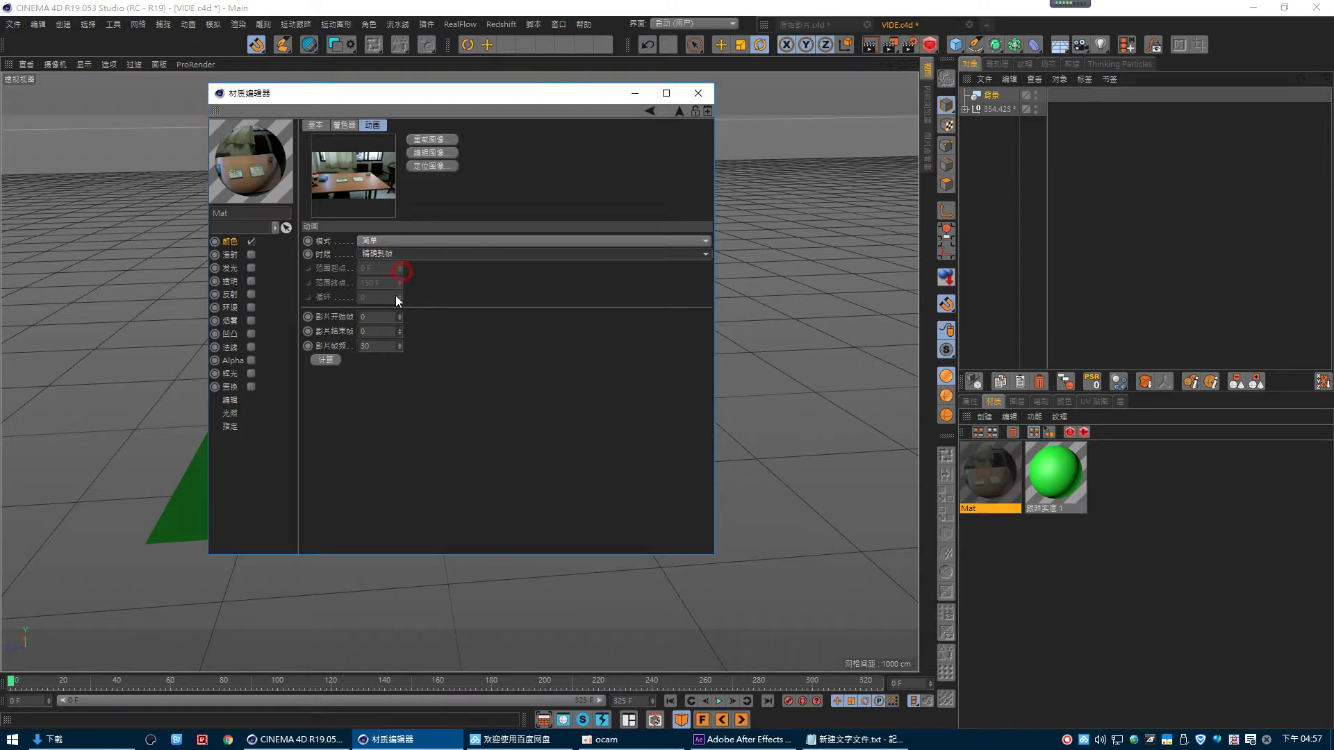
left_click(327, 360)
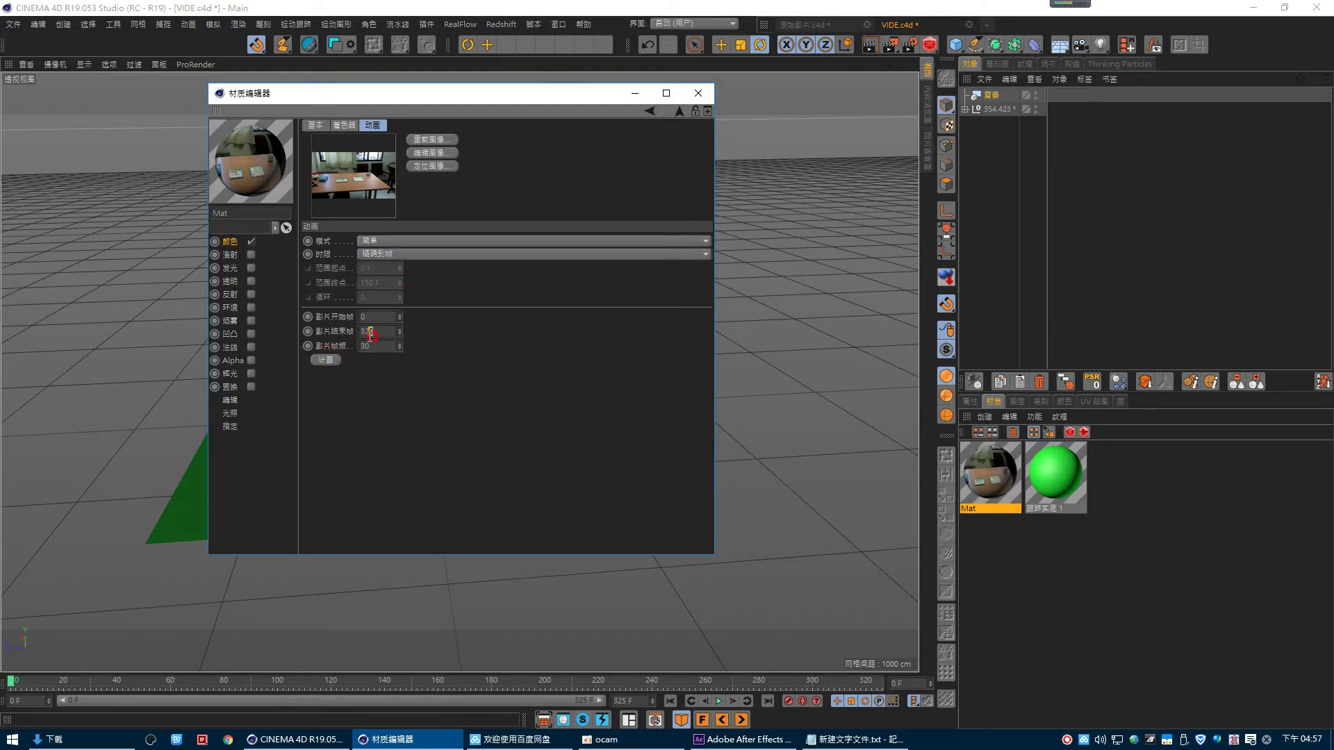
left_click(701, 94)
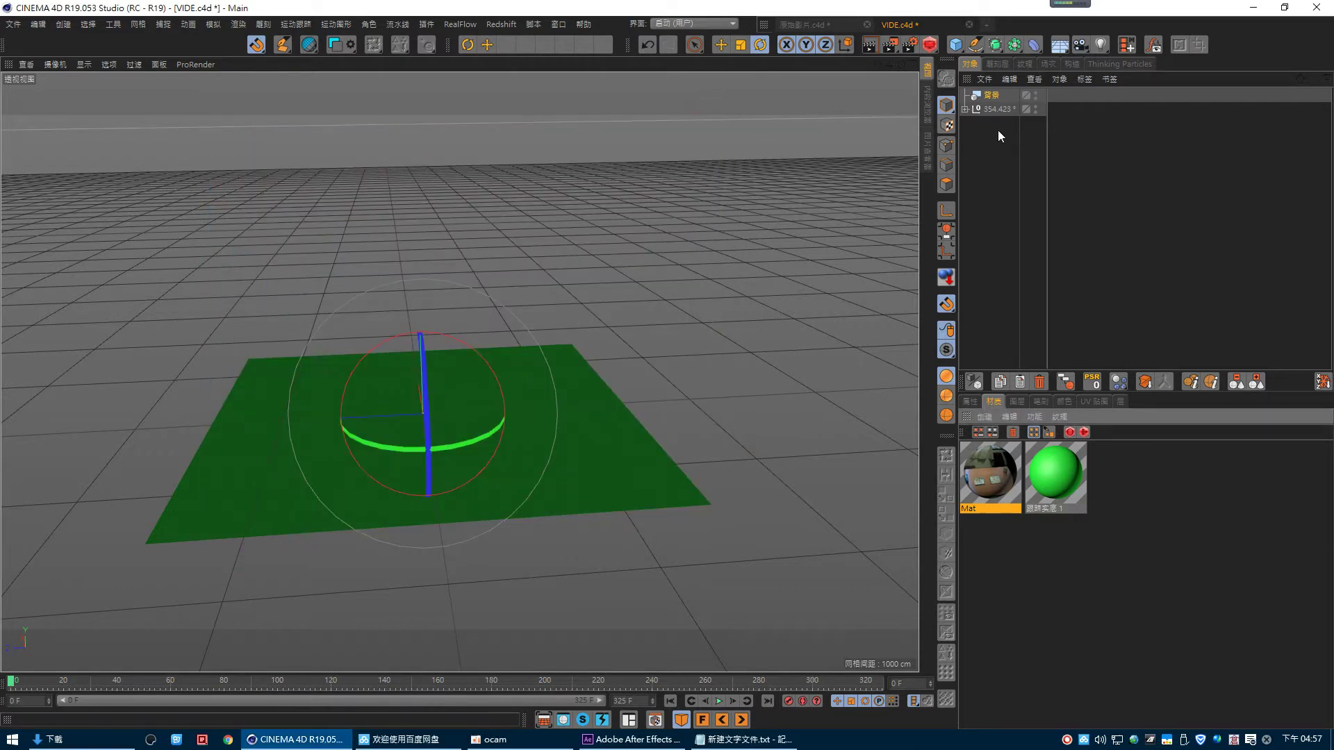
- Apply Mat to the Background, enable animated preview, and play back to check the footage
left_click_drag(1007, 131, 995, 94)
double_click(1001, 467)
left_click(229, 401)
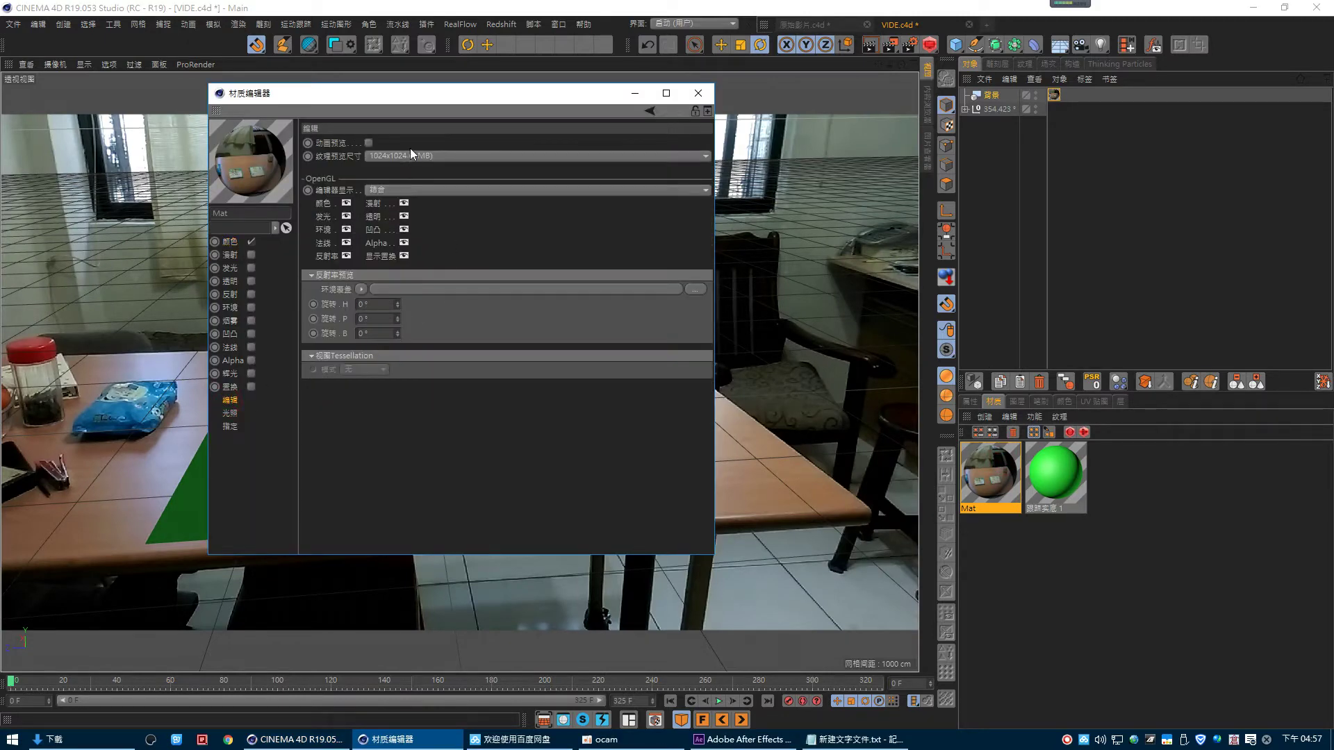
left_click(369, 143)
left_click(369, 143)
left_click_drag(389, 93, 685, 120)
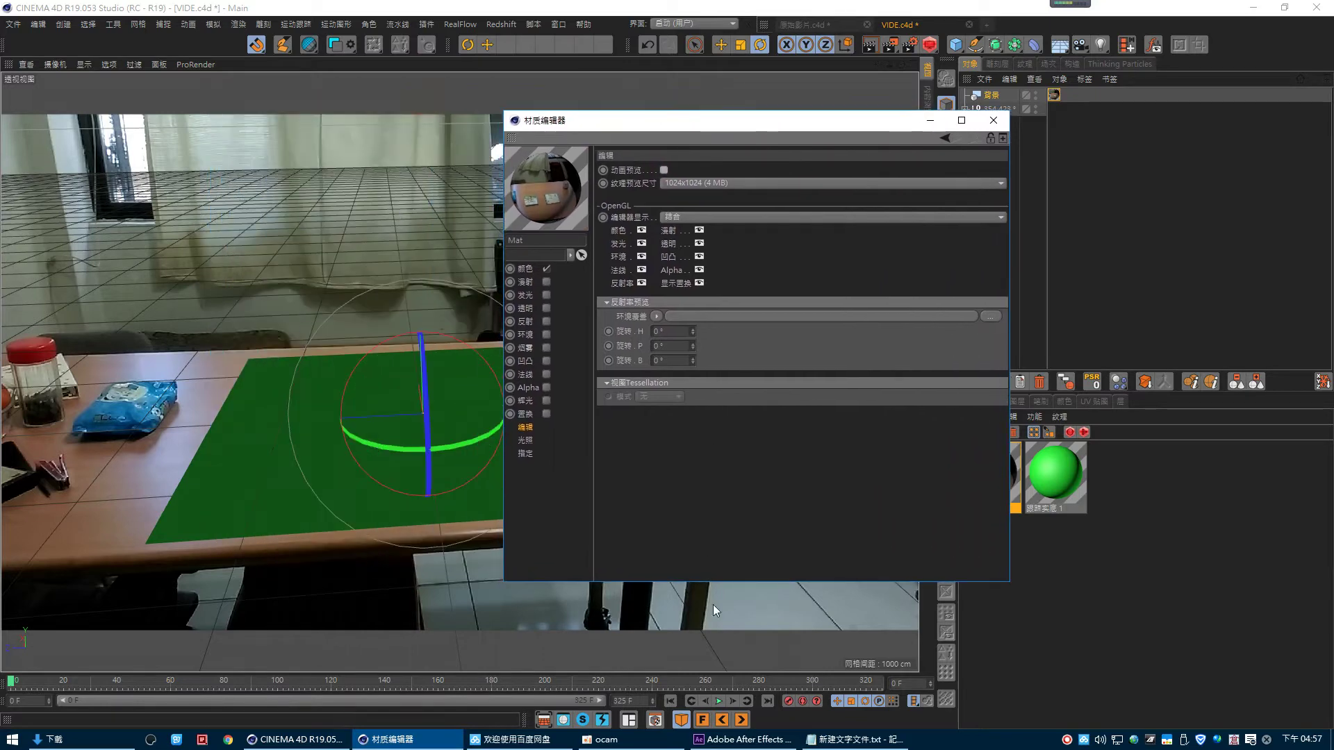
left_click(715, 703)
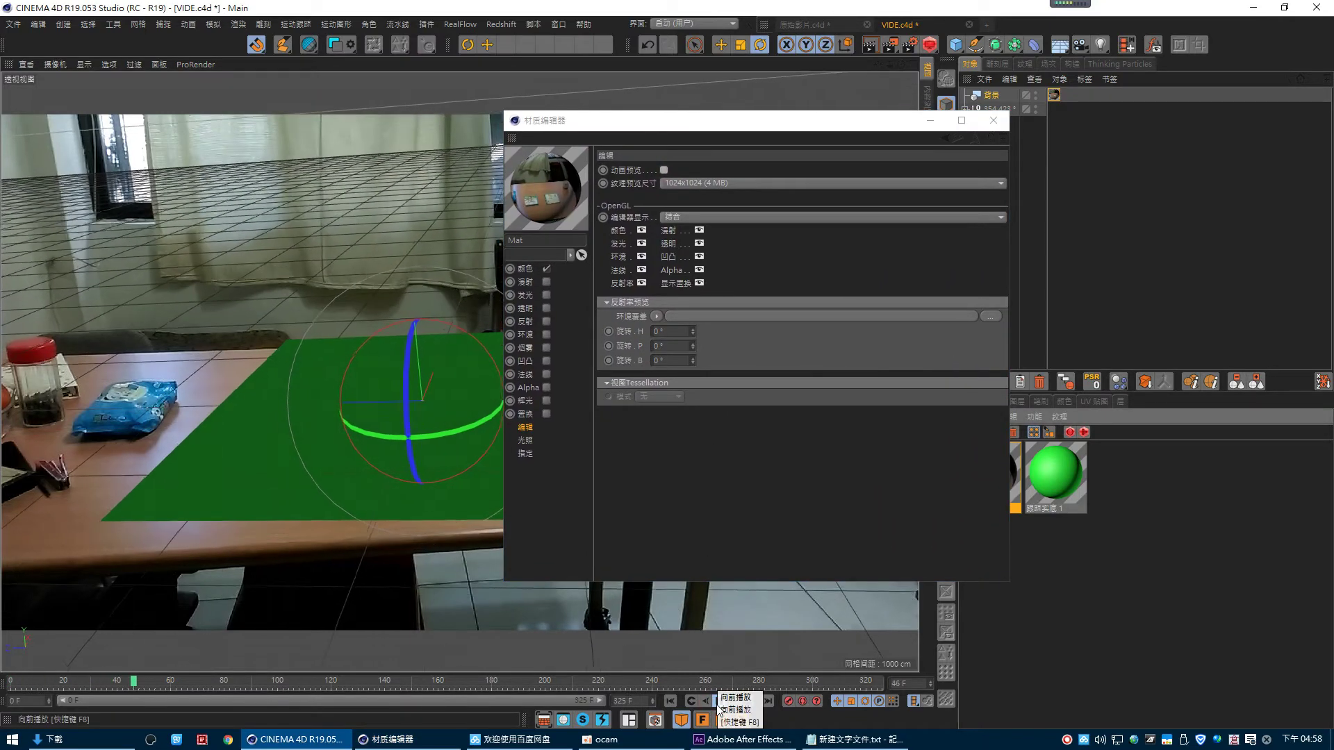
left_click(664, 170)
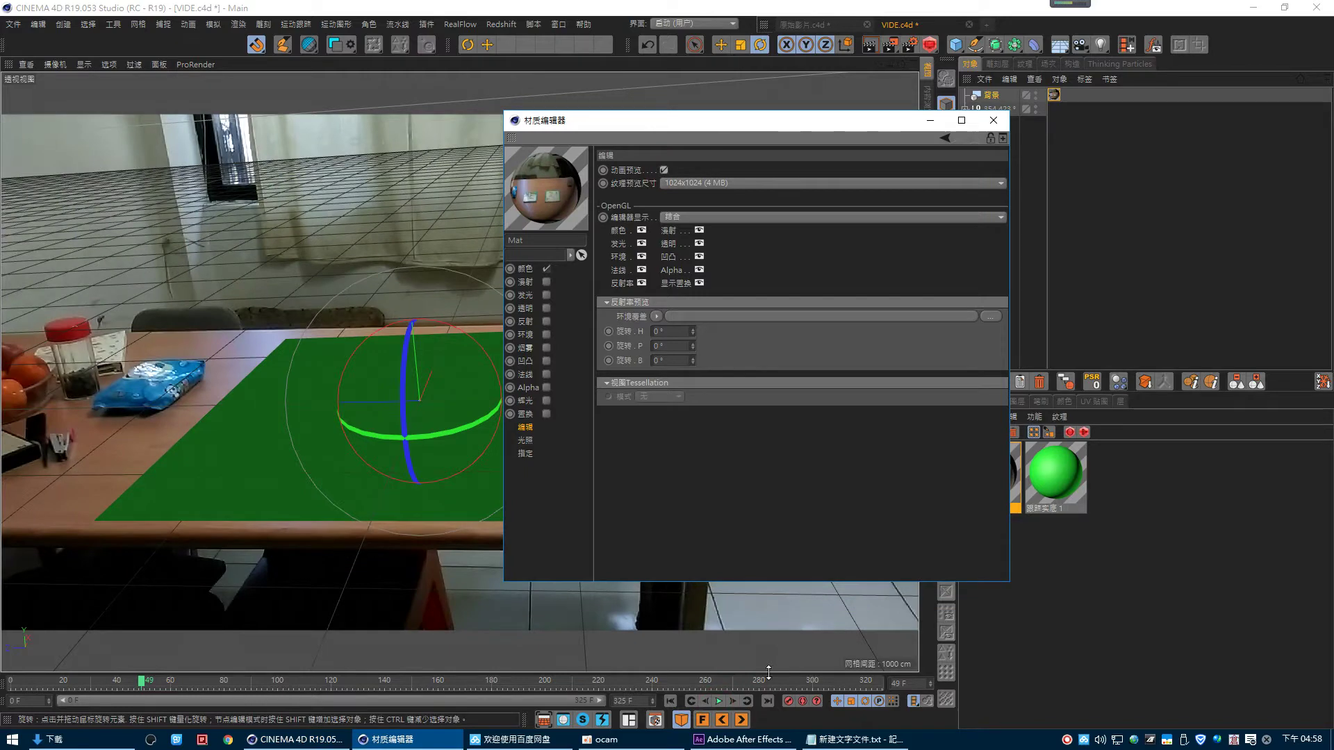
left_click(722, 700)
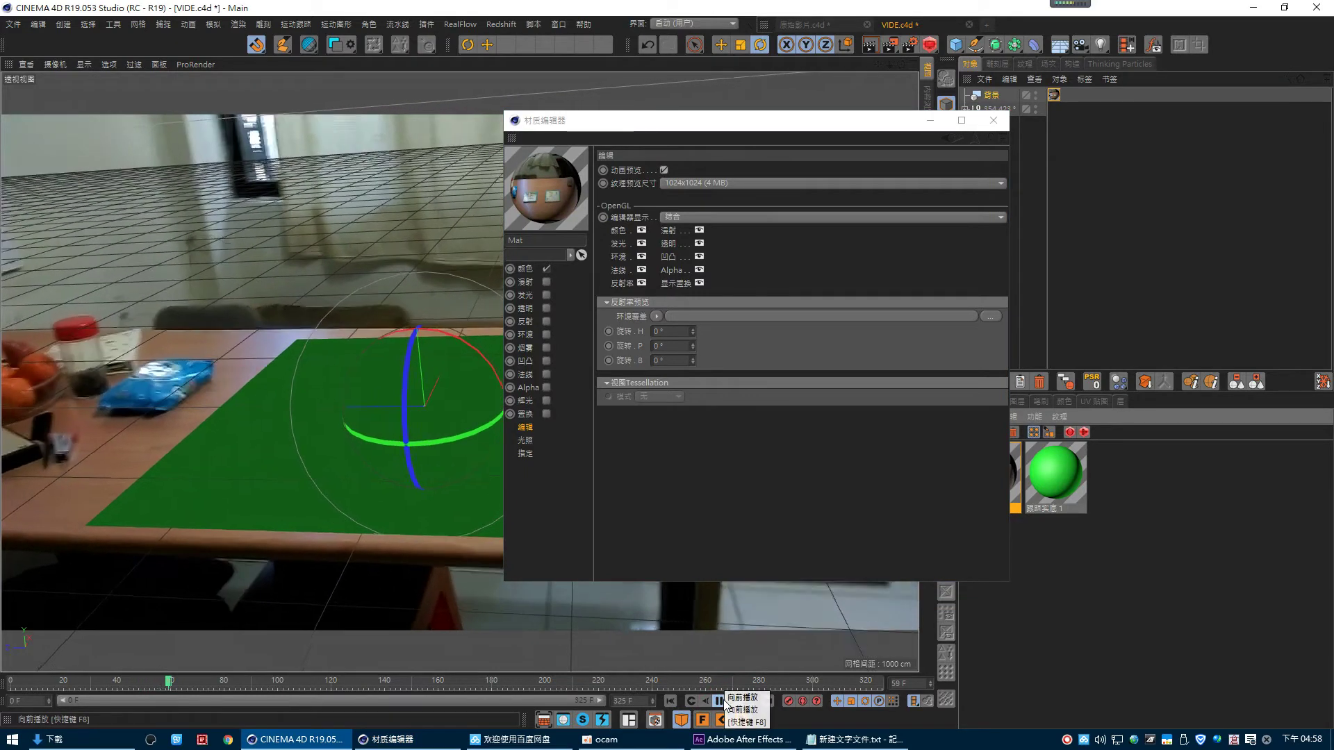
left_click(719, 701)
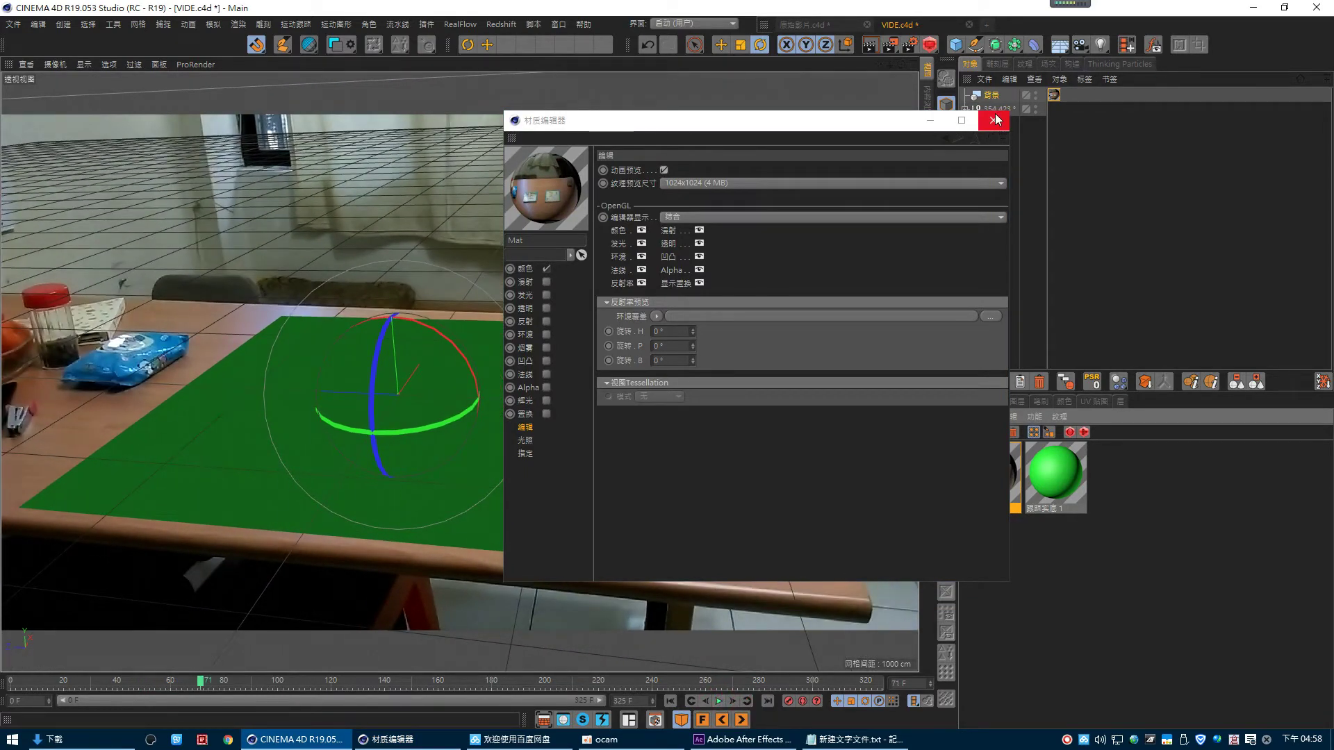
left_click(995, 120)
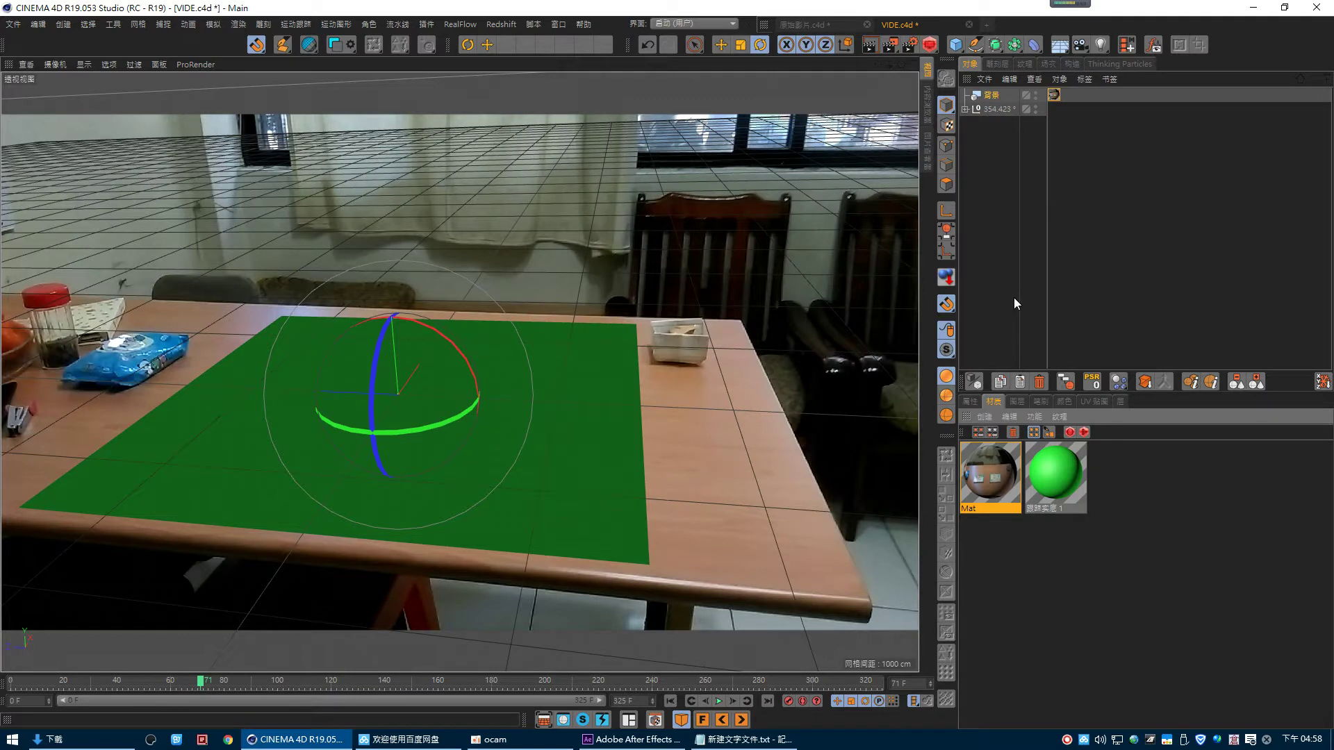
- Hide the tracked group's green plane in the viewport, undoing an accidental cube
left_click(965, 109)
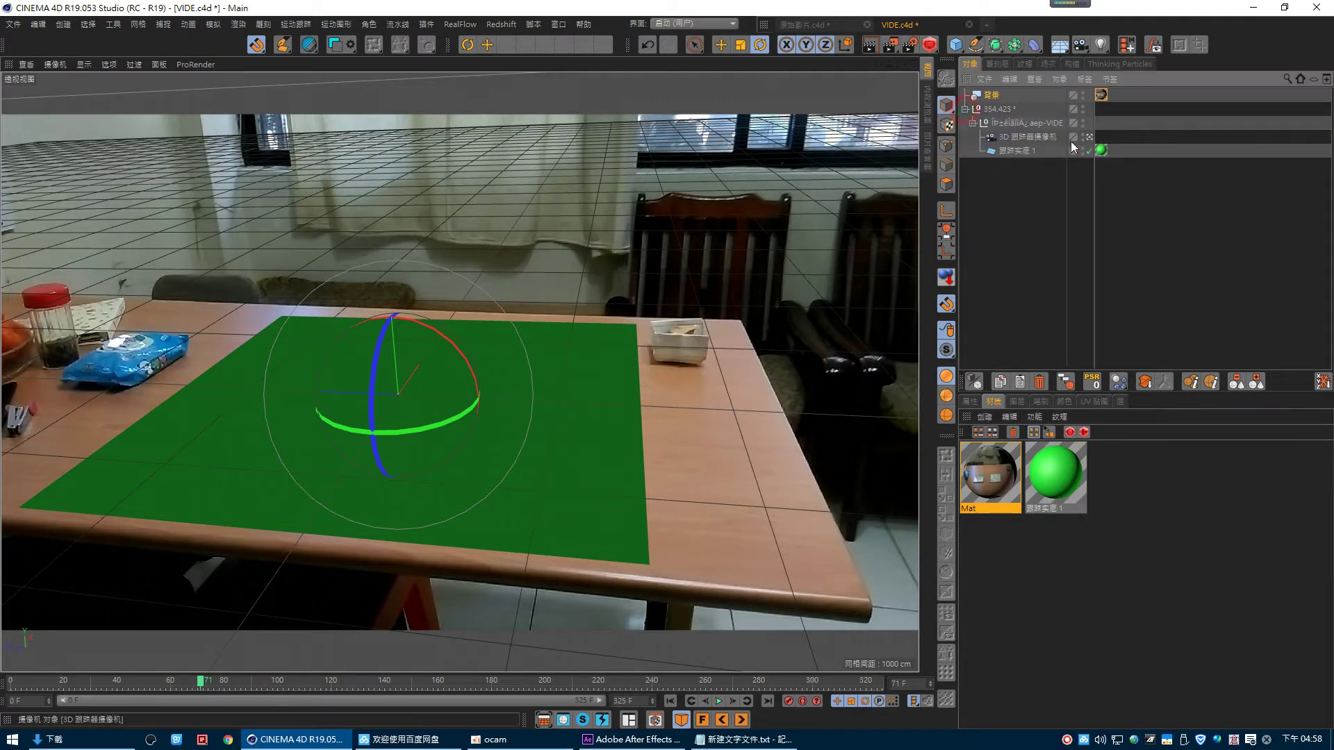
left_click(1082, 107)
left_click(965, 109)
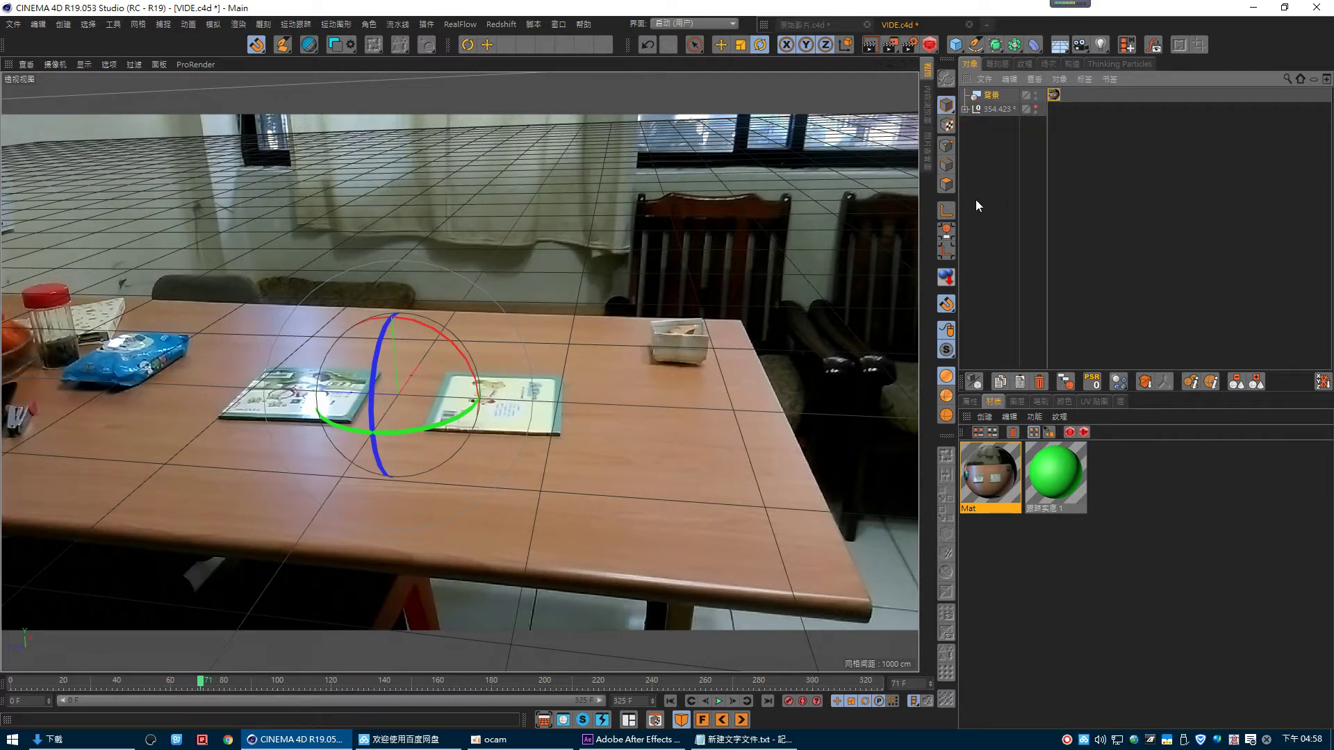
left_click(956, 46)
key("ctrl+z")
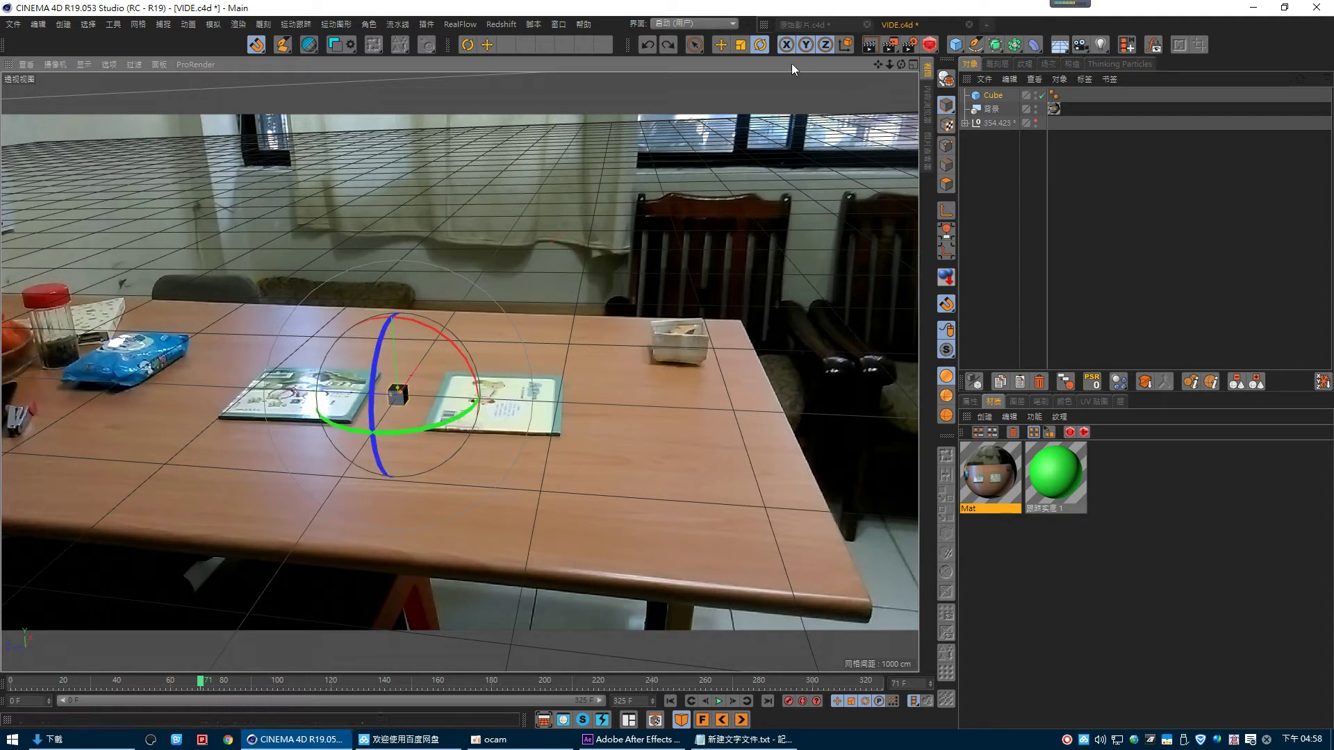
- Resize the cube with the Scale tool so it sits on the book
left_click(741, 44)
left_click_drag(673, 226, 764, 226)
left_click_drag(582, 250, 717, 239)
left_click_drag(868, 305, 652, 303)
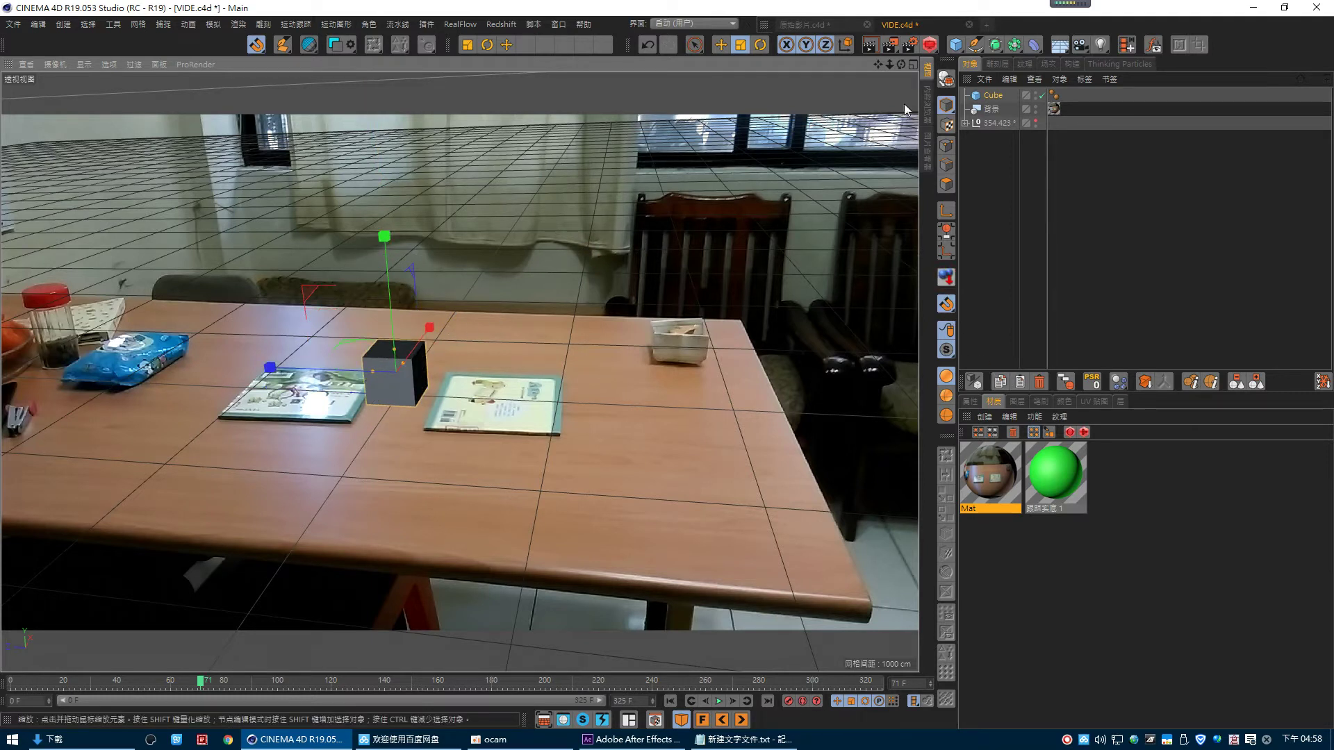
- Add a Plane and scale it past the edges of the tabletop
left_click(958, 45)
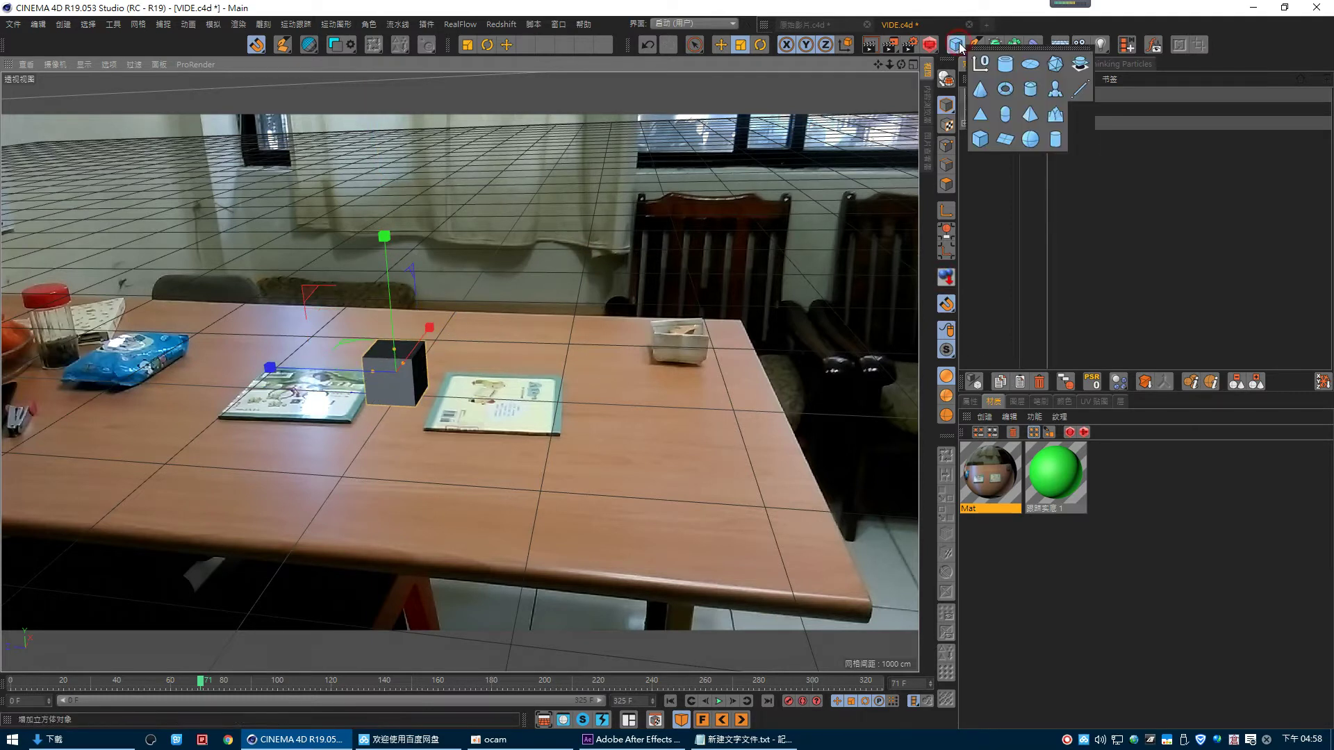
left_click(1005, 139)
left_click_drag(529, 290, 590, 282)
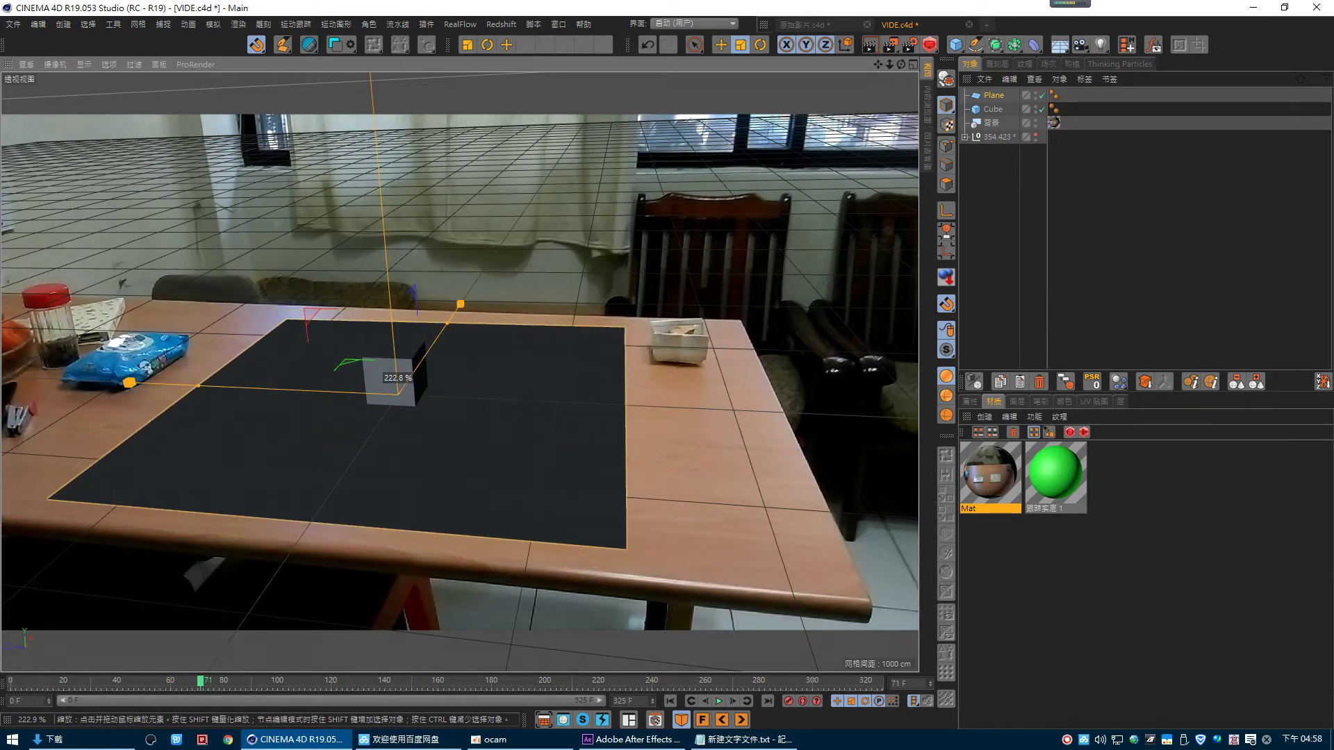
mouse_move(591, 281)
left_mouse_down()
mouse_move(629, 278)
mouse_move(536, 270)
mouse_move(348, 306)
left_mouse_up()
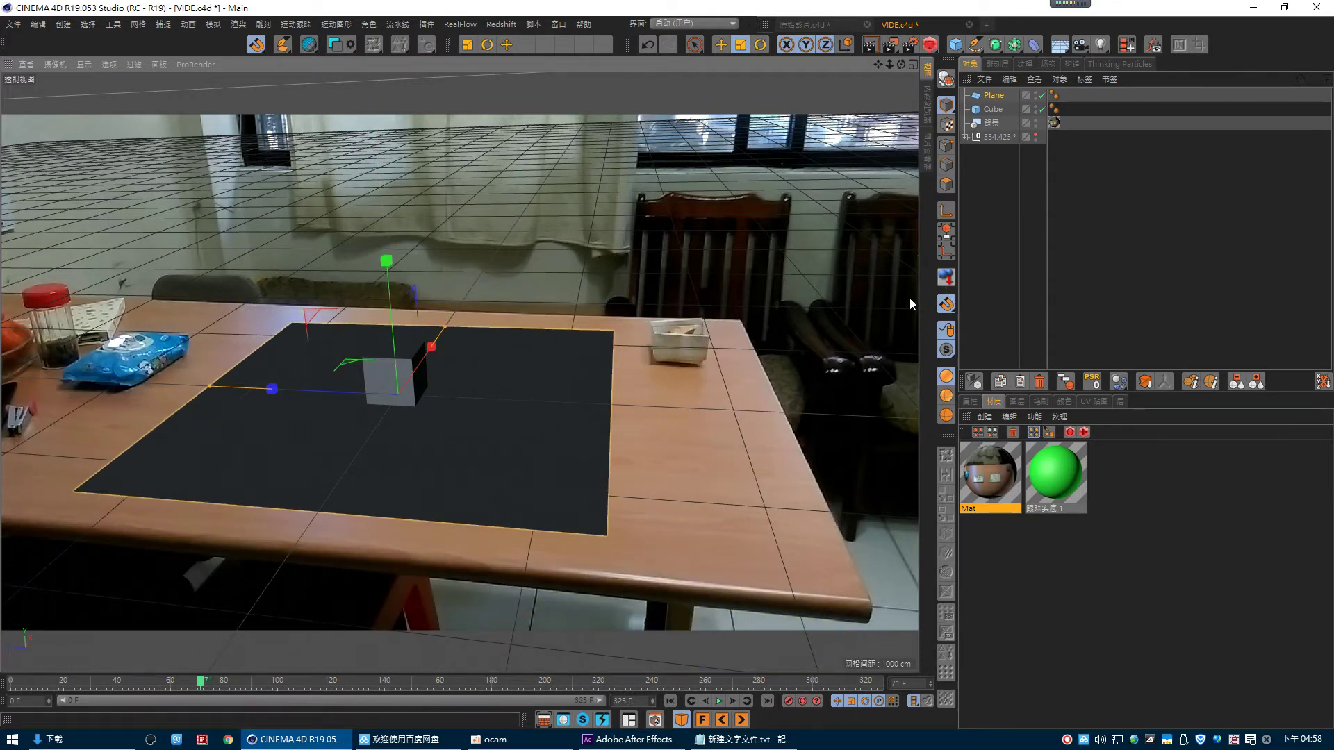
- Play the footage forward to frame 84 and deselect the plane
left_click(720, 701)
left_click(722, 703)
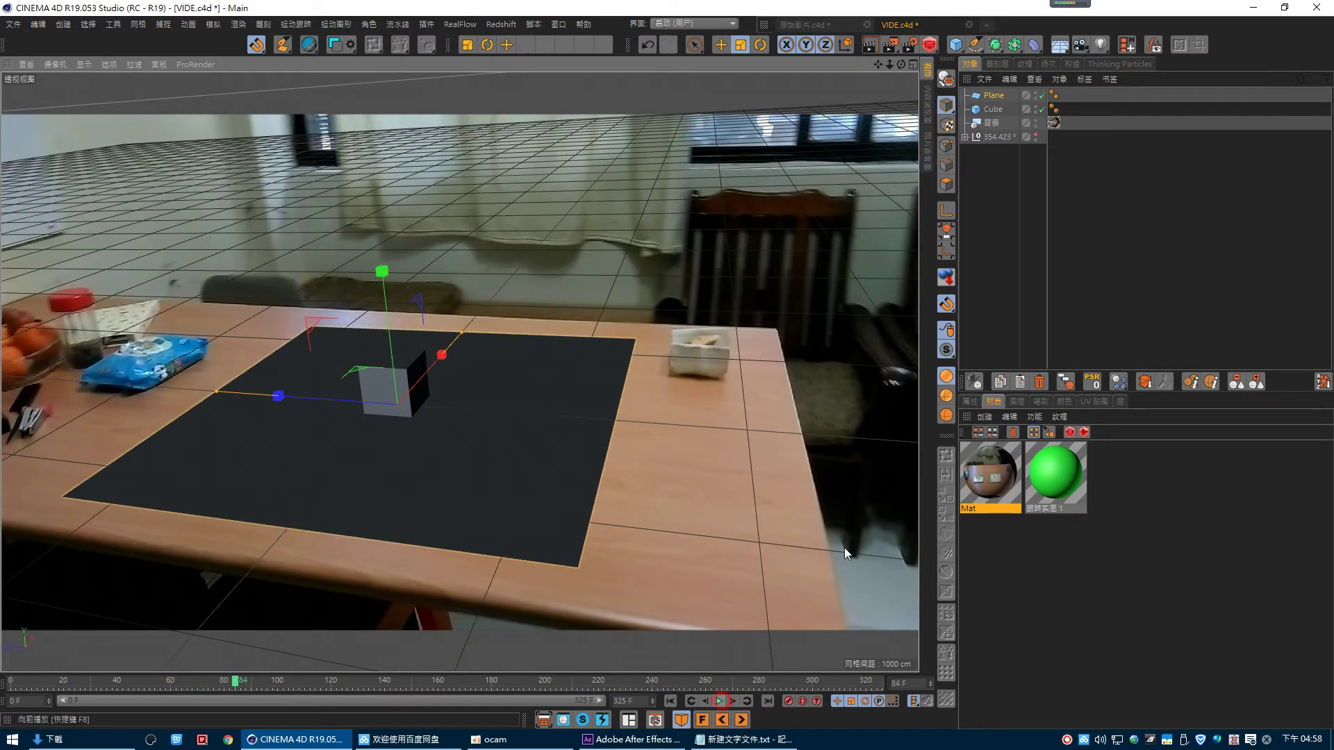
left_click(1004, 202)
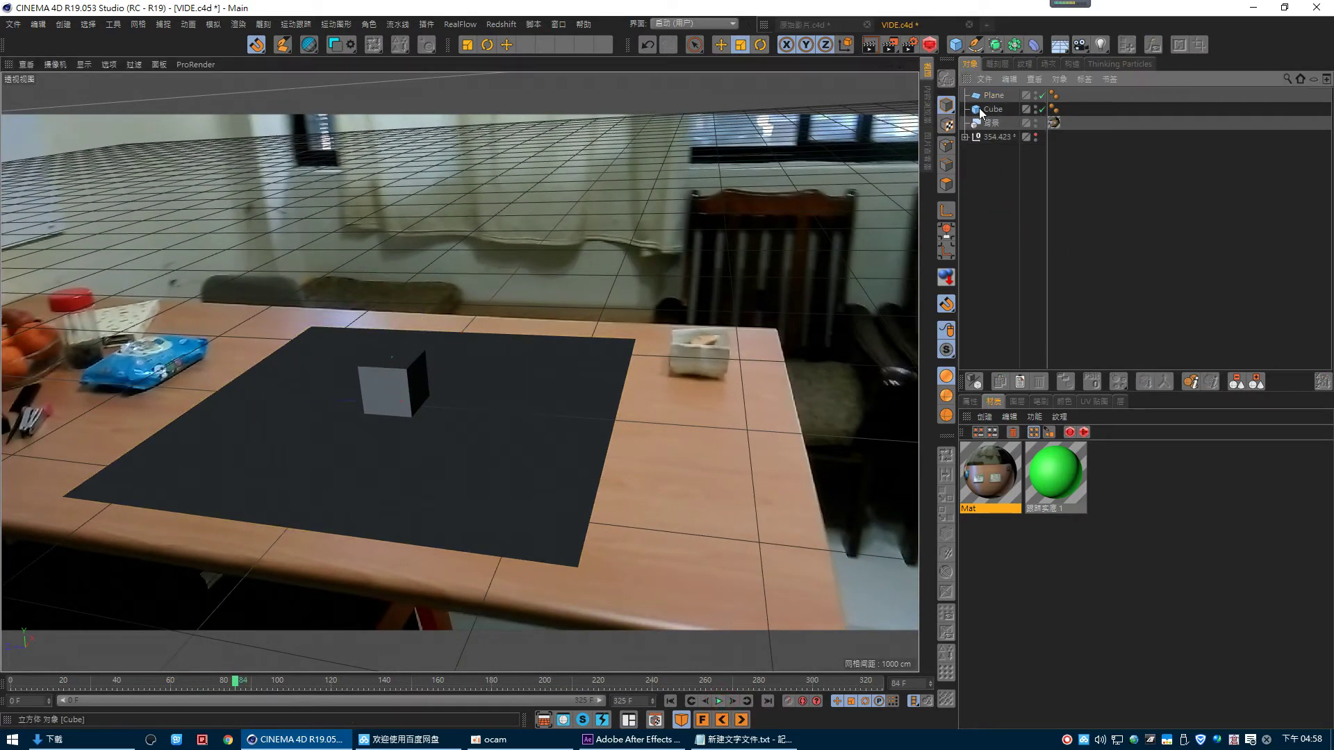
- Add a Light and raise it on Y above the cube
left_click(958, 47)
left_click(994, 198)
left_click(1101, 46)
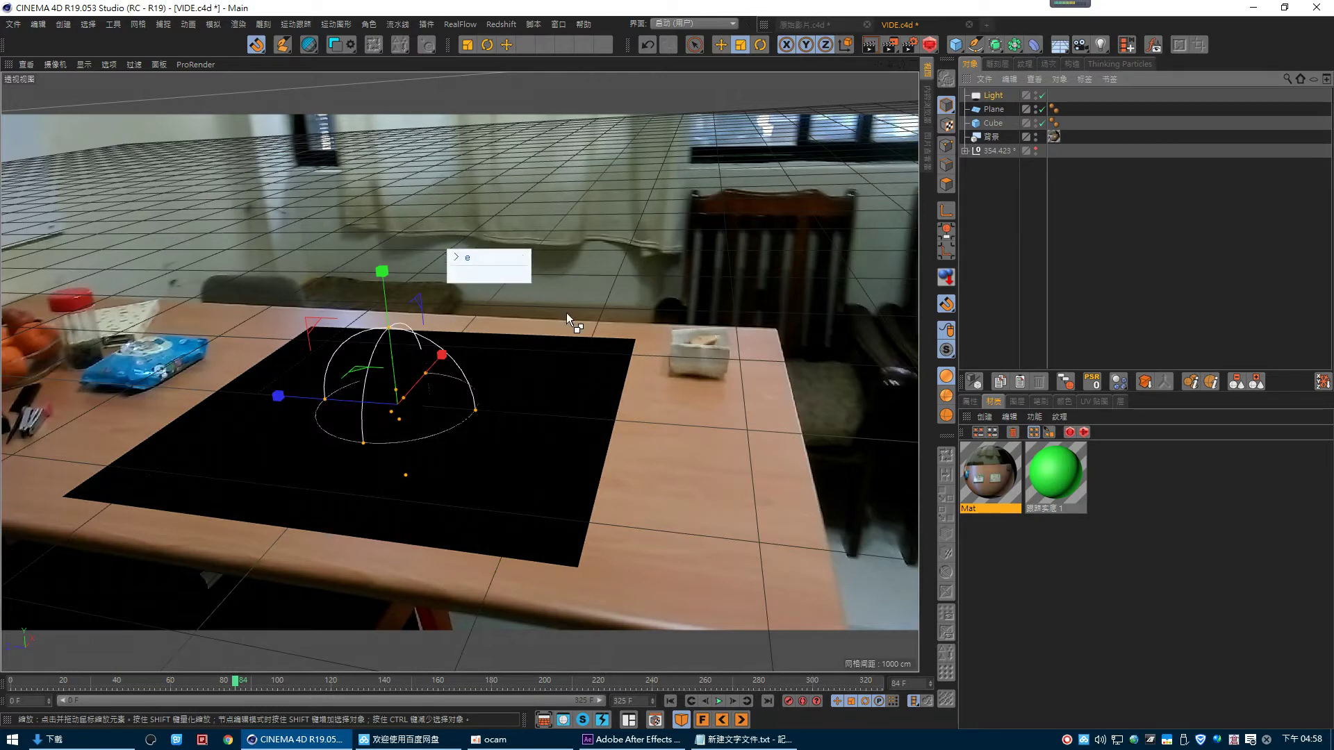
left_click_drag(382, 271, 378, 160)
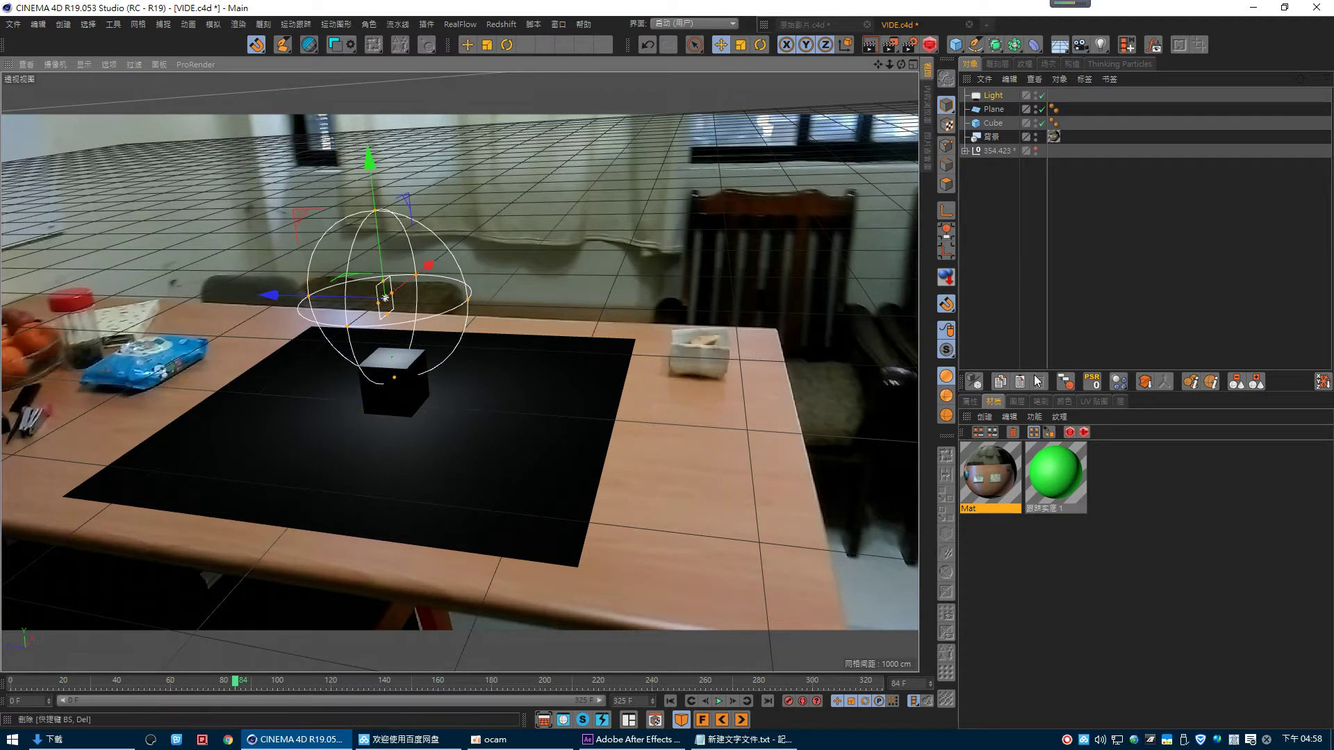
- Set the light's General Shadow type to Shadow Maps (Soft)
left_click(970, 402)
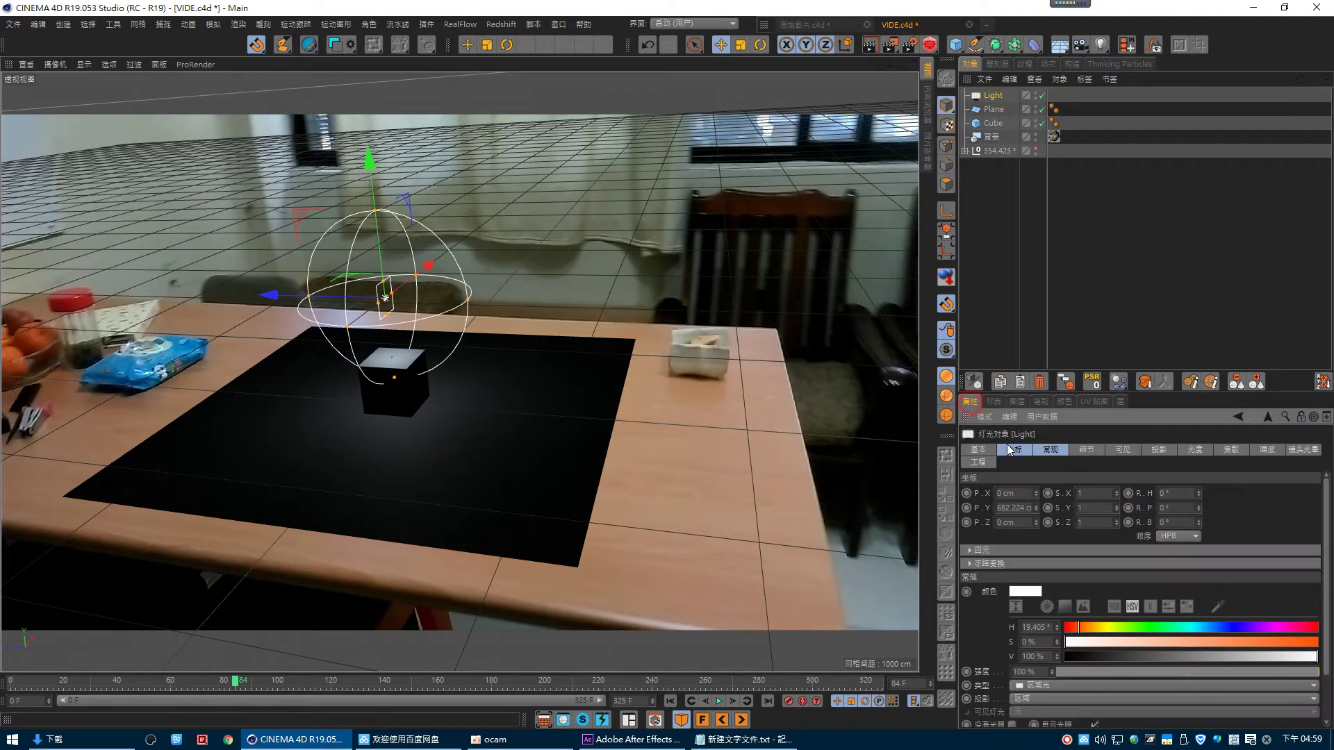
left_click(1051, 450)
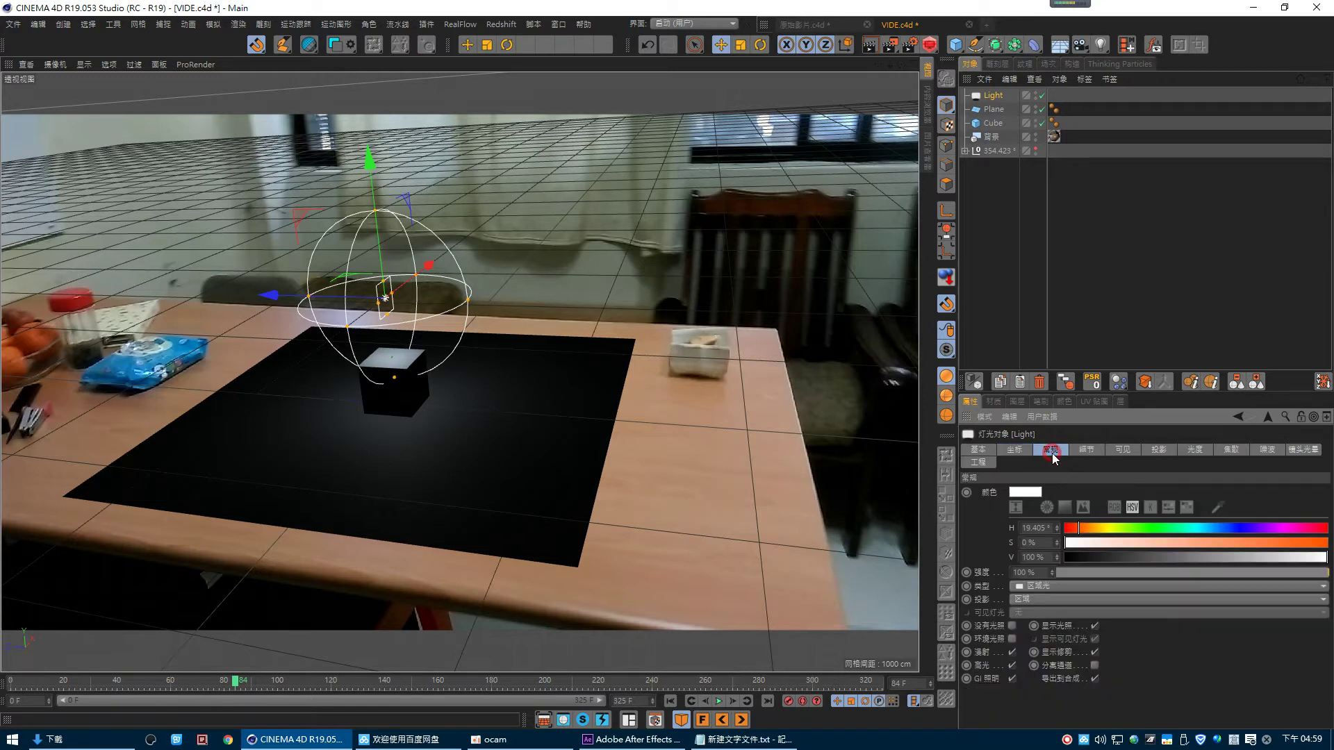
left_click(1046, 598)
left_click(1040, 629)
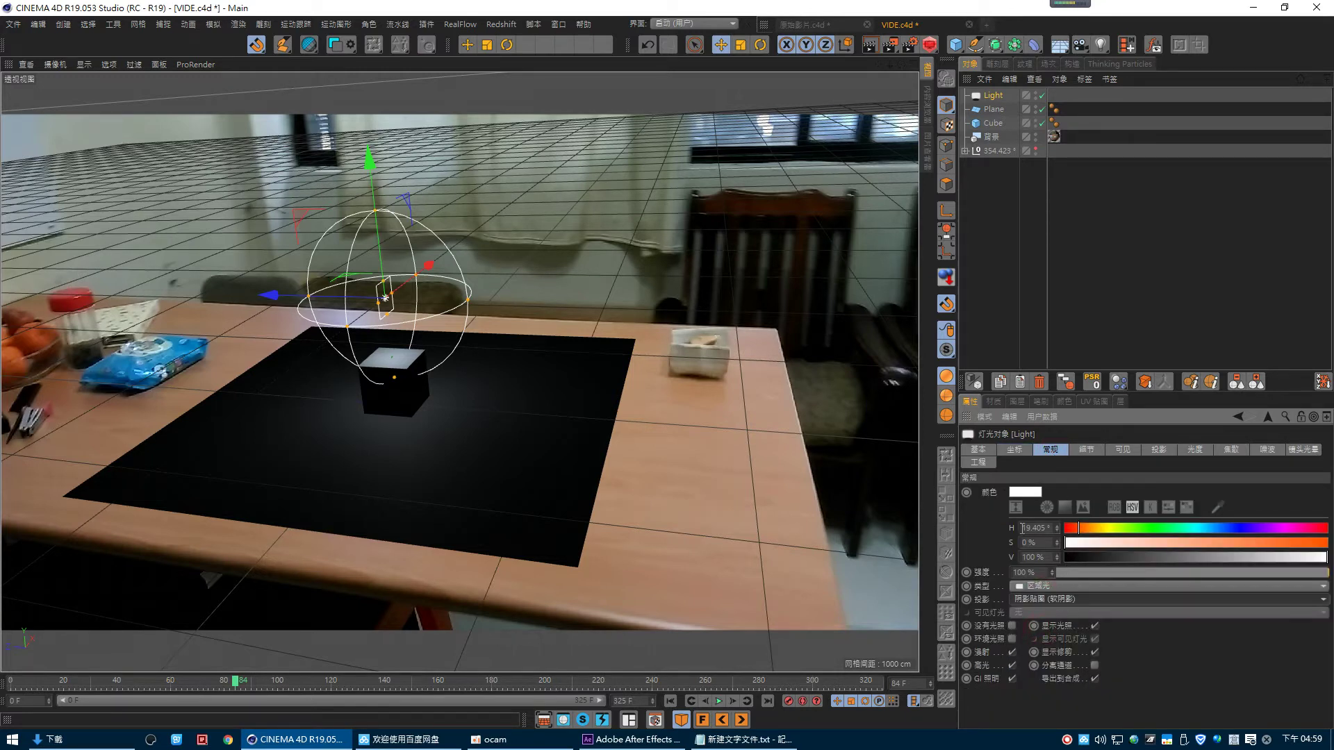
left_click(737, 47)
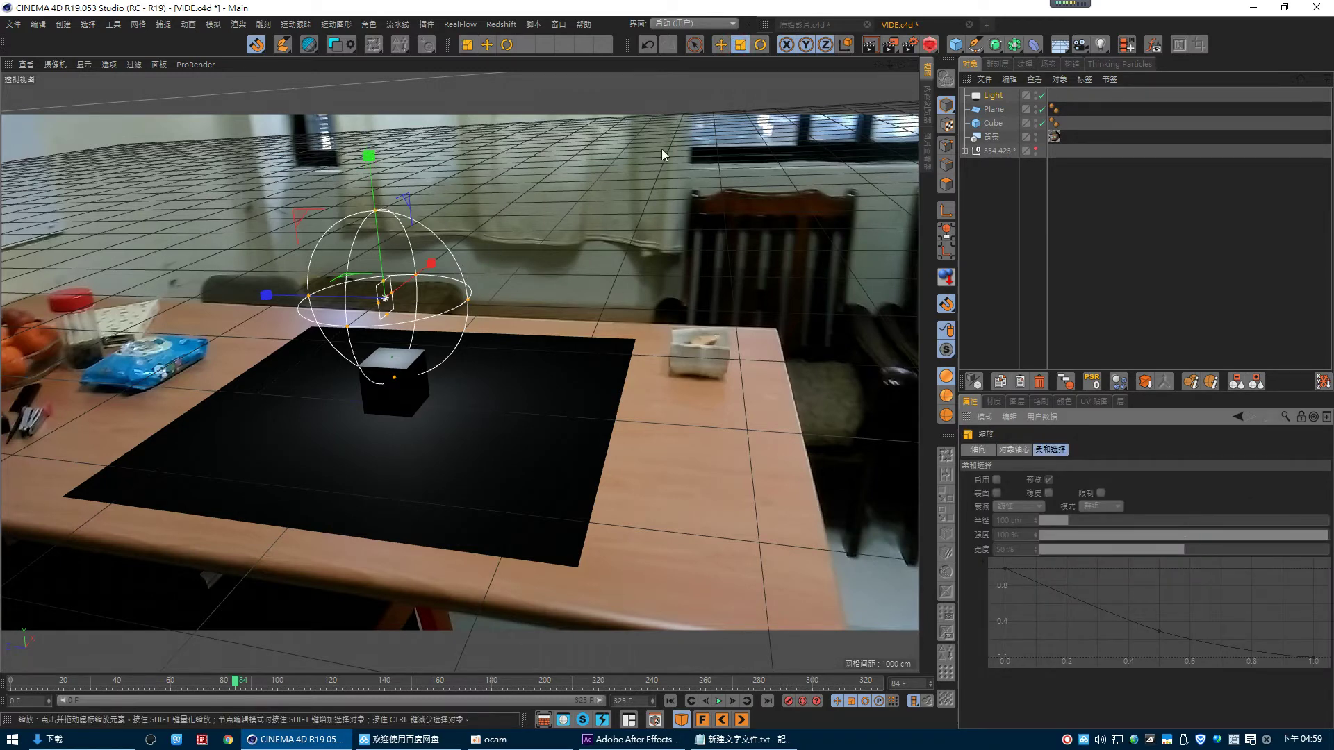
- Rotate the light by -80 degrees
left_click(760, 45)
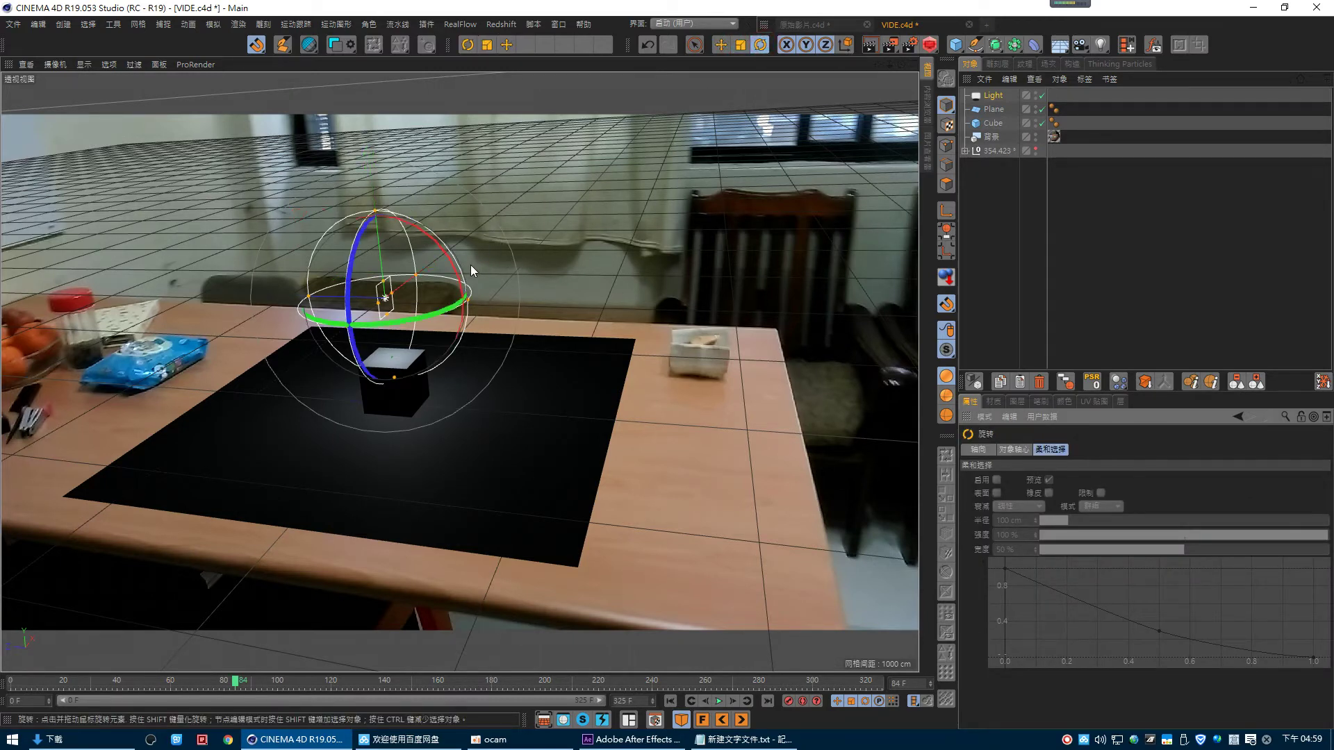
left_click_drag(467, 271, 369, 223)
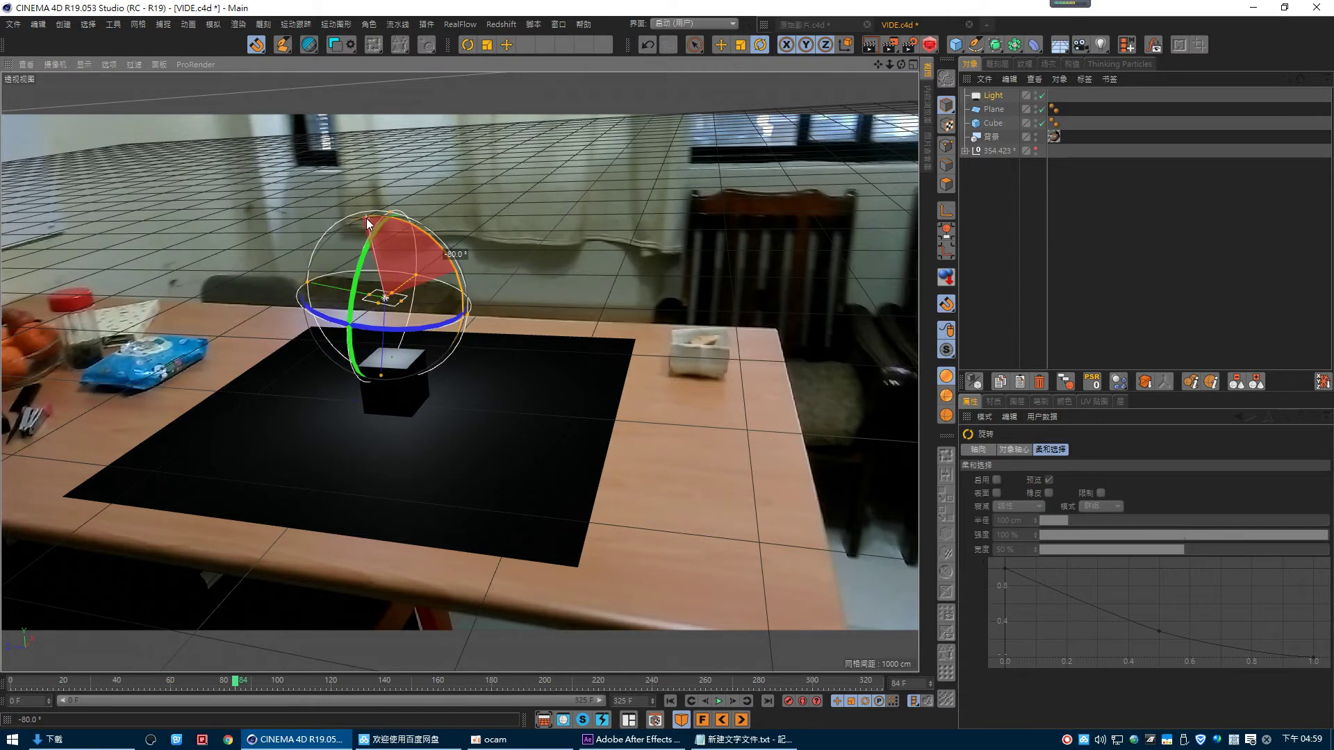
left_click_drag(368, 222, 360, 219)
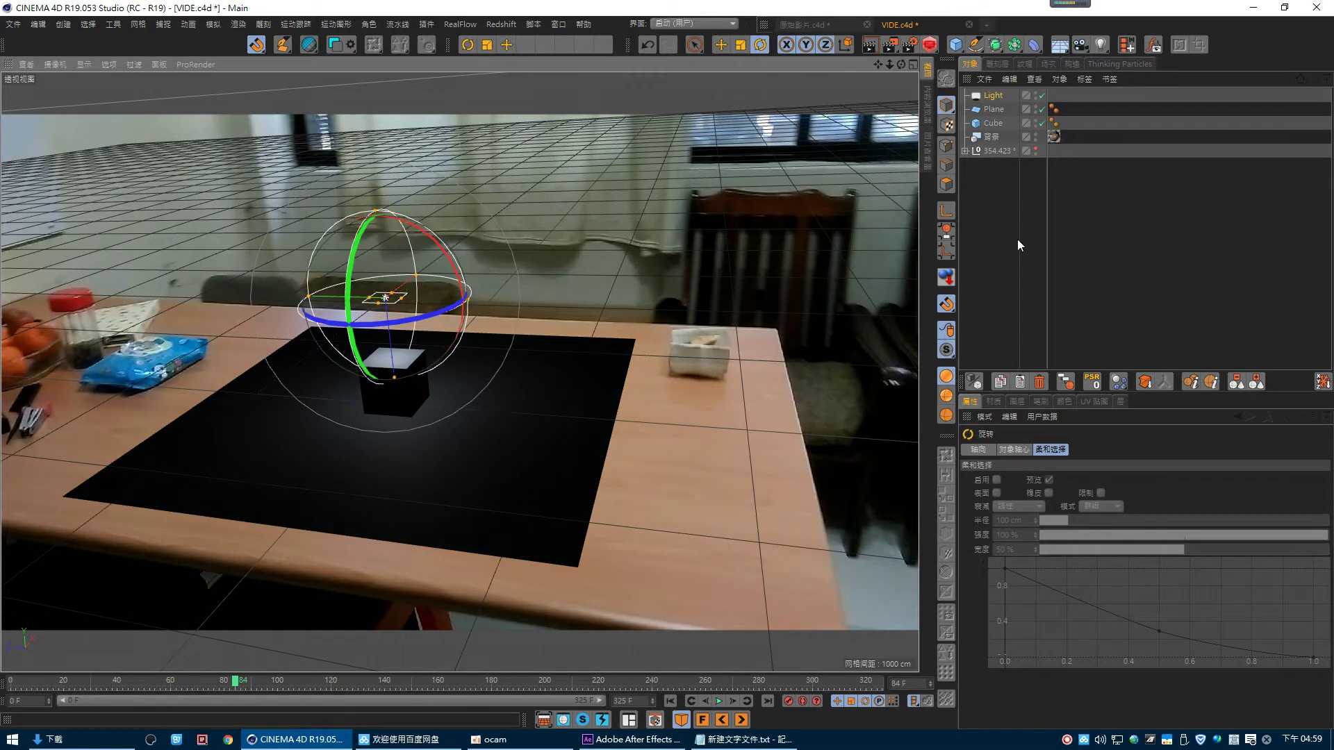
- Set the light's Details Falloff to None
left_click(993, 96)
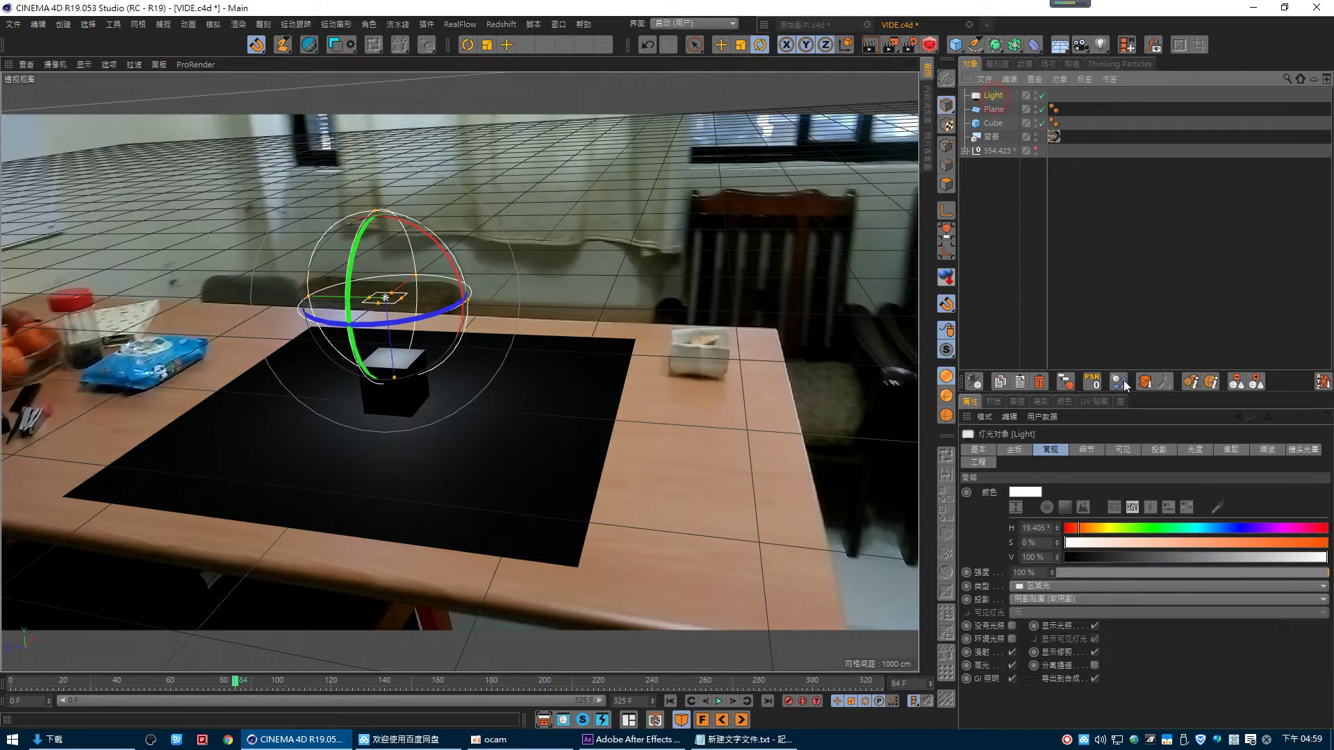
left_click(1086, 450)
left_click(1120, 450)
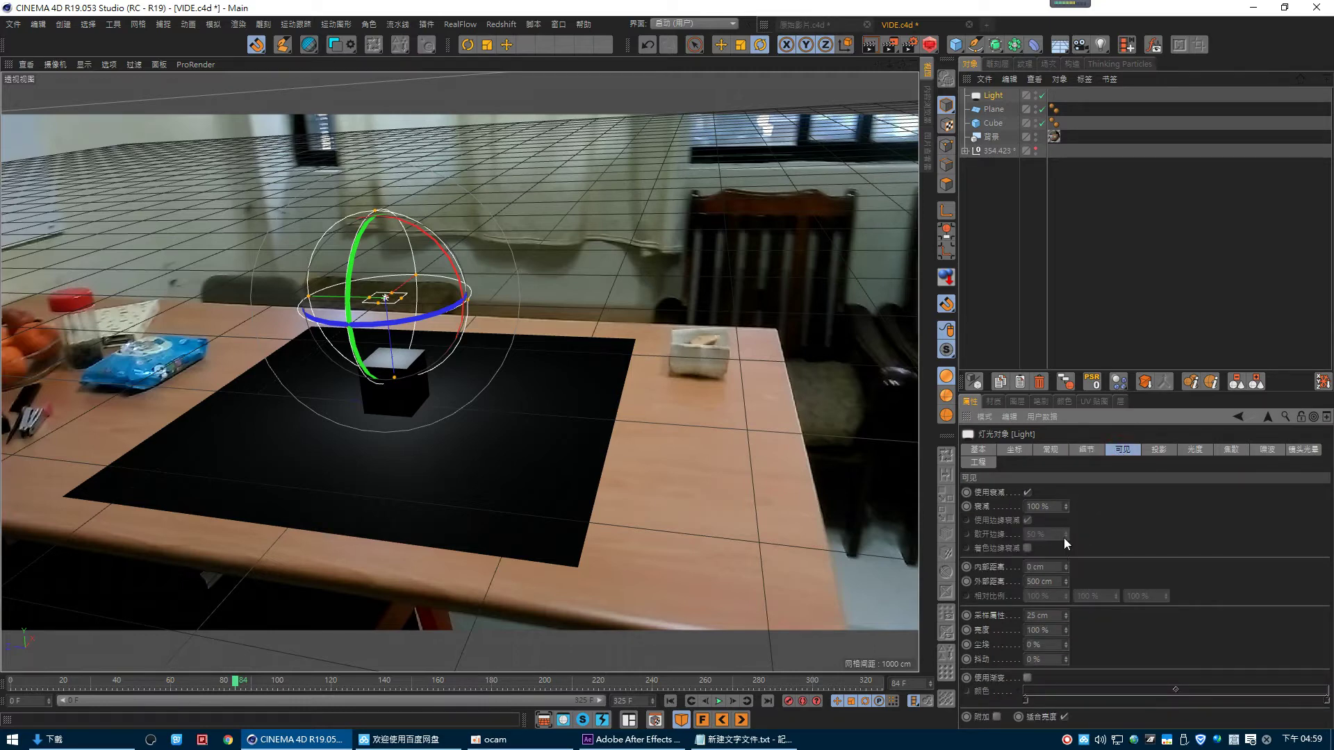
left_click(1063, 451)
left_click(1091, 448)
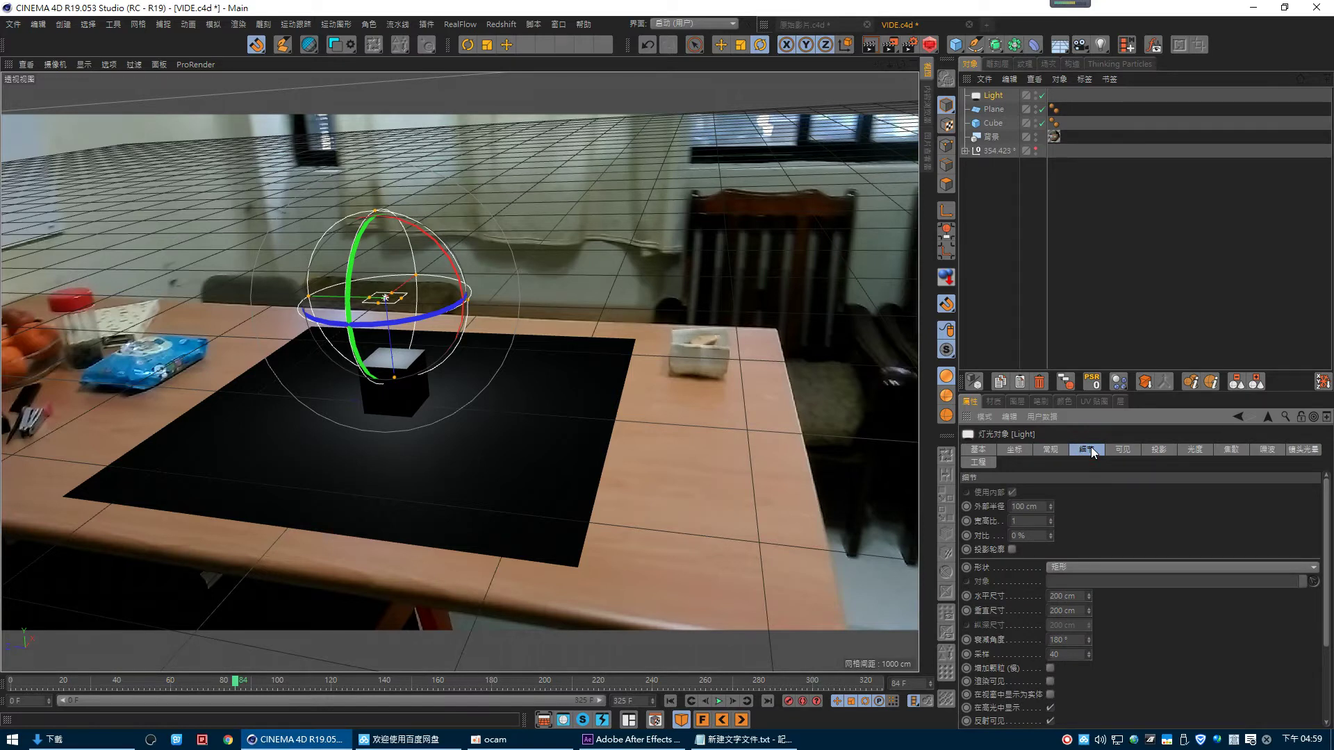
left_click(1130, 451)
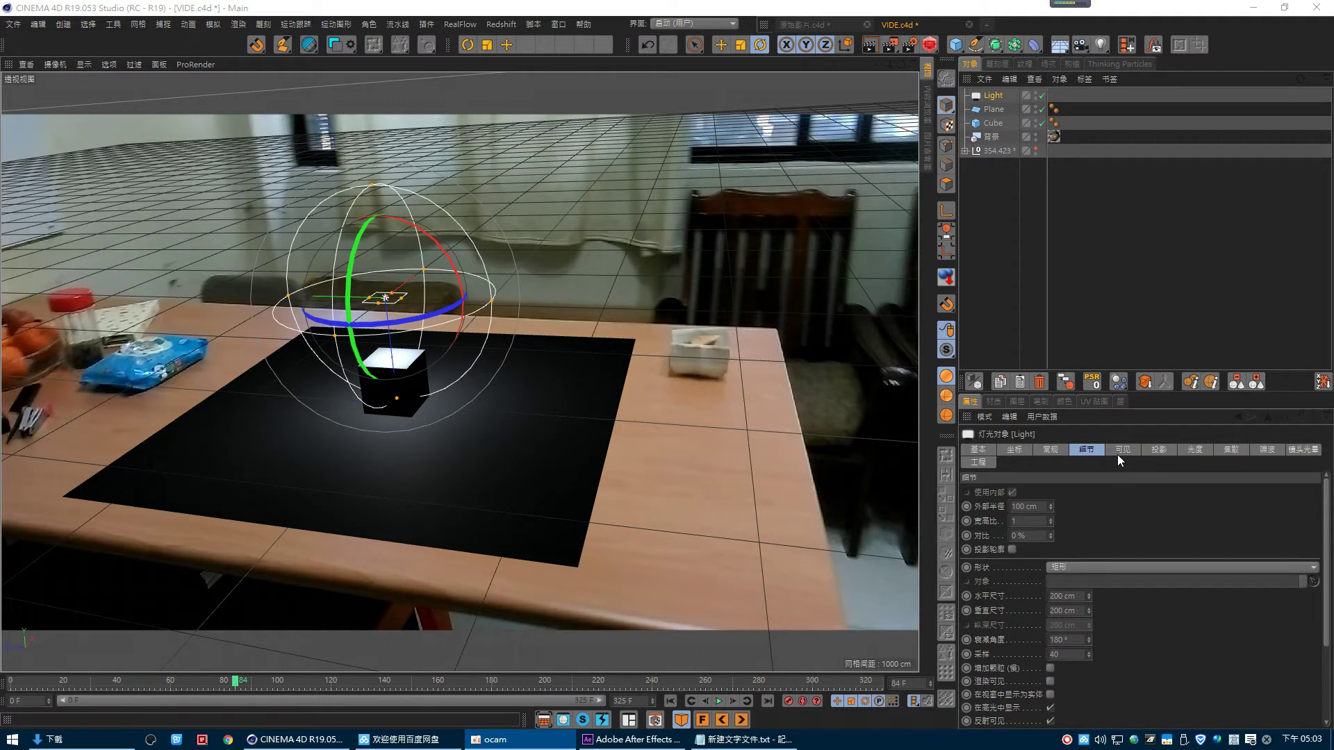
left_click(1089, 451)
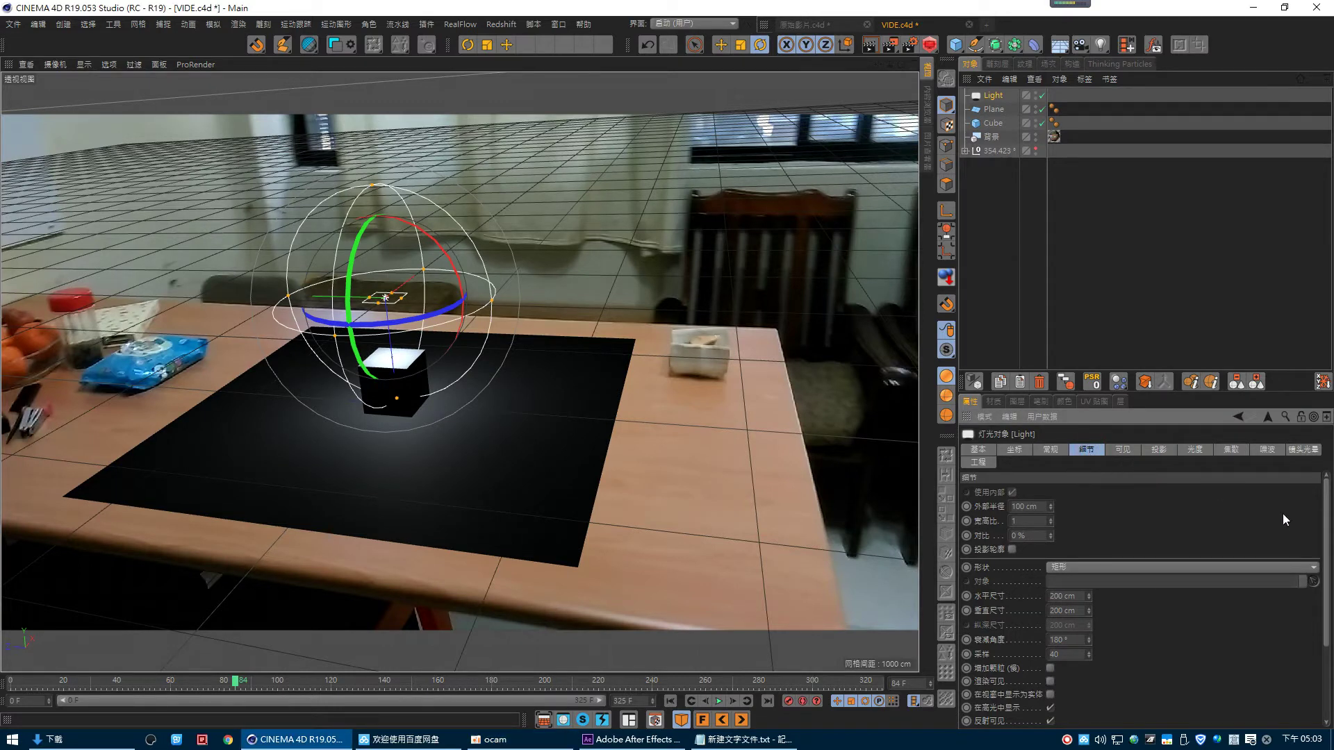
scroll(1324, 539, "down", 3)
left_click(1039, 645)
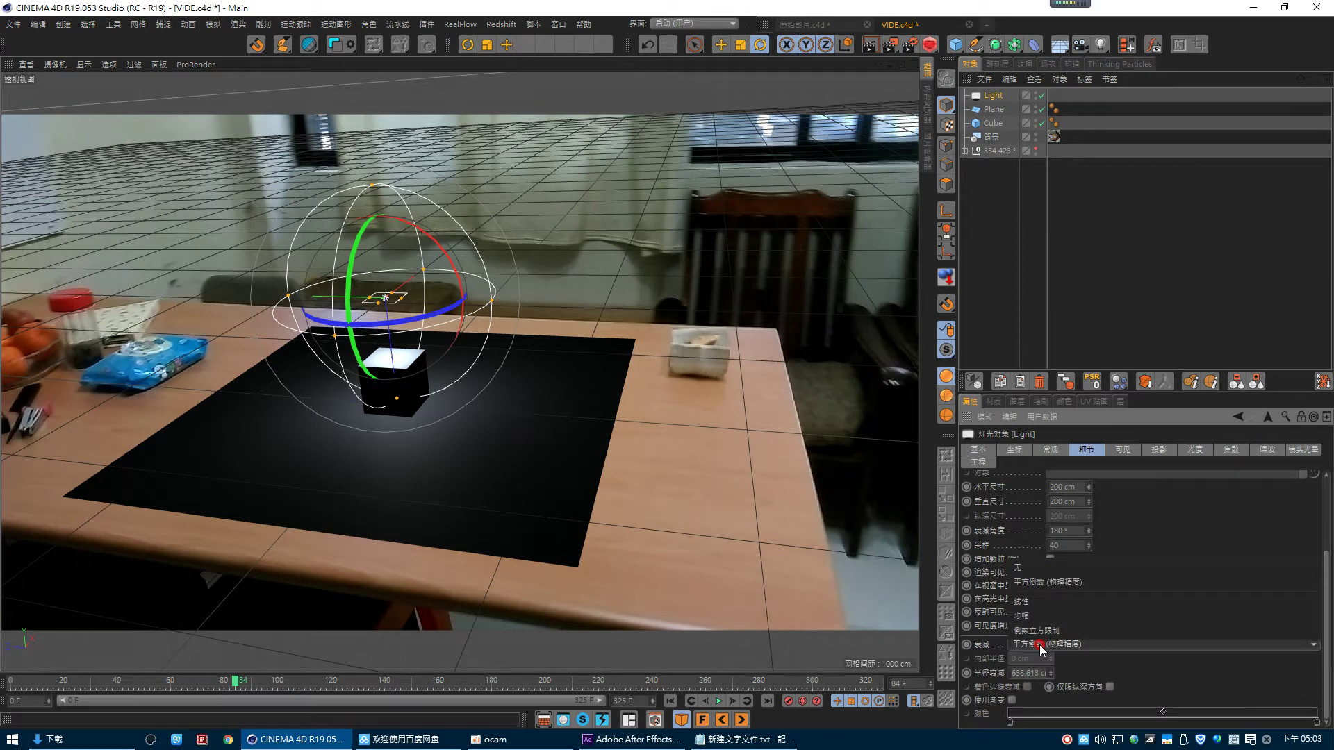
left_click(1023, 569)
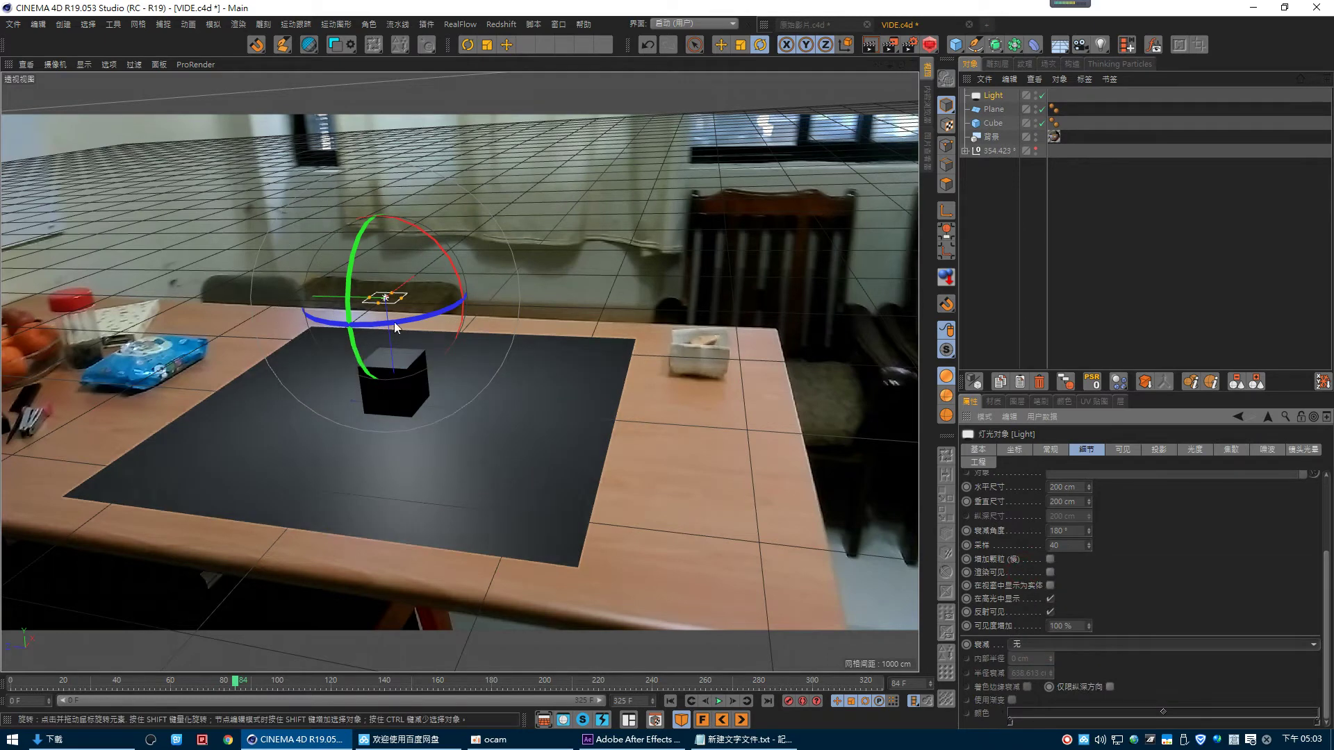
- Enlarge the area light to 1264.233 by 995.236 cm and view through the tracked camera
left_click_drag(398, 299, 465, 318)
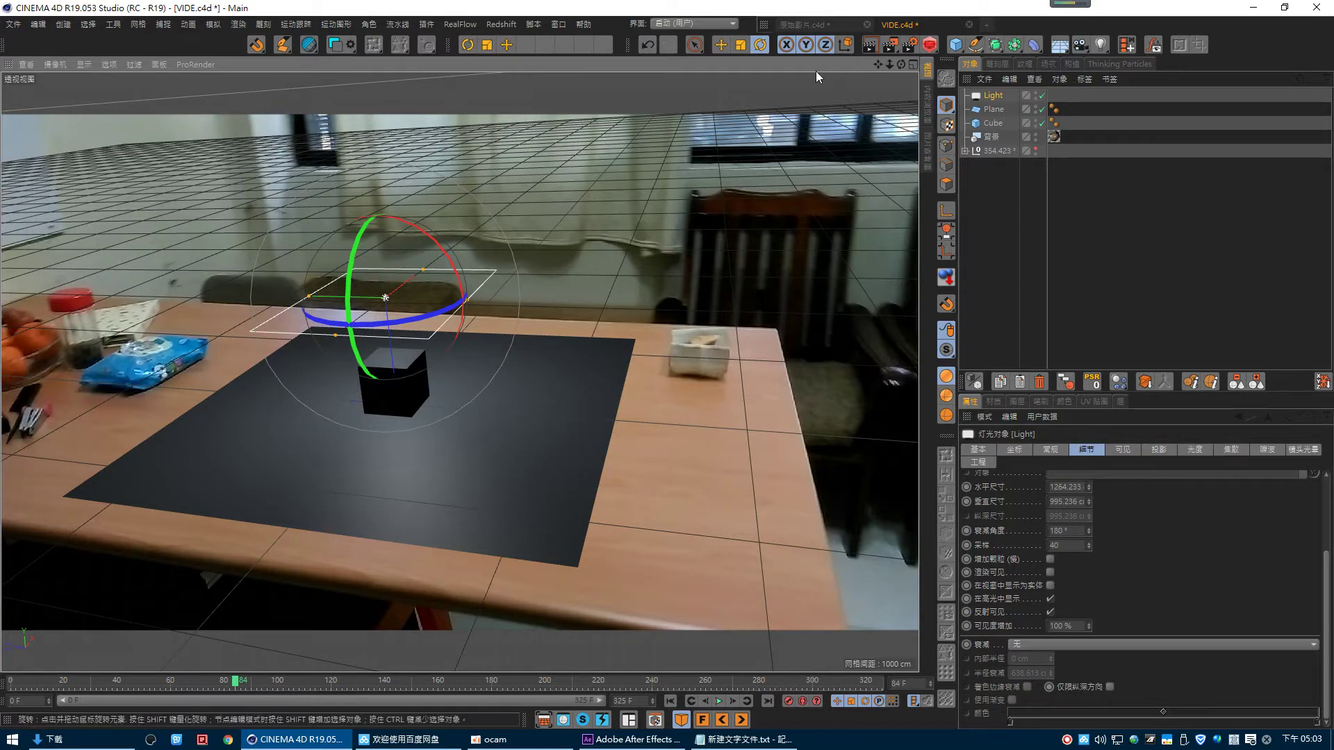
left_click(965, 150)
left_click(1089, 179)
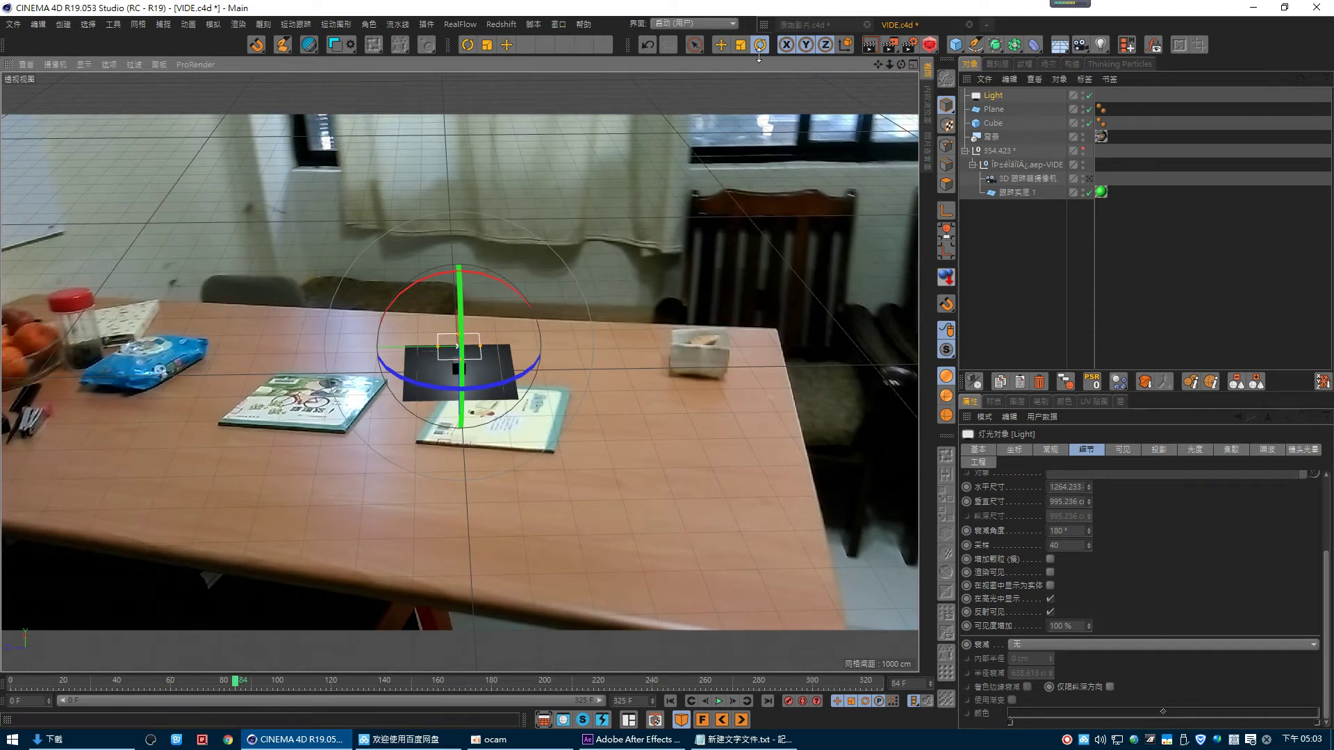
- Move the light high above the table and shift it sideways
key("e")
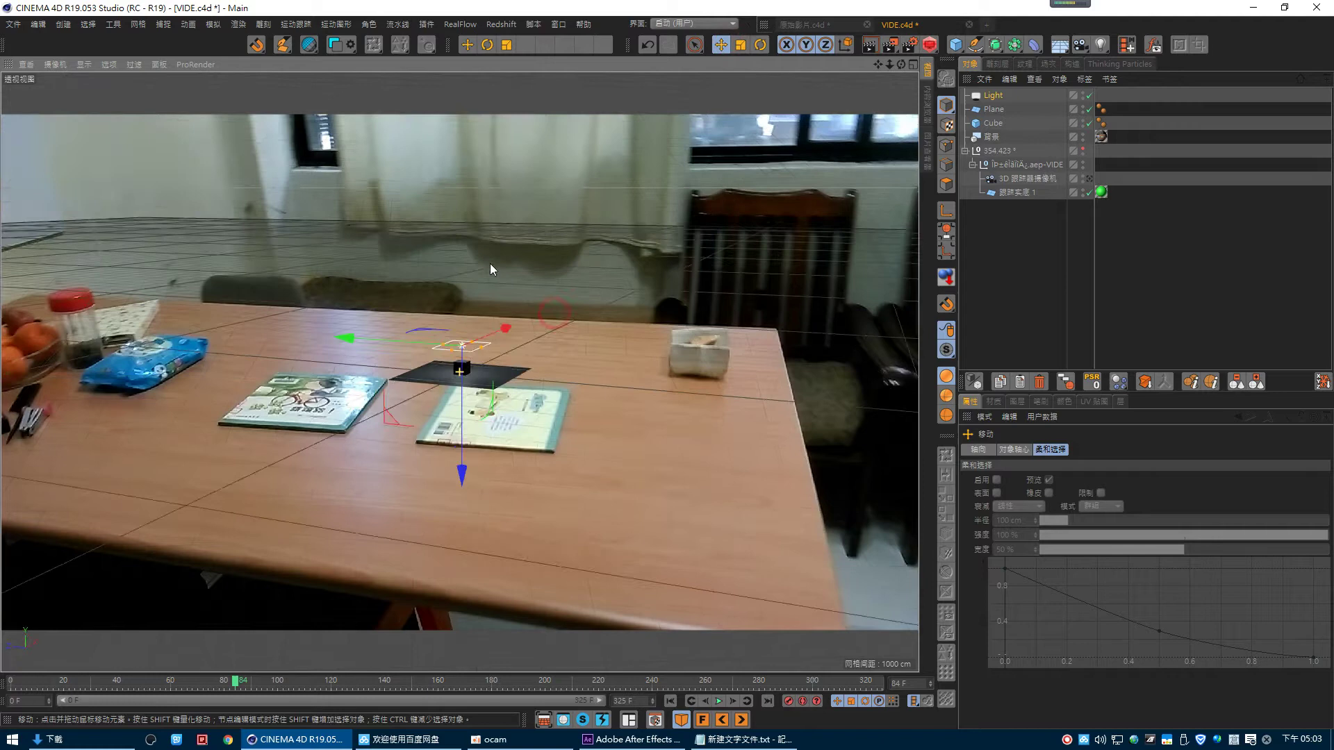
mouse_move(461, 460)
left_mouse_down()
mouse_move(468, 196)
mouse_move(484, 191)
mouse_move(529, 222)
mouse_move(577, 285)
mouse_move(423, 188)
left_mouse_up()
left_click_drag(363, 157, 401, 161)
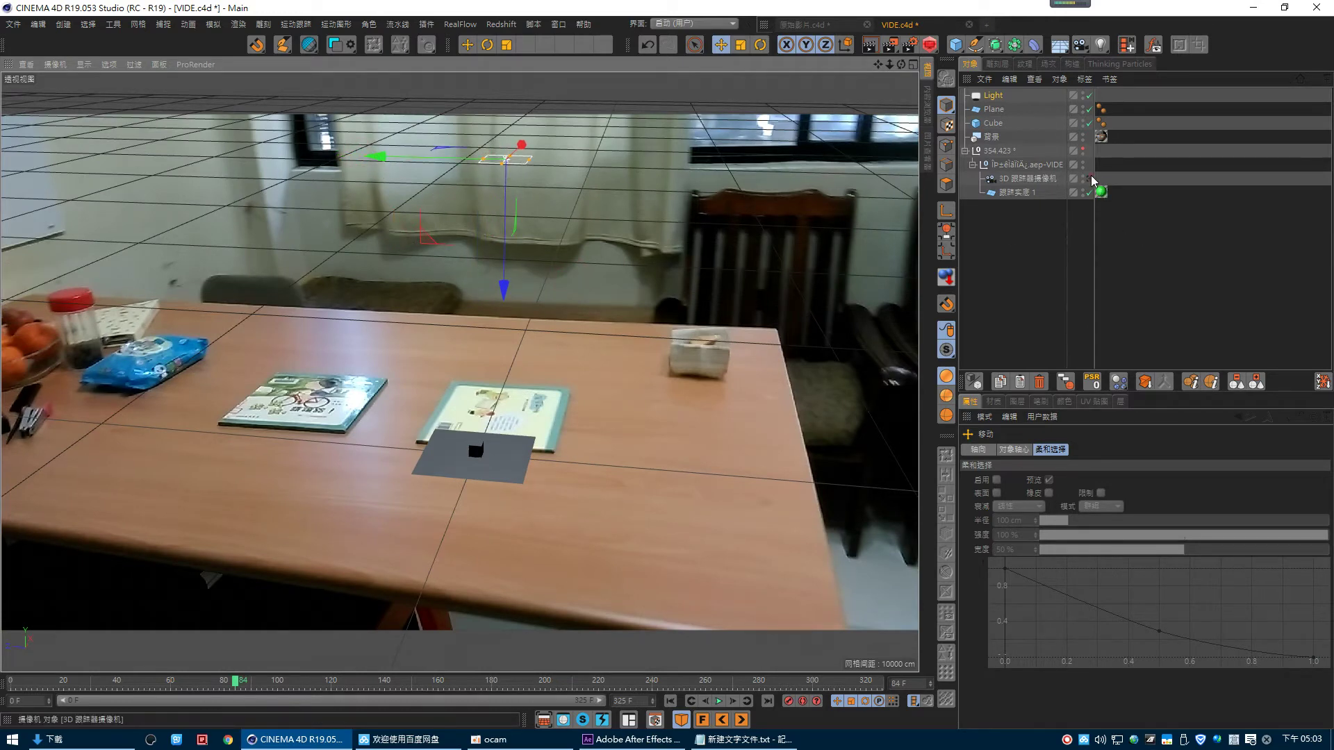
- Check a render preview through the tracked camera, then return to Perspective
left_click(1089, 178)
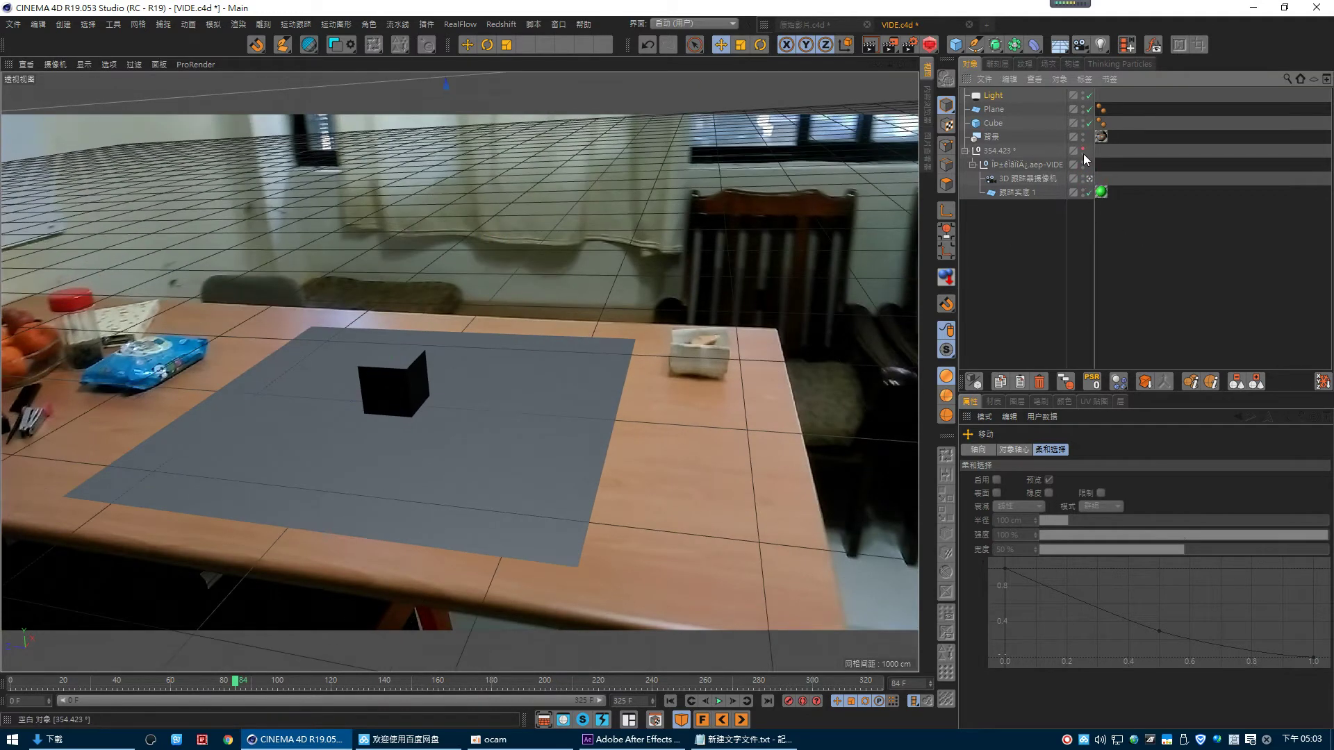
left_click(1084, 135)
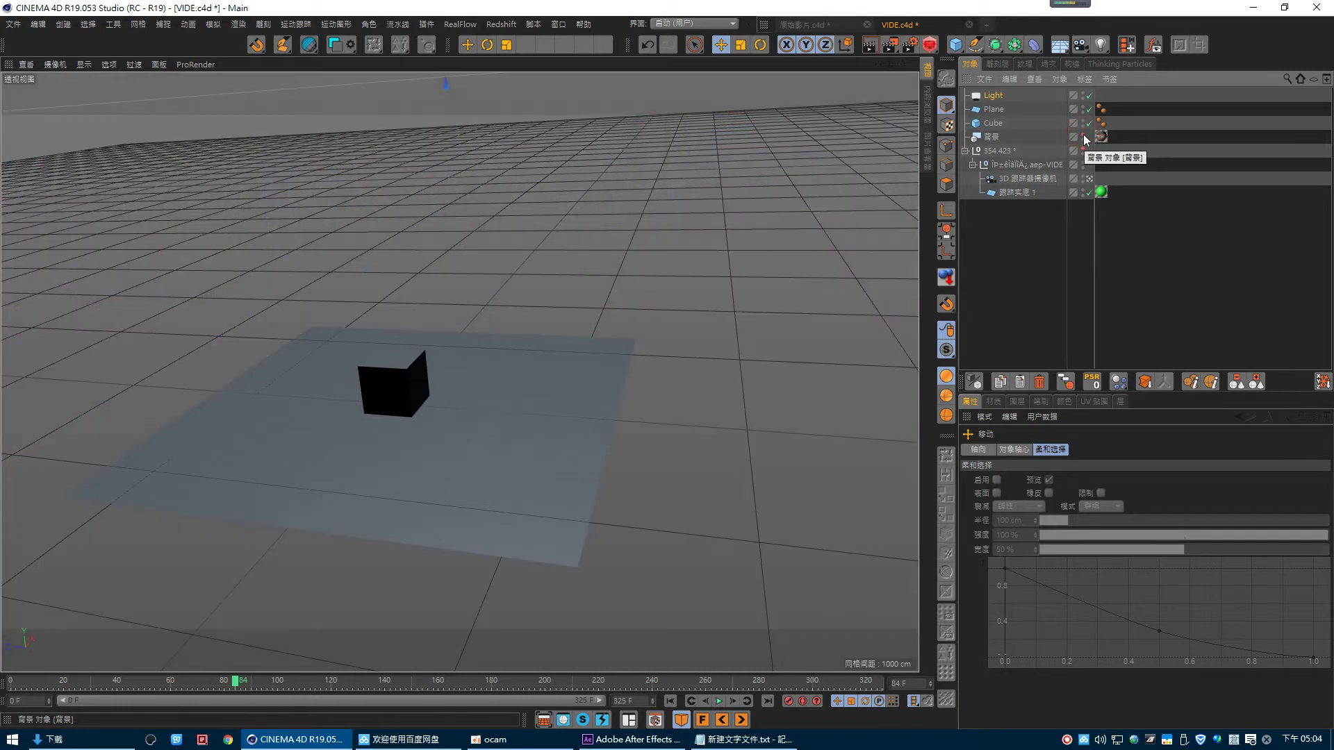
left_click(1083, 137)
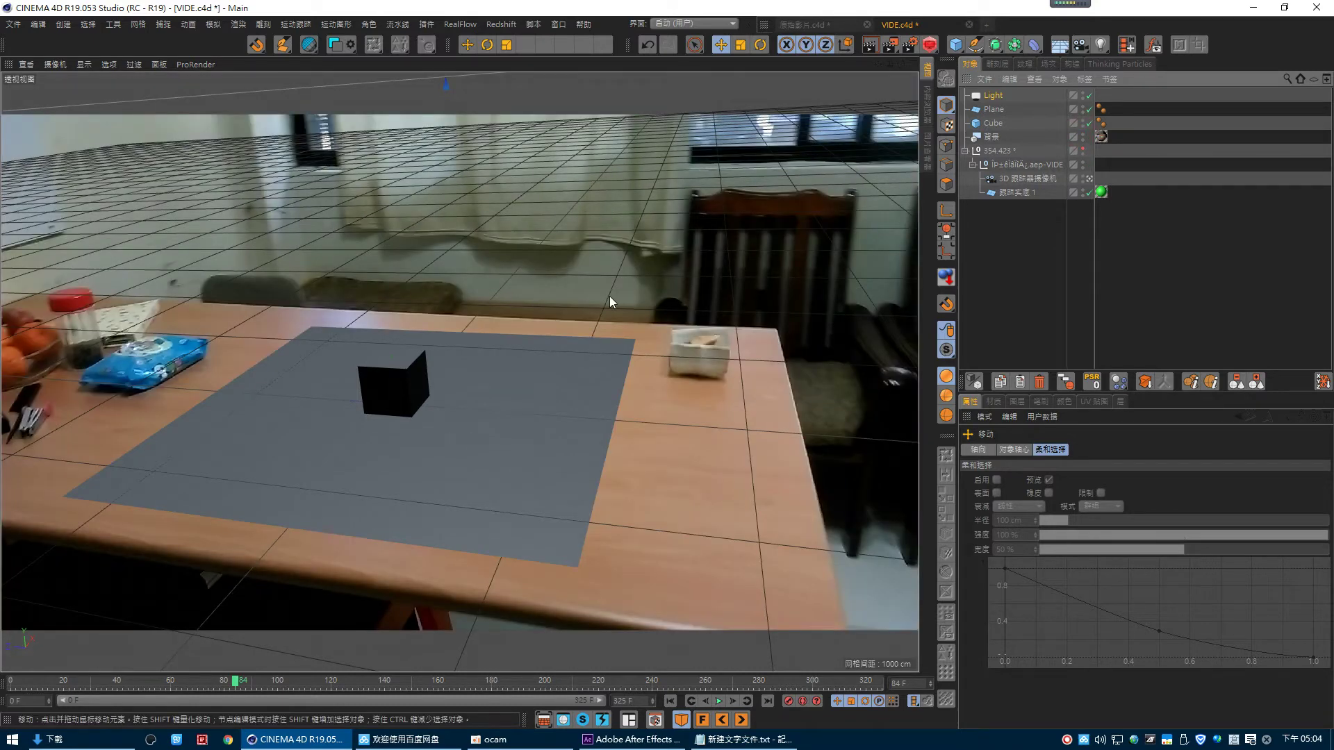
left_click(872, 45)
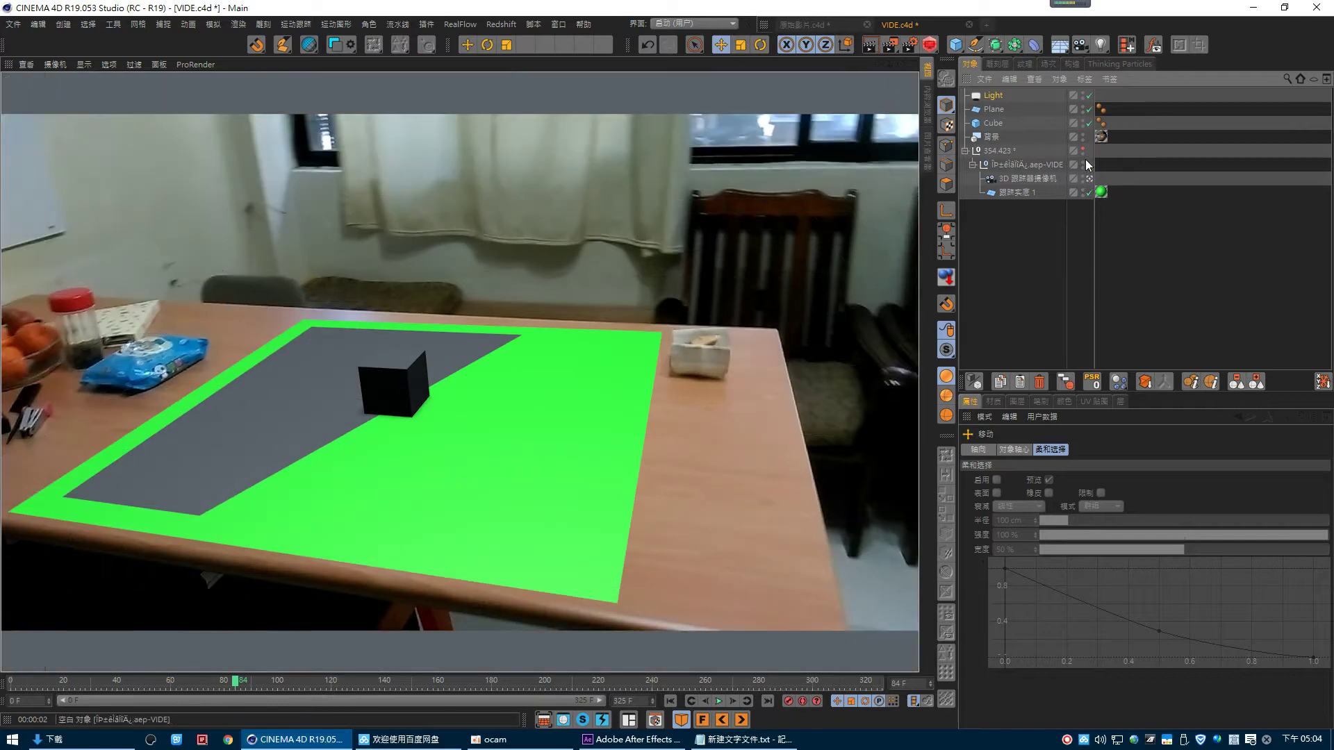
left_click(1084, 158)
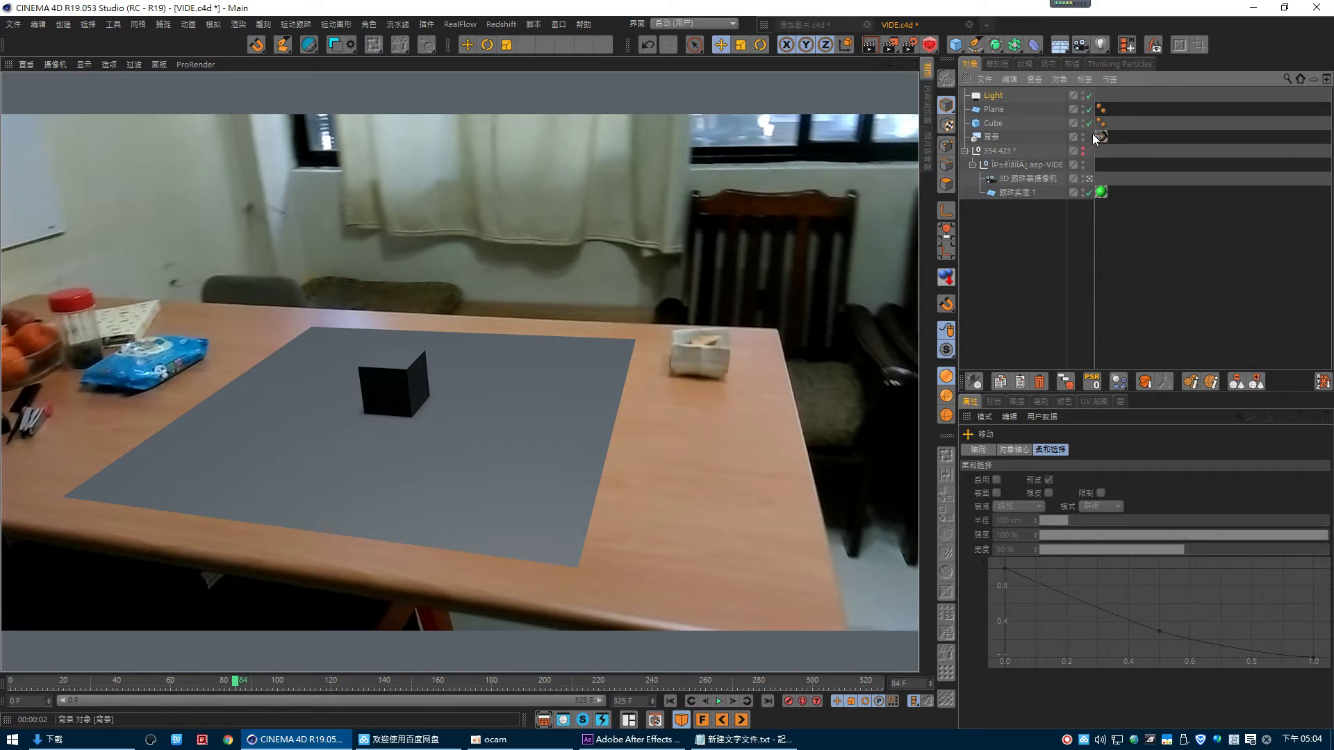
left_click(1091, 178)
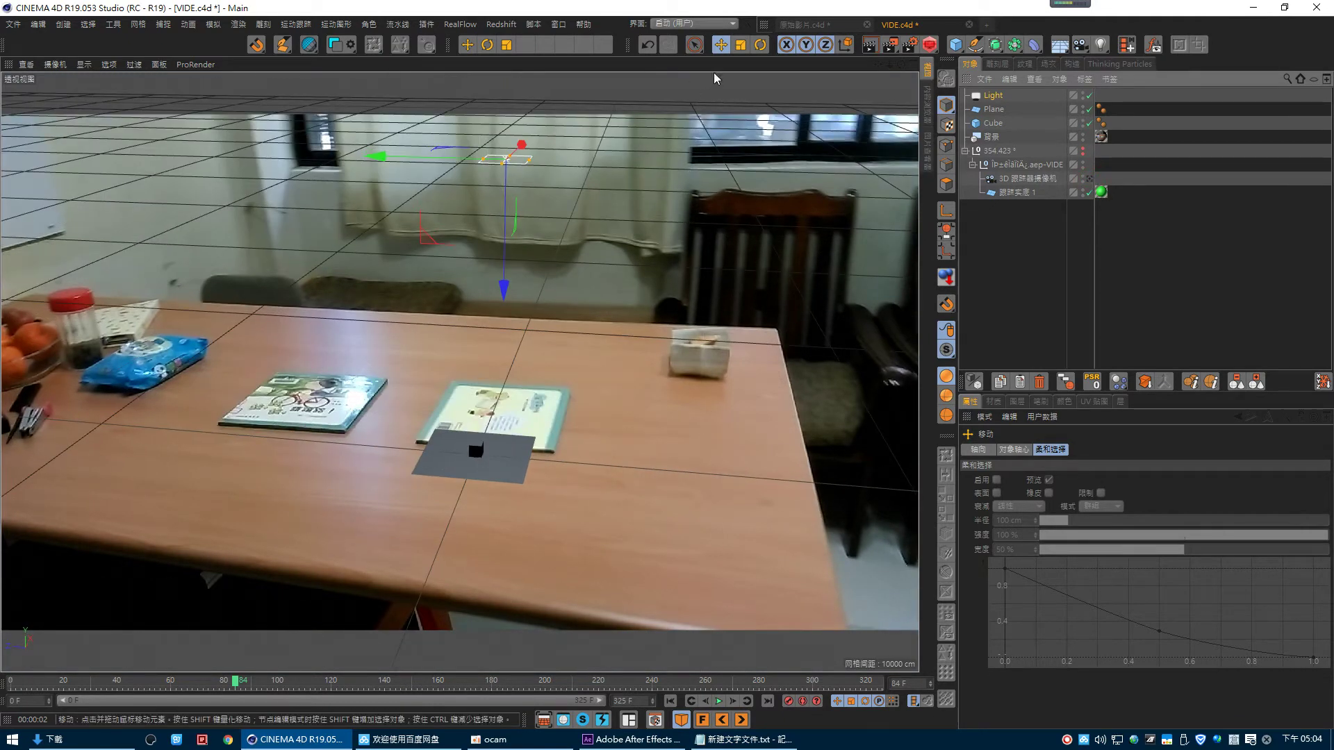
- Tilt the light a few degrees and re-render it through the tracked camera
key("r")
left_click_drag(581, 130, 561, 168)
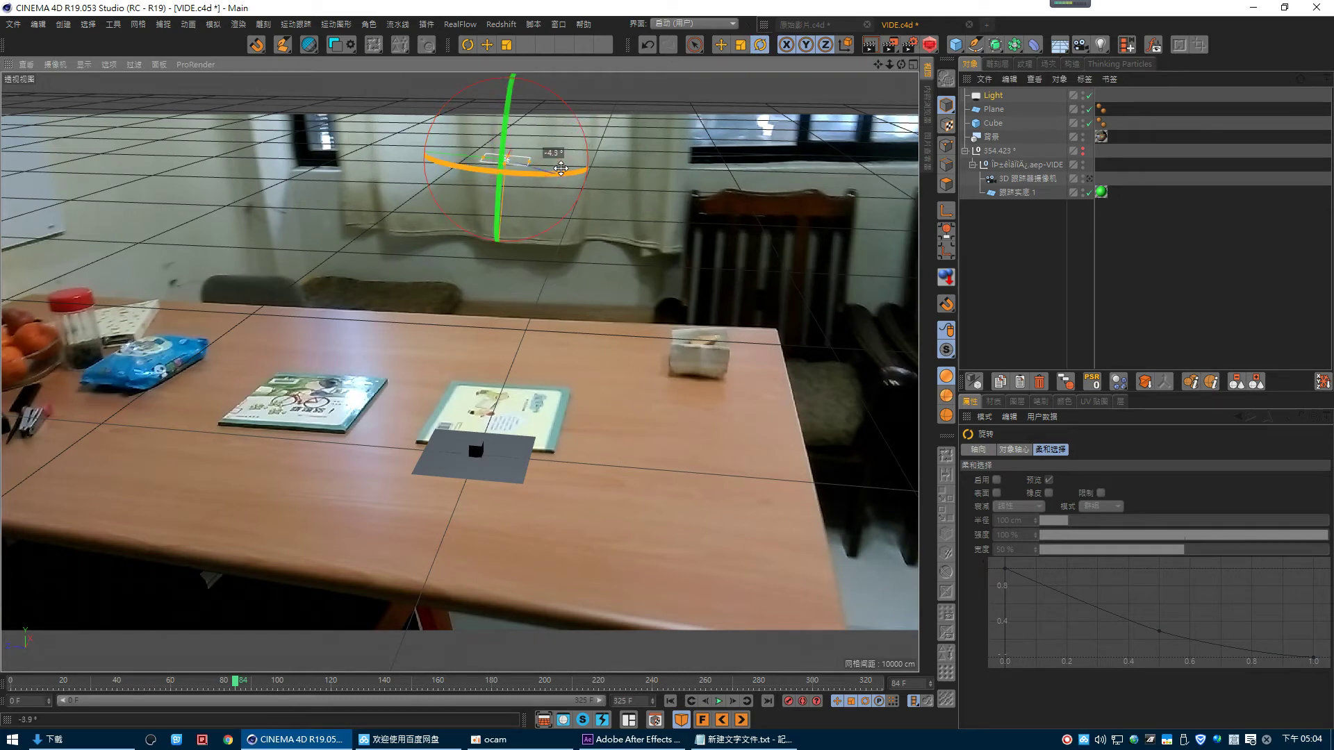
left_click_drag(890, 63, 890, 57)
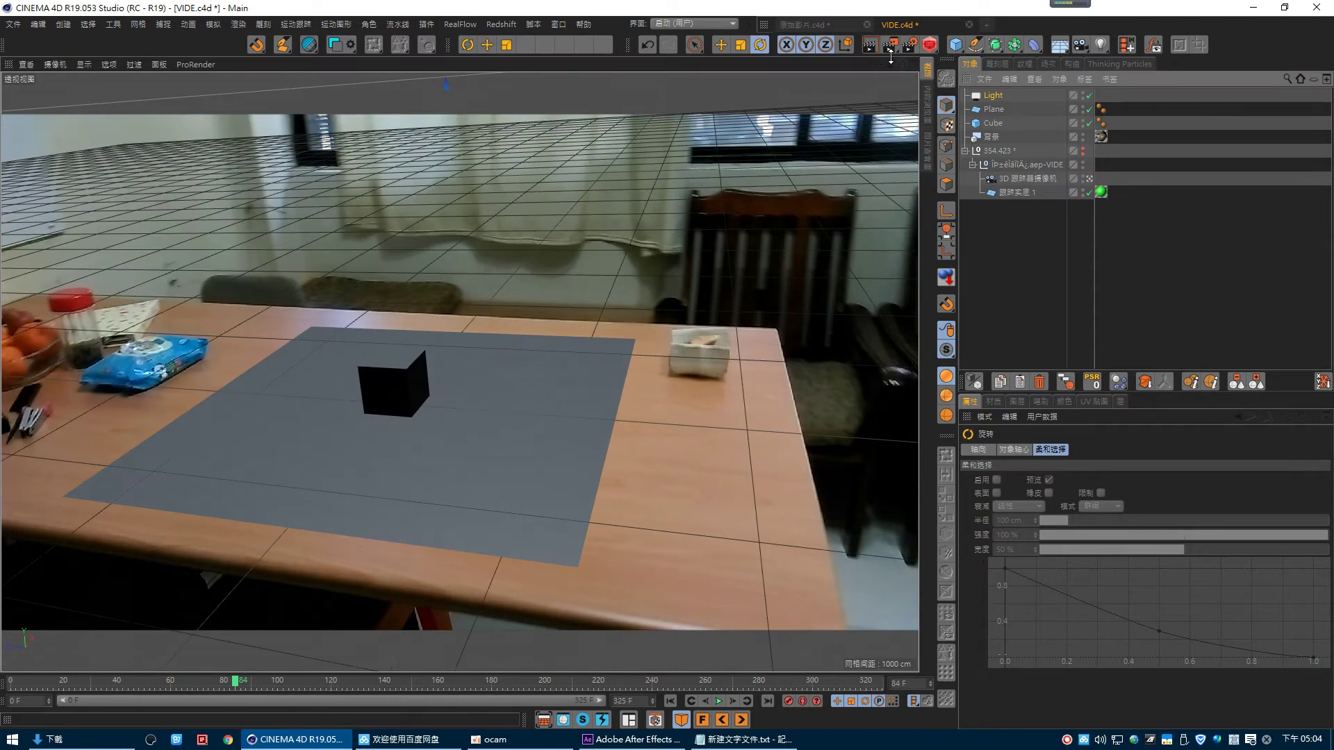
left_click(869, 45)
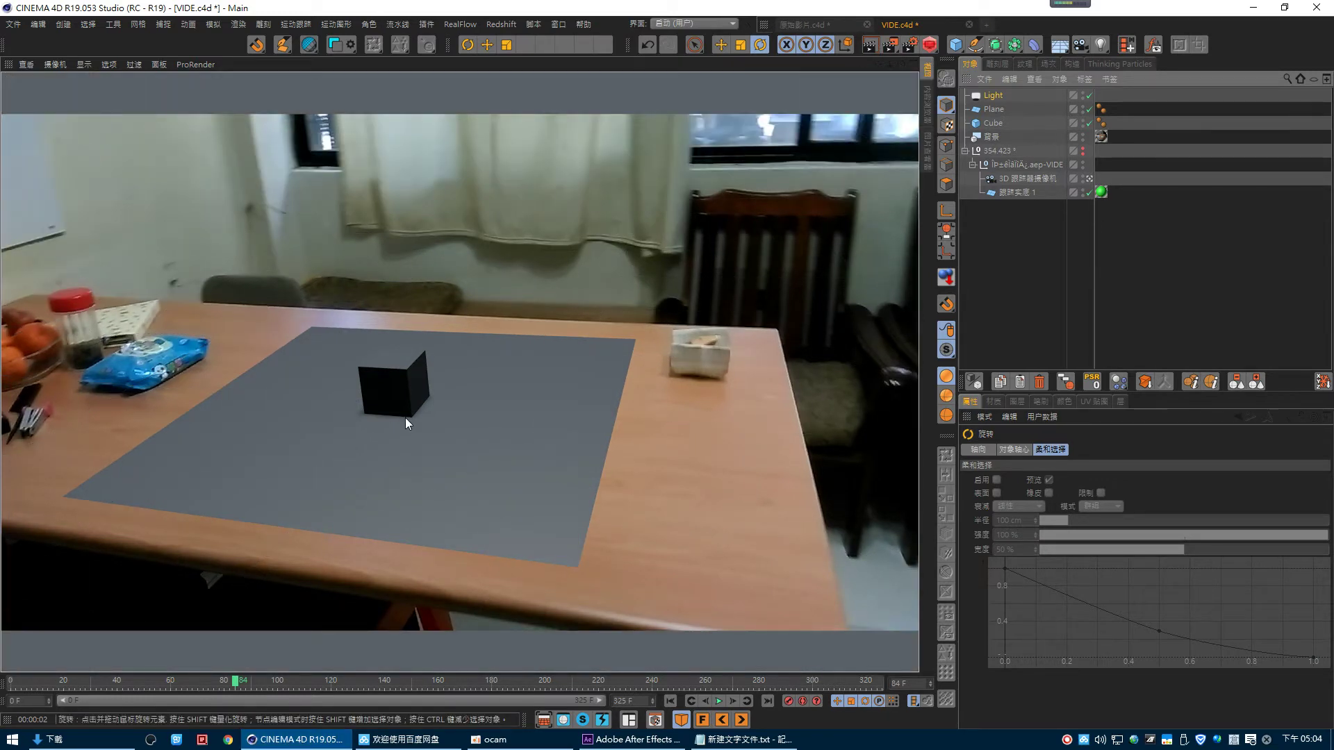
left_click(1086, 176)
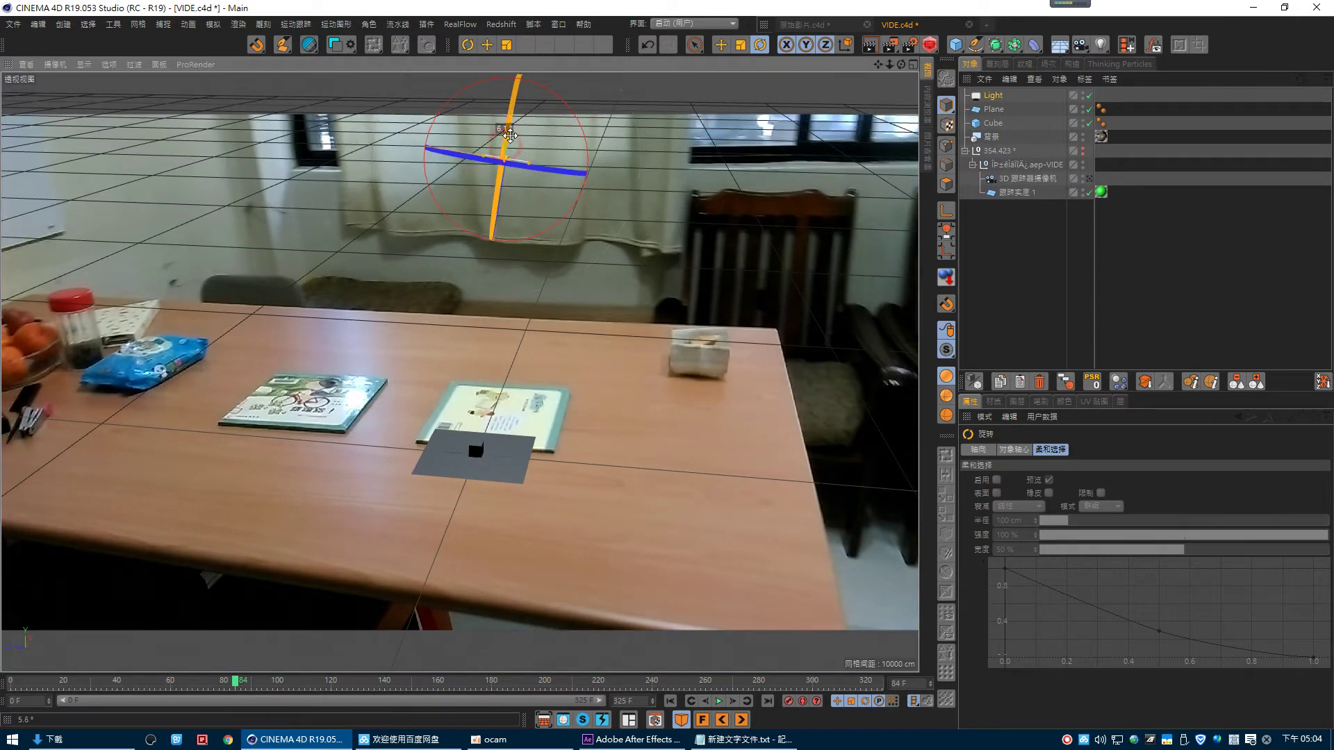
left_click(1088, 178)
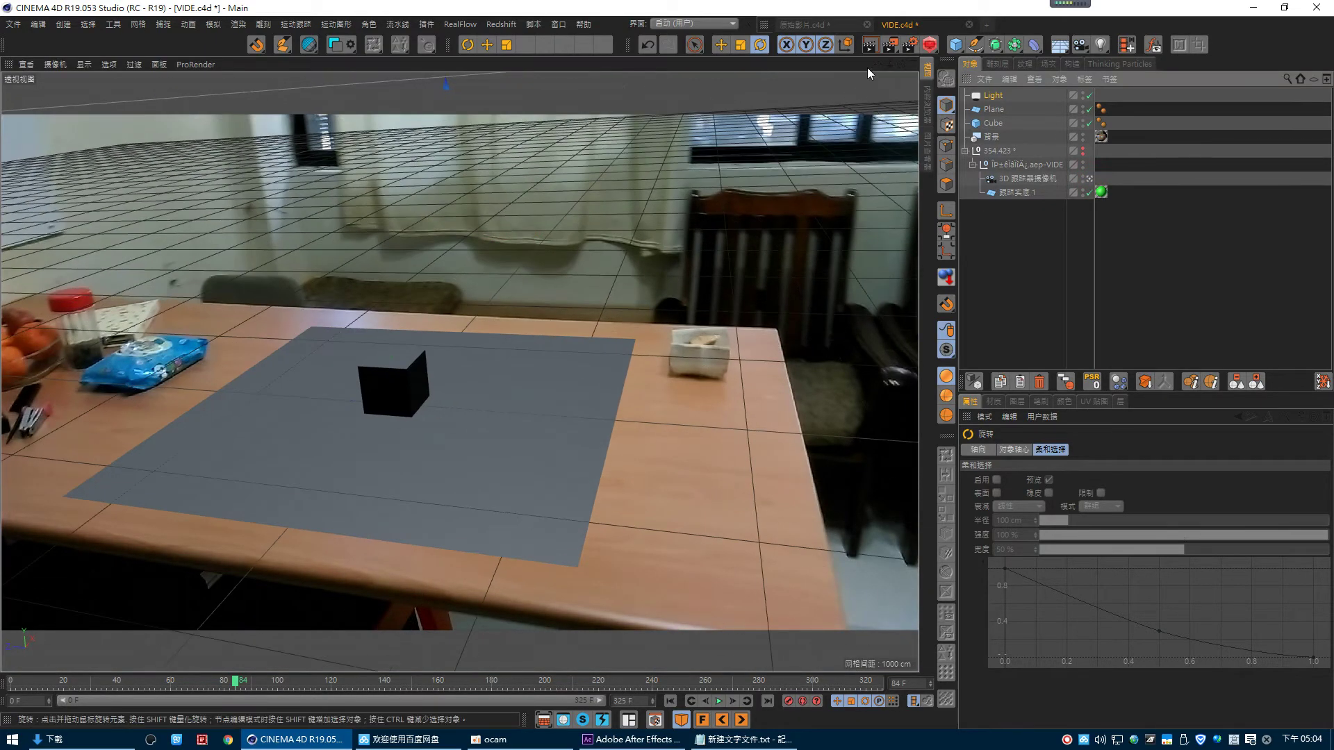
left_click(869, 45)
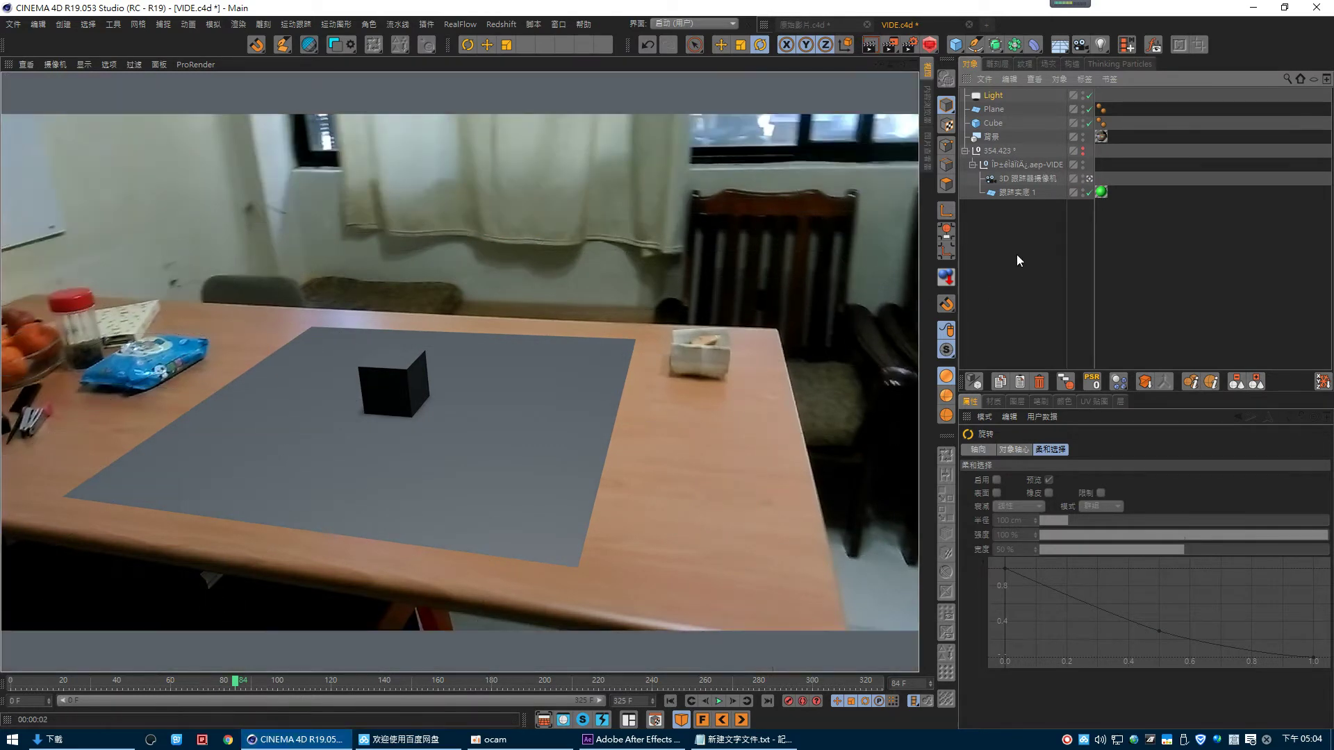
- Drag the Mat footage material from the Material Manager onto the Plane
left_click(992, 401)
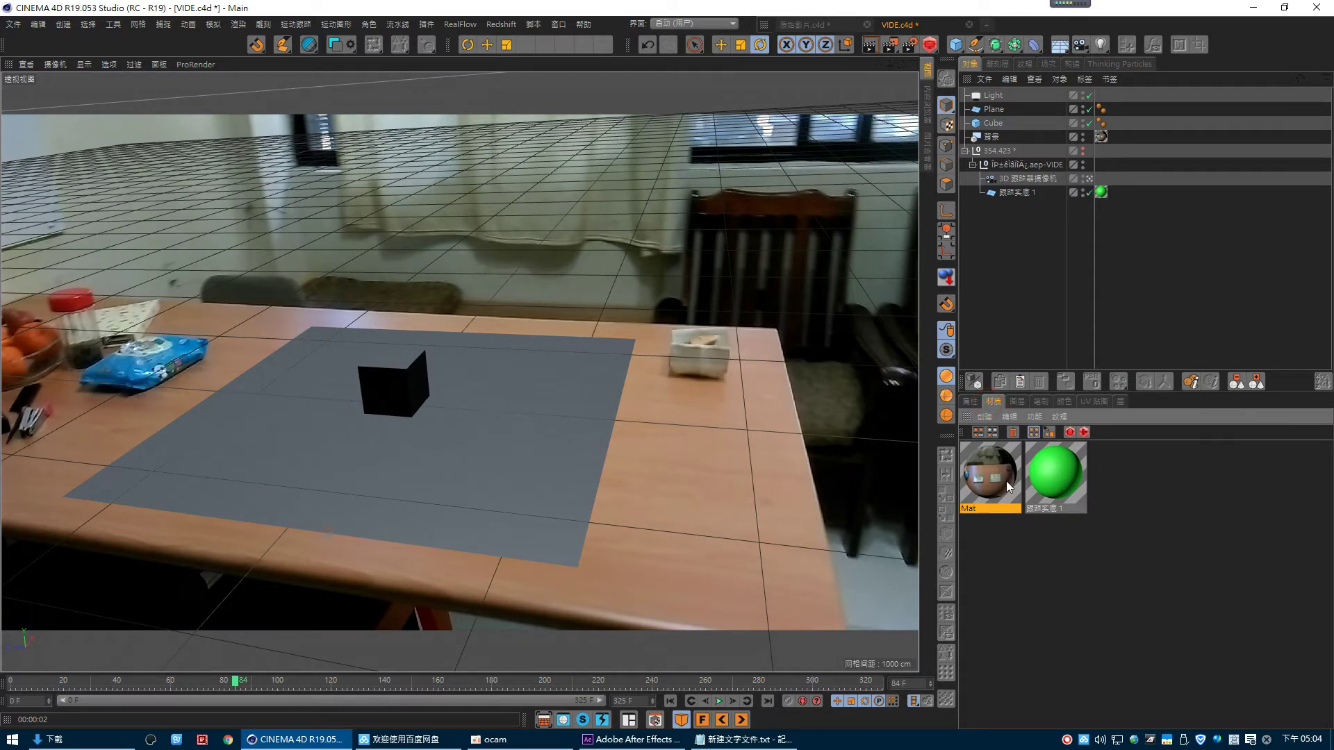
left_click_drag(1006, 481, 1000, 110)
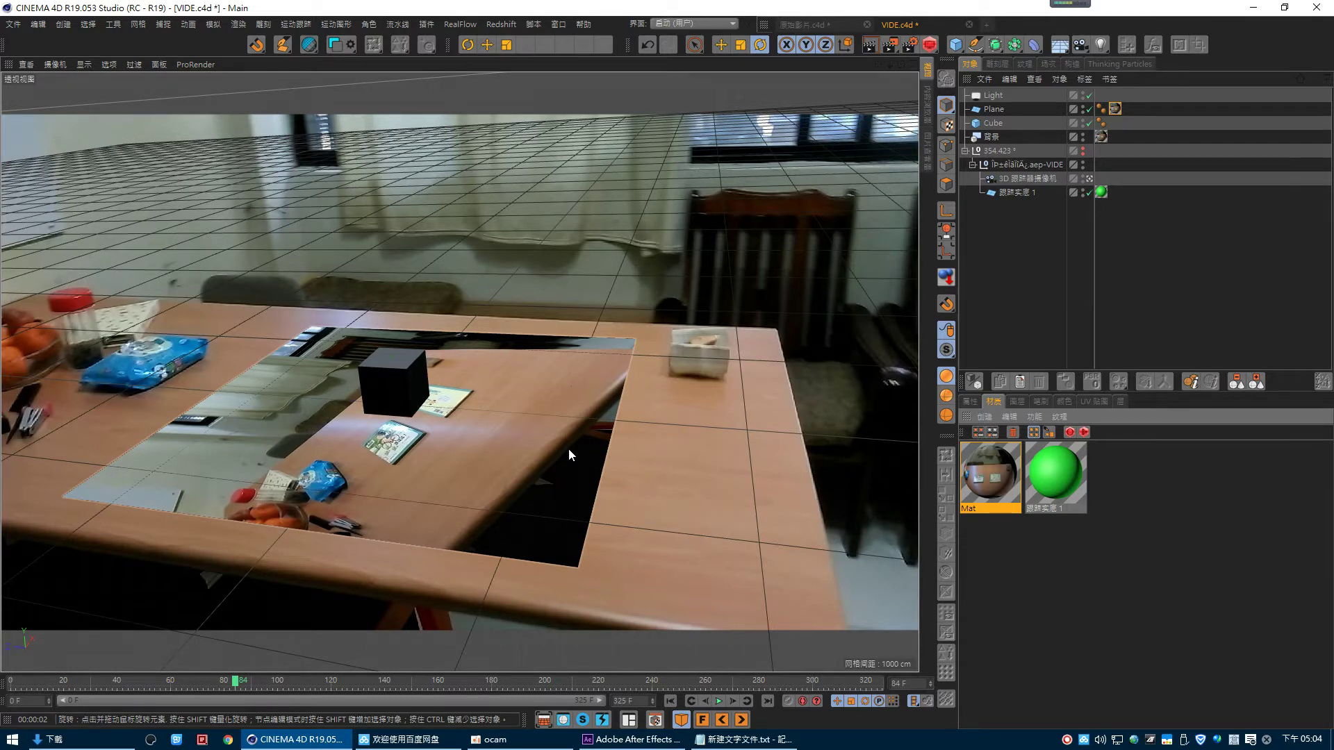
- Rename the Plane in the Object Manager to 桌面與背景合成 using Chinese input
double_click(1000, 109)
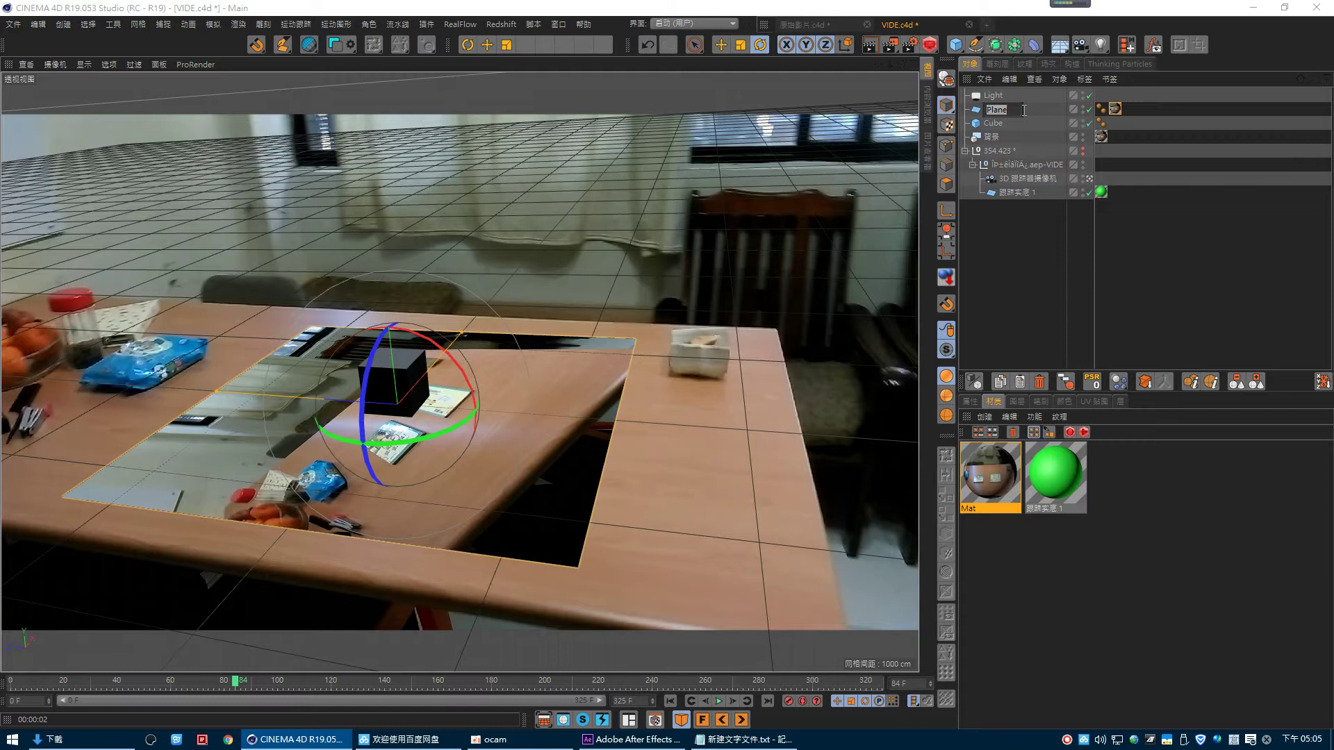
type("y")
type("桌")
type("mw")
type("面")
key("BackSpace")
type("mws")
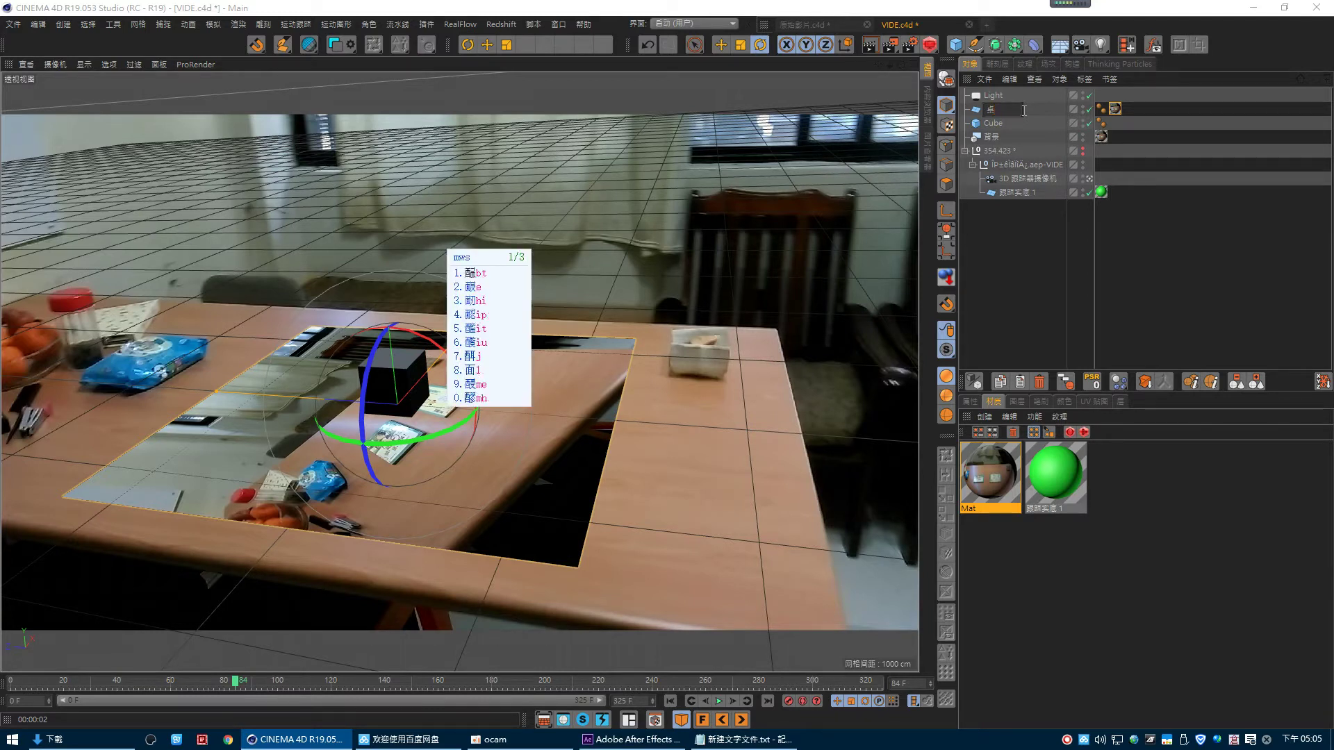
type("l")
key("space")
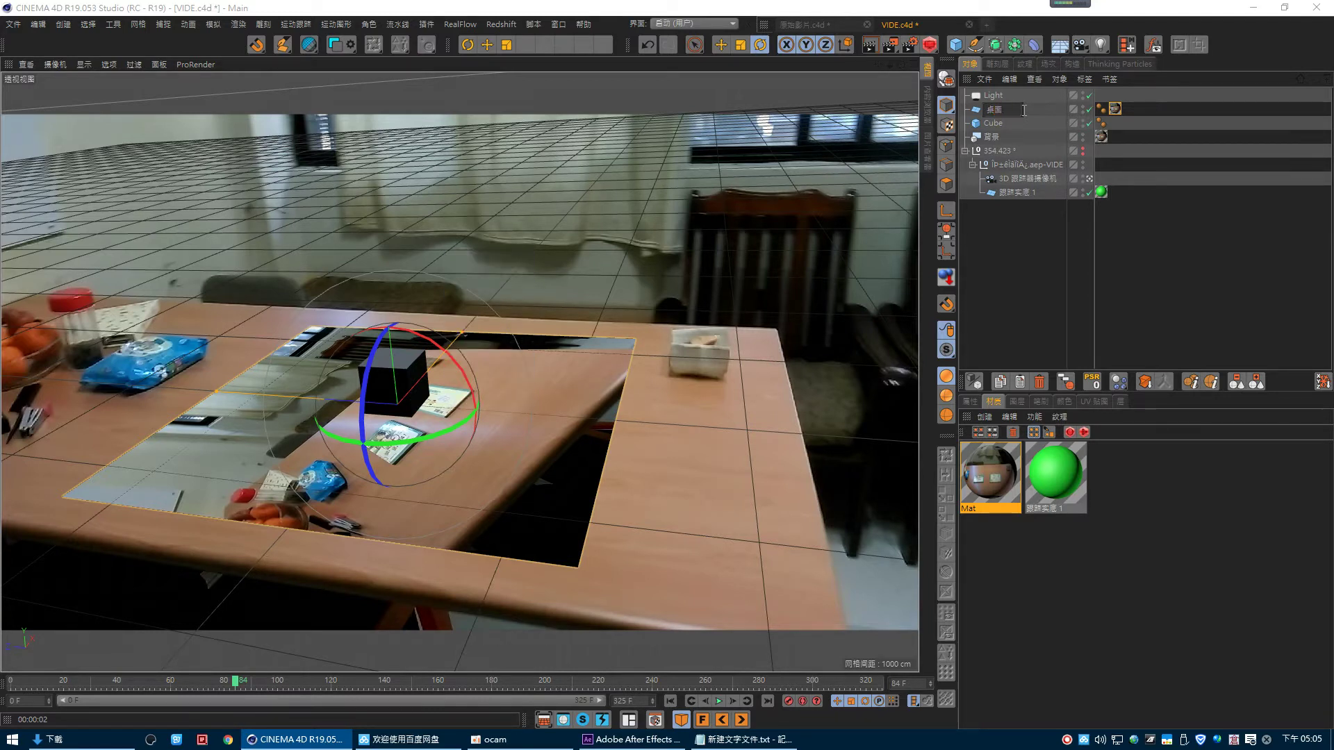
type("台")
type("面")
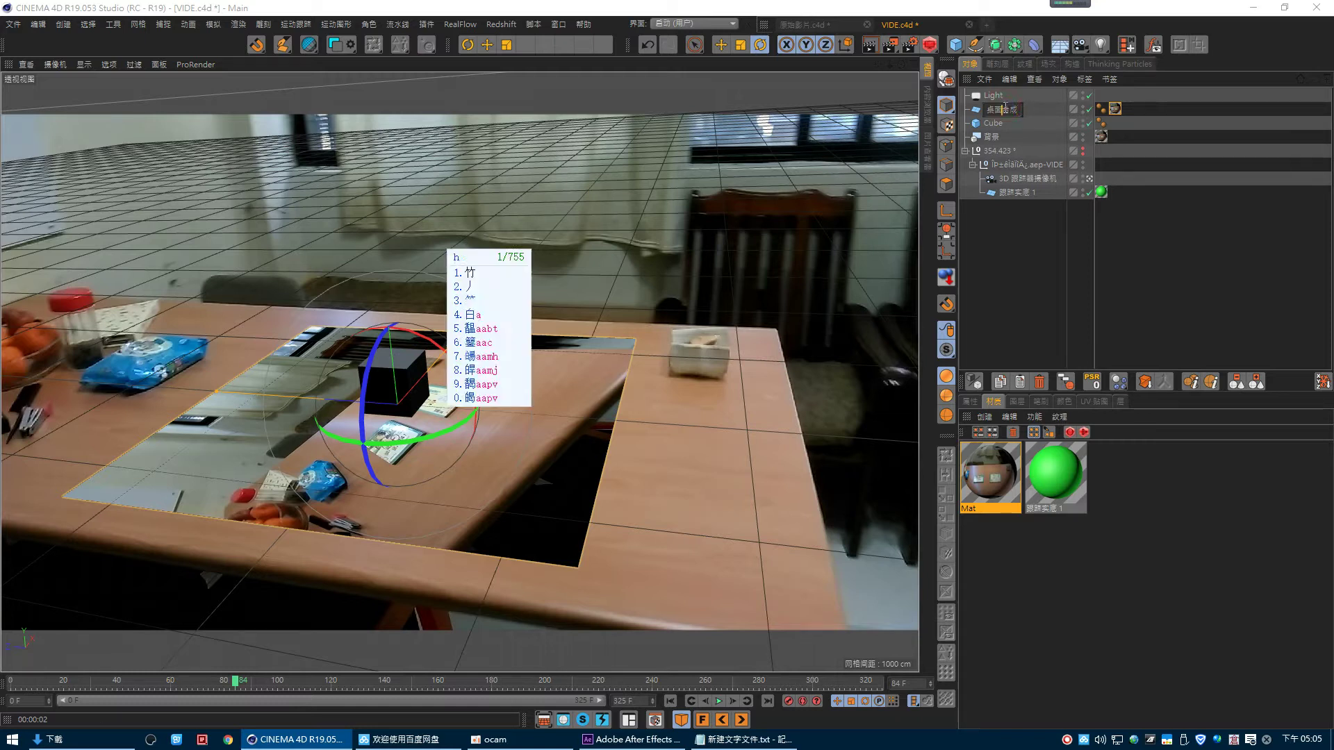
type("背")
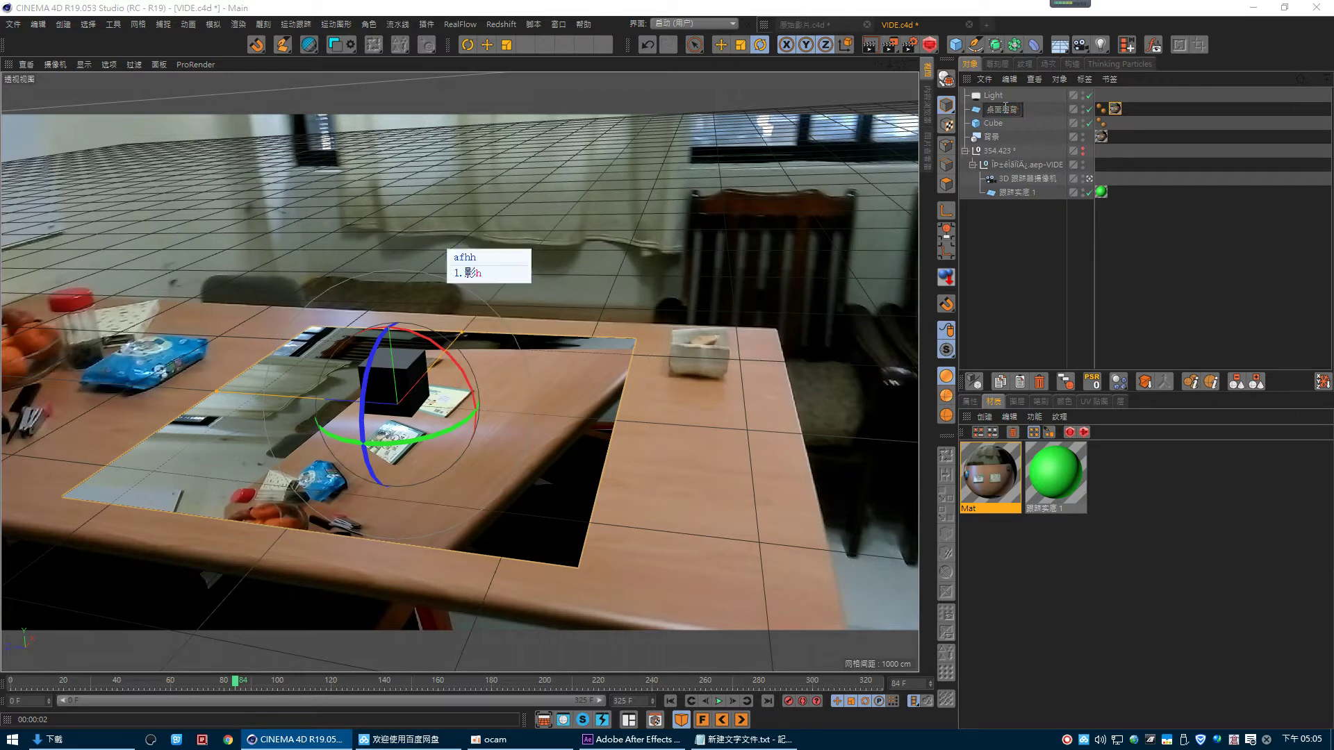
type("景與")
type("ay")
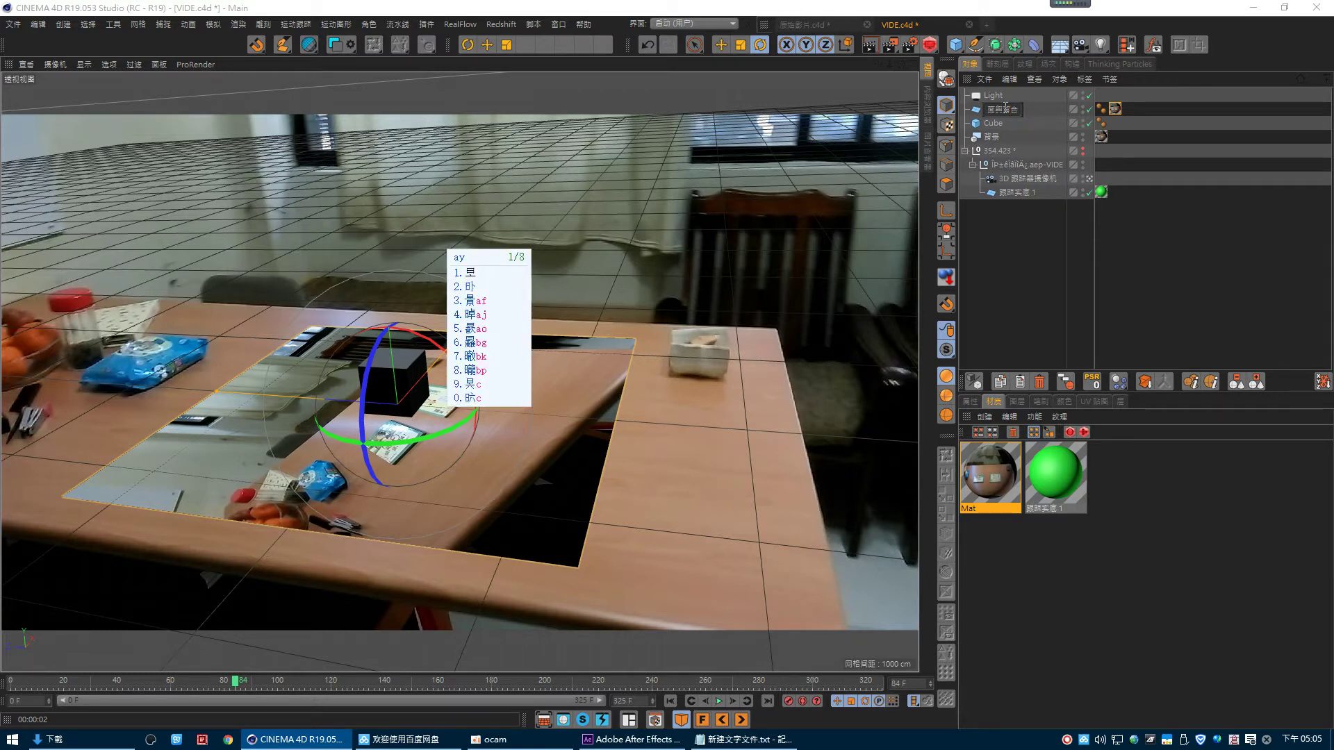
type("景")
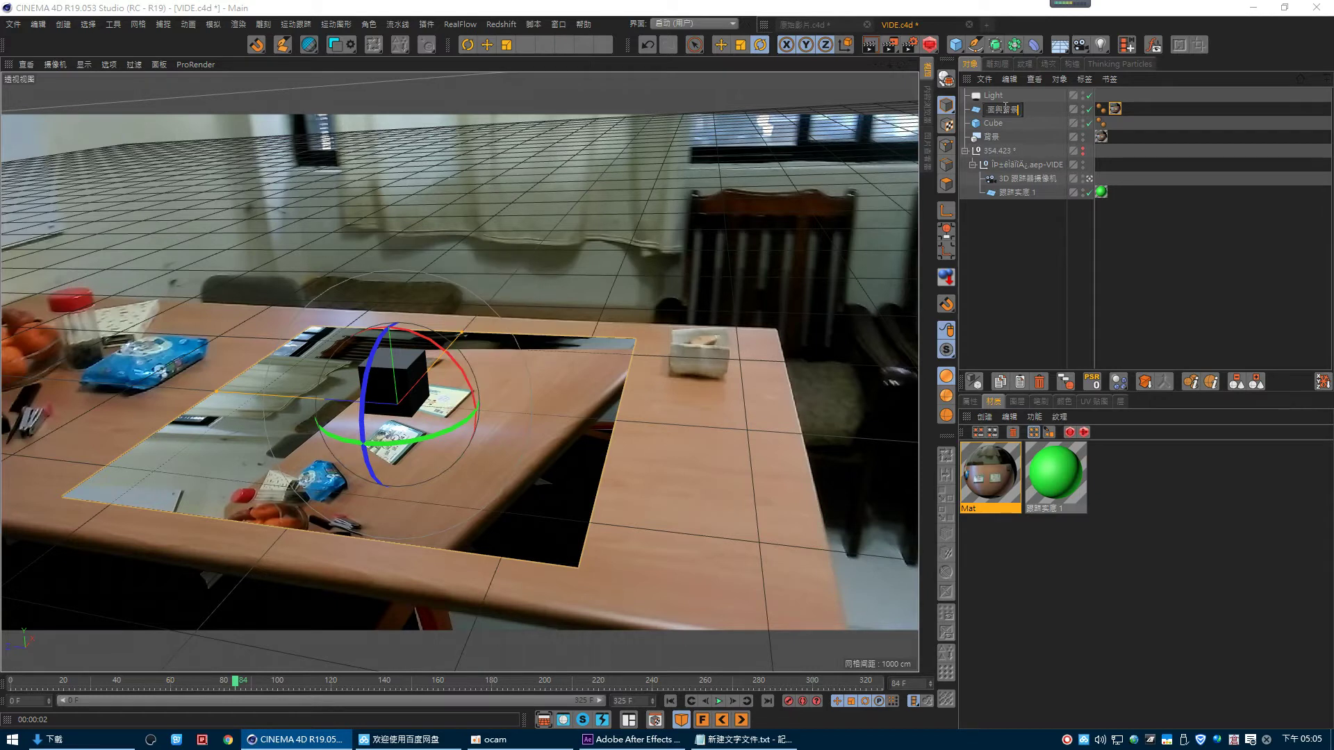
left_click(1032, 213)
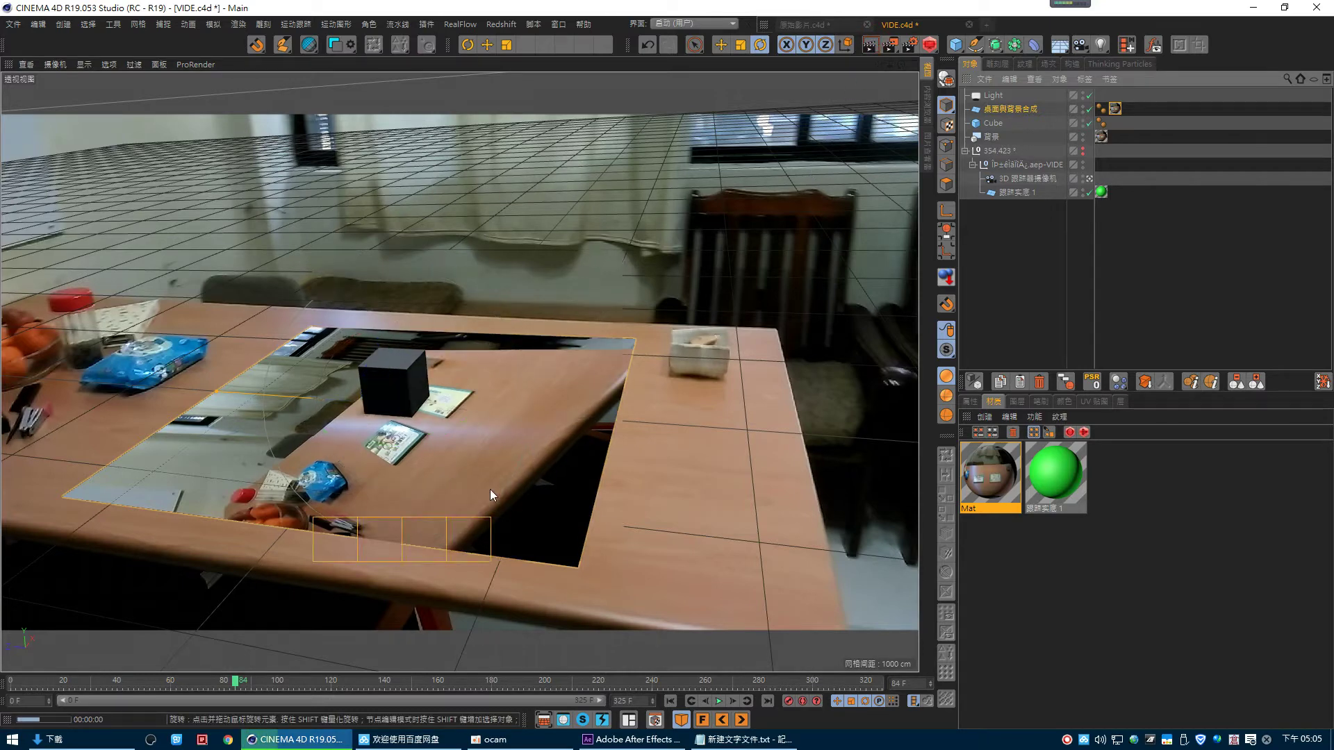
left_click(1116, 109)
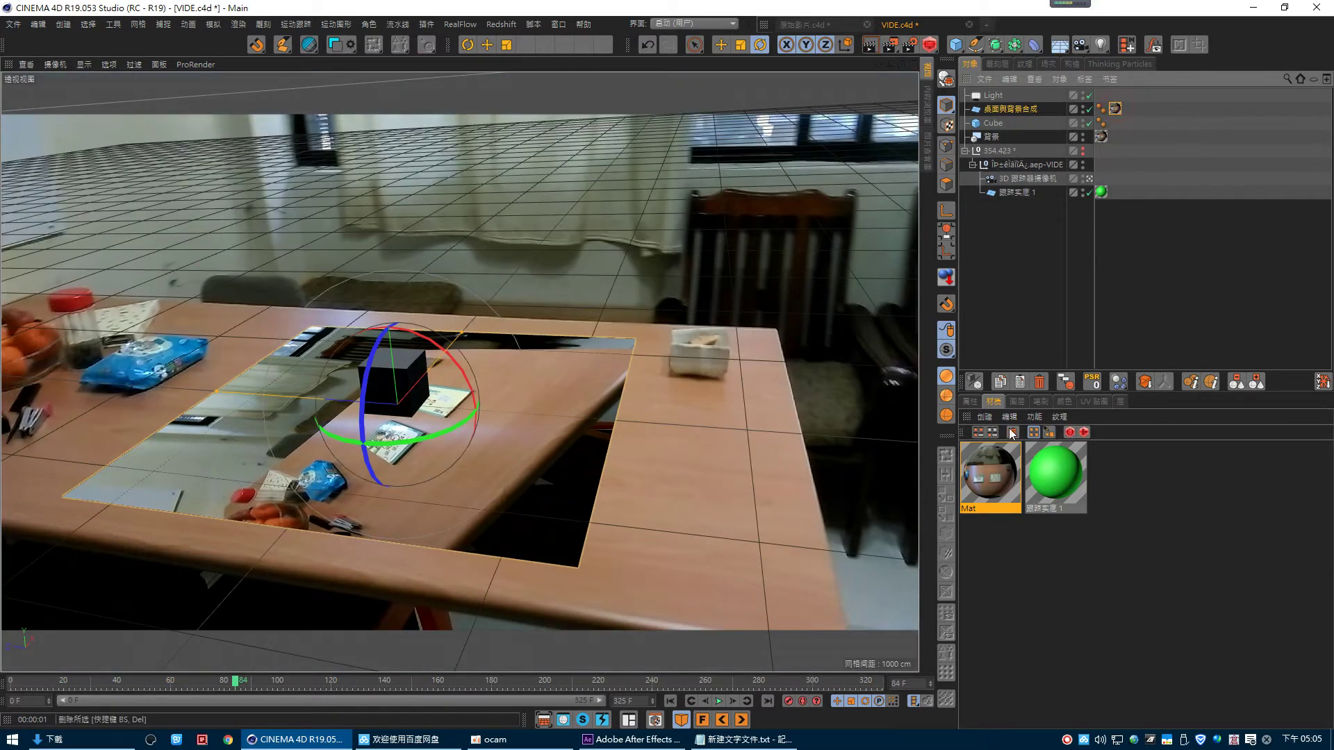
- Set the Mat texture tag's Projection to Frontal and render to check it
left_click(970, 402)
left_click(1045, 513)
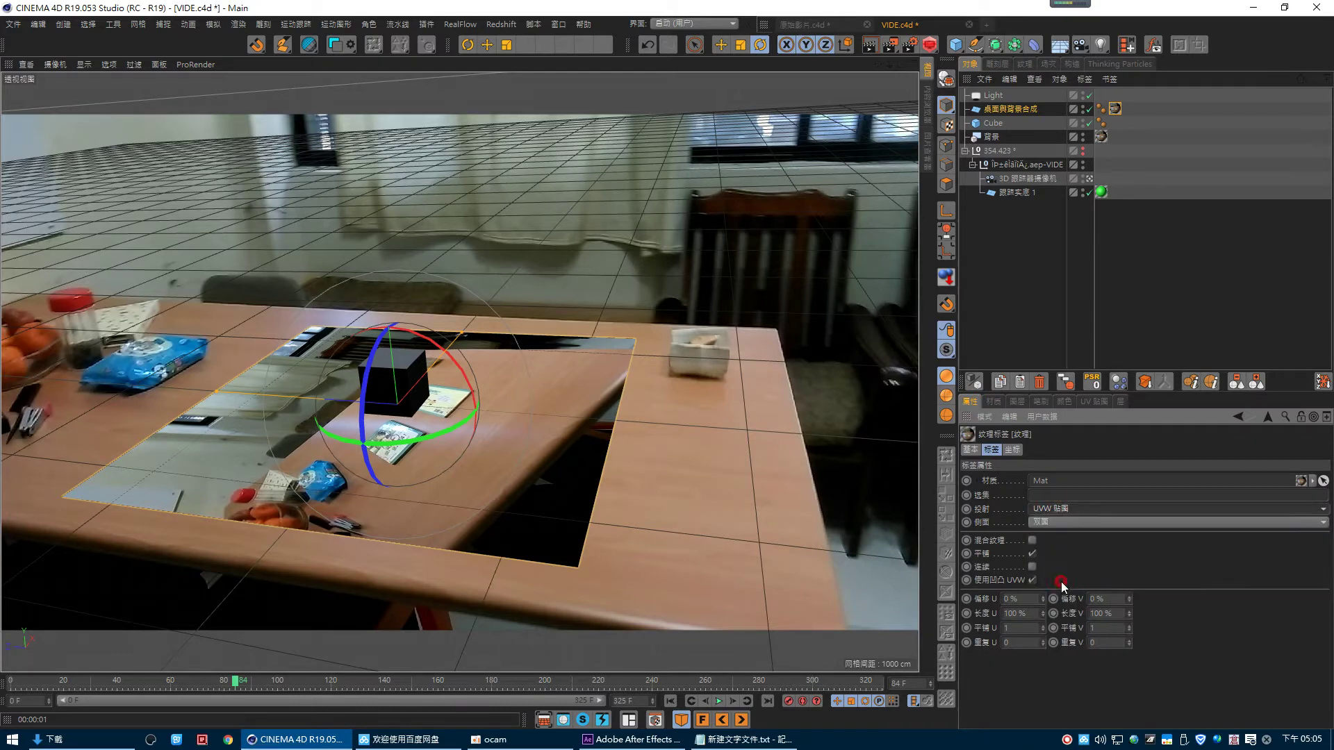
left_click(1050, 581)
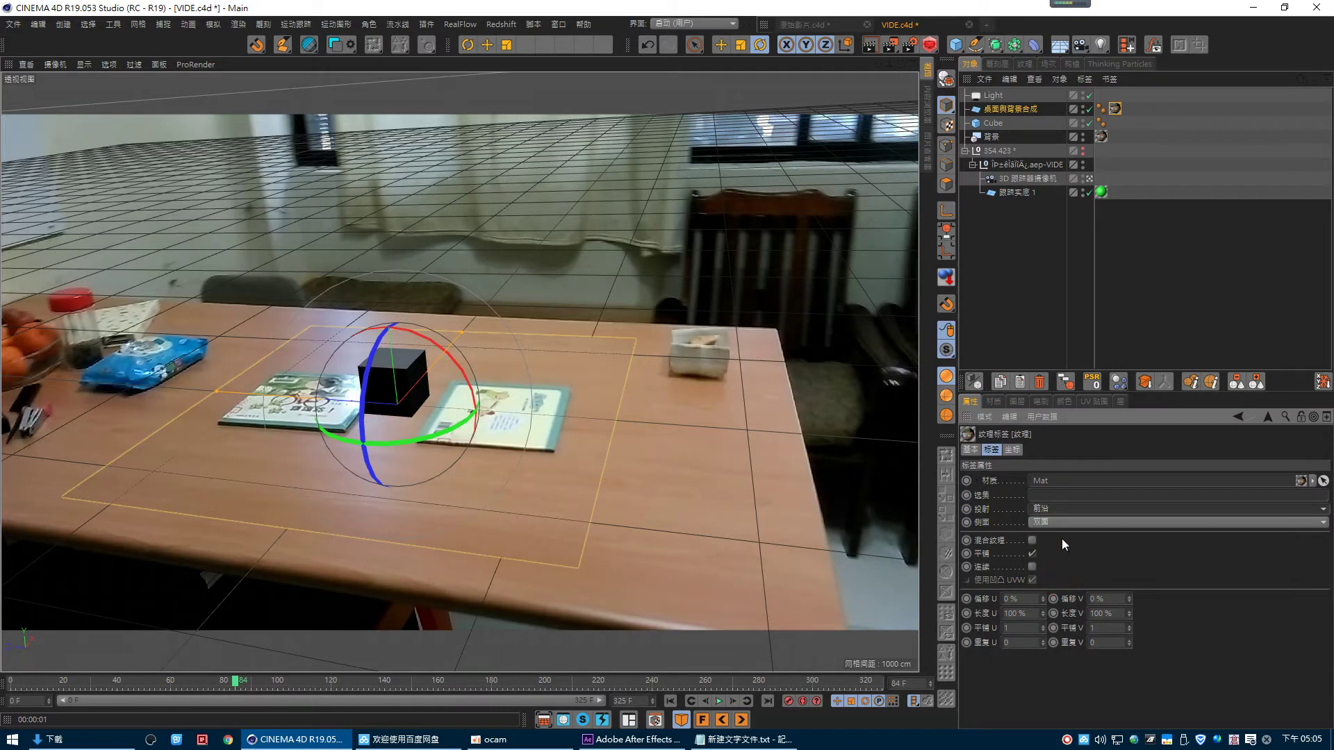
left_click(877, 51)
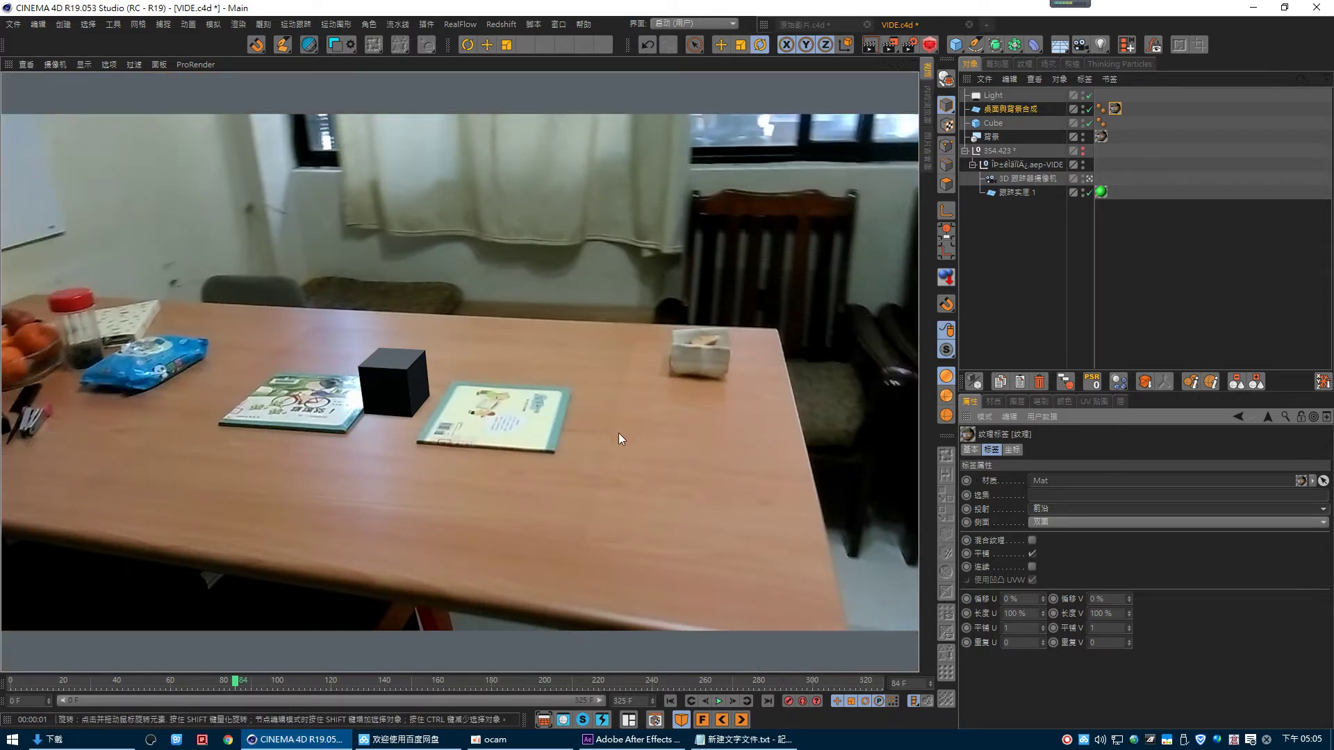
- Add a Compositing tag to the plane with Compositing Background enabled, then render
left_click(1029, 111)
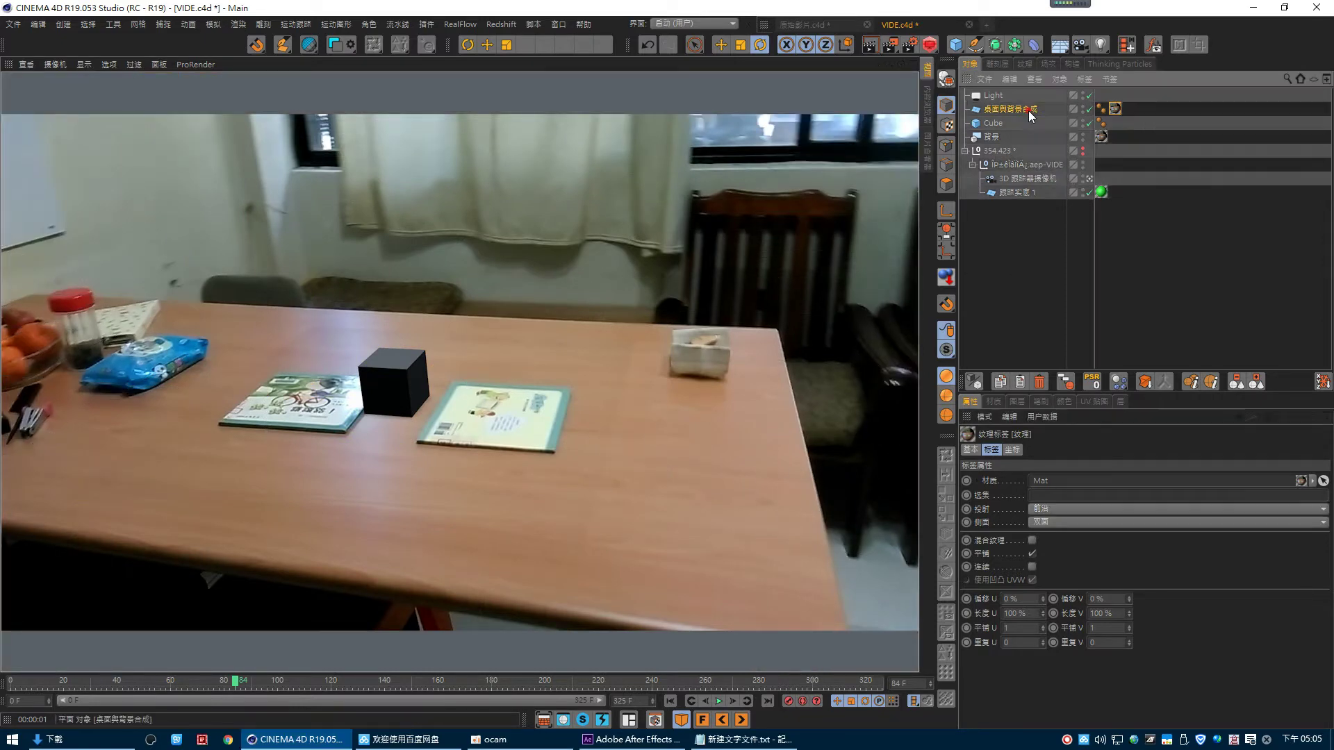
right_click(1028, 110)
mouse_move(1126, 88)
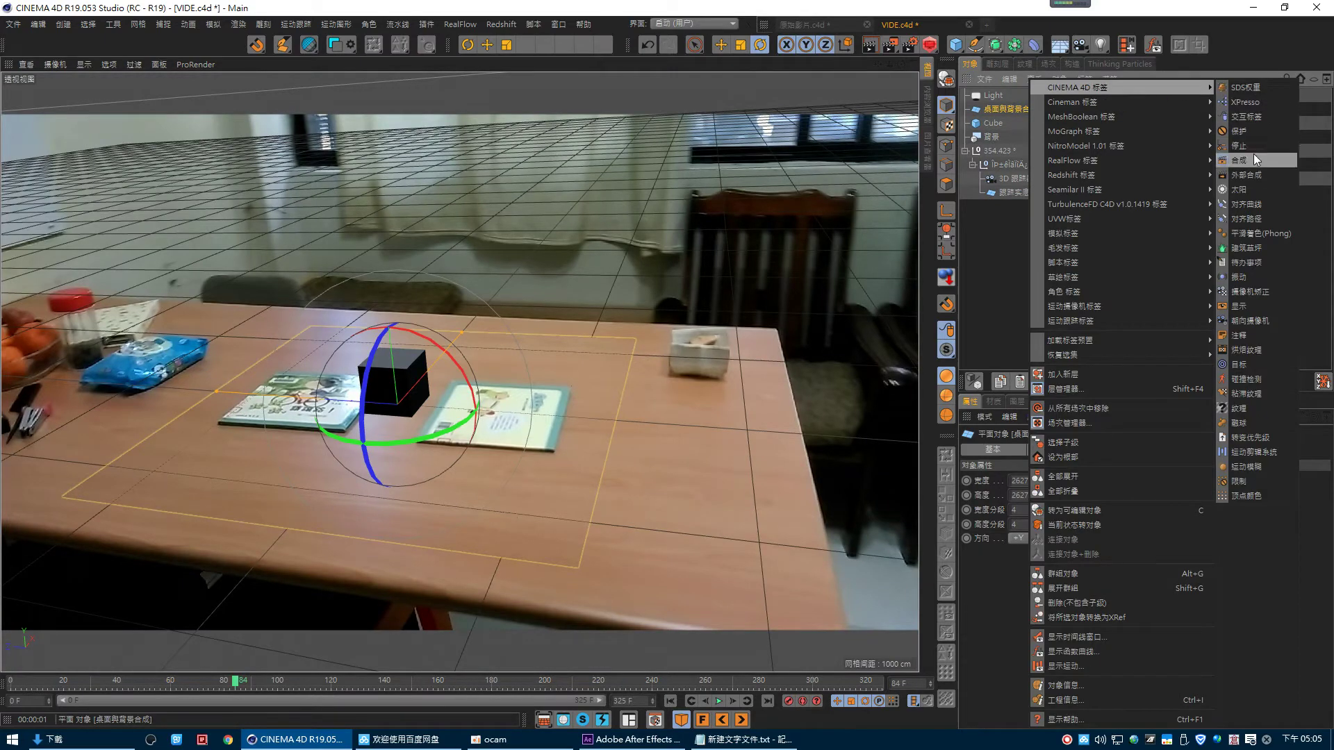
left_click(1253, 158)
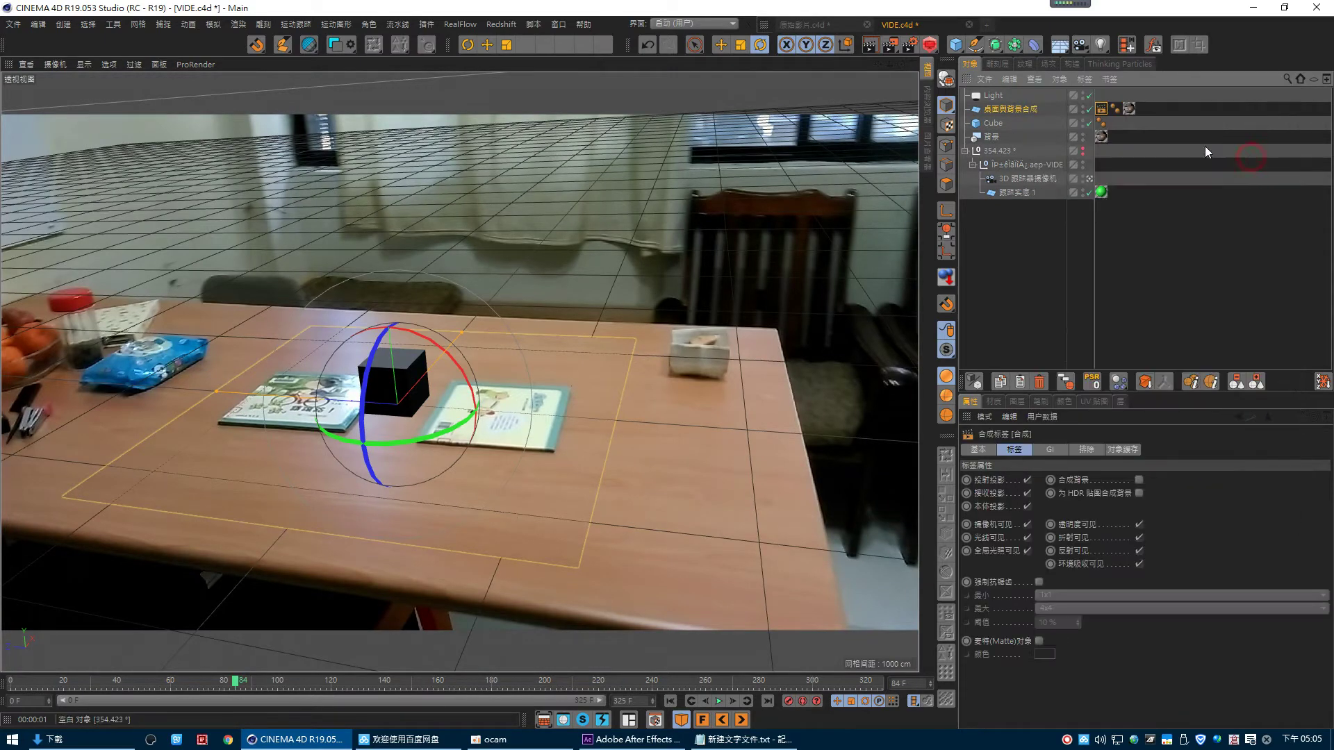
left_click(1142, 481)
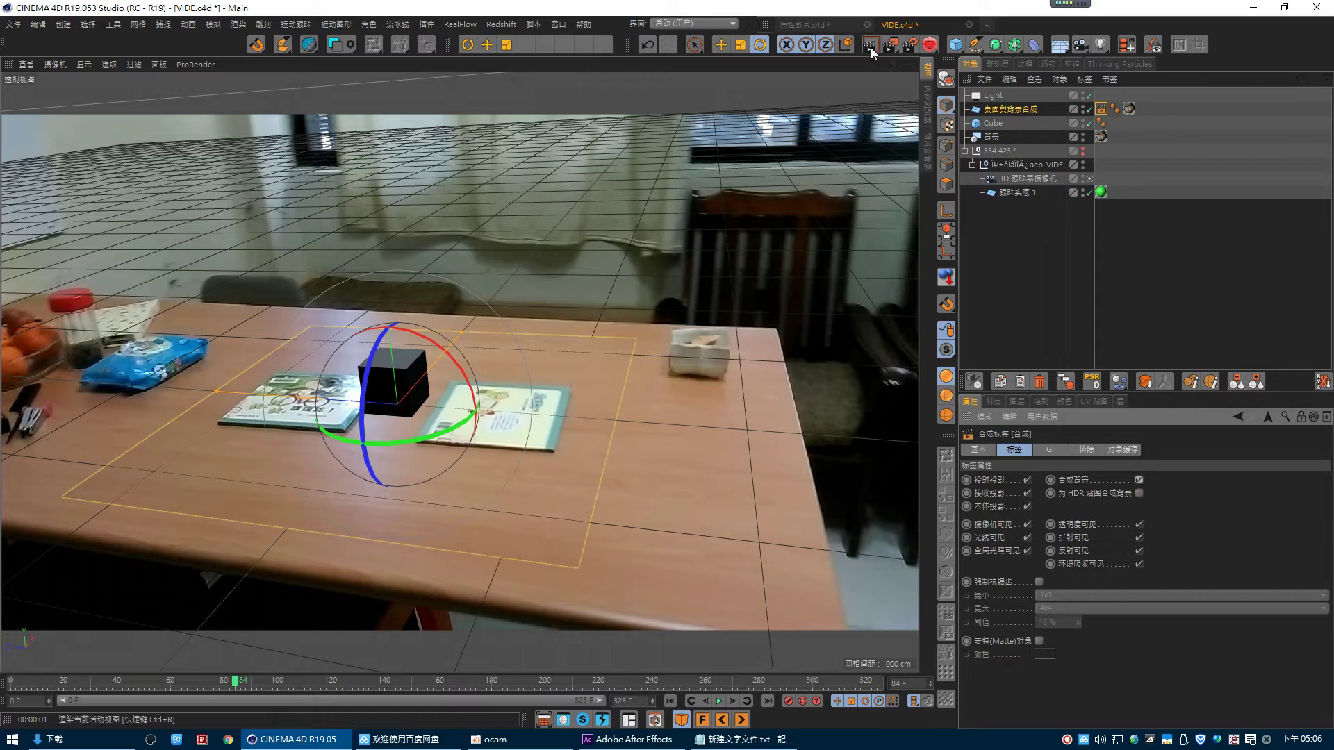
key("ctrl+r")
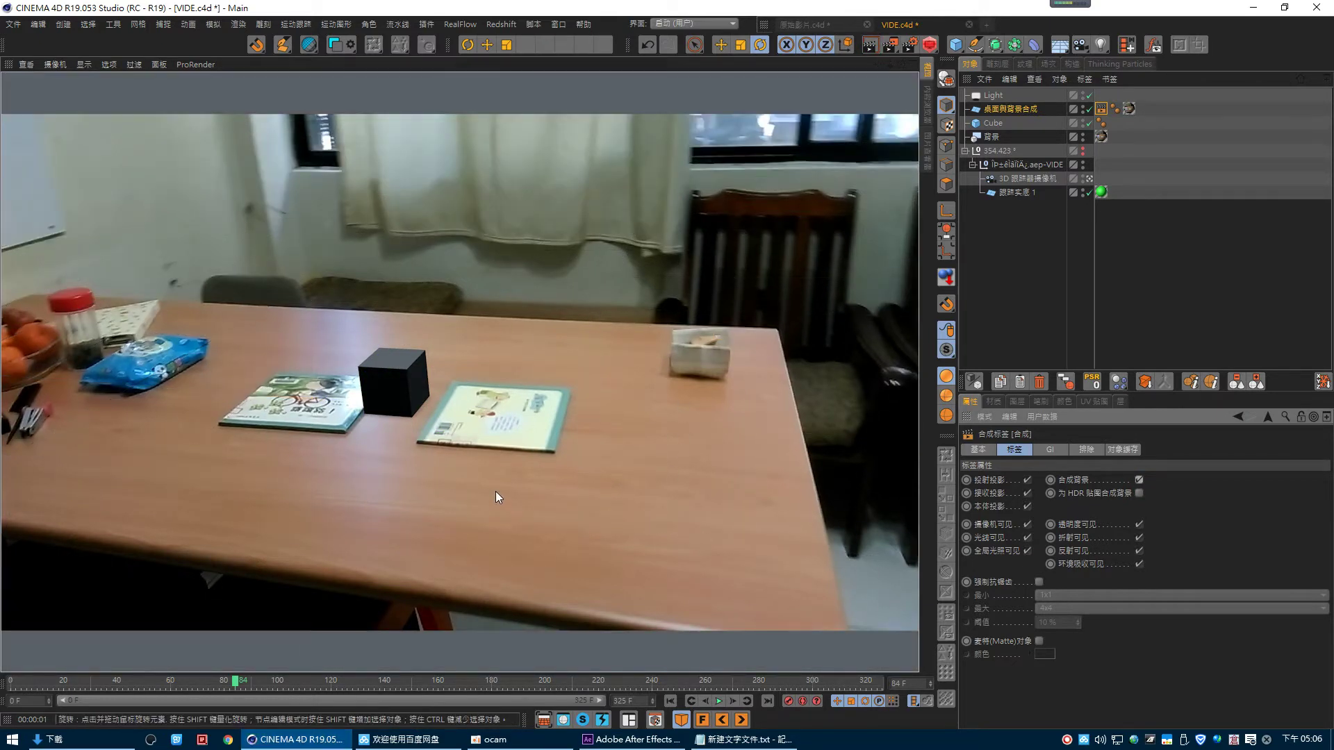
left_click(994, 123)
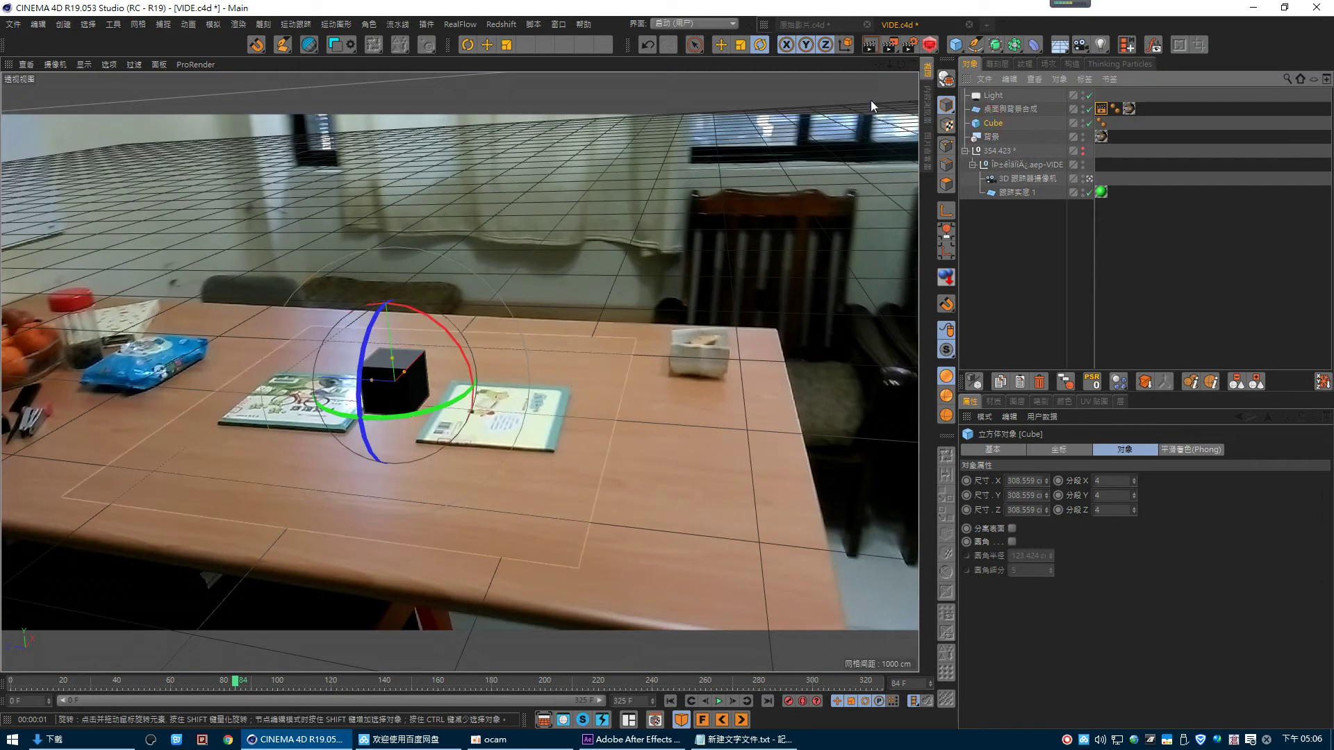
- Move the cube right onto the second book and render the view
key("e")
left_click_drag(336, 382, 469, 407)
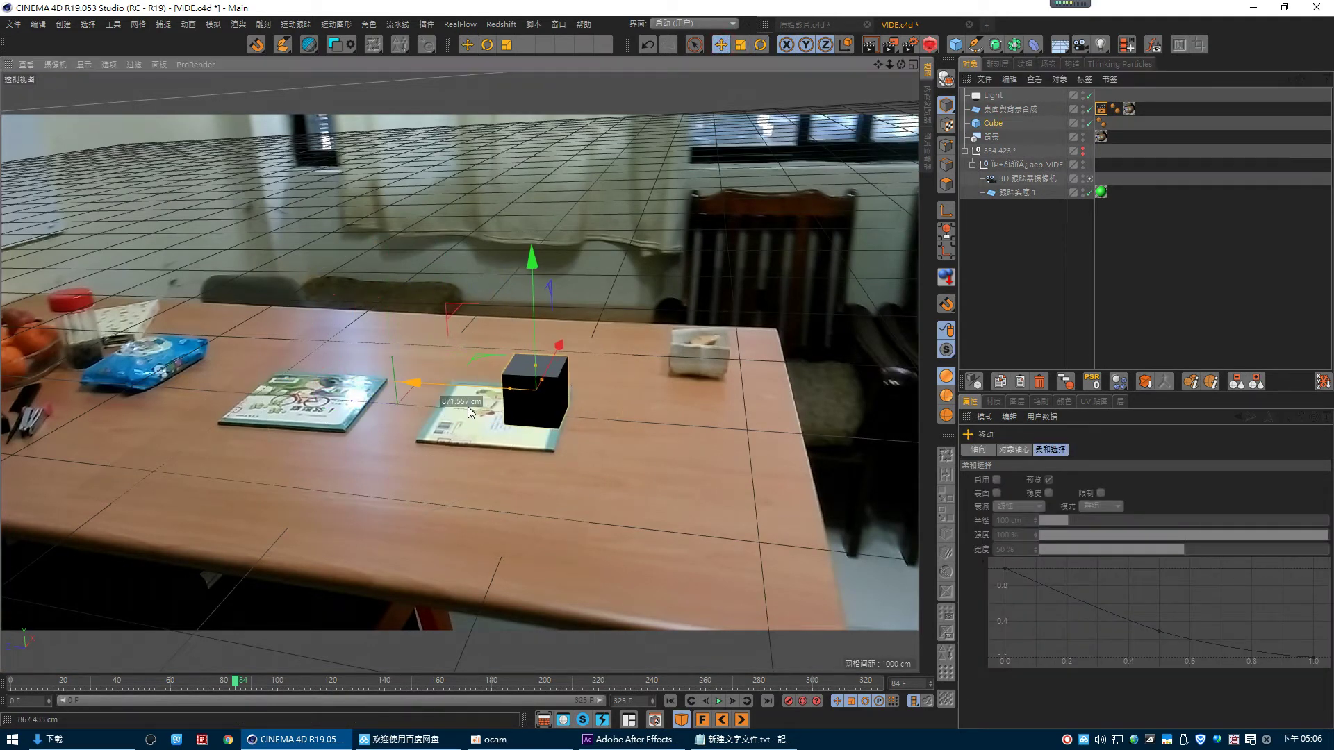
left_click(871, 45)
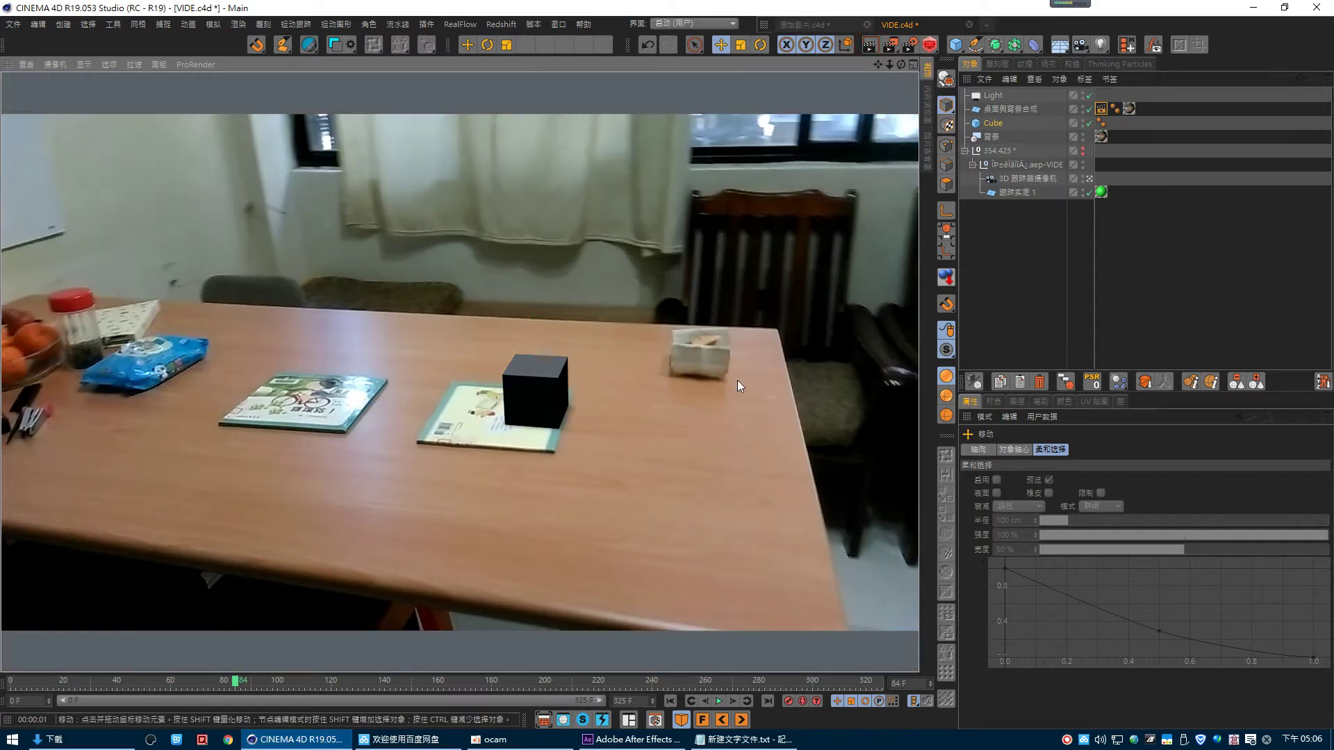
- Scrub to frame 178, render a preview, then leave the tracked camera
left_click_drag(237, 683, 486, 687)
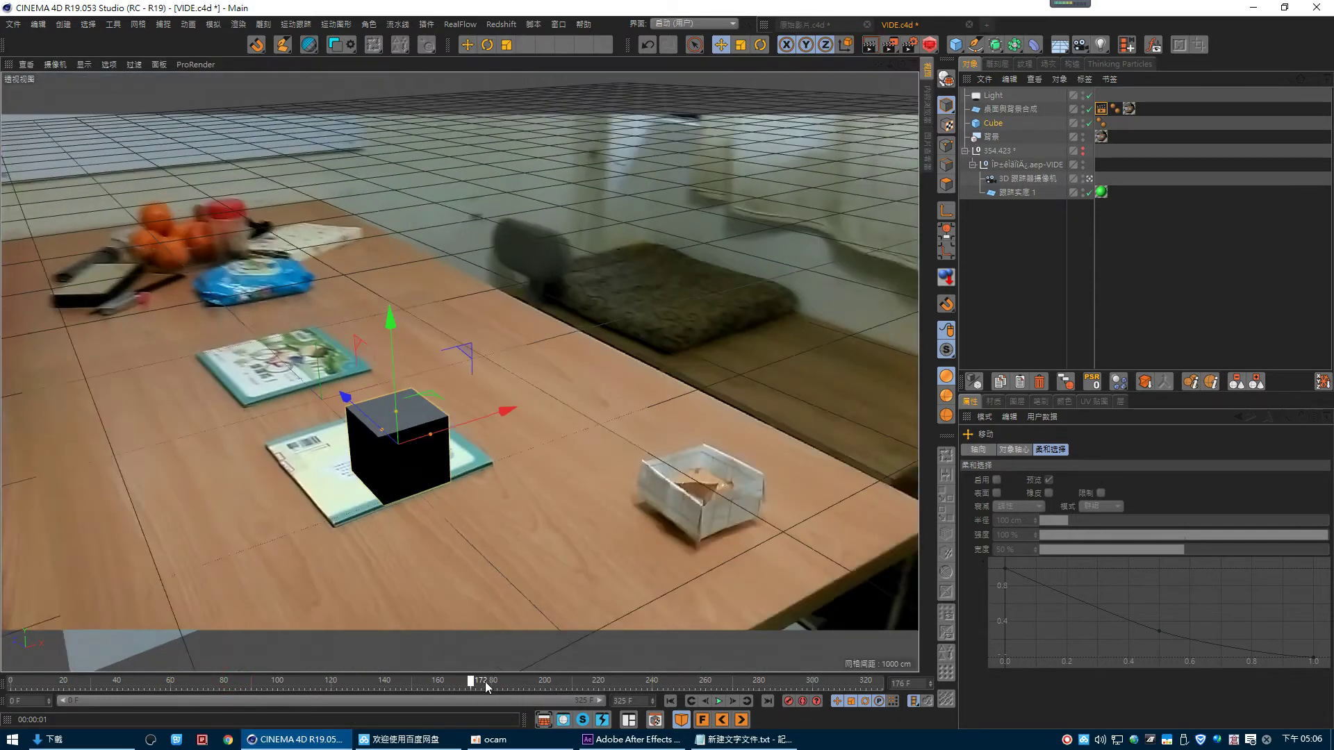
left_click(868, 44)
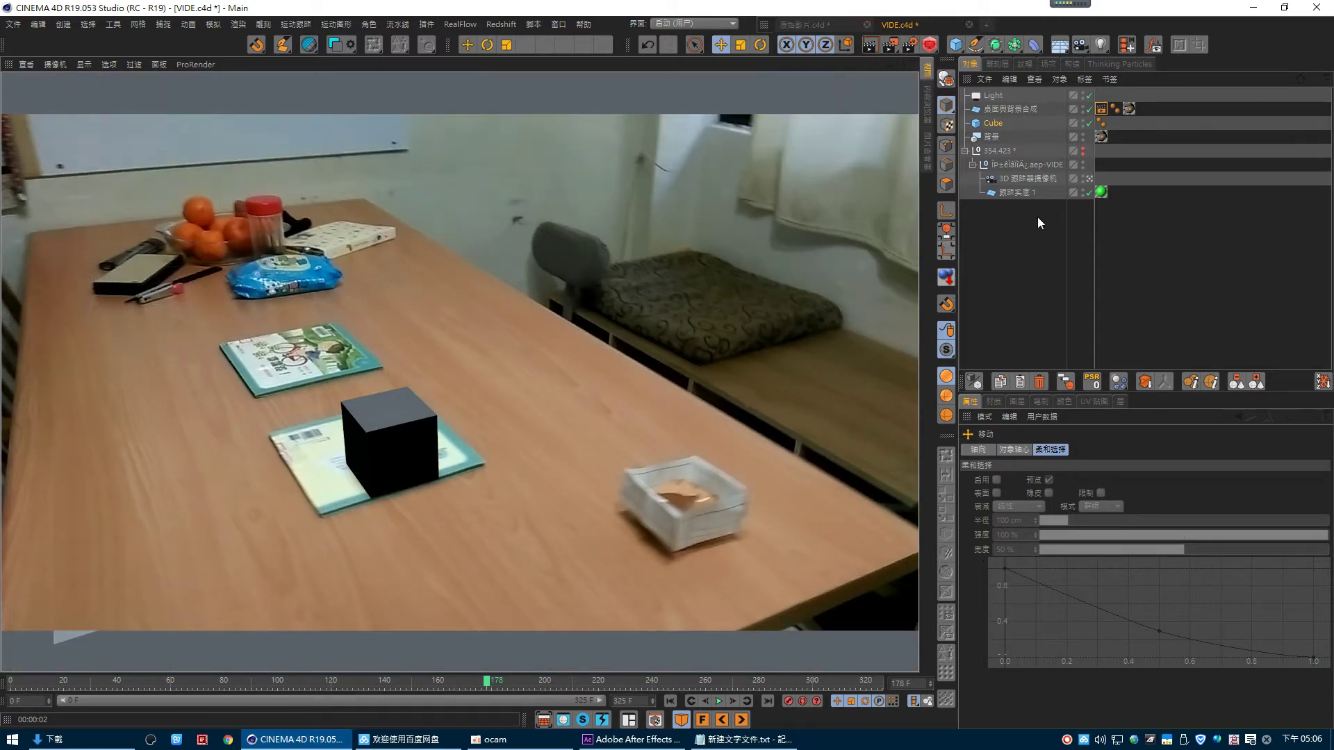
left_click(1089, 179)
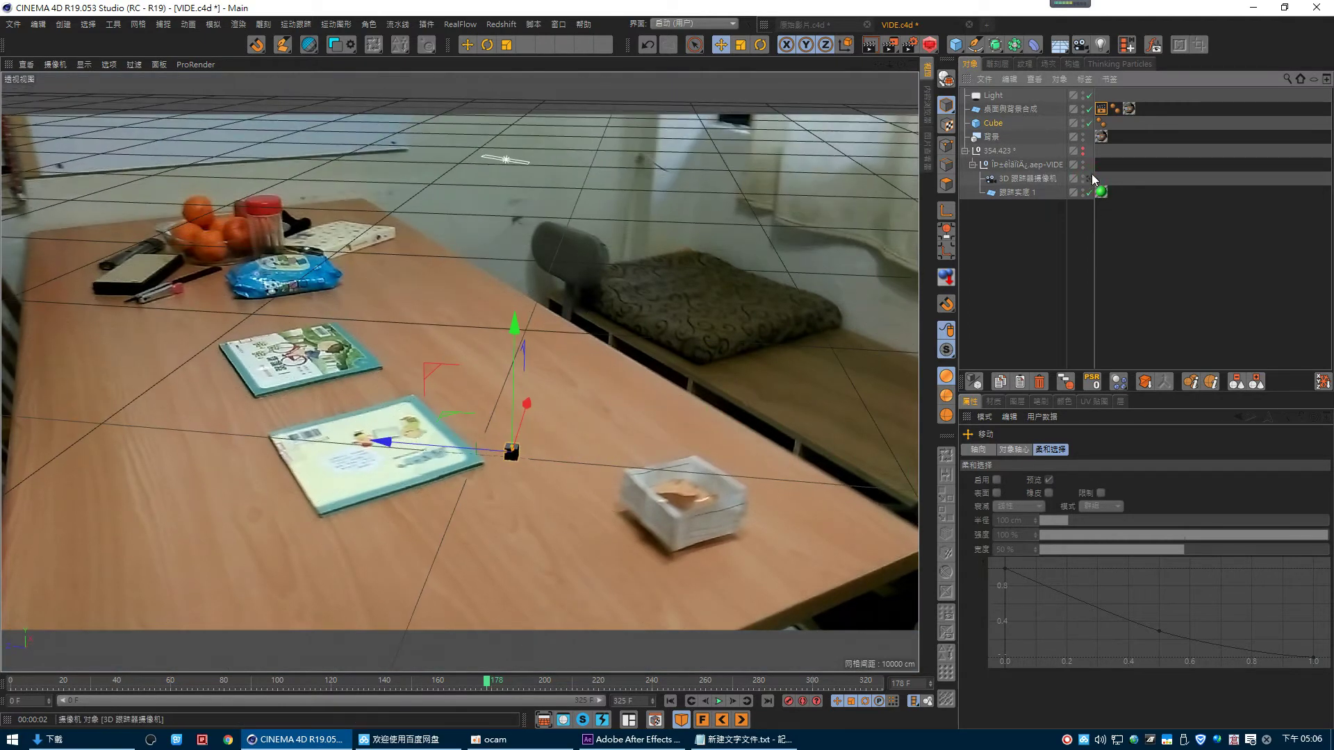
- Drag the area light's handles to about 3913 by 2790 and render a preview
left_click(994, 95)
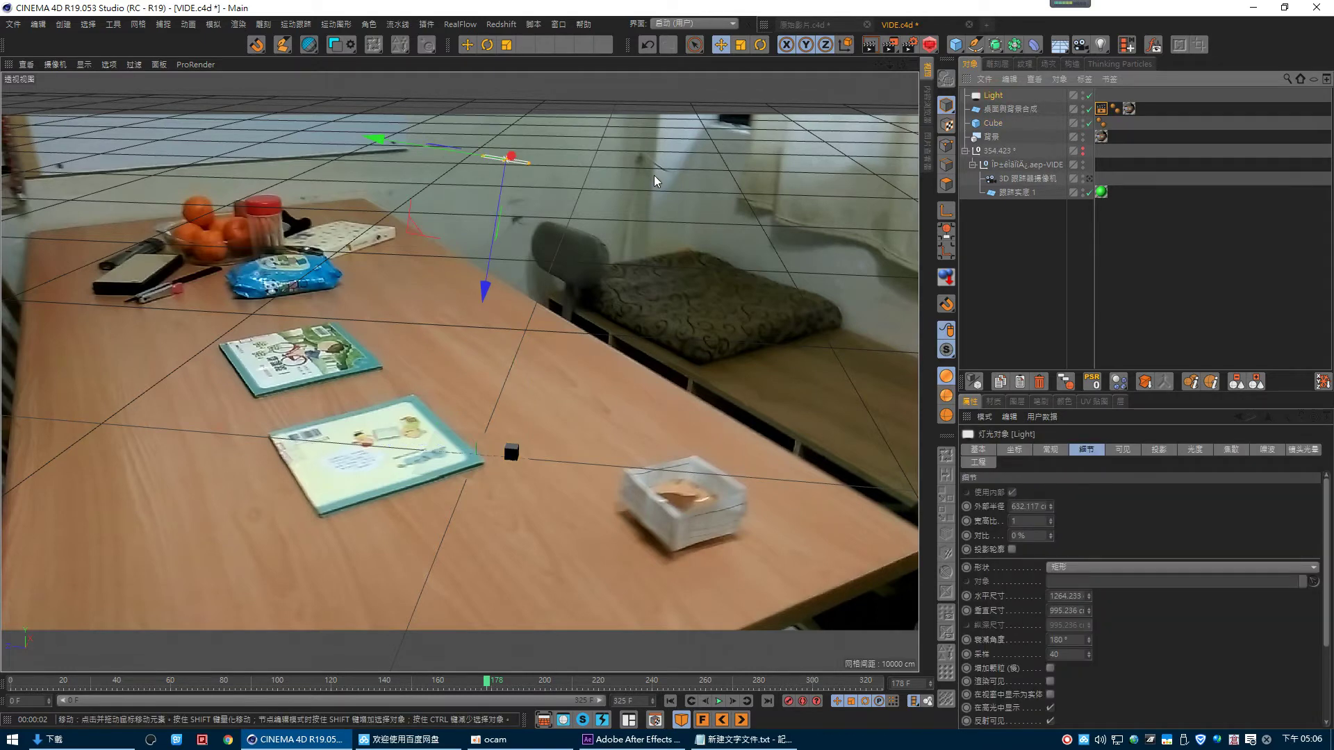
left_click_drag(655, 181, 596, 215, "alt")
left_click_drag(526, 241, 468, 298)
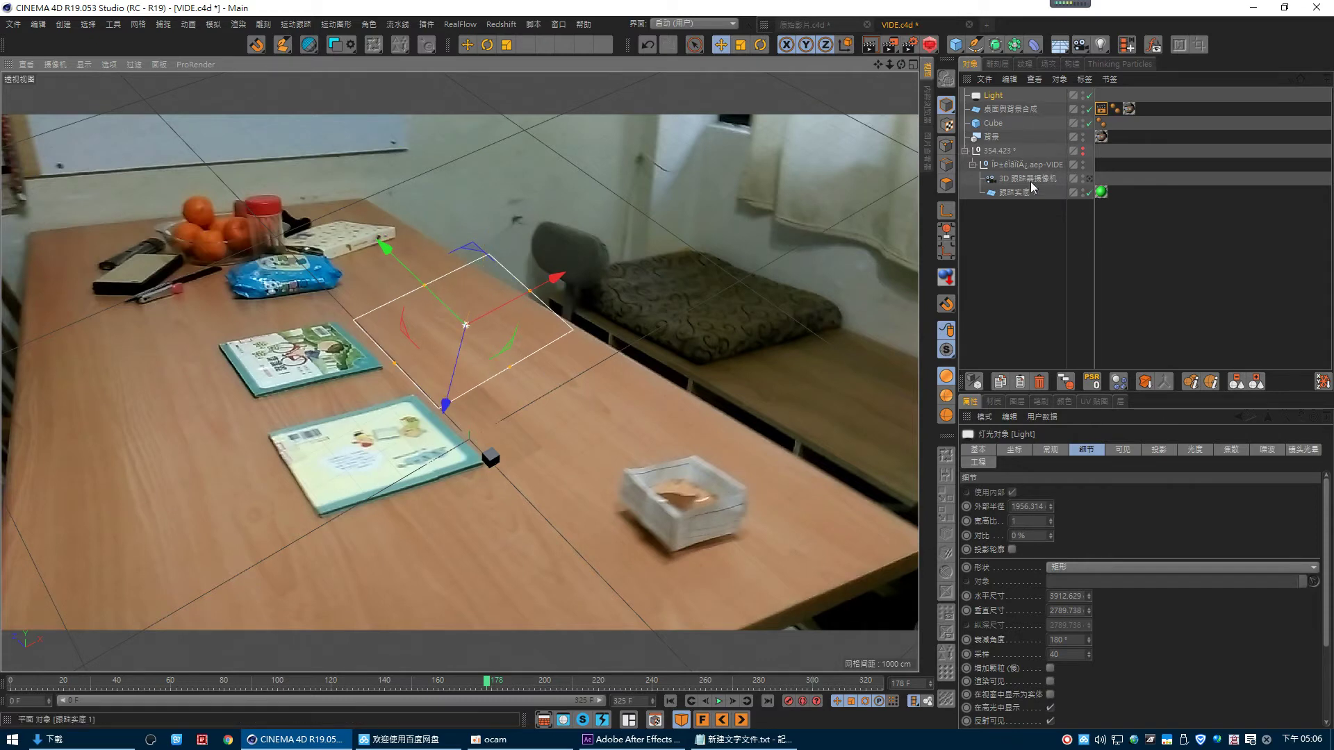
left_click_drag(678, 393, 840, 94)
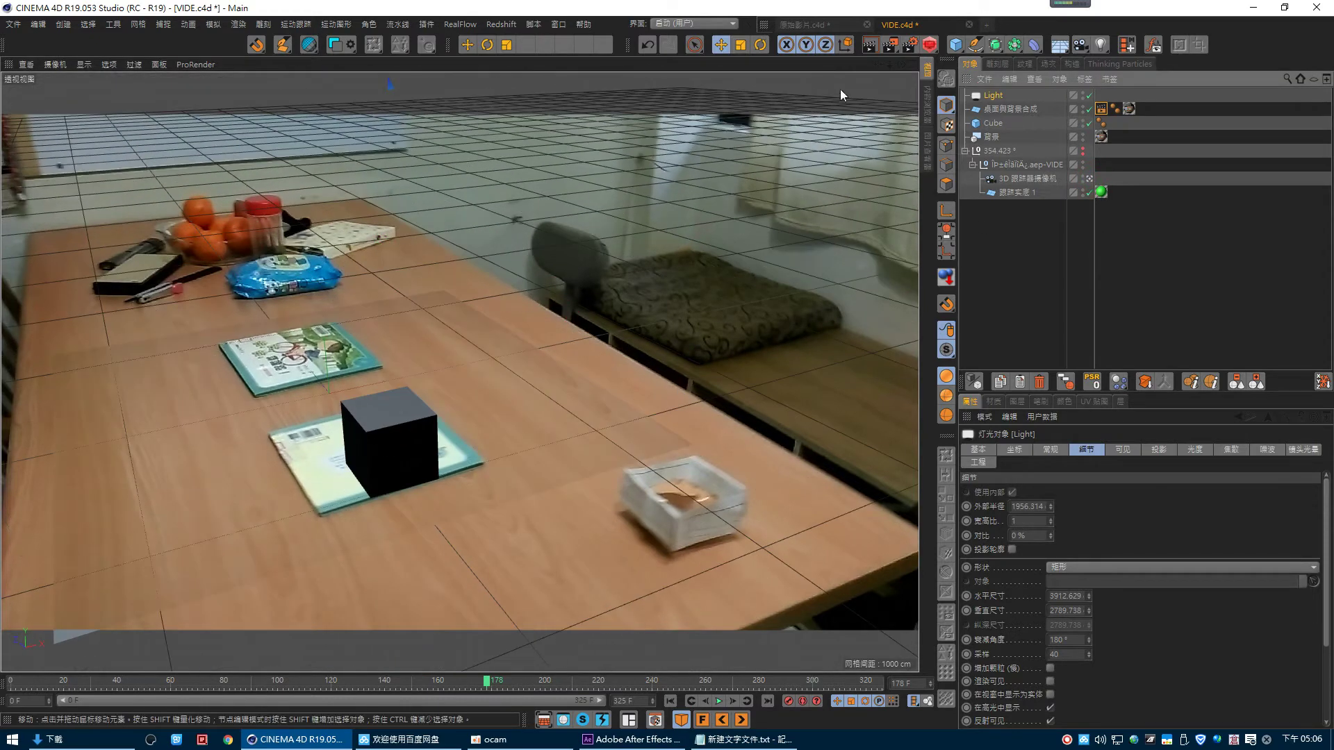
left_click(871, 46)
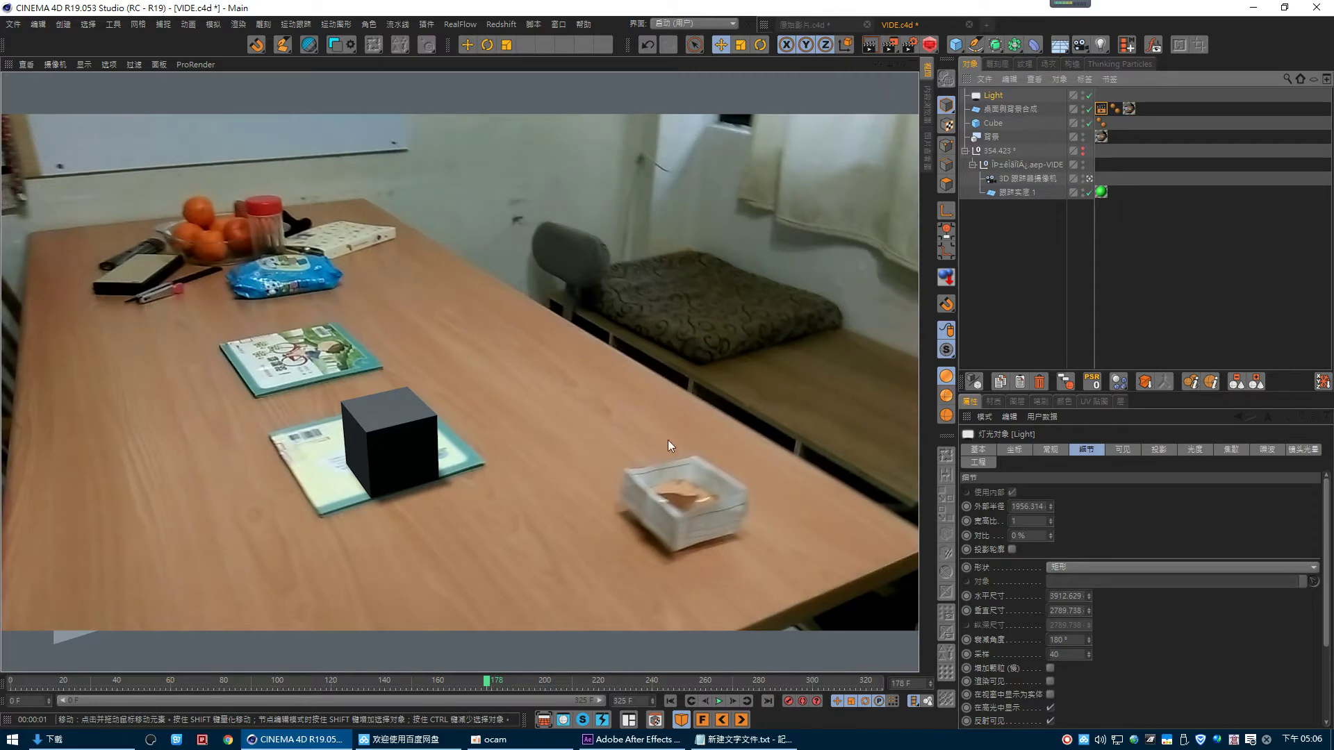
- Scrub back to frame 98 and orbit a free perspective view of the light
left_click_drag(470, 679, 272, 689)
left_click(873, 43)
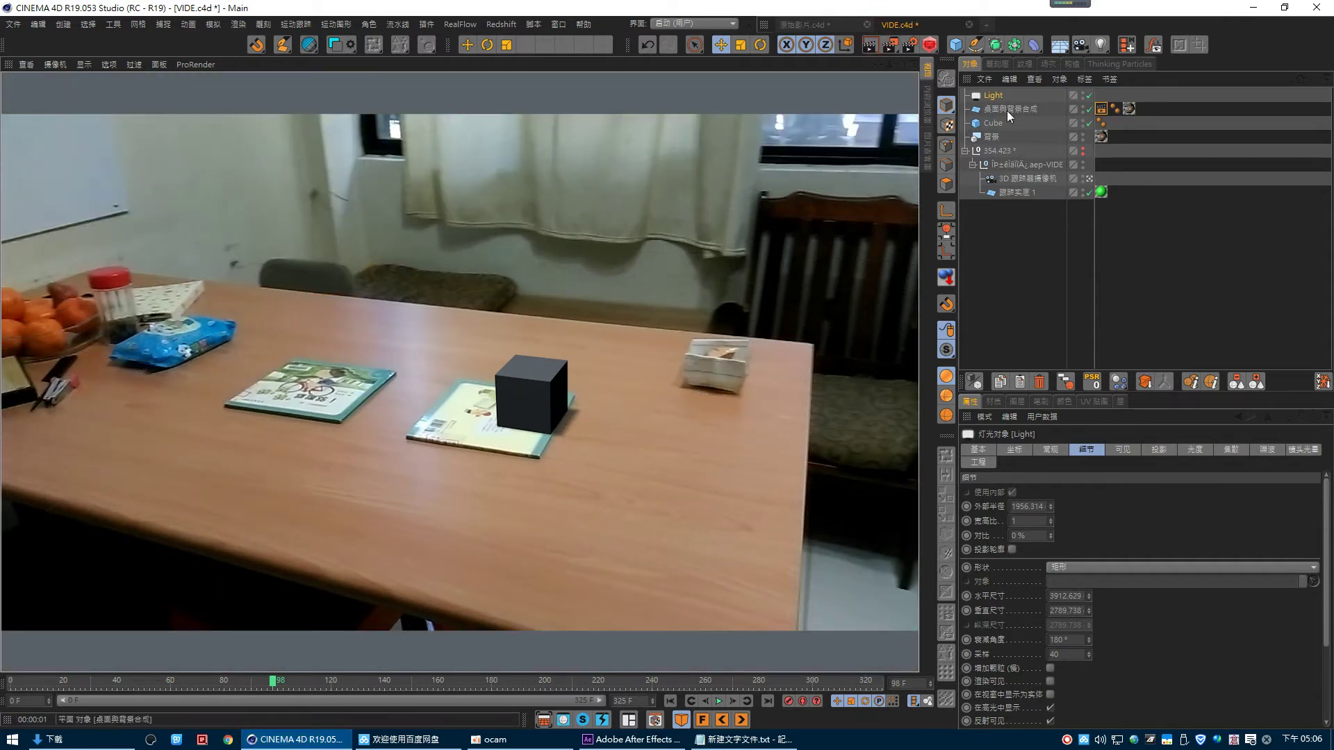
left_click(994, 97)
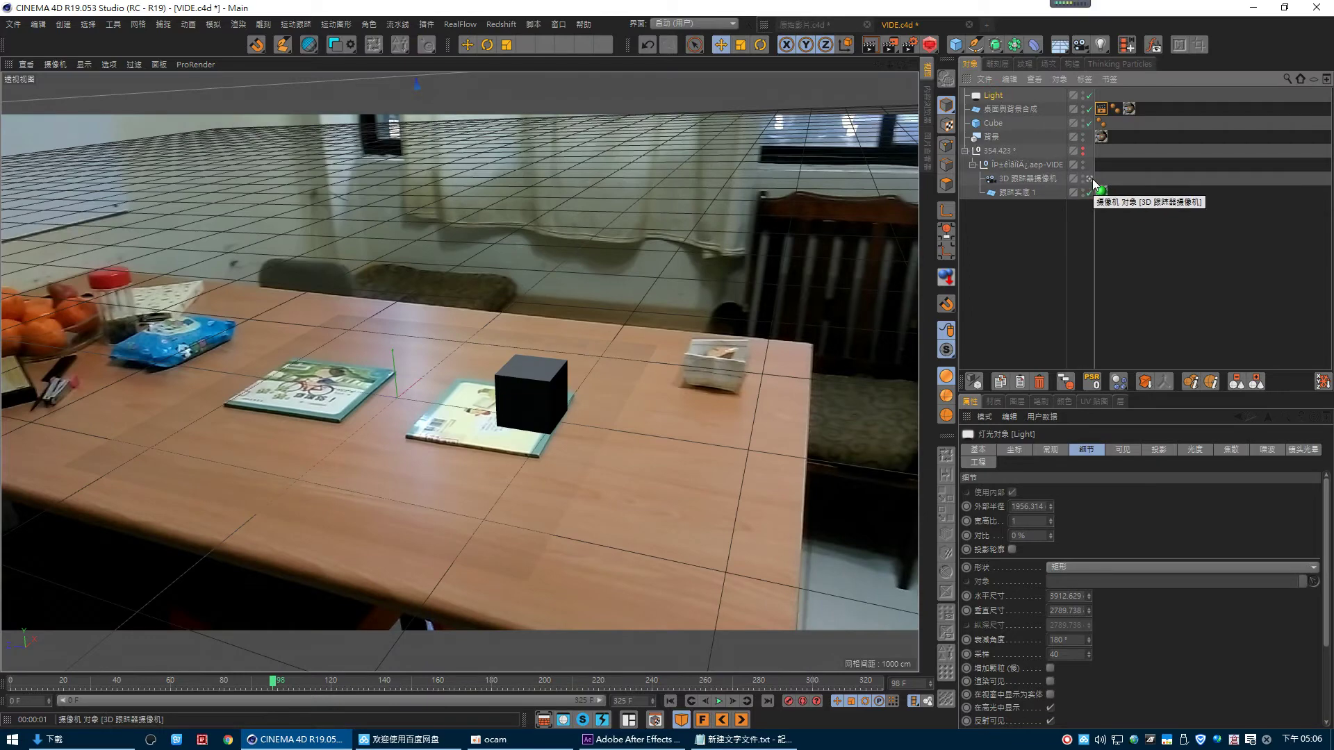
left_click(1090, 178)
mouse_move(691, 420)
left_mouse_down("alt")
mouse_move(727, 346)
mouse_move(714, 347)
mouse_move(704, 389)
mouse_move(478, 461)
mouse_move(579, 372)
mouse_move(520, 376)
mouse_move(497, 291)
left_mouse_up("alt")
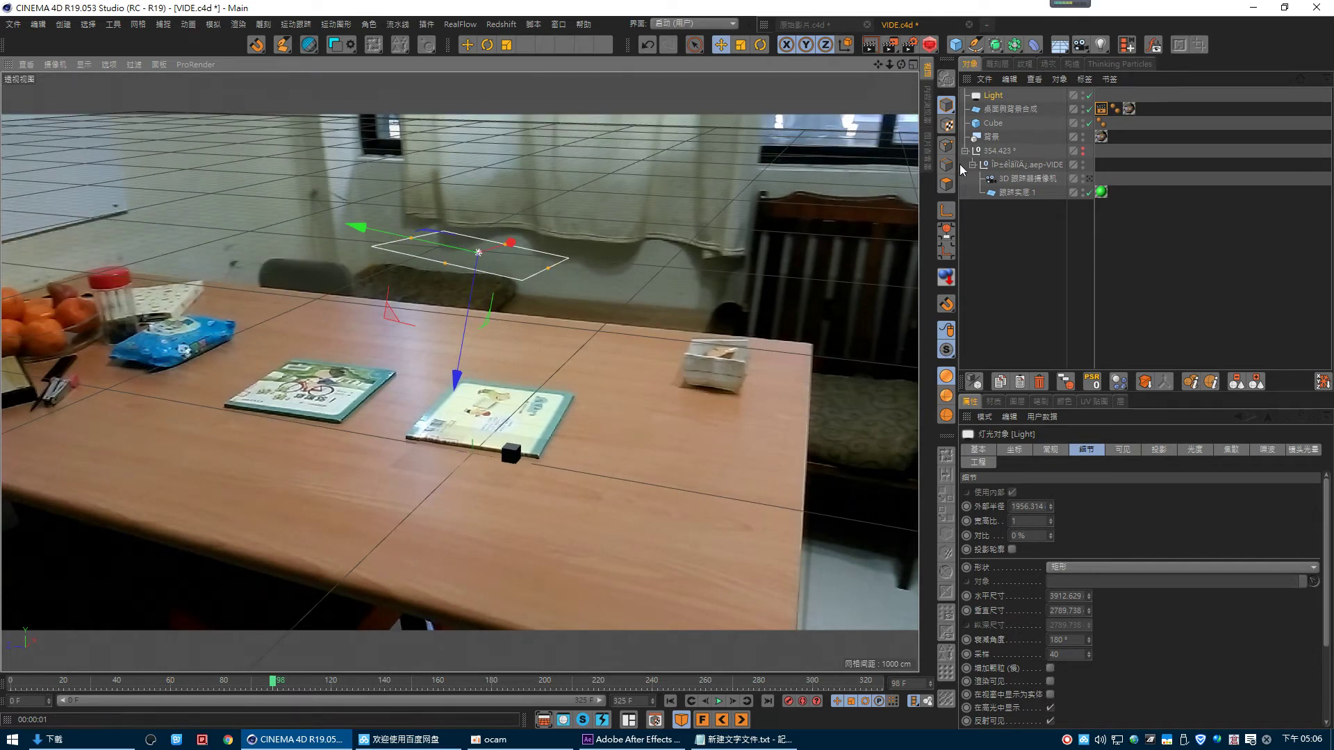
left_click(762, 46)
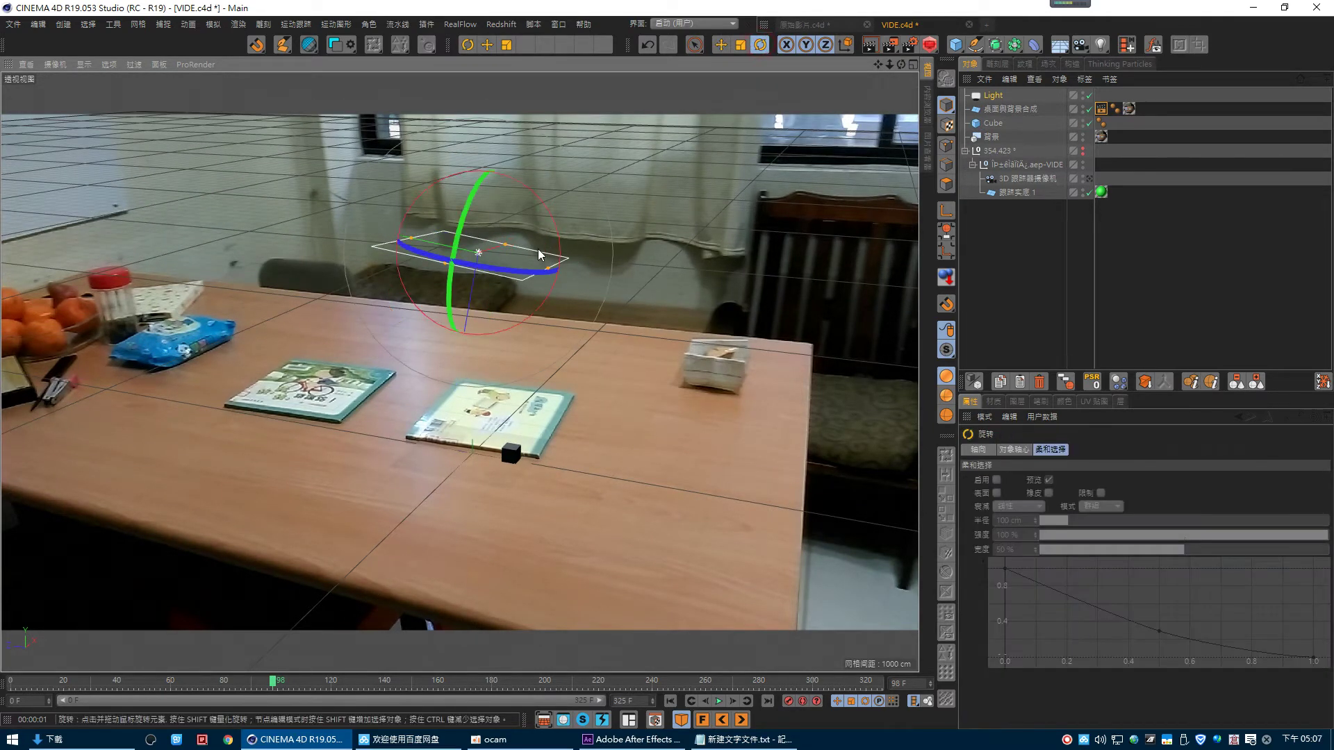
- Tilt the area light slightly and move it over the table
left_click_drag(558, 235, 555, 230)
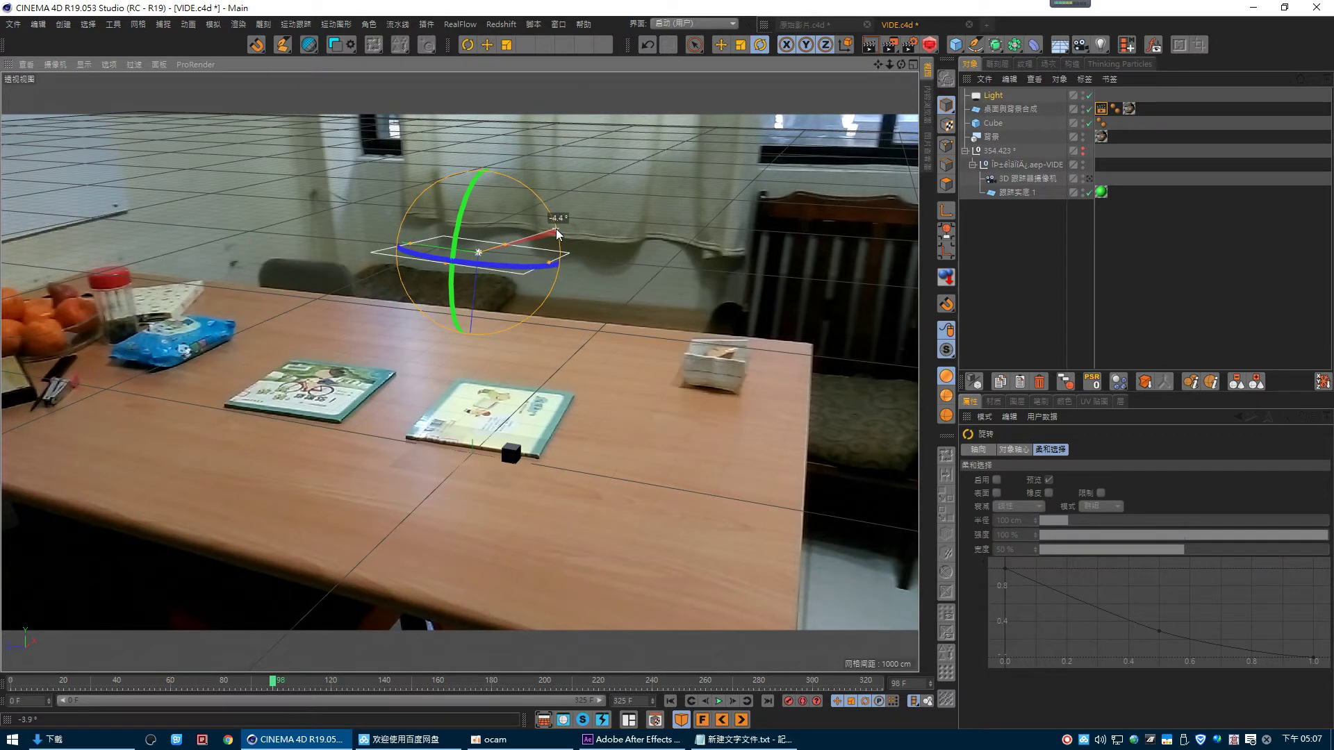
key("e")
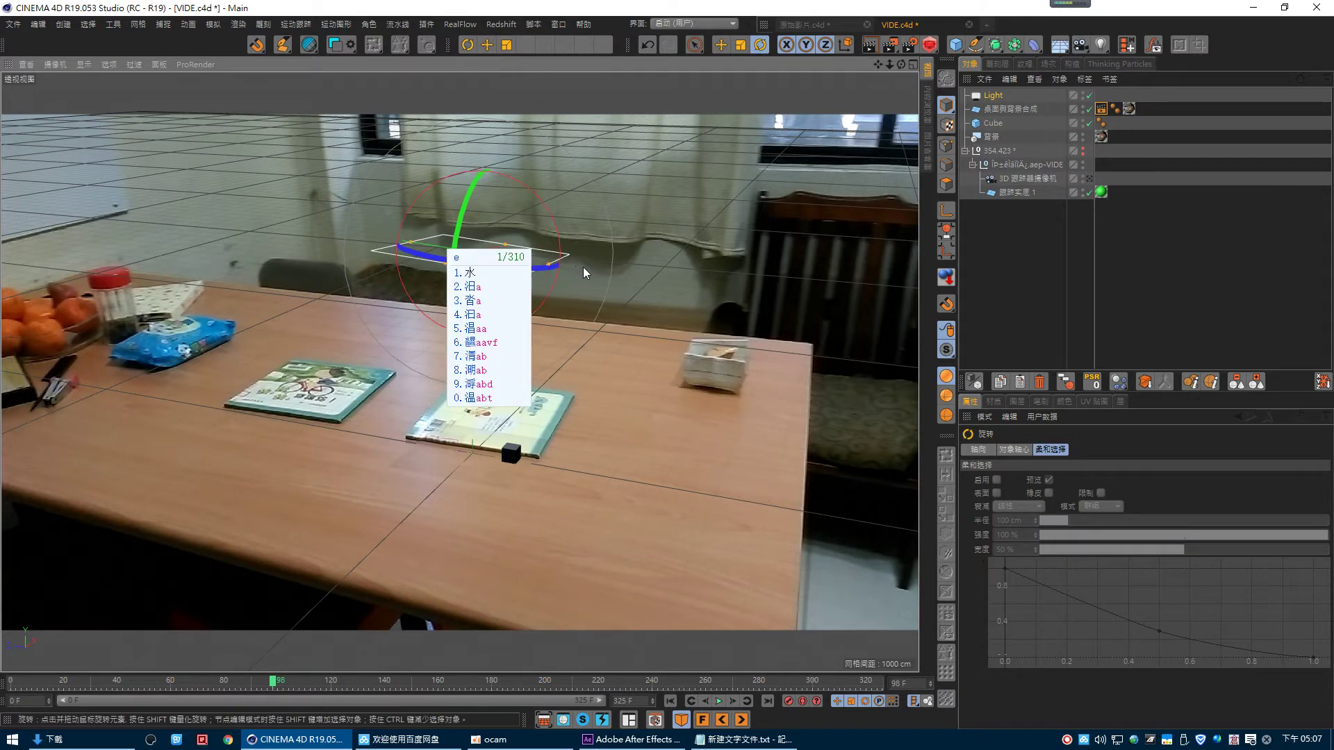
key("Escape")
key("e")
mouse_move(351, 234)
left_mouse_down()
mouse_move(425, 260)
mouse_move(920, 75)
mouse_move(879, 45)
left_mouse_up()
- Render previews in Perspective and through the tracked camera, then select the light
left_click(869, 44)
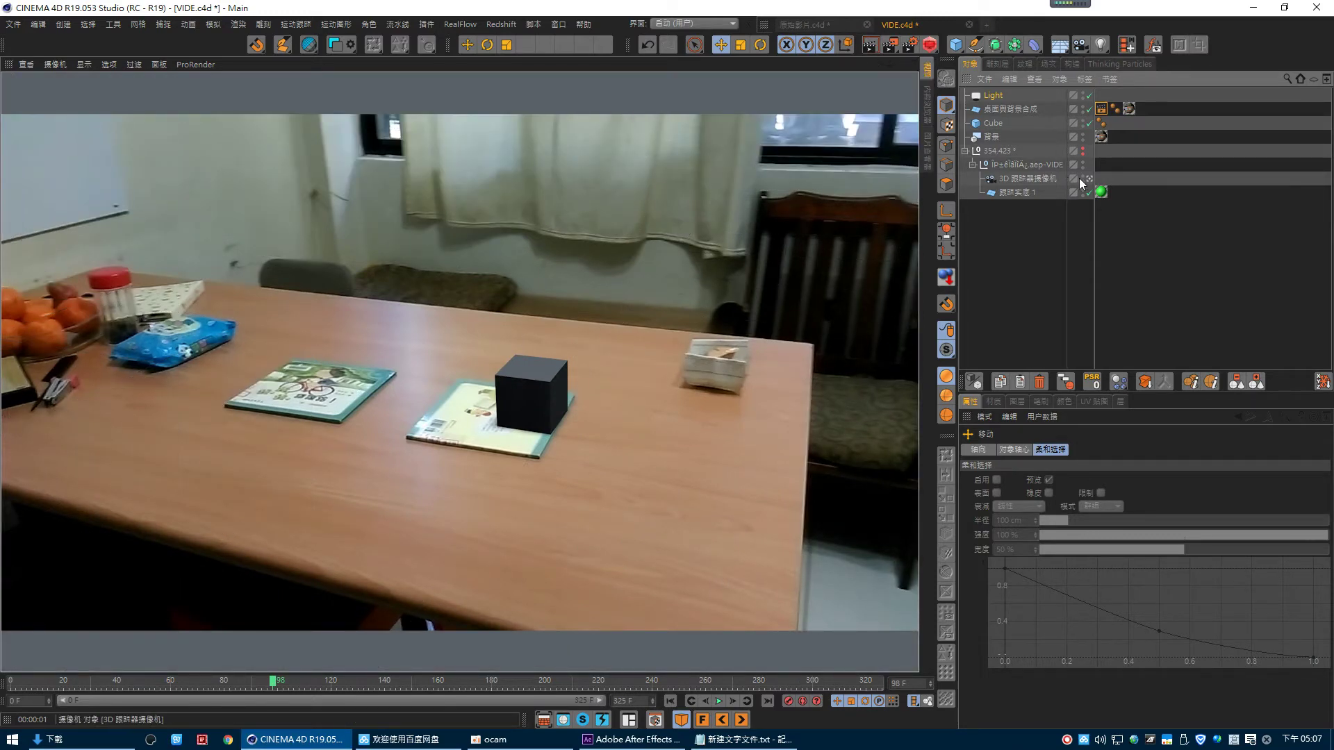
left_click(760, 44)
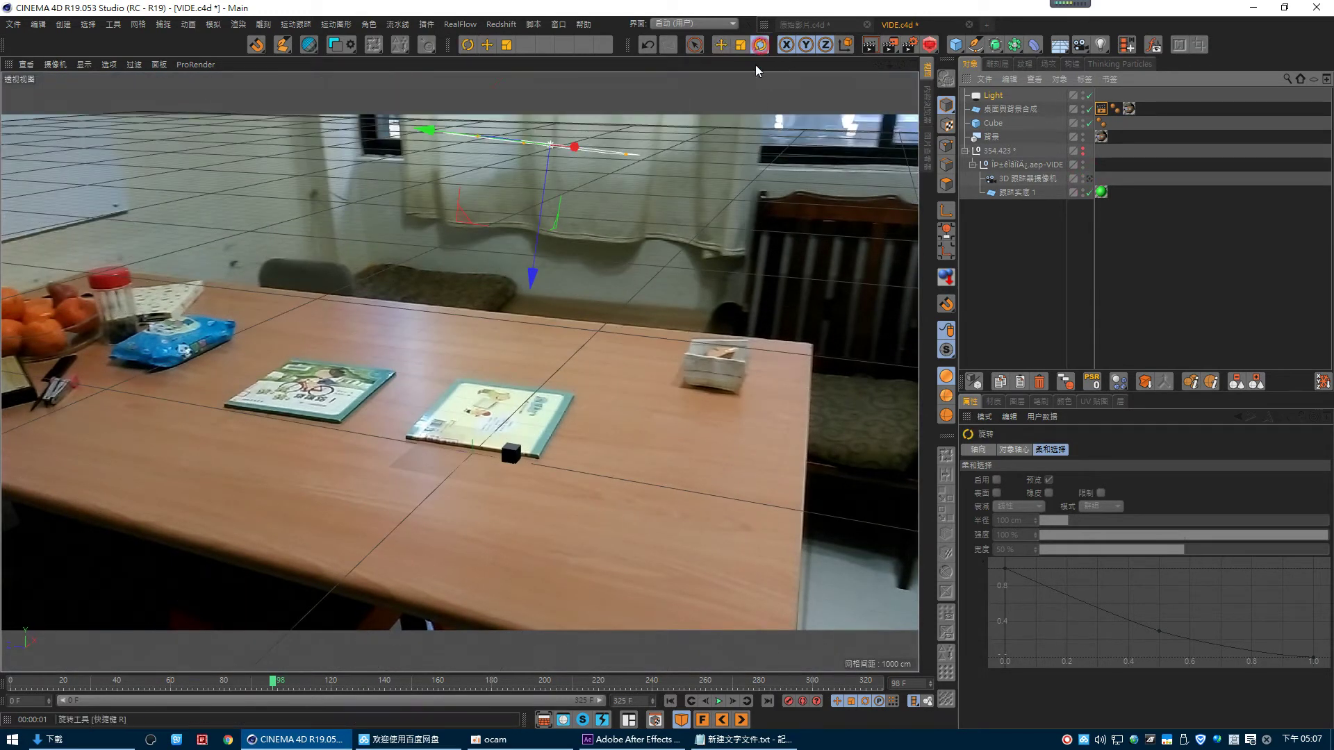
left_click(1089, 179)
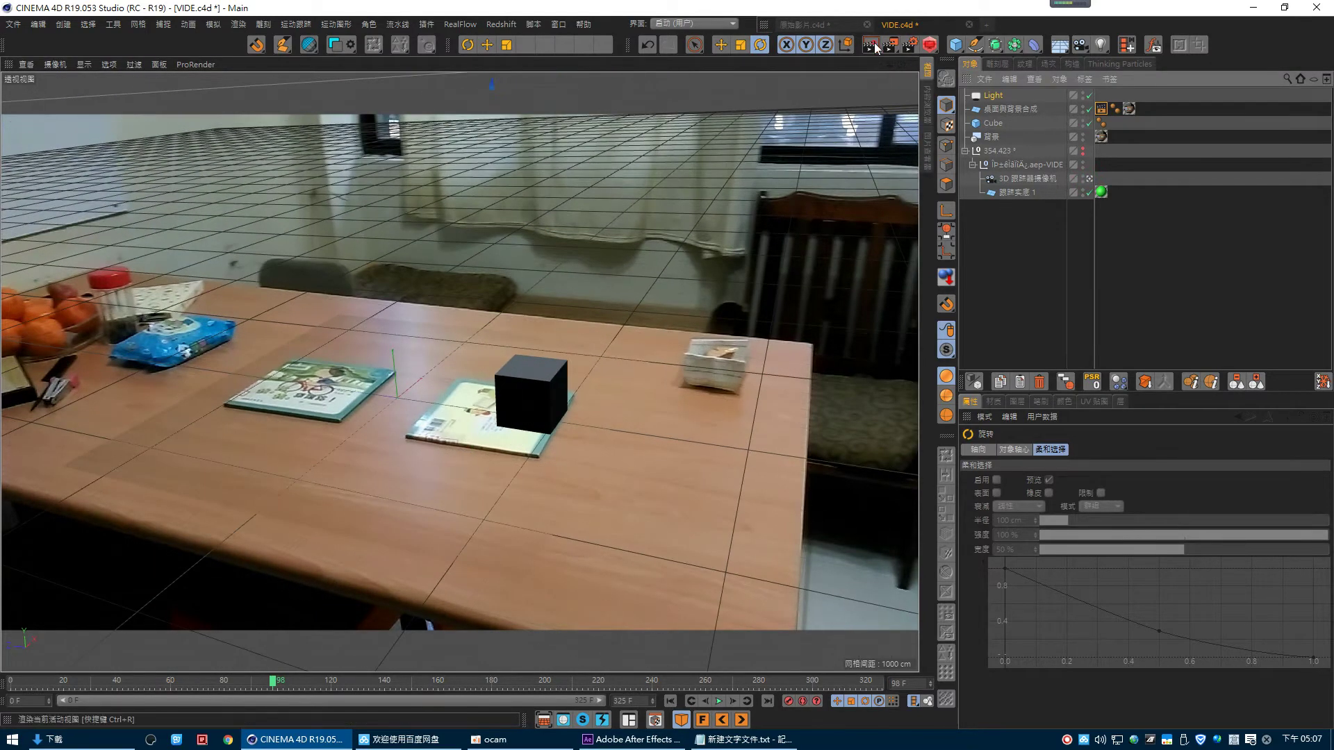
left_click(871, 46)
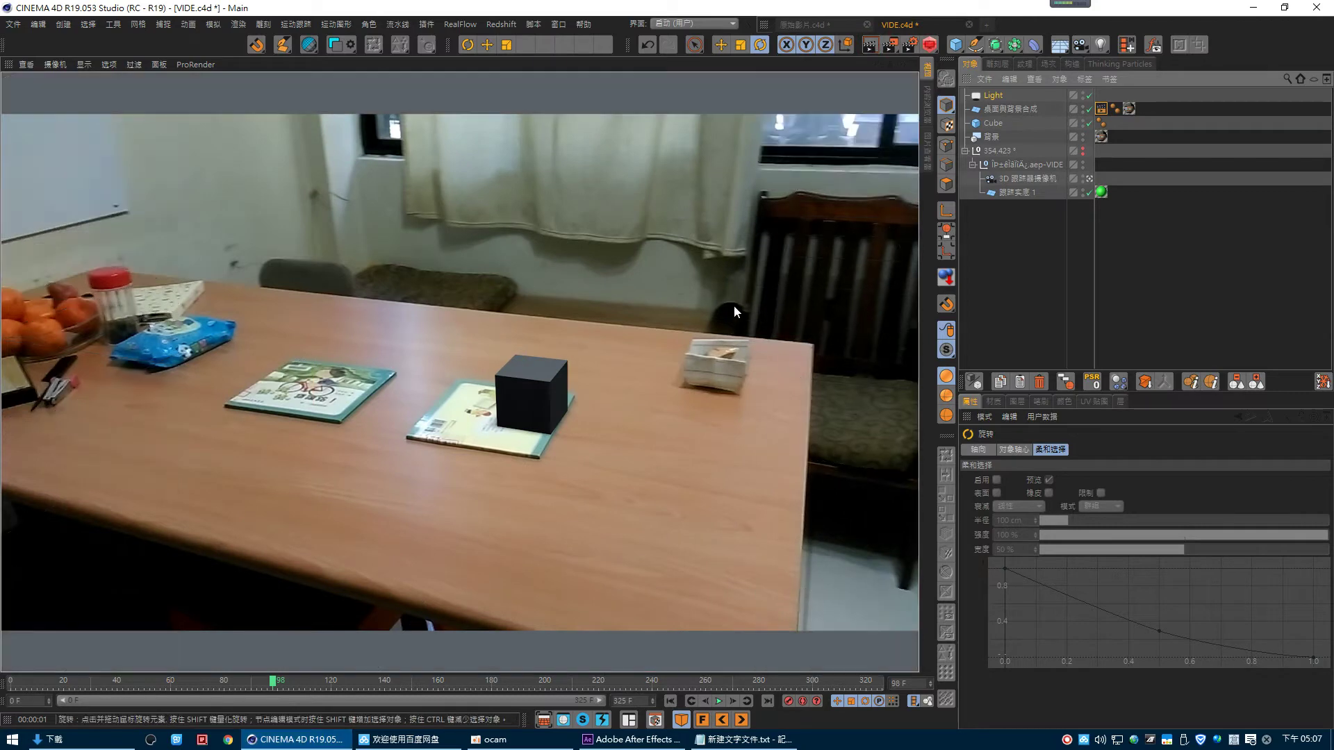
left_click(994, 96)
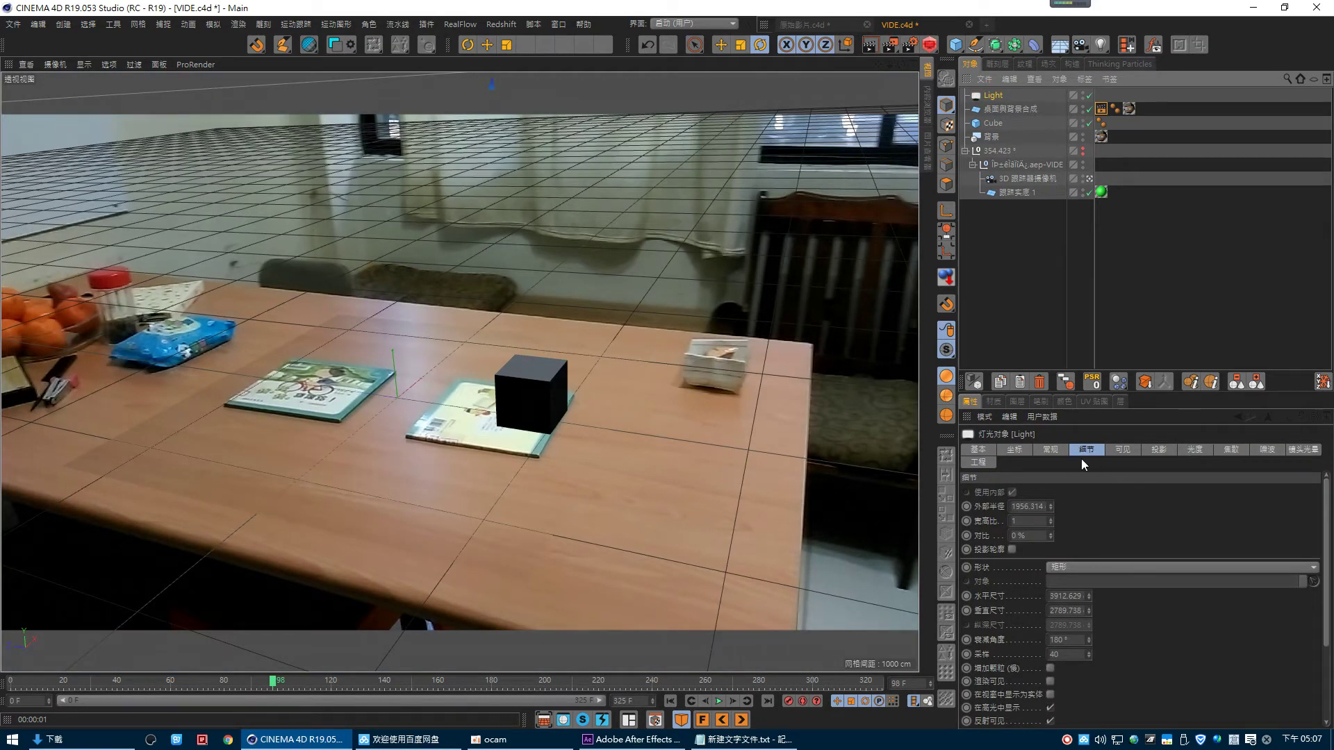
- Raise the area light's intensity to 147%, preview-render it, set colour V to 100%, then show its shadow settings
left_click(1057, 452)
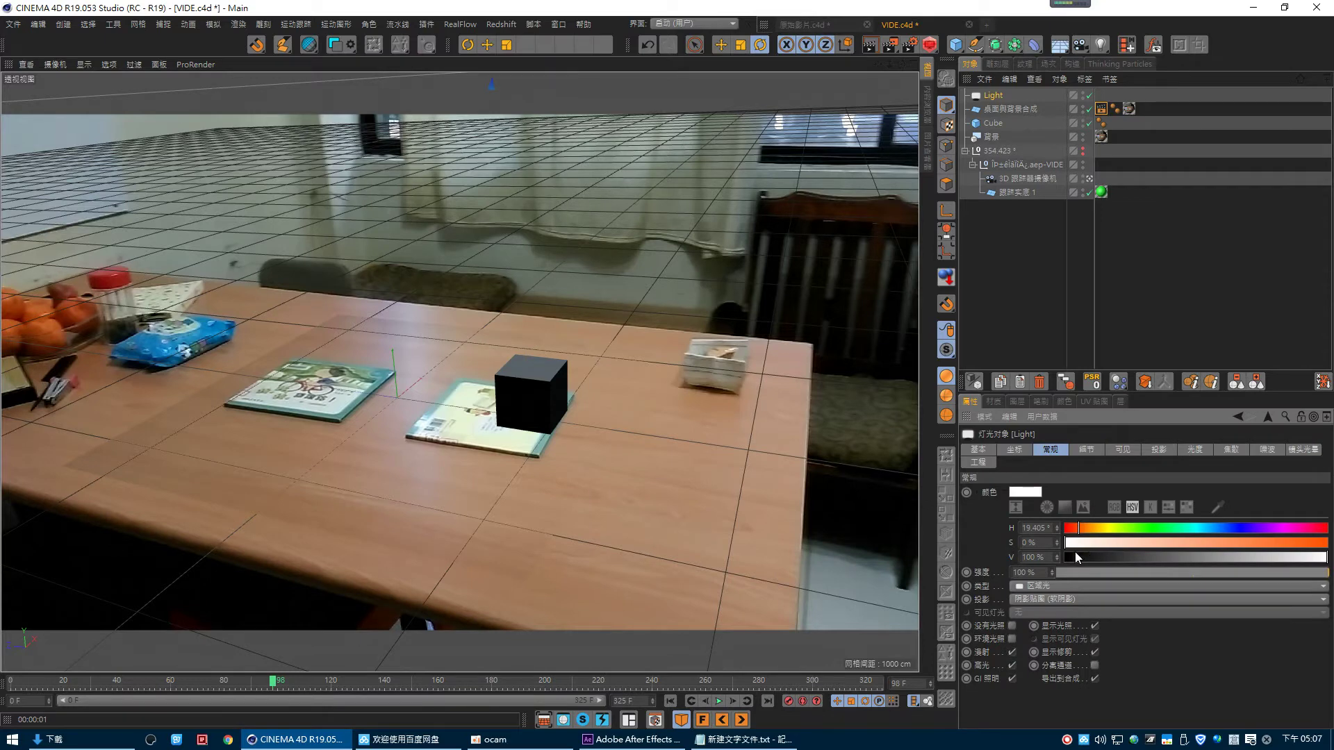
left_click_drag(1053, 572, 1103, 573)
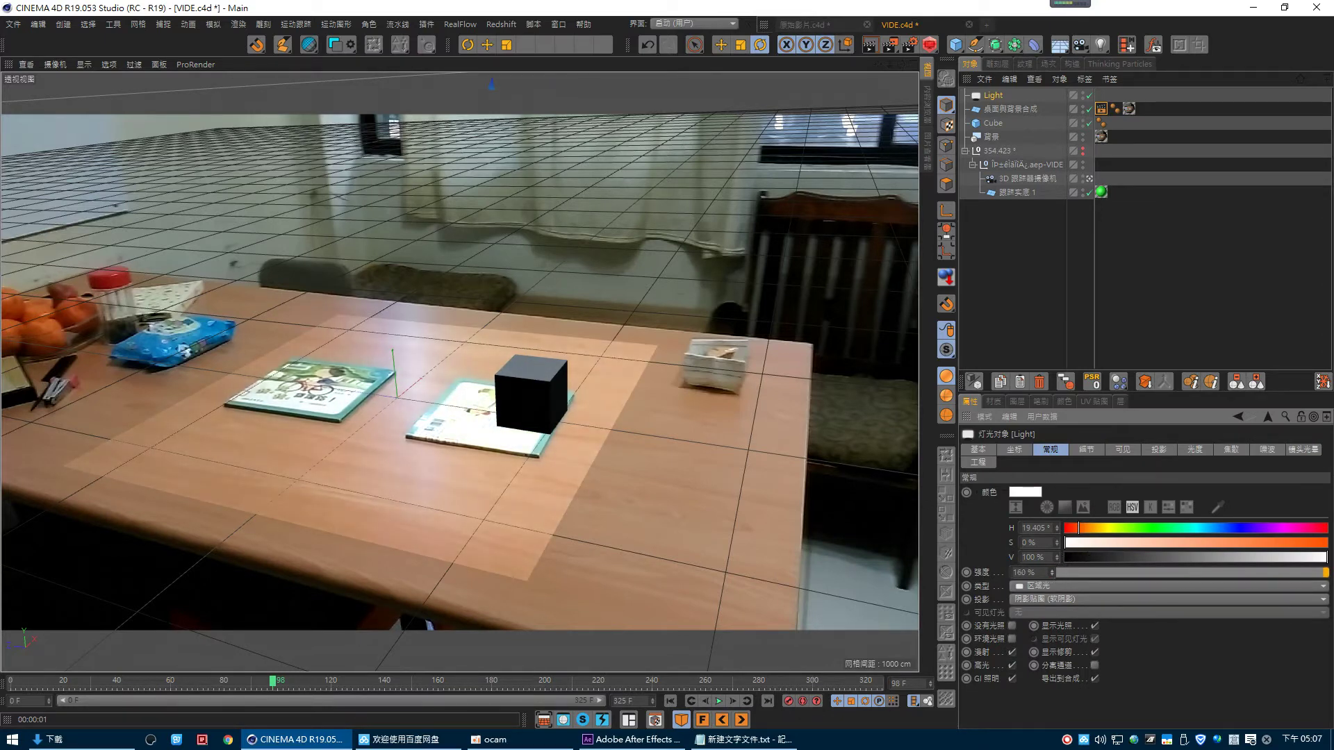
left_click(870, 45)
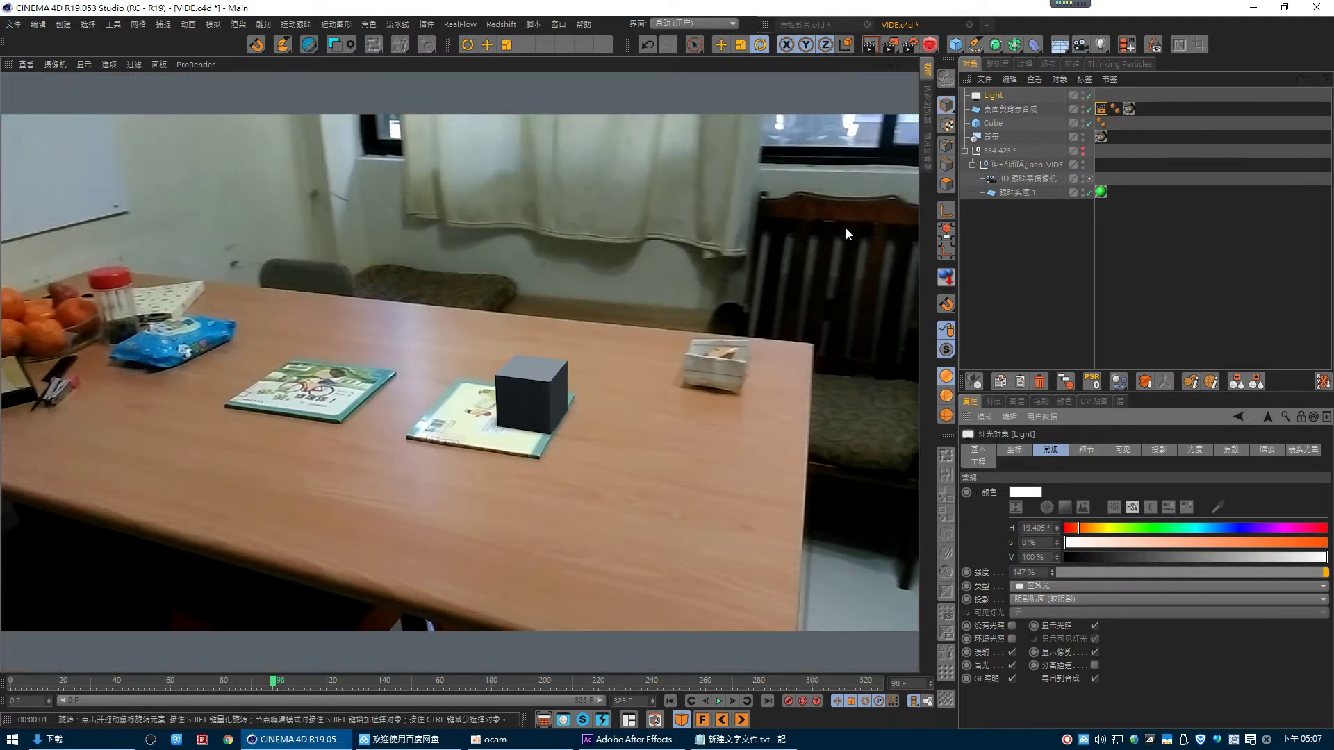
left_click(1041, 559)
type("100")
left_click(1183, 647)
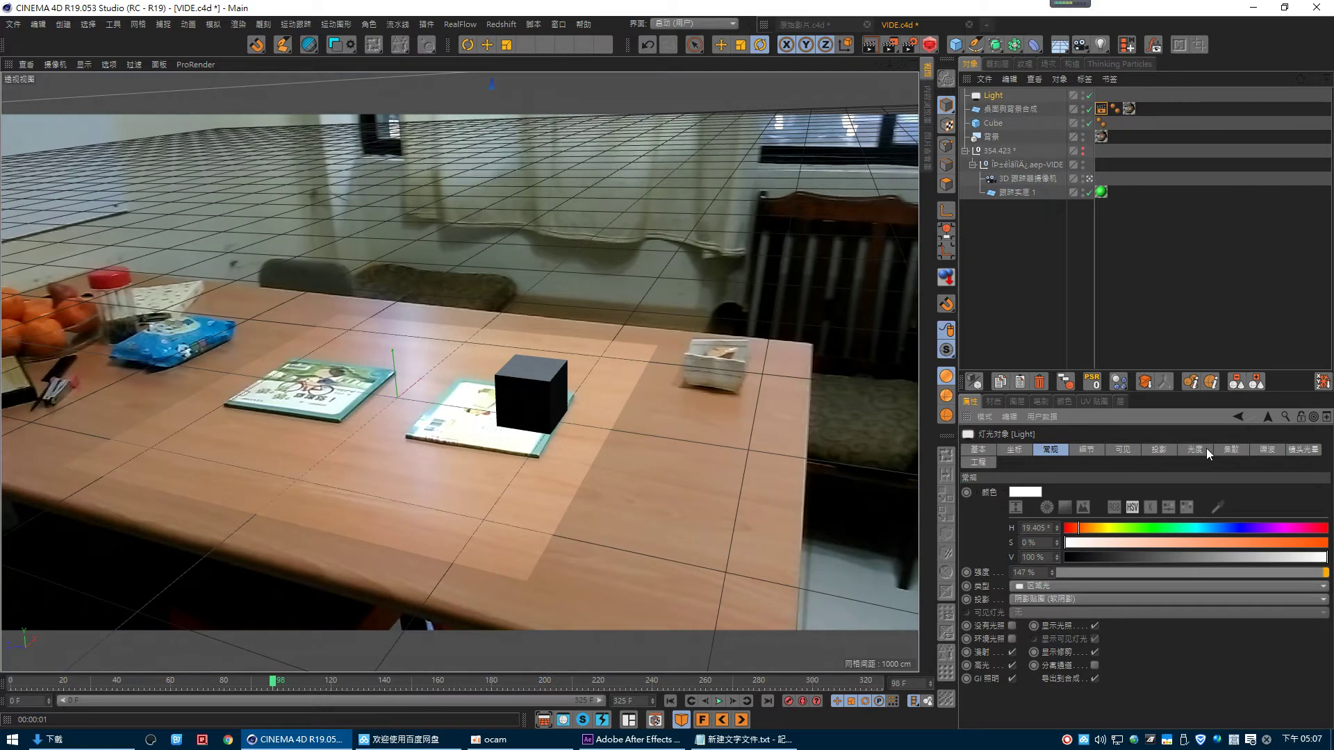
left_click(1164, 449)
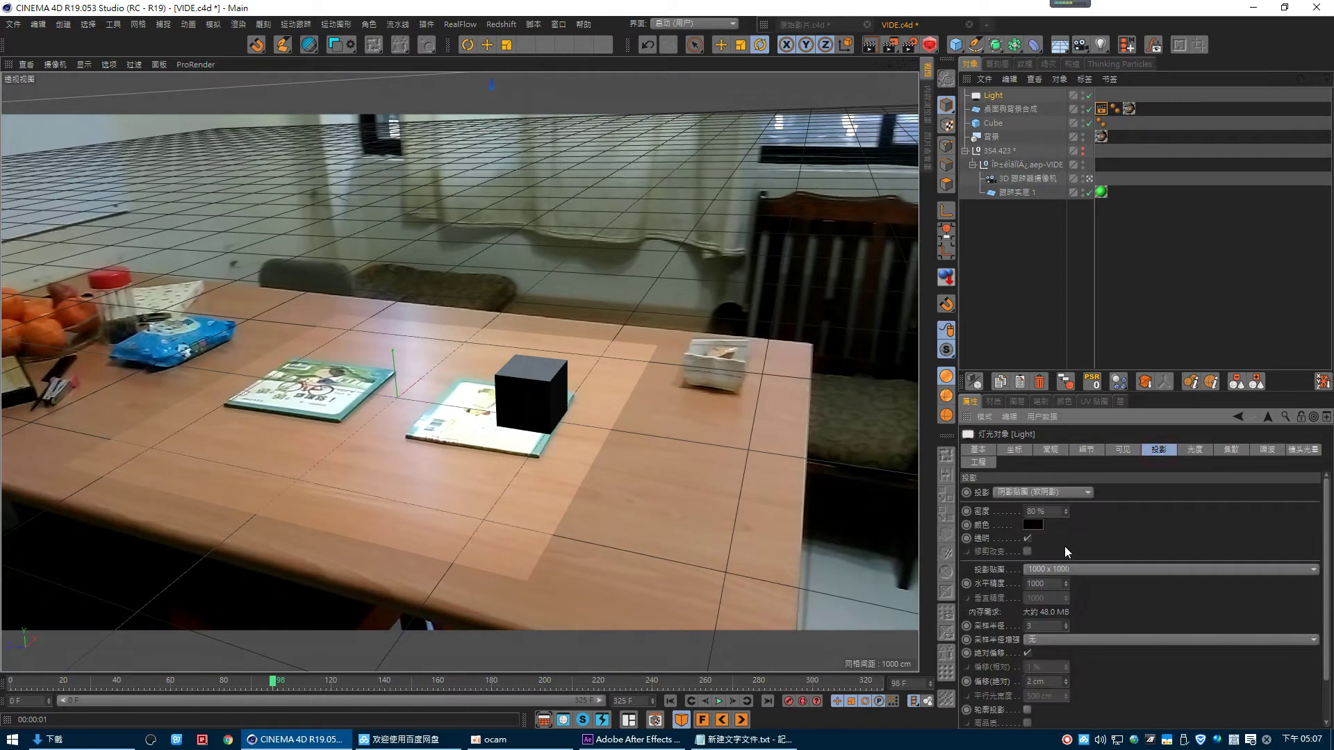
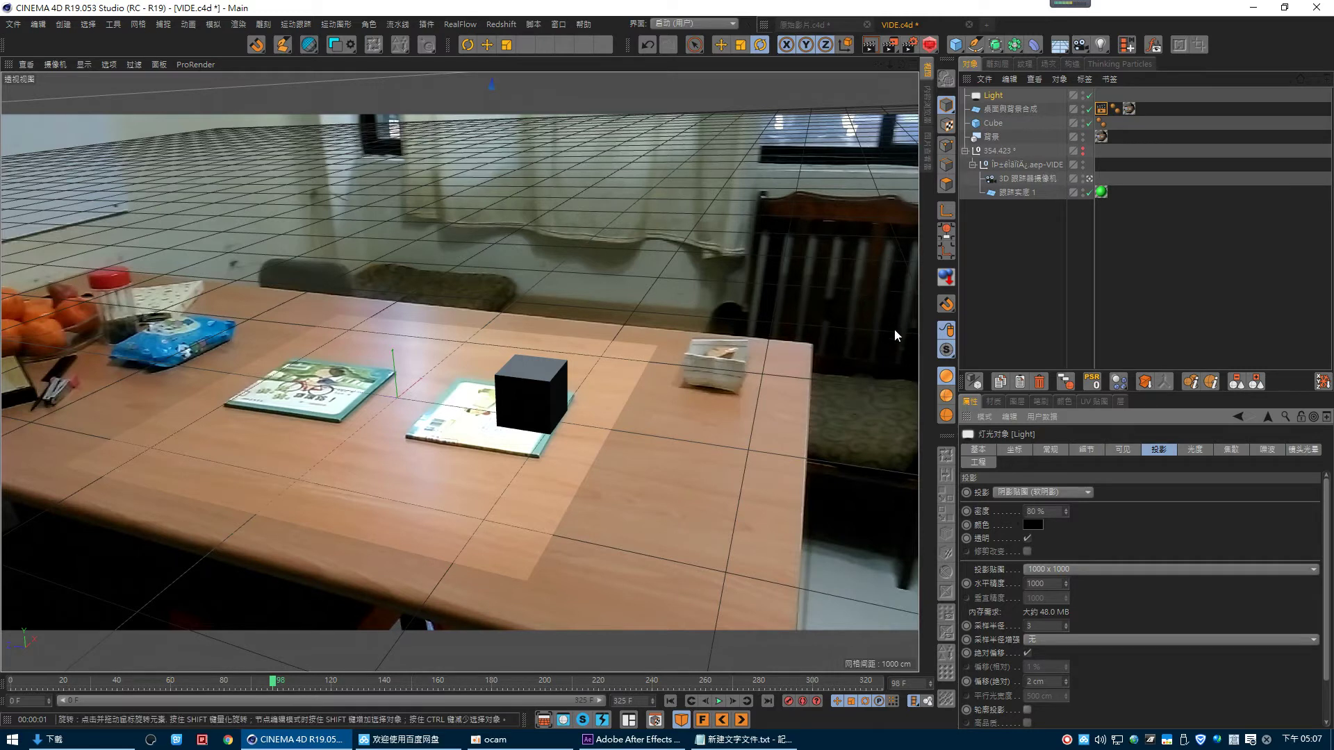
- Move the scene light along X to sit above the table
left_click(1002, 182)
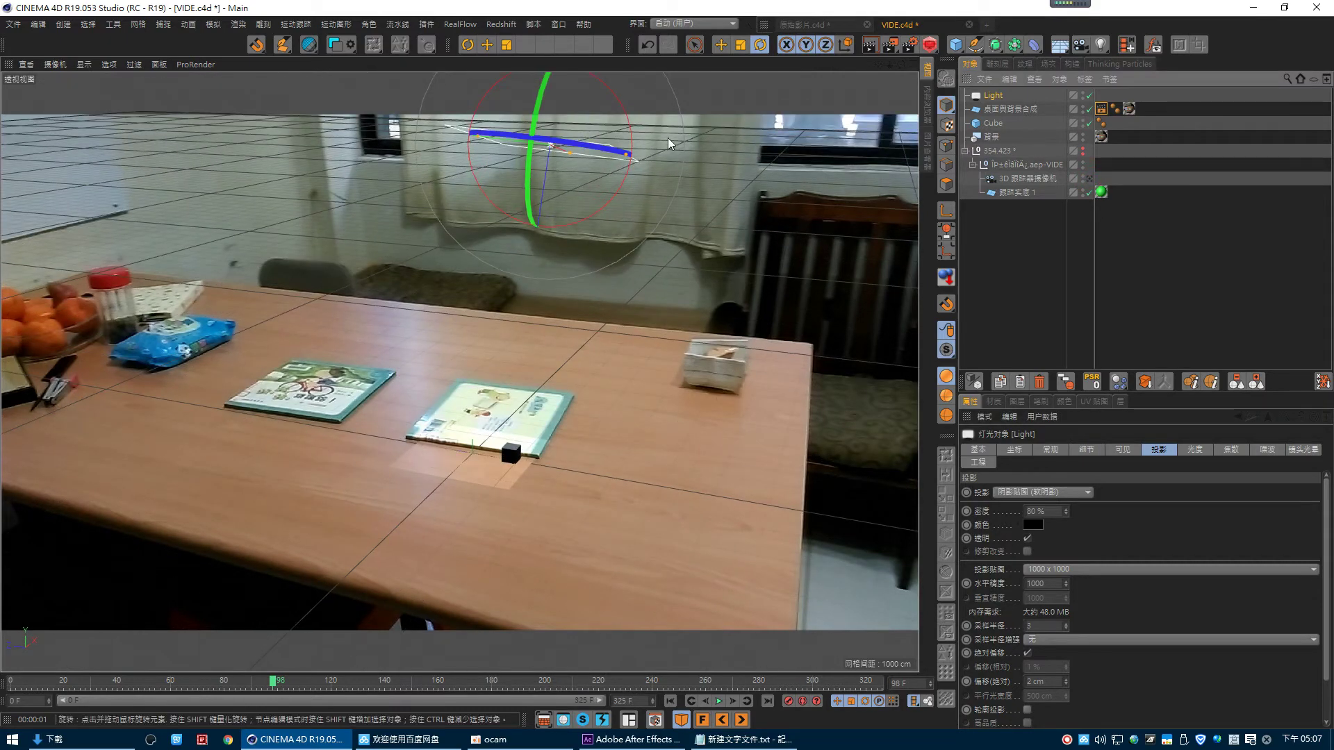
key("e")
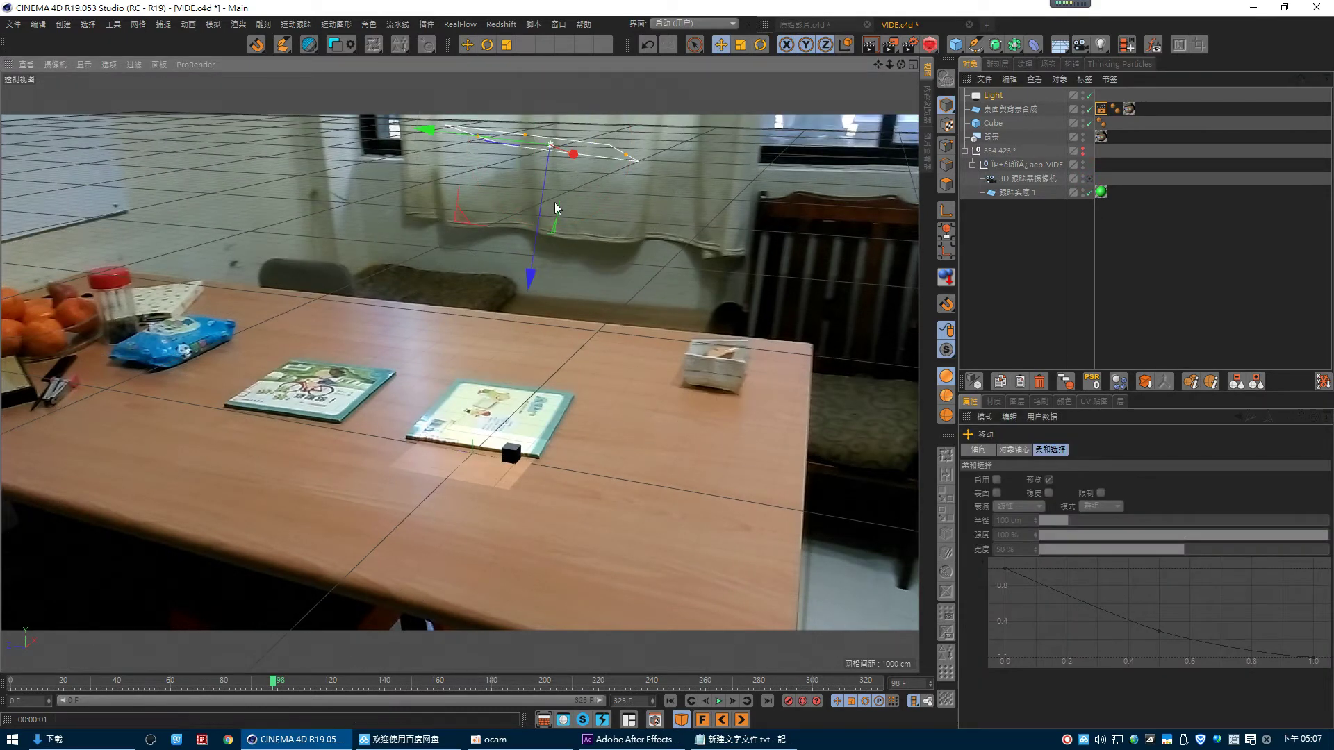
left_click_drag(553, 203, 443, 227, "alt")
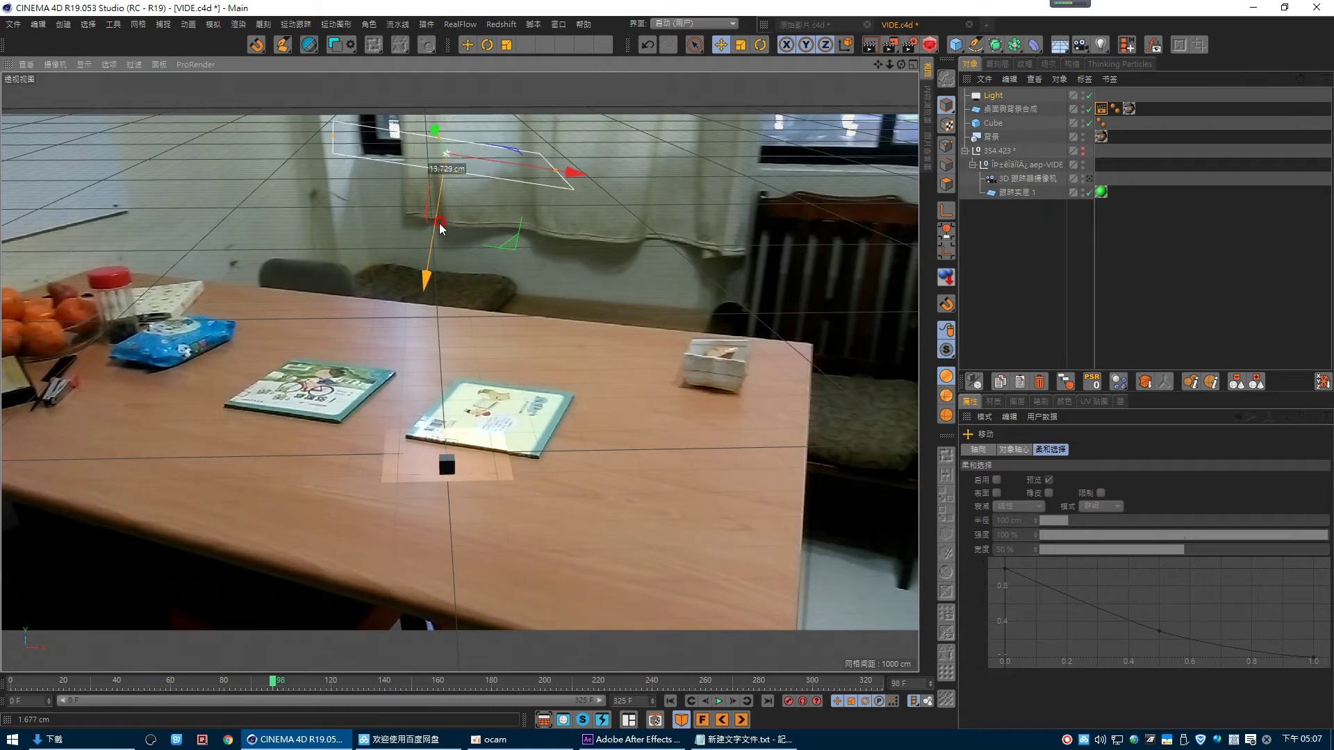
left_click_drag(567, 179, 589, 212)
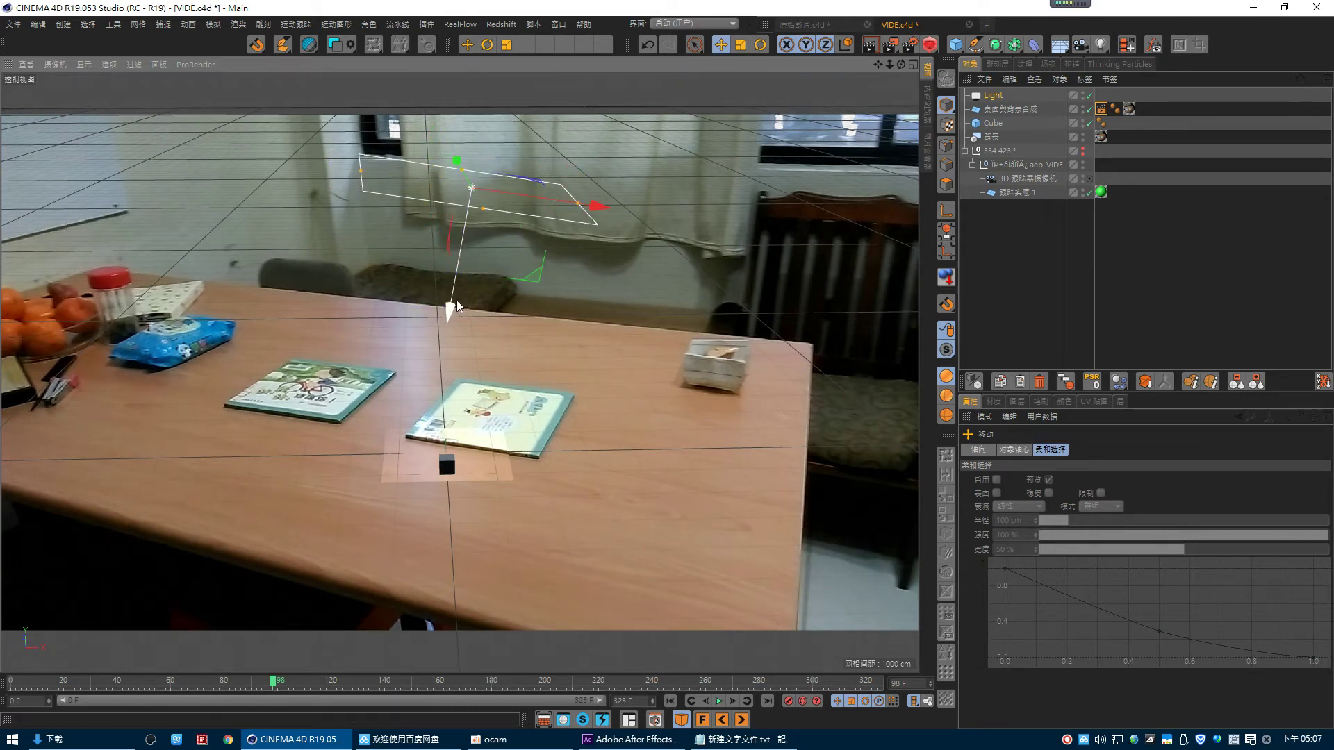
left_click_drag(488, 378, 813, 242, "alt")
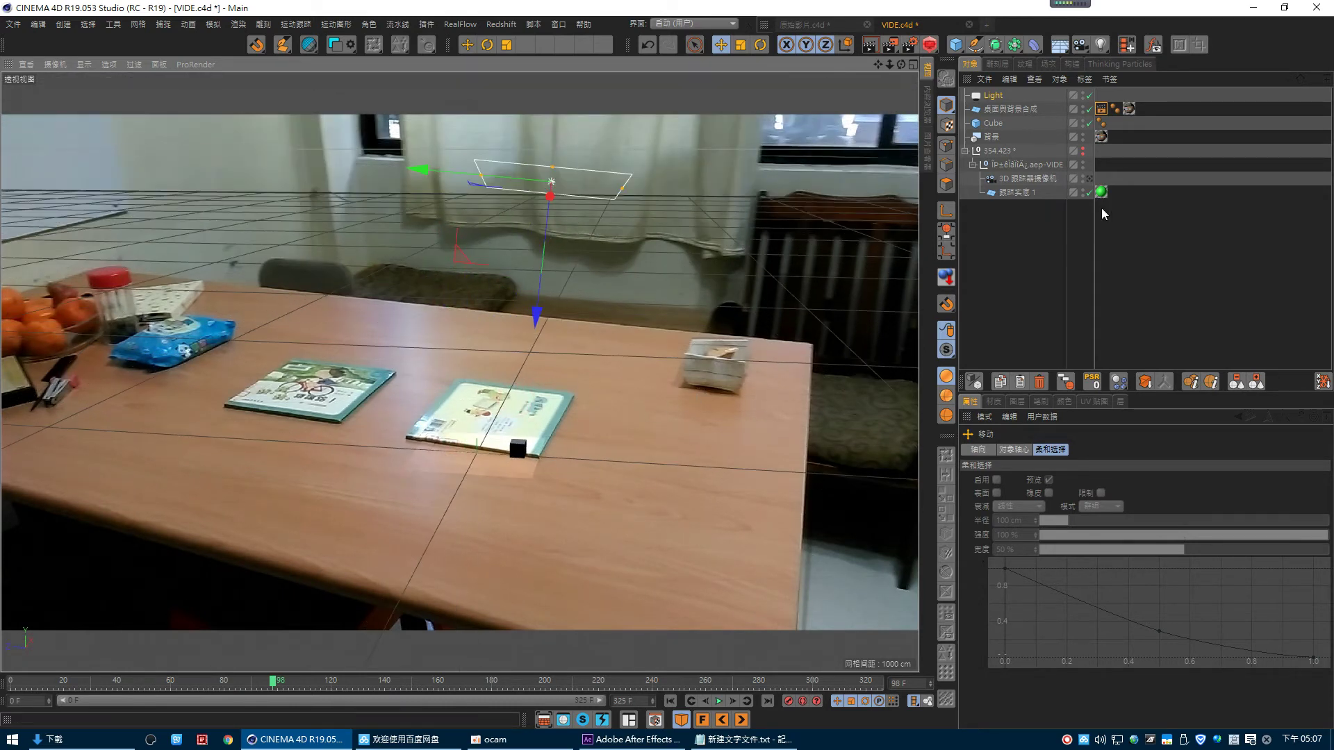
- Return to the tracked camera and render a test preview of the scene
left_click(869, 44)
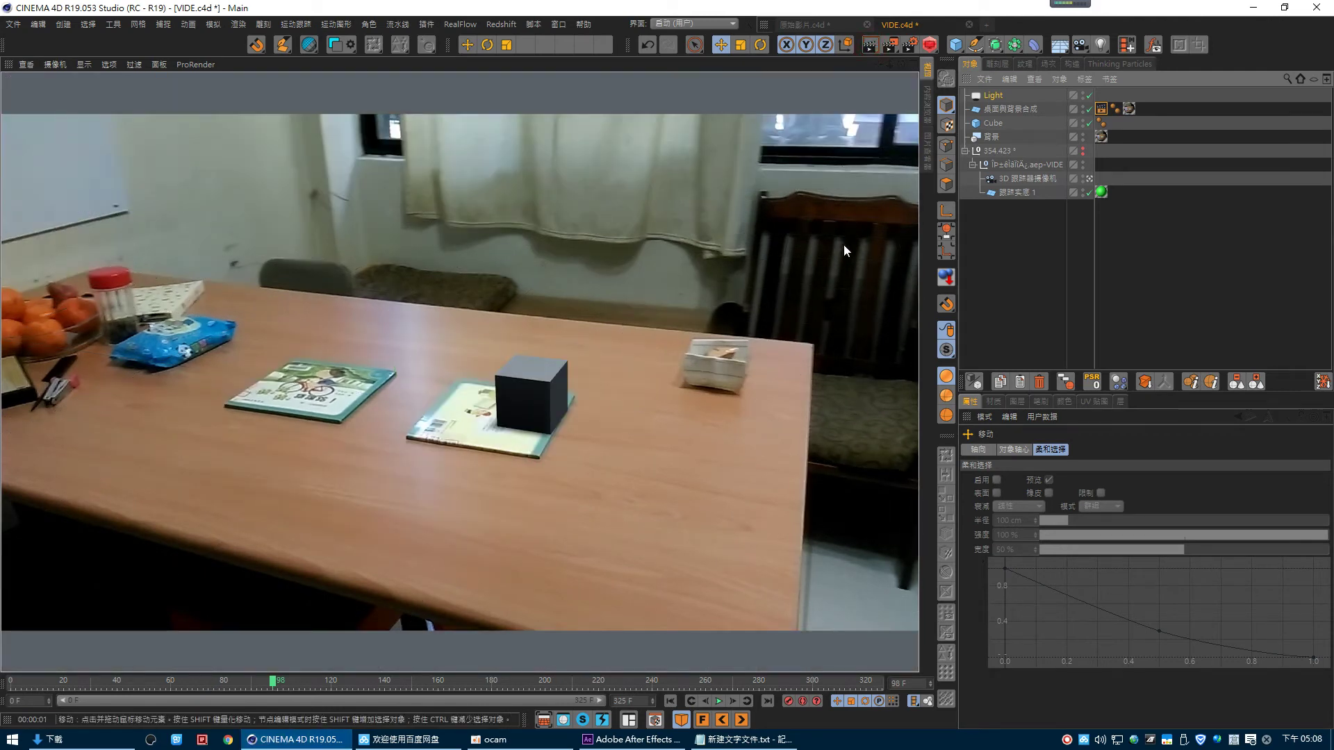
left_click(869, 44)
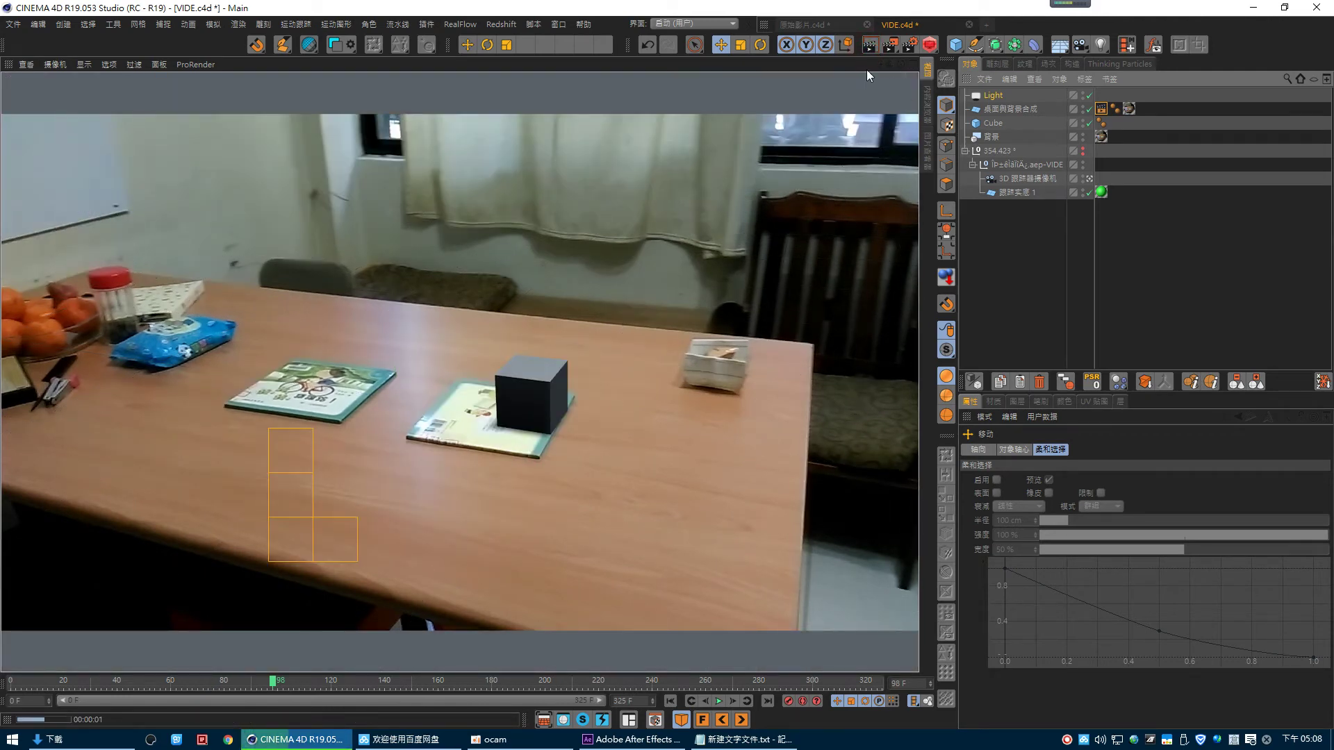
left_click(1006, 235)
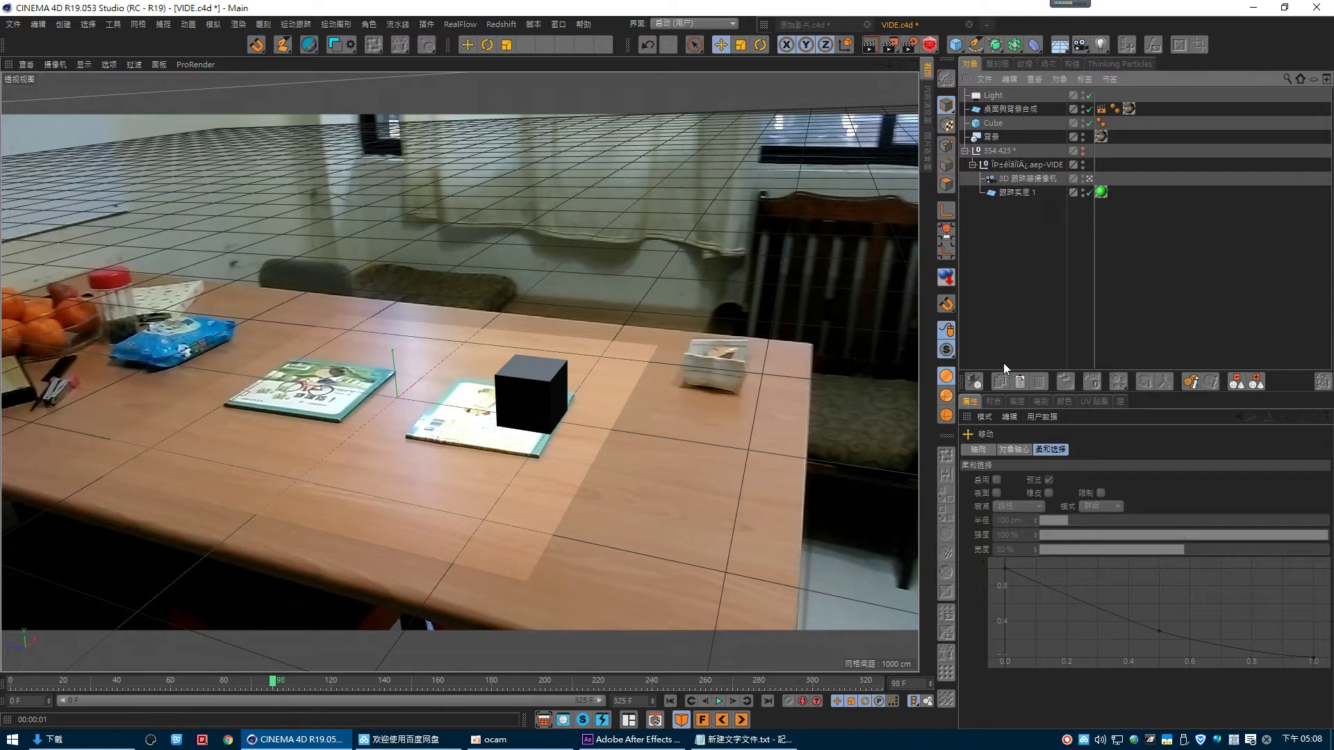
left_click(994, 401)
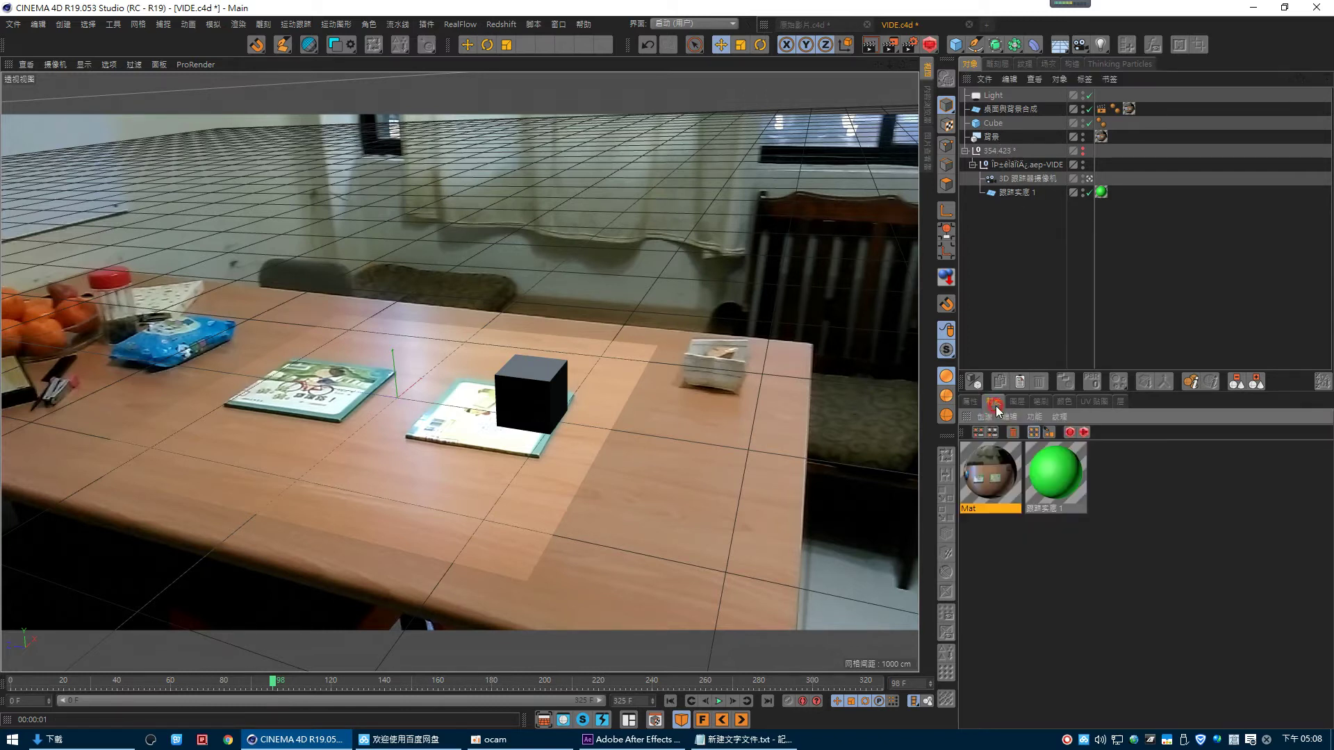
- Create material Mat.1, apply it to the cube, and render a preview with Ctrl+R
left_click(1015, 317)
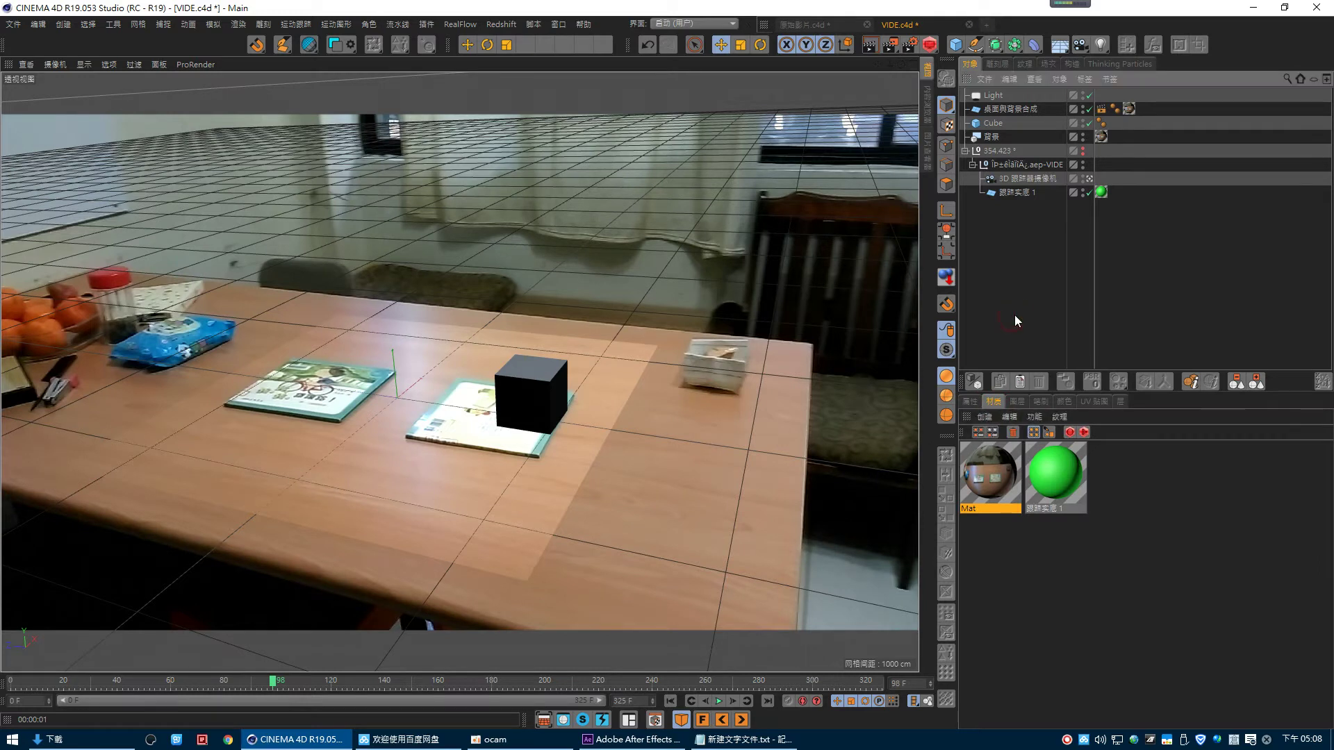
double_click(1109, 475)
left_click_drag(1004, 478, 994, 128)
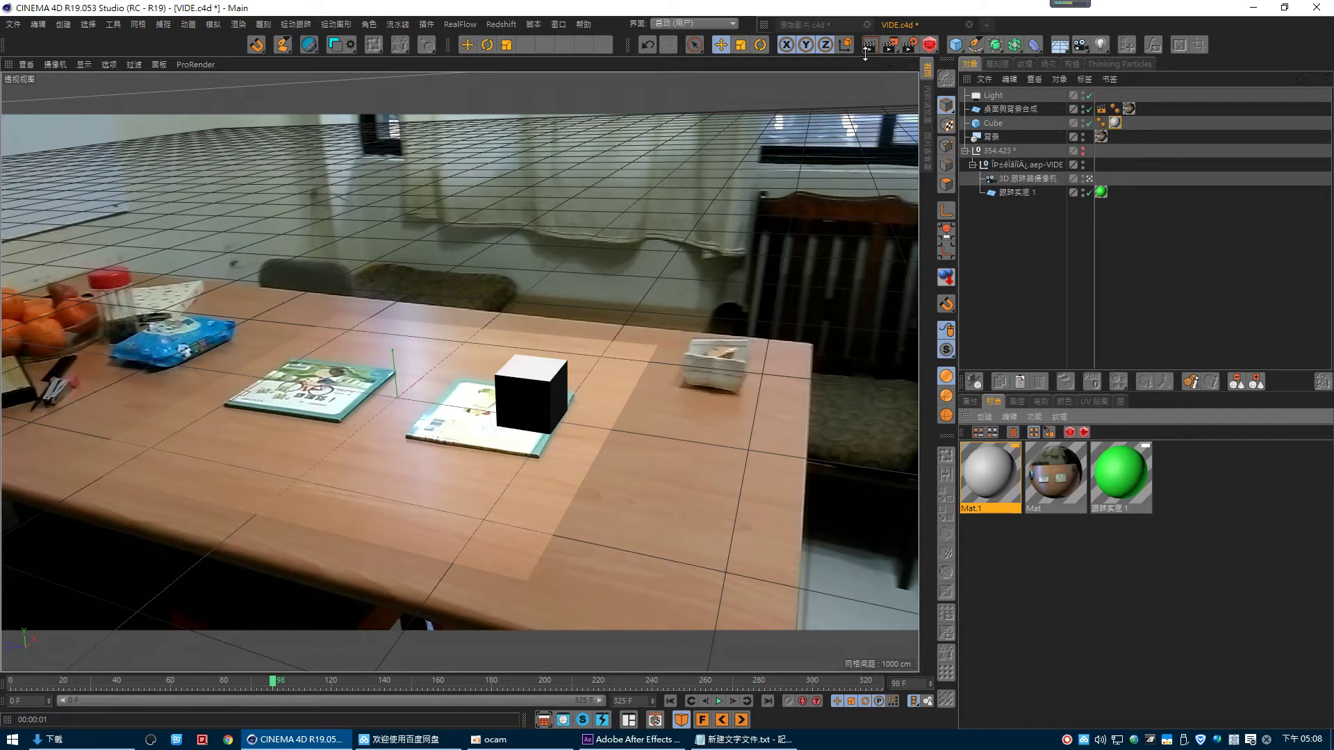
key("ctrl+r")
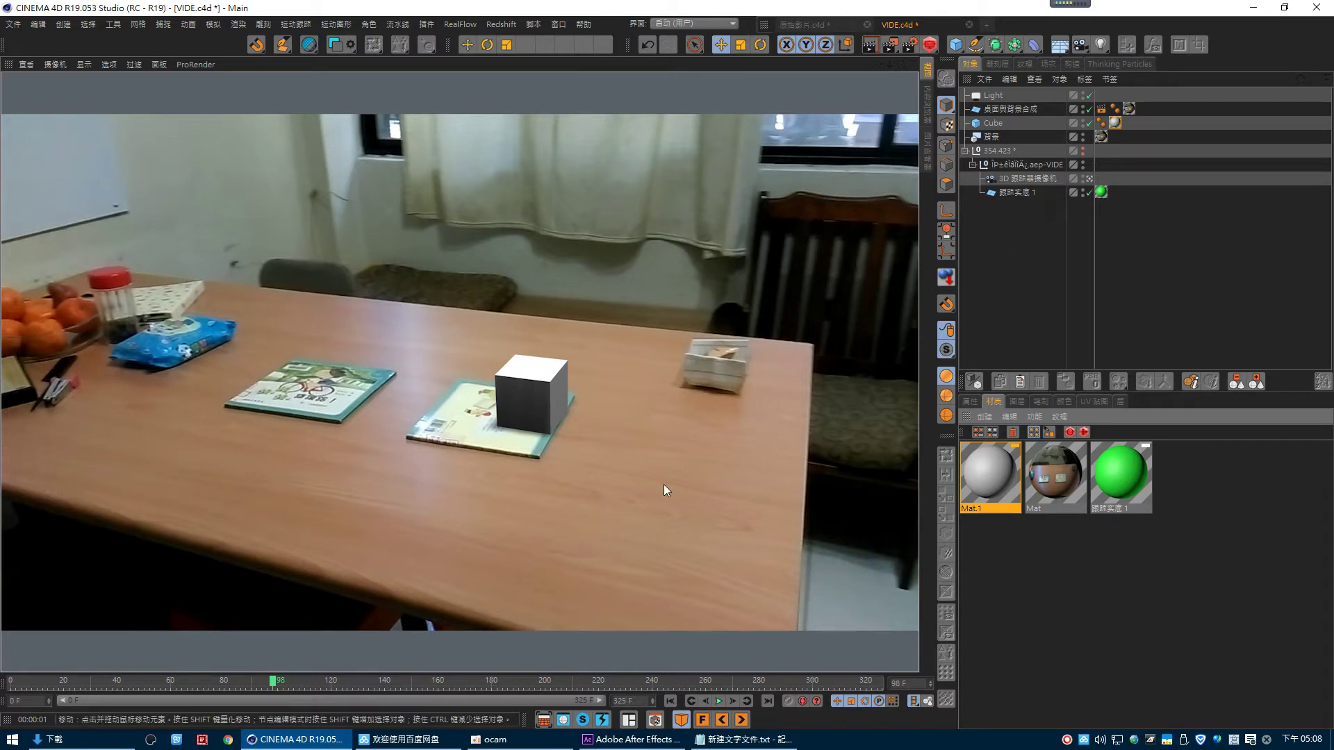
left_click(953, 46)
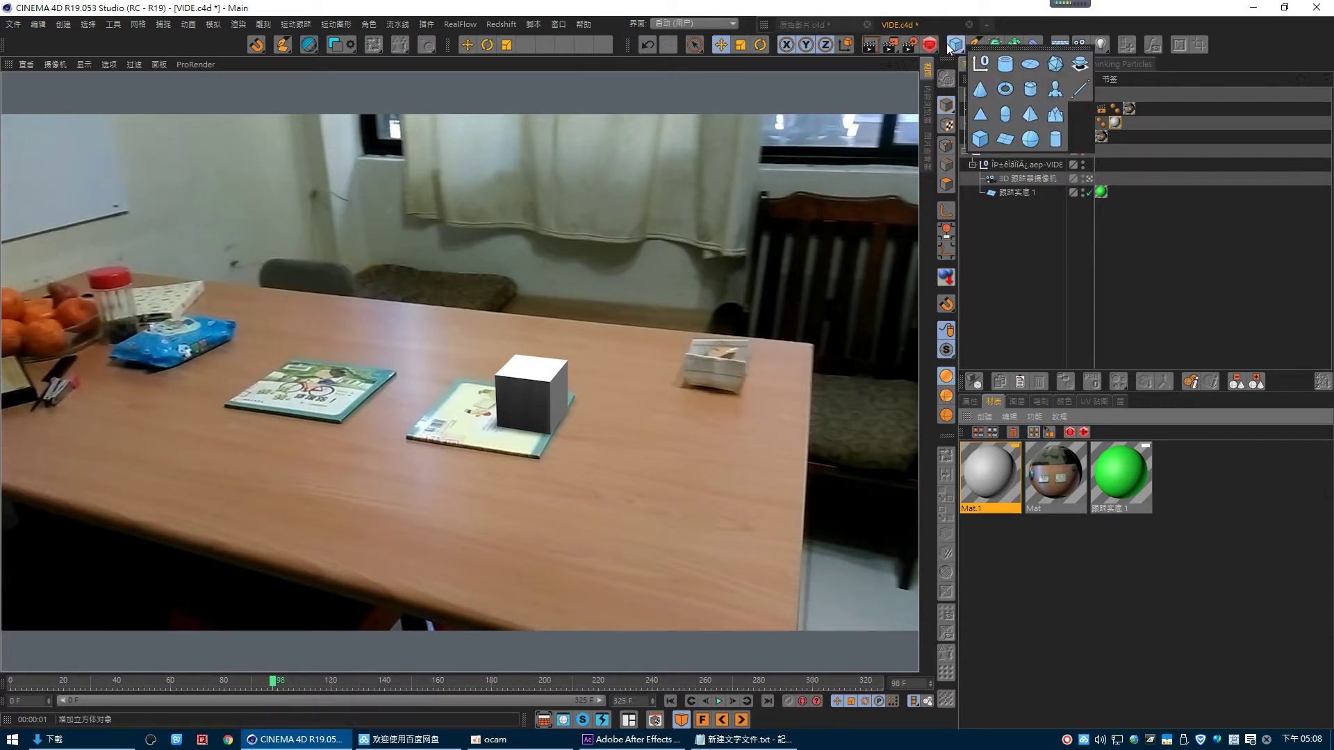
- Add a sphere, raise it above the table, enlarge its radius, and render a preview
left_click(1031, 138)
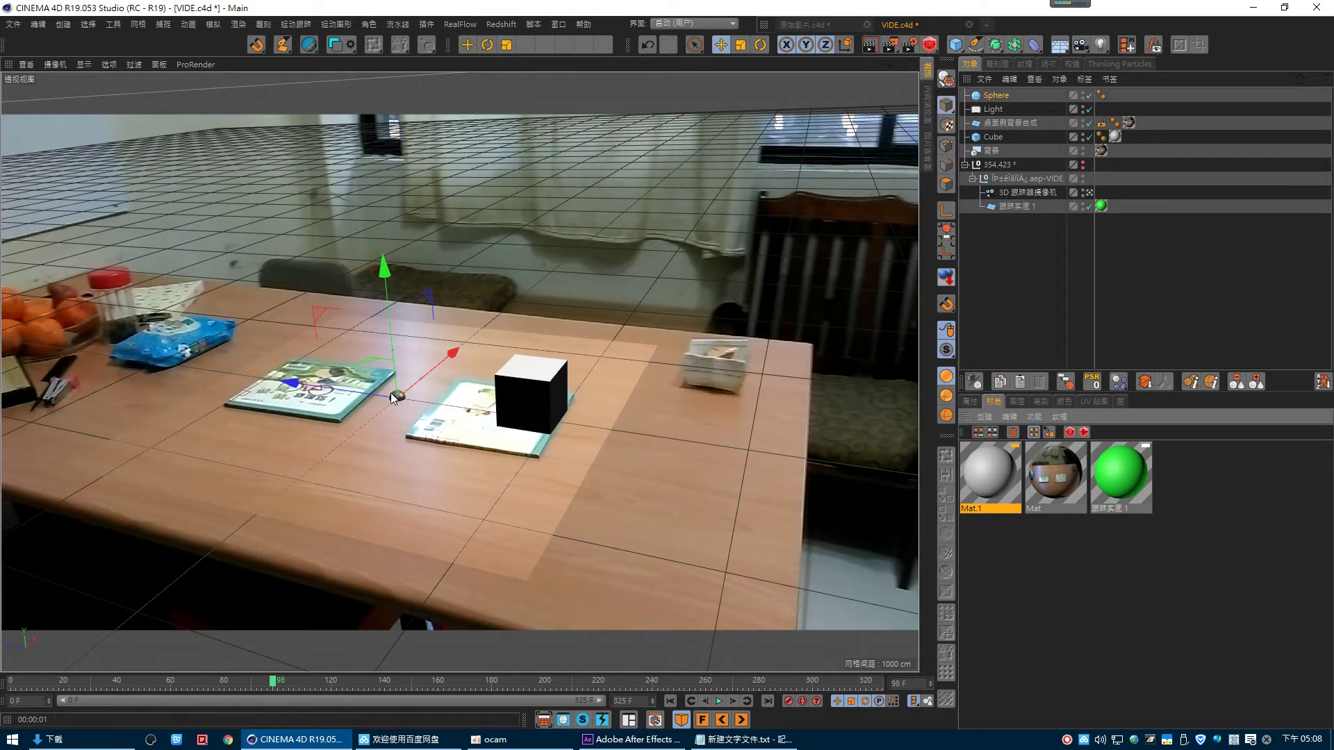
left_click_drag(398, 313, 466, 364)
key("ctrl+z")
left_click_drag(382, 273, 390, 175)
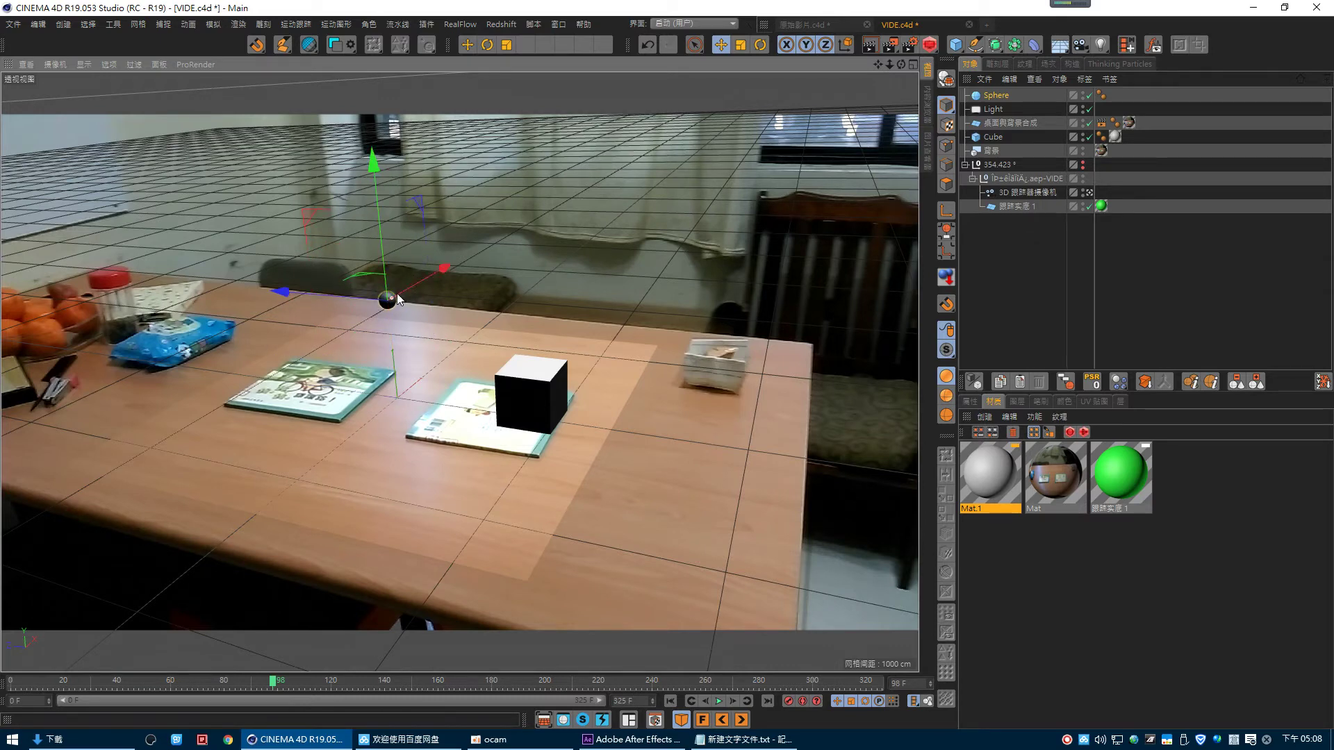
left_click_drag(404, 295, 432, 289)
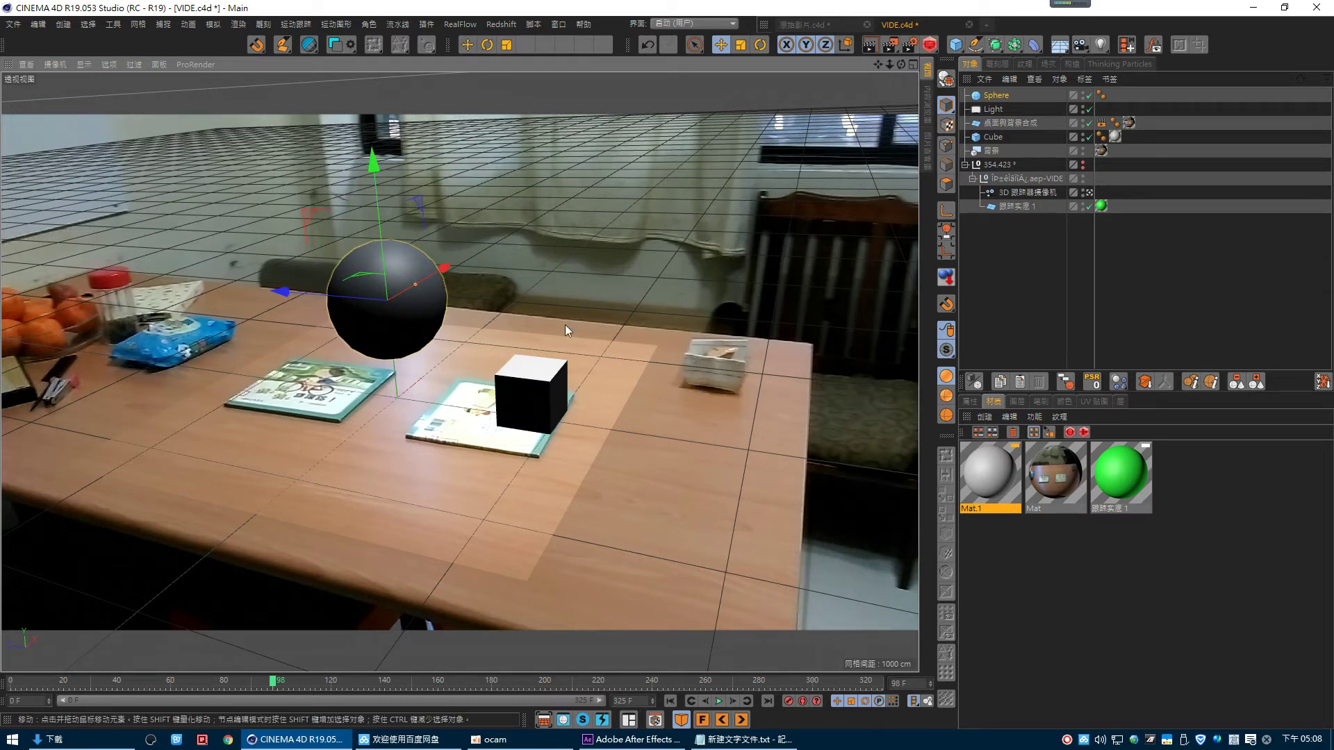
left_click(708, 738)
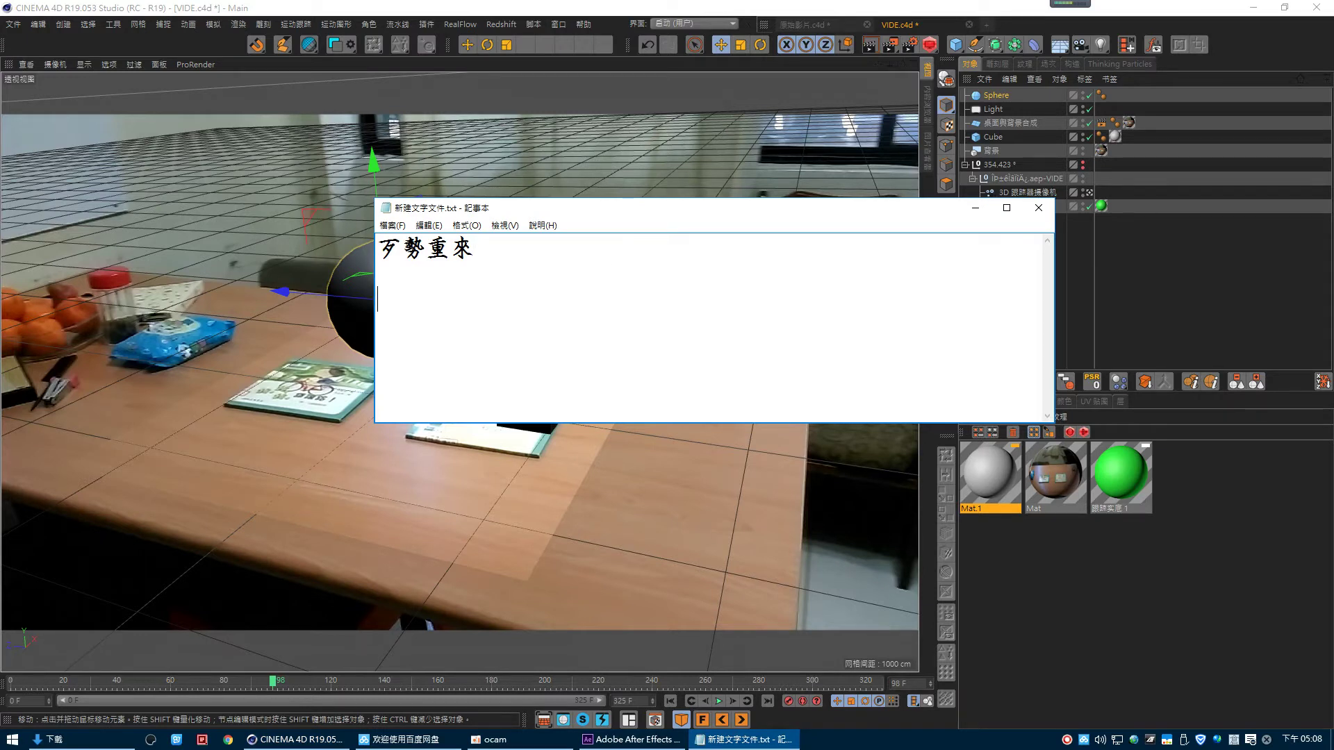
left_click(659, 230)
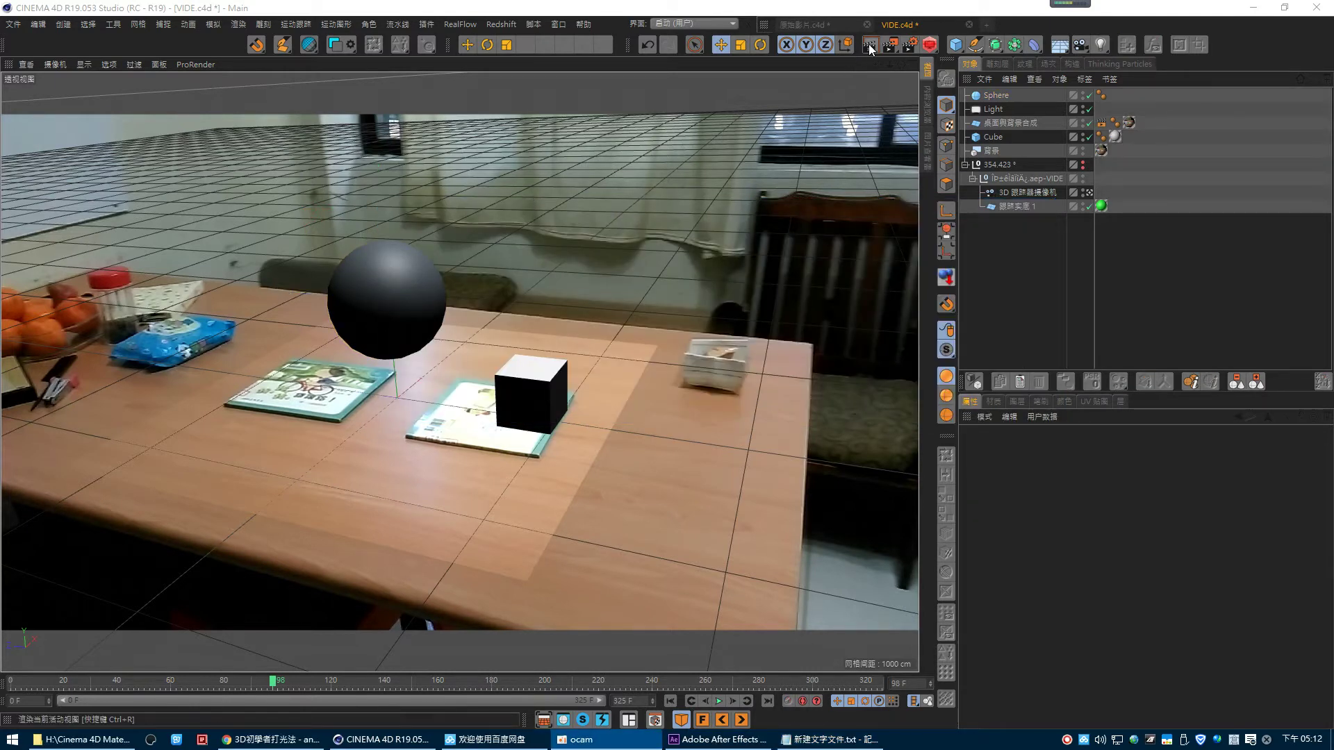
left_click(871, 45)
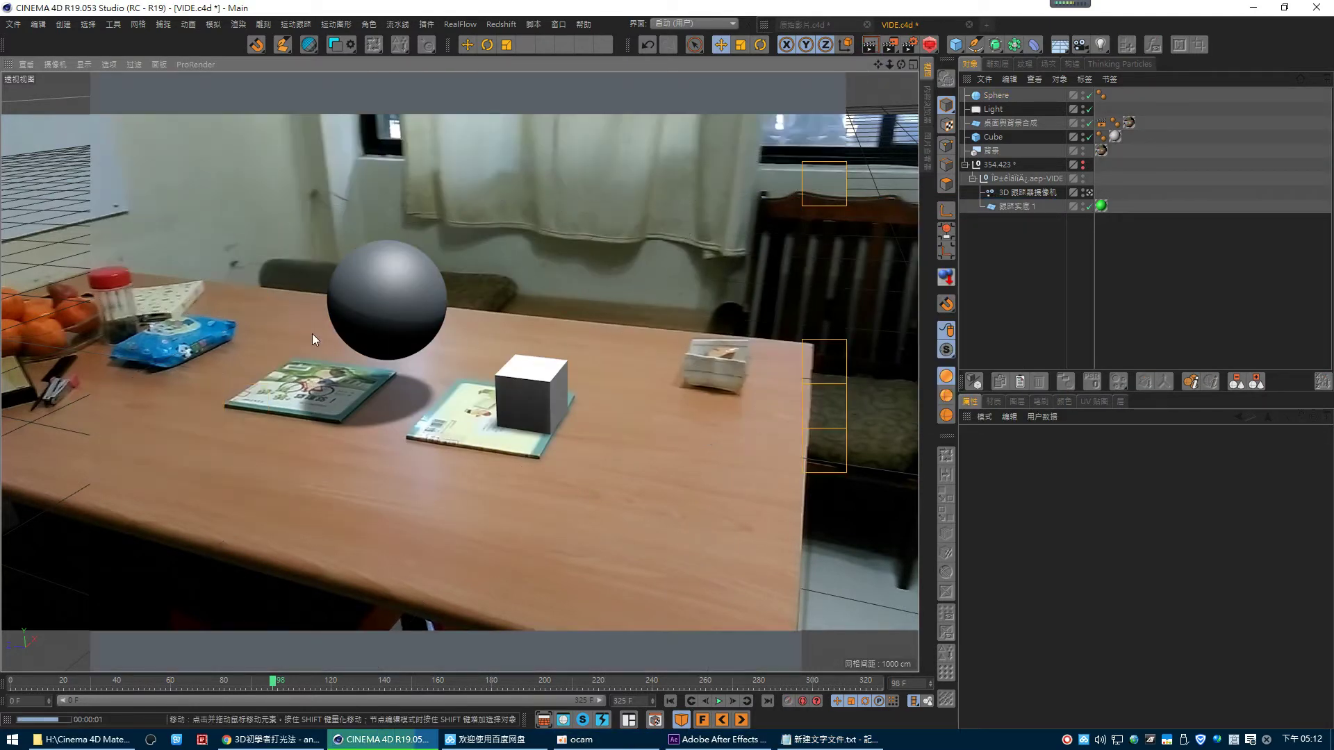
- Duplicate the footage material Mat and rename the copy 環境反射
left_click(1016, 252)
left_click(998, 402)
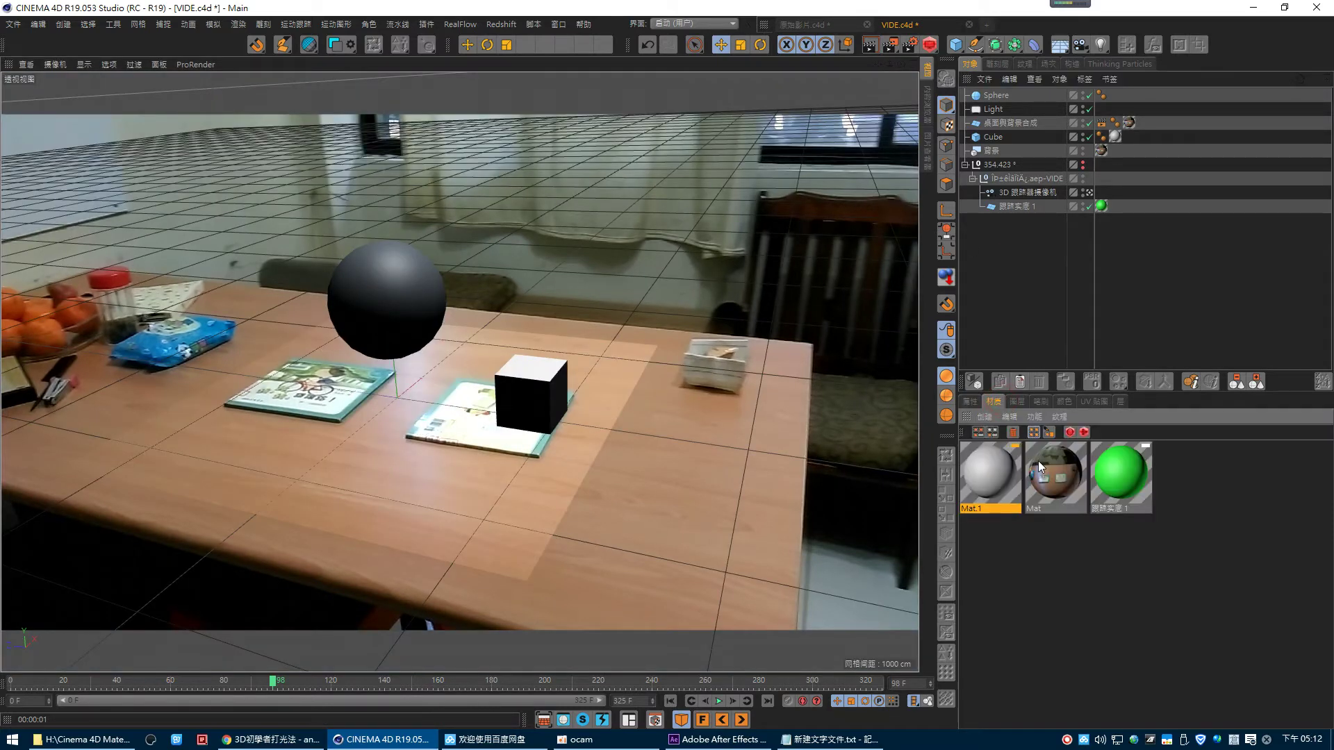
left_click_drag(1062, 478, 1184, 487, "ctrl")
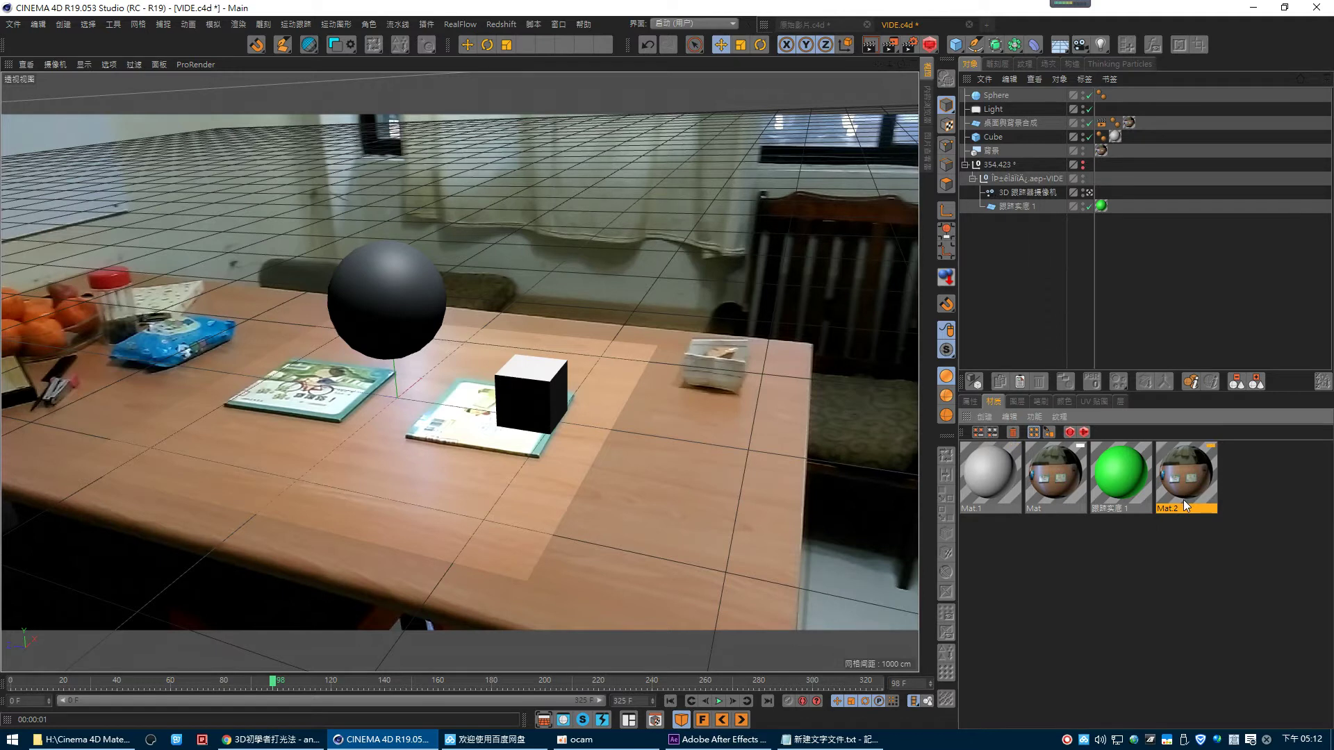
double_click(1181, 509)
type("mk")
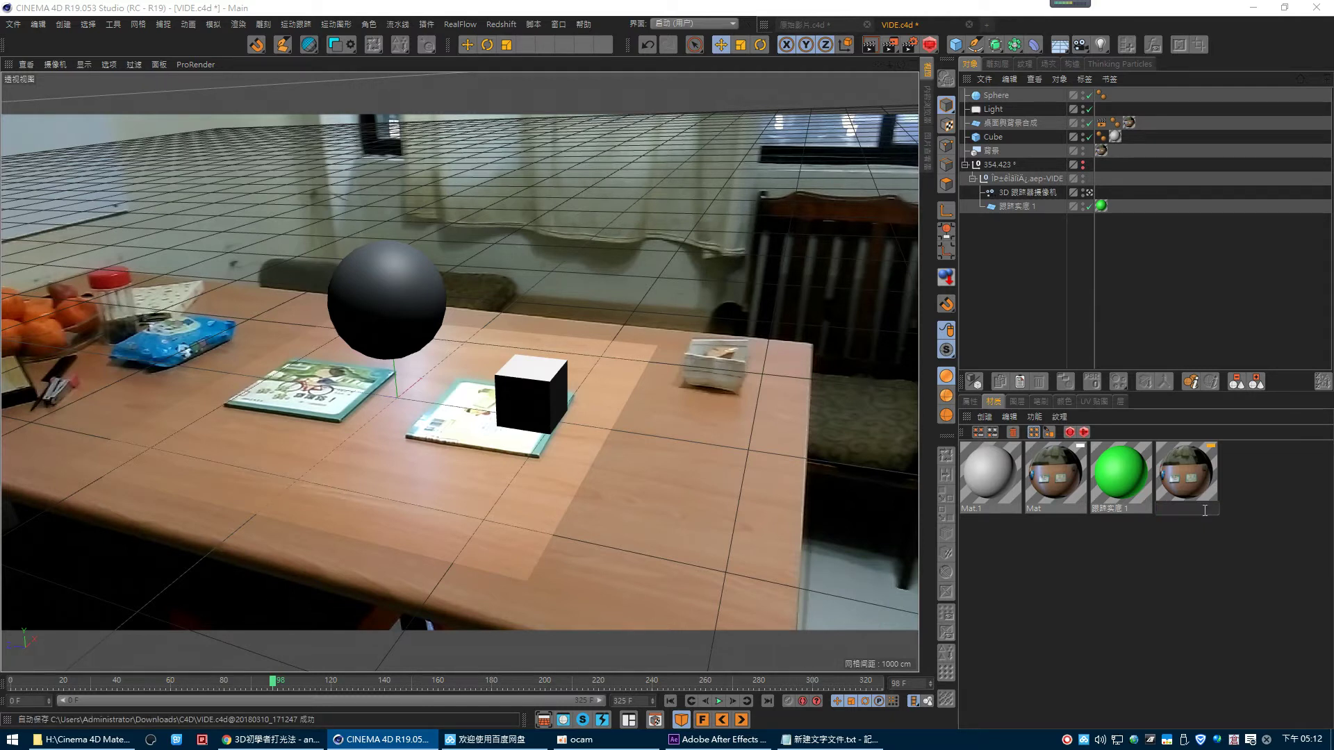
type("環")
type("境")
type("反")
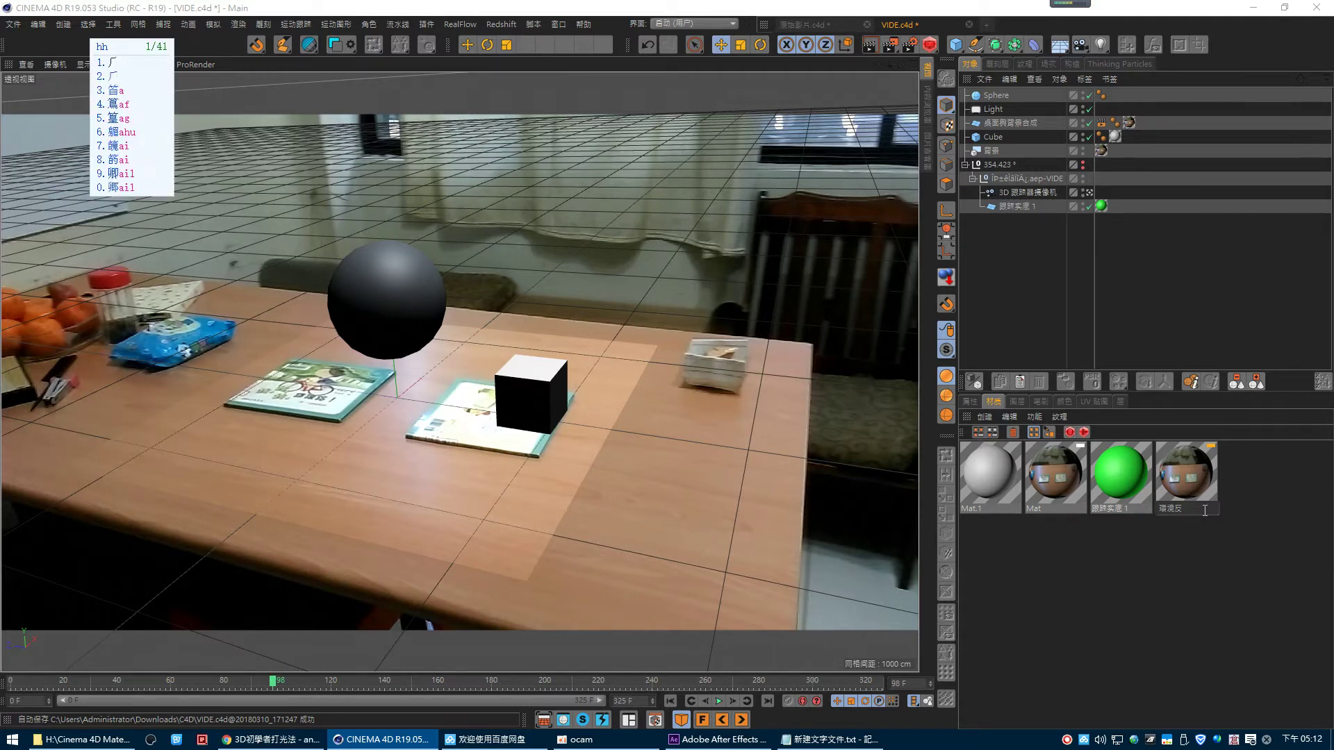
type("射")
double_click(1186, 476)
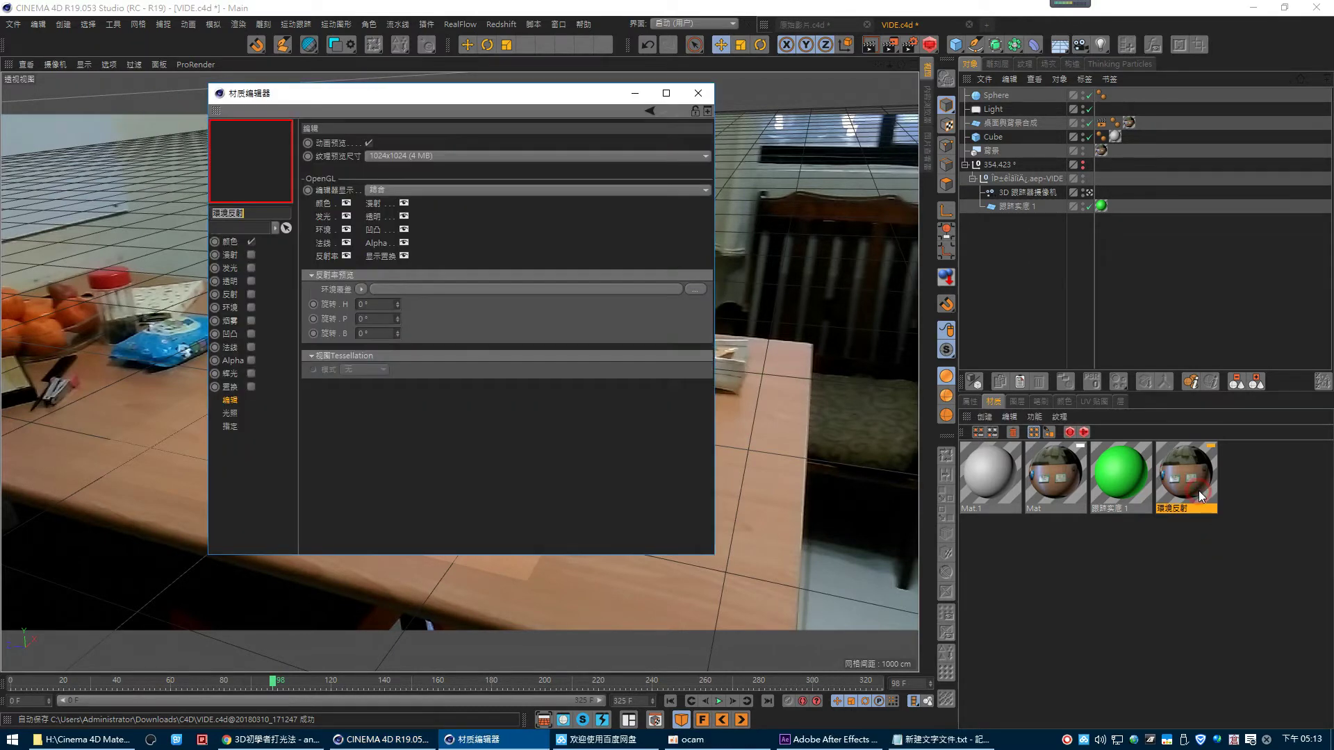
- Copy the footage texture from the 環境反射 material's Color channel
left_click(223, 242)
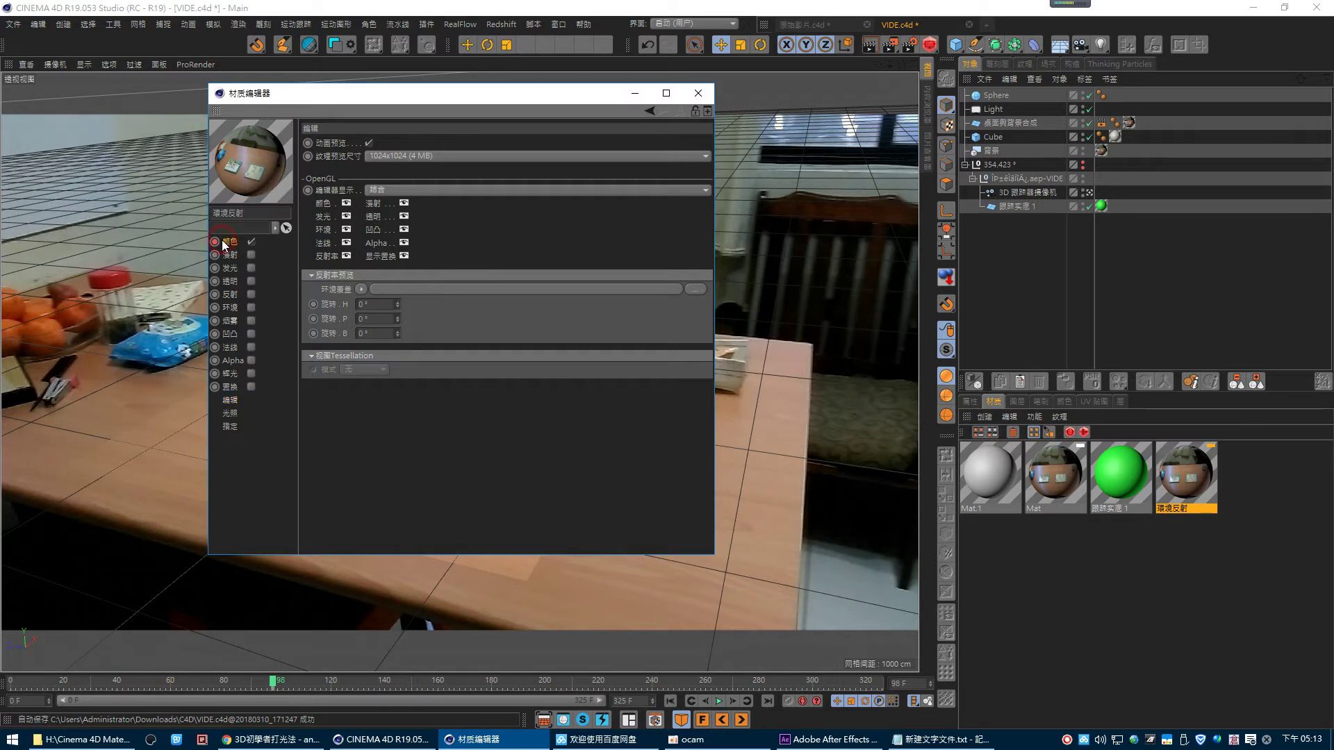
left_click(223, 244)
right_click(330, 228)
left_click(310, 243)
right_click(320, 247)
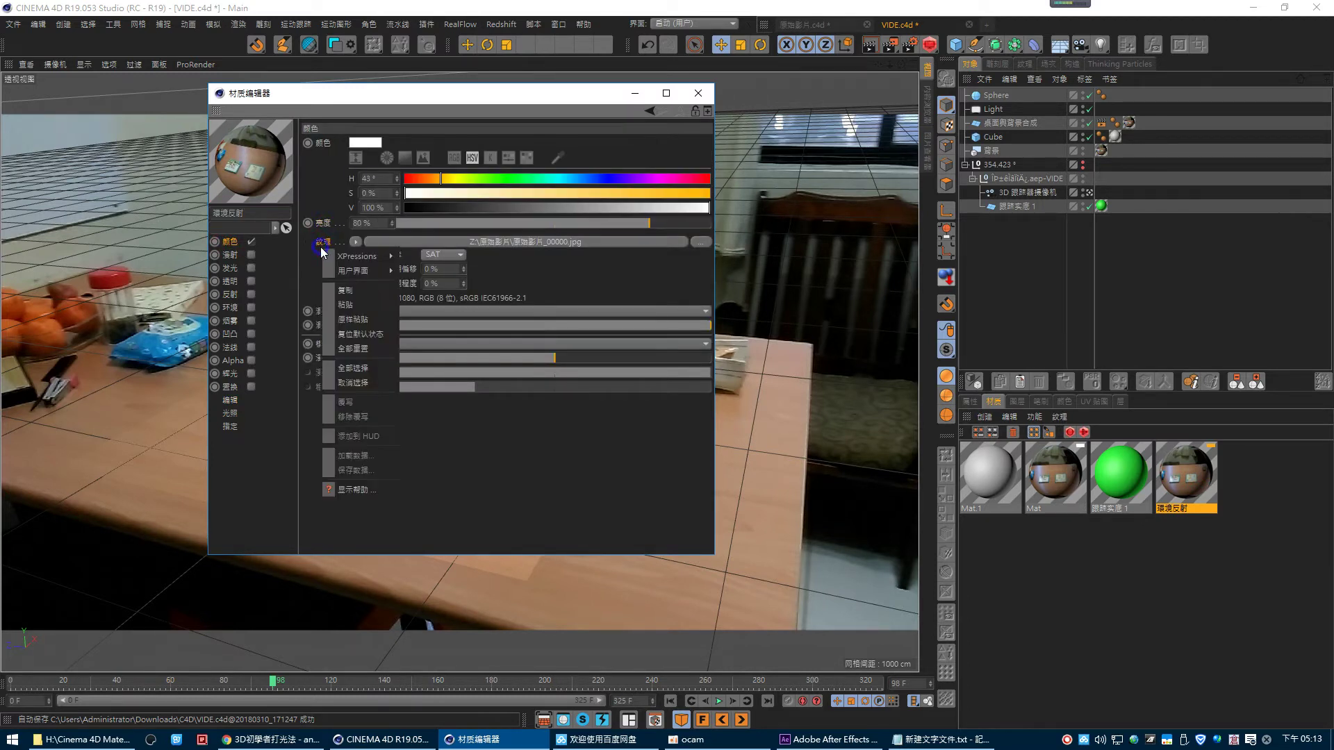
left_click(349, 290)
- Enable Luminance with the pasted footage texture, Multiply mix mode at 50% strength
left_click(251, 268)
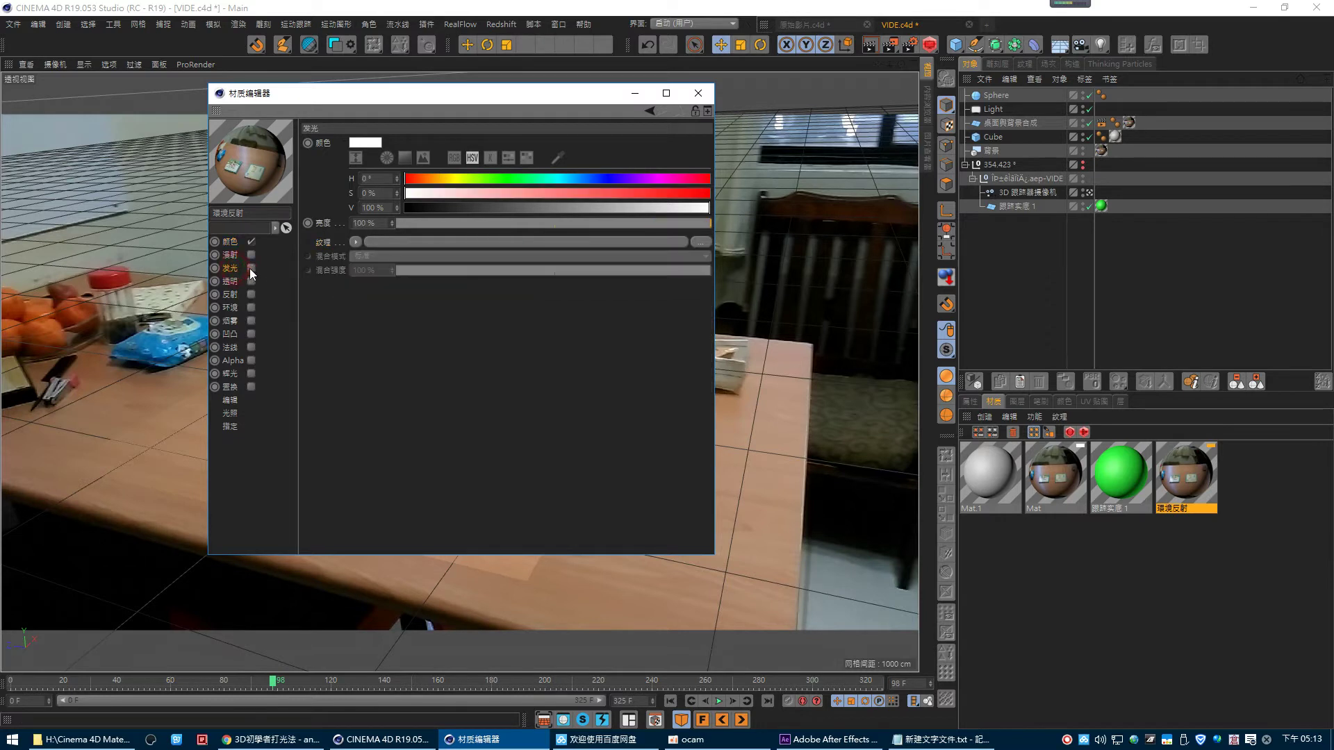
right_click(324, 246)
left_click(348, 301)
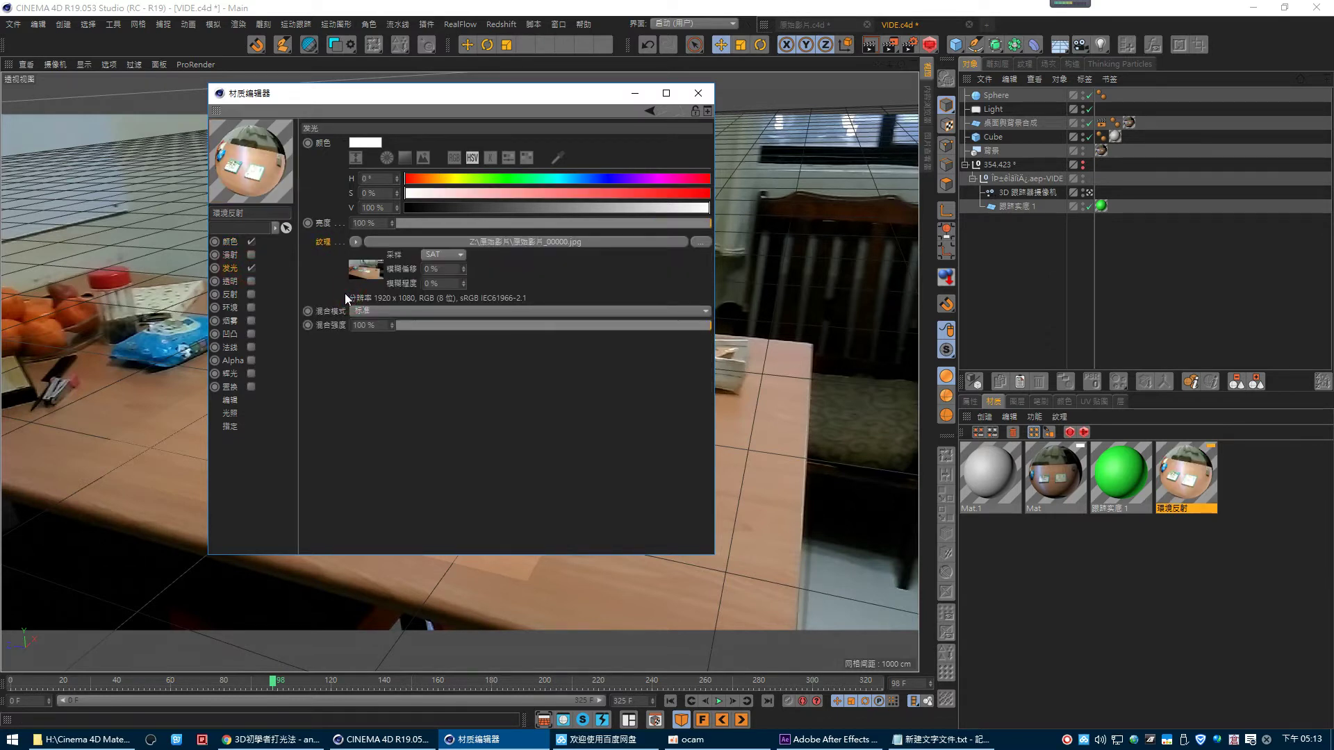
left_click(374, 311)
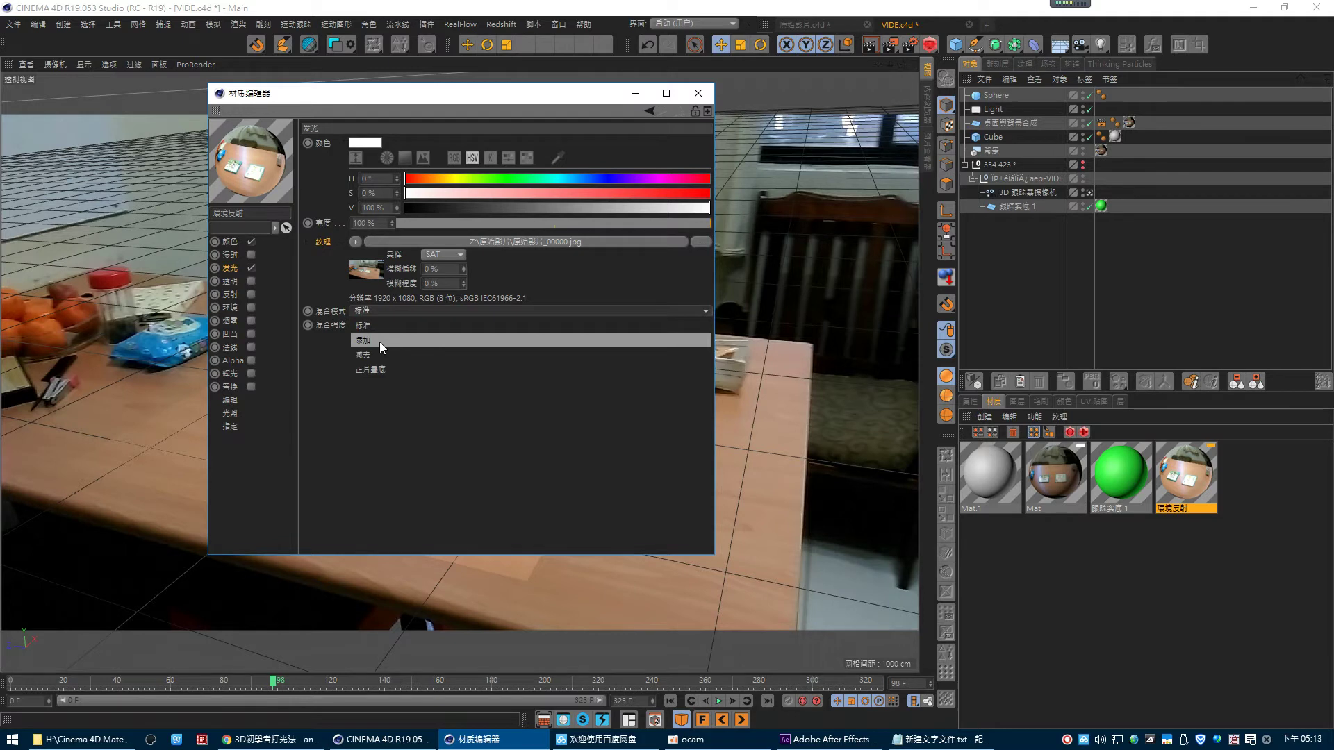
left_click(381, 369)
left_click_drag(514, 326, 485, 325)
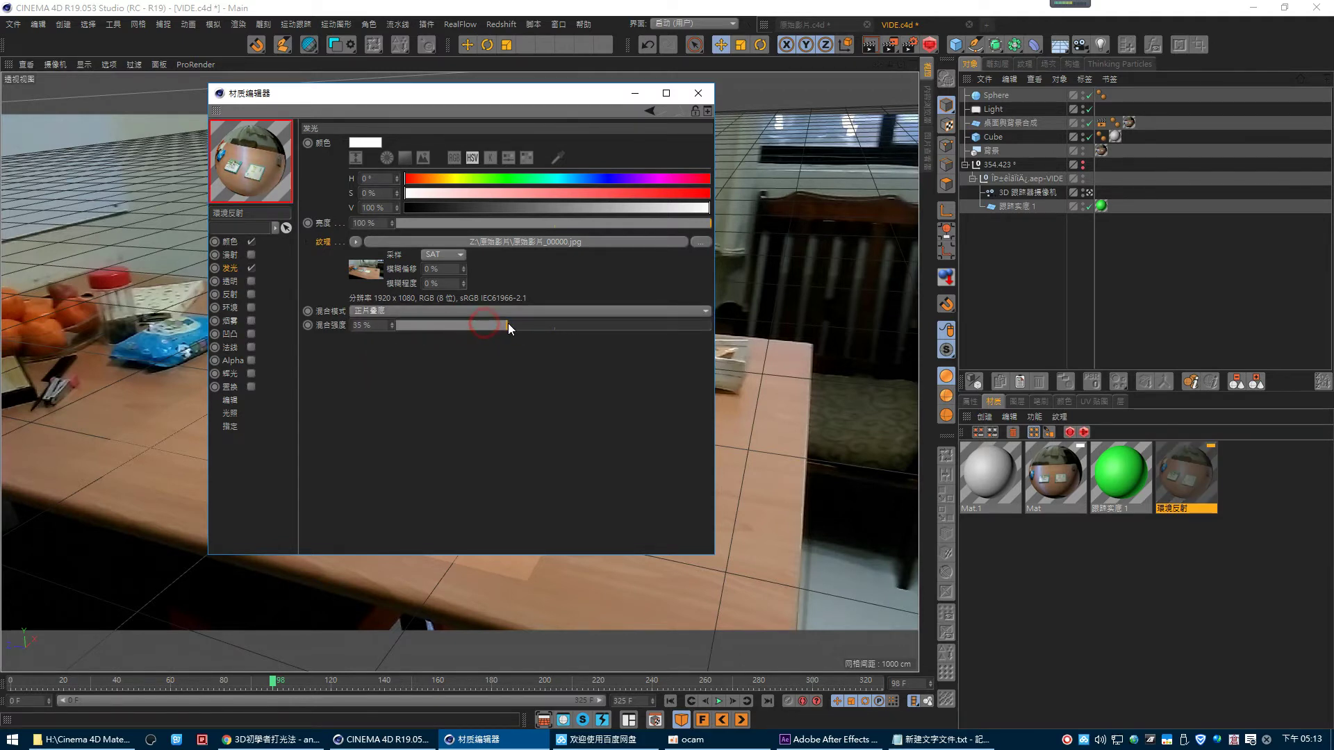
left_click_drag(485, 325, 554, 325)
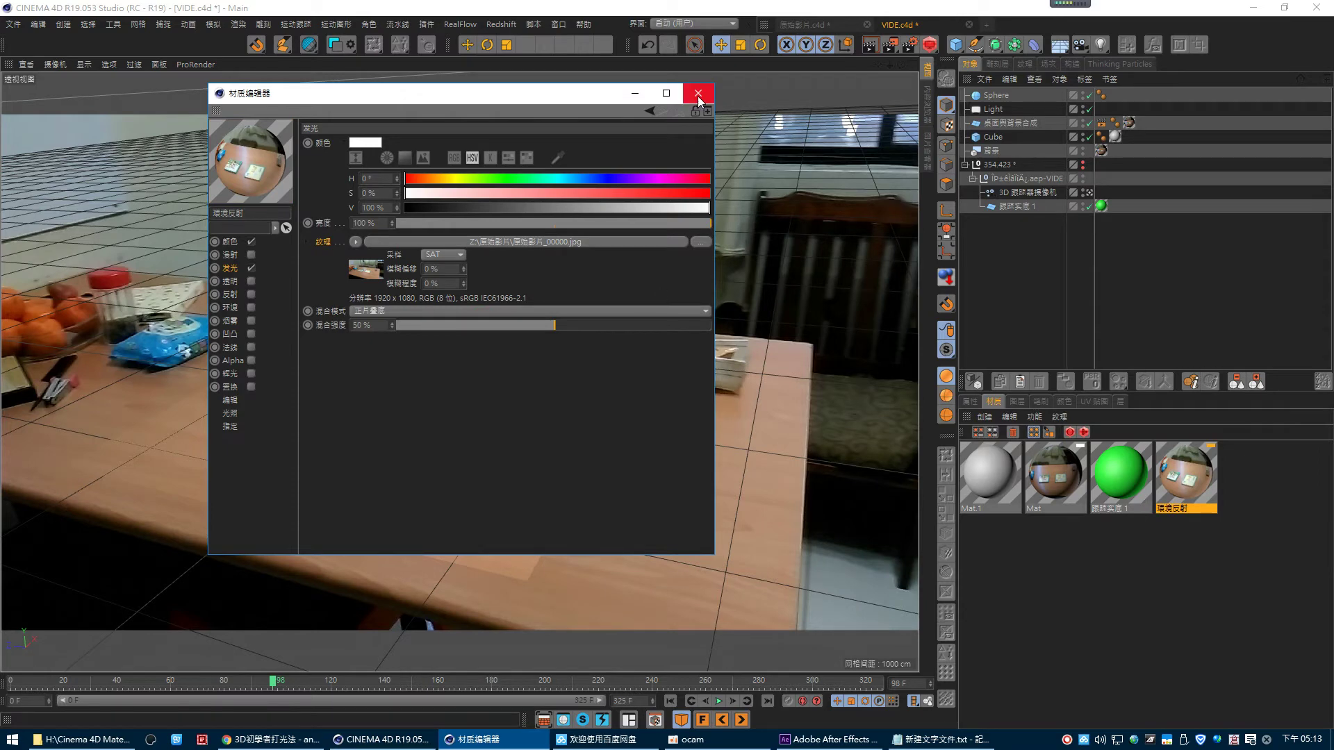
left_click(697, 96)
left_click(1061, 47)
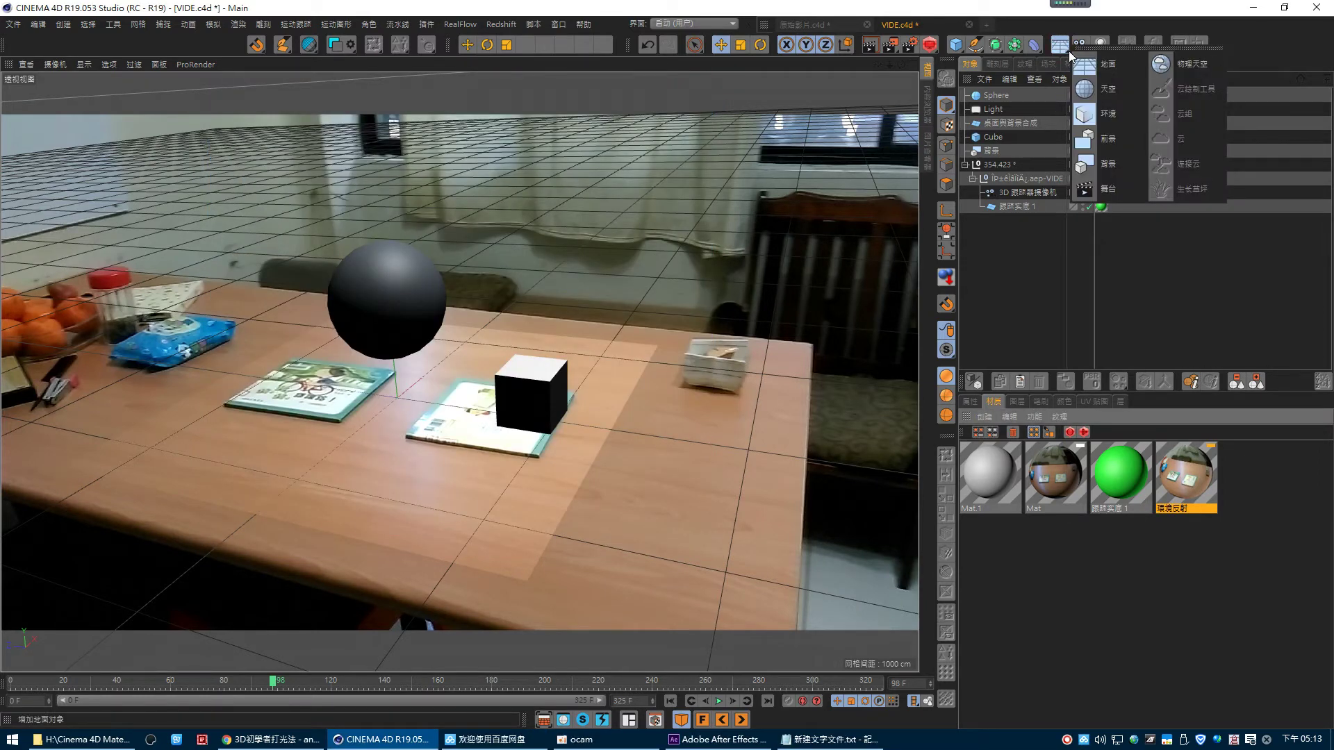
- Add a Sky object with the 環境反射 material and render a preview
left_click(1085, 89)
left_click_drag(1195, 472, 1004, 96)
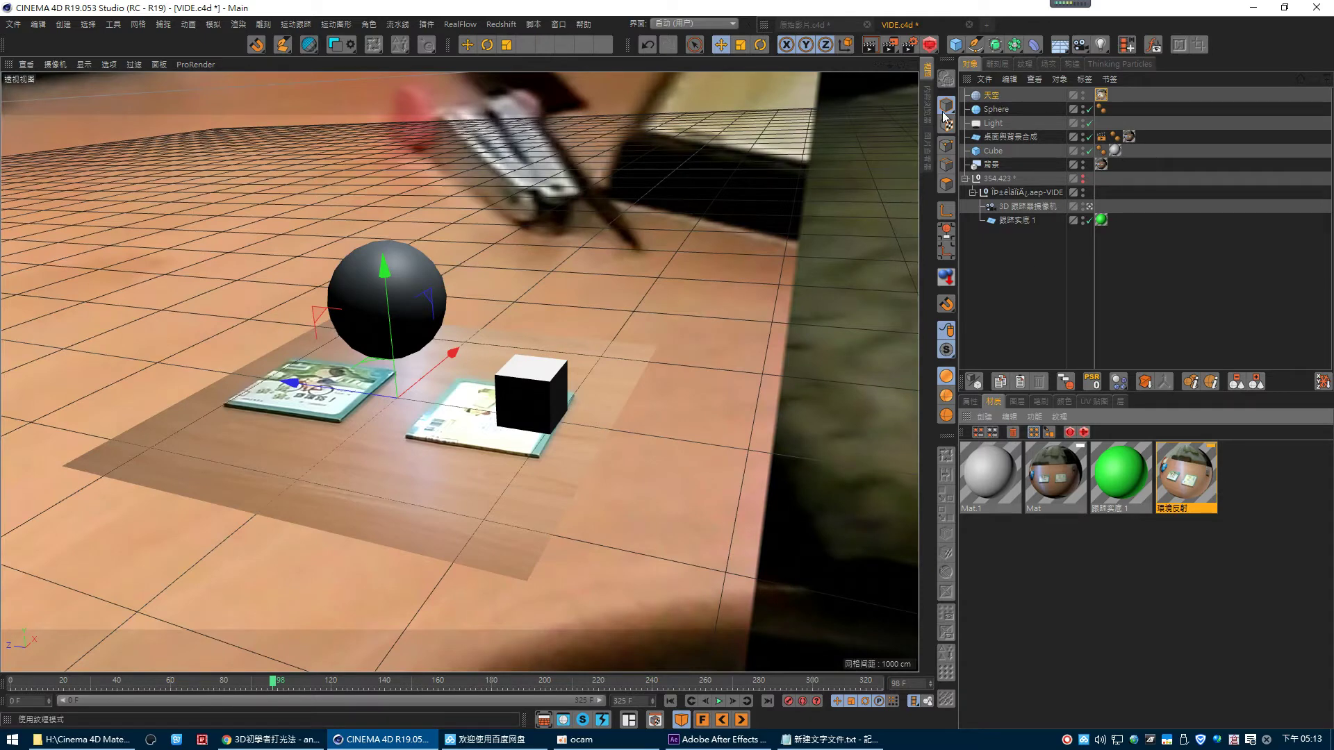
key("ctrl+r")
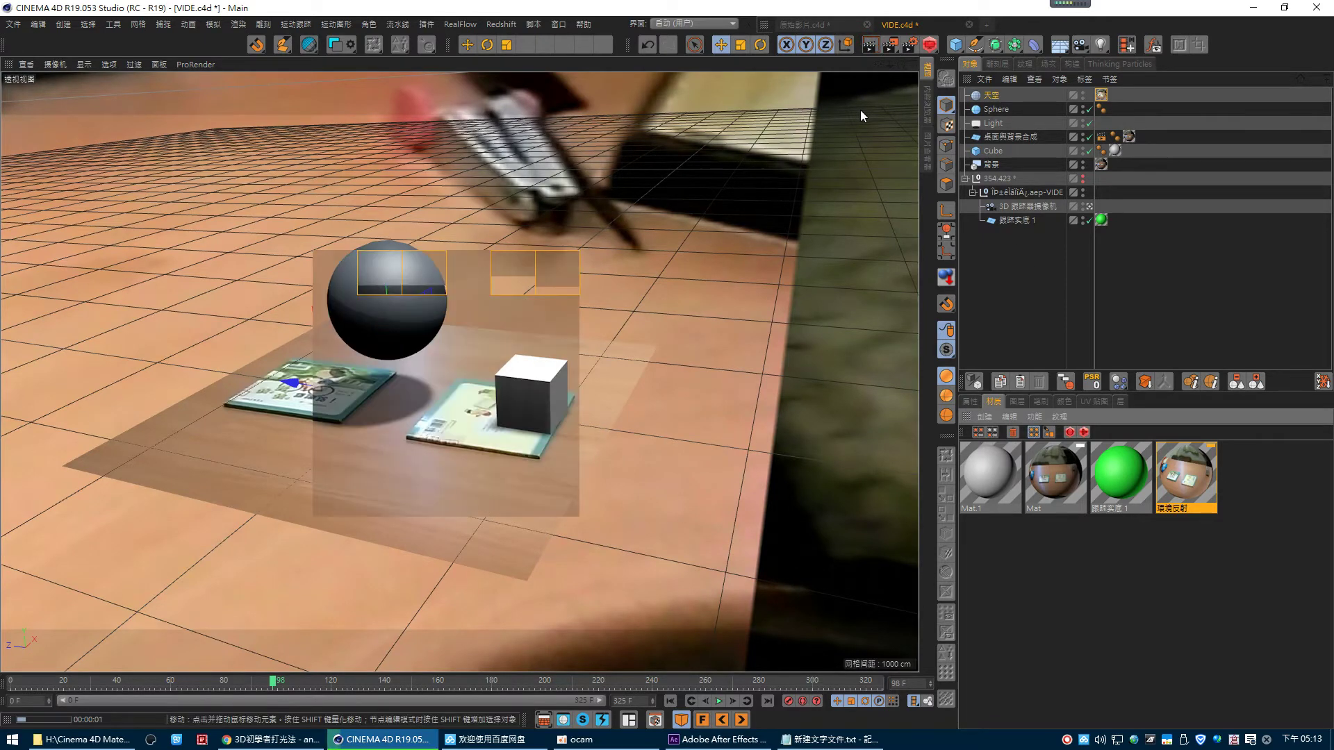
left_click(996, 110)
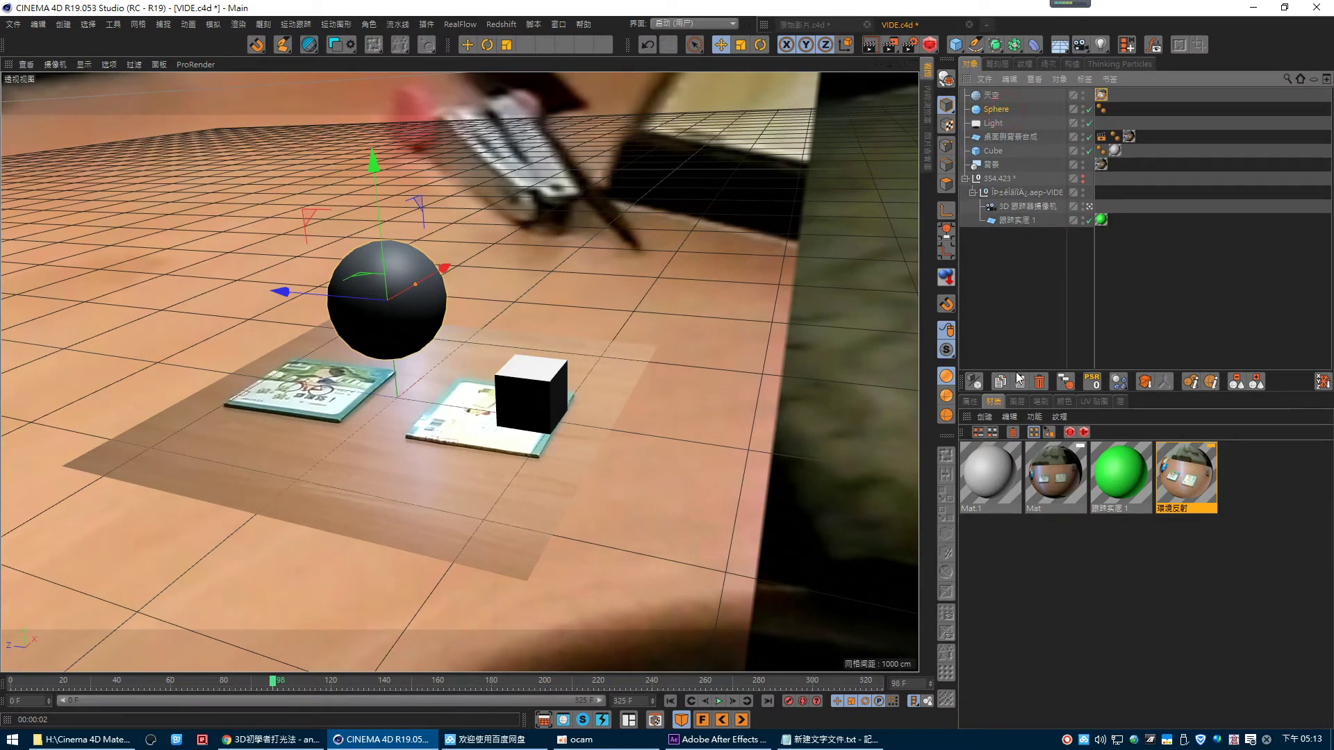
double_click(994, 458)
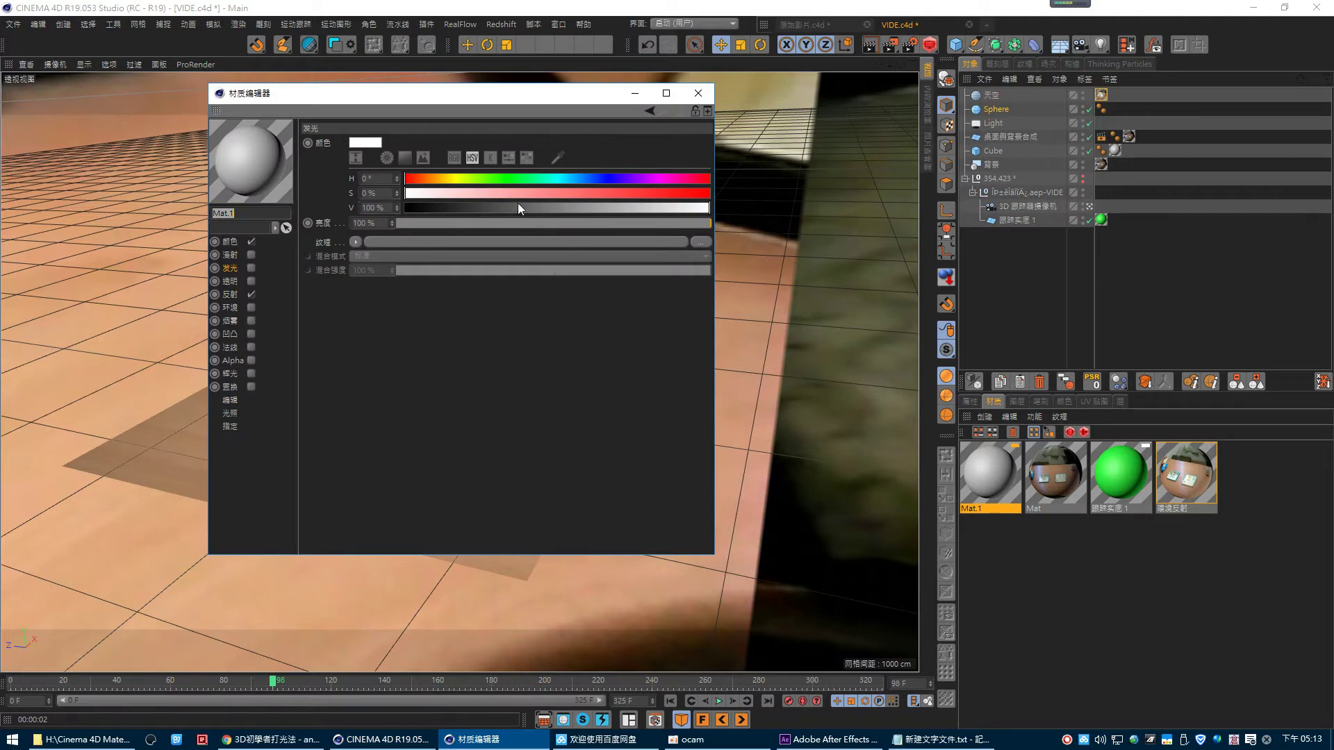
- Assign Mat.1 to the sphere and reopen it in the Material Editor
left_click_drag(545, 103, 694, 166)
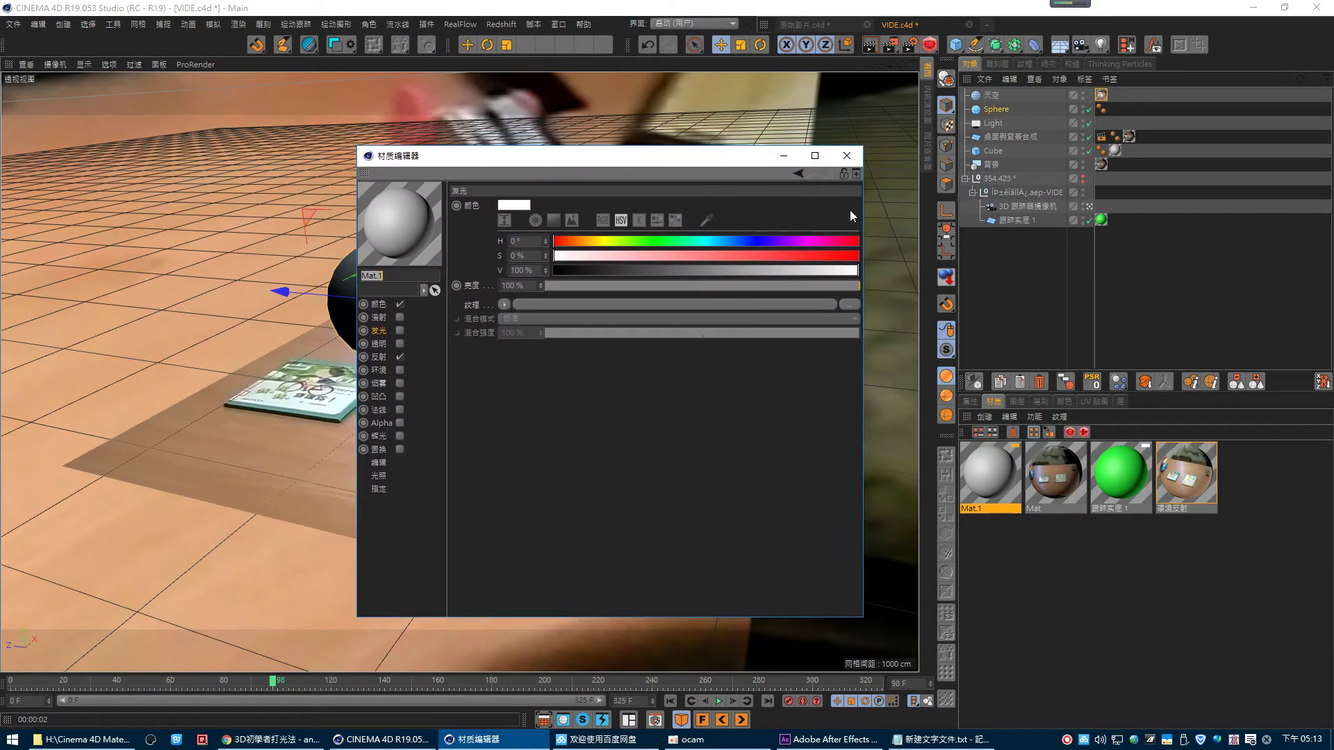
left_click(846, 157)
left_click_drag(992, 476, 990, 111)
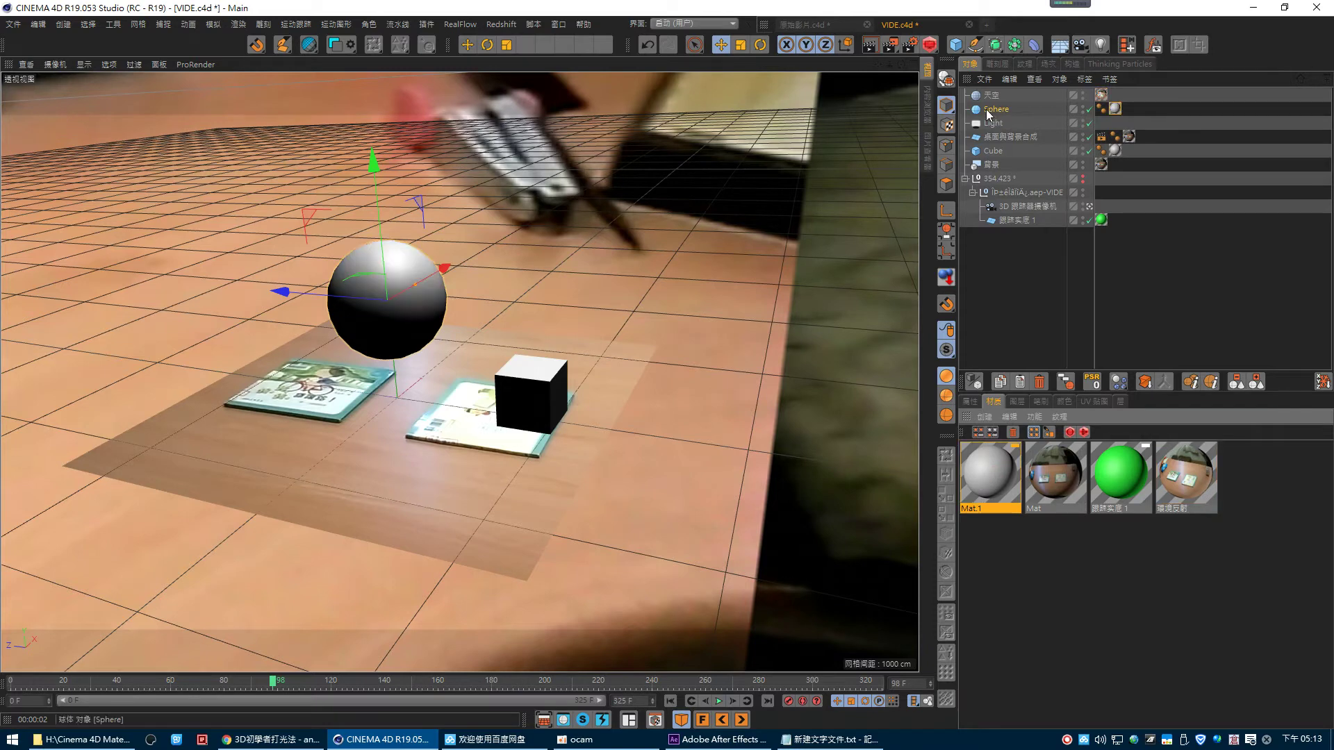
double_click(985, 491)
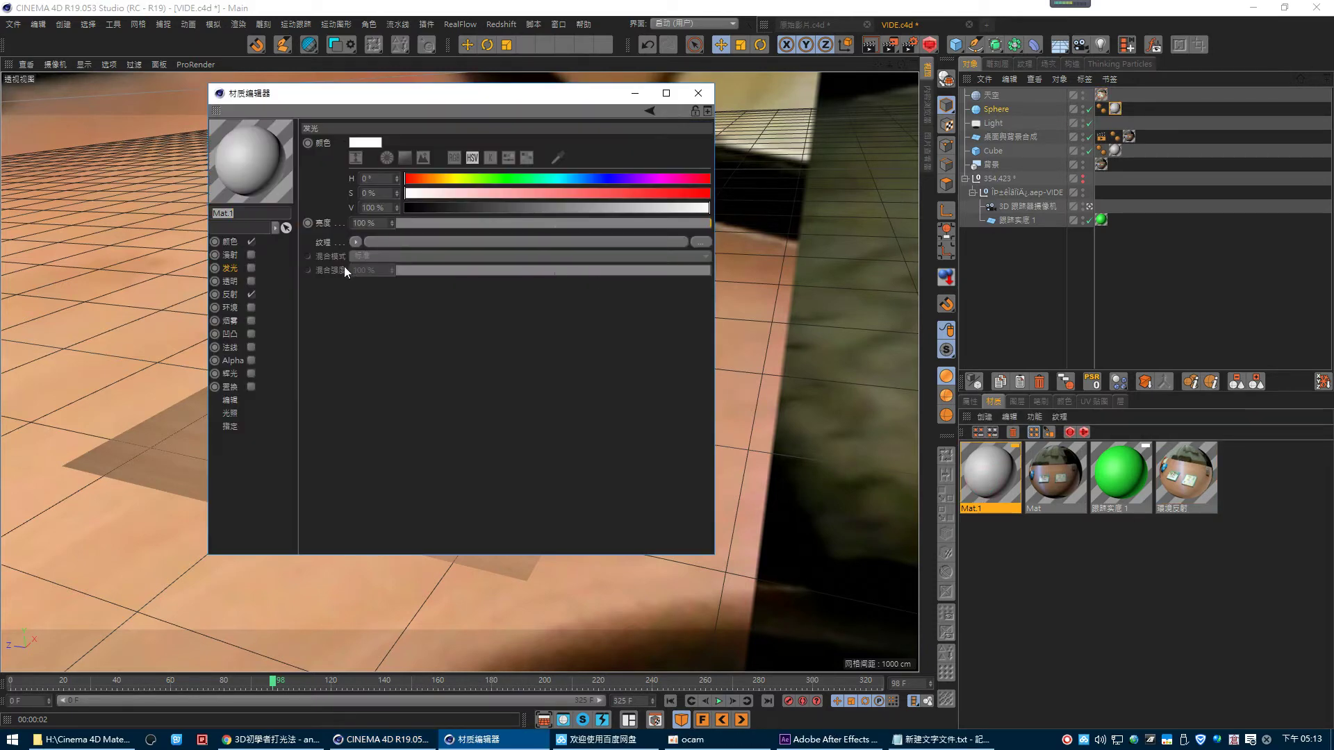
- Set Mat.1's reflectance layer to Reflection (Legacy), 0% roughness, 50% strength
left_click(233, 295)
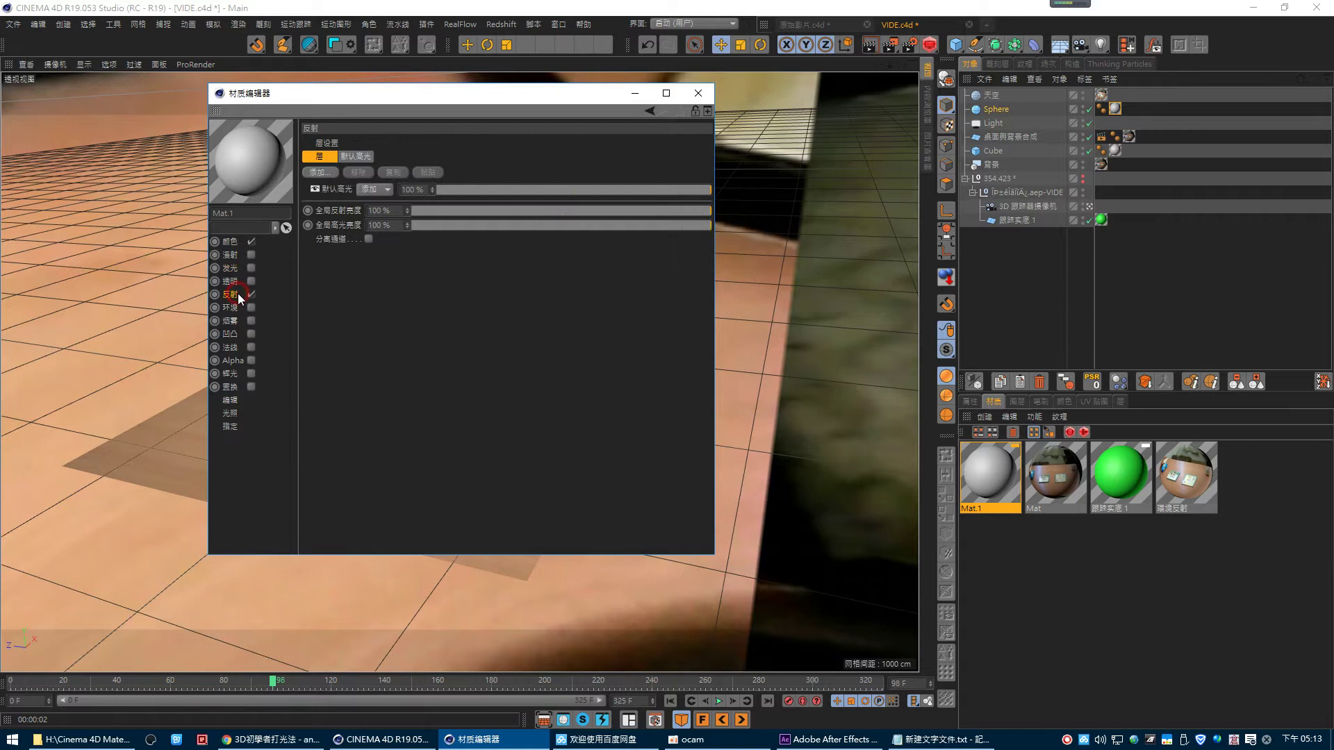
left_click(359, 157)
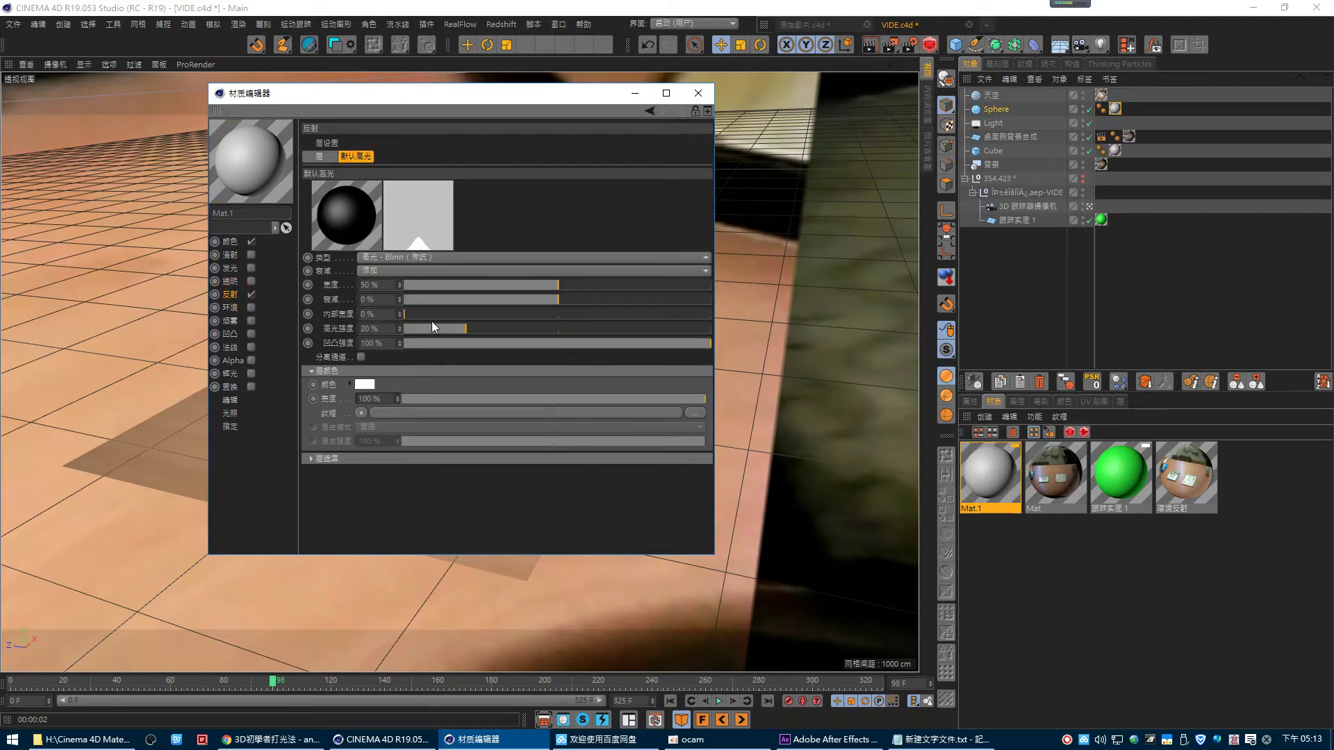
left_click(423, 258)
left_click(413, 408)
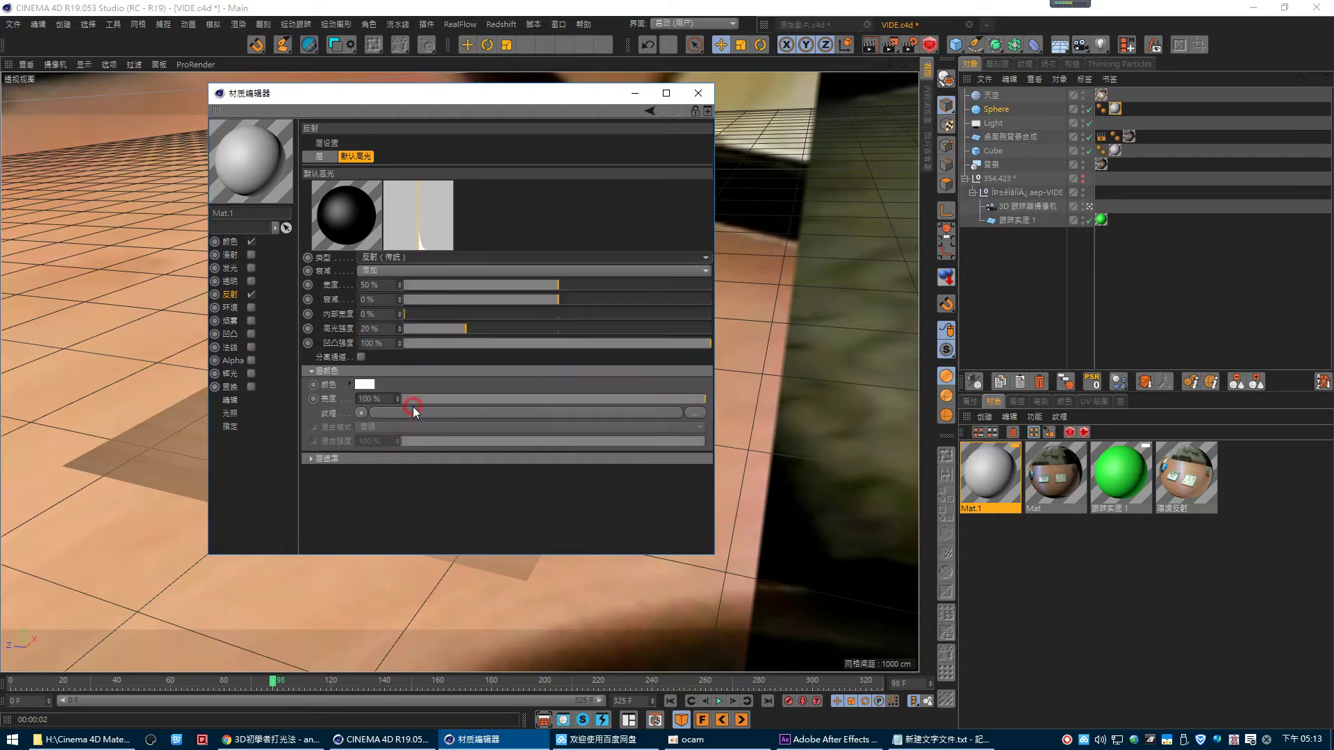
left_click(406, 285)
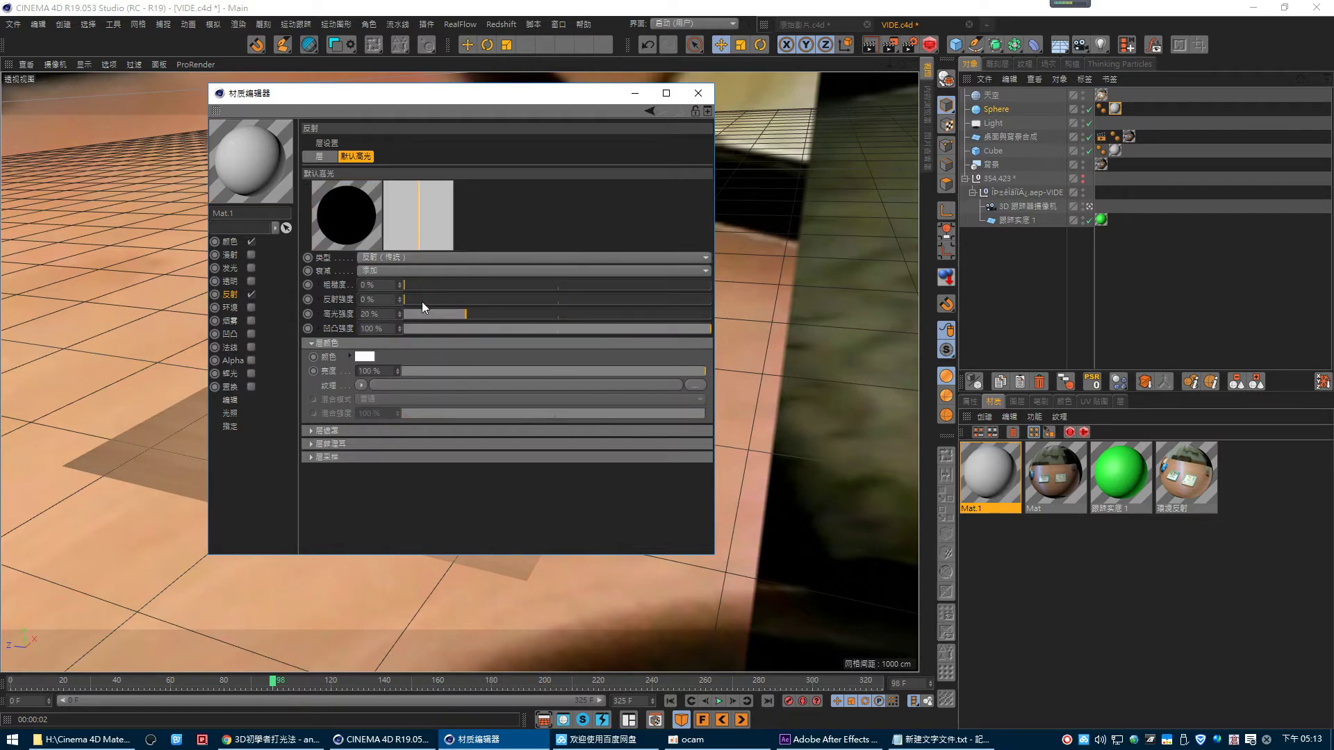
left_click_drag(422, 302, 536, 299)
left_click_drag(502, 97, 927, 161)
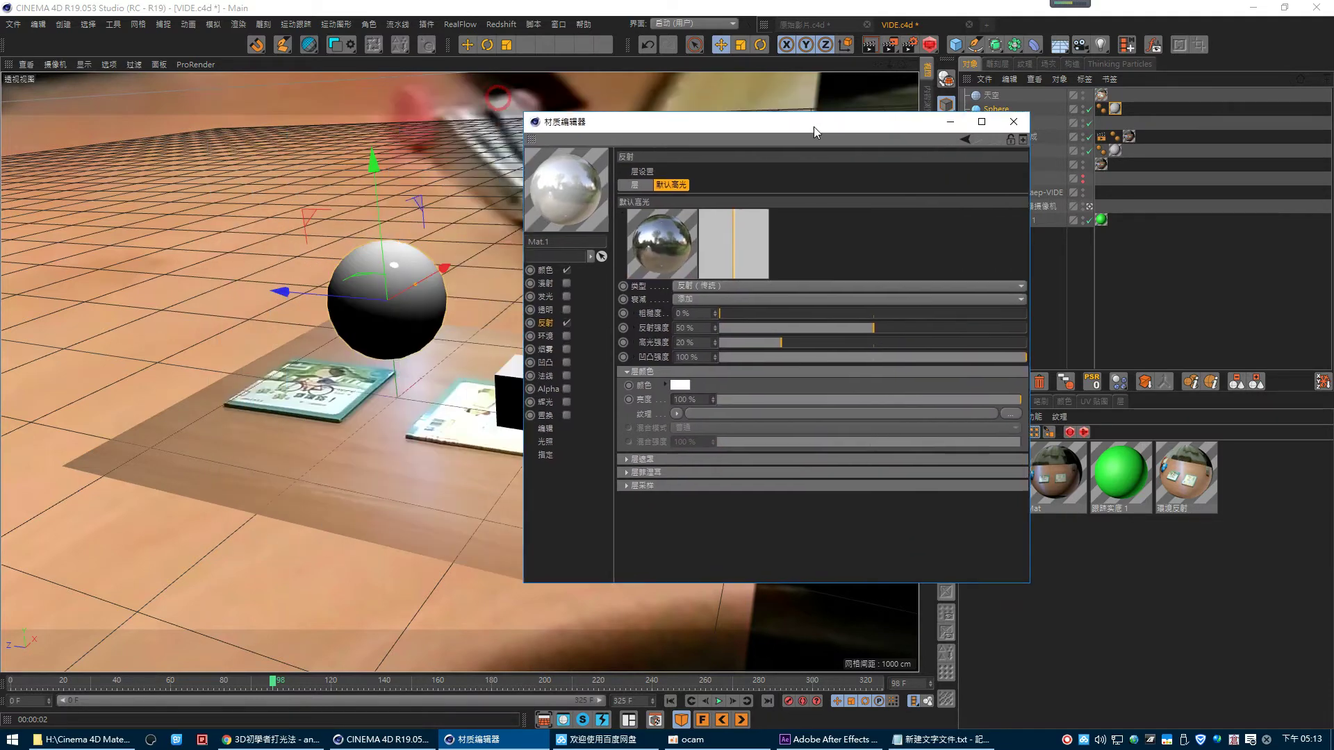
left_click(869, 47)
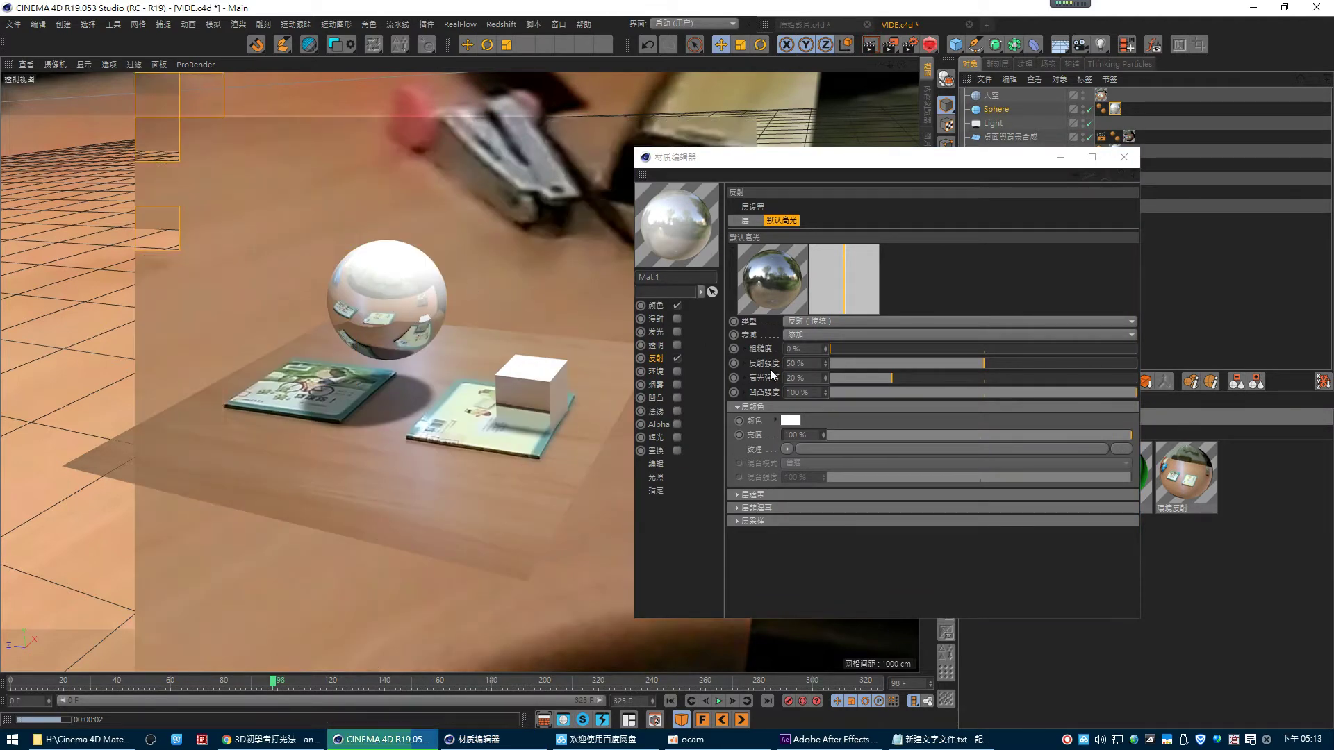
- Raise specular to 49%, darken the colour value to 32%, and render the view
left_click(981, 378)
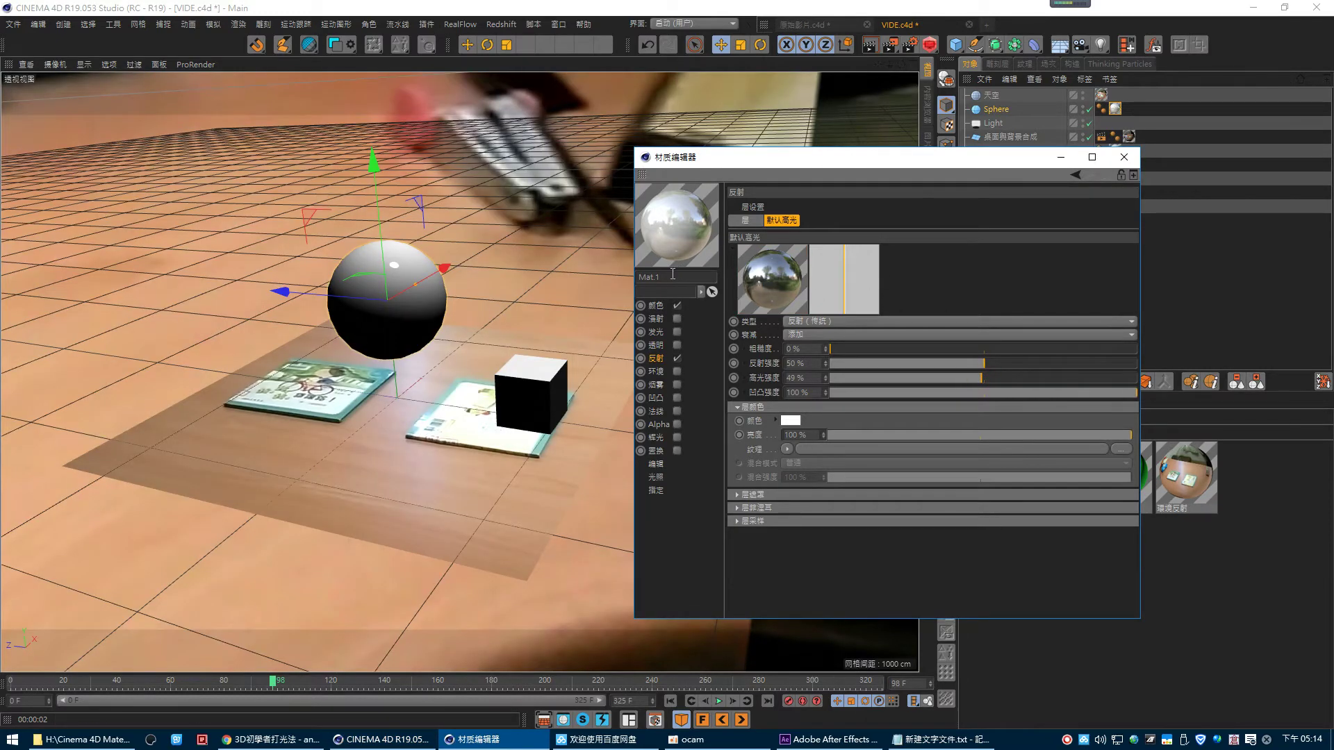
left_click(658, 306)
left_click(978, 271)
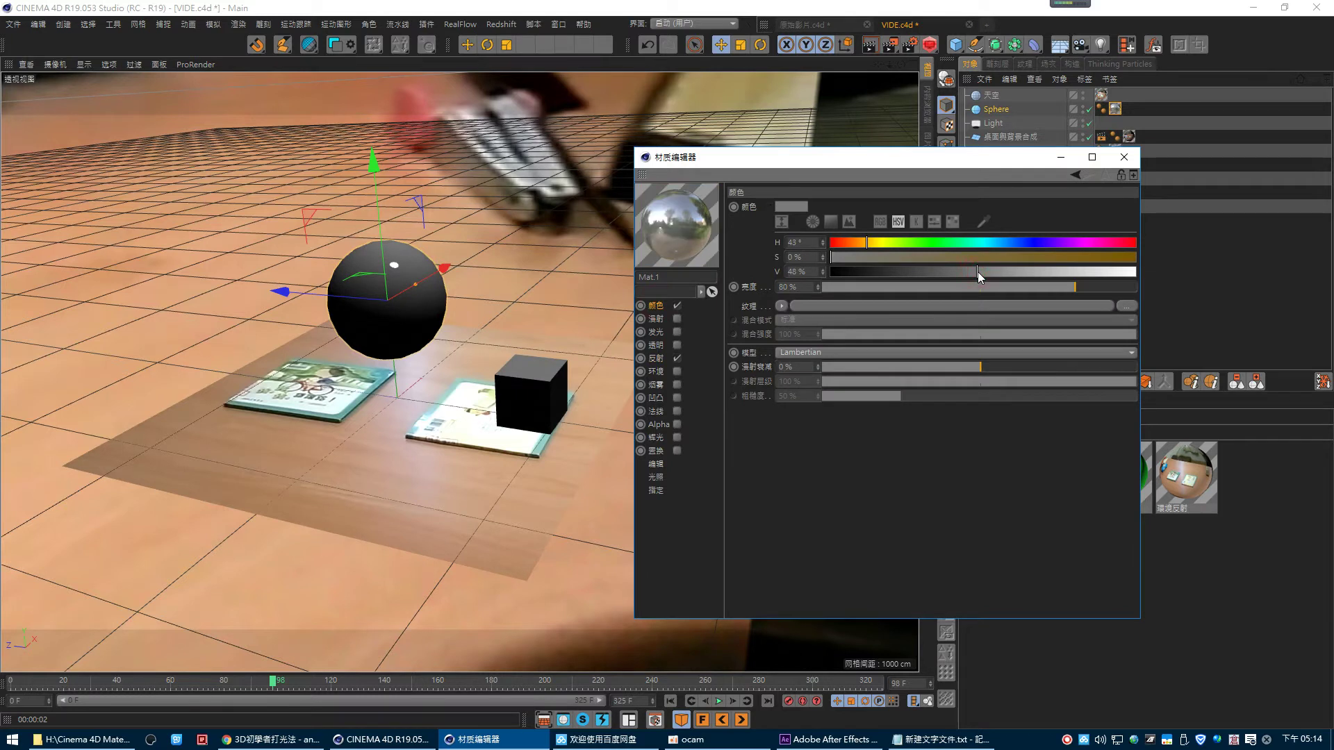
left_click_drag(978, 272, 929, 272)
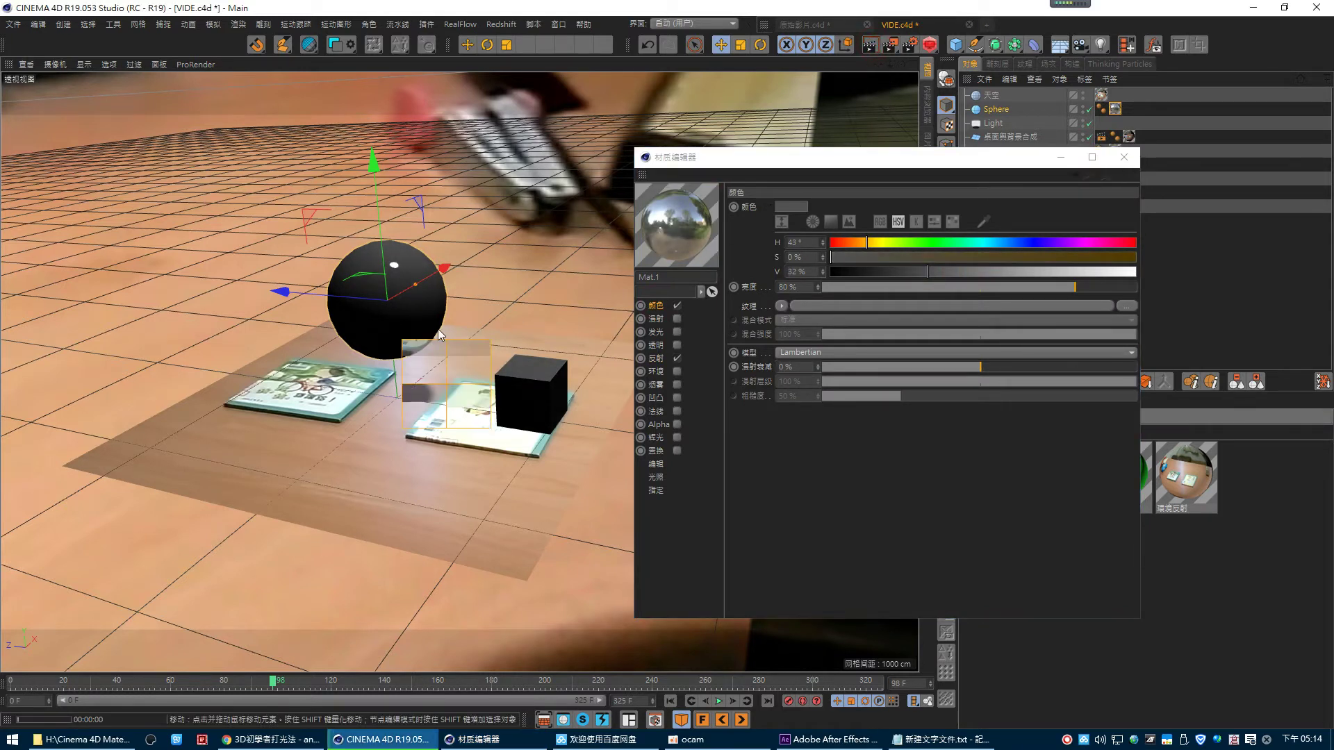
key("alt+r")
key("ctrl+r")
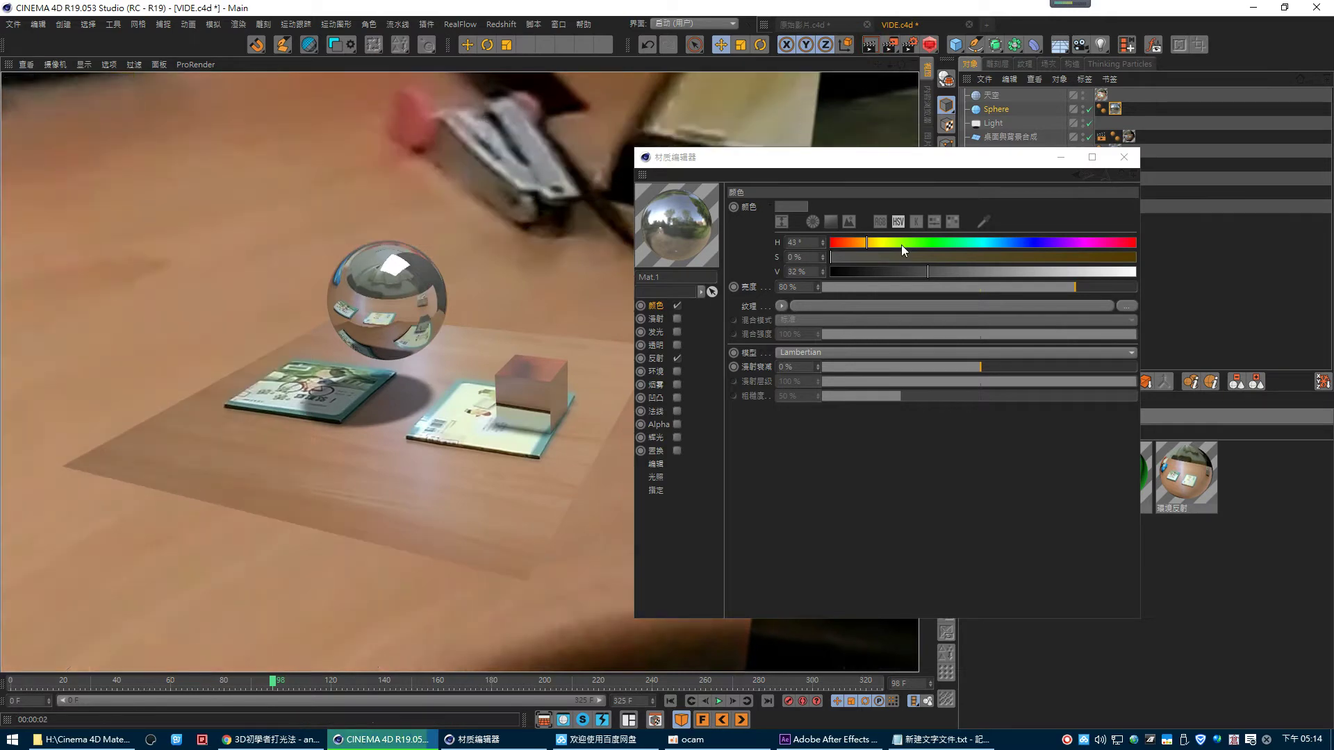
mouse_move(1032, 158)
left_mouse_down()
mouse_move(1023, 195)
mouse_move(1096, 339)
left_mouse_up()
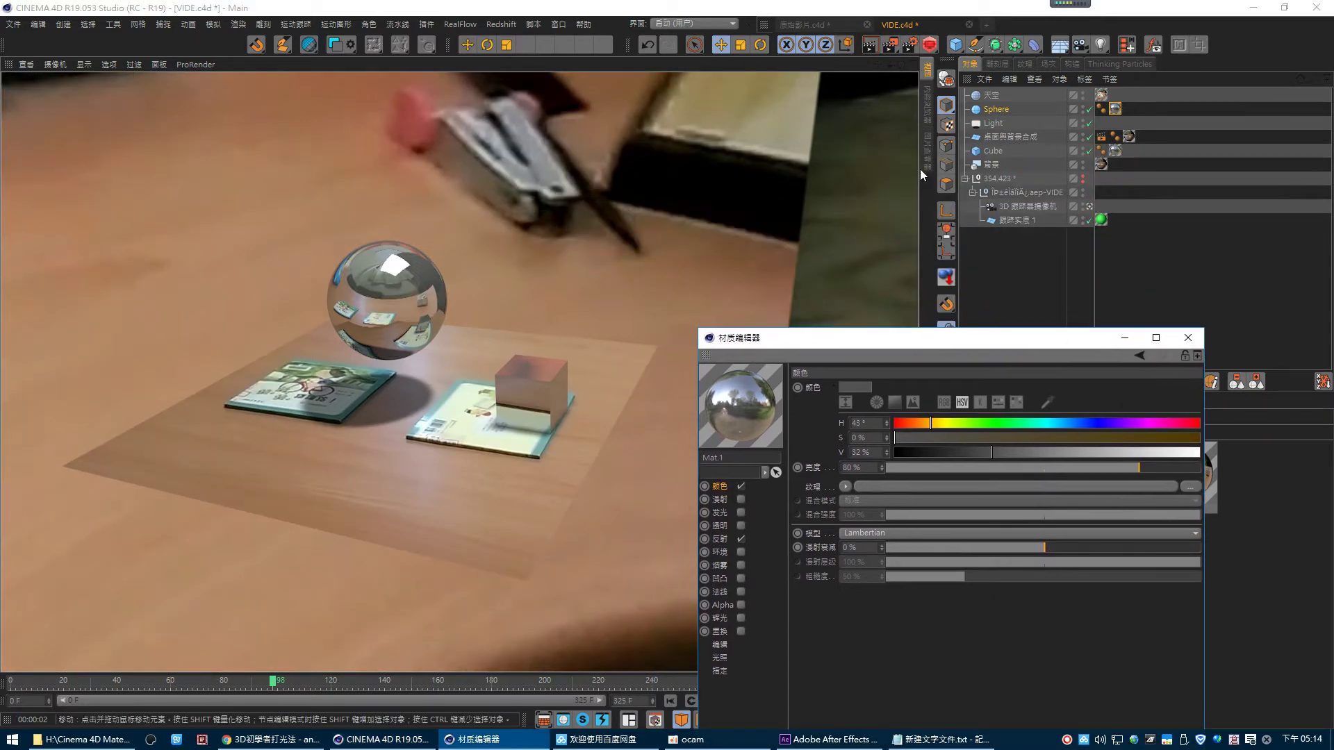
left_click(997, 109)
- Add a Compositing tag to the sky with Seen by Camera off, then render
right_click(996, 109)
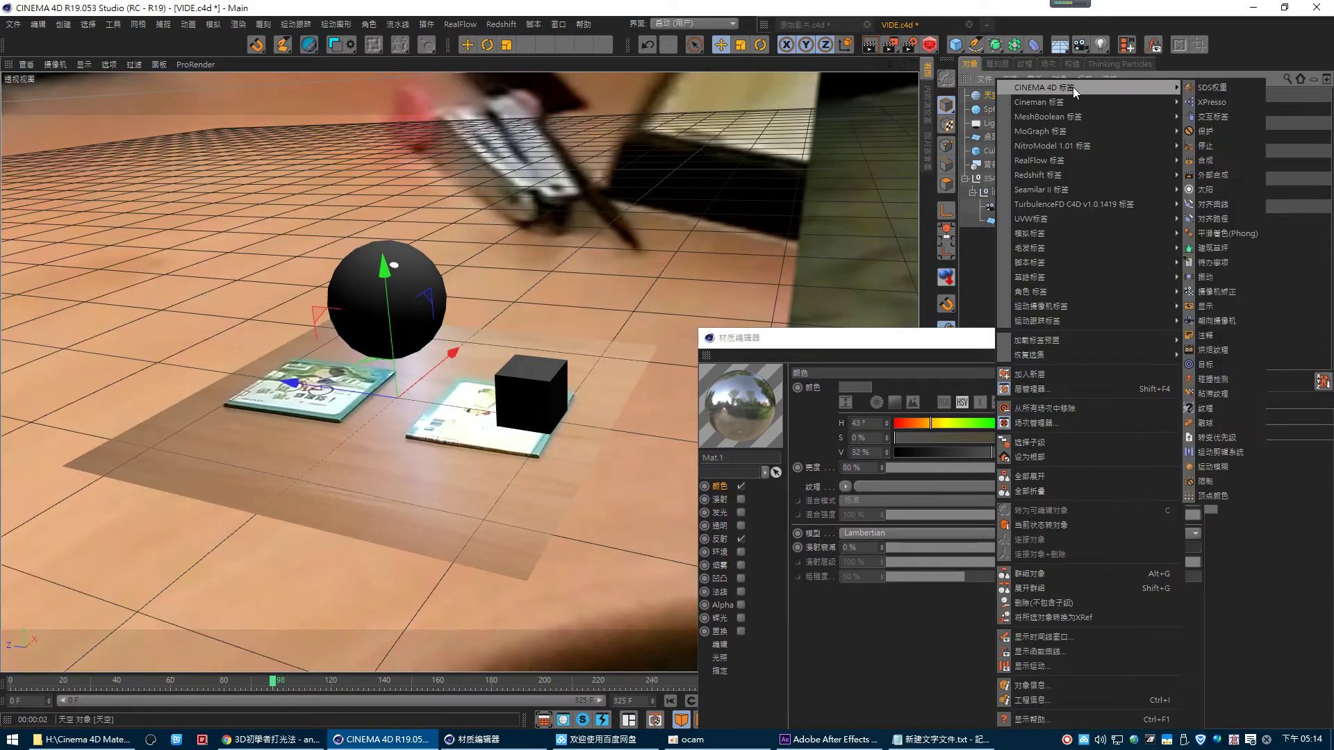
left_click(1223, 148)
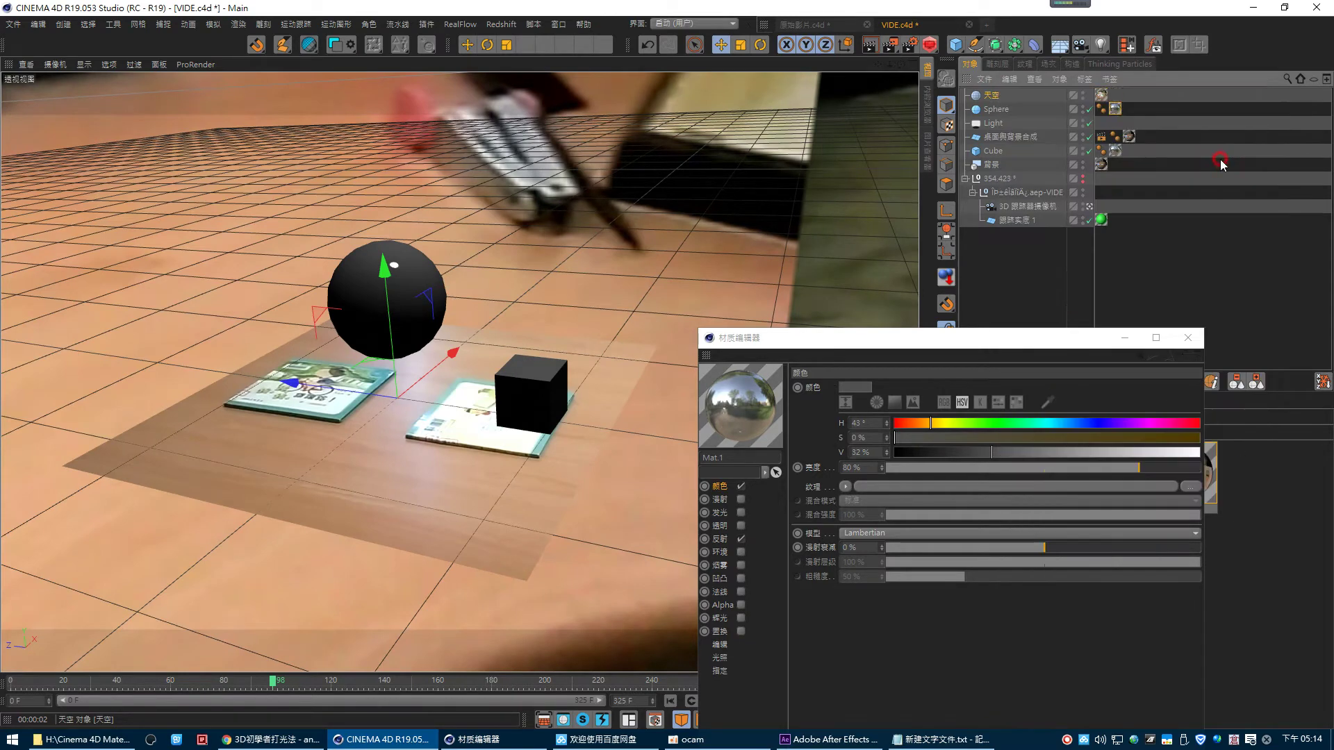
left_click_drag(997, 341, 785, 345)
left_click(990, 342)
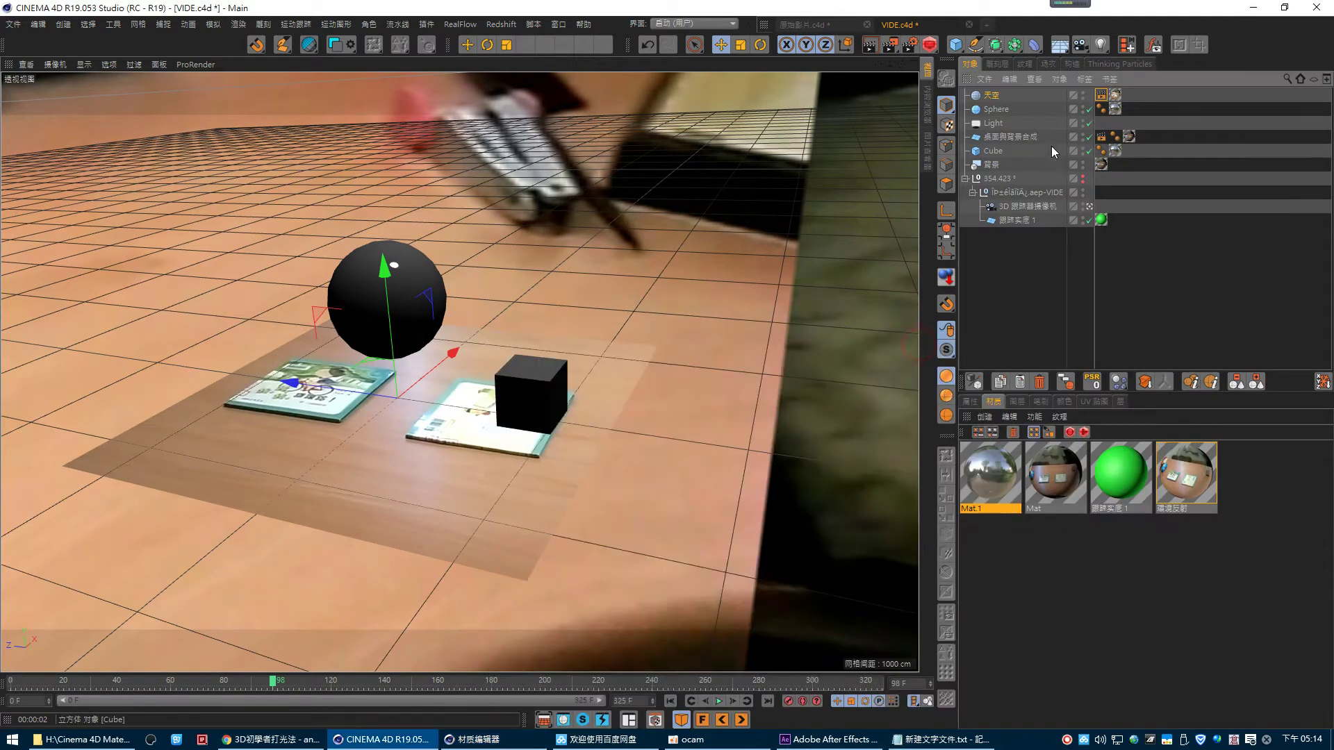
left_click(969, 402)
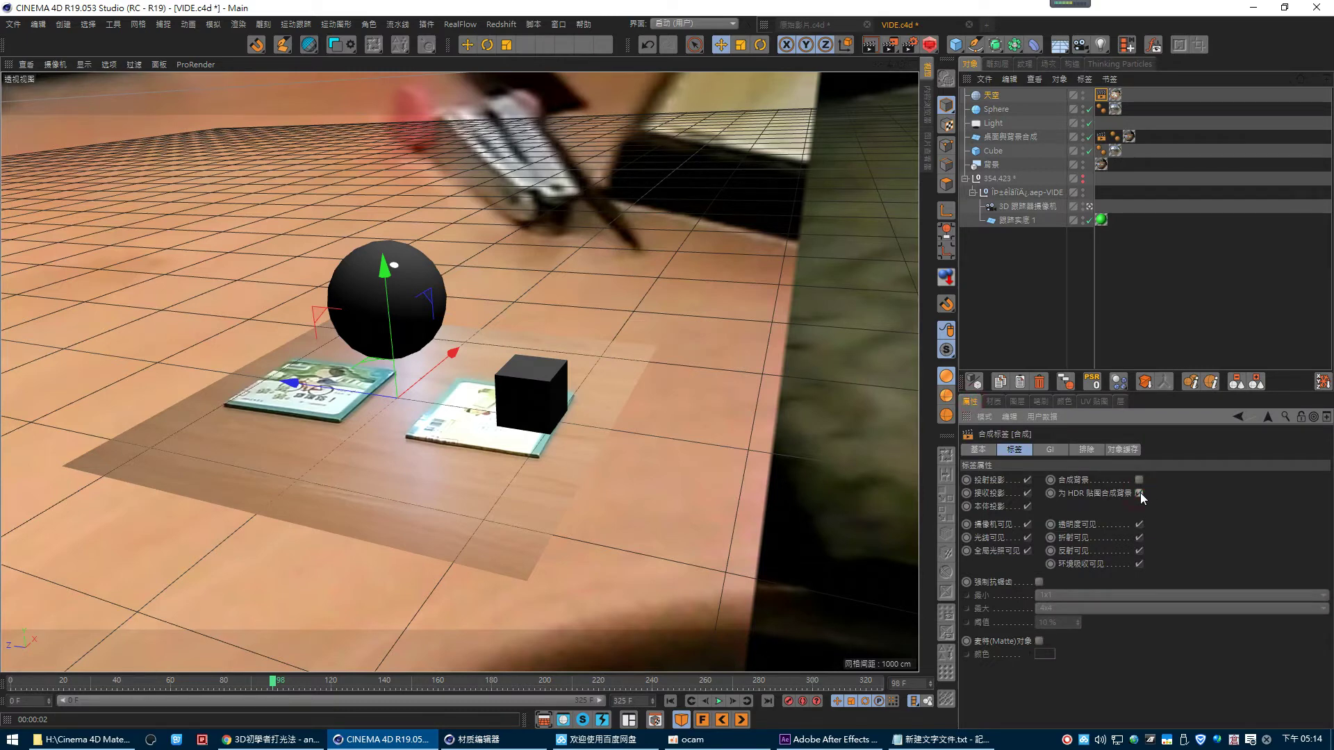
left_click(1027, 524)
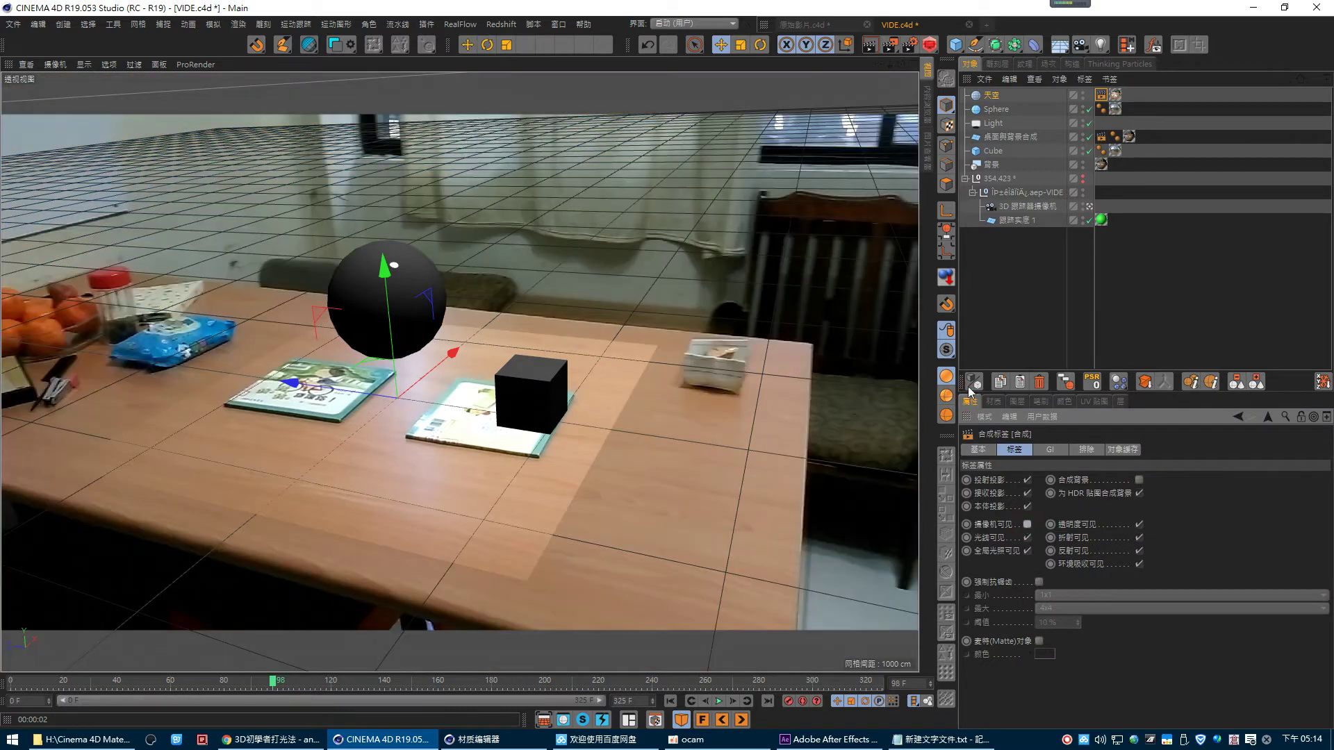
left_click(874, 45)
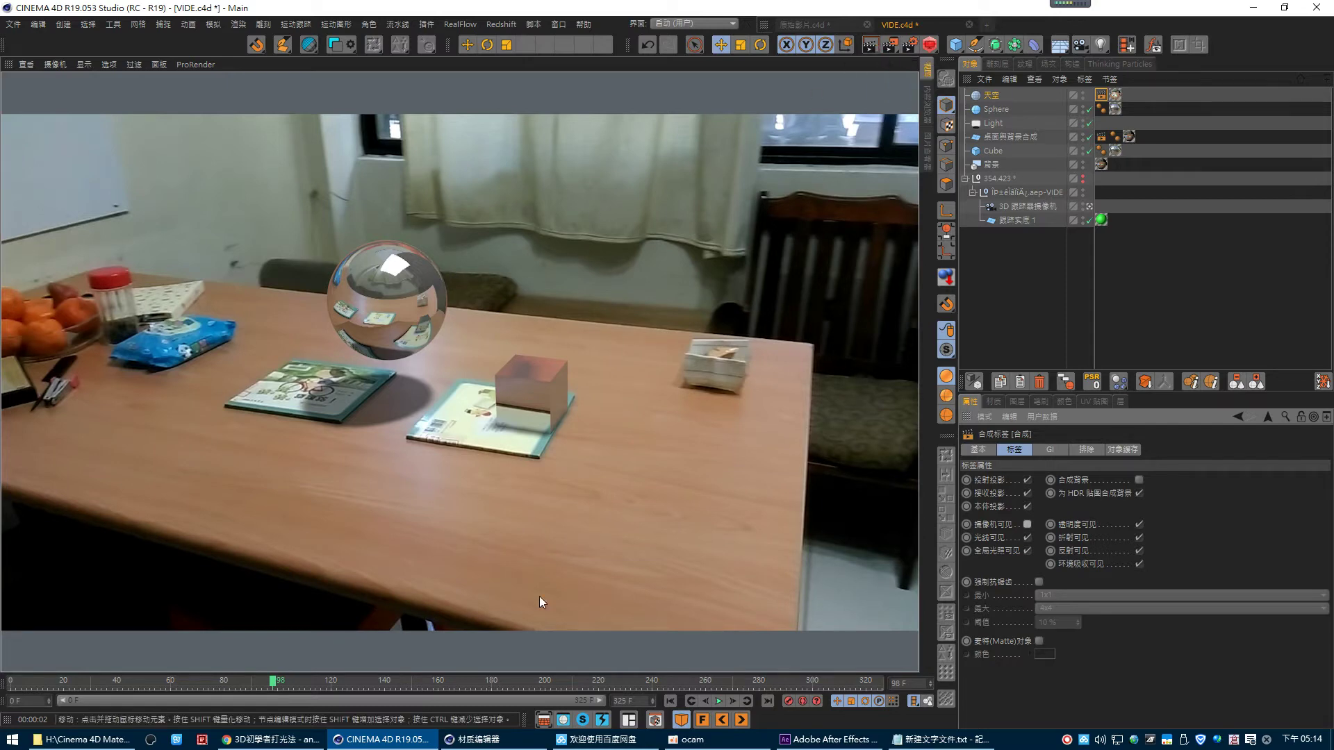
- Render the composite at frame 170 and step through renders in the Picture Viewer
left_click_drag(273, 681, 466, 681)
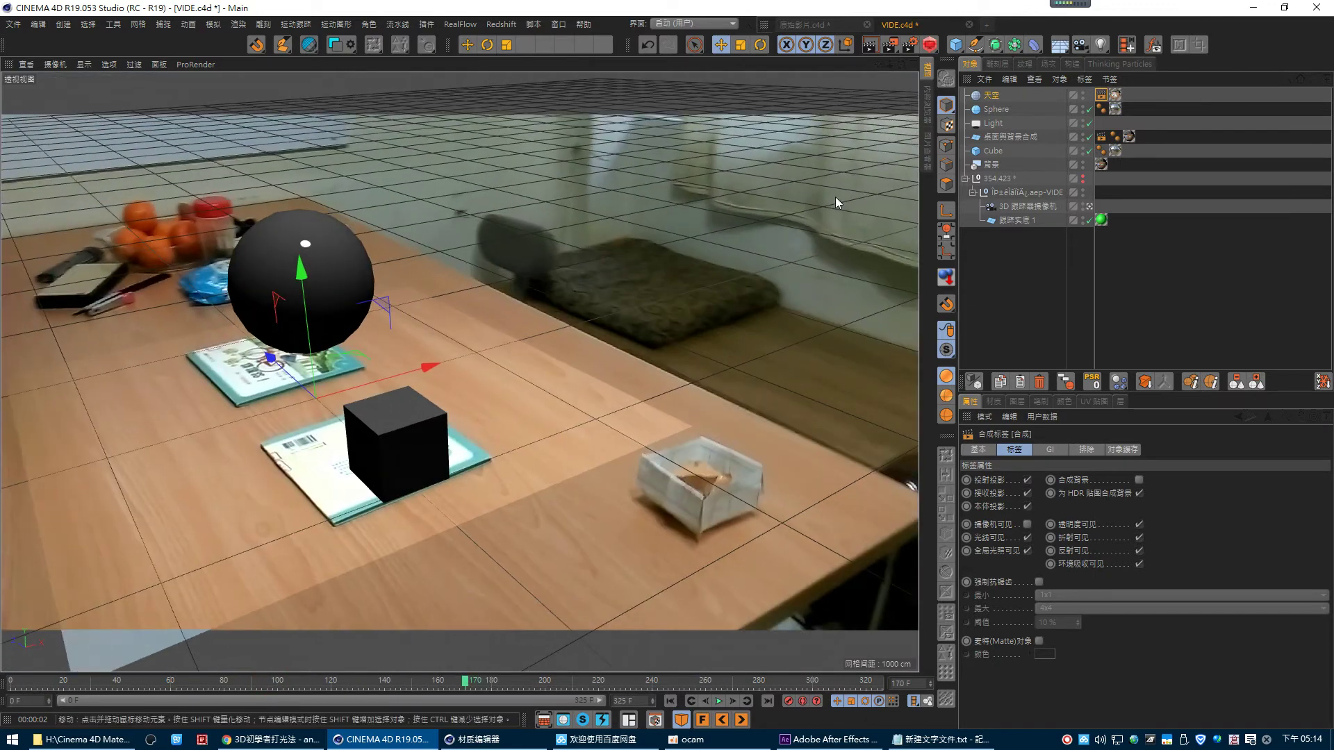
left_click(870, 45)
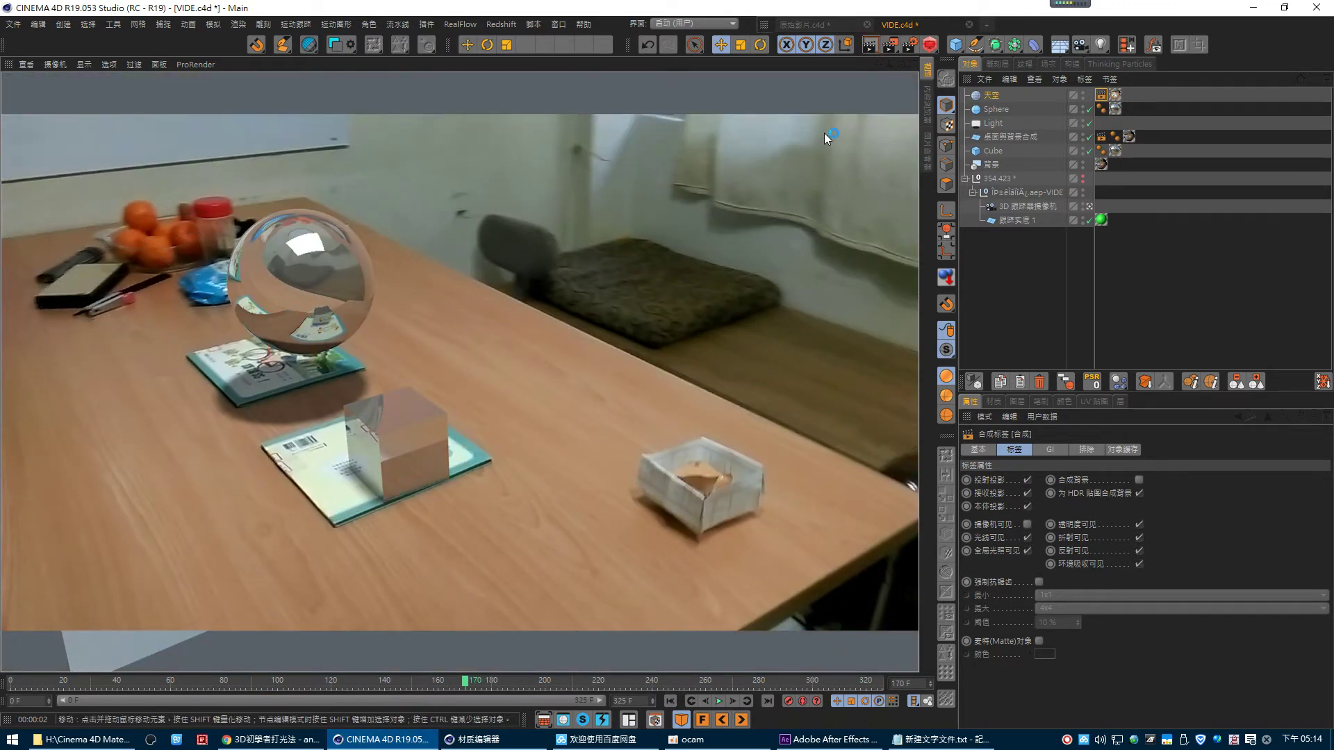
left_click(930, 146)
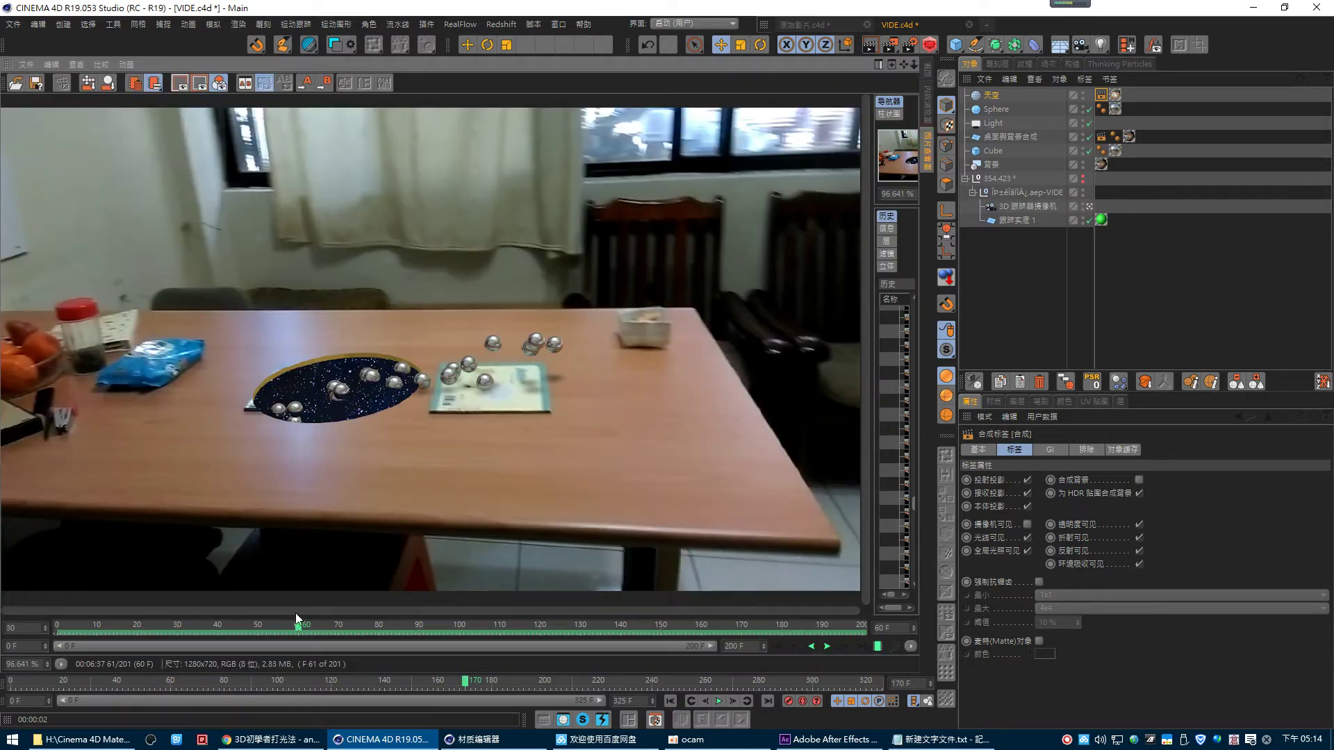
mouse_move(299, 626)
left_mouse_down()
mouse_move(53, 628)
mouse_move(306, 628)
left_mouse_up()
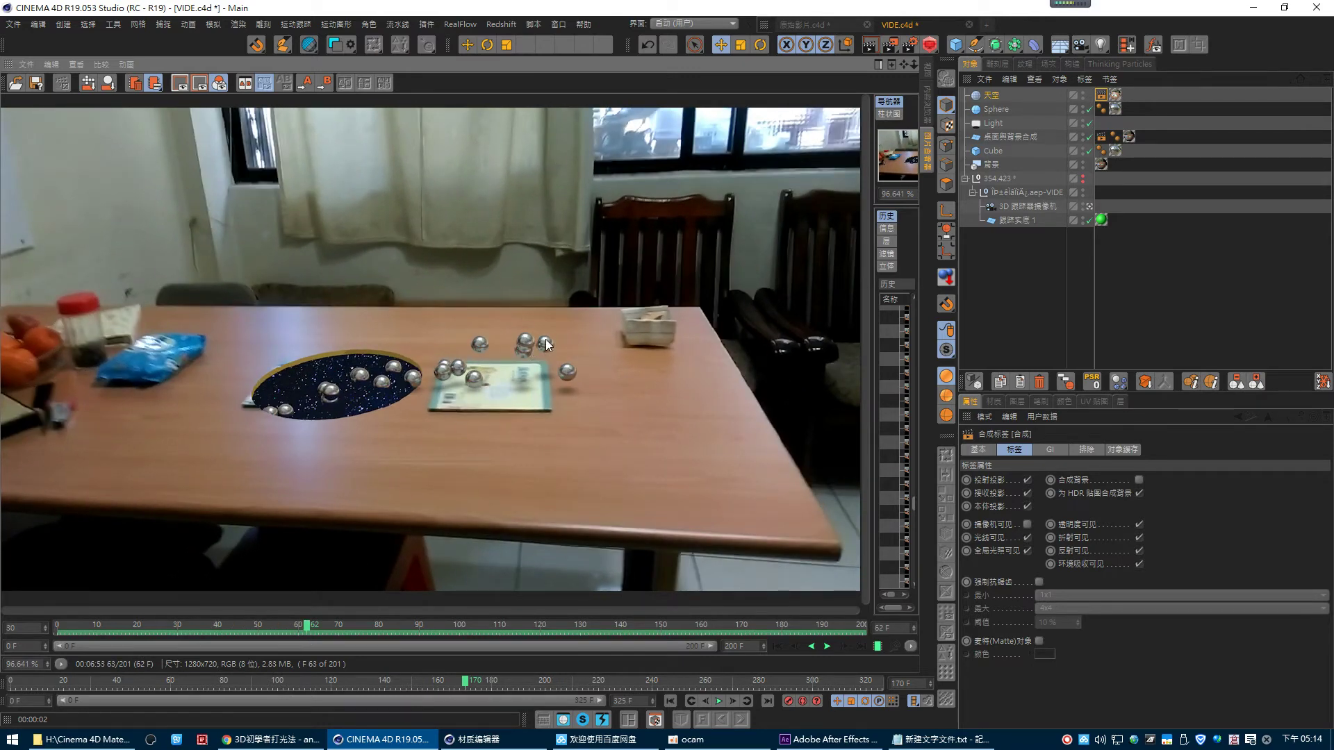
left_click(928, 69)
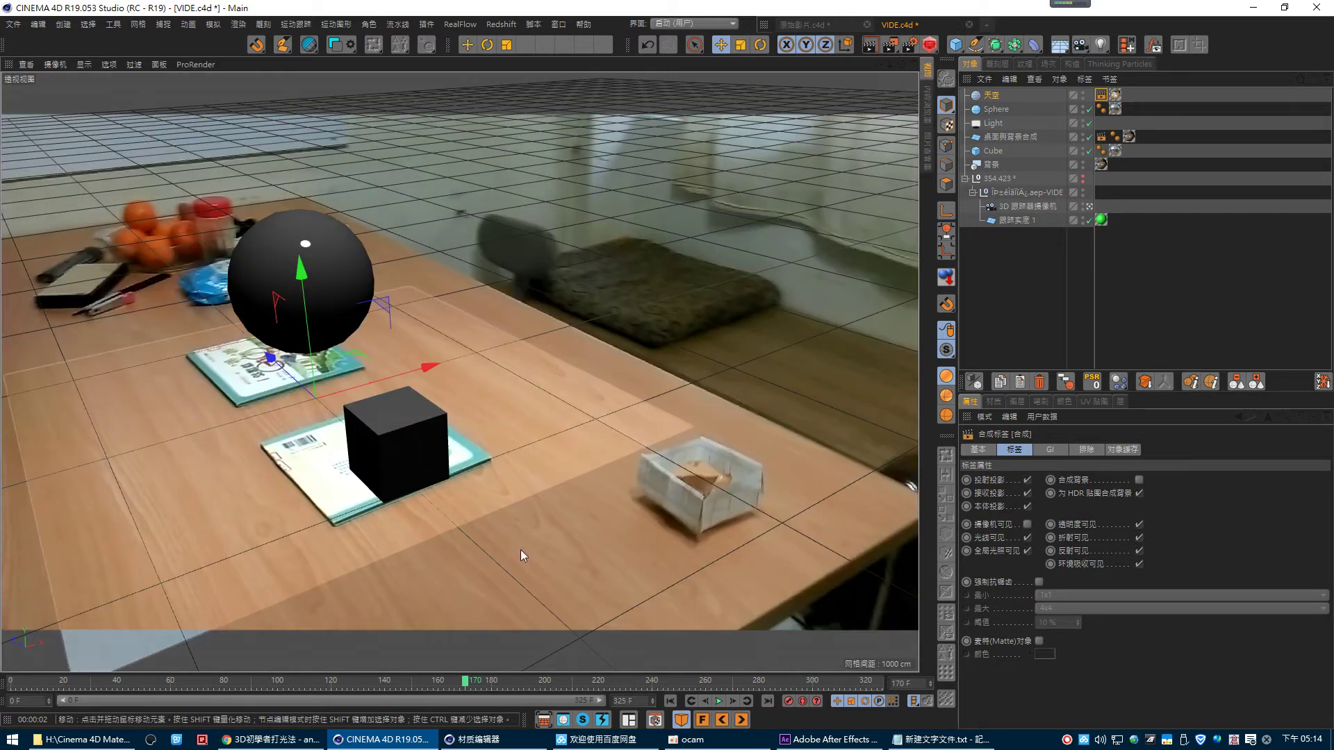
- Scrub back to an earlier frame and render the composite again
left_click_drag(465, 684, 155, 686)
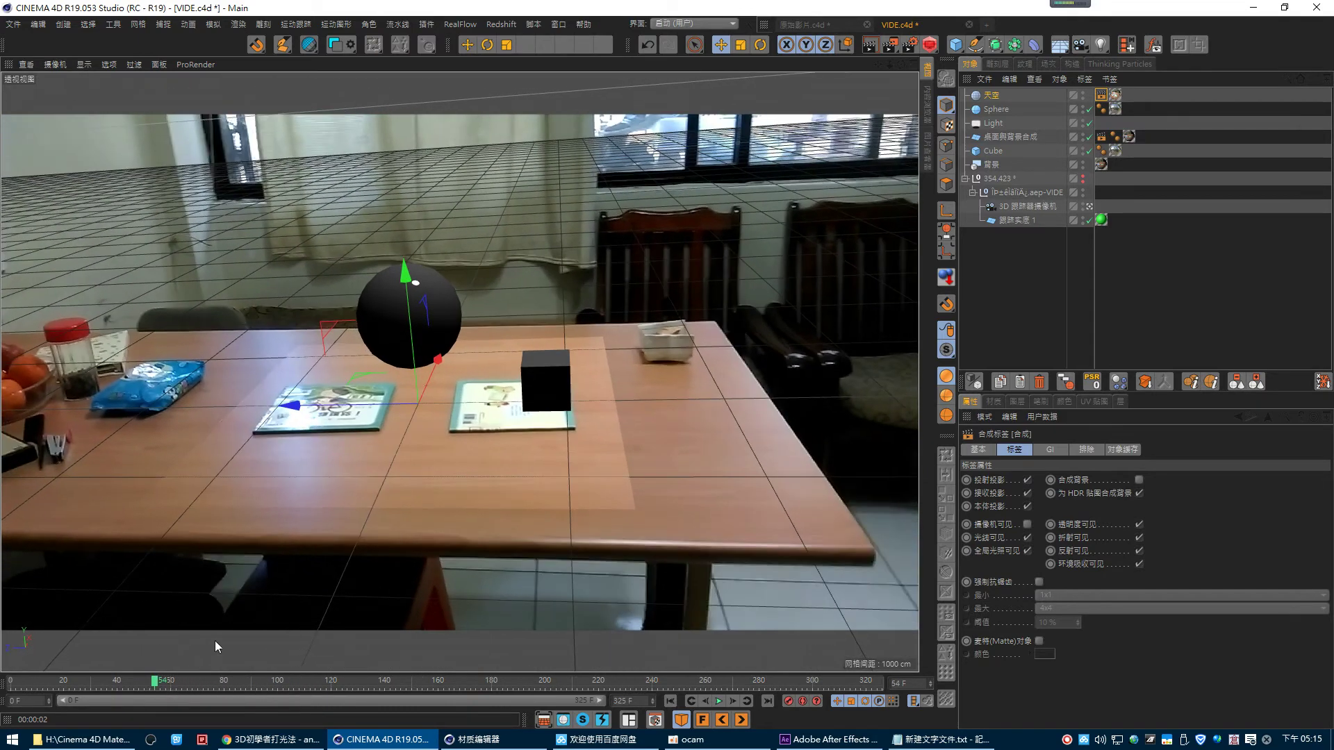
left_click(869, 48)
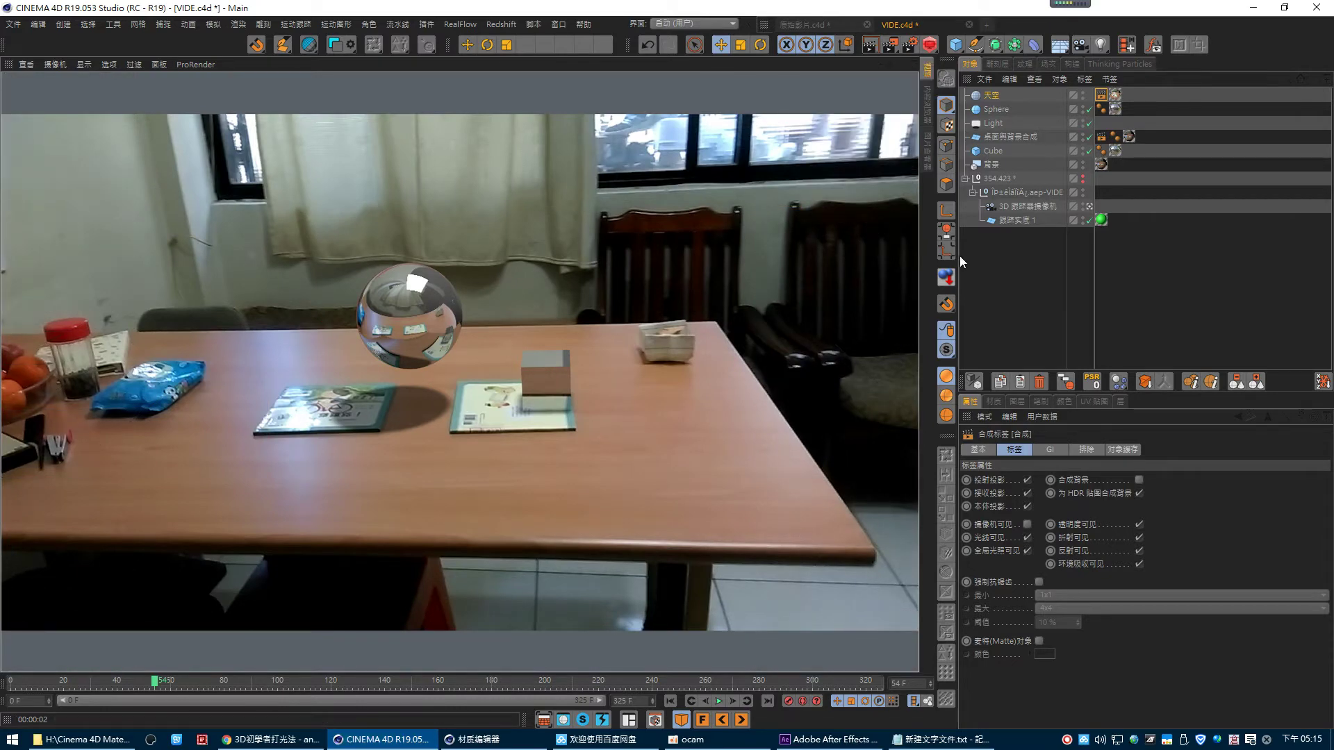
left_click(991, 258)
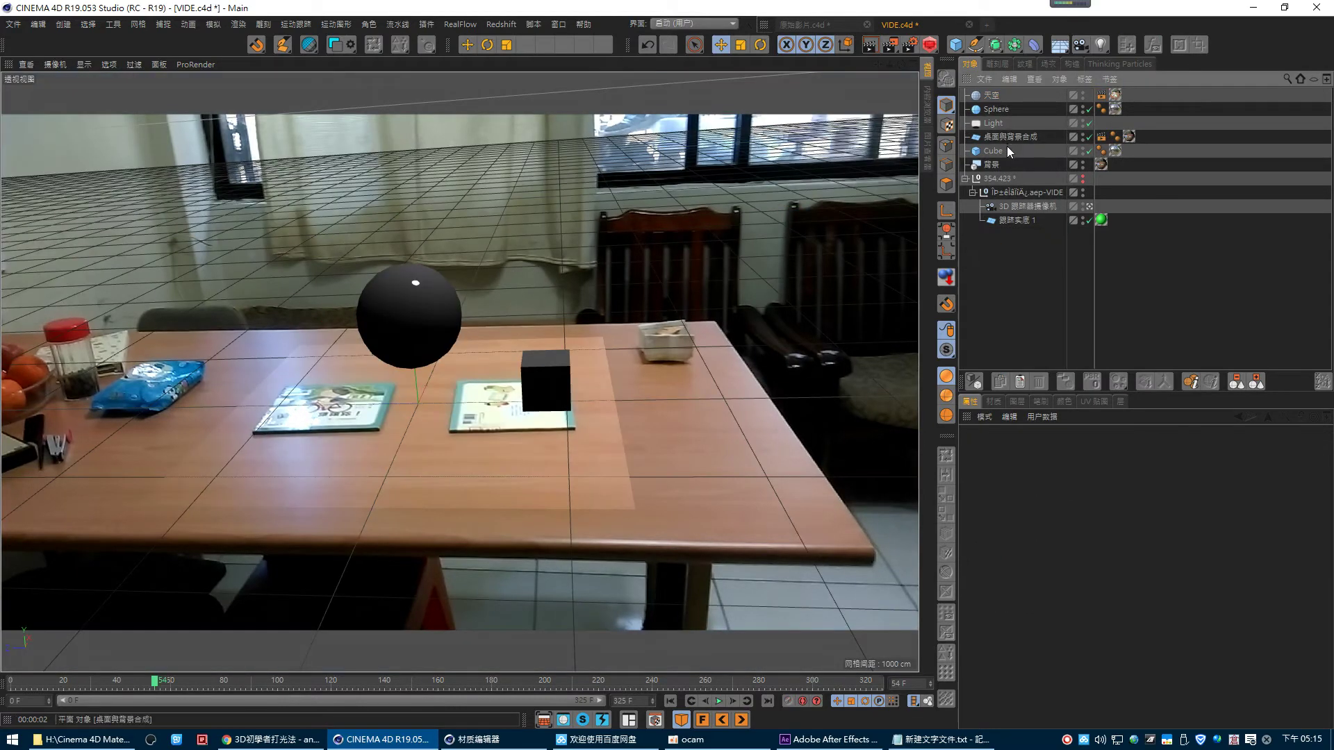
- Delete the cube and hide the 背景 background footage
left_click(999, 151)
key("Delete")
left_click(1040, 277)
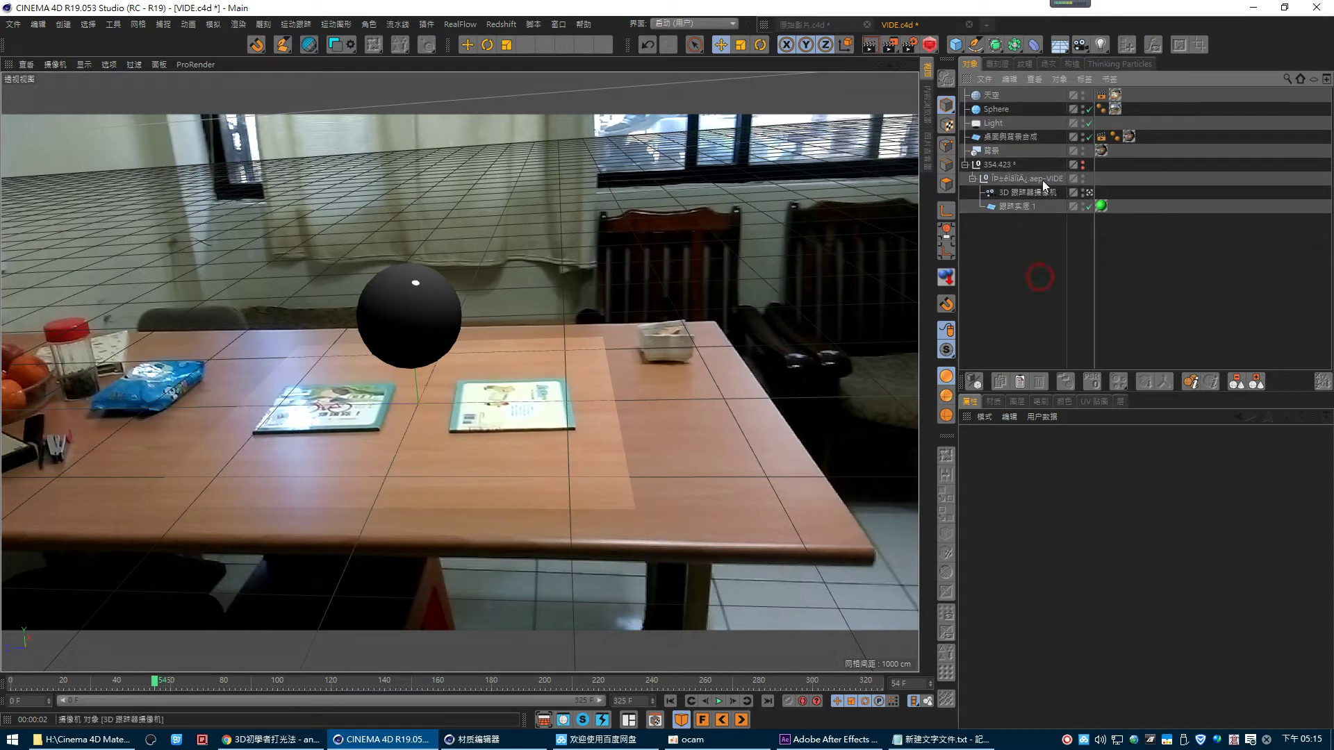
left_click(1017, 139)
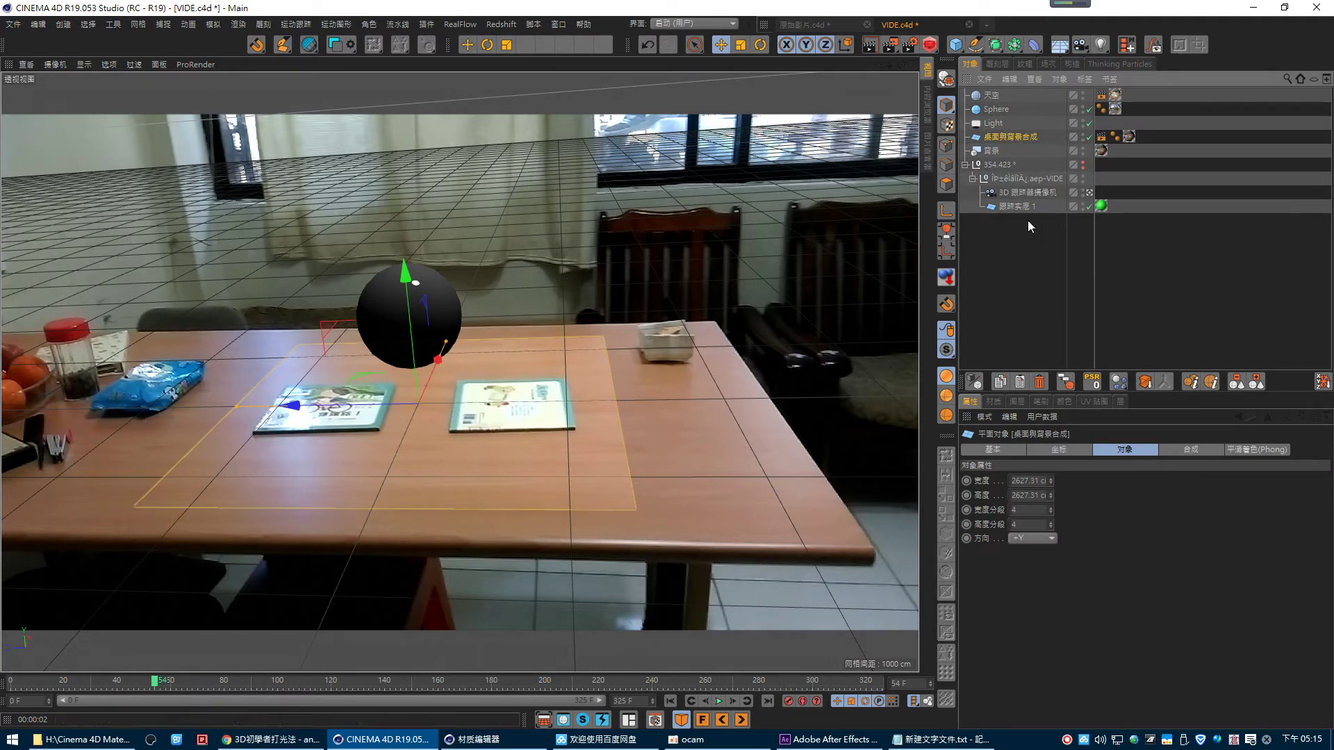
left_click(1081, 150)
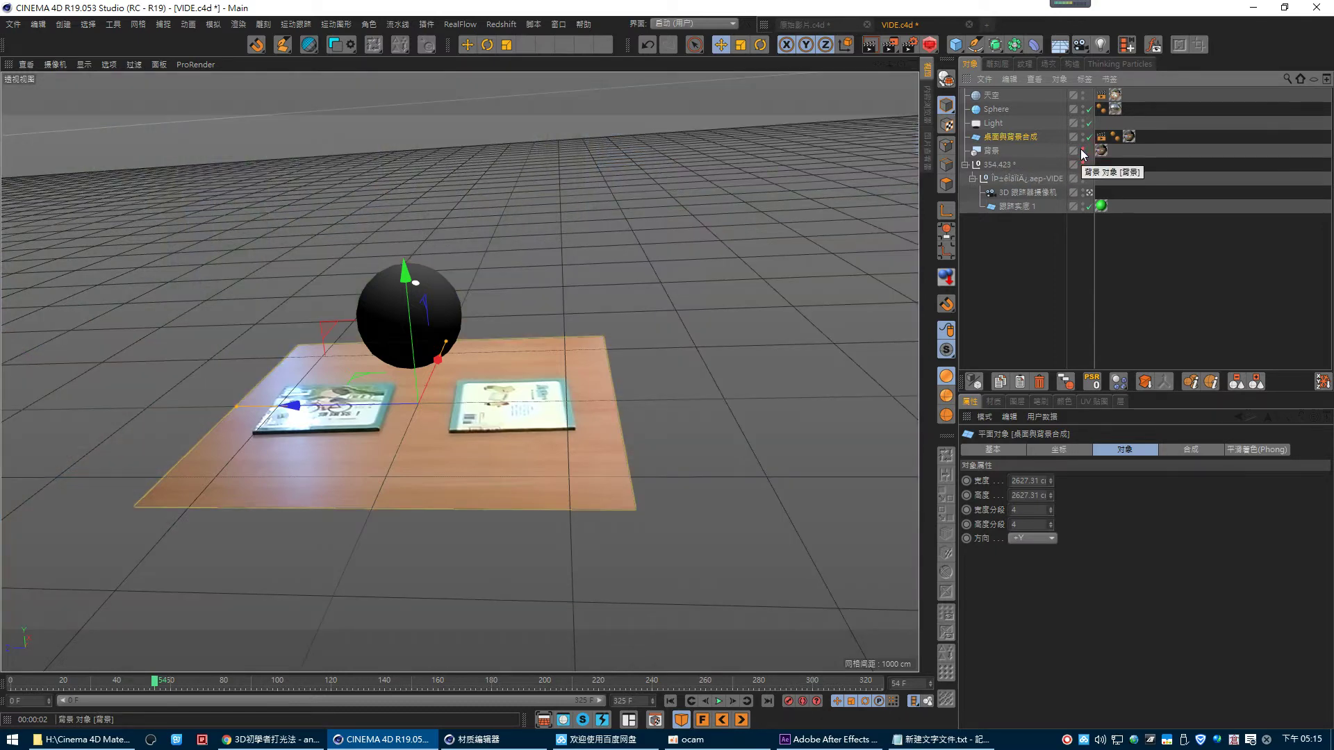
left_click(1081, 149)
left_click(1081, 150)
- Enlarge the table plane, set its segments to 1, and make it editable
left_click_drag(235, 404, 43, 410)
left_click_drag(449, 342, 482, 285)
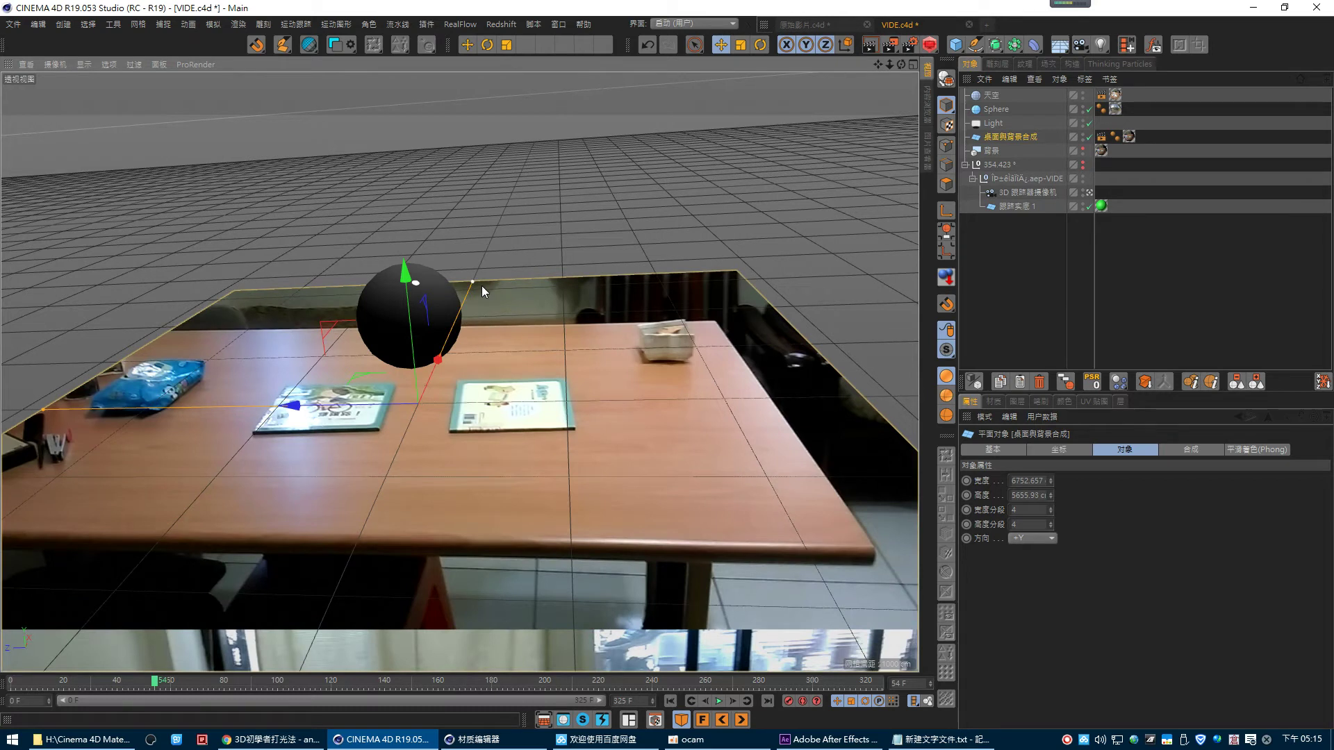
left_click(947, 395)
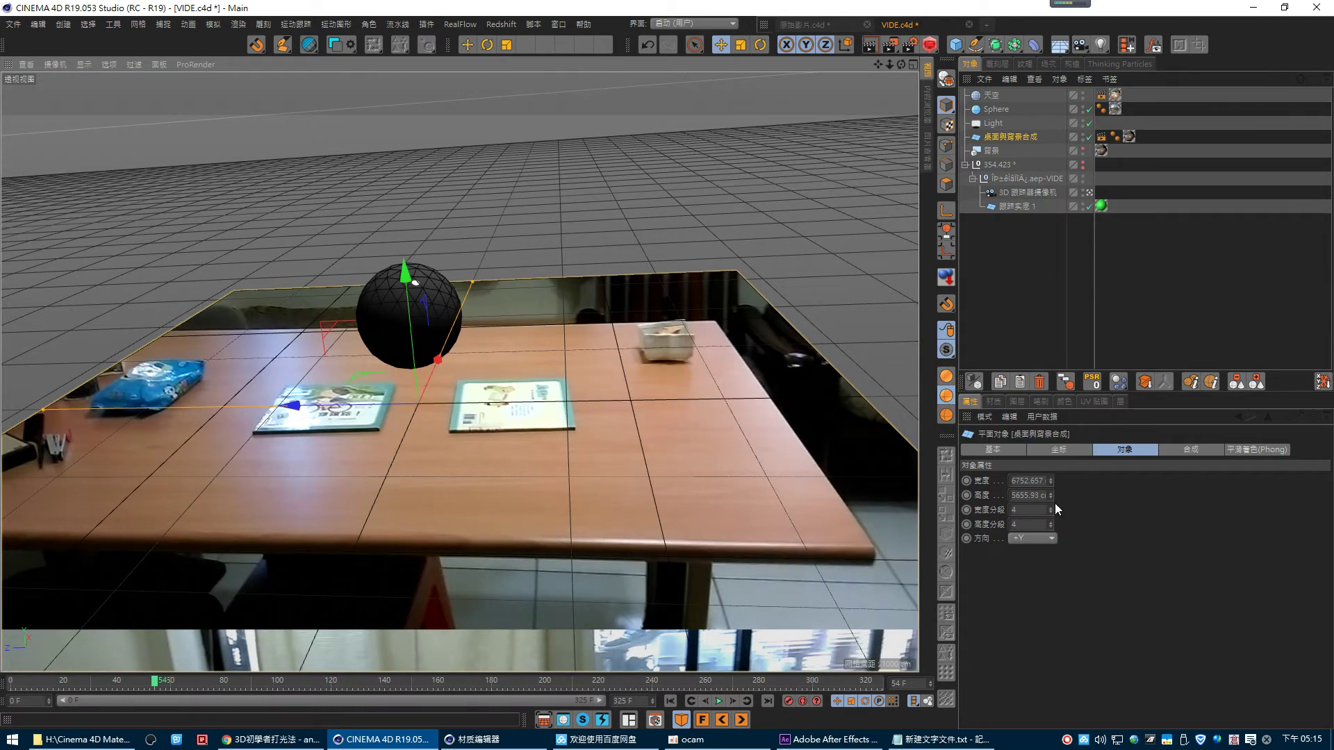
left_click(1025, 510)
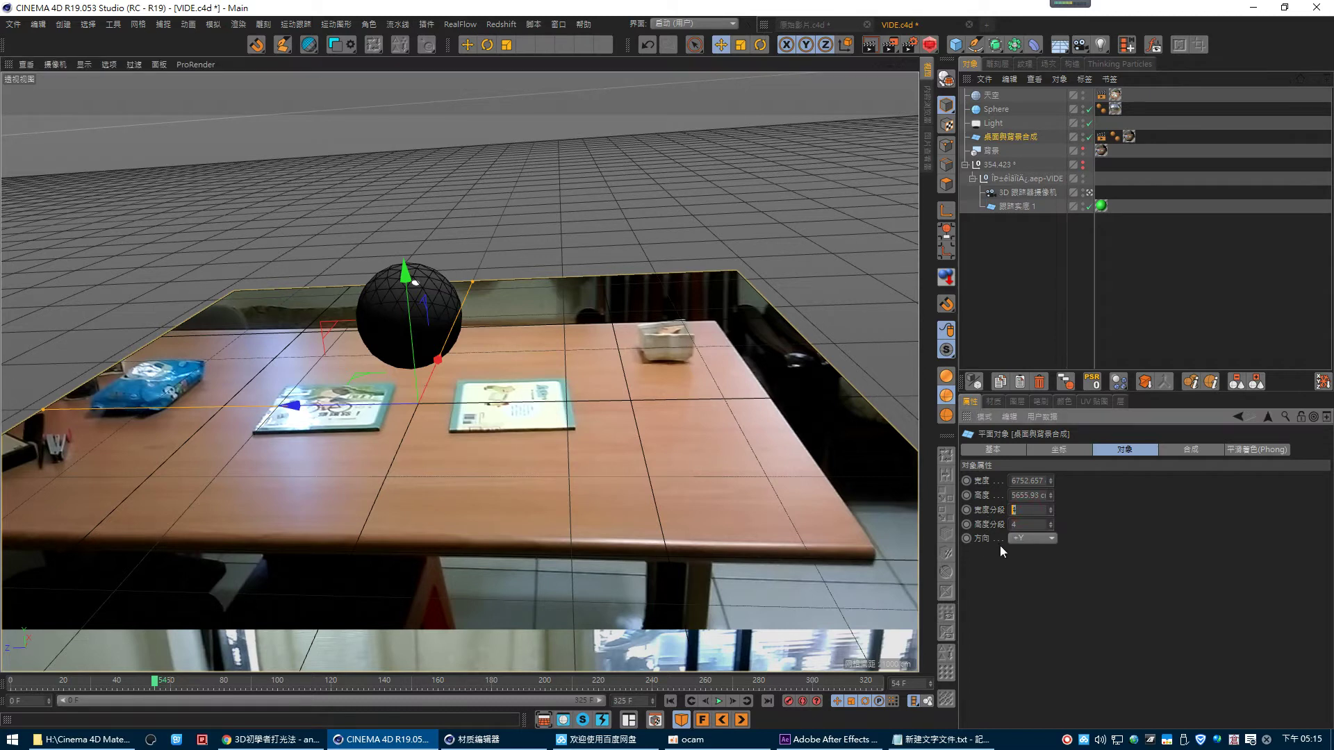
type("1")
key("Return")
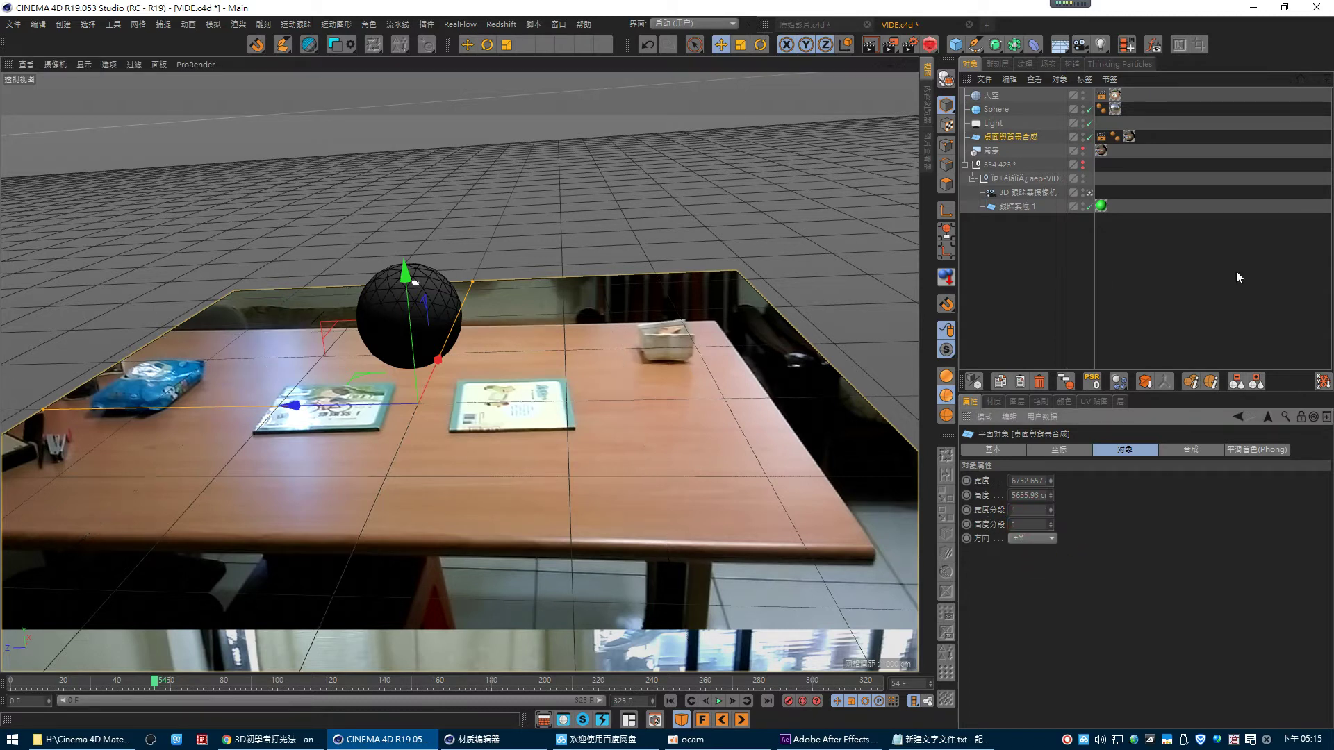
left_click(946, 79)
- Add a 220 cm radius Cylinder, place it below 桌面與背景合成, and make it editable
left_click(976, 46)
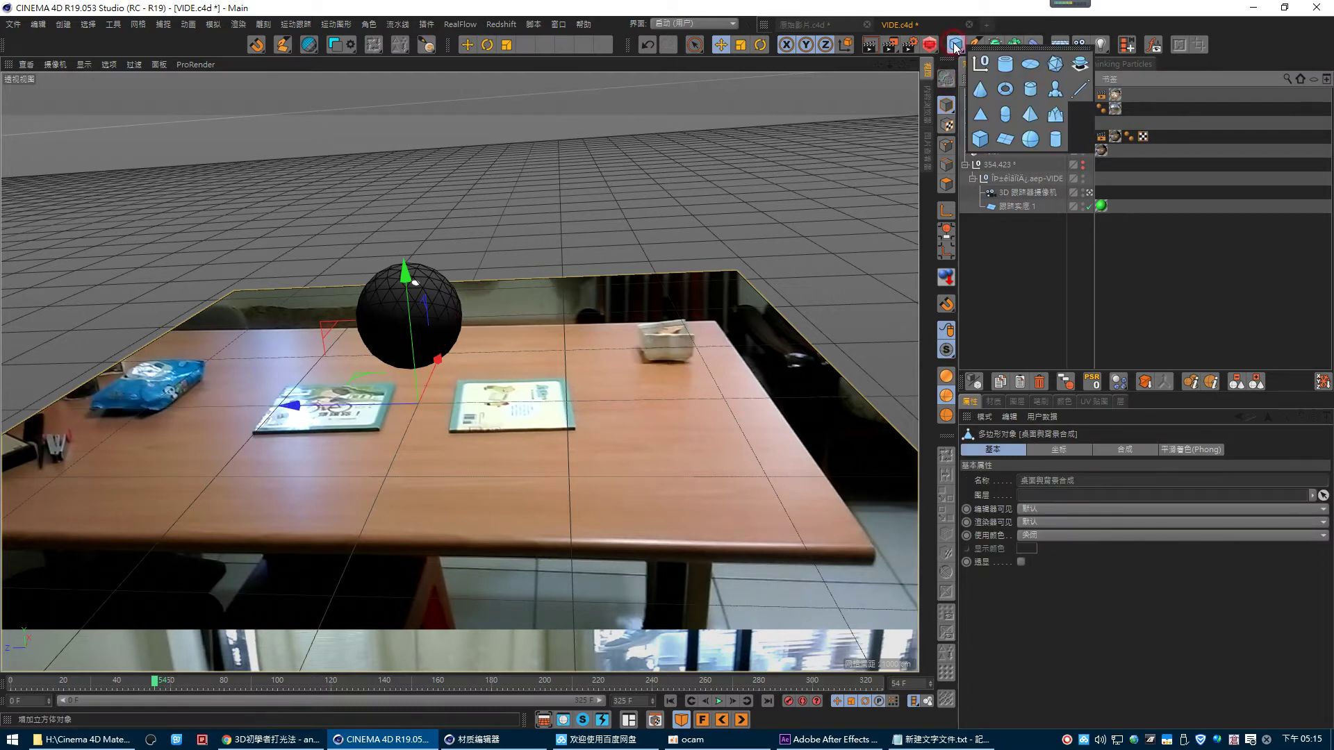
left_click(1060, 144)
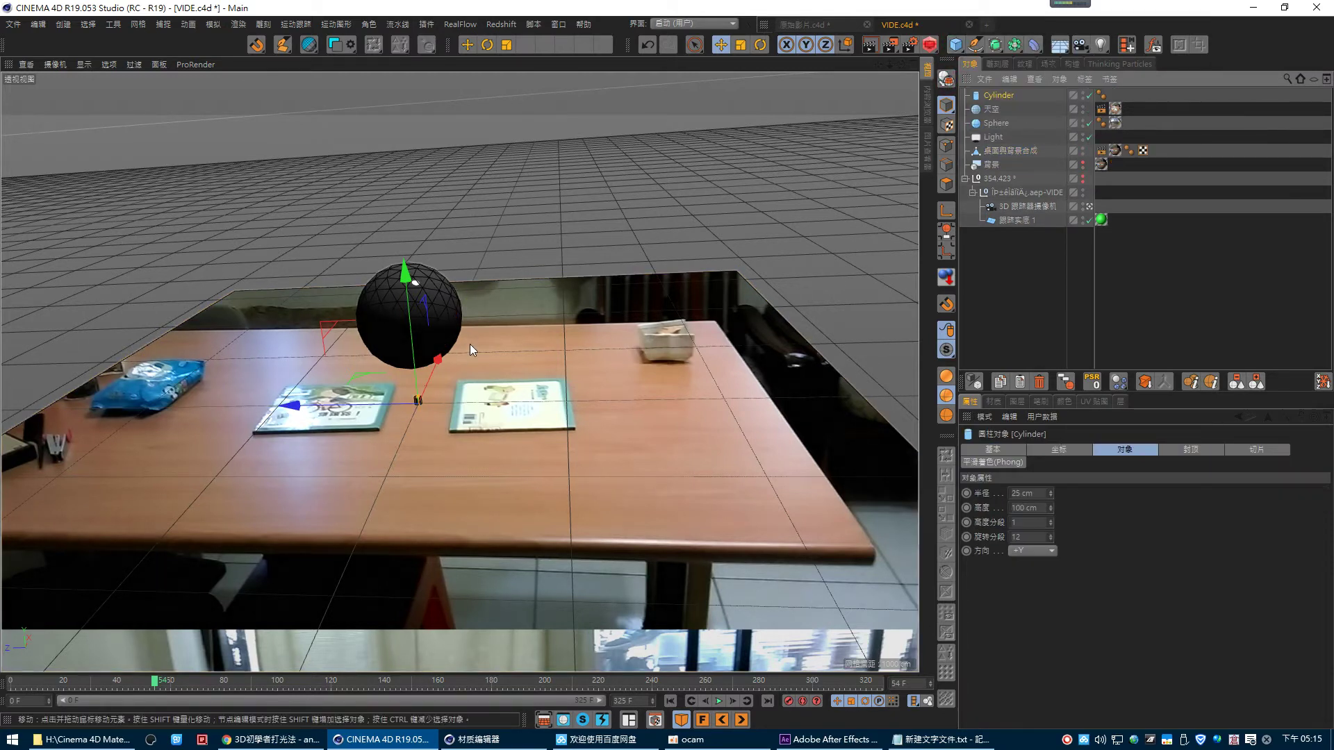
mouse_move(458, 313)
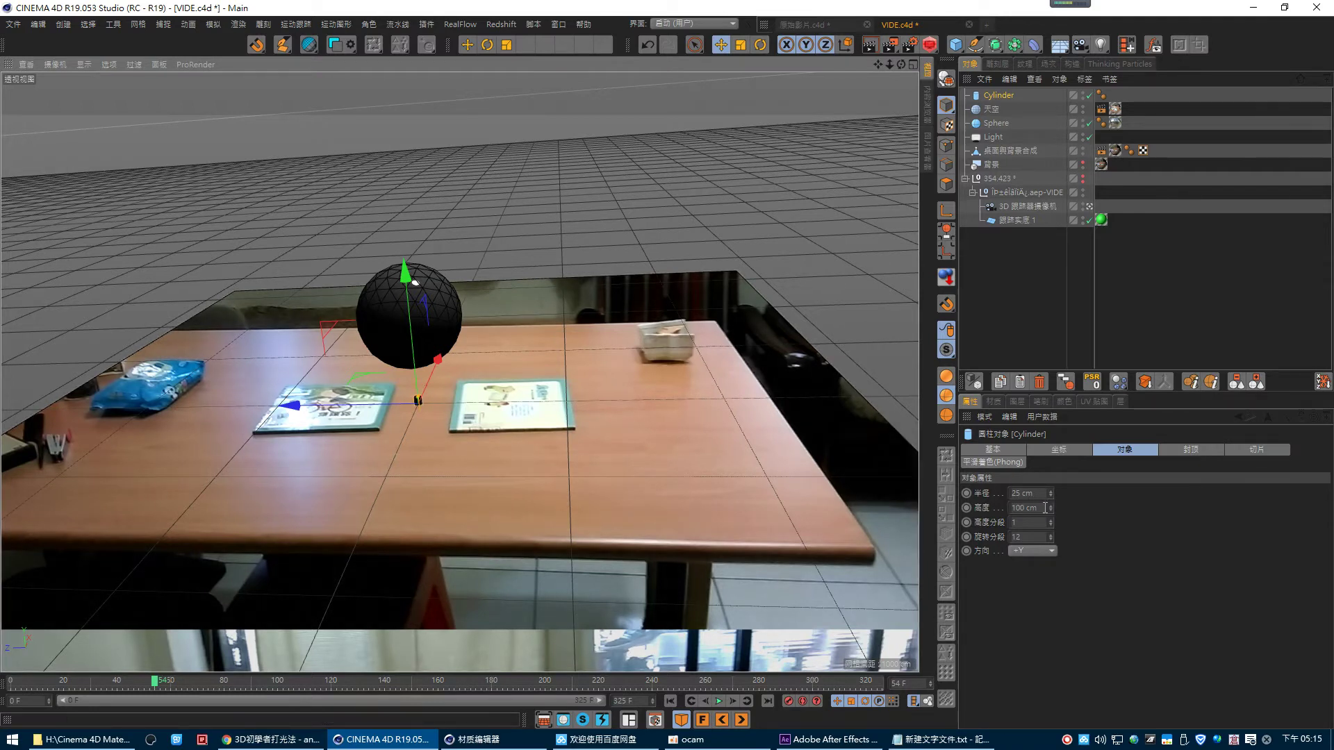
mouse_move(1045, 498)
left_mouse_down()
mouse_move(1084, 498)
mouse_move(1036, 494)
left_mouse_up()
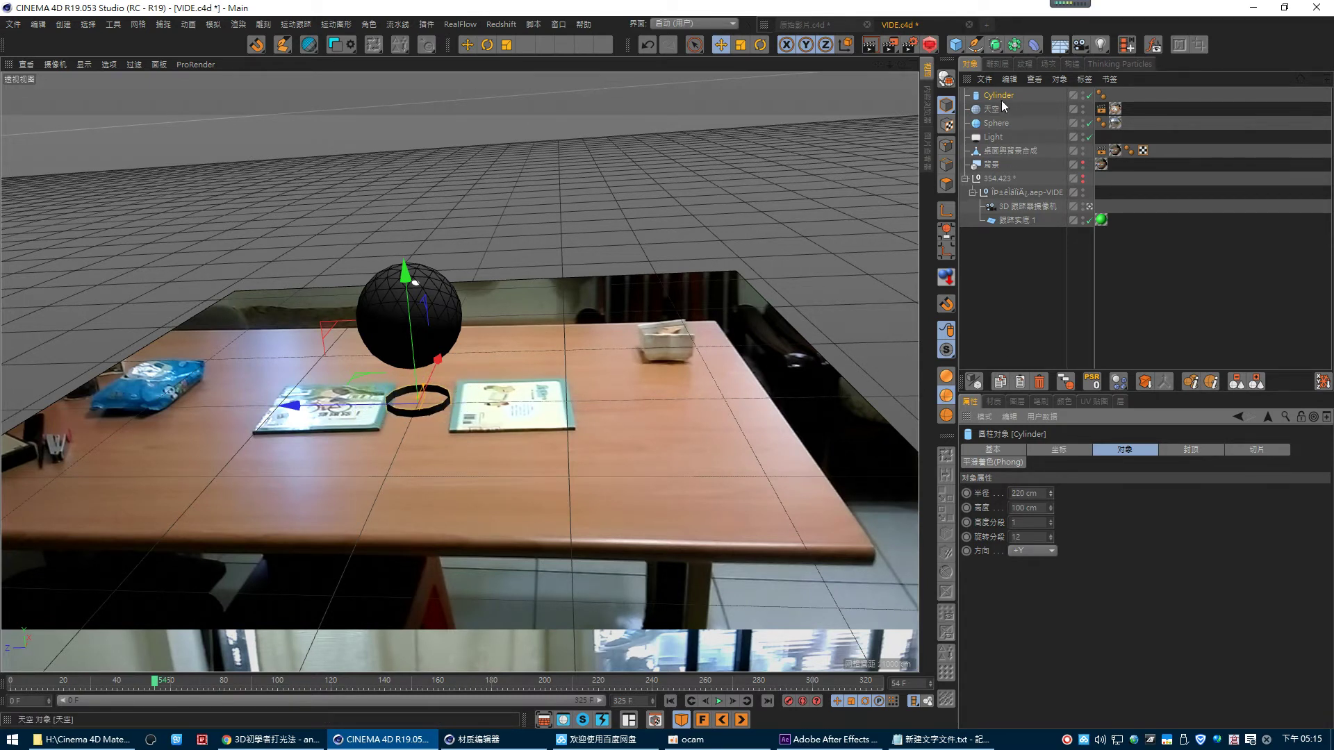
left_click_drag(1002, 96, 1027, 148)
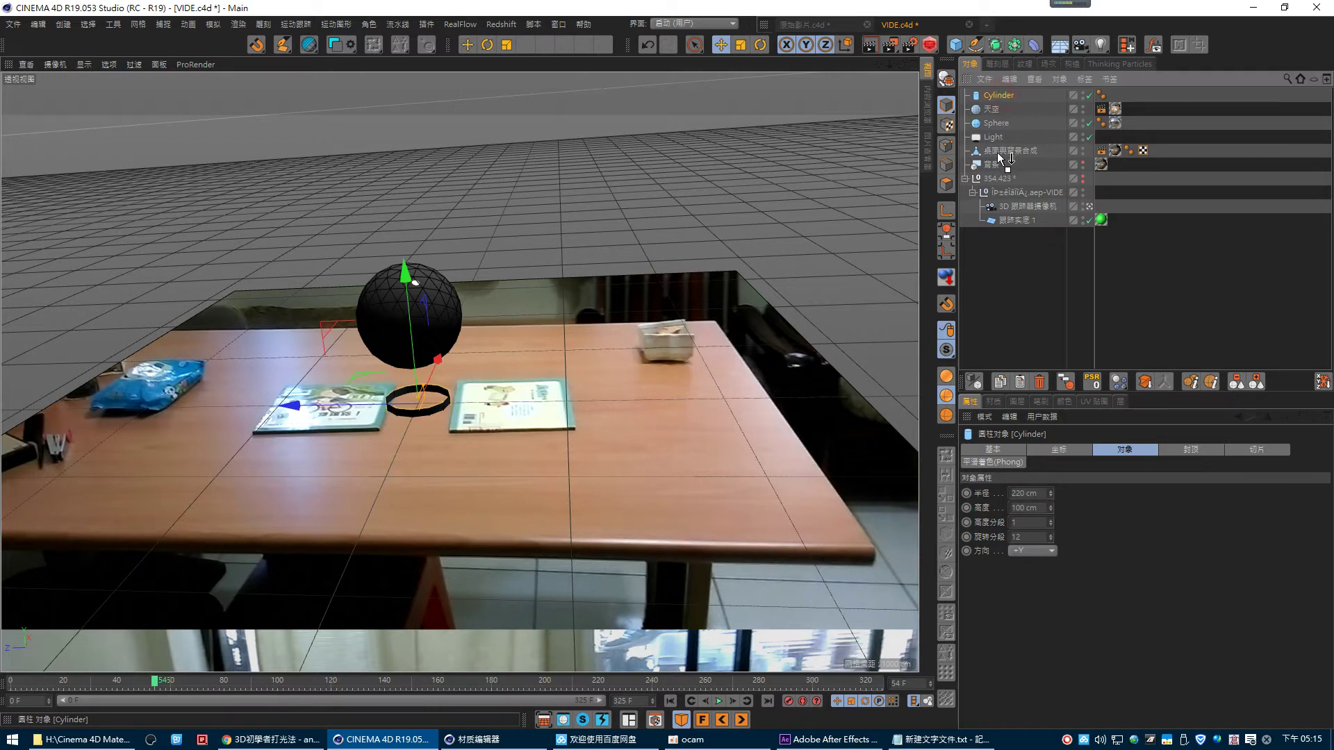
left_click(946, 79)
left_click(1014, 141, "ctrl")
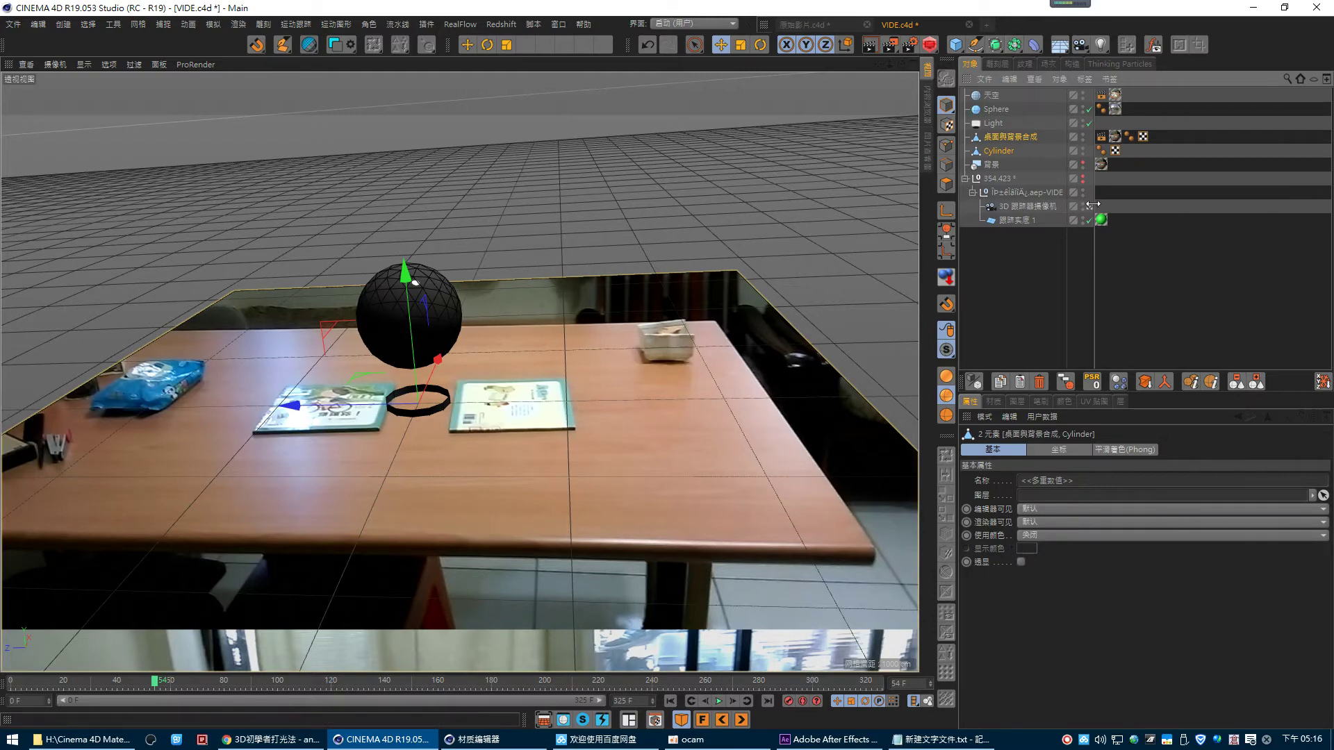
- Add a Boole generator to the scene, with the table plane in view
scroll(557, 438, "down", 5)
scroll(558, 438, "down", 3)
scroll(485, 464, "up", 2)
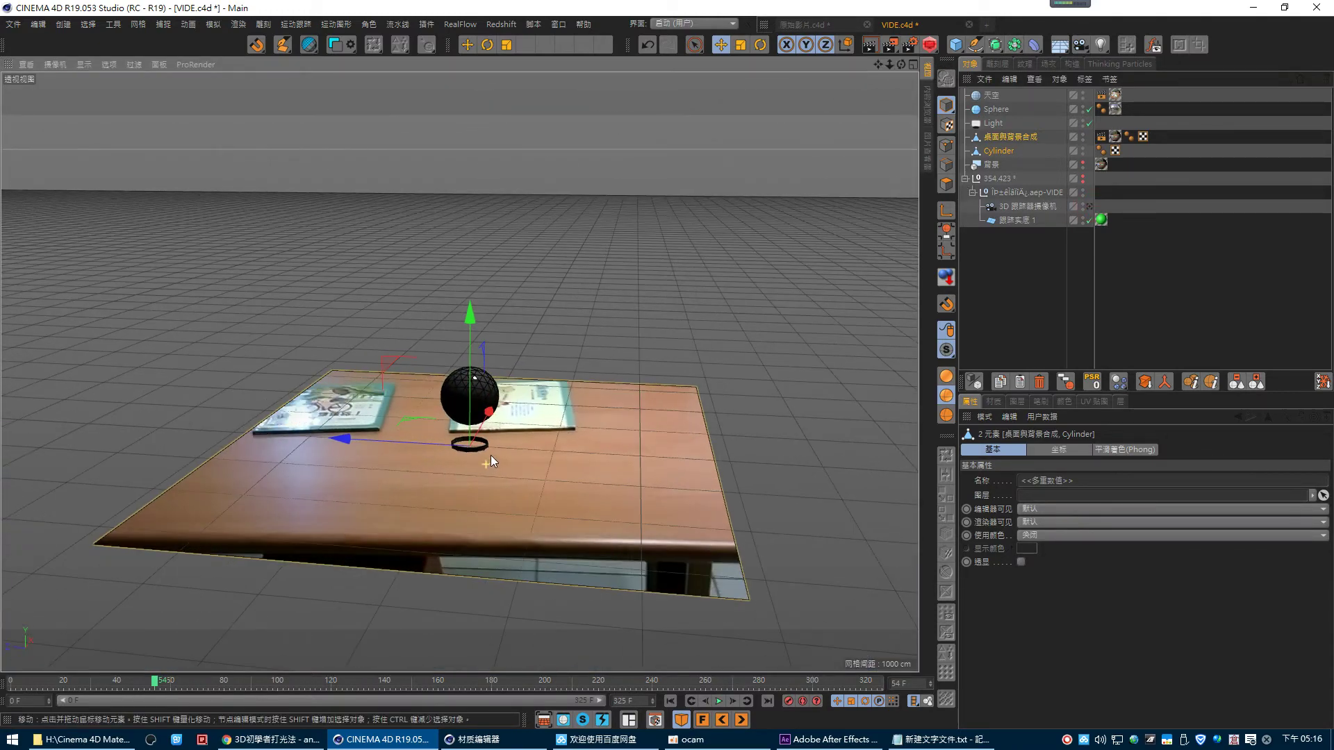
scroll(490, 456, "up", 2)
scroll(532, 453, "up", 2)
scroll(459, 486, "up", 2)
left_click_drag(531, 491, 579, 398, "alt")
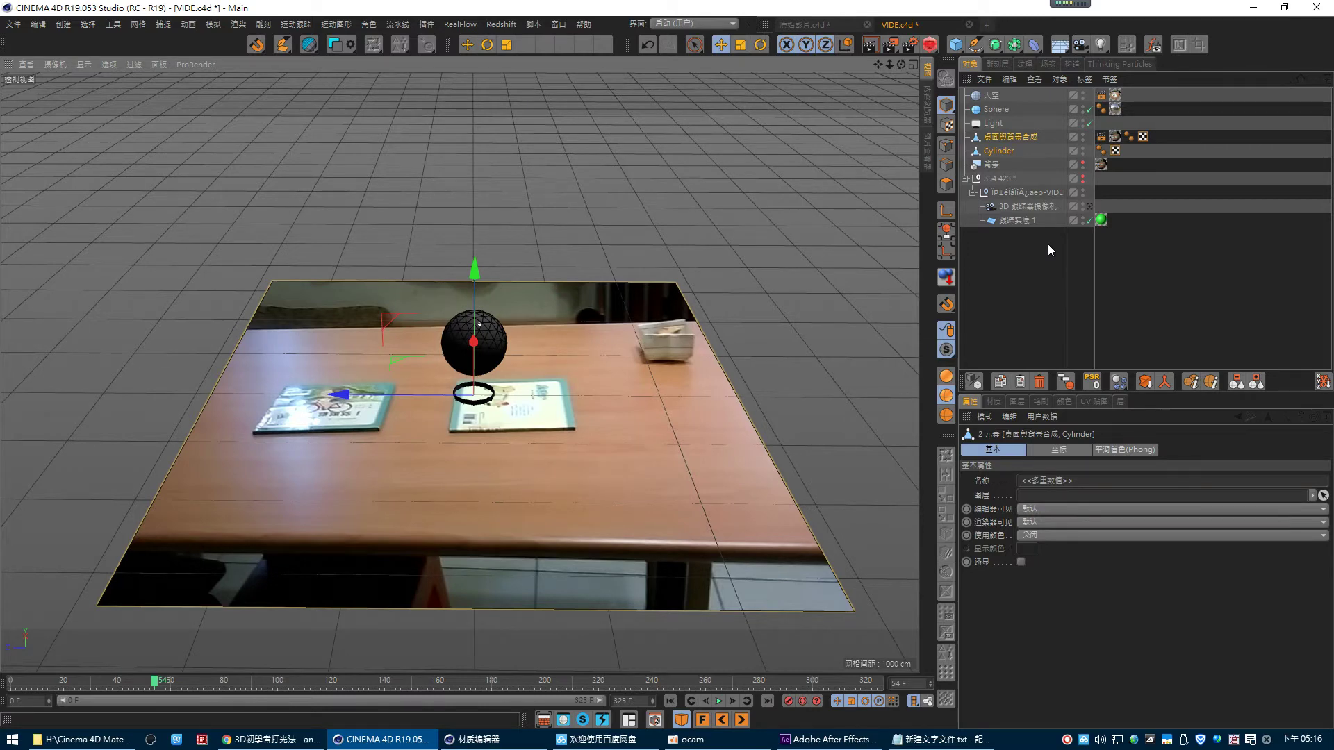
mouse_move(664, 380)
left_mouse_down("alt")
mouse_move(515, 433)
mouse_move(485, 428)
mouse_move(528, 417)
left_mouse_up("alt")
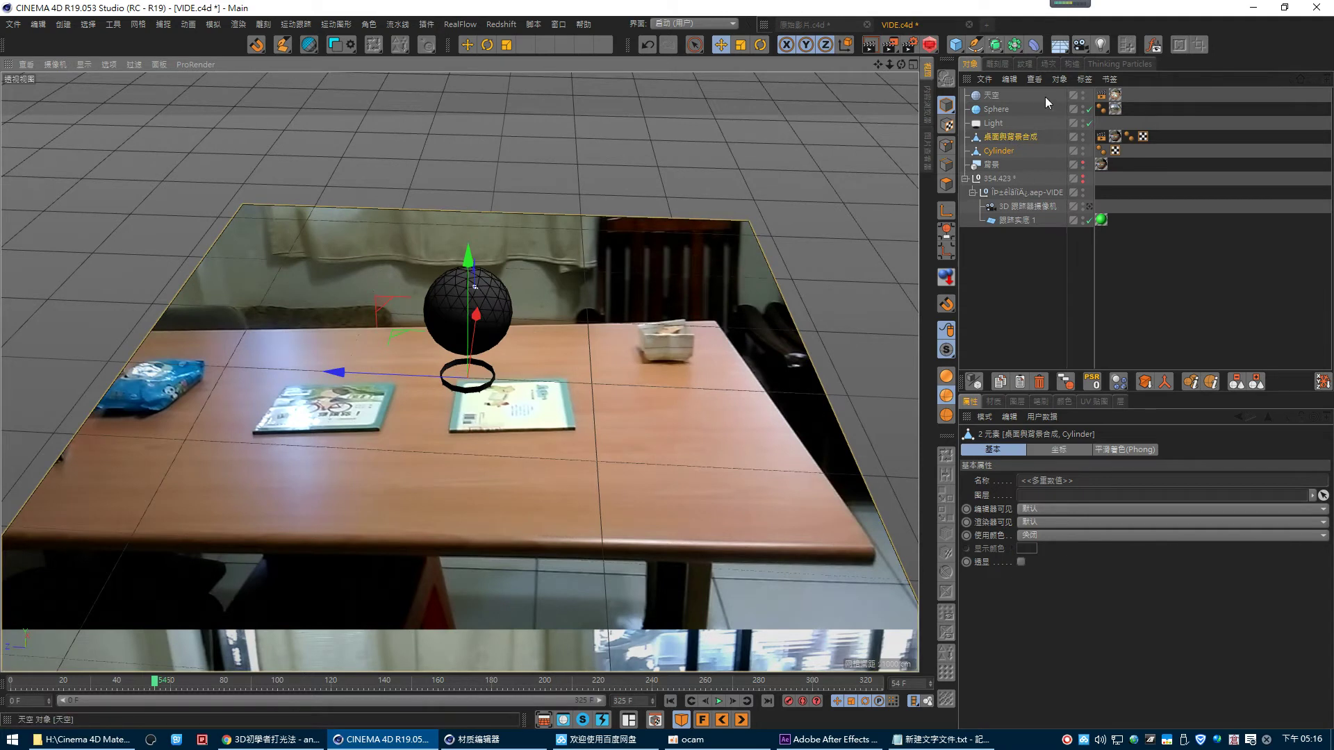
left_click(957, 46)
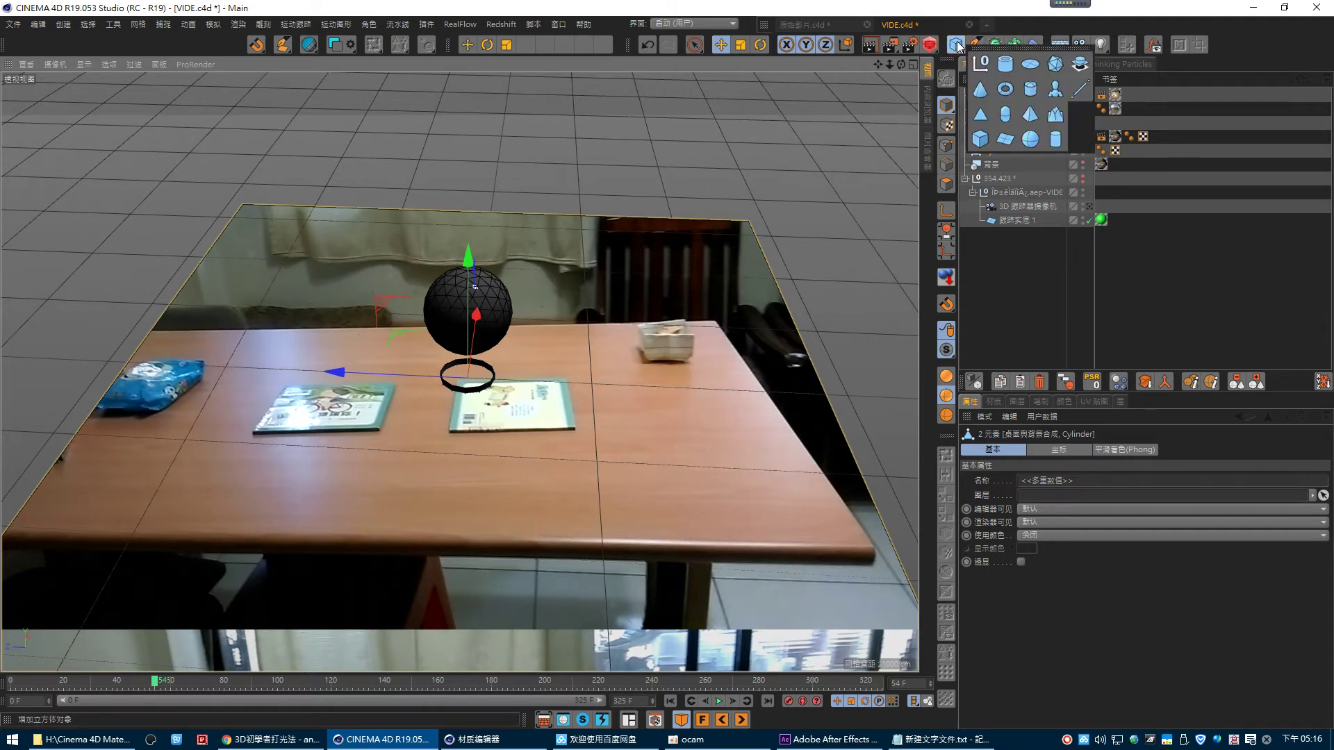
left_click(1014, 46)
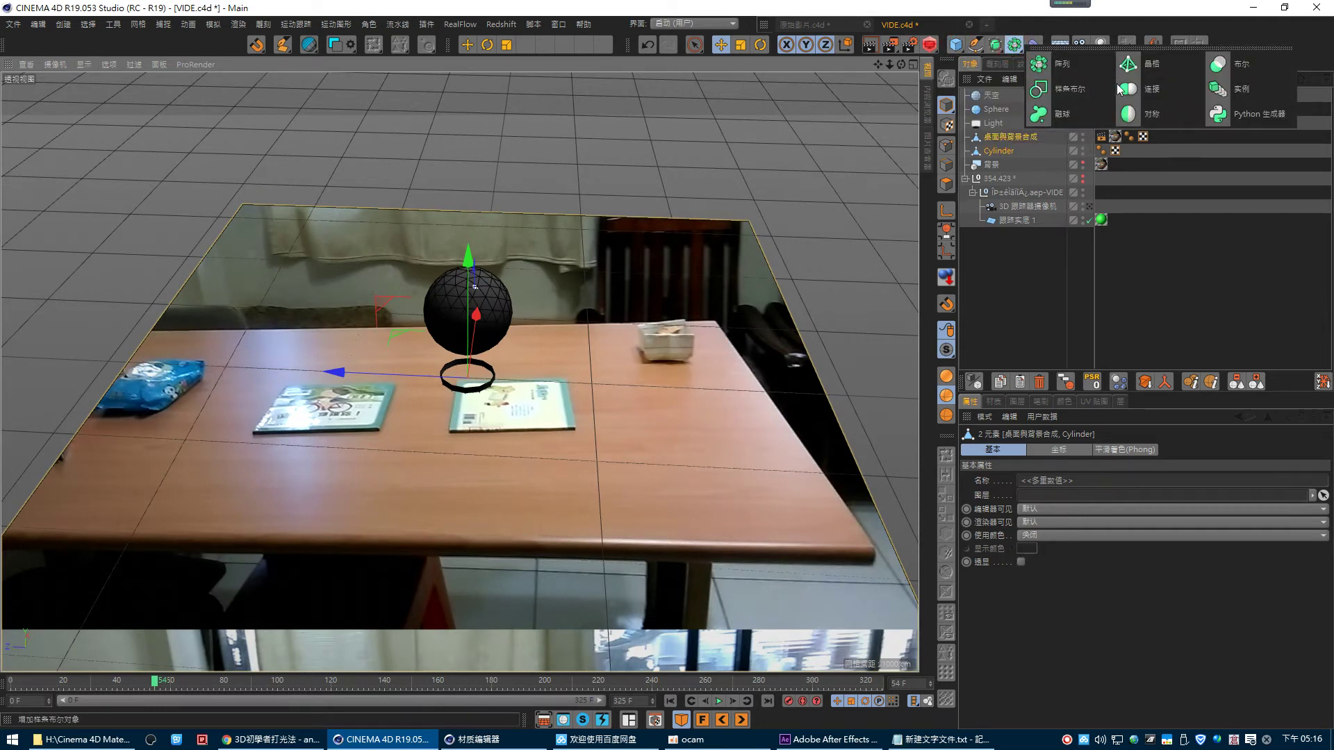
left_click(1230, 64)
- Put the table plane inside the Boole and delete the Cylinder
mouse_move(1003, 122)
left_mouse_down()
mouse_move(989, 148)
mouse_move(1003, 157)
mouse_move(992, 138)
left_mouse_up()
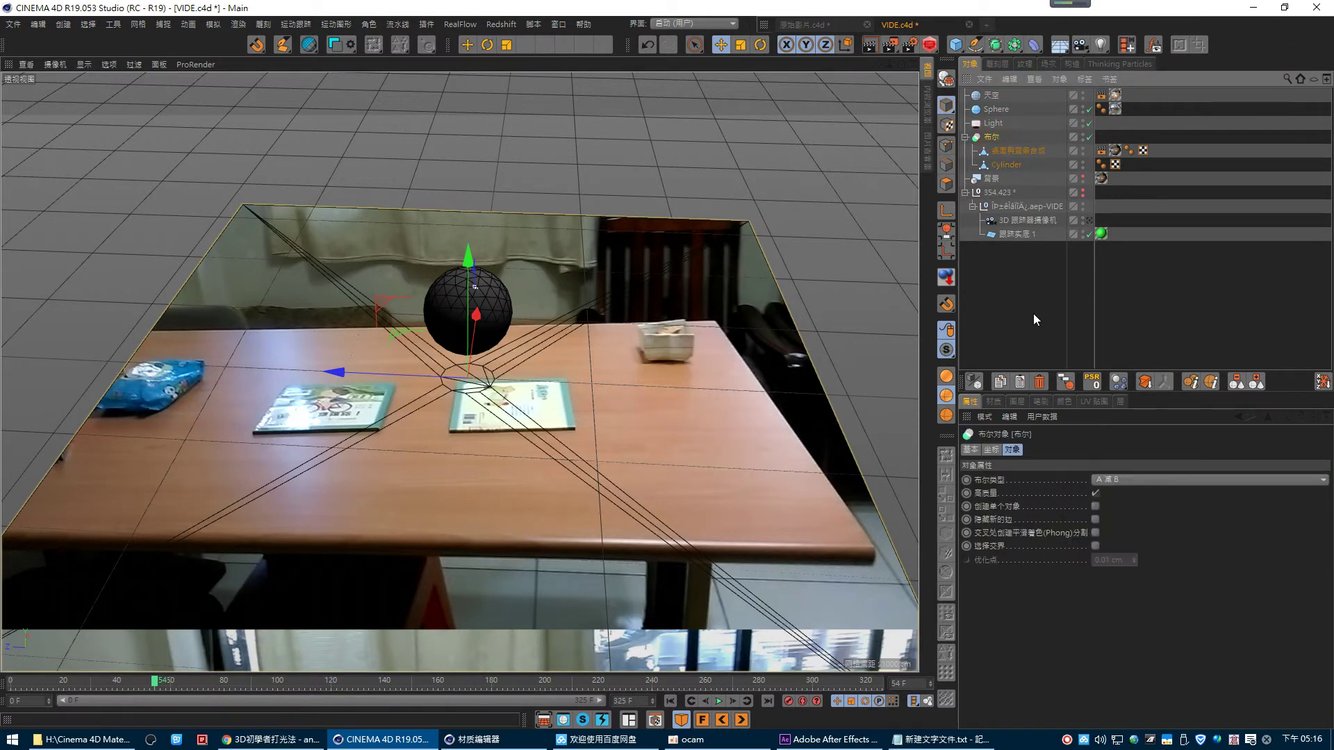
left_click(1000, 165)
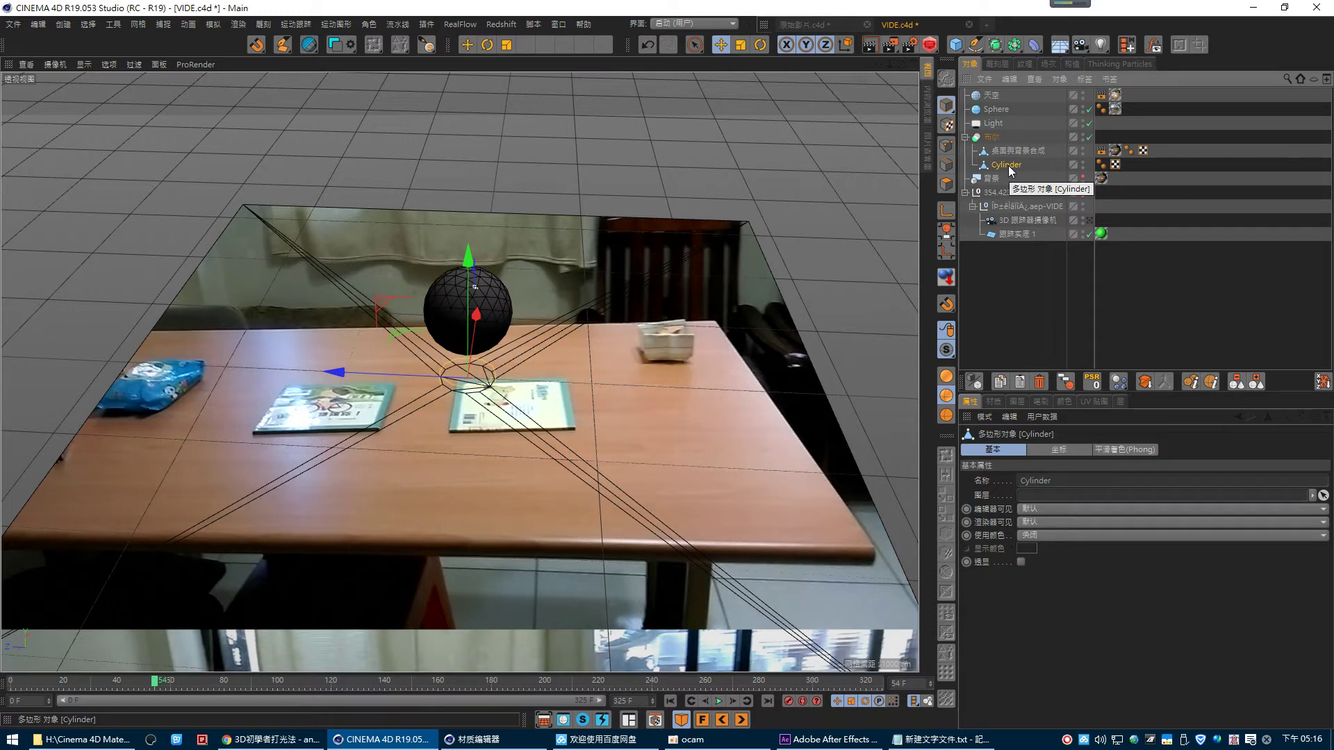
key("Delete")
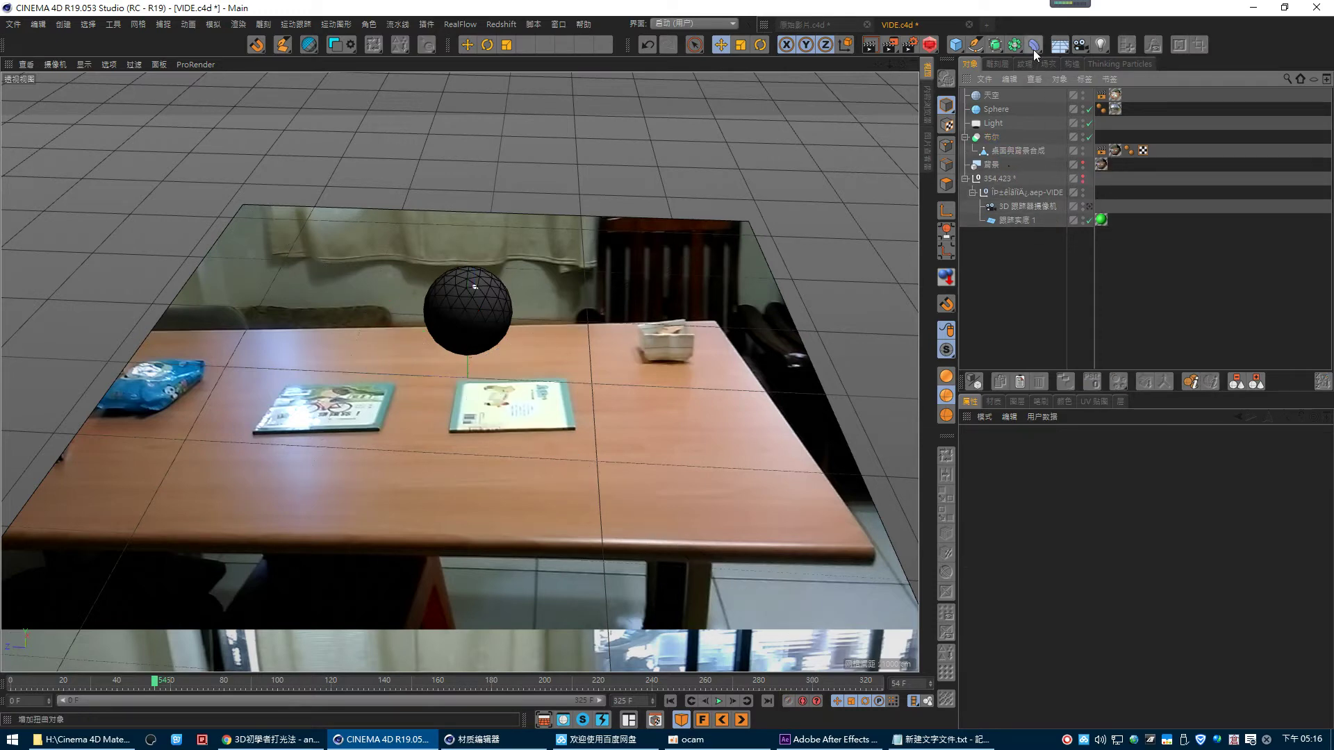
- Add a 161 cm radius, 27-segment editable Cylinder inside the Boole to cut the plane
left_click(1034, 46)
left_click_drag(956, 44, 1052, 140)
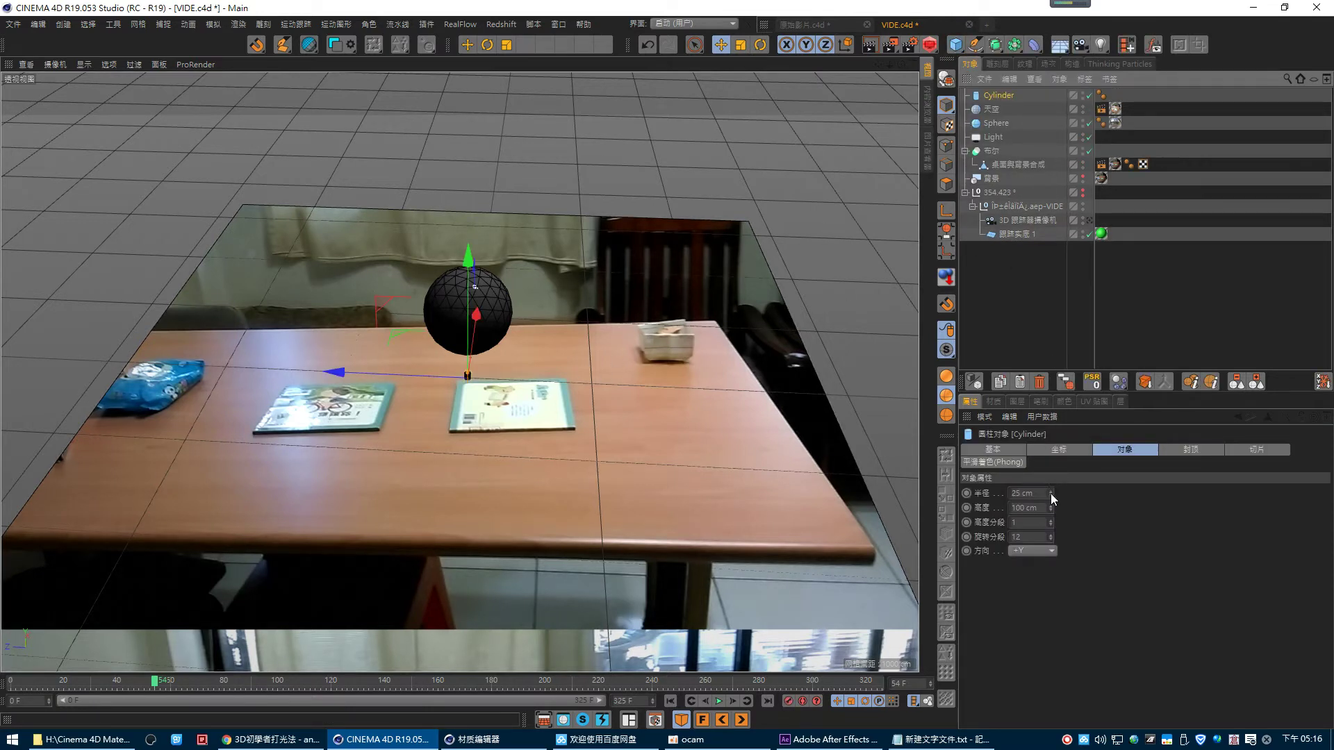
left_click_drag(1050, 494, 1069, 506)
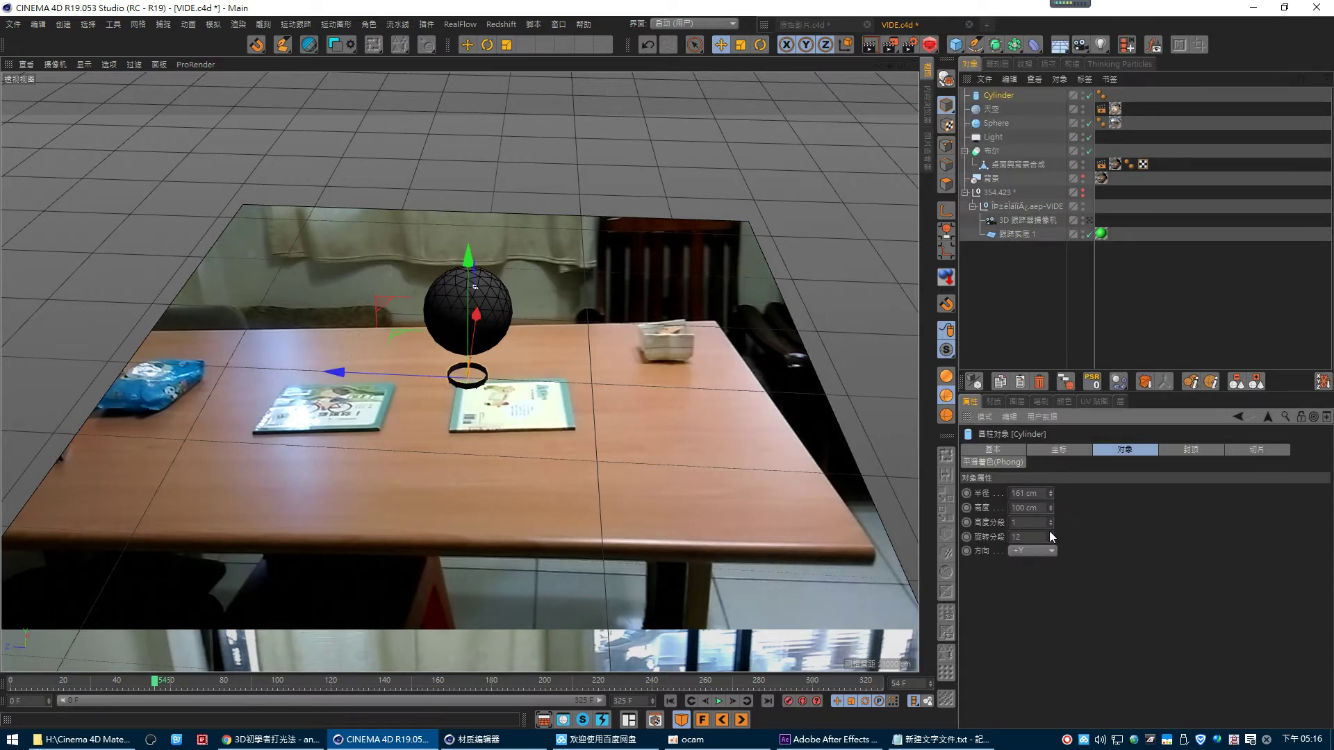
left_click_drag(1050, 535, 1053, 533)
left_click(946, 78)
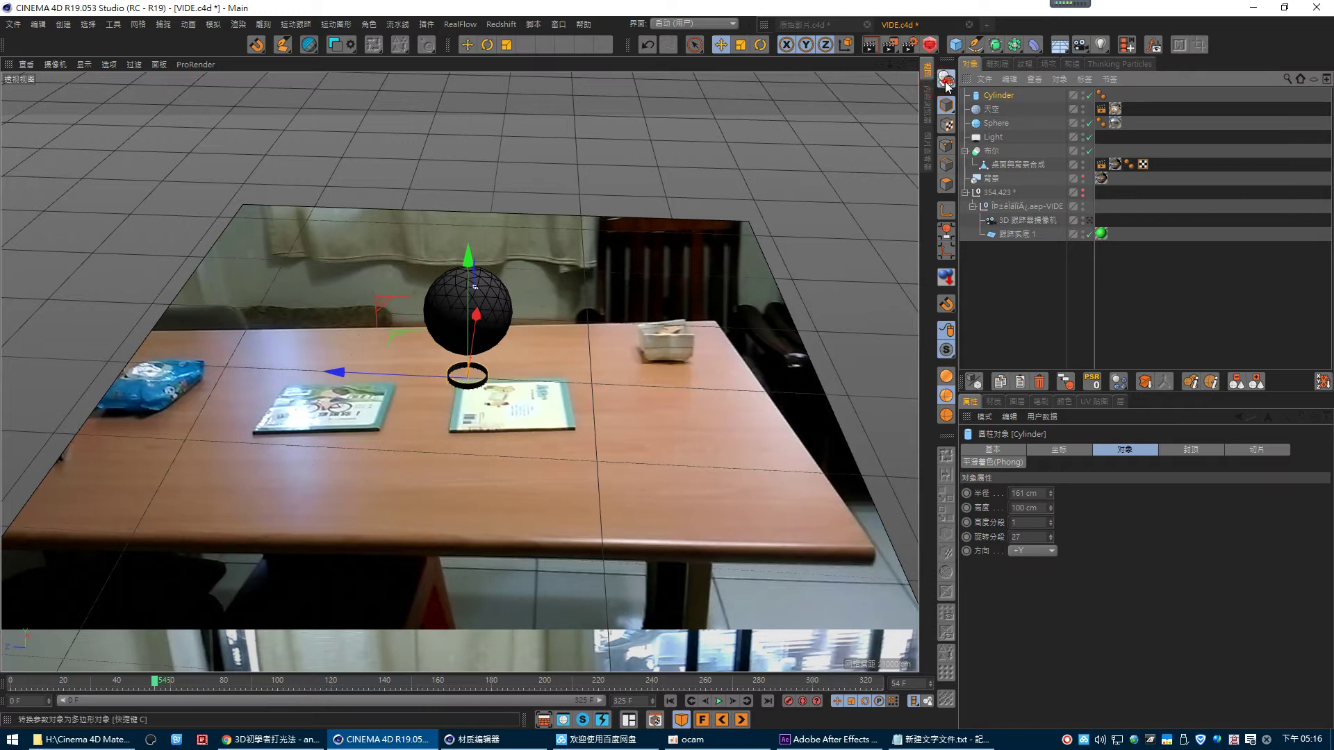
left_click_drag(999, 168, 1001, 171)
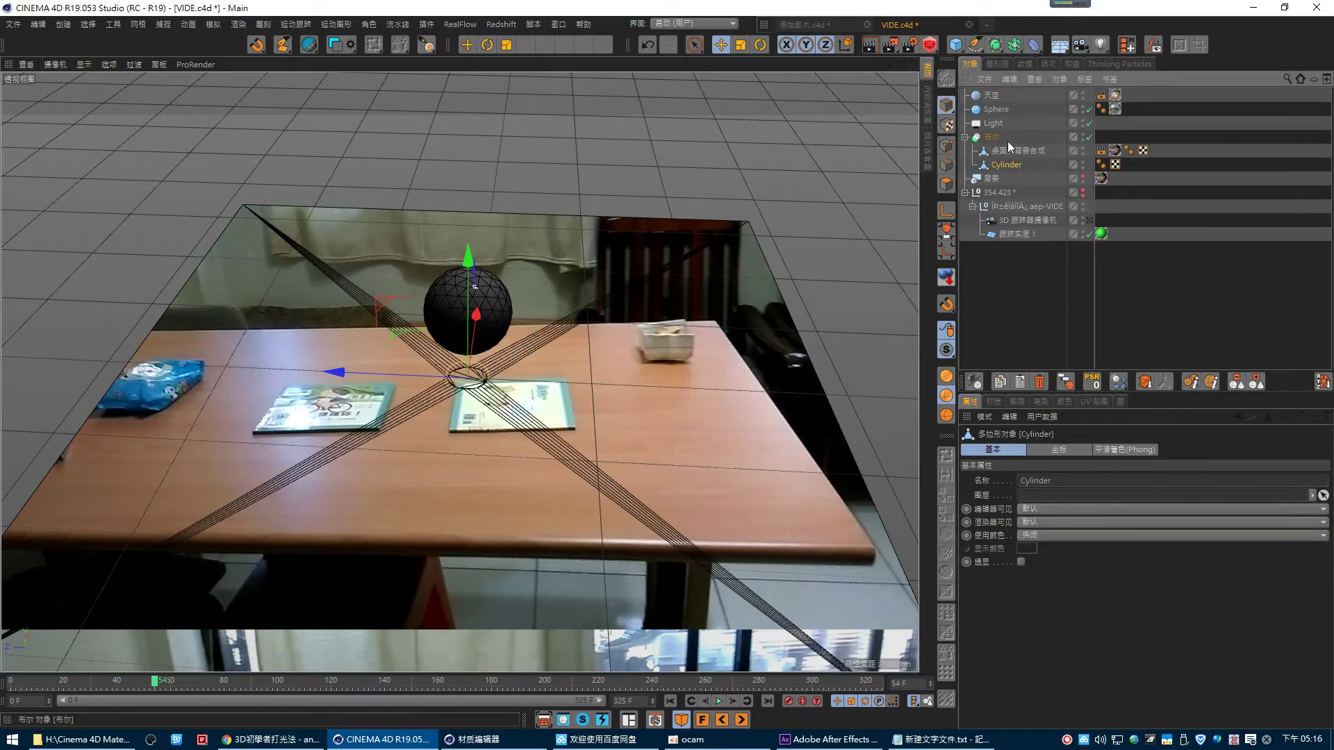
- Convert the Boole, delete the null, connect the pieces into 桌面與背景合成.1 at top level
left_click(980, 138)
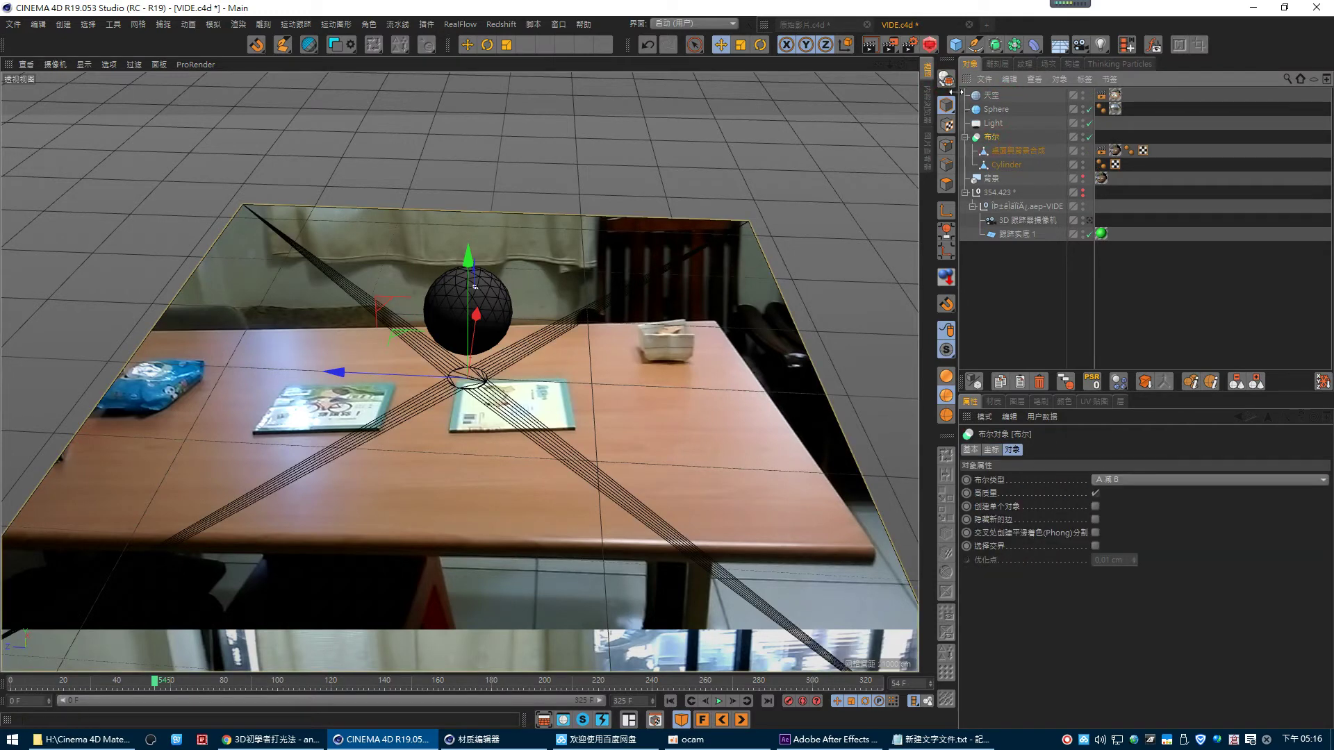
key("c")
left_click(966, 138)
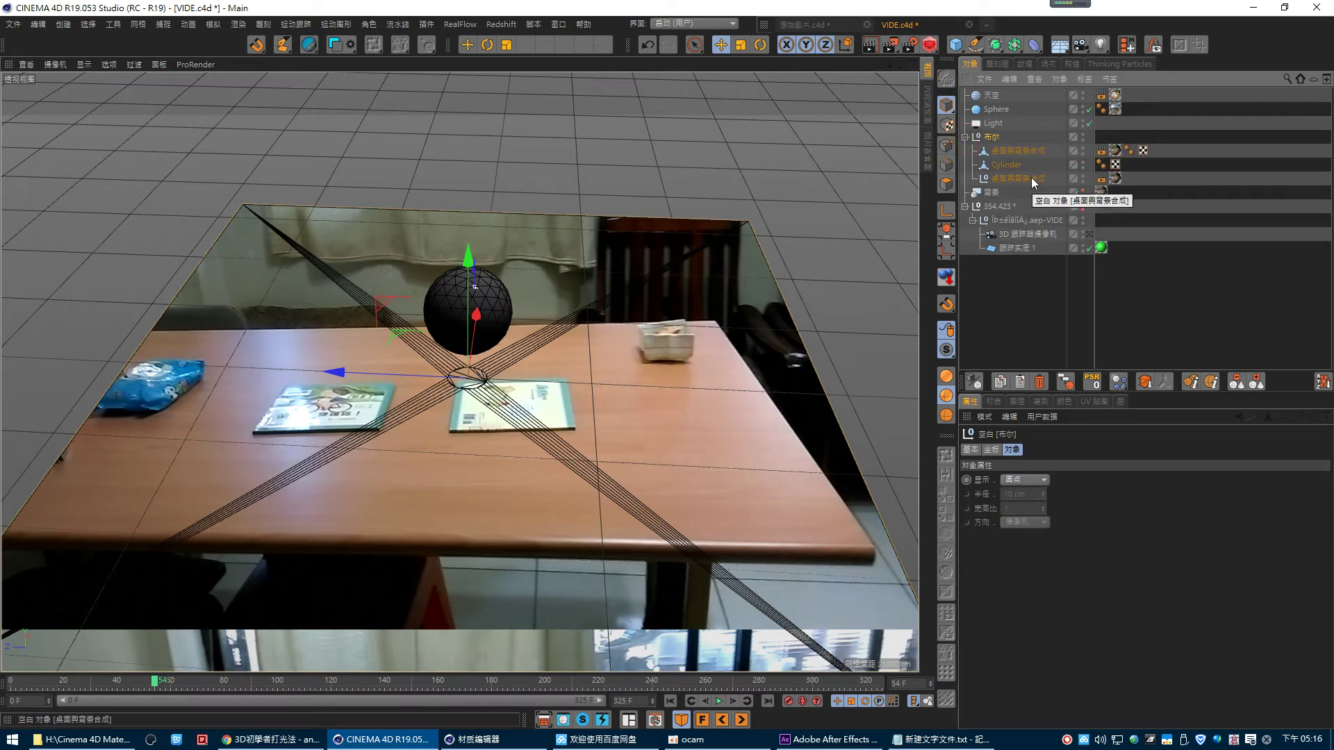
key("Delete")
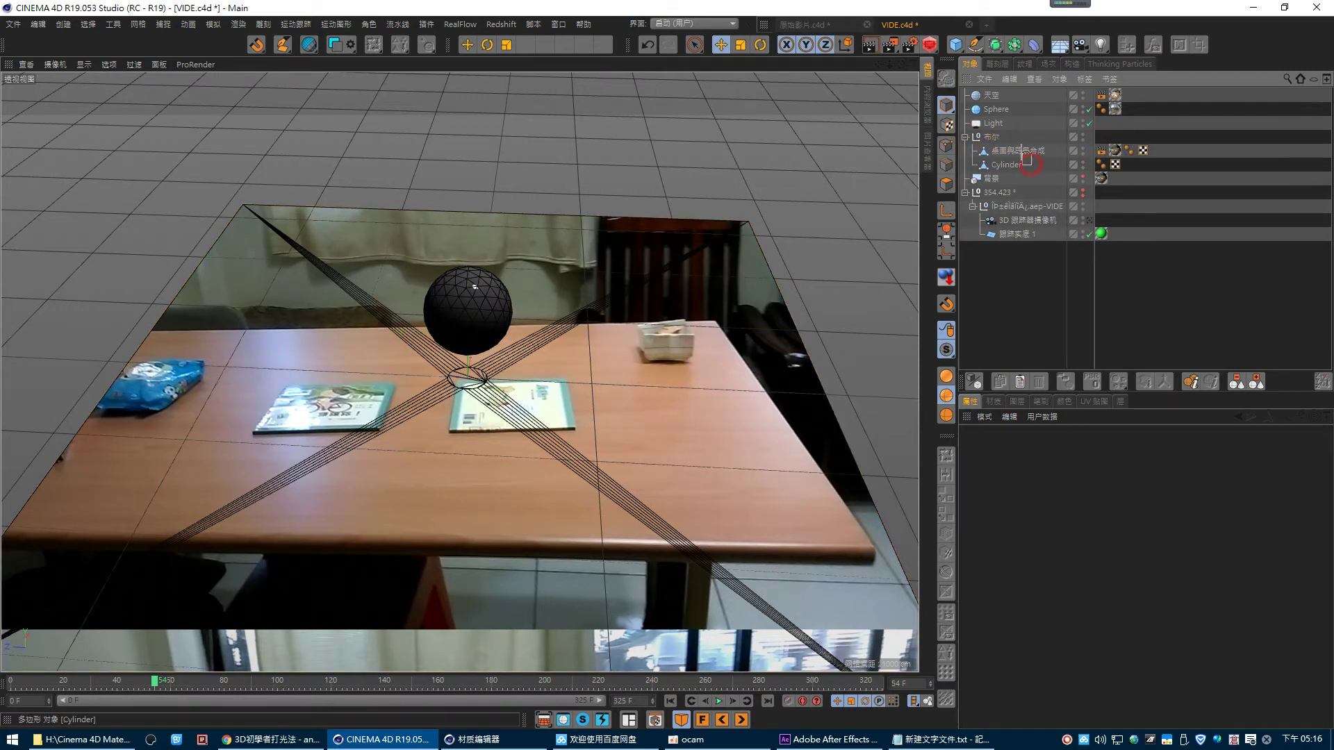
left_click(1029, 164, "shift")
left_click(1167, 382)
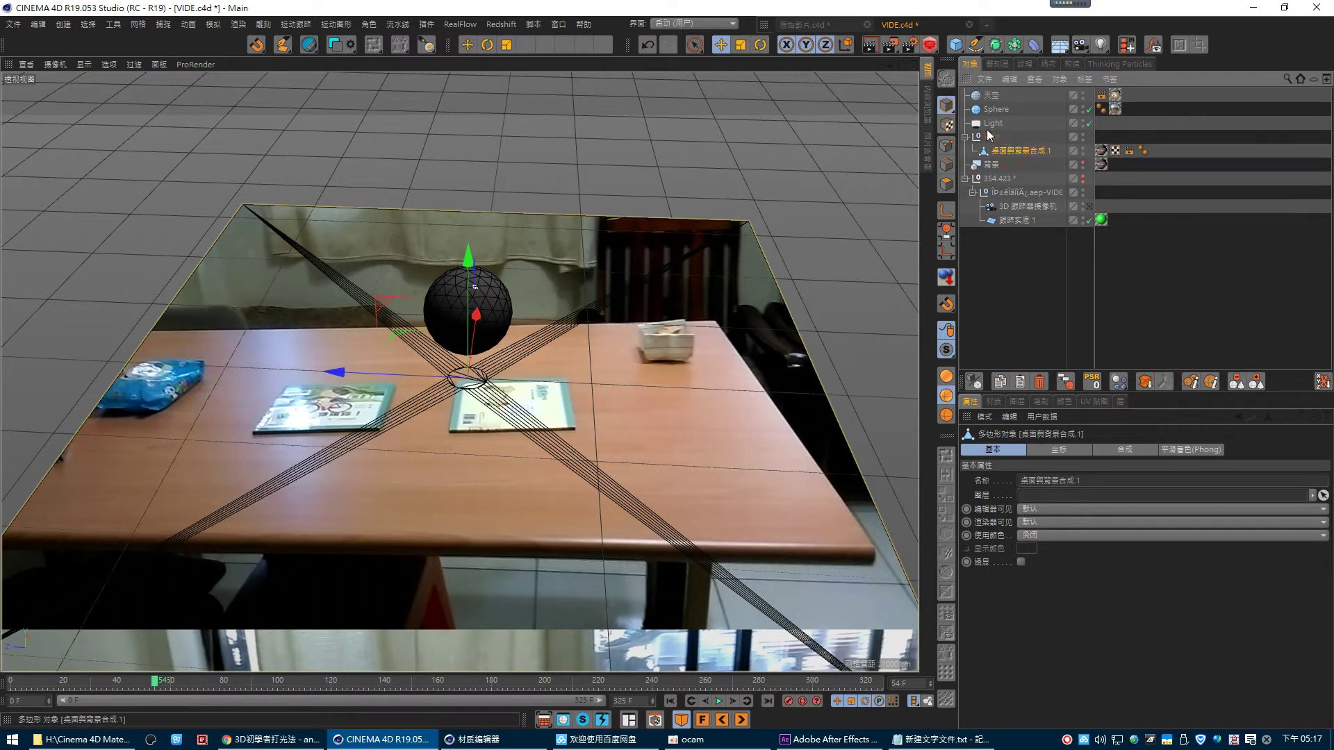
left_click_drag(1019, 152, 994, 136)
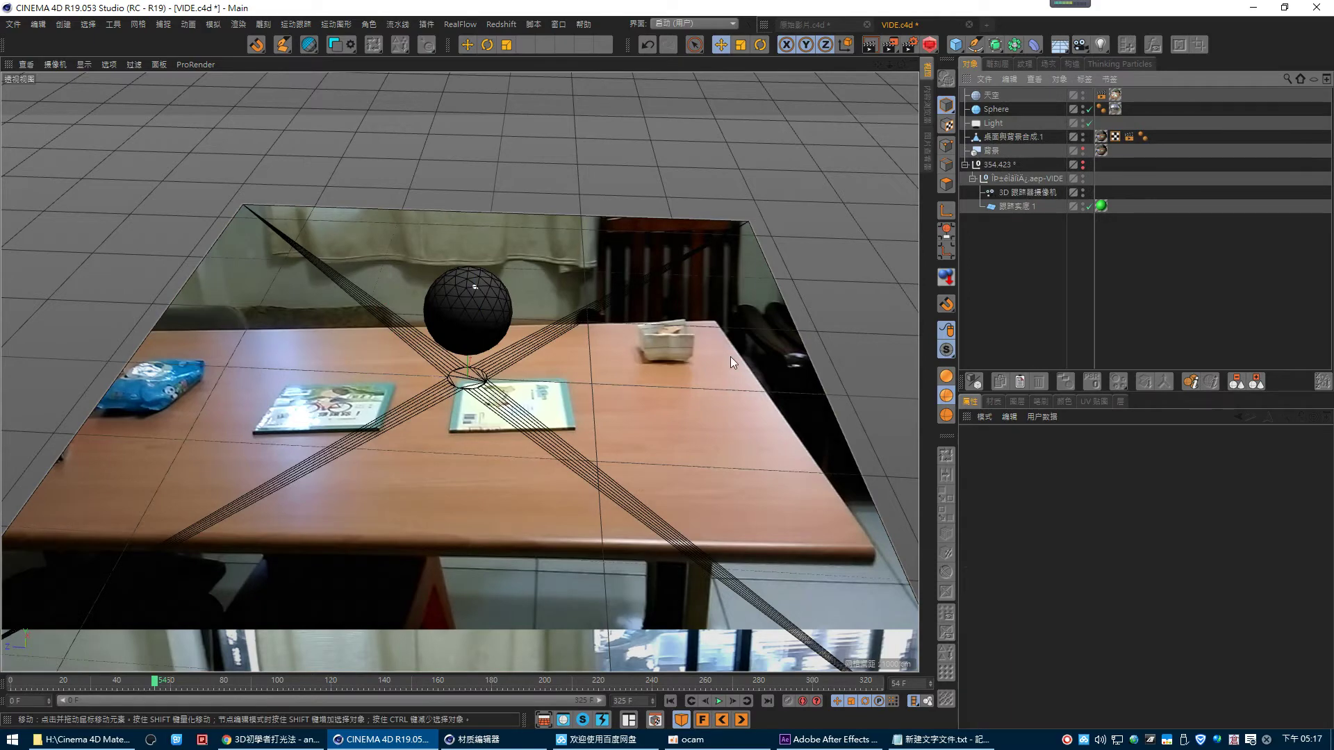
- Select the merged table object and switch to polygon mode
left_click(1013, 137)
scroll(477, 393, "up", 1)
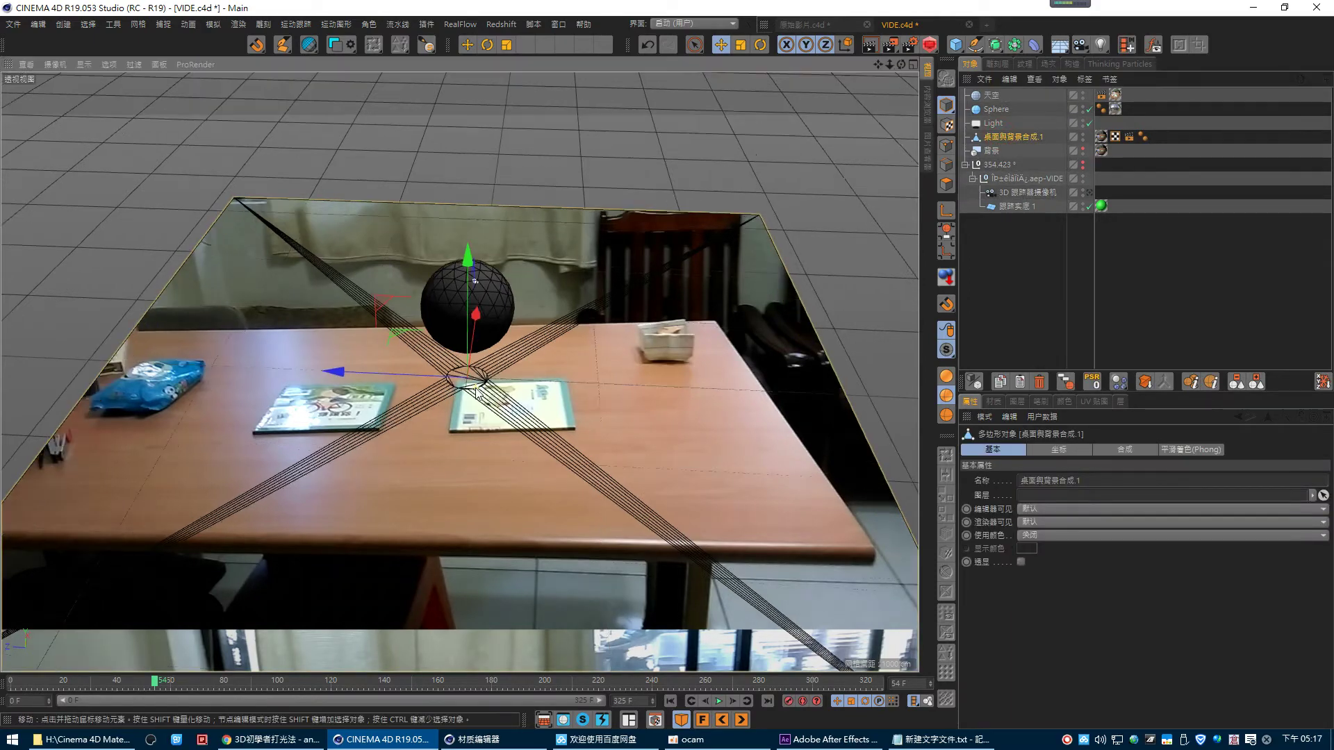
scroll(476, 393, "up", 2)
scroll(474, 390, "up", 2)
scroll(470, 387, "up", 2)
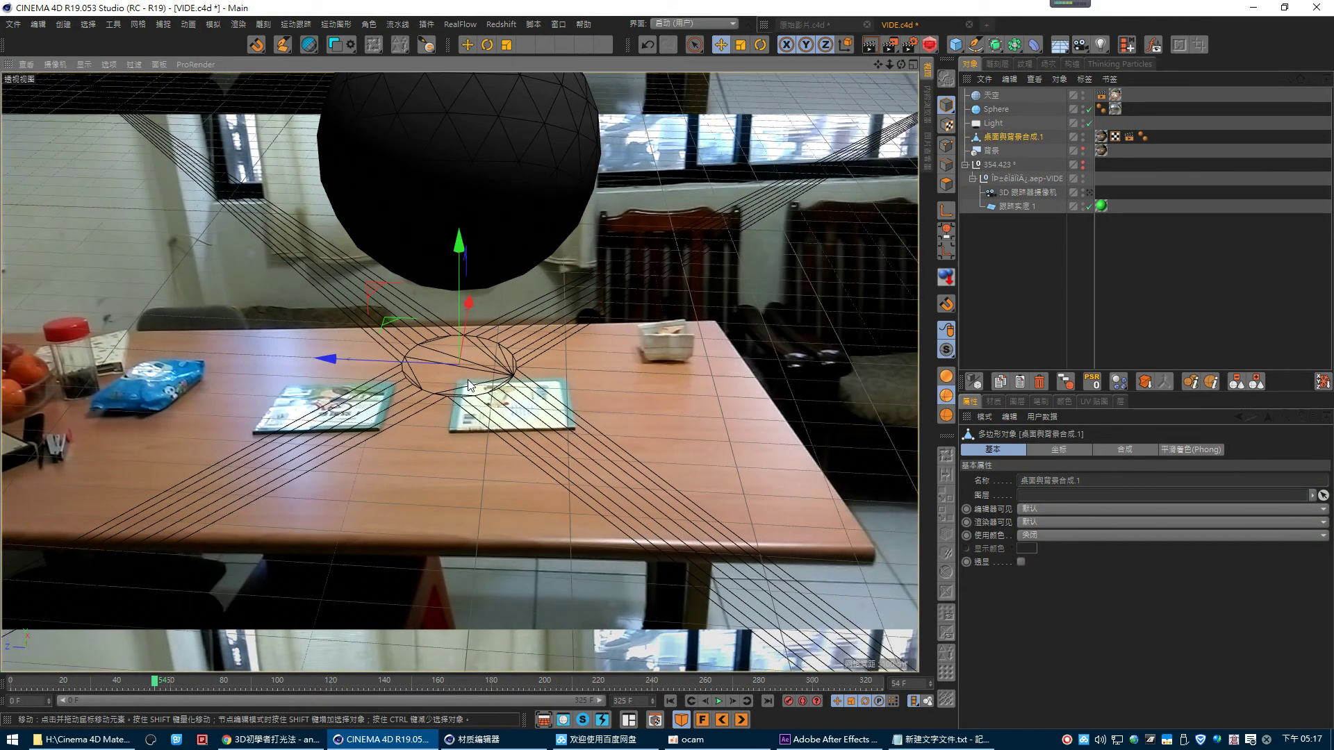
scroll(600, 369, "up", 2)
scroll(624, 366, "up", 2)
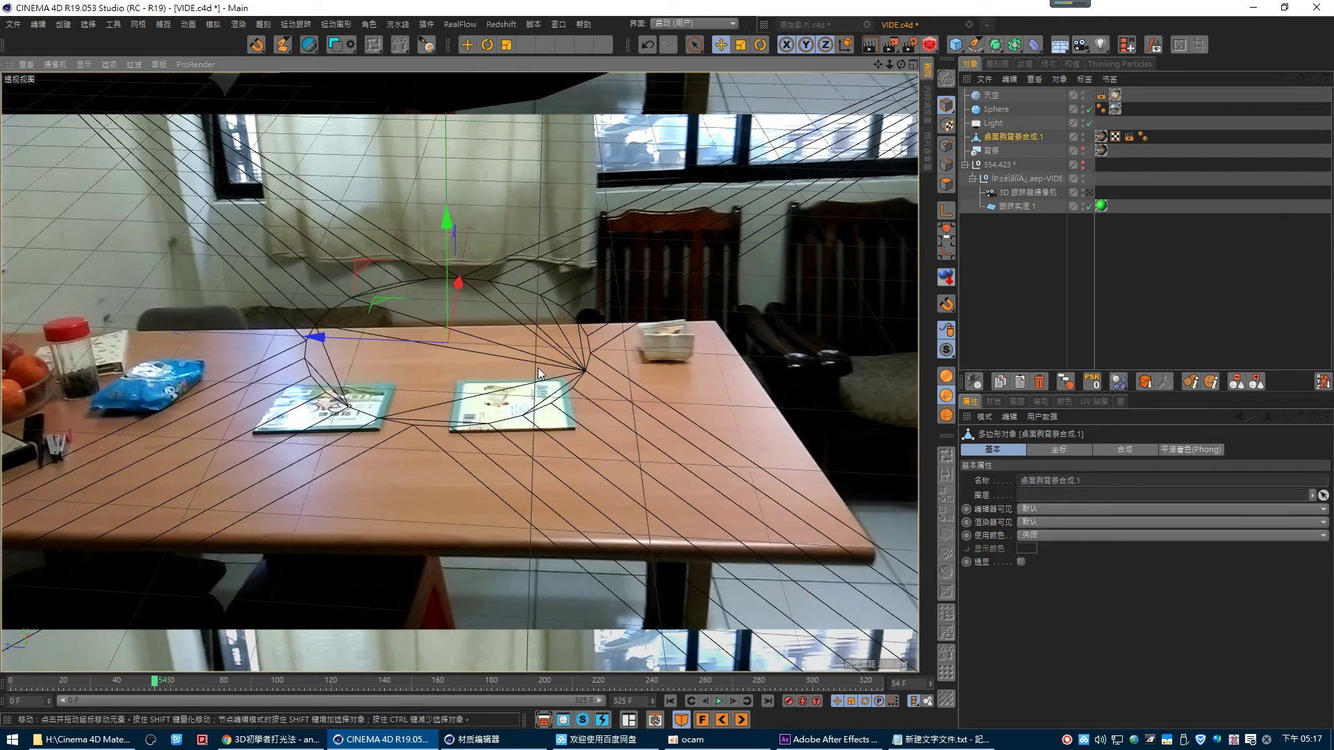
key("Return")
key("q")
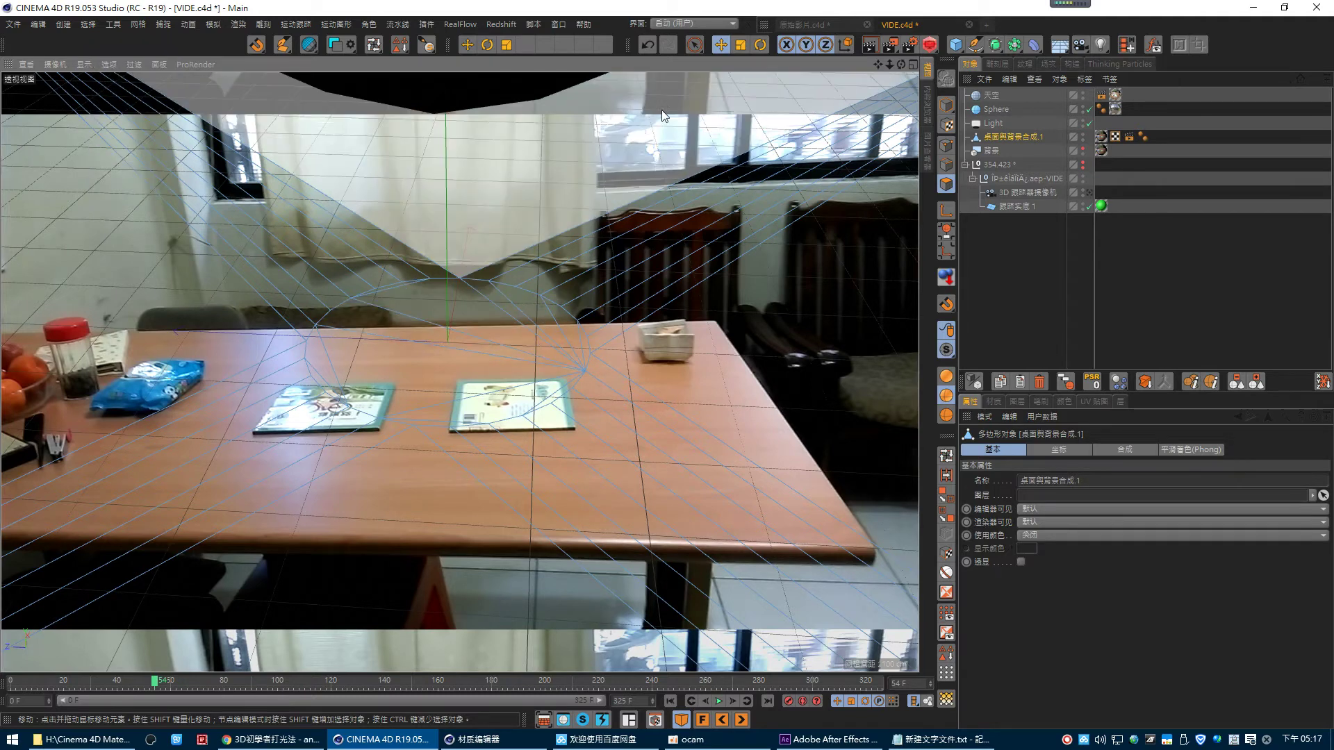
- Live-select the centre disc polygons, clear the selection, and render a preview through the tracking camera
left_click(695, 45)
mouse_move(482, 352)
left_mouse_down()
mouse_move(509, 339)
mouse_move(546, 349)
left_mouse_up()
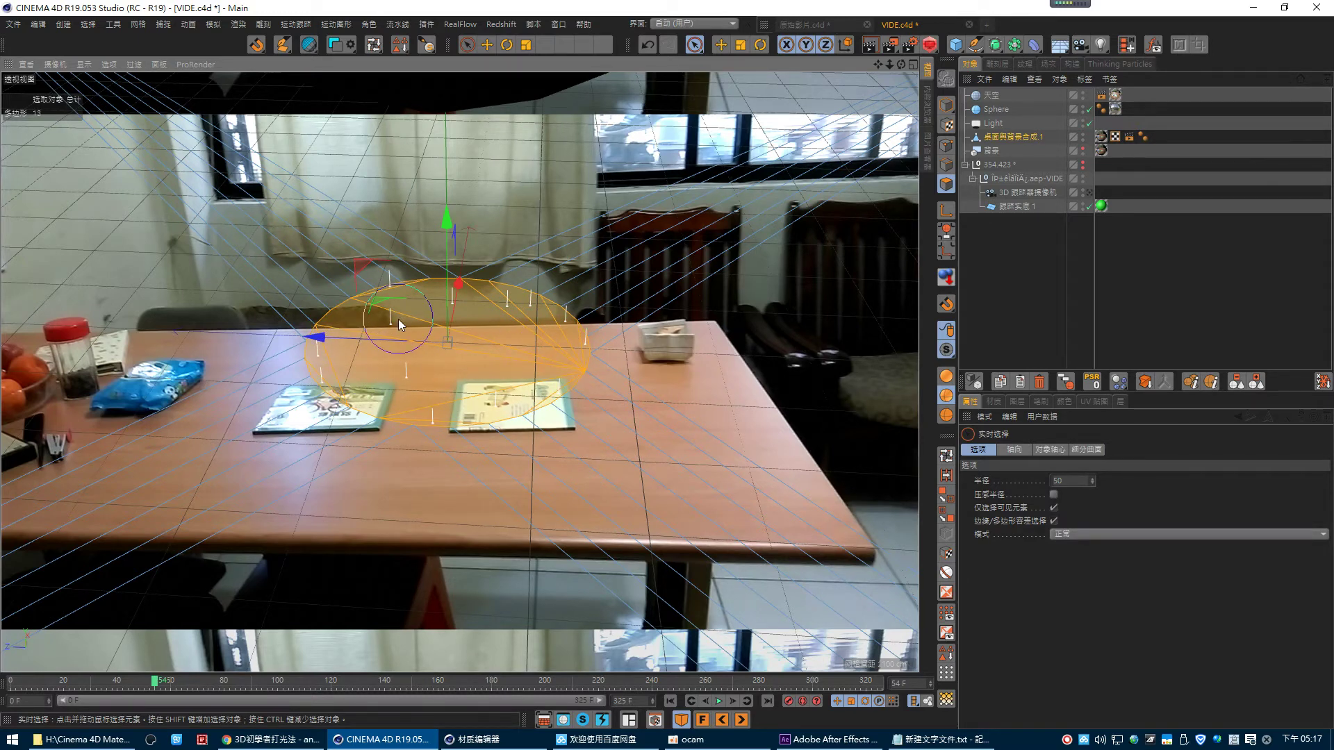
left_click_drag(398, 319, 433, 336)
key("ctrl+shift+a")
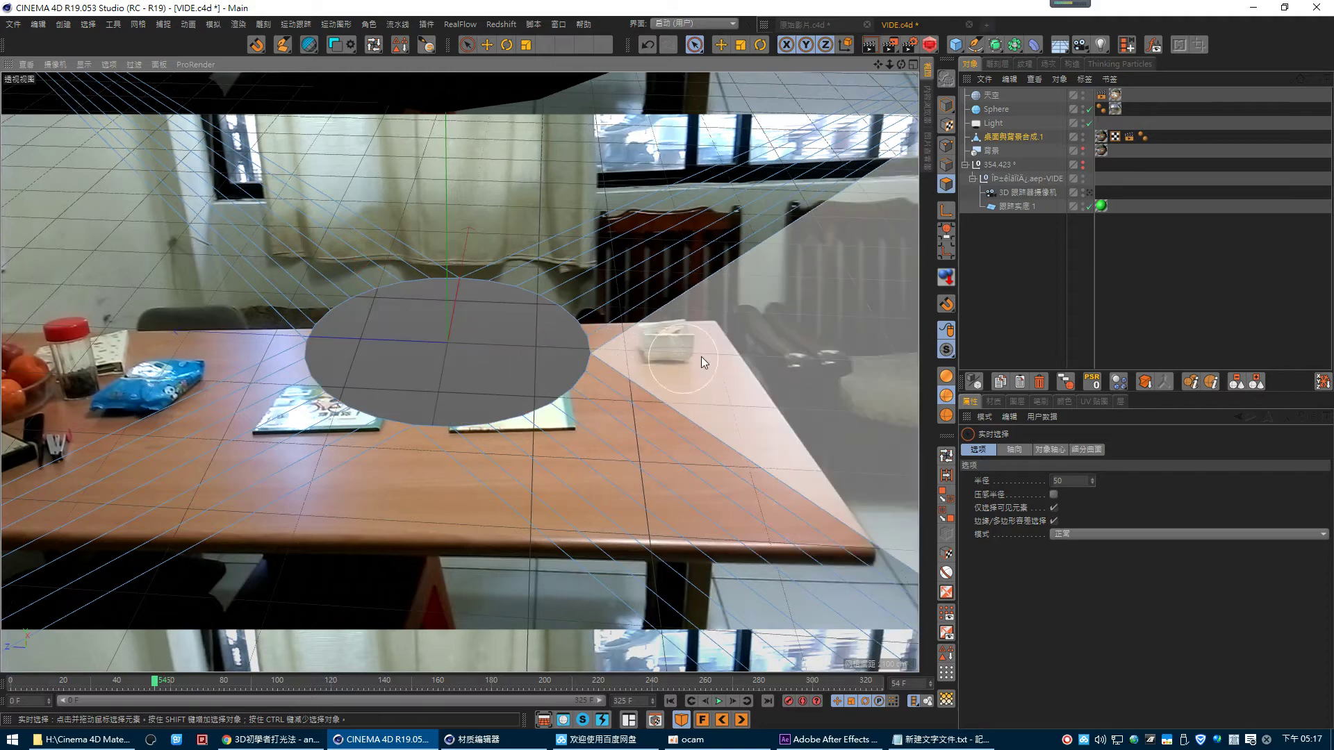
left_click(1089, 194)
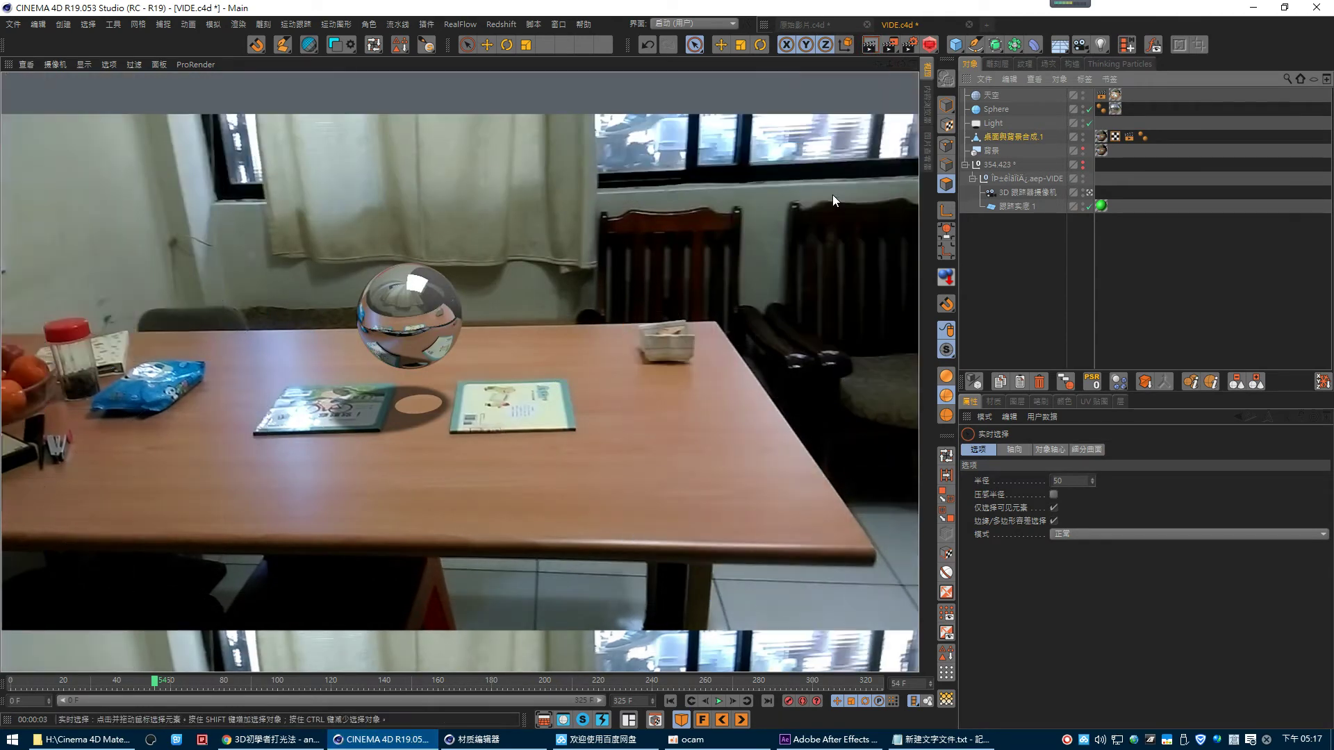
left_click(1039, 253)
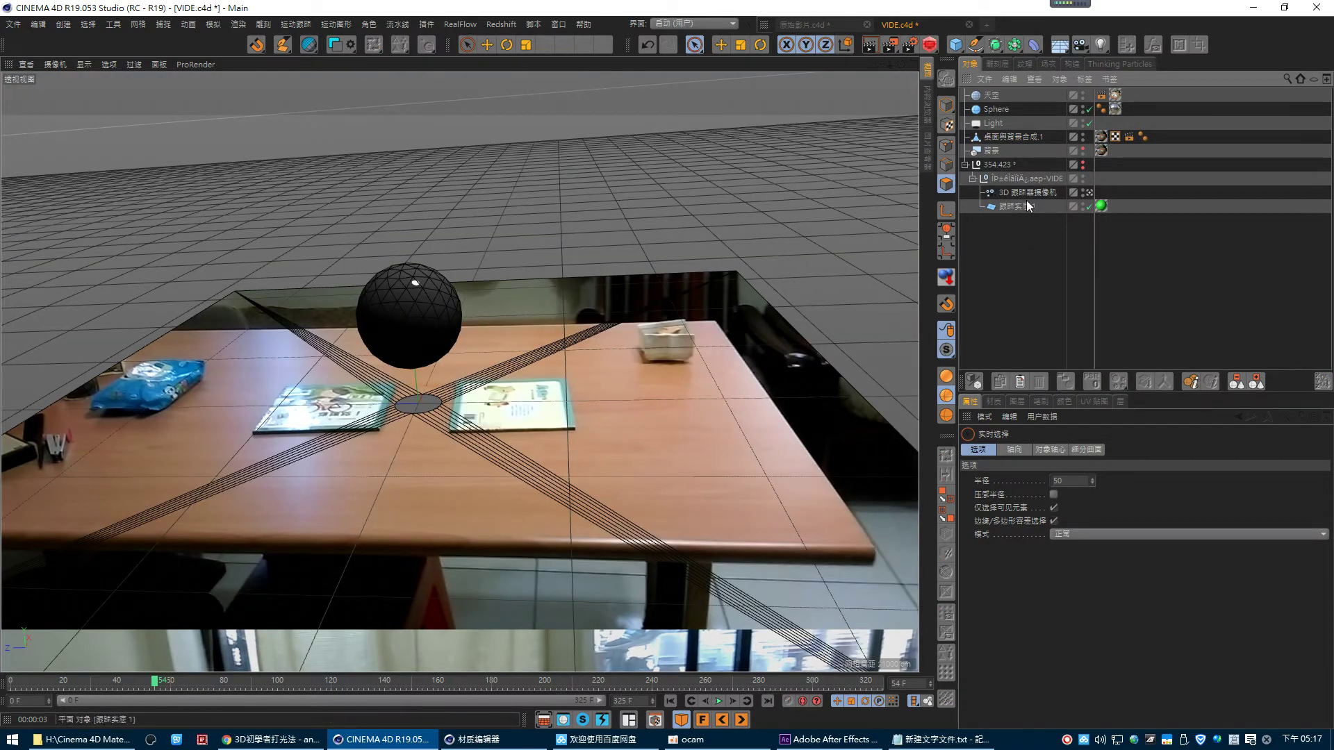
- Select 桌面與背景合成.1 and box-select the table plane's polygons
left_click(1020, 140)
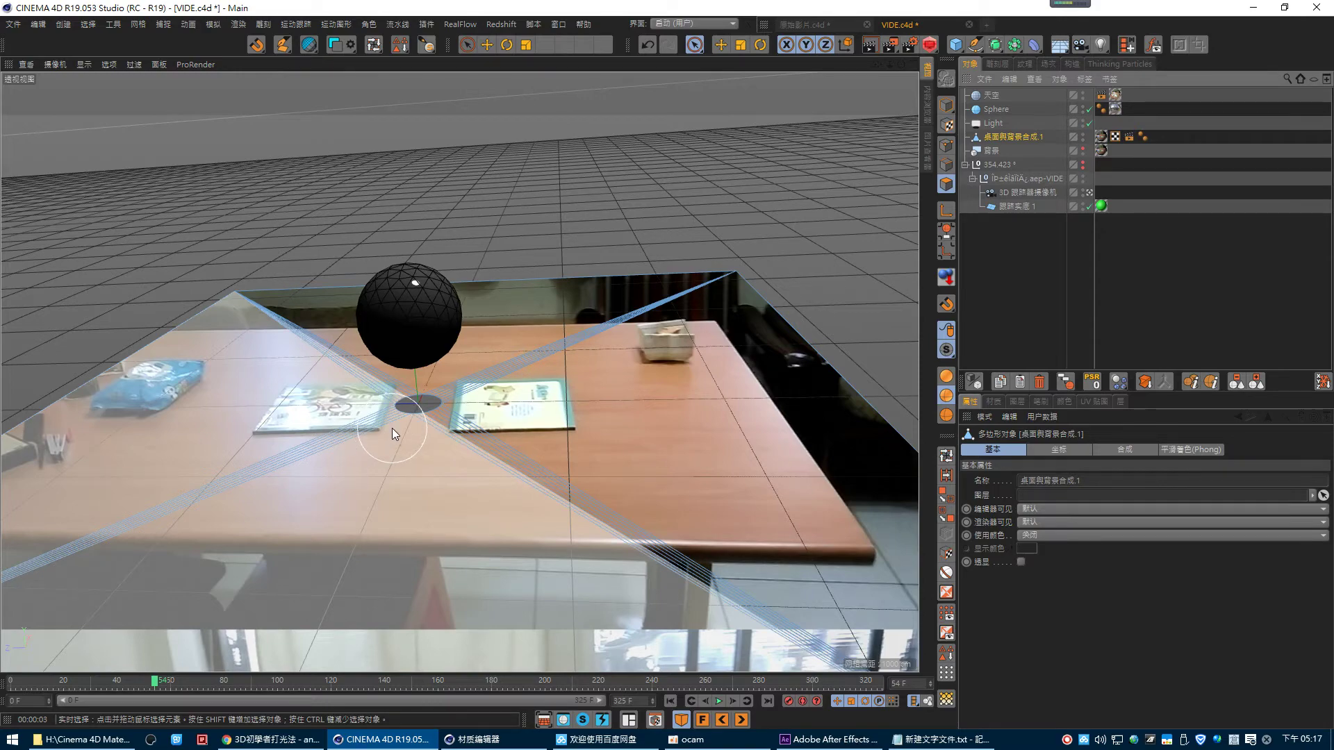
left_click(1089, 194)
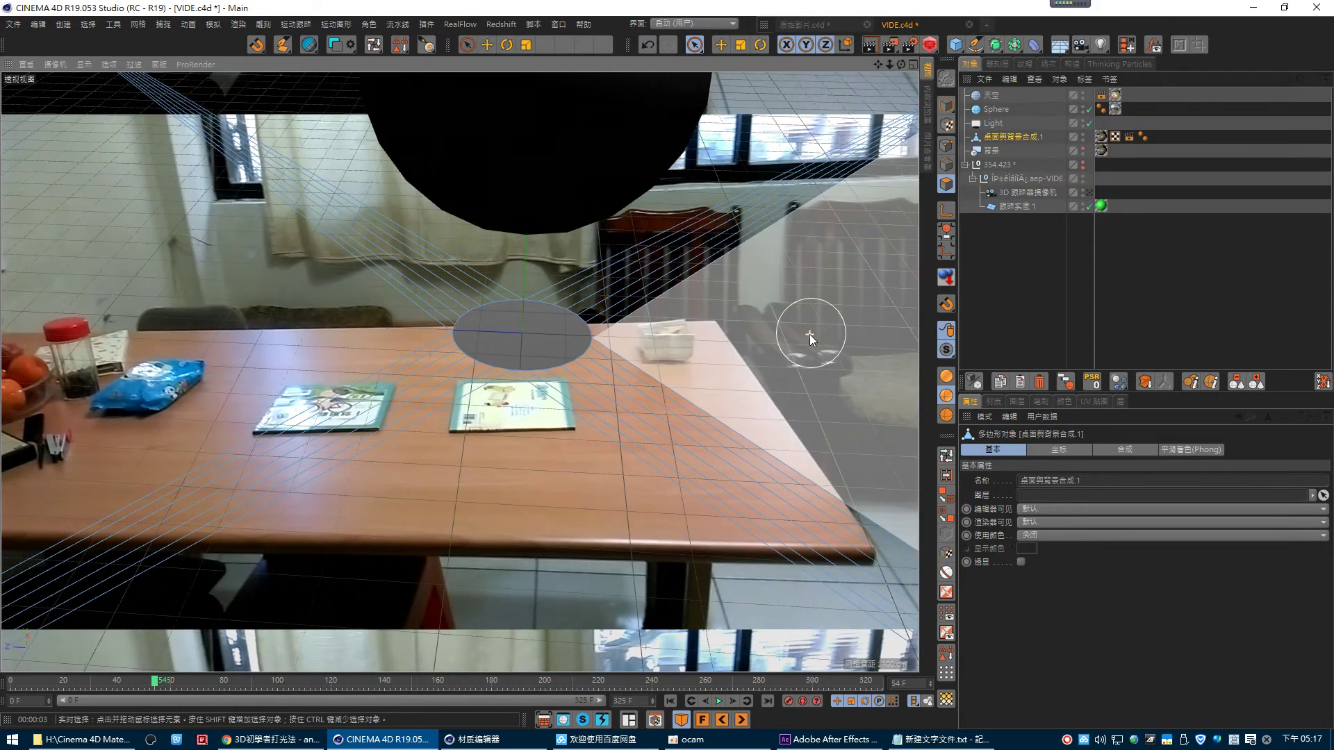
mouse_move(827, 271)
left_mouse_down("alt")
mouse_move(677, 298)
mouse_move(741, 320)
mouse_move(507, 358)
mouse_move(520, 349)
left_mouse_up("alt")
key("0")
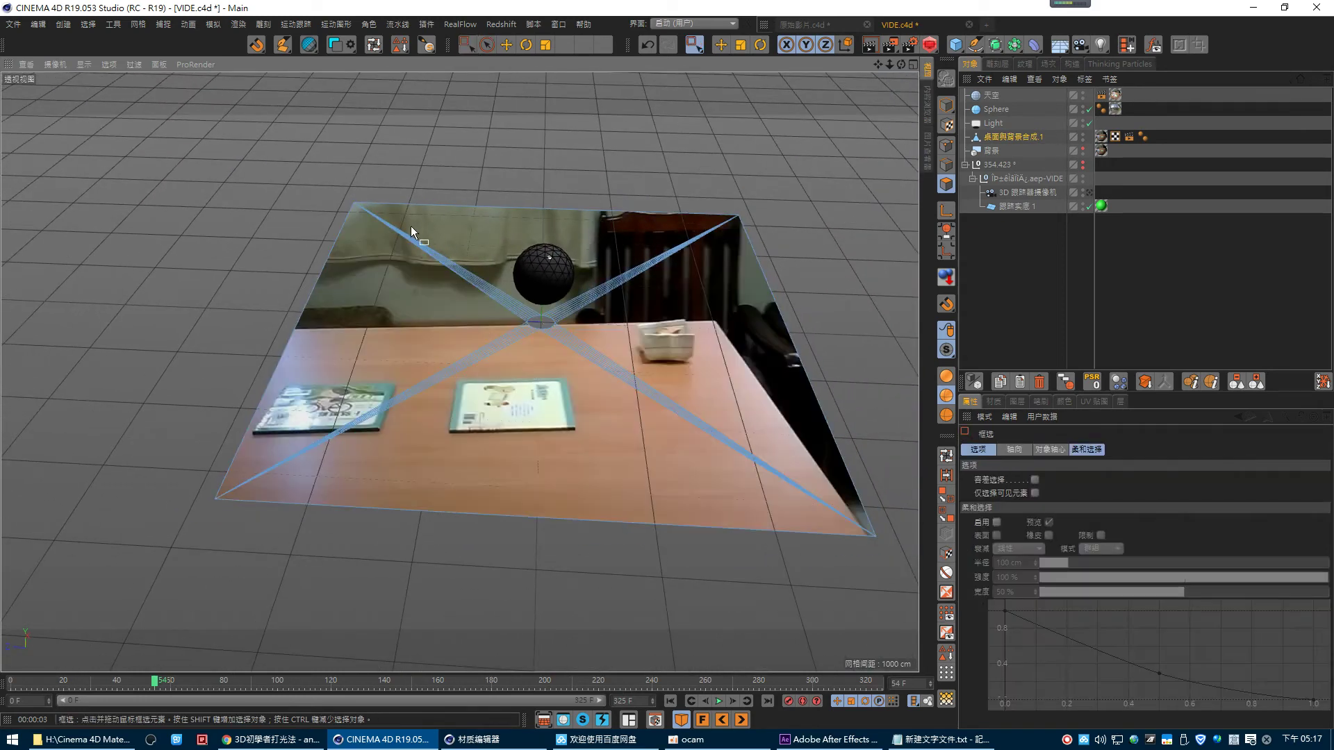
left_click_drag(199, 160, 799, 553)
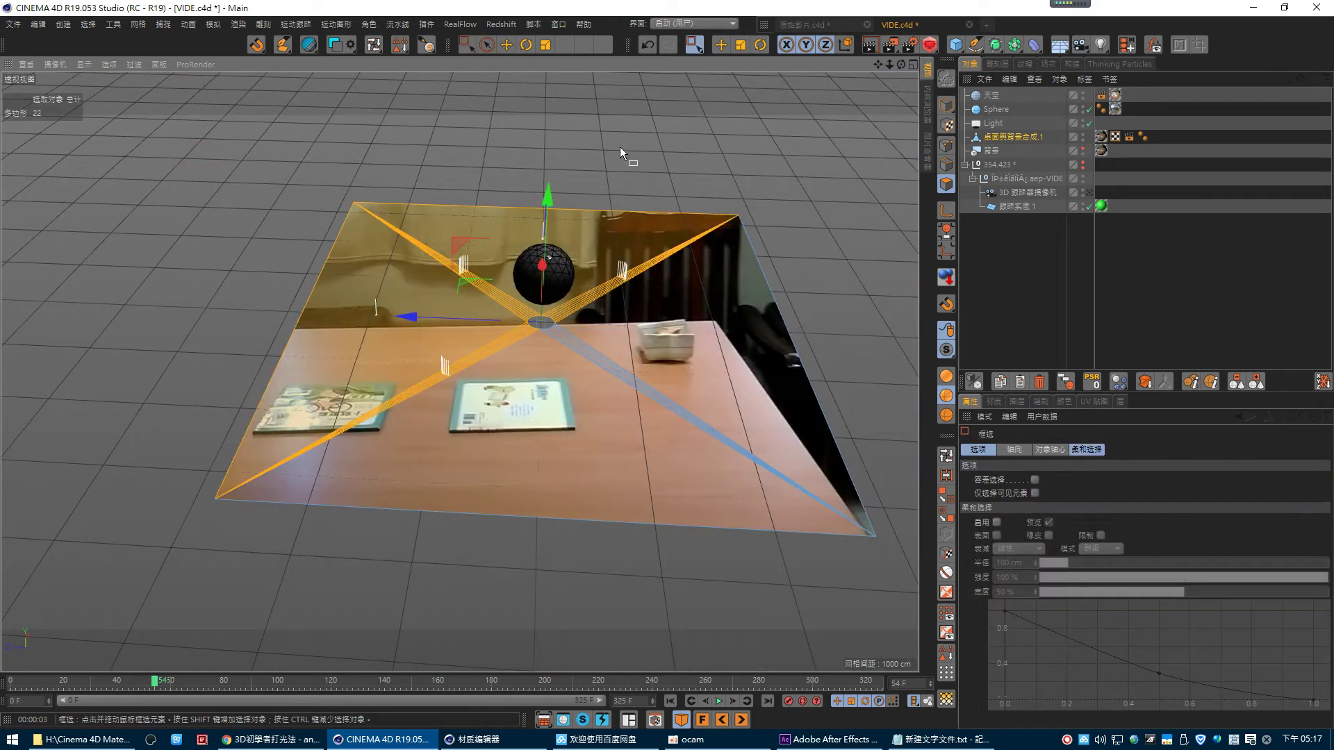
left_click_drag(194, 137, 912, 584)
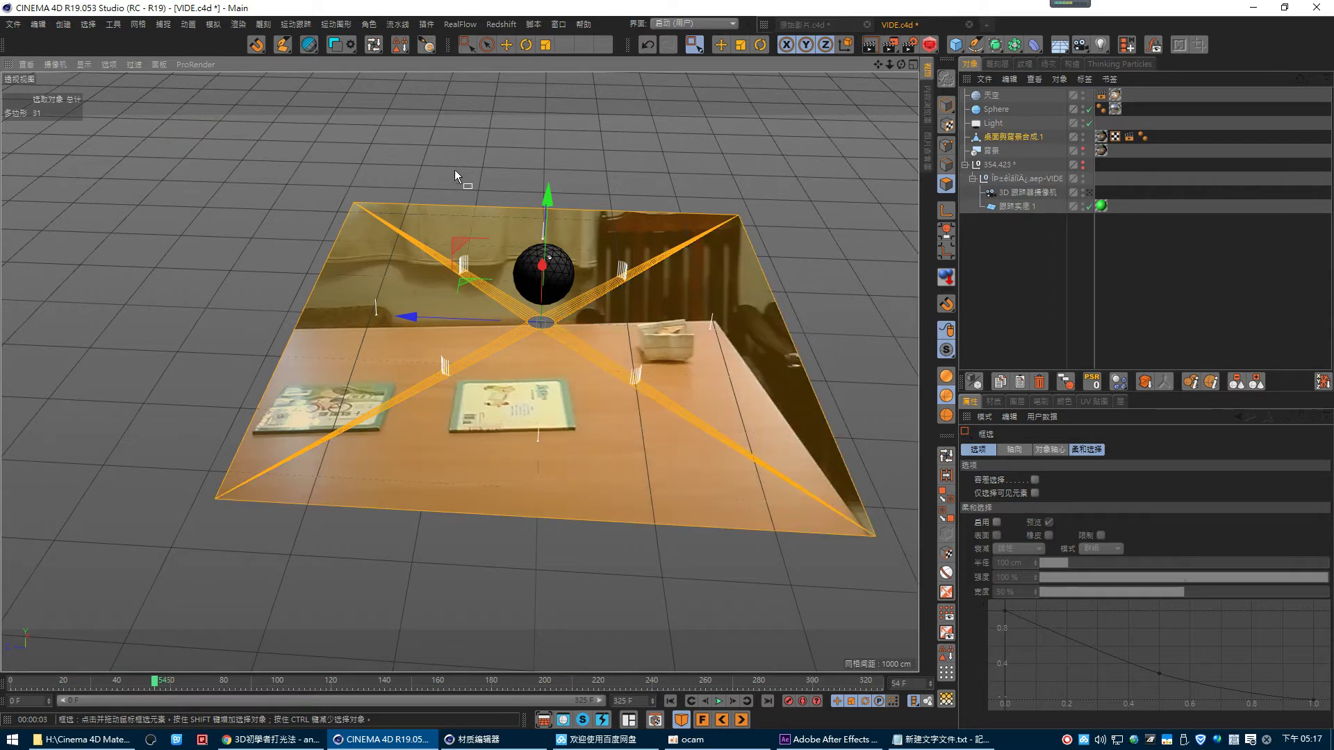
- Reselect every table-plane polygon in polygon mode and bring up the mesh modelling tools
right_click(448, 124)
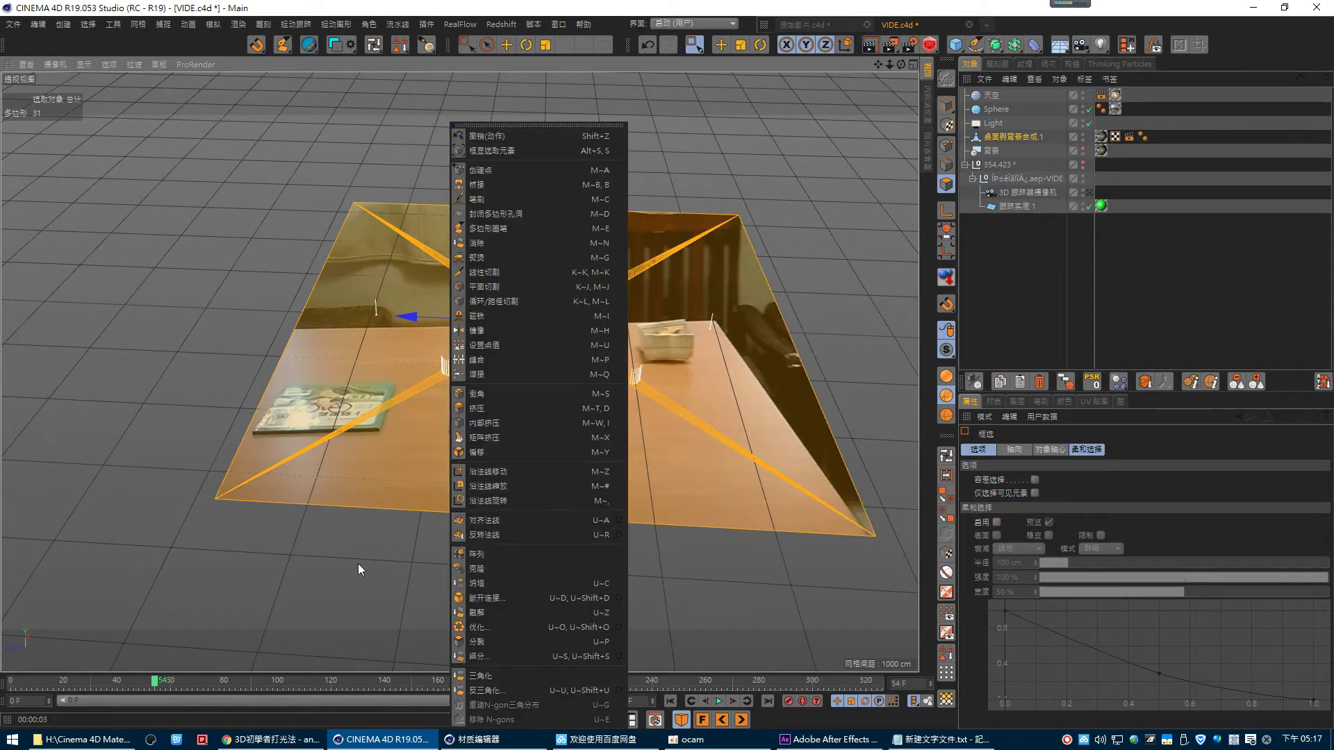
left_click(360, 563)
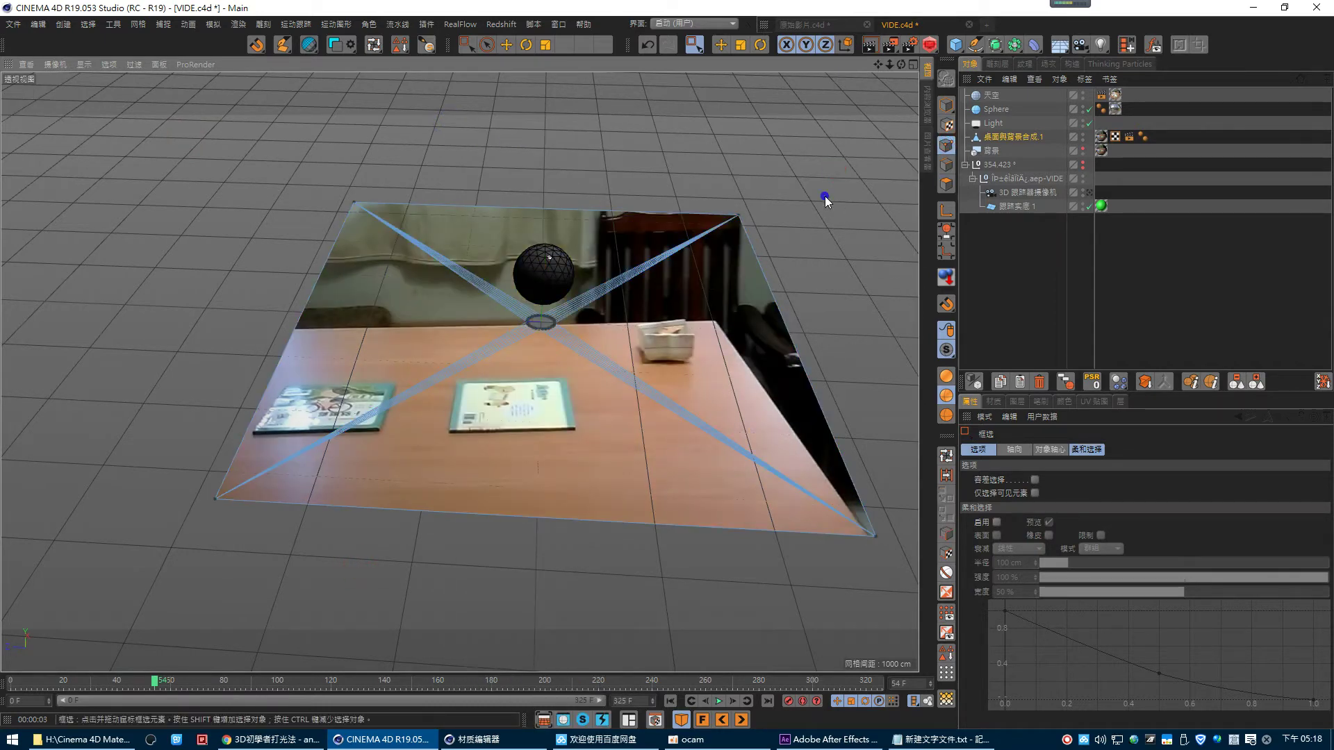
right_click(827, 201)
left_click(789, 178)
scroll(524, 313, "up", 2)
scroll(570, 343, "up", 2)
mouse_move(570, 343)
left_mouse_down("alt")
mouse_move(556, 327)
mouse_move(572, 208)
mouse_move(565, 378)
mouse_move(584, 319)
mouse_move(590, 343)
mouse_move(477, 237)
left_mouse_up("alt")
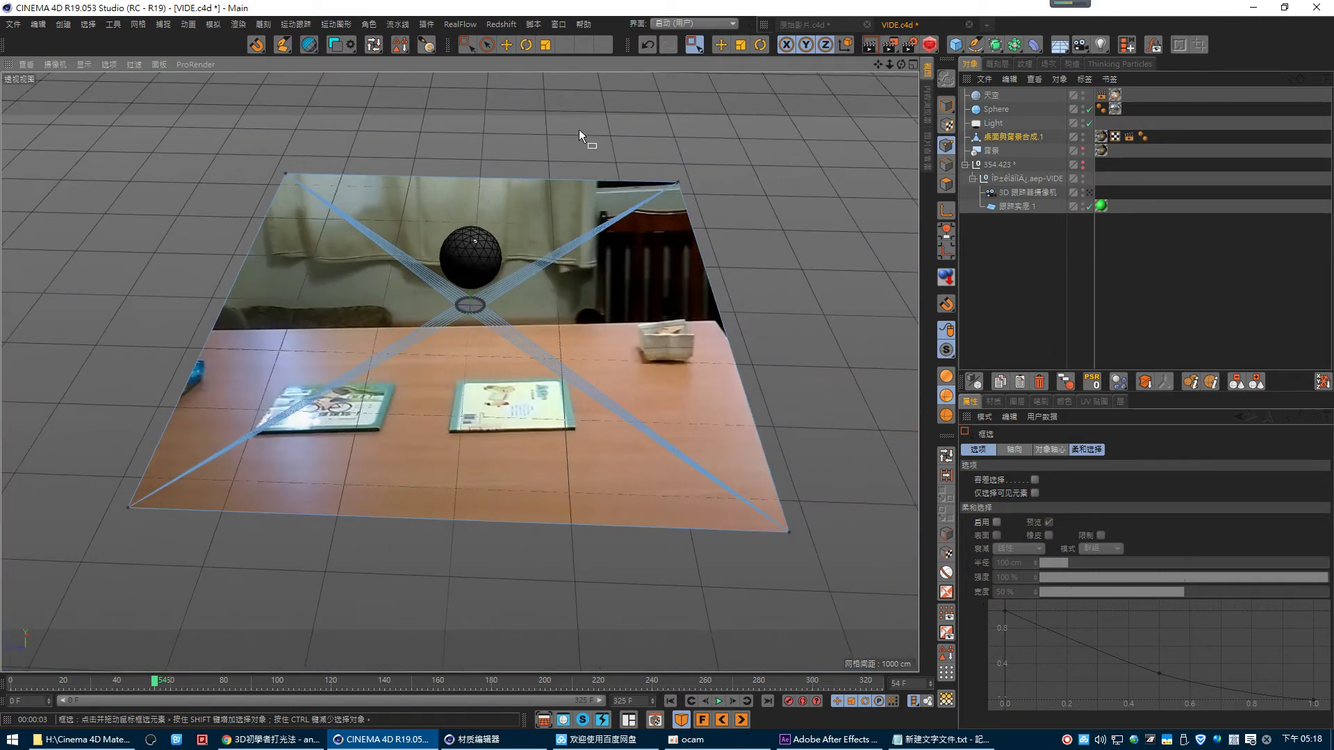
key("Return")
left_click_drag(104, 121, 804, 598)
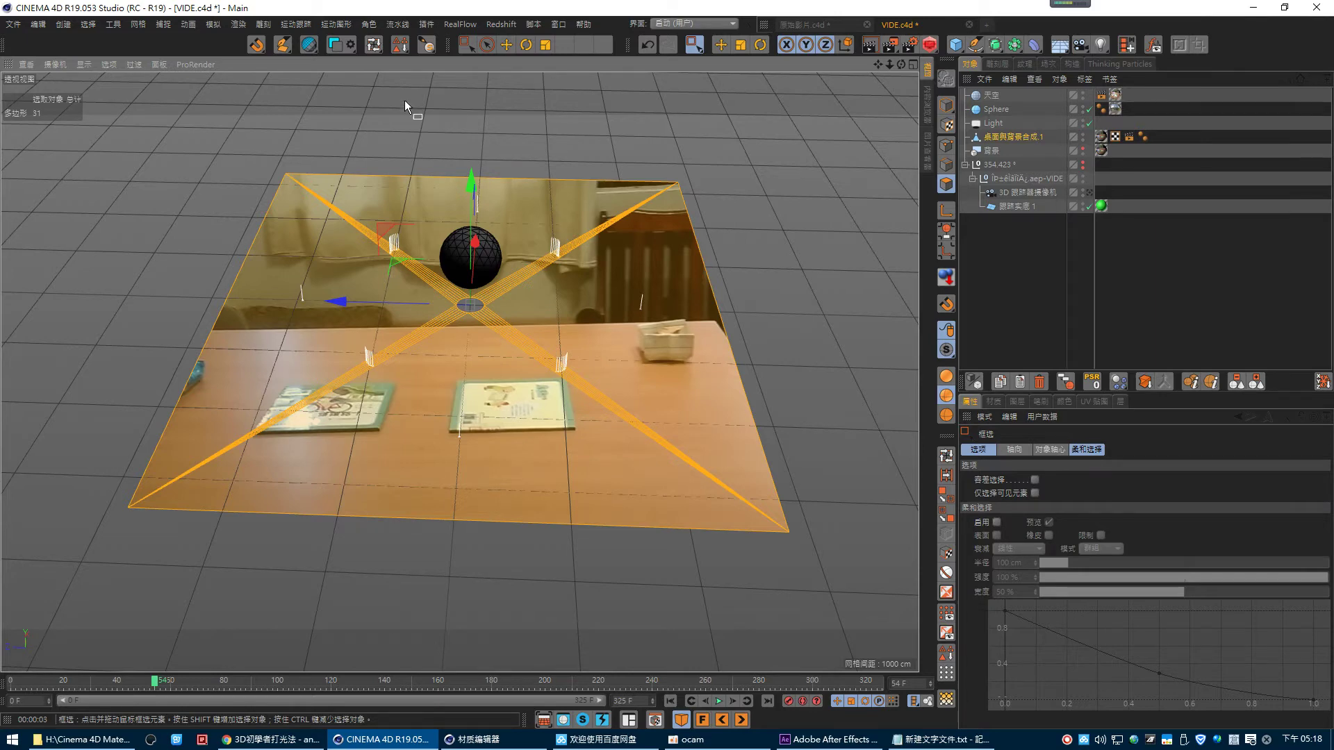
left_click(283, 45)
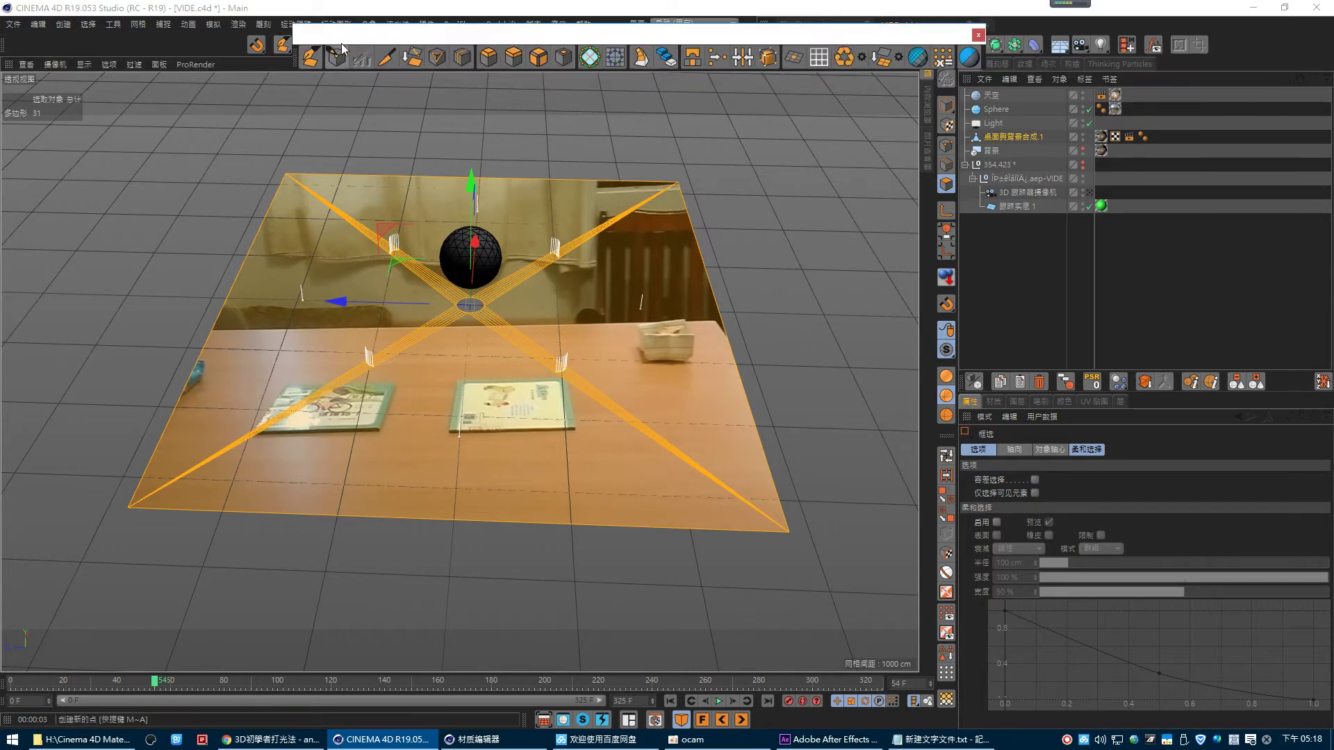
- Extrude the table plane's polygons by -78 cm with Create Caps enabled
left_click(397, 111)
mouse_move(622, 278)
left_mouse_down()
mouse_move(614, 221)
mouse_move(626, 292)
left_mouse_up()
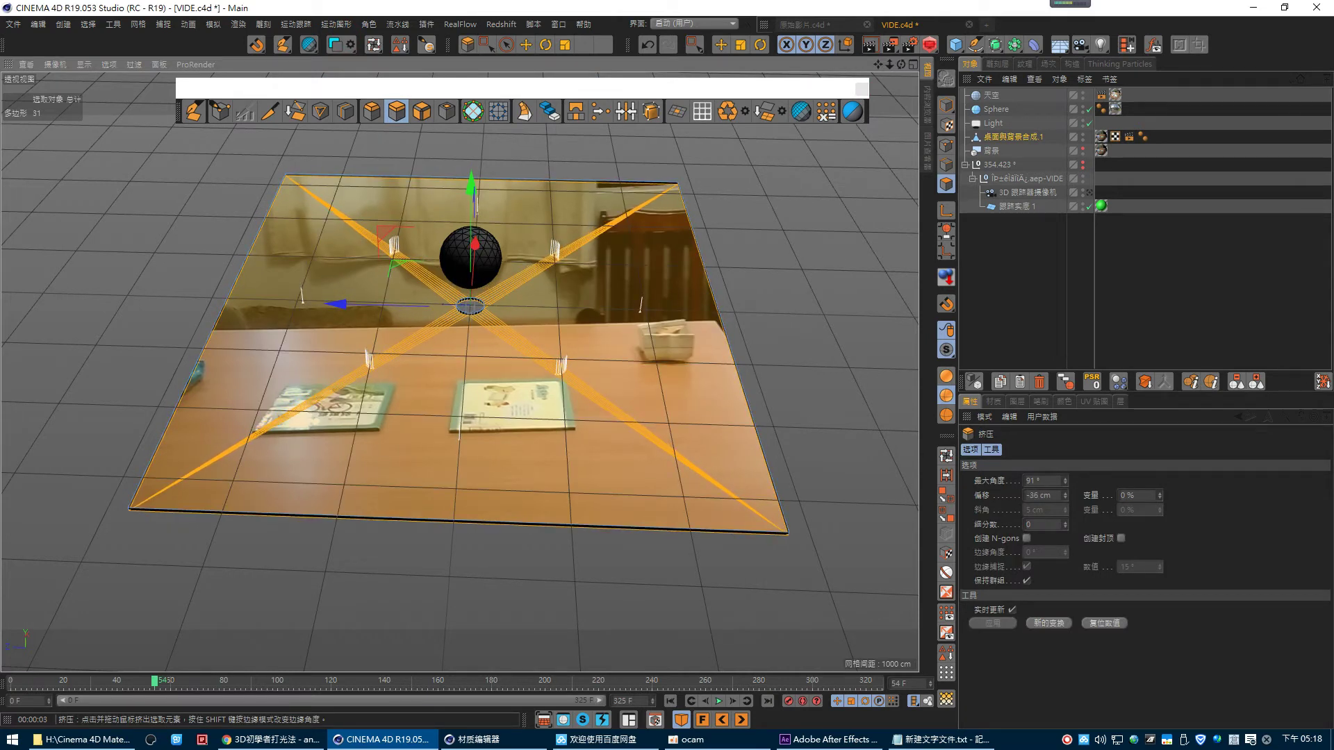
left_click_drag(625, 292, 1185, 489)
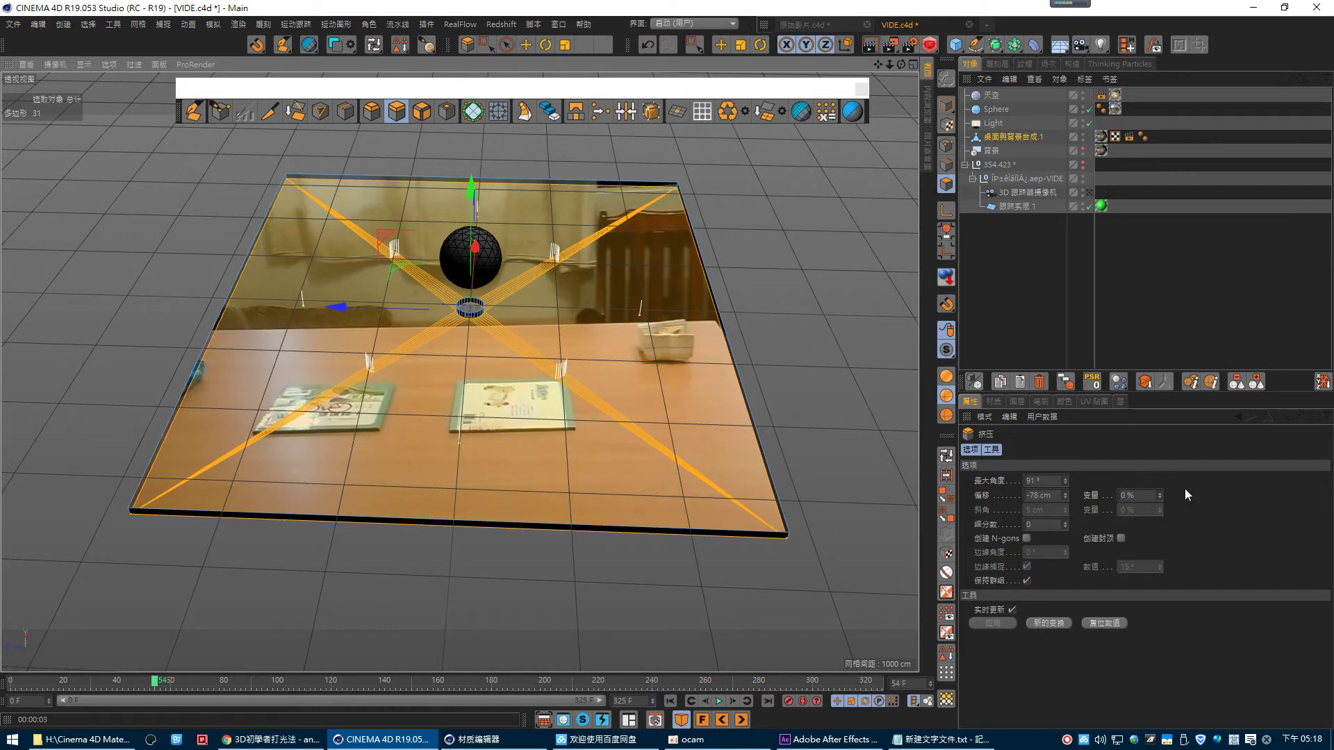
left_click(1122, 539)
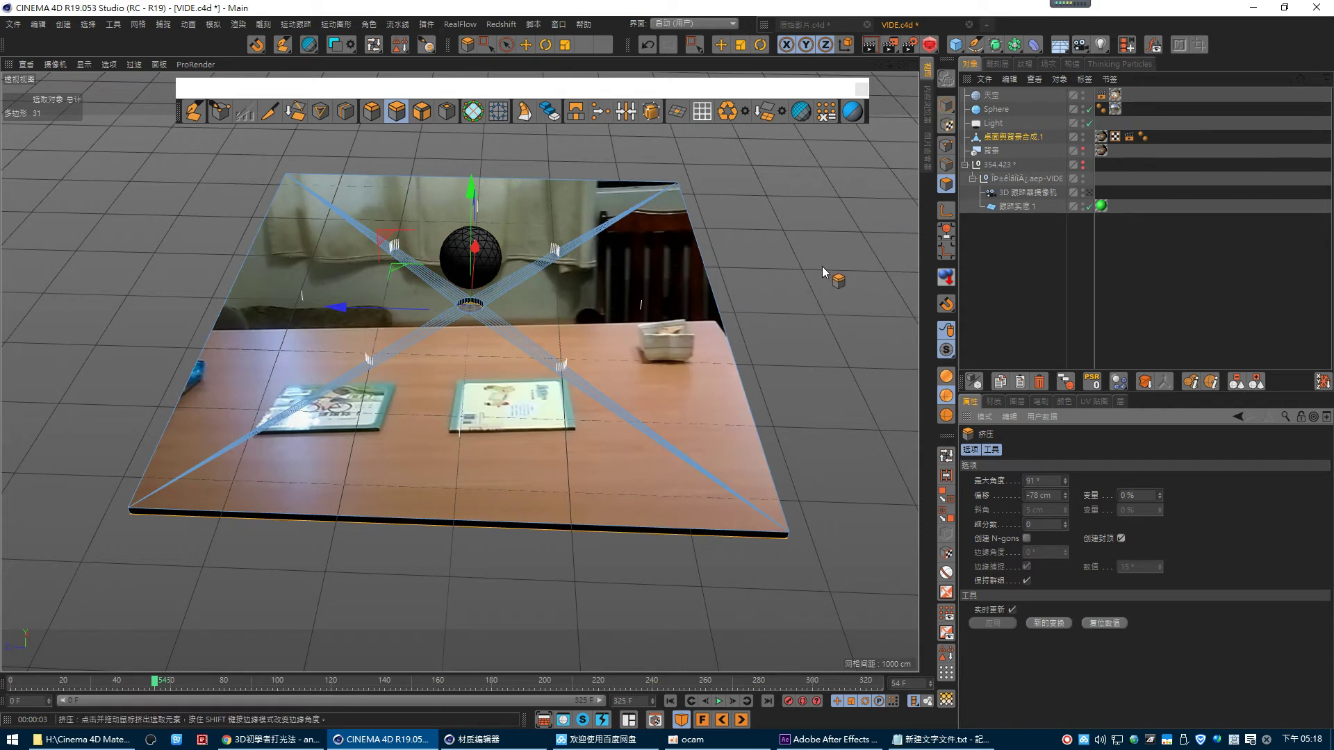
mouse_move(794, 265)
left_mouse_down("alt")
mouse_move(790, 216)
mouse_move(848, 285)
mouse_move(776, 287)
left_mouse_up("alt")
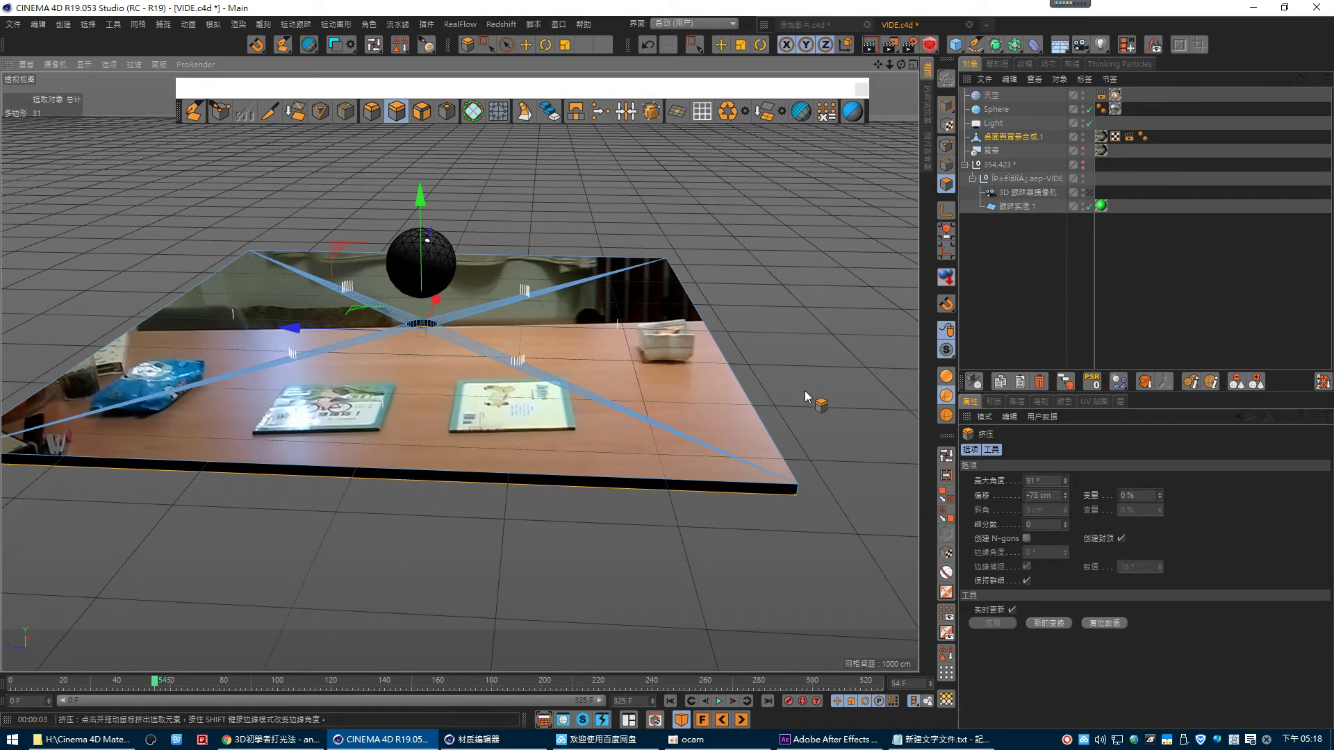
left_click(946, 455)
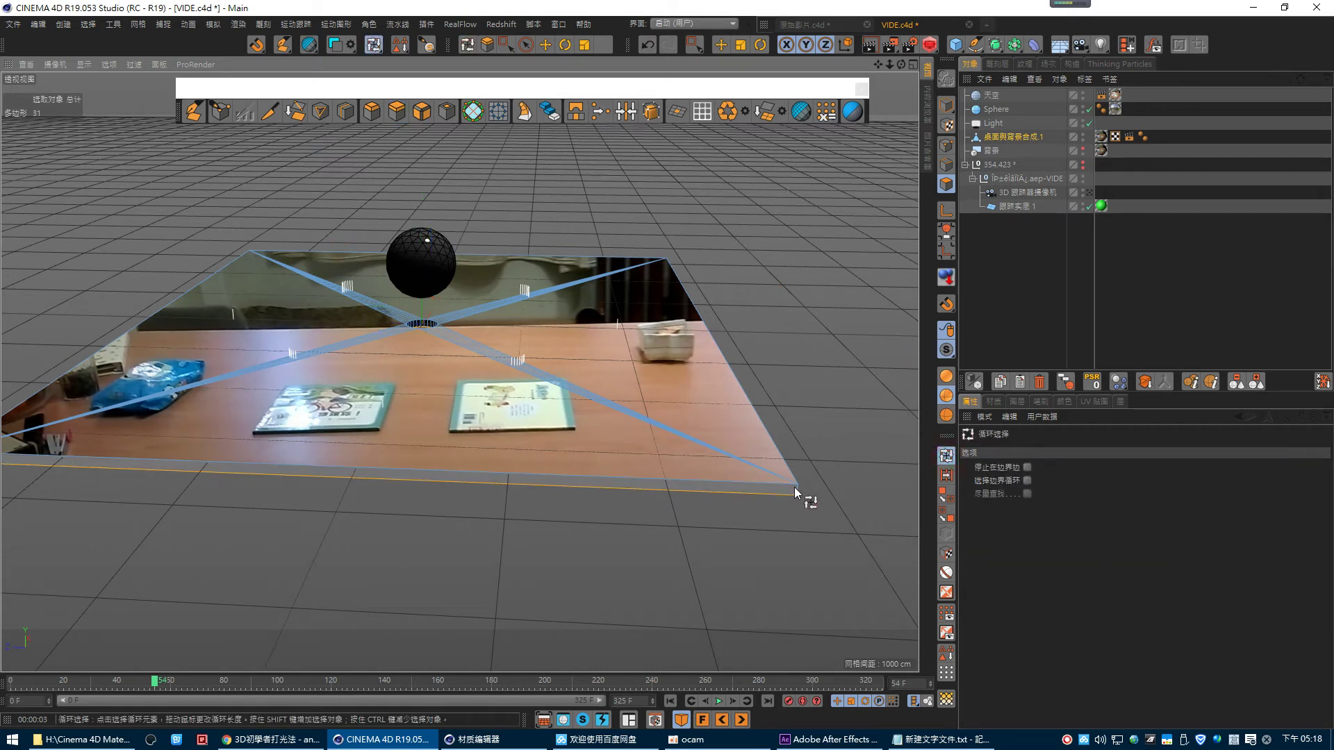
- Inspect the slab's side loops, then test-render through the 3D tracking camera
left_click(794, 486)
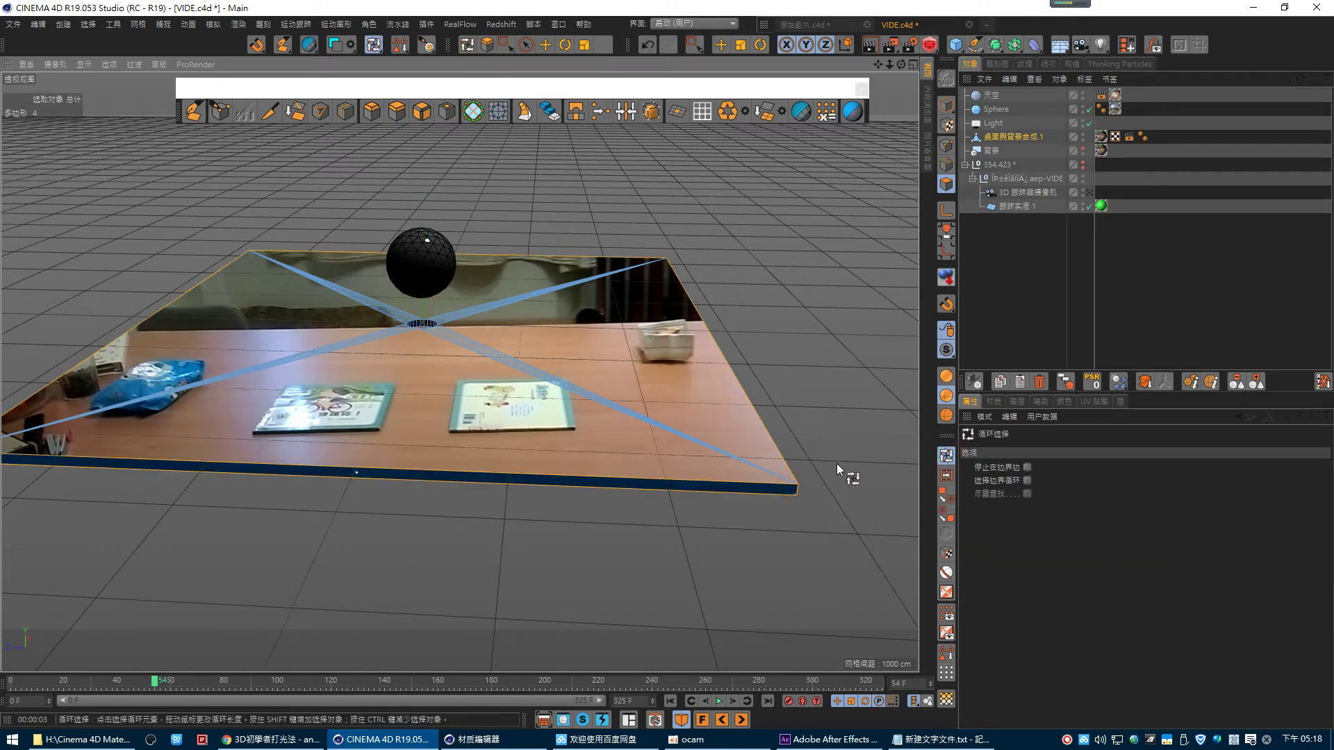
left_click(836, 464)
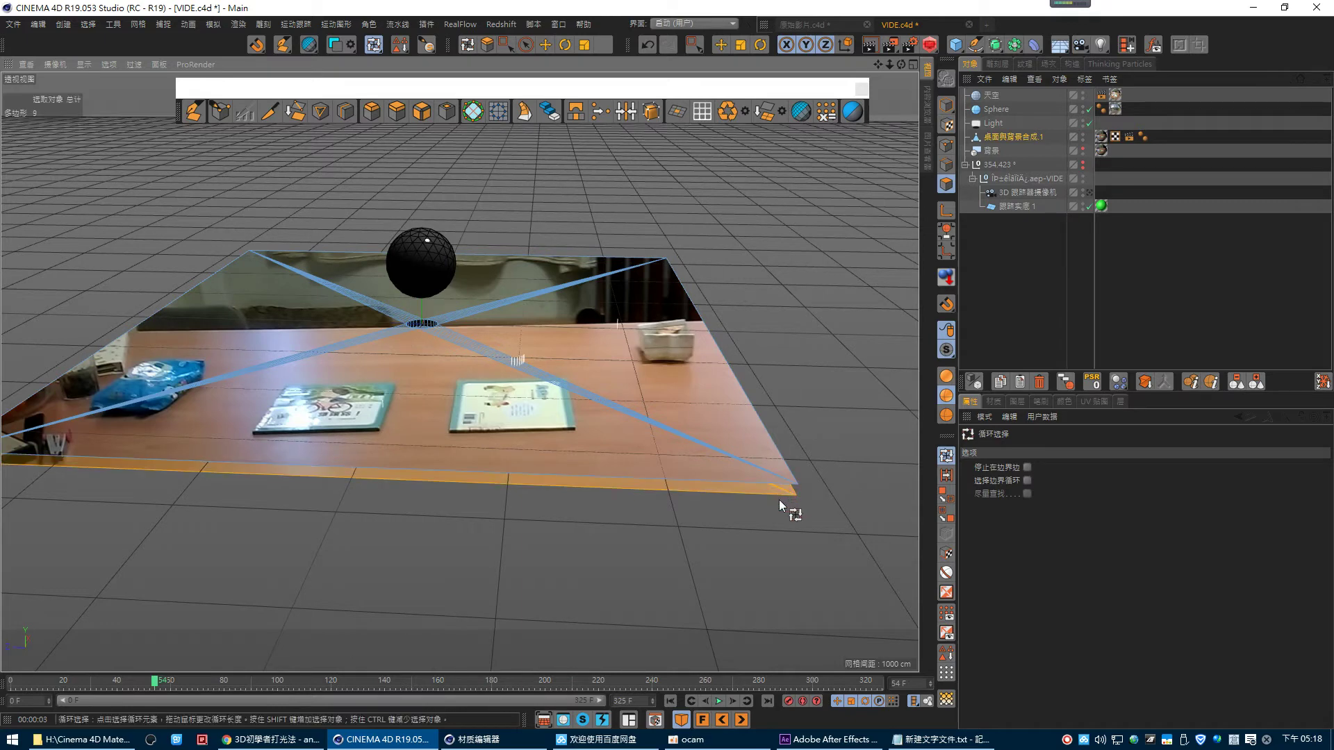
left_click_drag(672, 481, 589, 510, "alt")
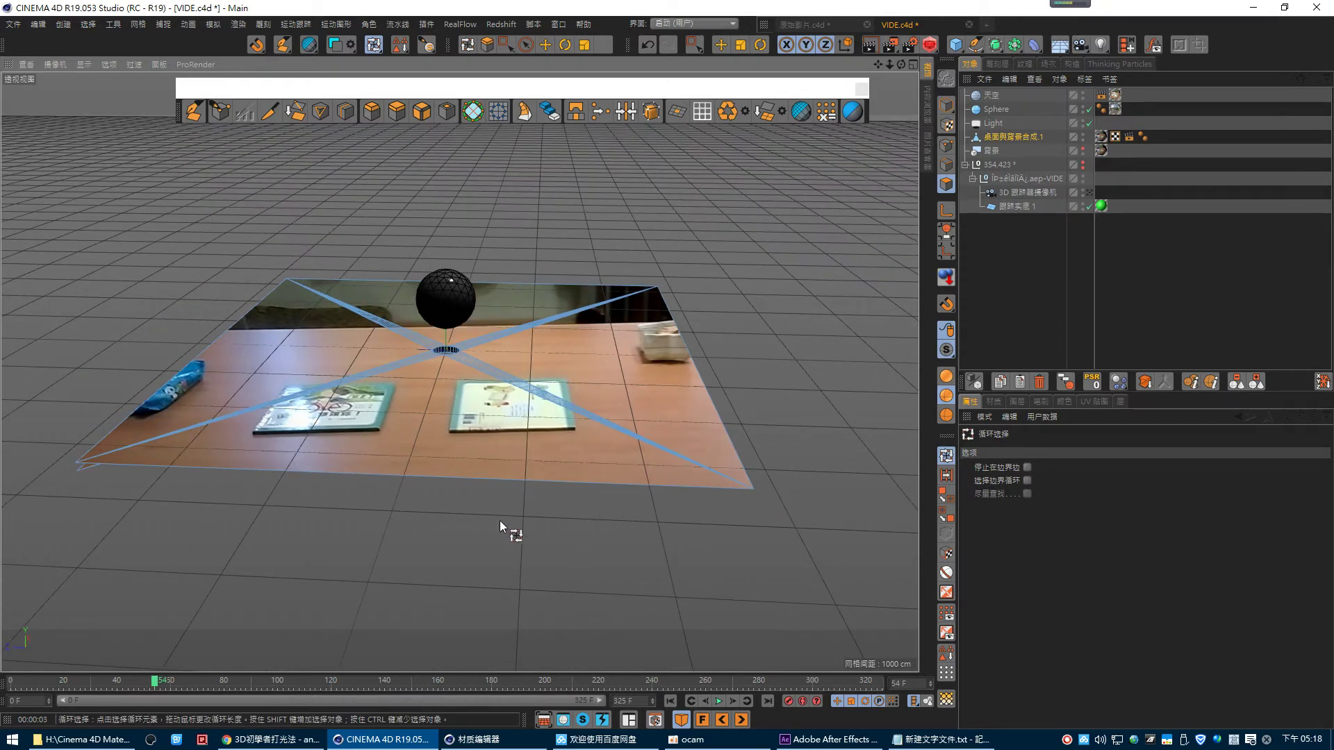
left_click(79, 466)
left_click_drag(241, 539, 305, 476, "alt")
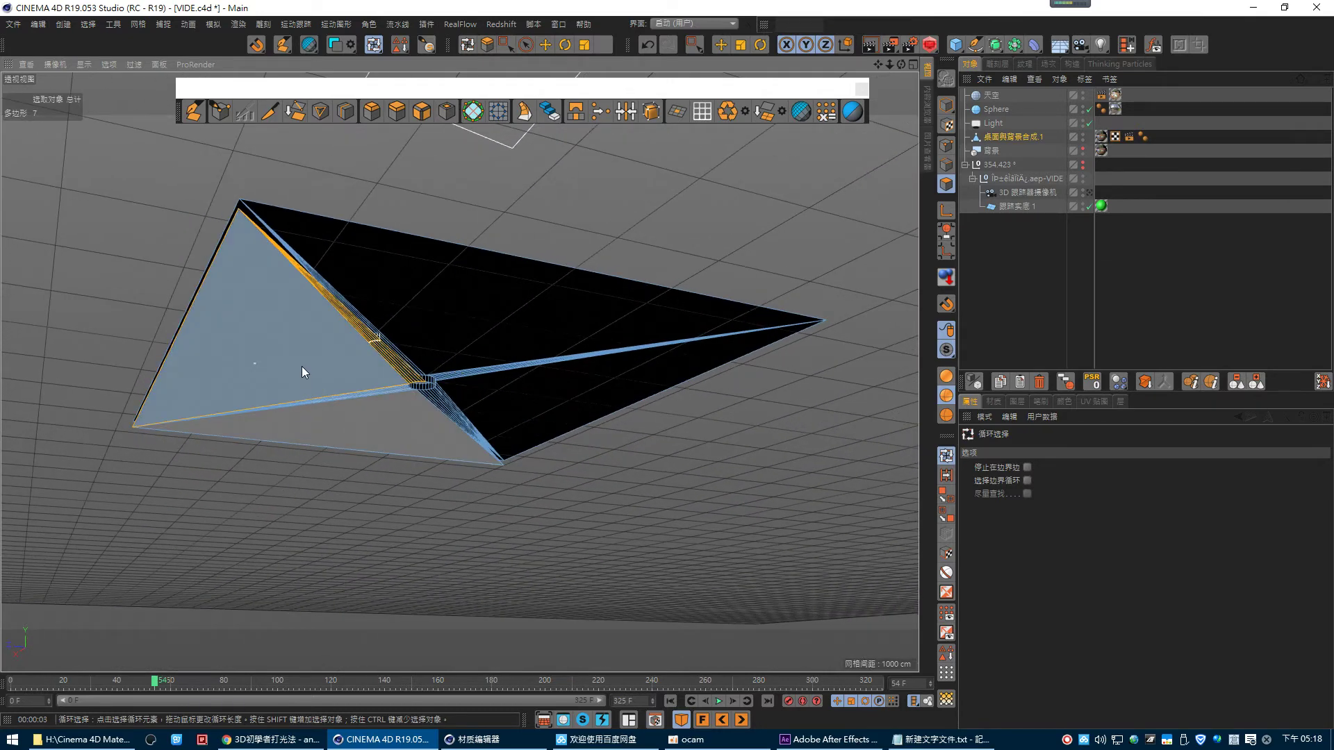
key("ctrl+shift+a")
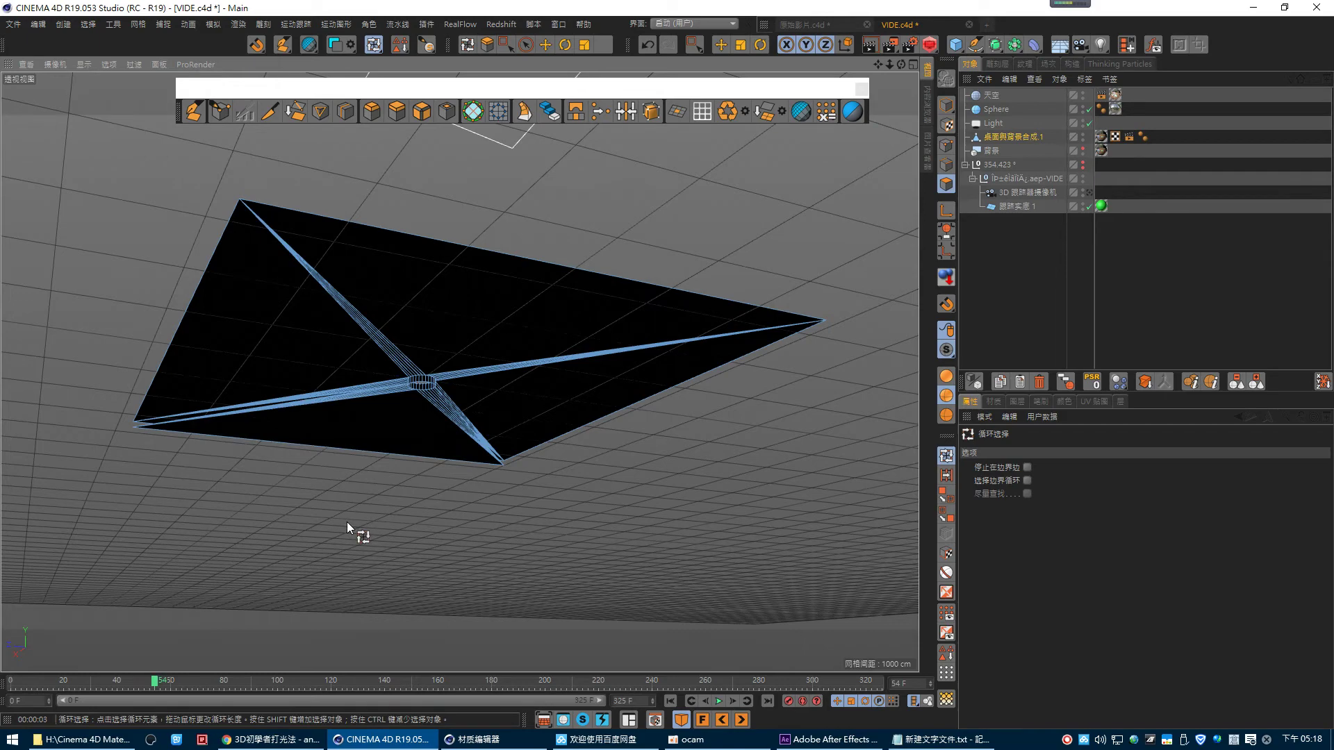
left_click_drag(356, 522, 304, 598, "alt")
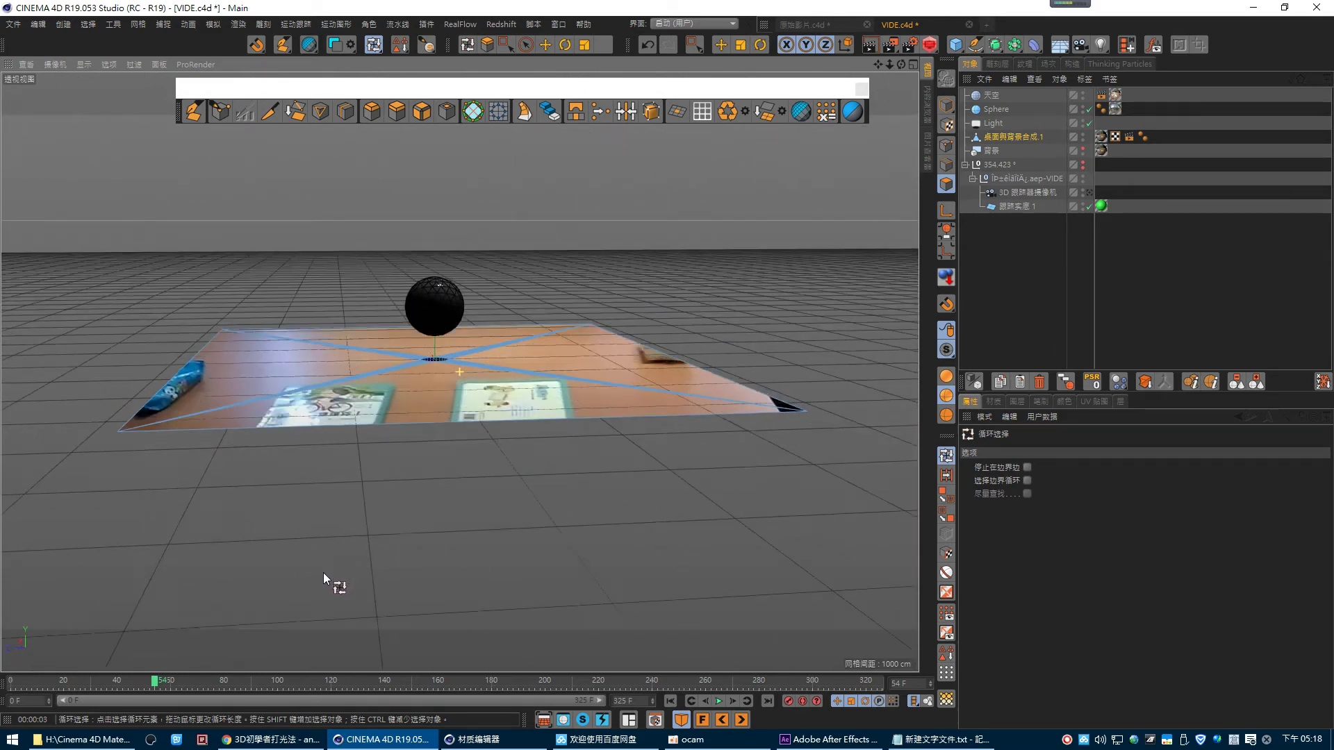
left_click(1088, 193)
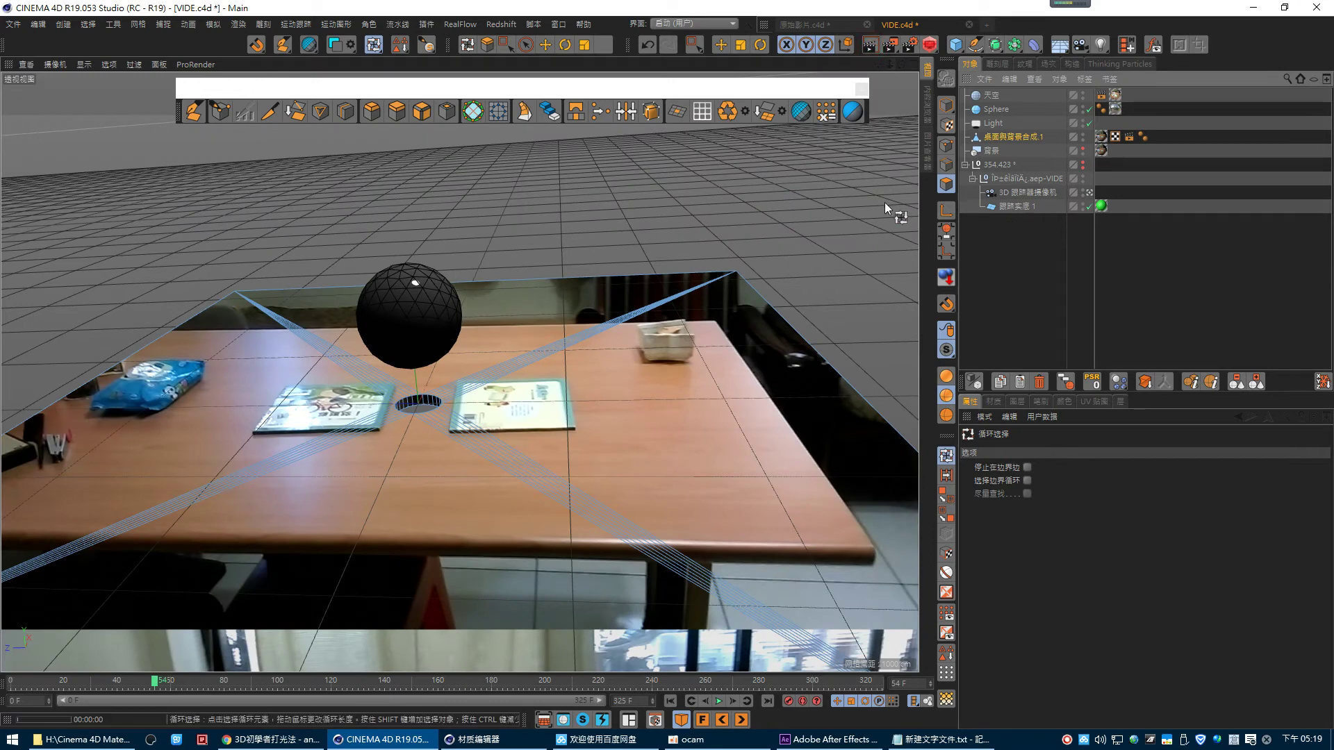
key("ctrl+r")
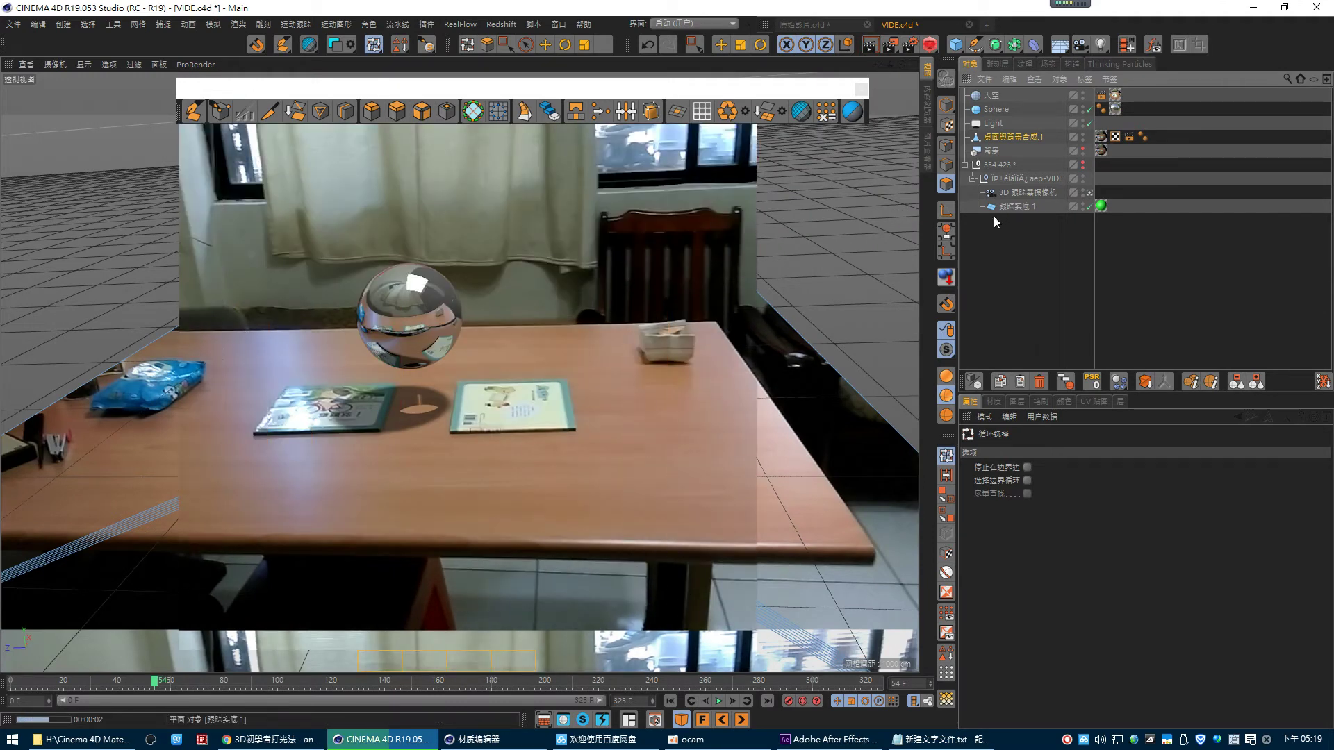
left_click(947, 106)
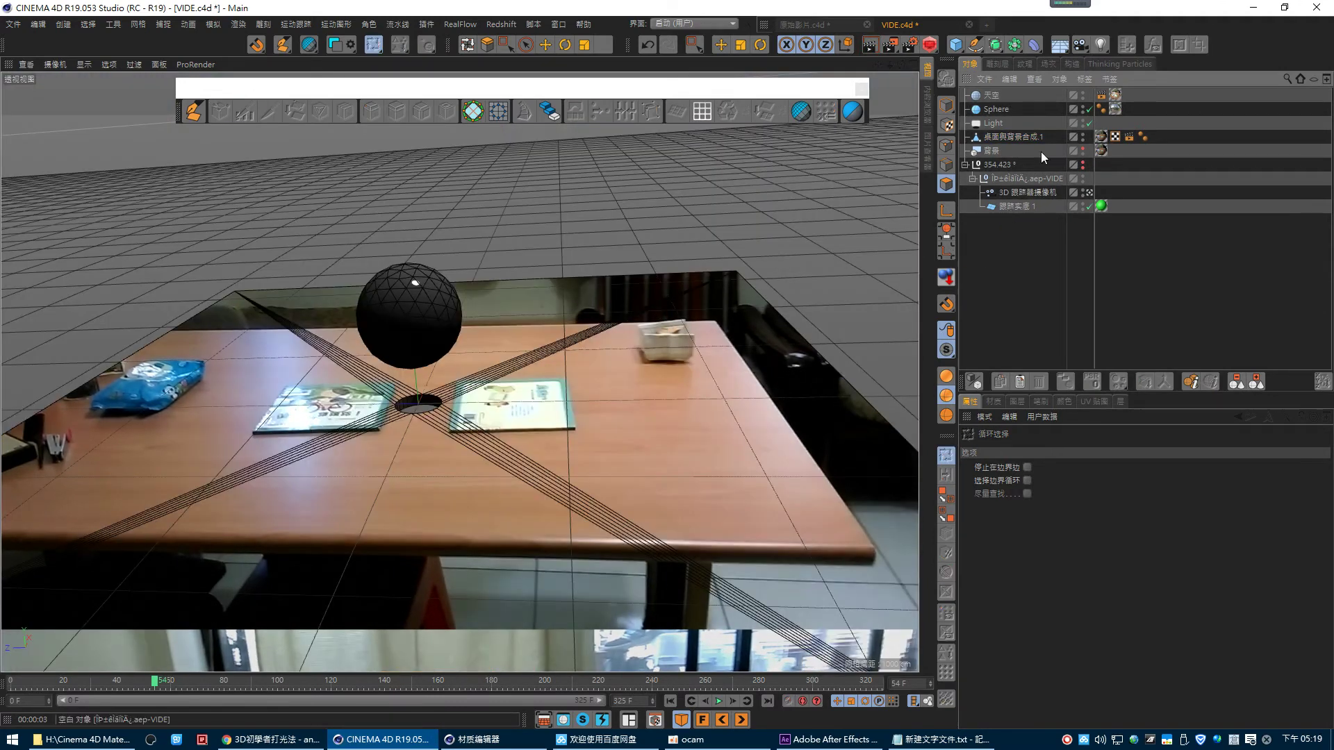
- Add a new Plane and lower it beneath the table hole
mouse_move(956, 44)
left_mouse_down()
mouse_move(1037, 136)
mouse_move(617, 322)
mouse_move(646, 317)
left_mouse_up()
key("e")
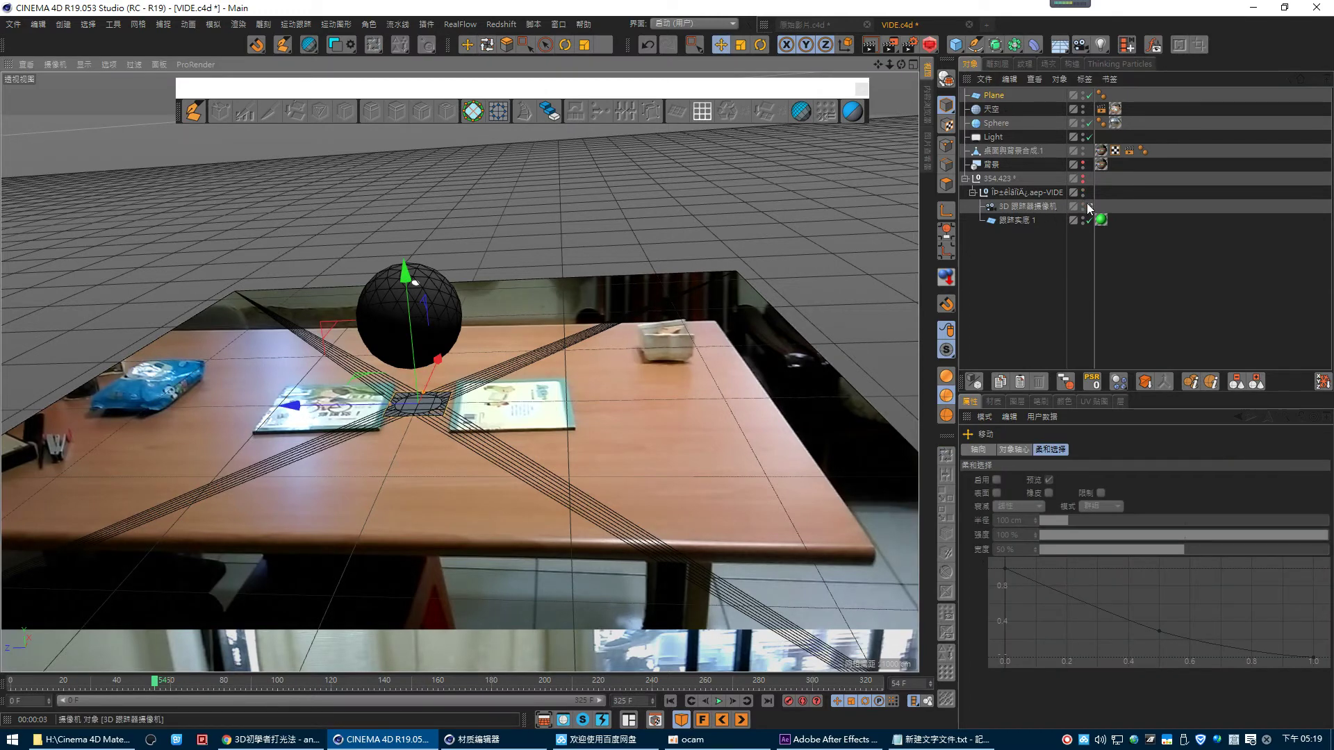
left_click(1089, 206)
left_click_drag(445, 228, 444, 235)
mouse_move(542, 423)
left_mouse_down("alt")
mouse_move(485, 565)
mouse_move(512, 461)
mouse_move(438, 455)
mouse_move(433, 424)
mouse_move(482, 402)
left_mouse_up("alt")
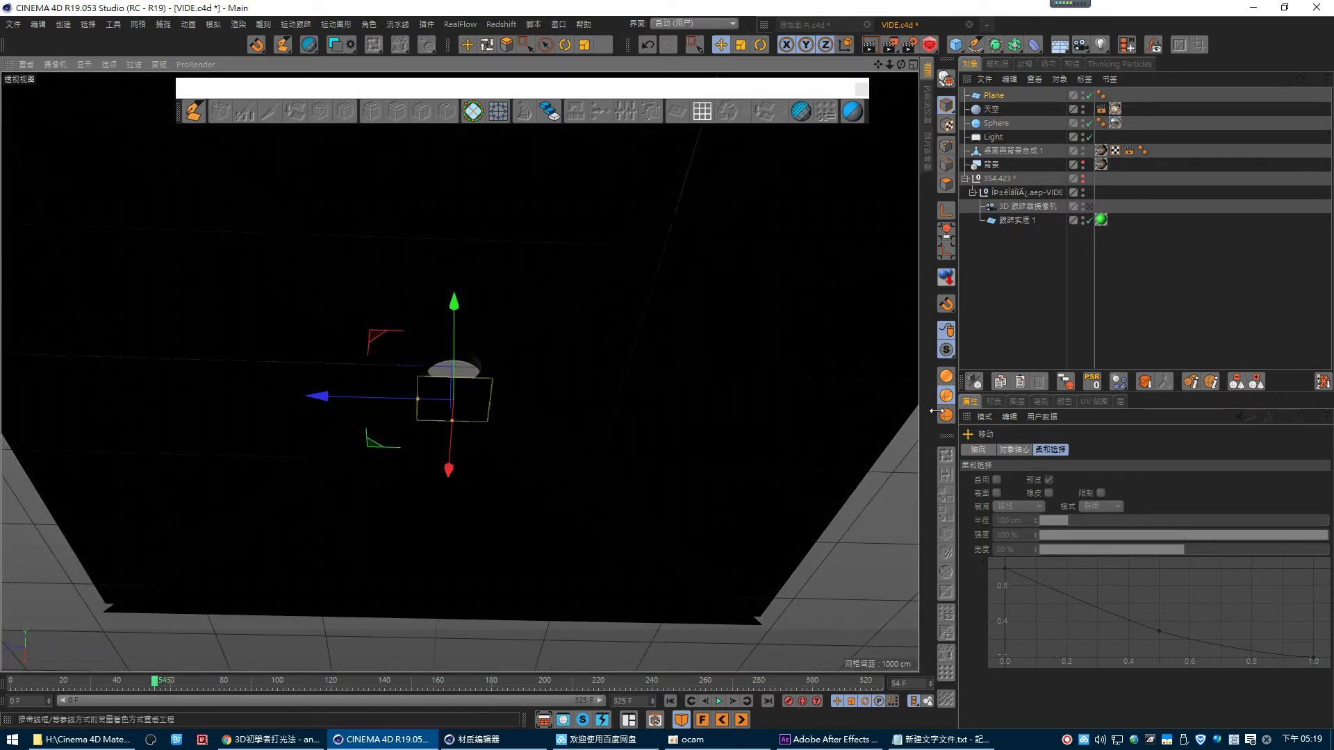
- Apply Mat.2 to the Plane and stretch it into a broad panel
left_click(994, 403)
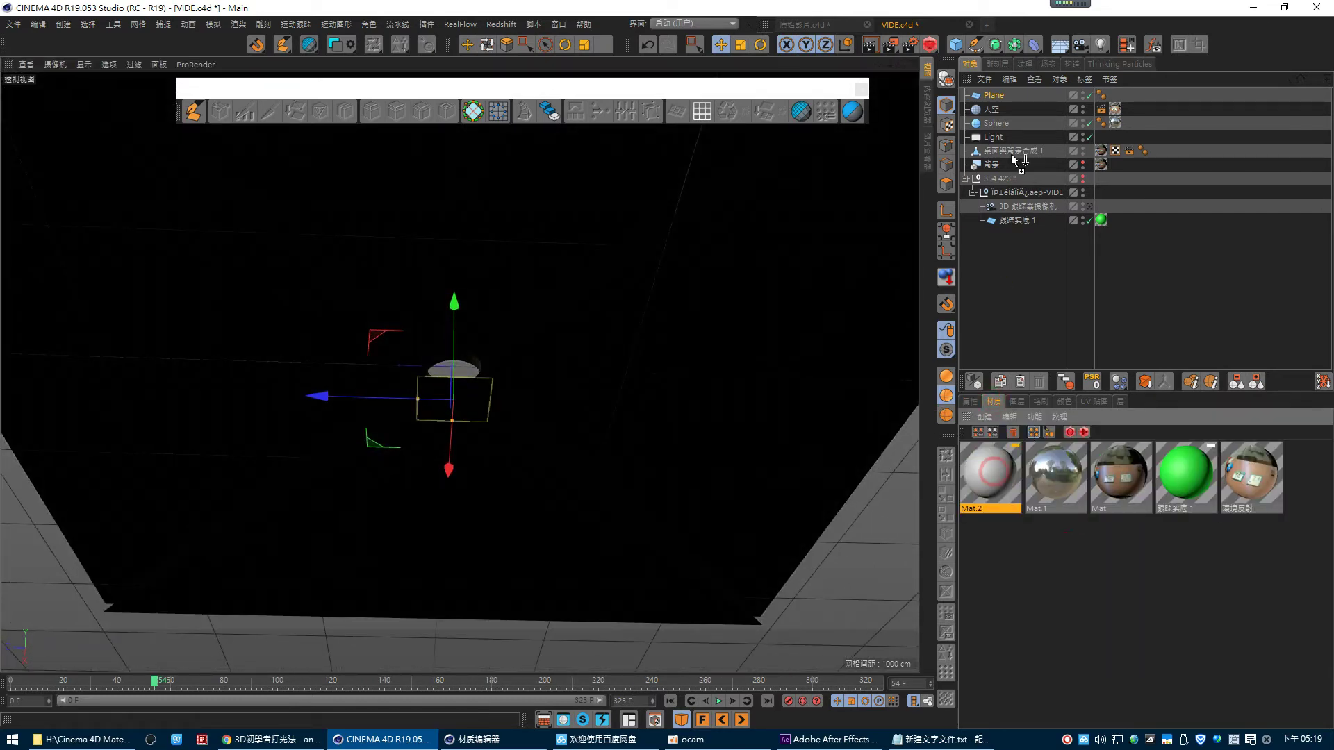
left_click_drag(990, 476, 999, 95)
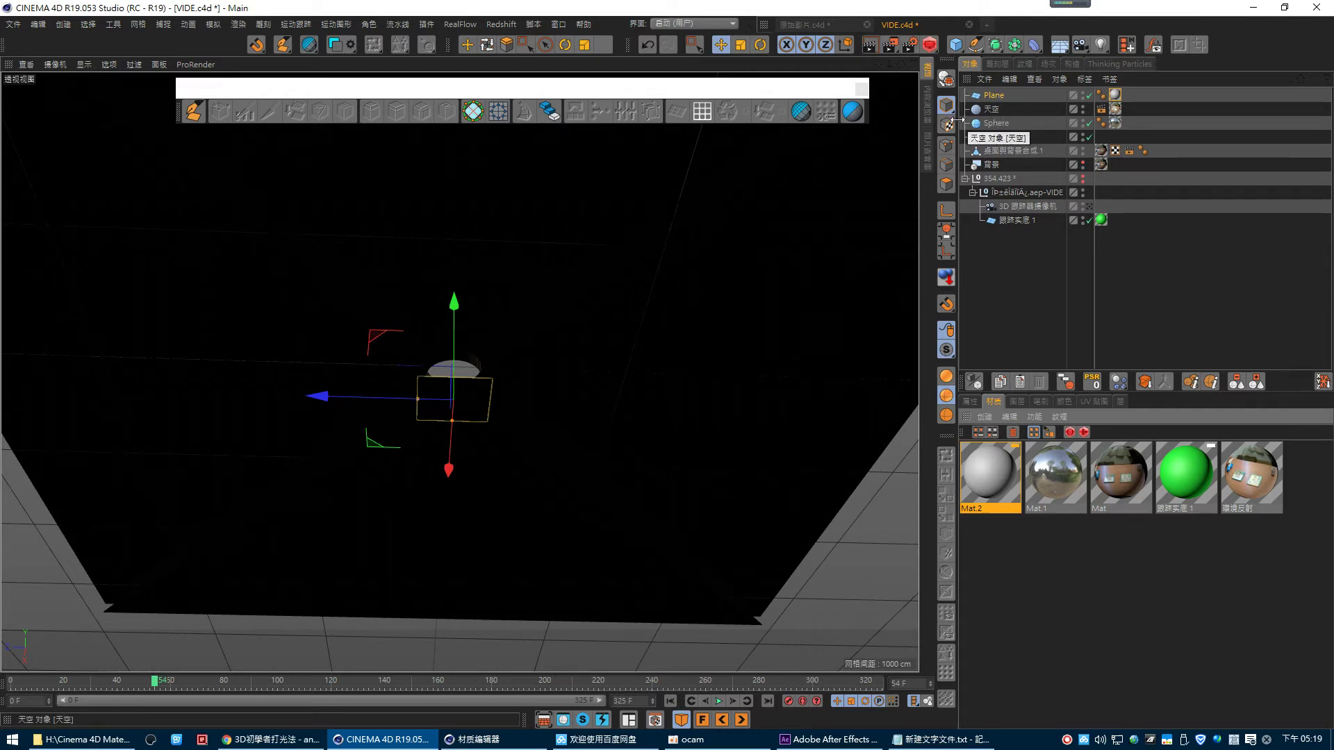
left_click_drag(452, 421, 435, 540)
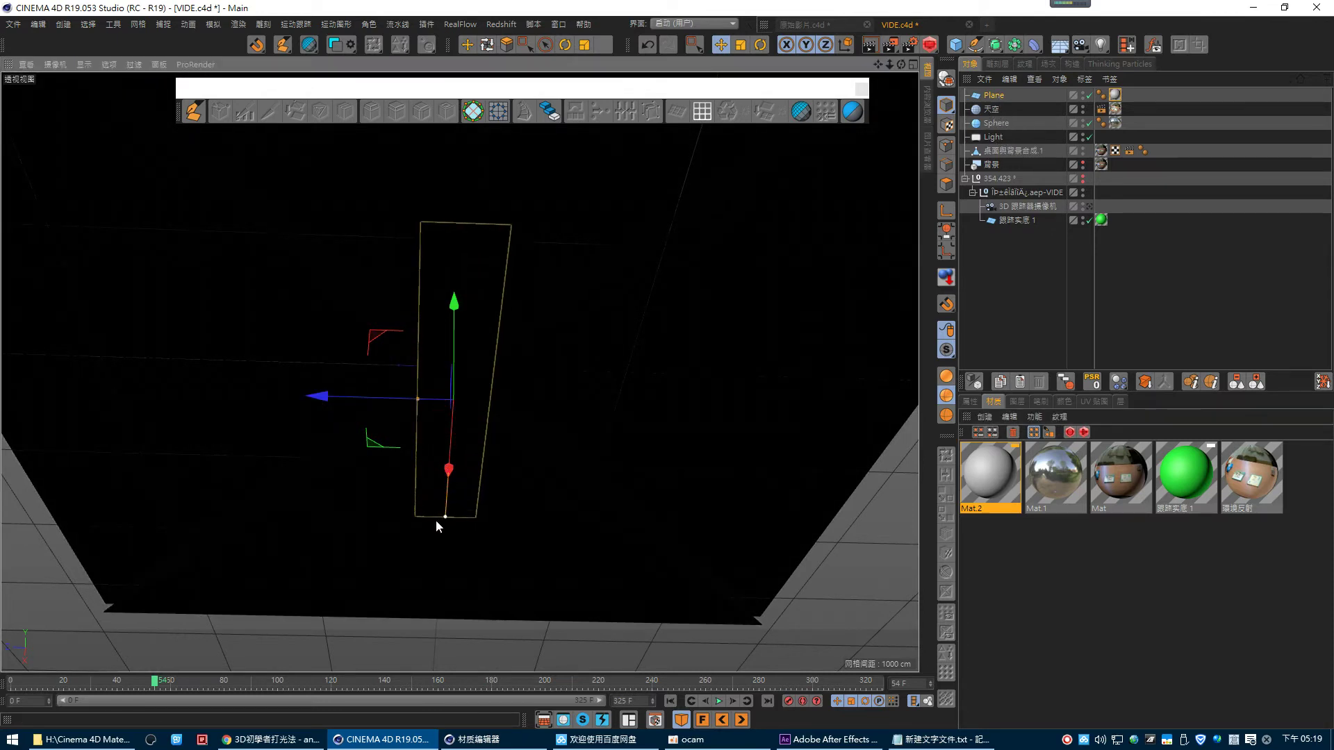
left_click_drag(420, 400, 226, 418)
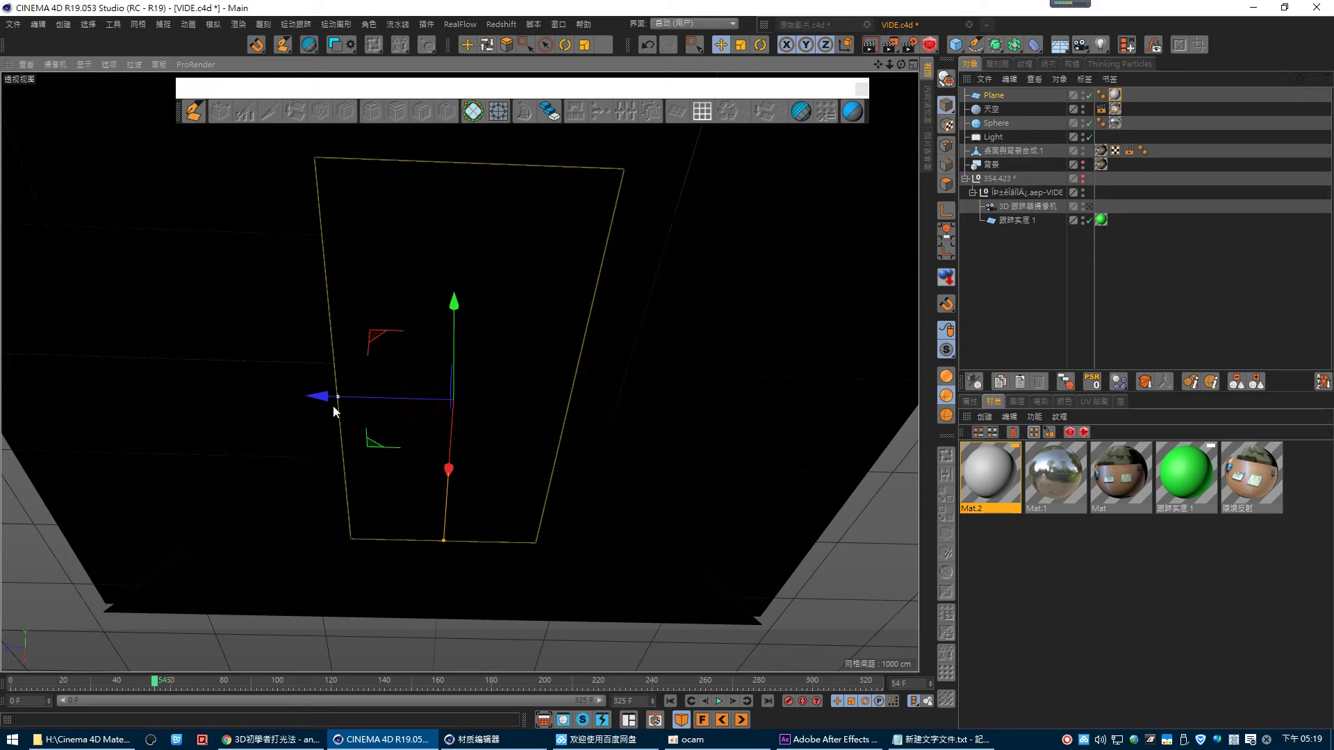
left_click(1088, 206)
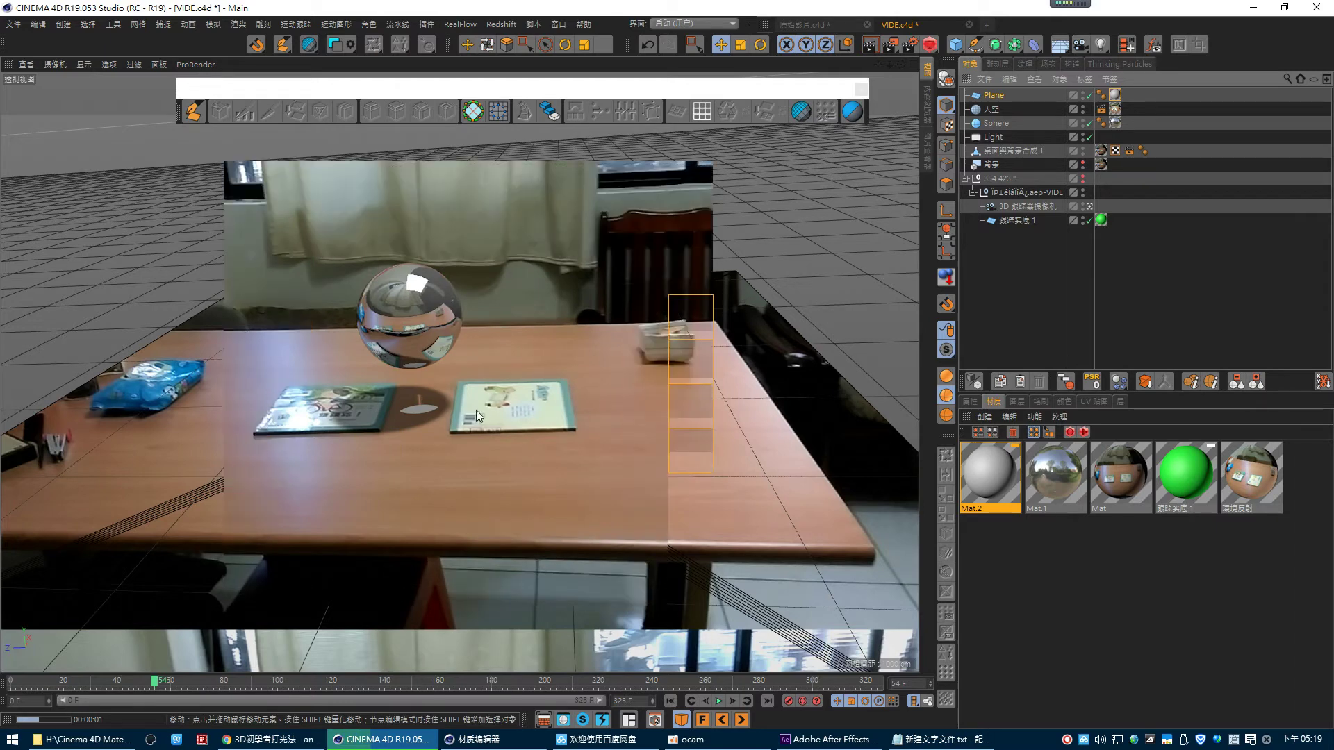
left_click(419, 419)
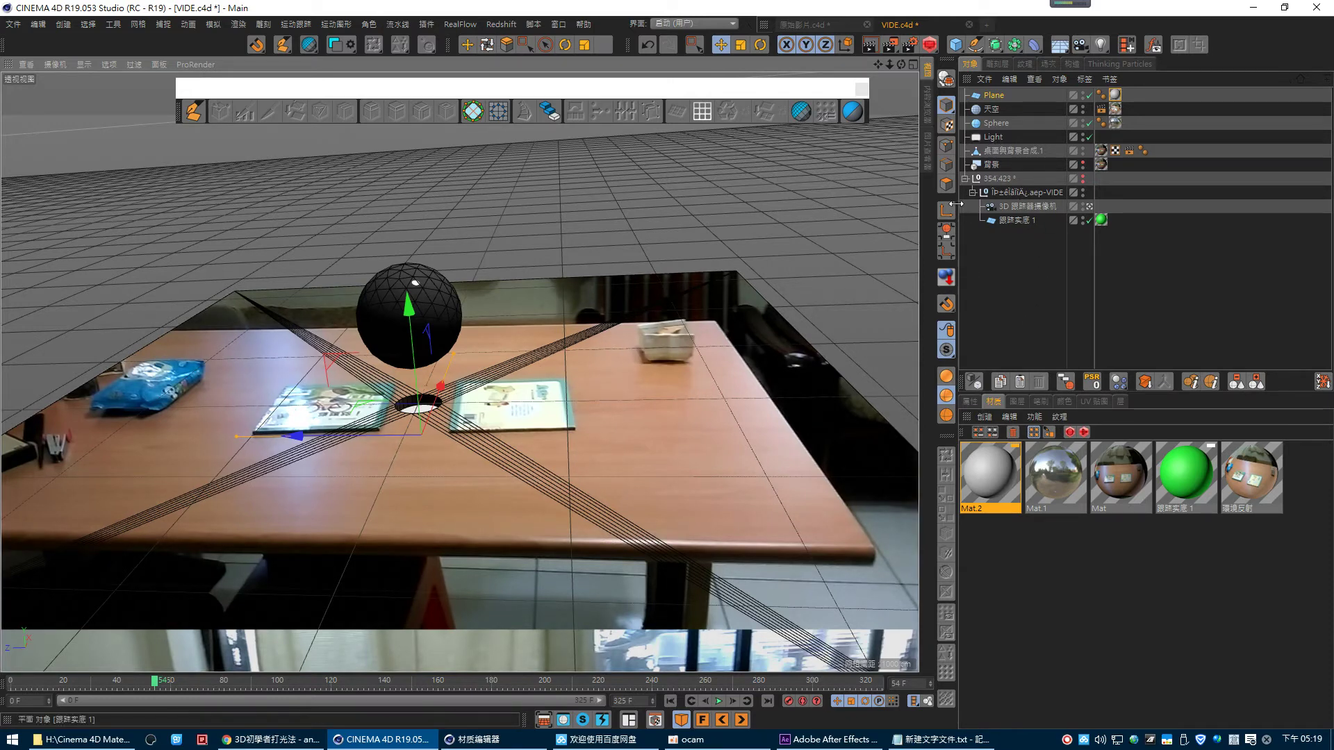
- Loop-select the ring of polygons lining the hole in 桌面與背景合成.1
left_click(1000, 151)
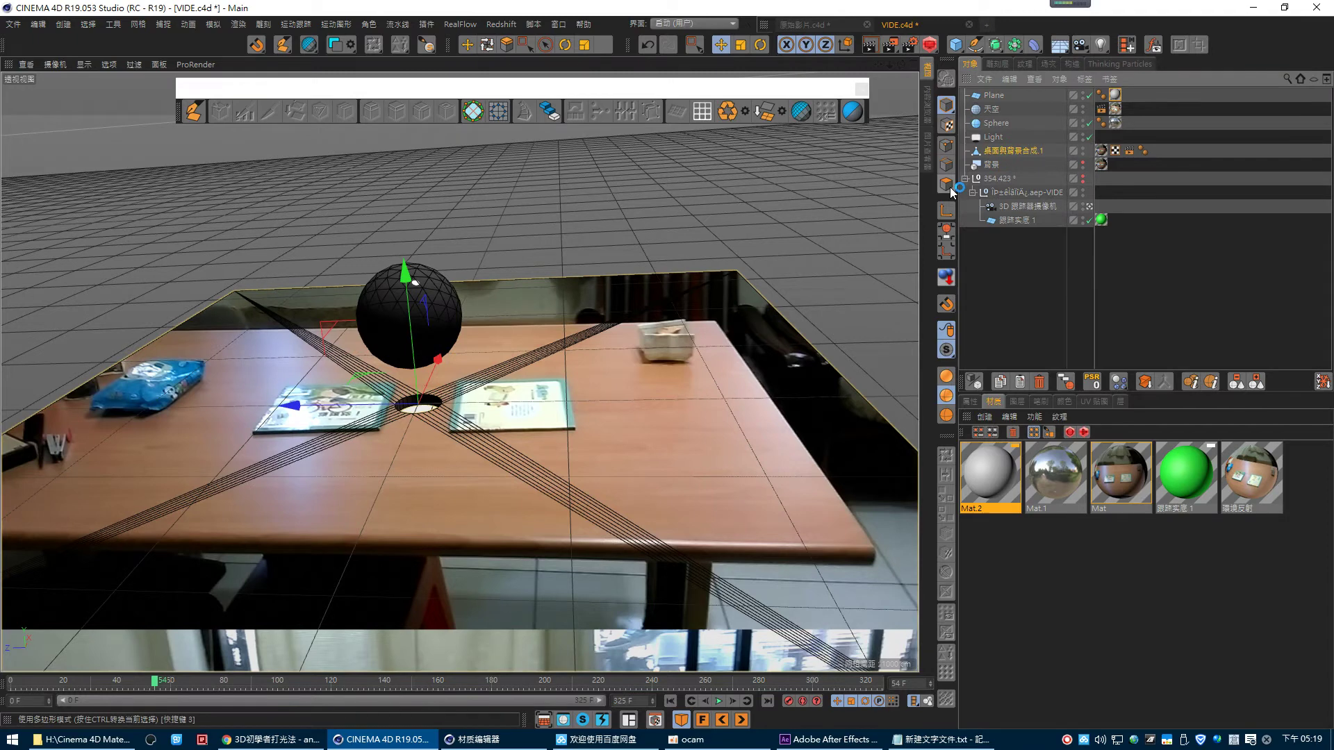
left_click(949, 187)
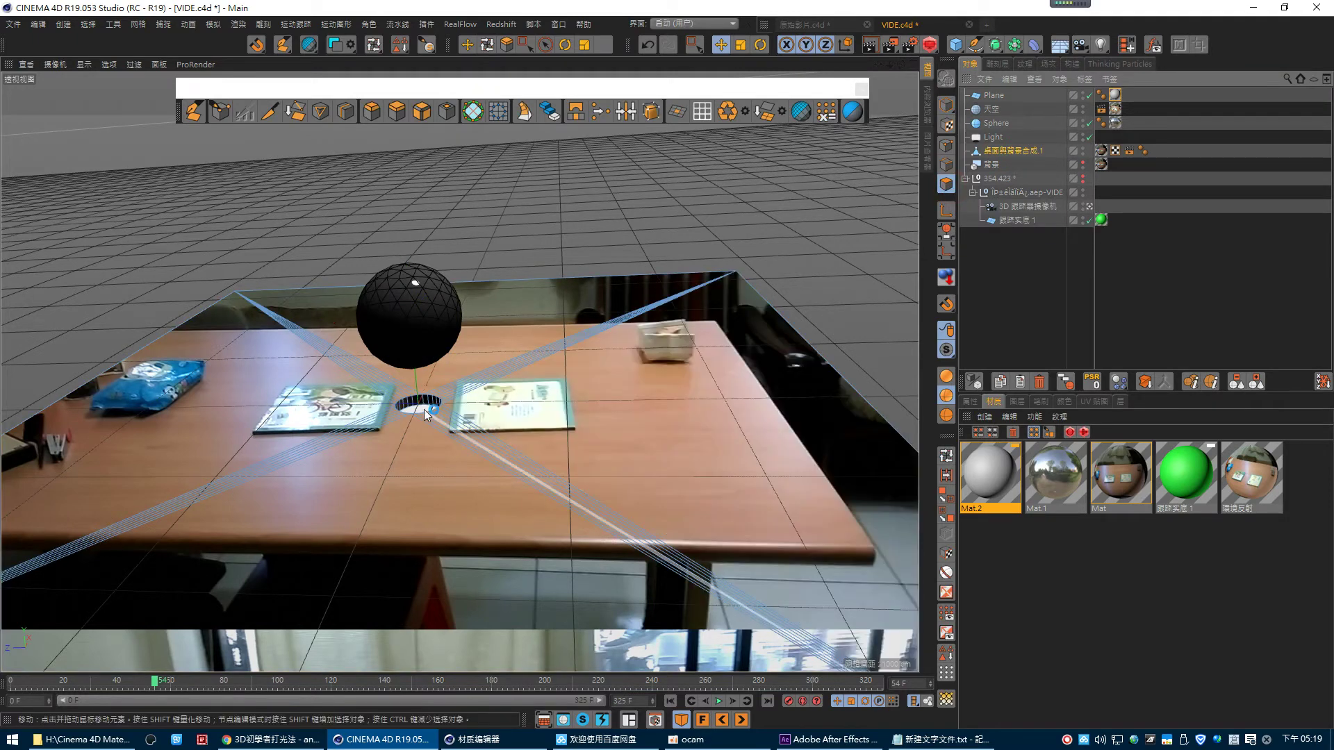
key("u")
key("l")
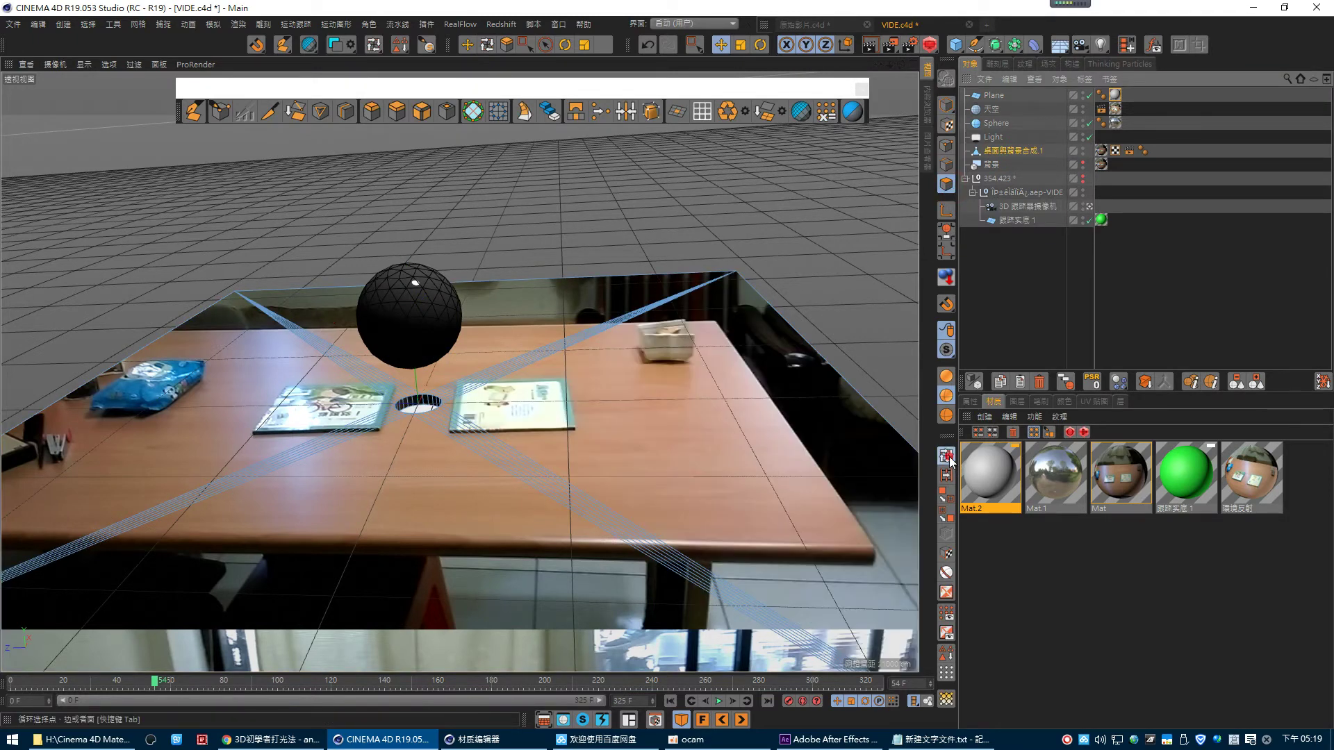
left_click(415, 403)
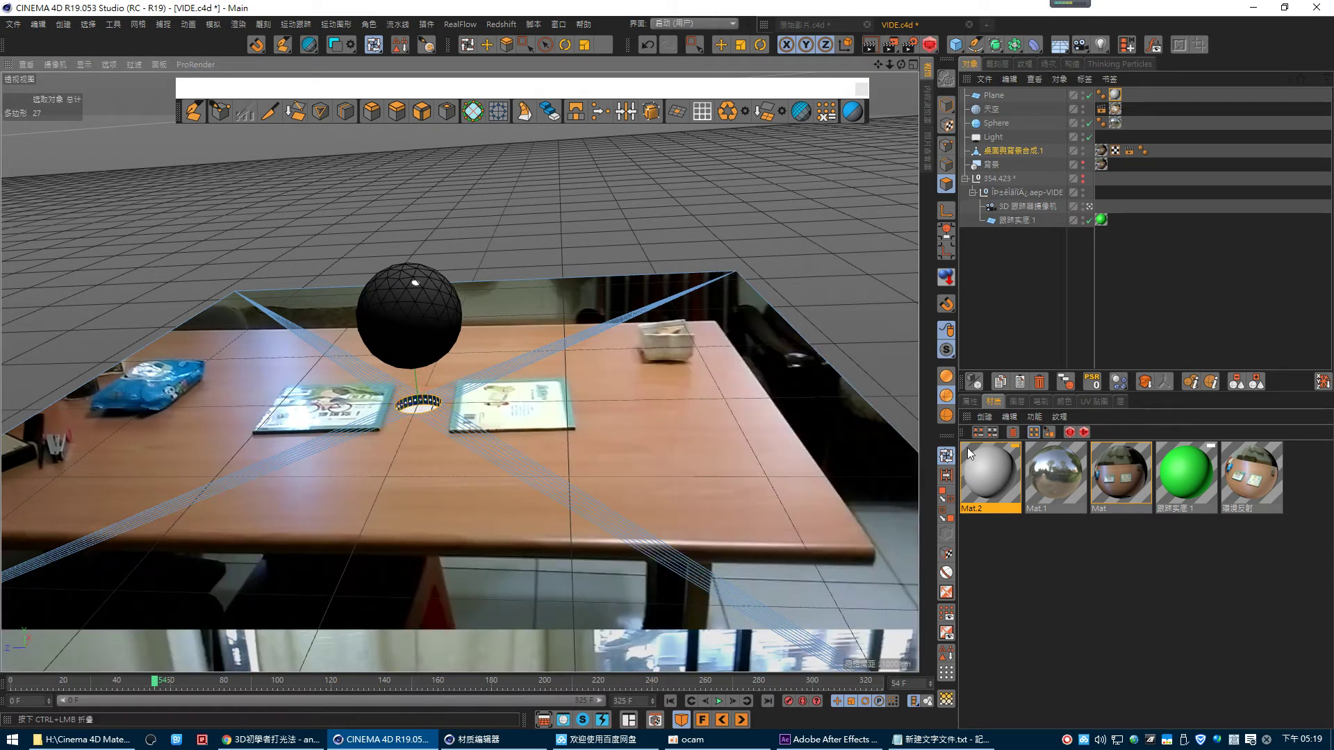
- Apply a new Mat.3 to the ring with reflectance off, hue 35° and saturation 86%
double_click(1011, 528)
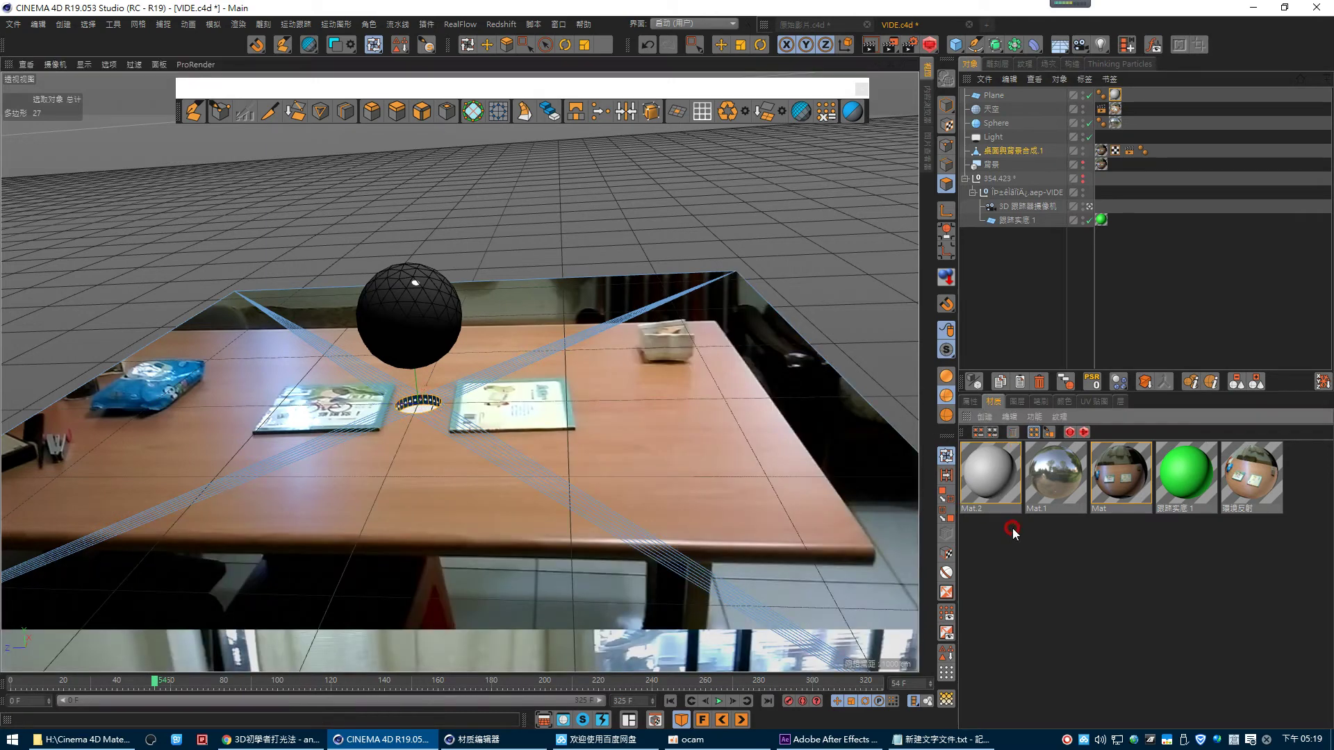
left_click_drag(807, 460, 421, 403)
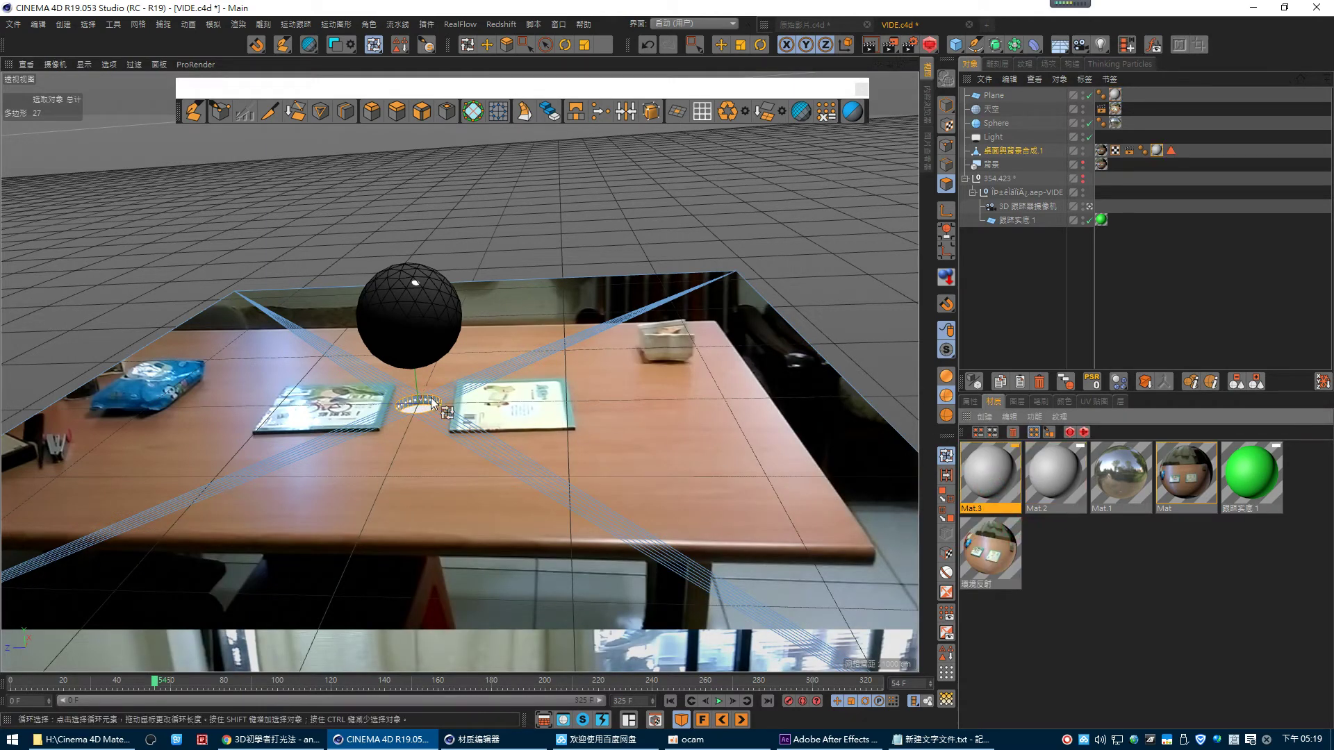
double_click(1156, 153)
left_click(1001, 405)
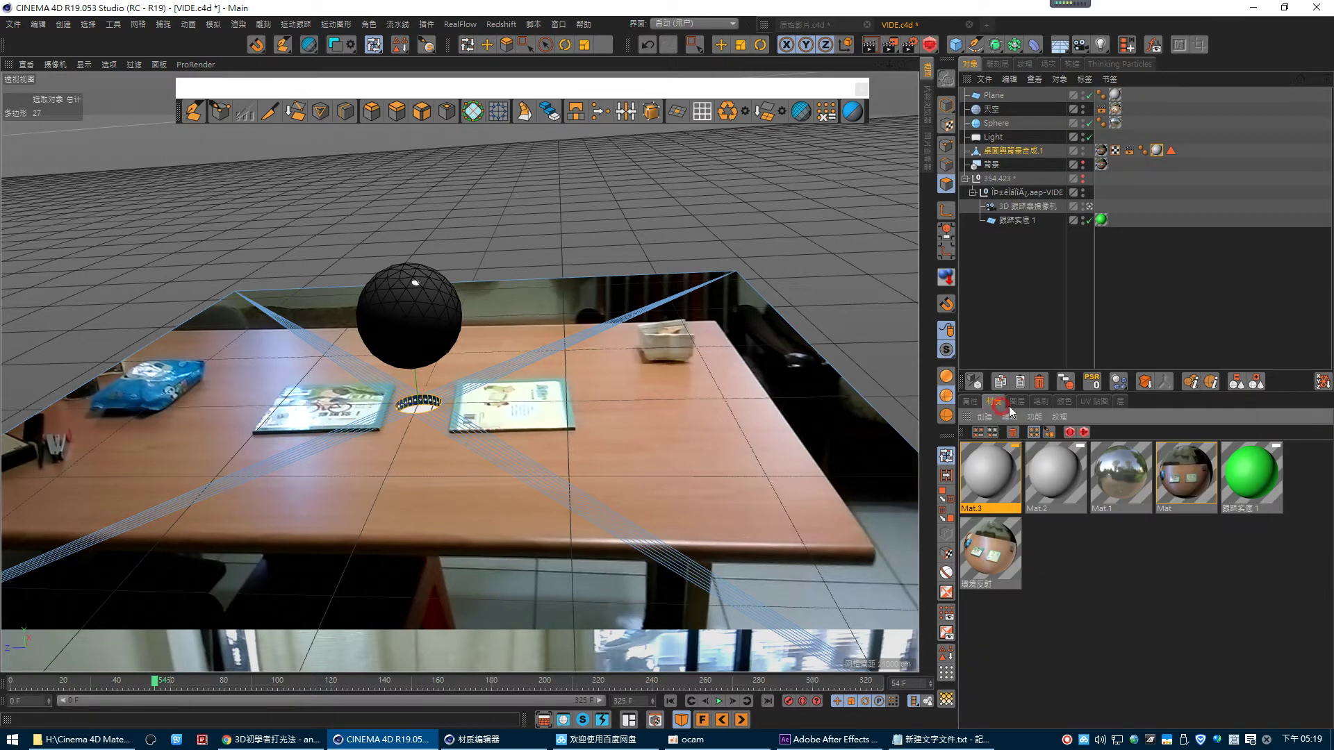
double_click(998, 464)
left_click(536, 543)
left_click_drag(724, 424, 719, 425)
mouse_move(898, 444)
left_mouse_down()
mouse_move(953, 443)
mouse_move(887, 456)
left_mouse_up()
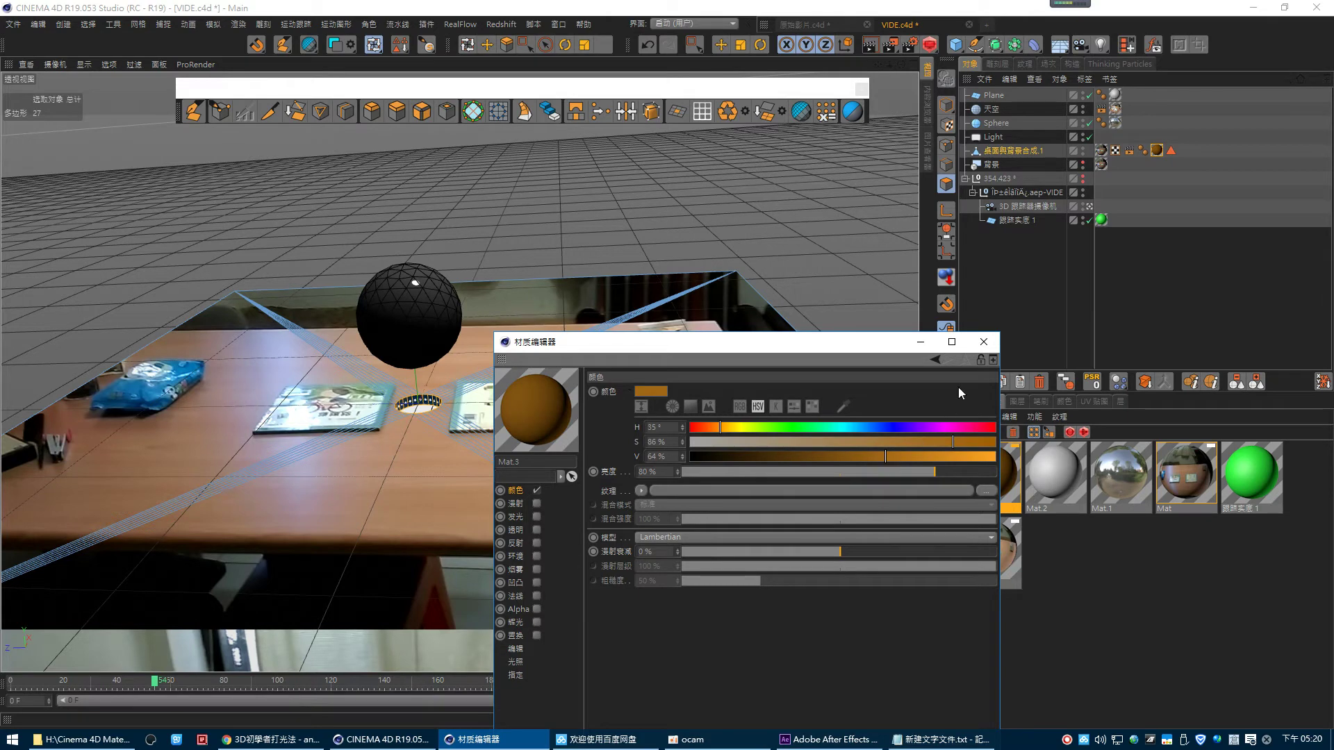
left_click(984, 342)
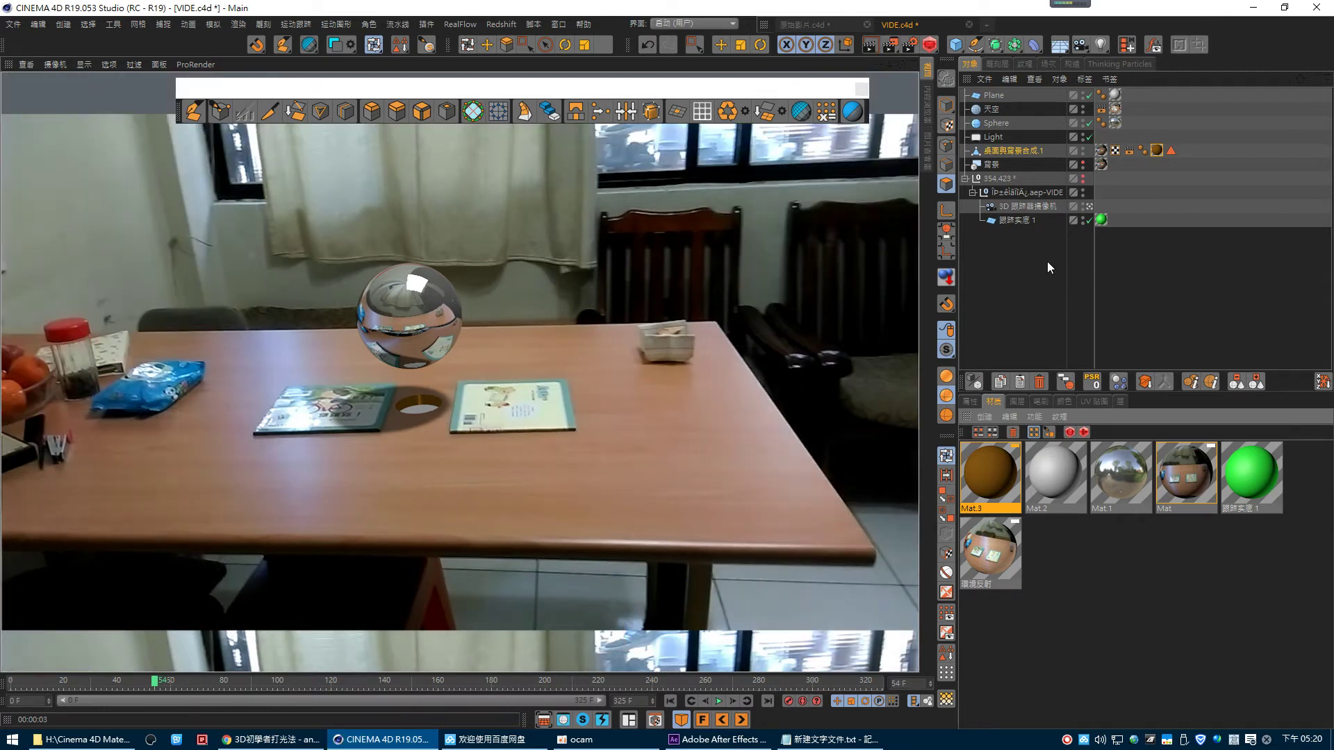
- Inspect the table object's footage material Mat
left_click(1102, 152)
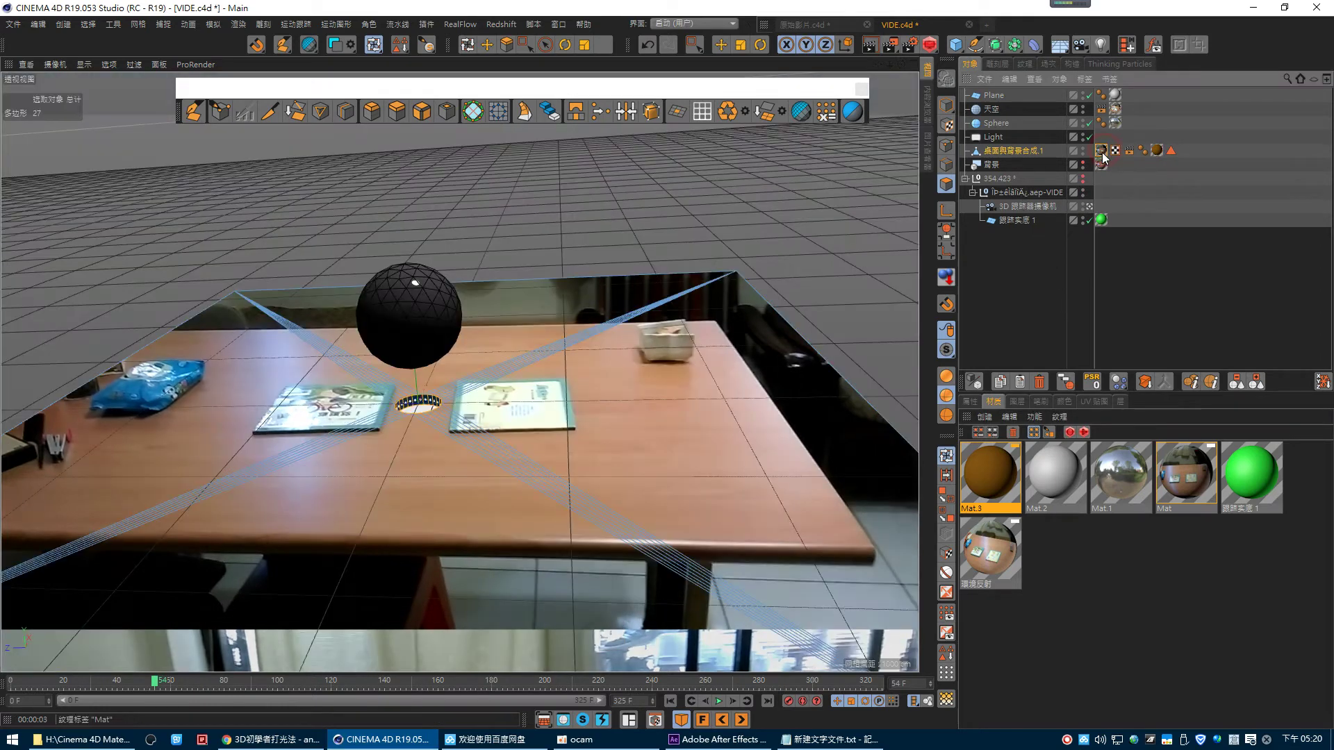
double_click(1197, 484)
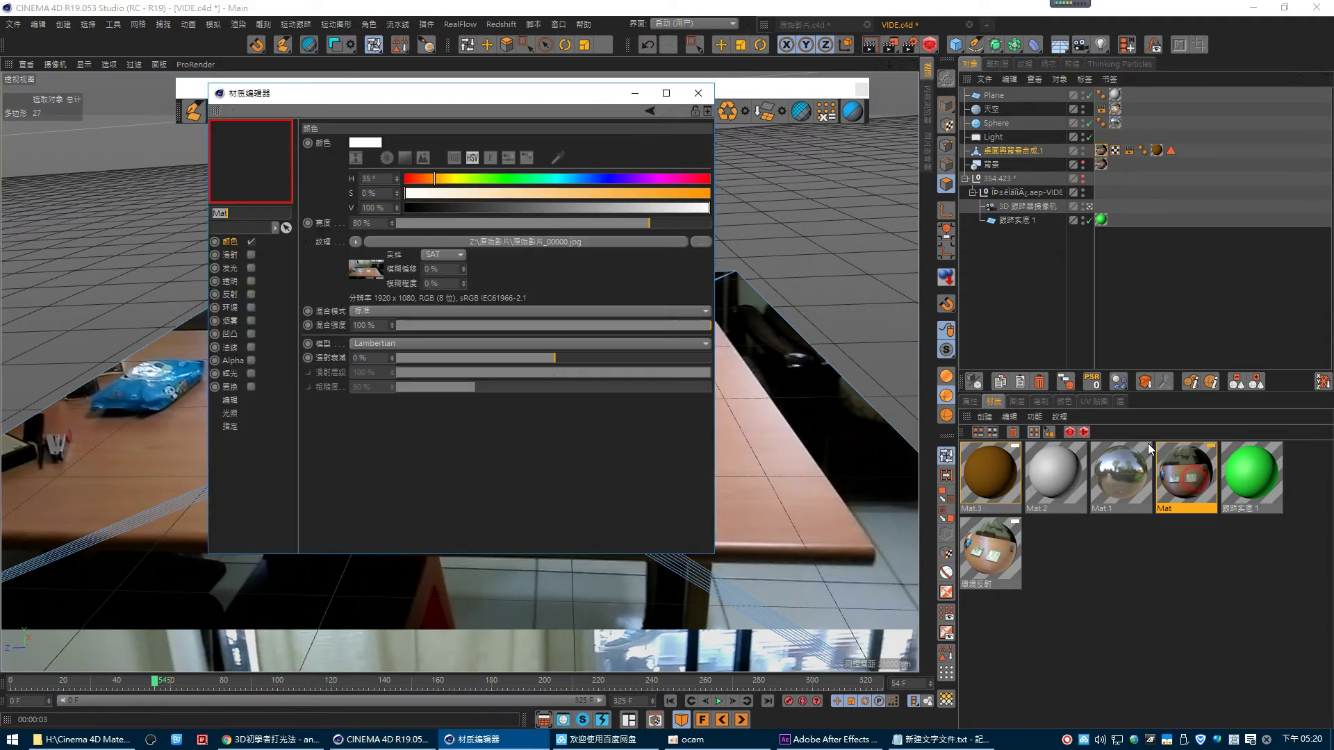
left_click(699, 93)
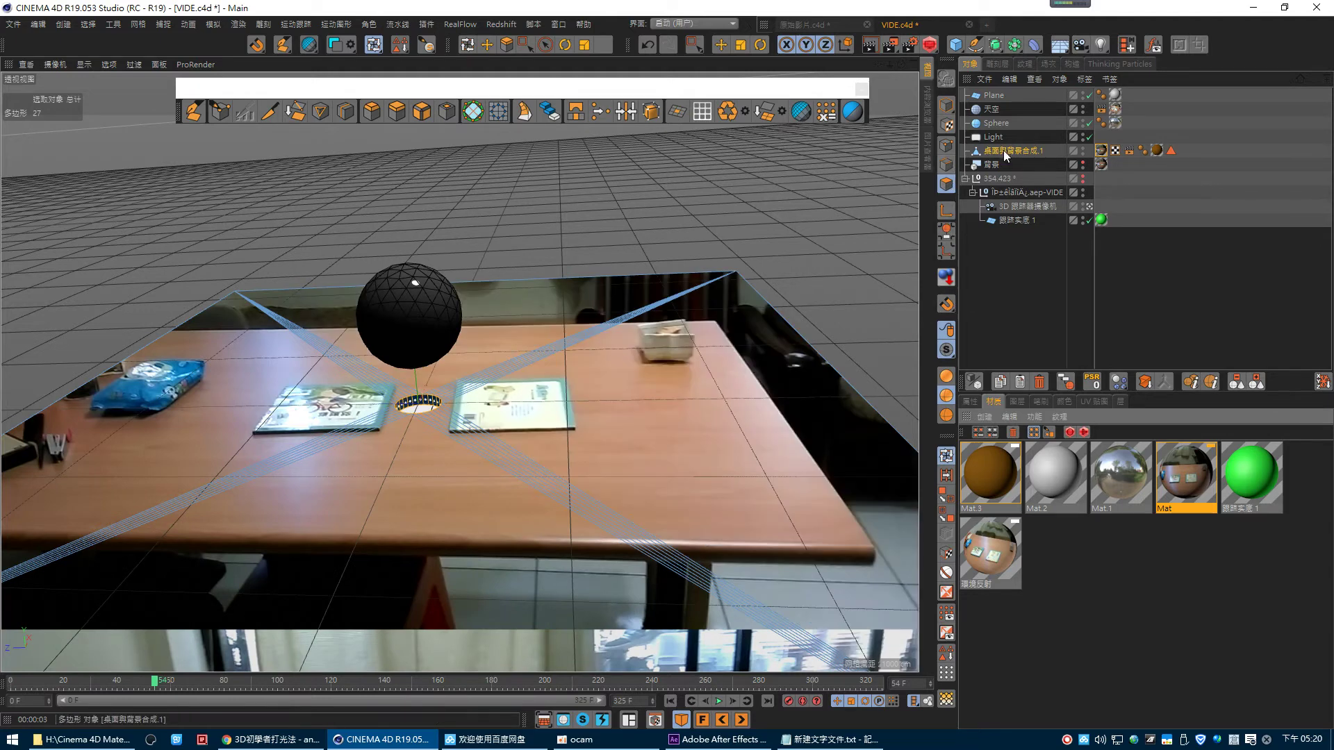
- Switch to edge loop selection, adjust its boundary-edge options, and zoom toward the hole
key("2")
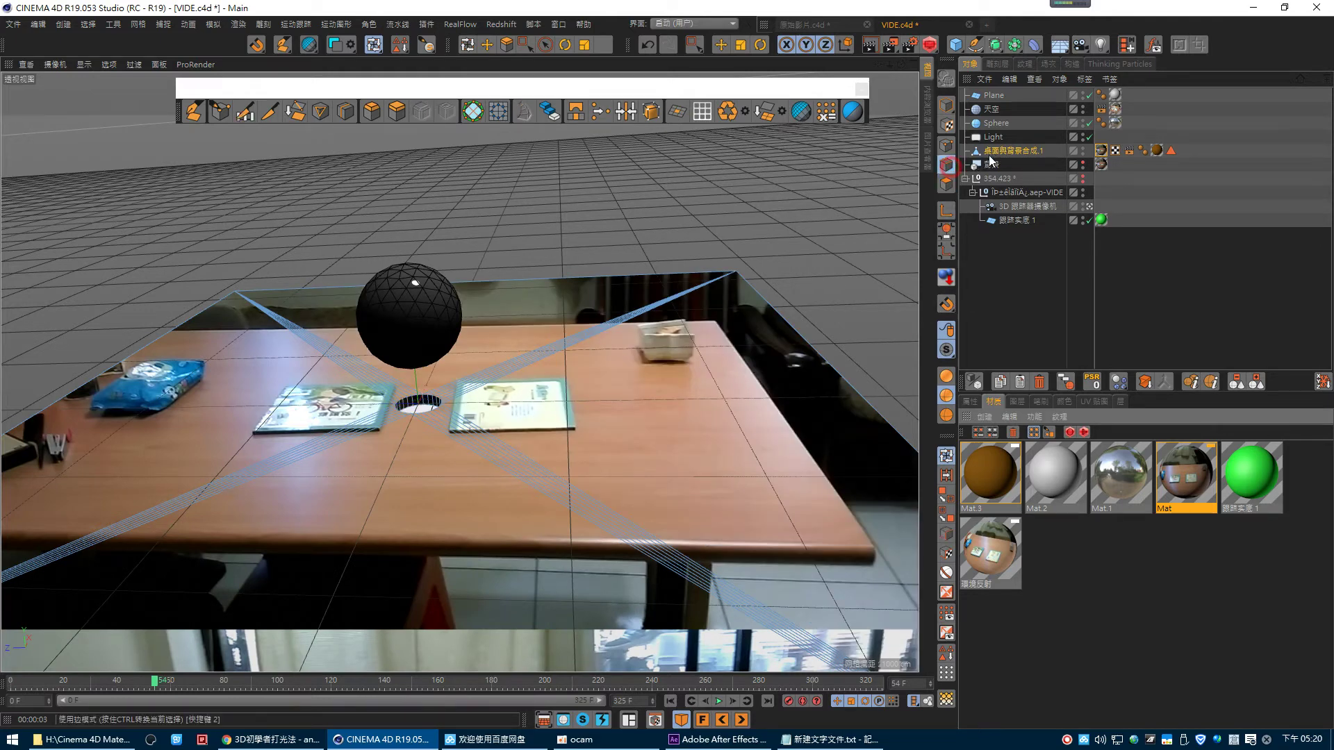
key("u")
key("l")
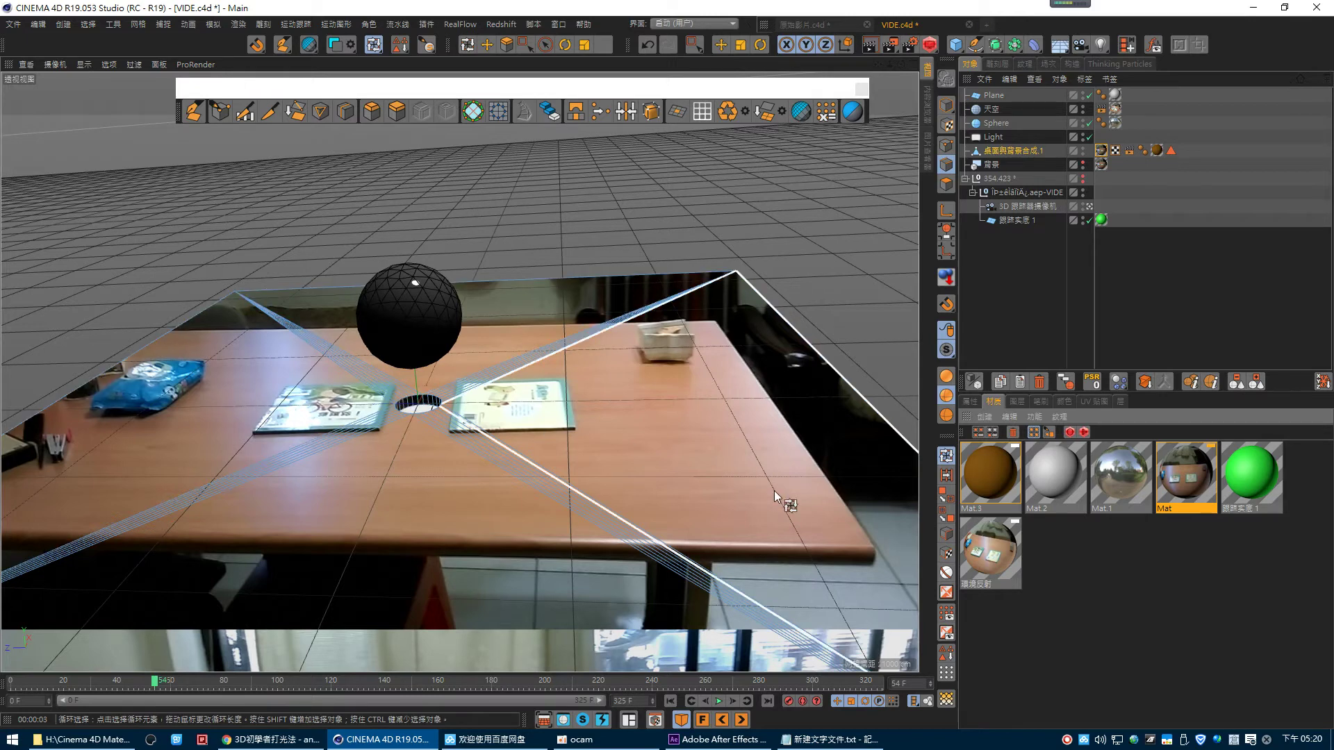
left_click(970, 401)
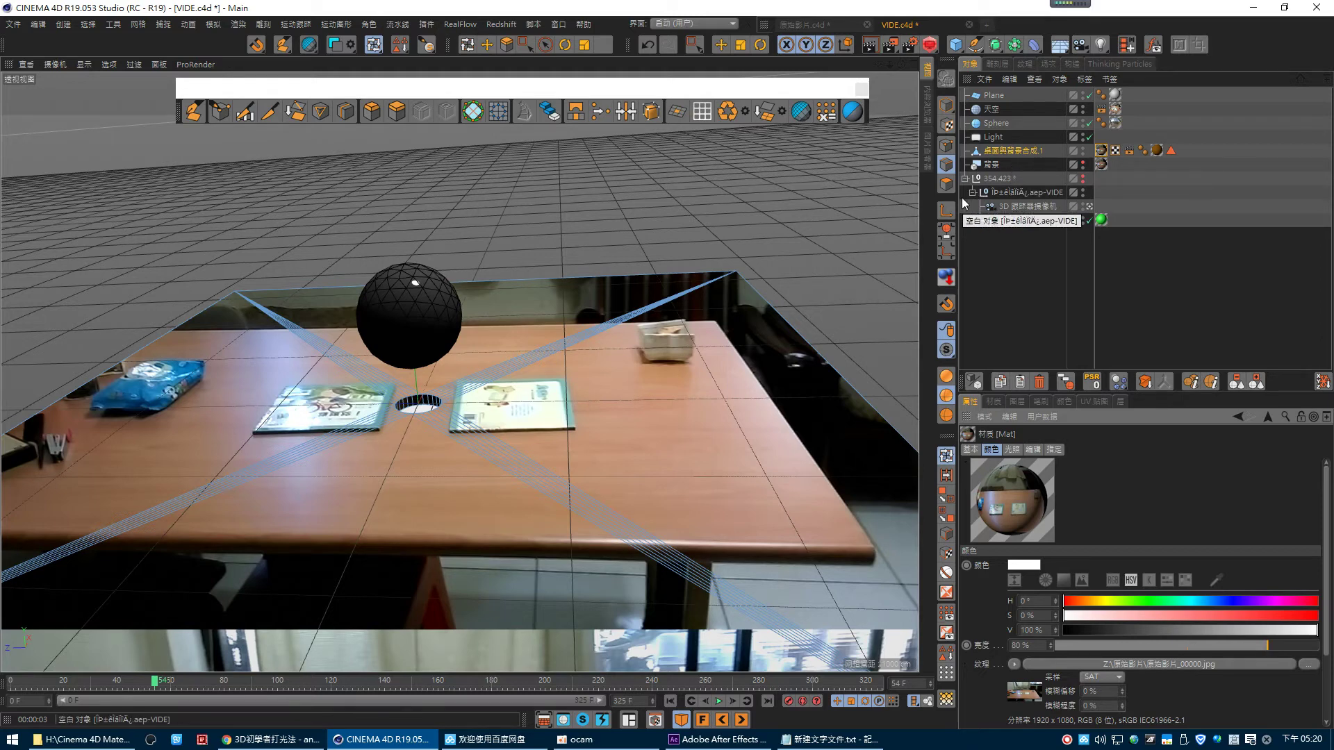
left_click(945, 453)
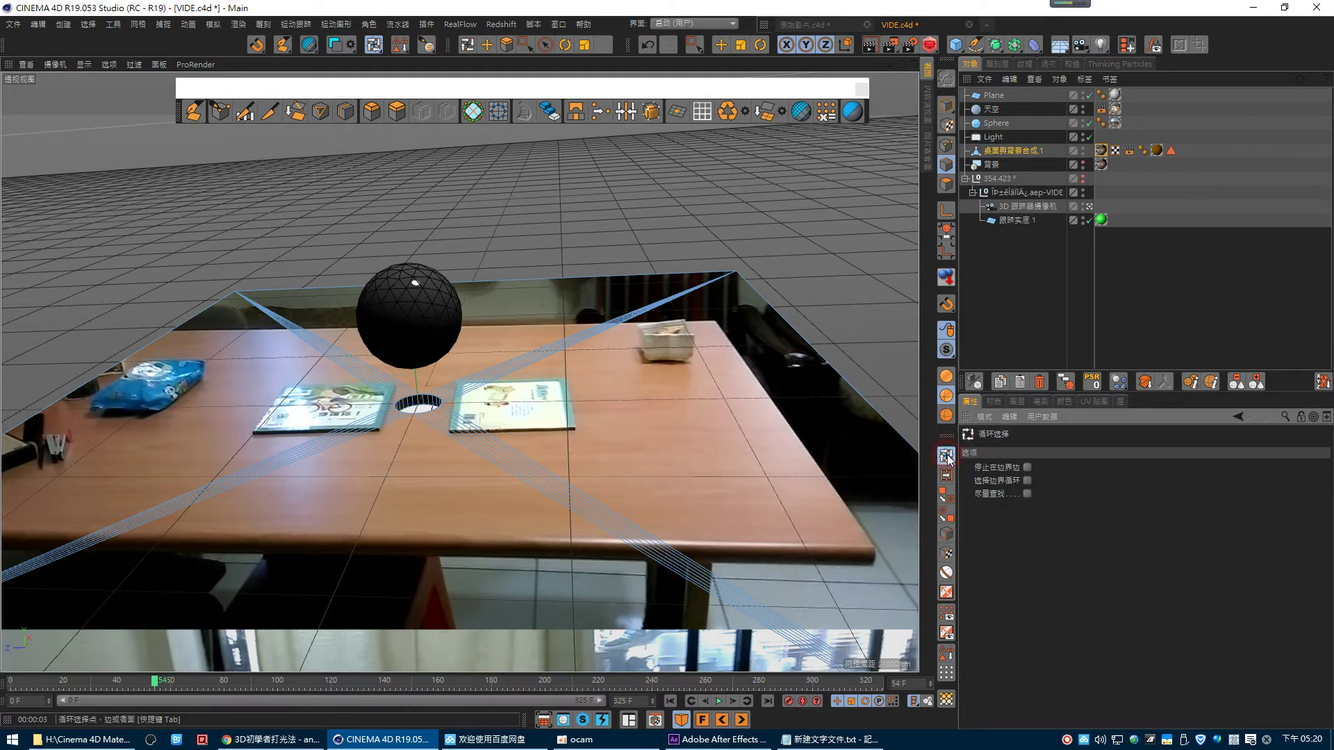
left_click(1027, 467)
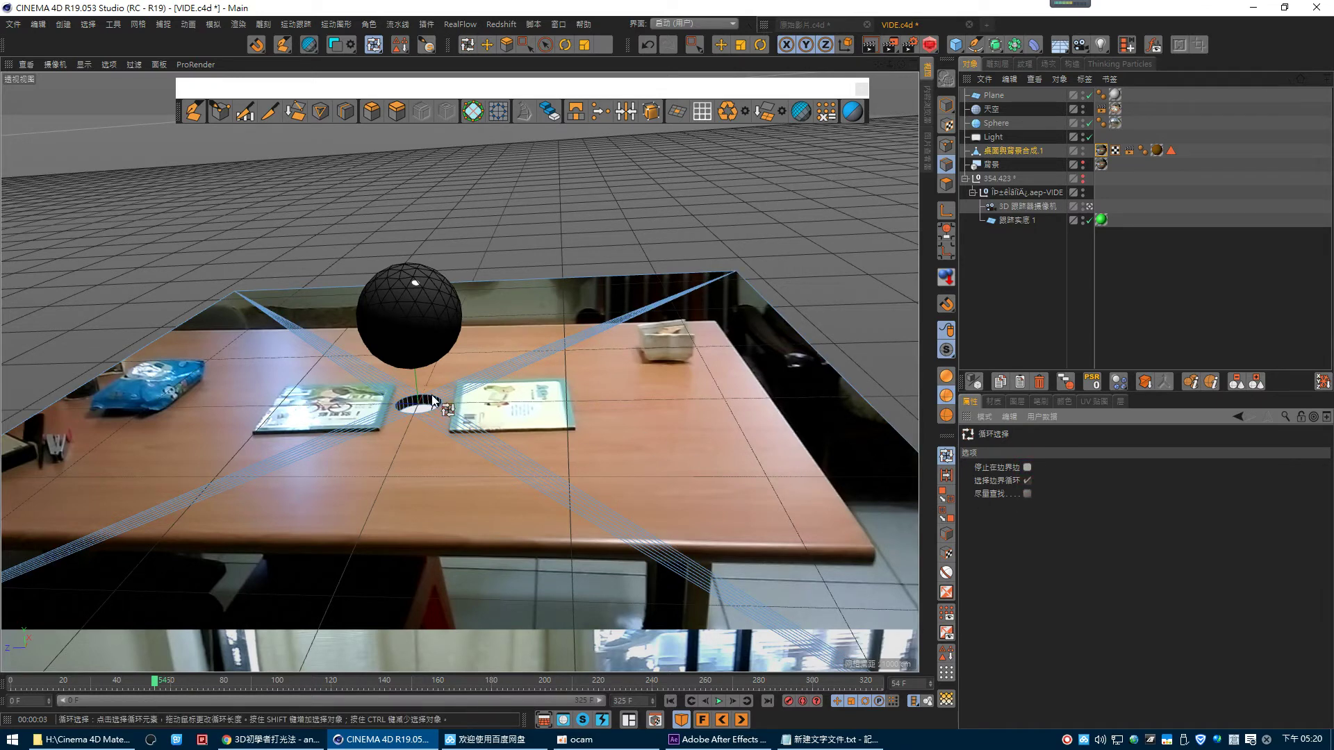
right_click_drag(445, 425, 603, 407, "alt")
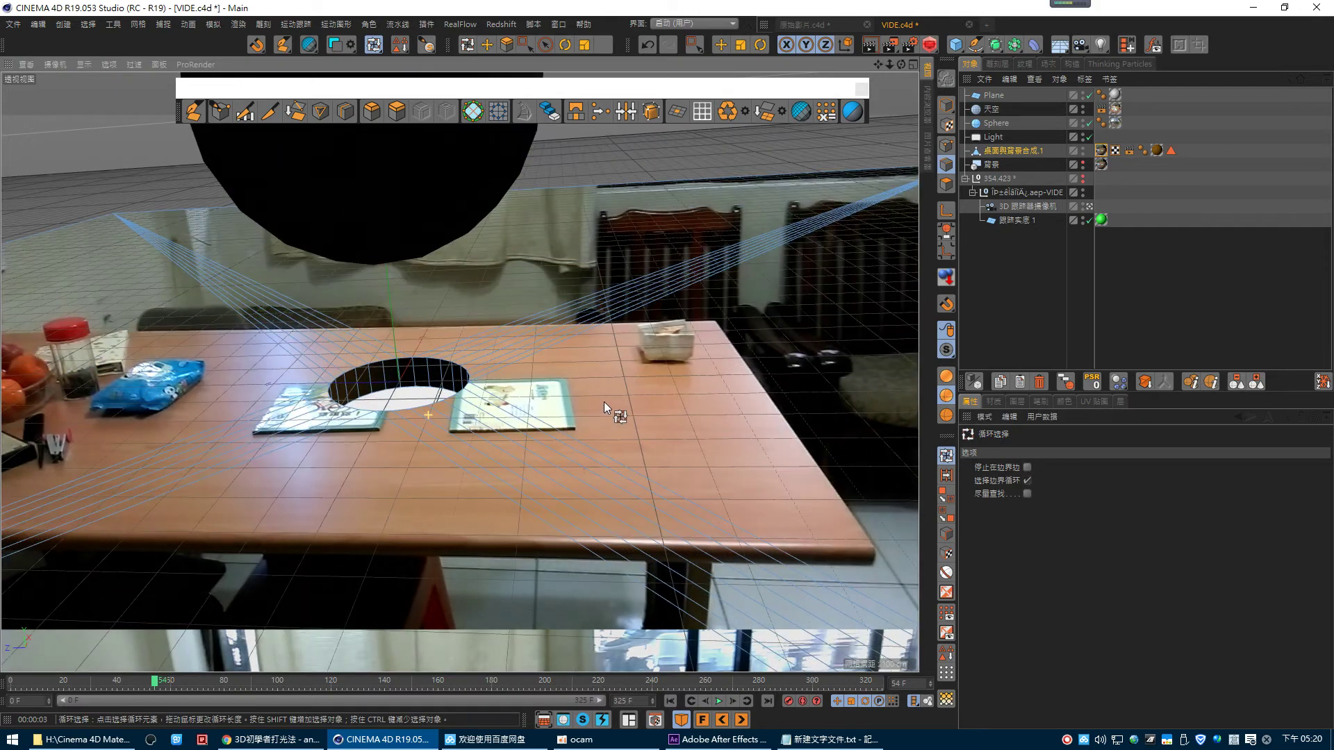
right_click_drag(471, 348, 501, 361, "alt")
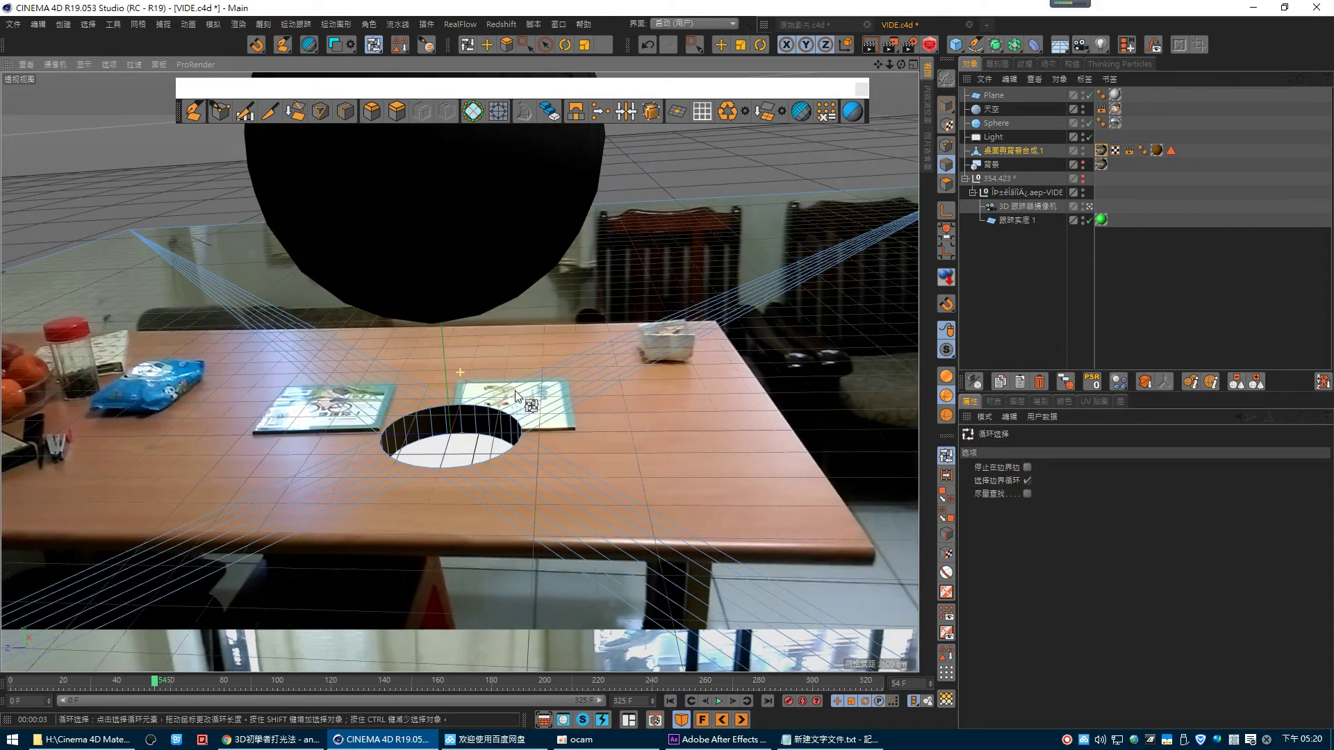
left_click(1027, 467)
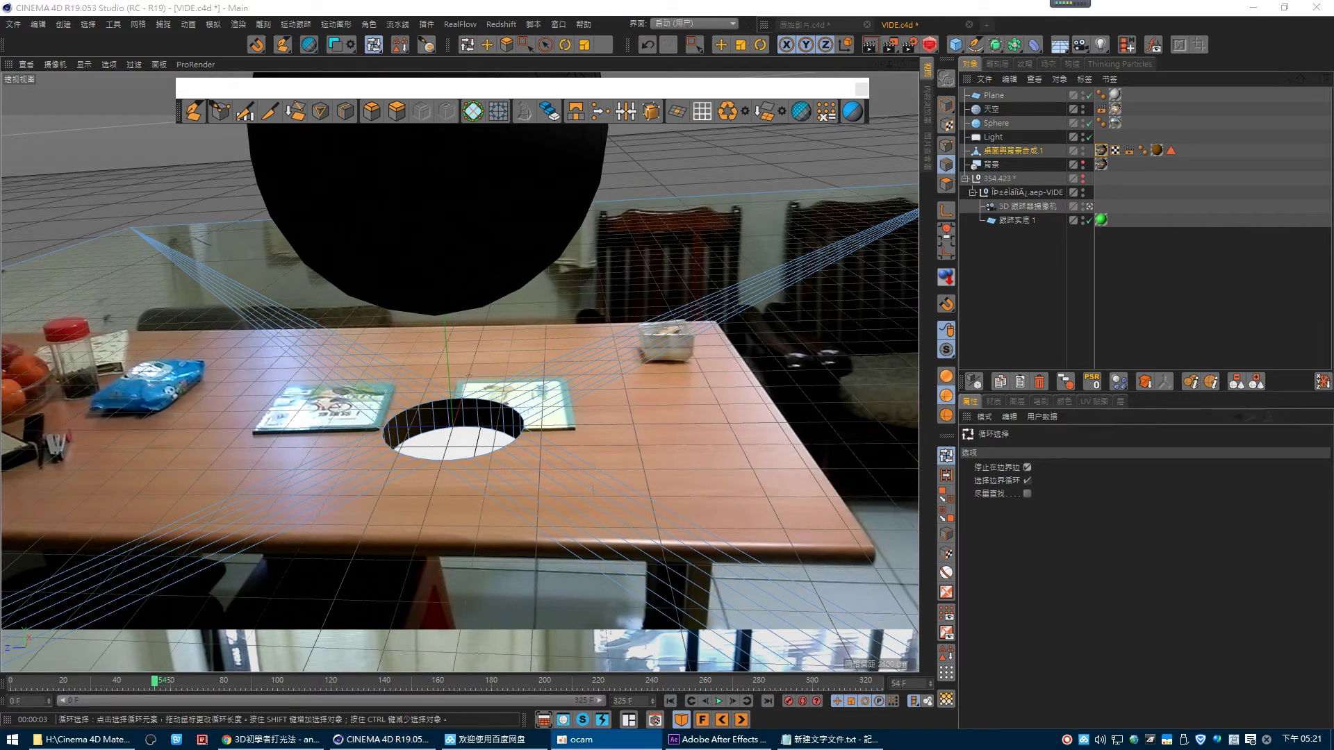
left_click(1028, 467)
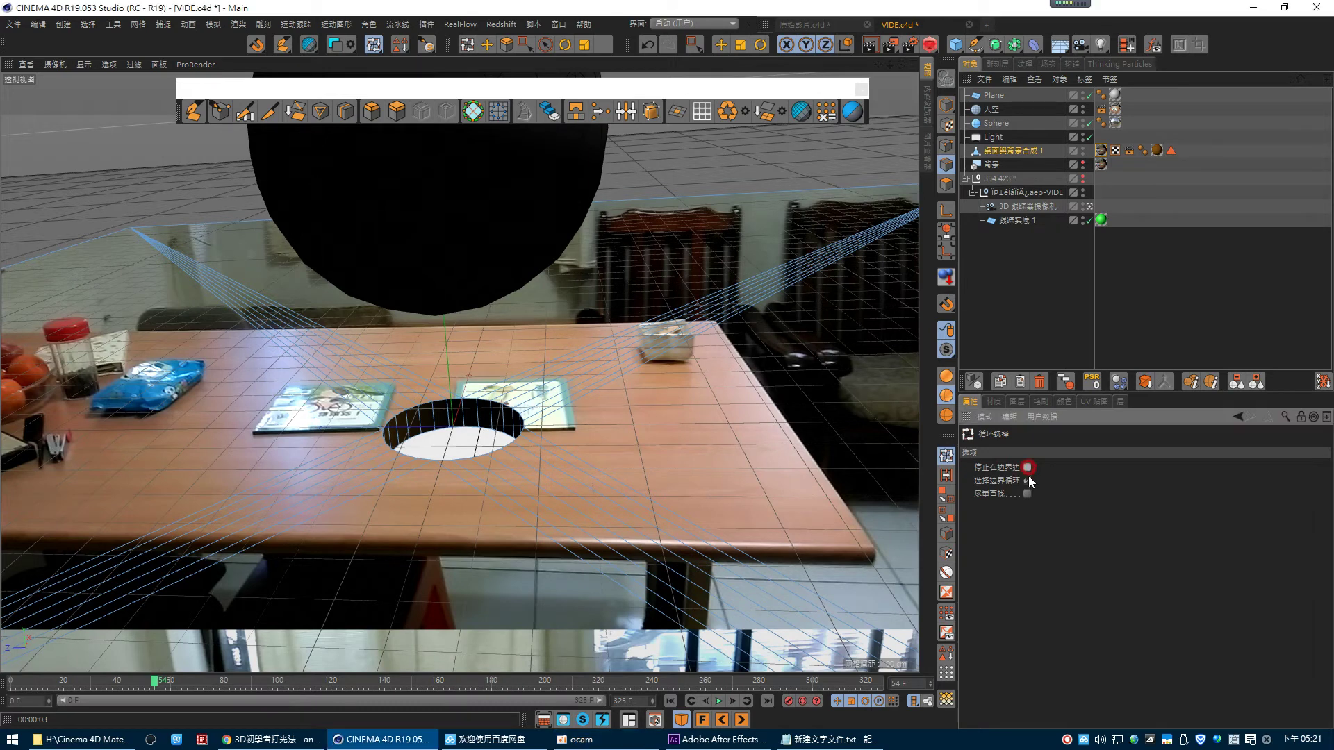
- Select the hole's rim edge loop plus the wall's bottom loop, then restore the camera view
left_click(465, 460)
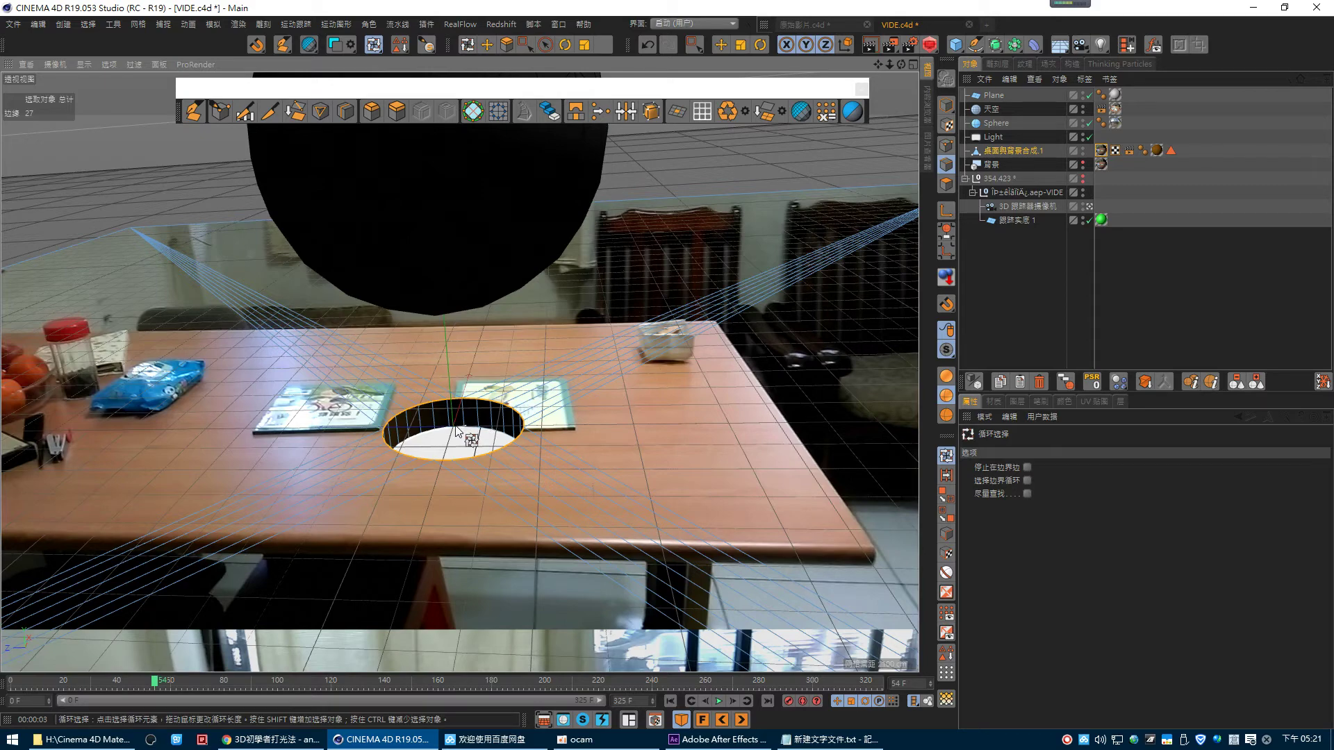
left_click_drag(456, 431, 473, 348, "alt")
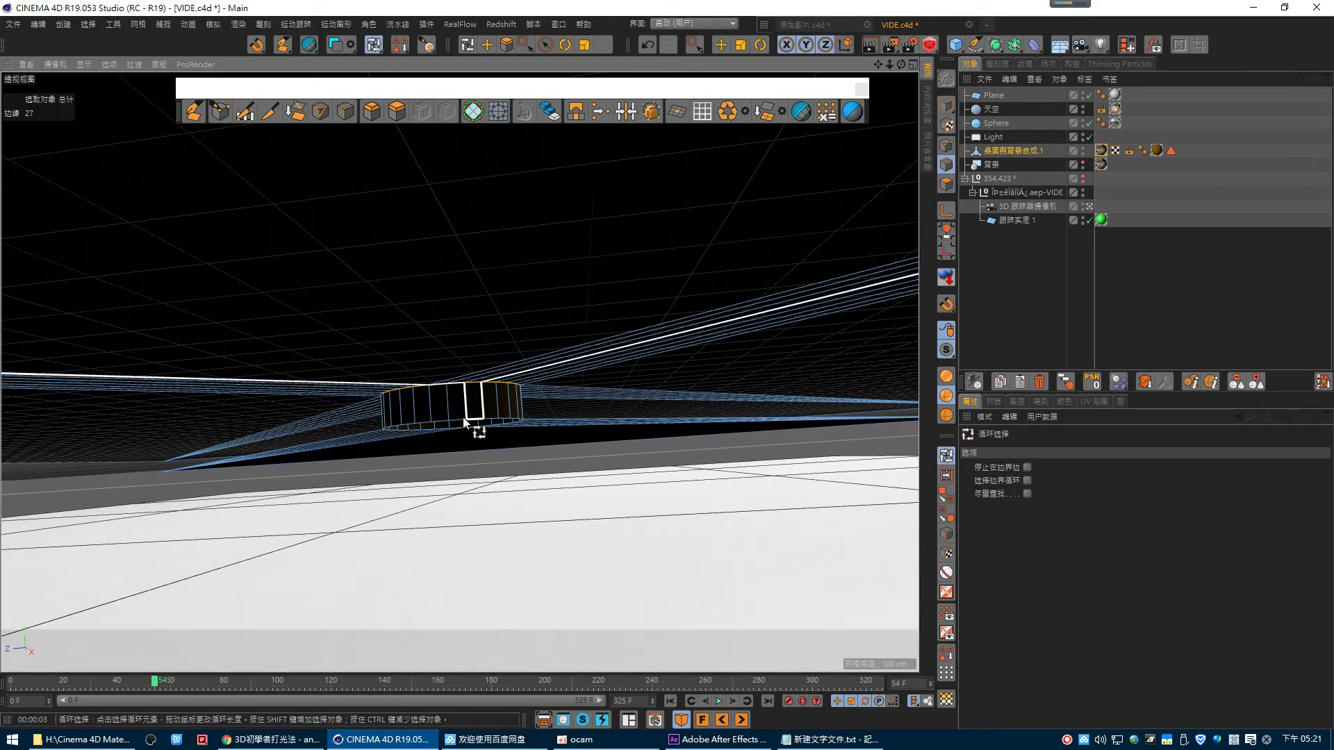
left_click(480, 421, "shift")
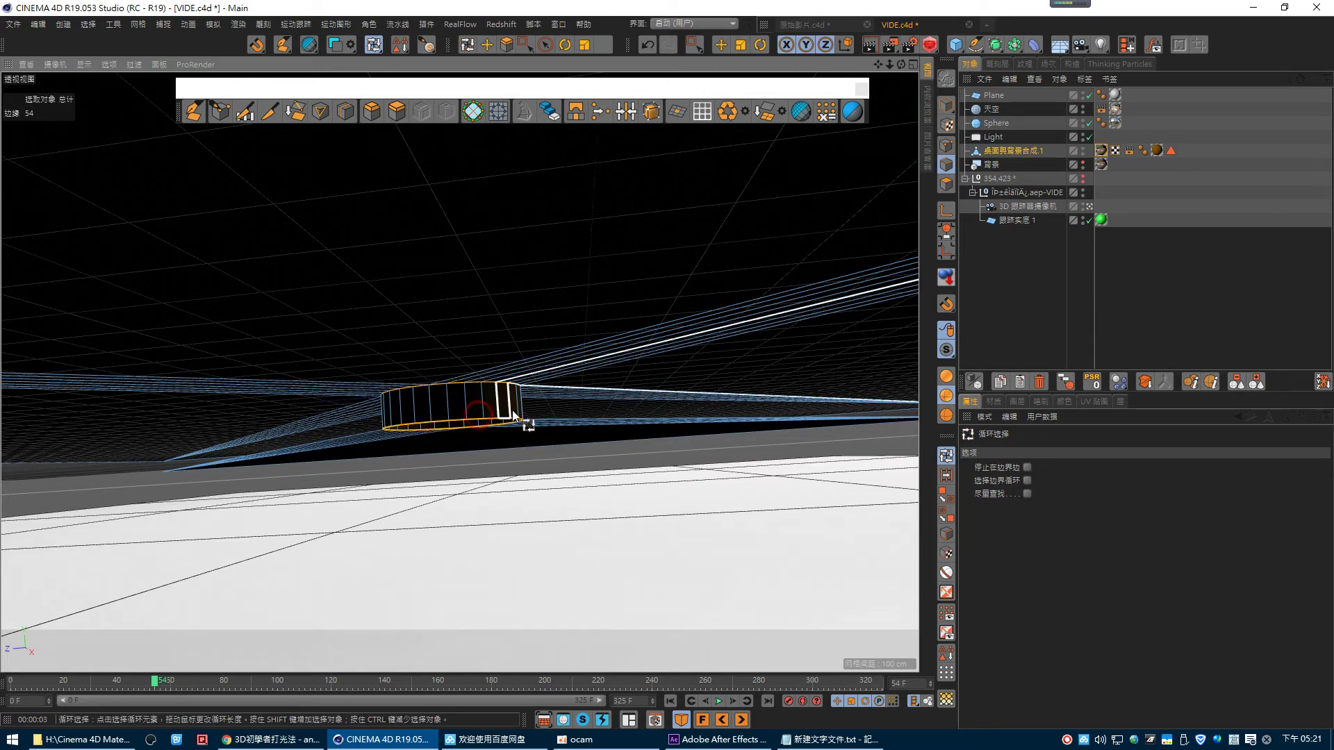
left_click_drag(518, 411, 516, 386, "alt")
key("ctrl+shift+z")
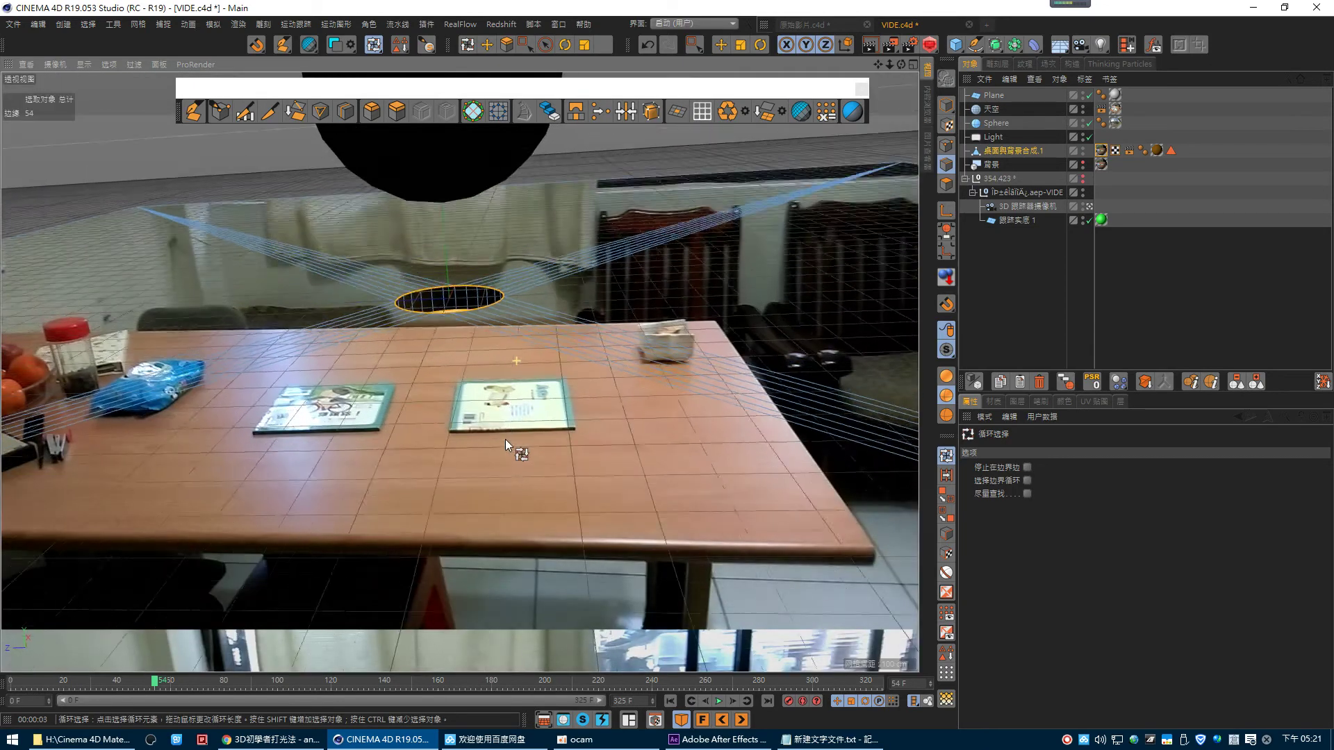
key("ctrl+shift+z")
key("ctrl+shift+z")
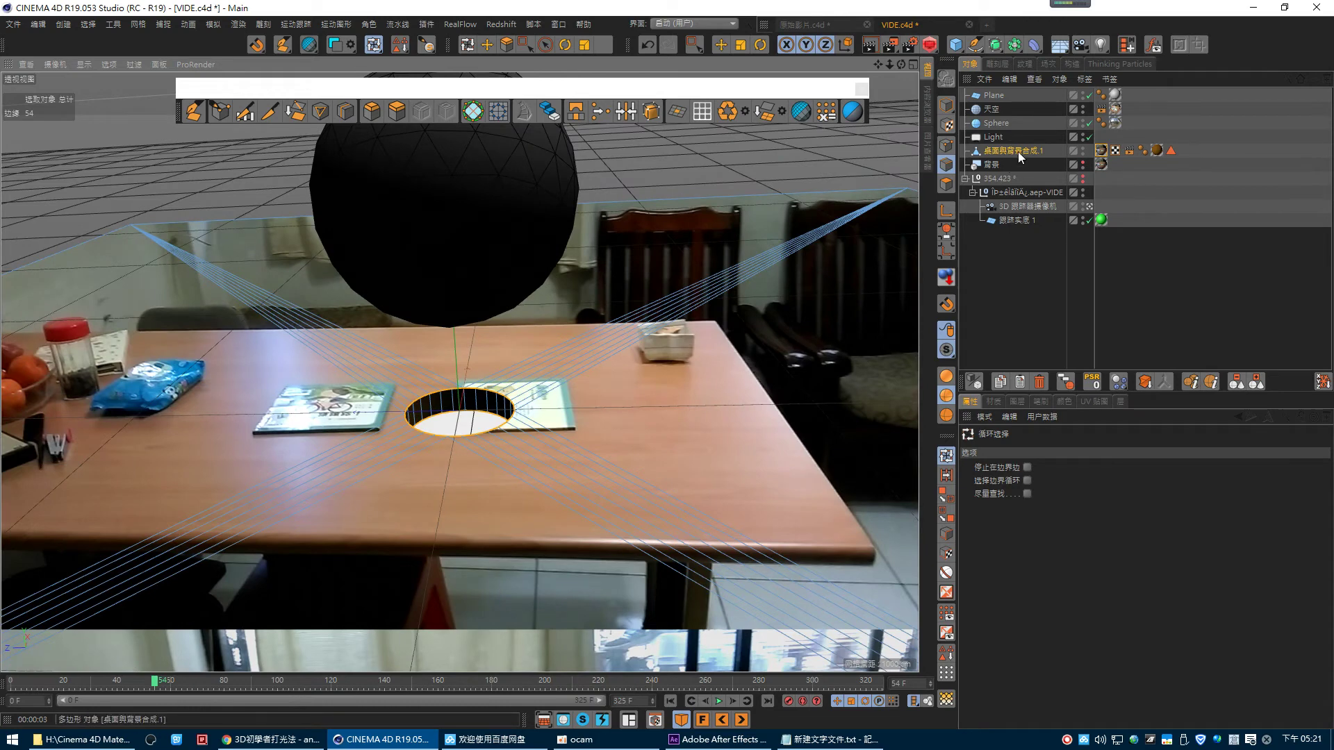
- Add a Pose Morph tag with Points enabled to the table and shrink the hole to about half
right_click(1017, 152)
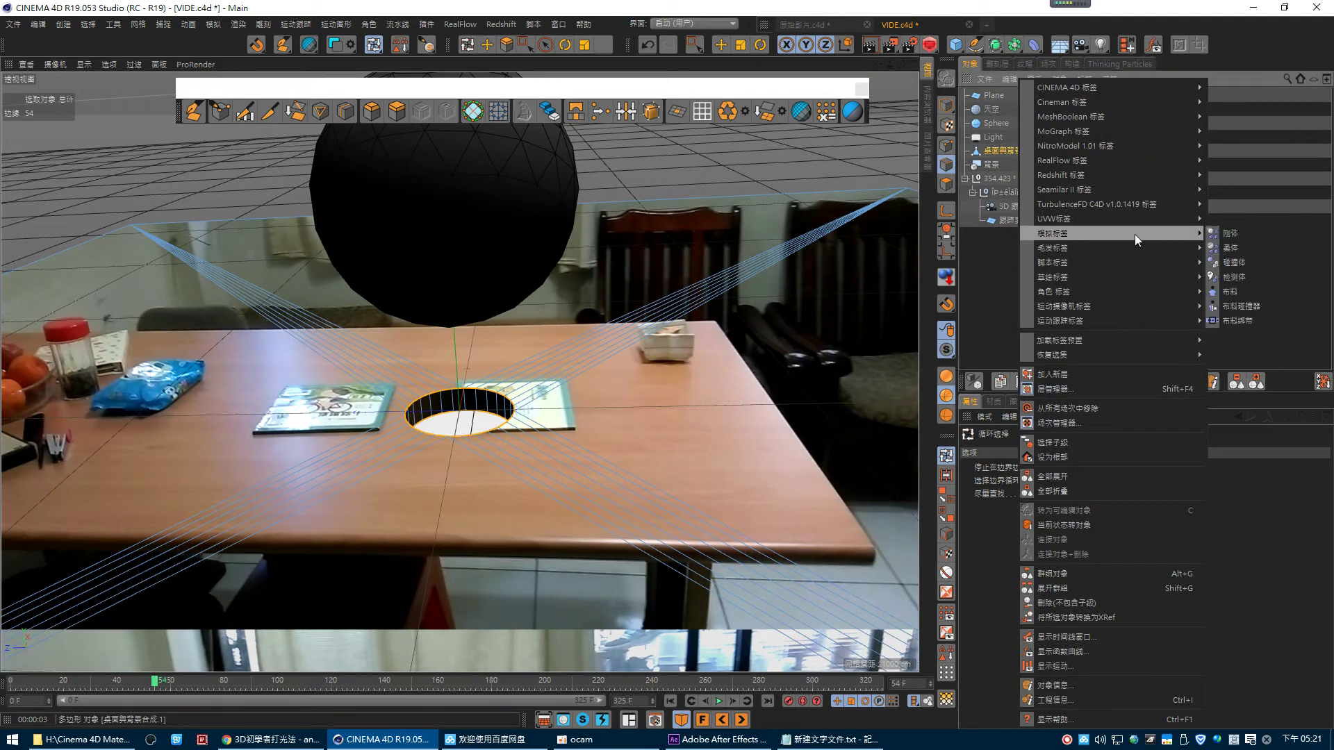
mouse_move(1115, 292)
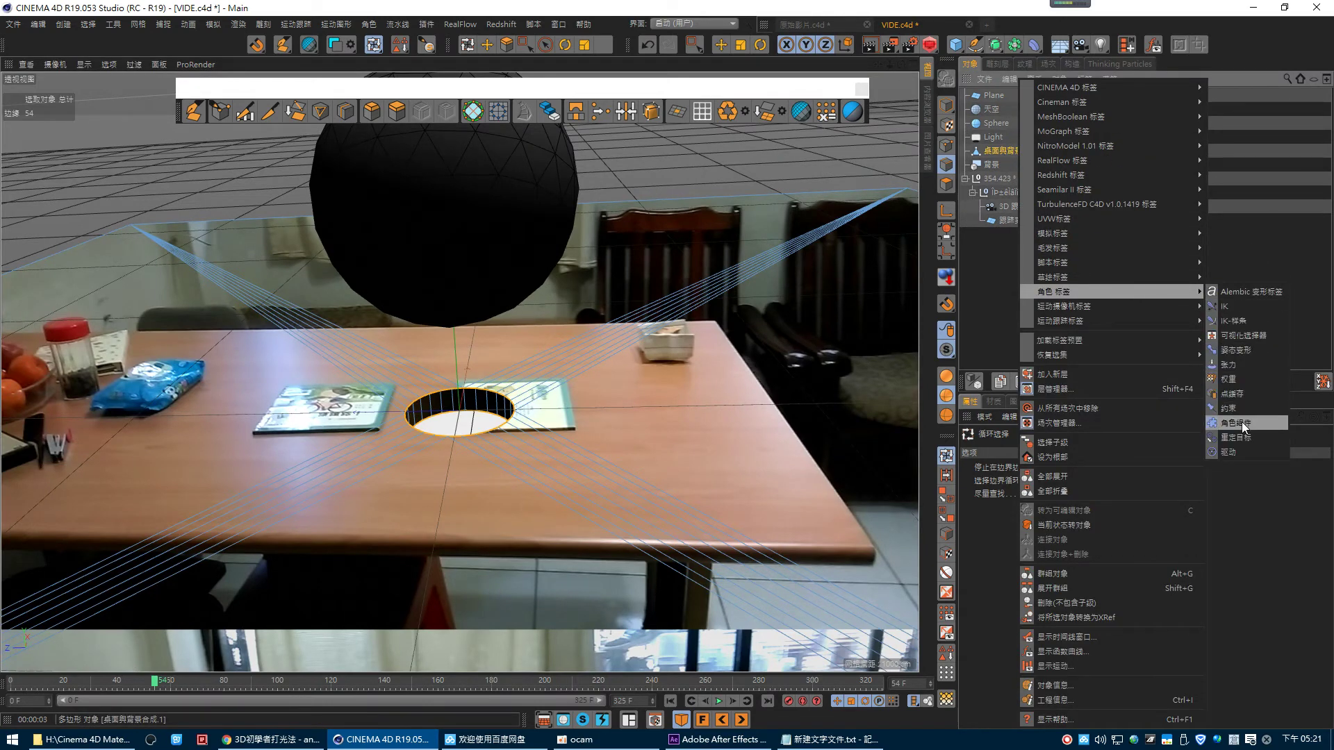
left_click(1234, 350)
left_click(1002, 593)
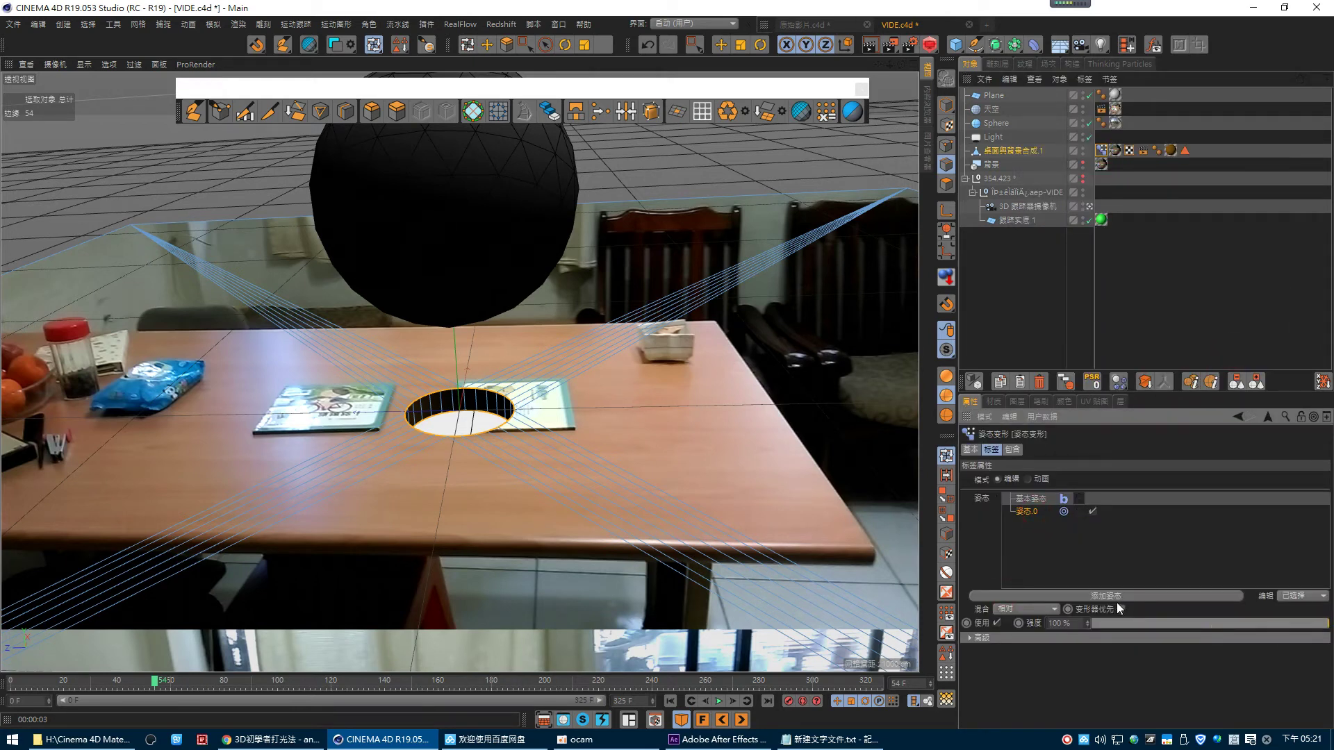
left_click(739, 46)
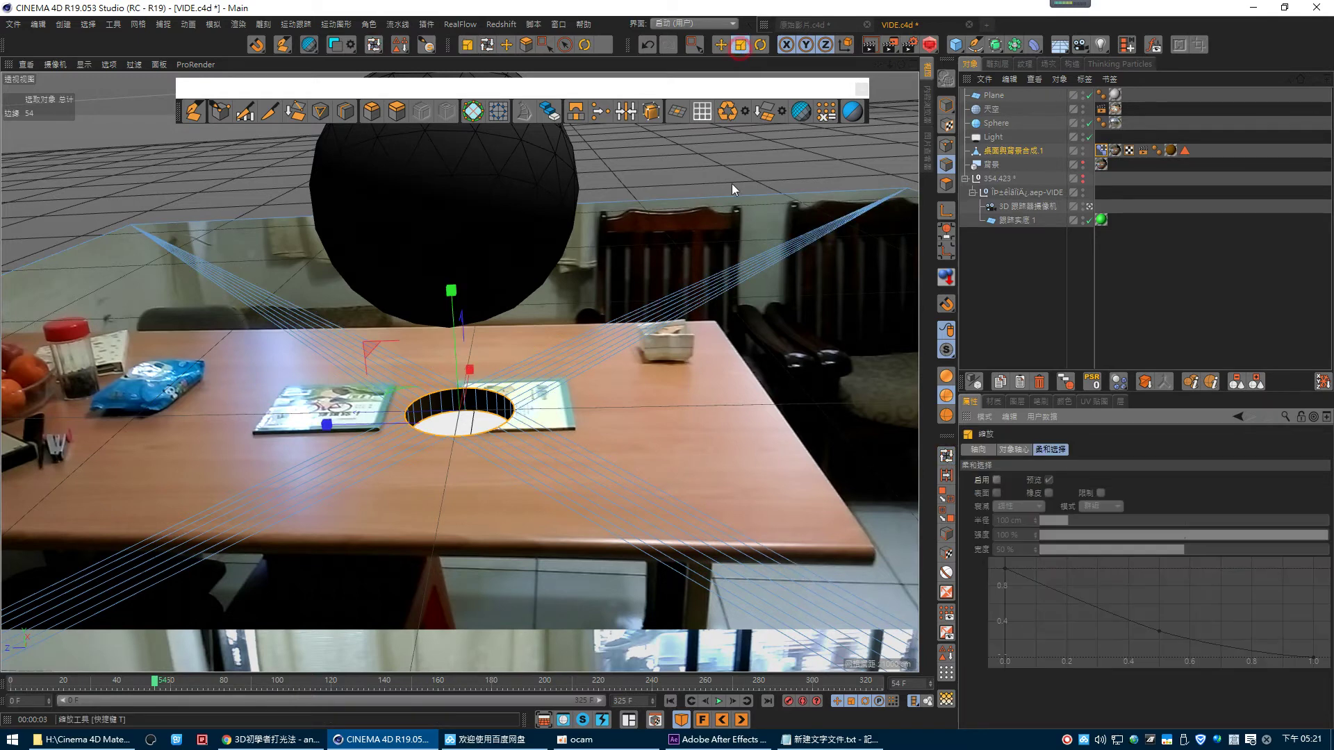
mouse_move(643, 388)
left_mouse_down()
mouse_move(381, 496)
mouse_move(107, 528)
left_mouse_up()
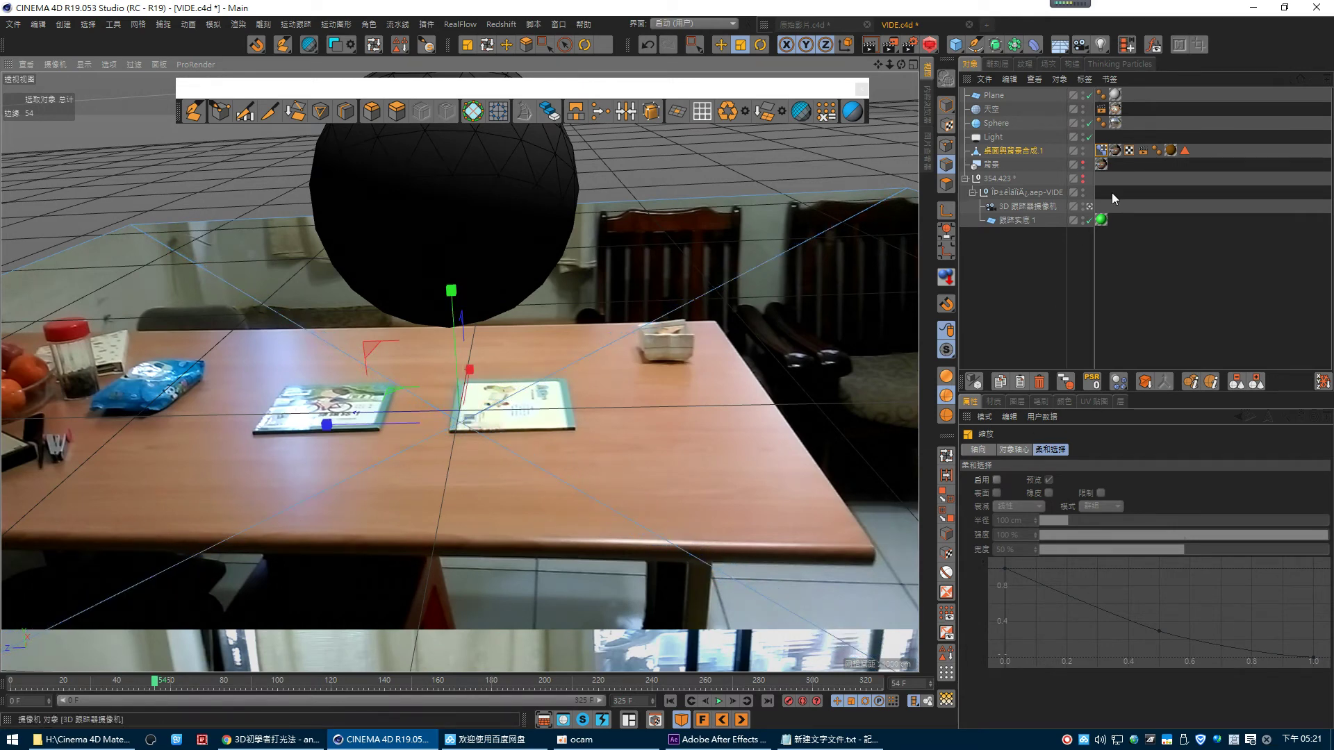
- Add a second pose 姿态.1 at 0% strength and enlarge its hole to about 262%
left_click(1101, 150)
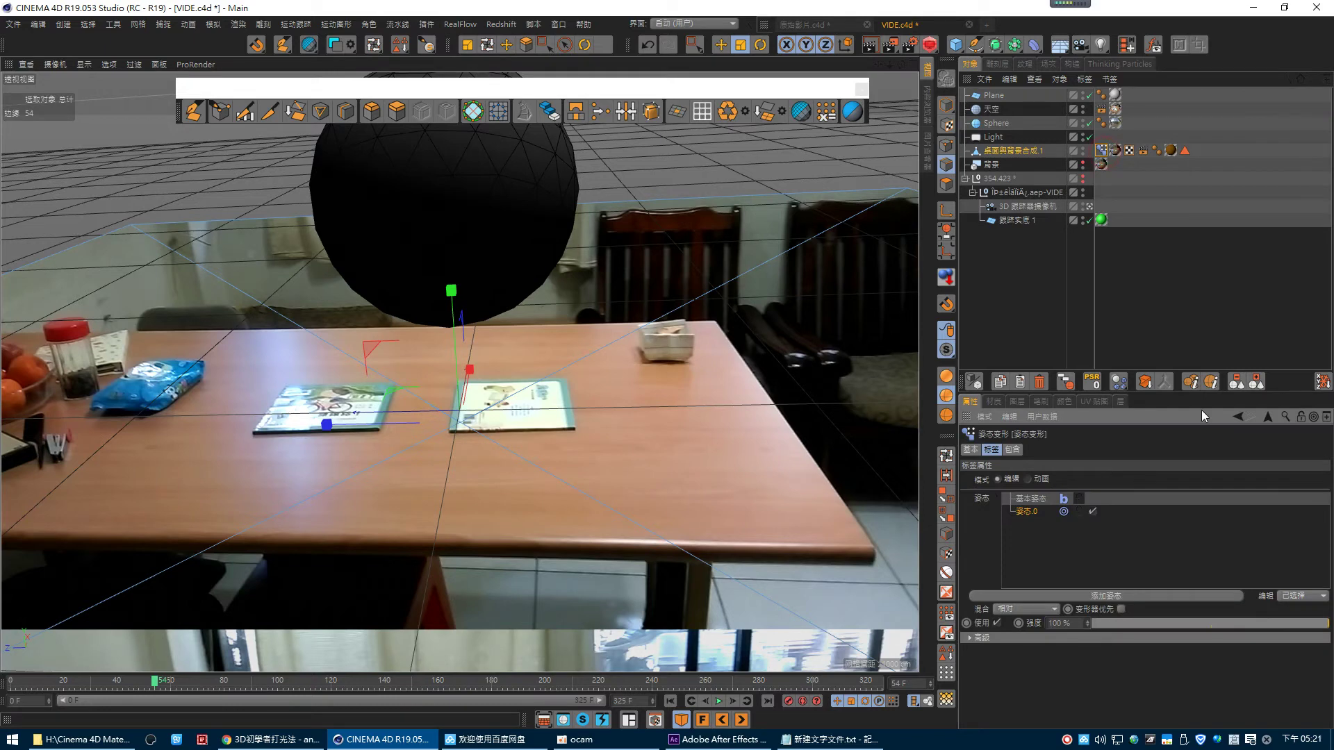
left_click(1081, 596)
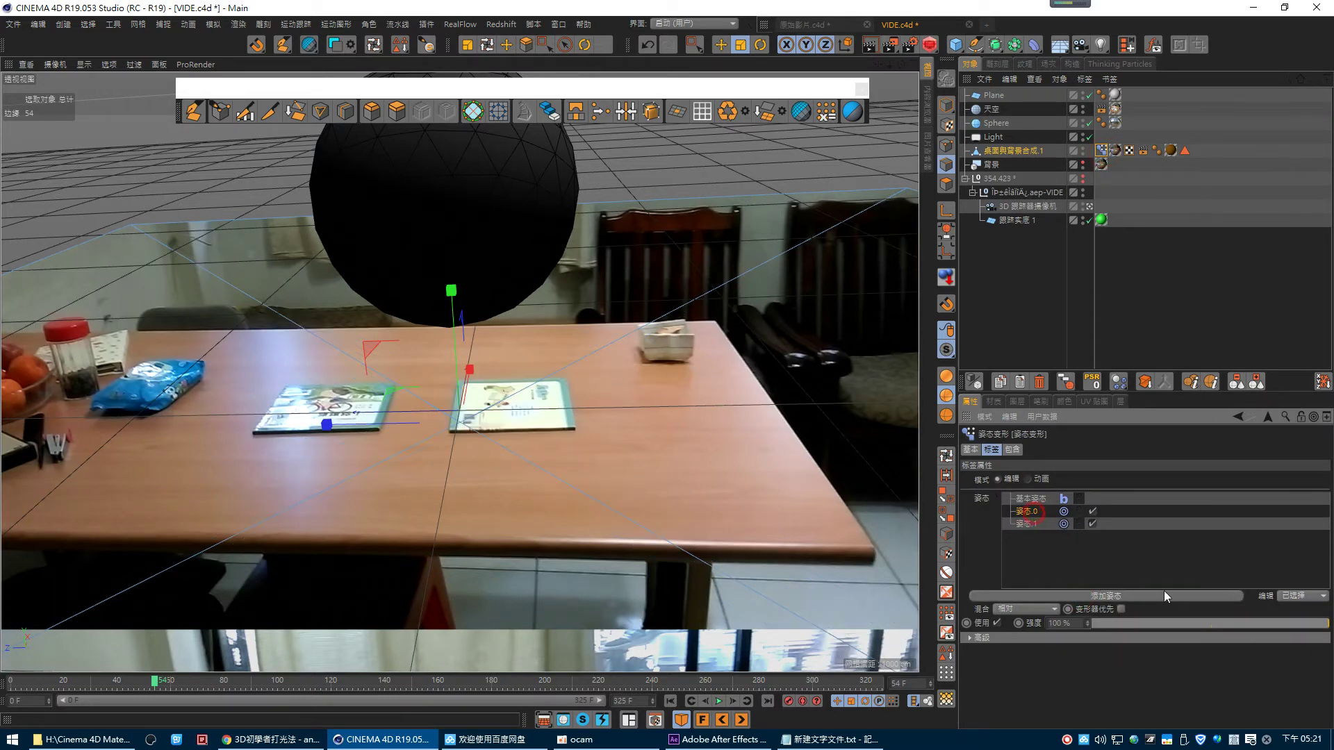
left_click_drag(1230, 623, 1070, 625)
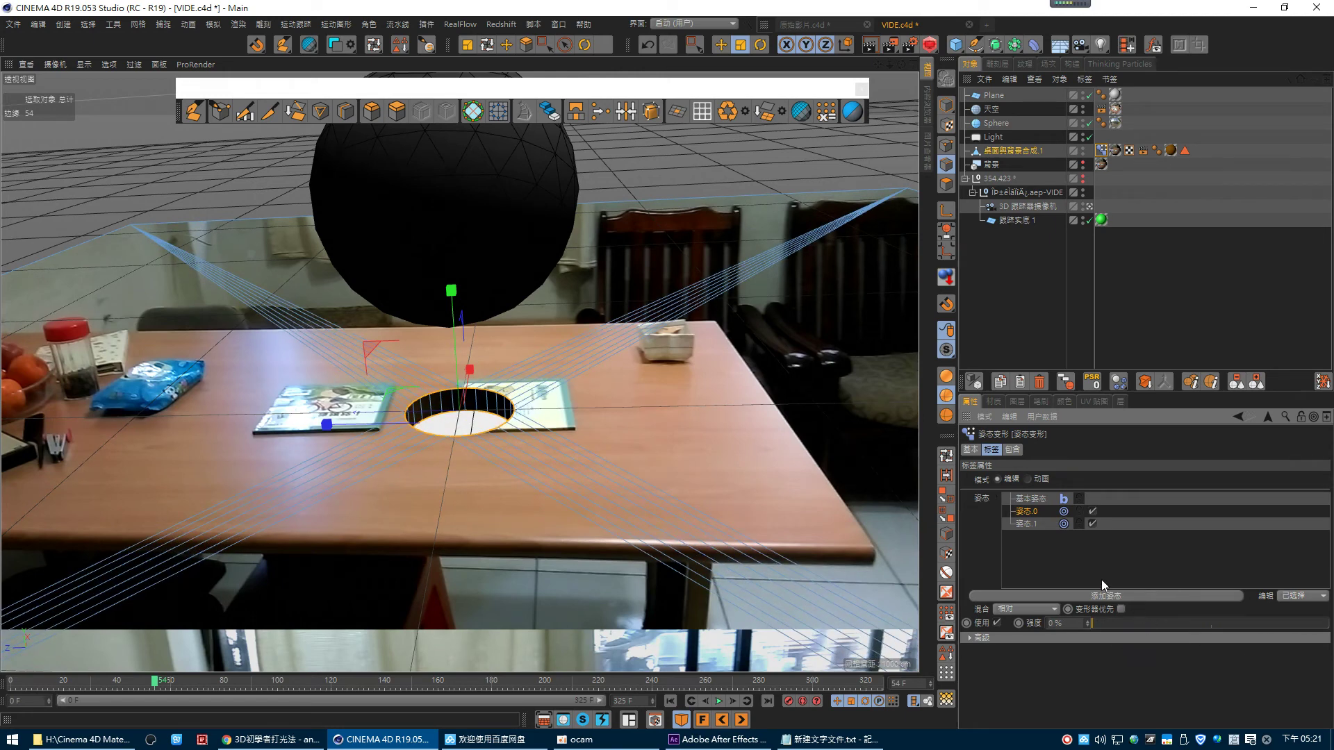
left_click(1031, 525)
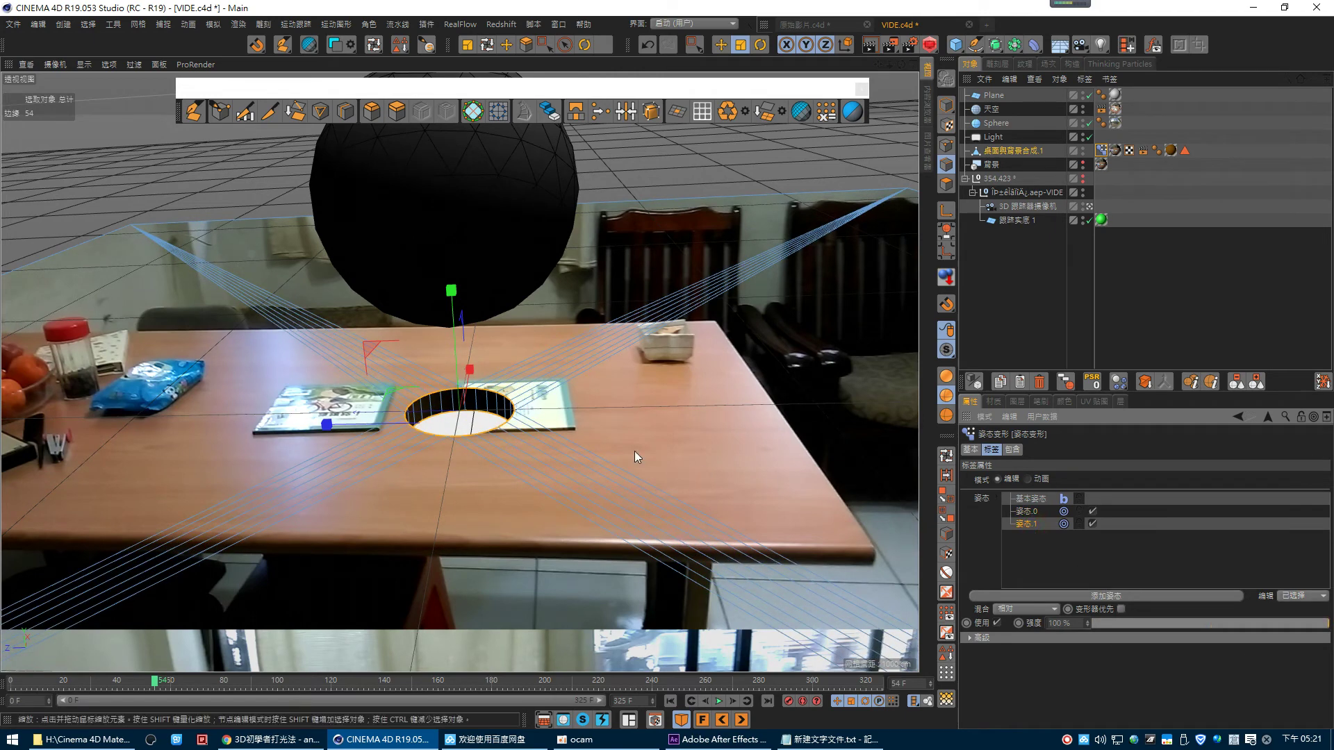
left_click_drag(582, 414, 750, 445)
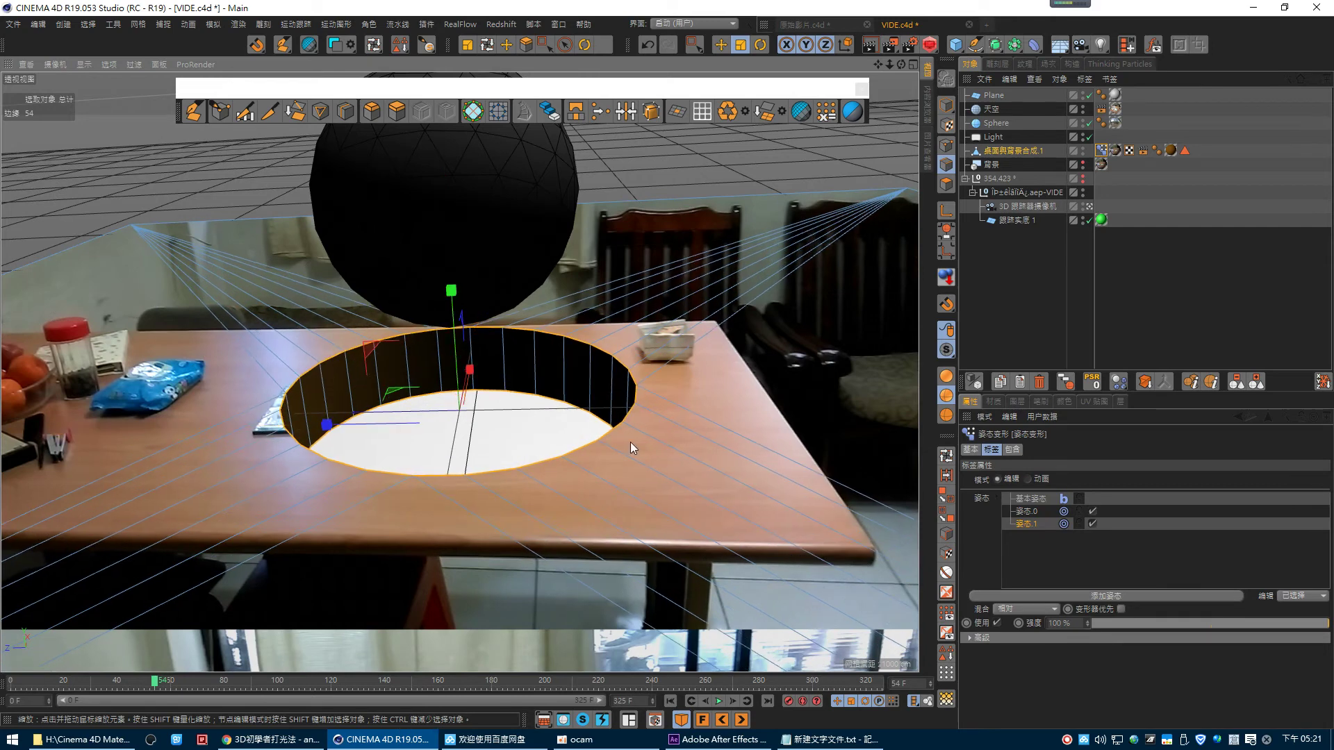
- Undo the extra widening and shrink the hole ring to a tiny size in base pose 姿态.0
left_click_drag(631, 442, 830, 465)
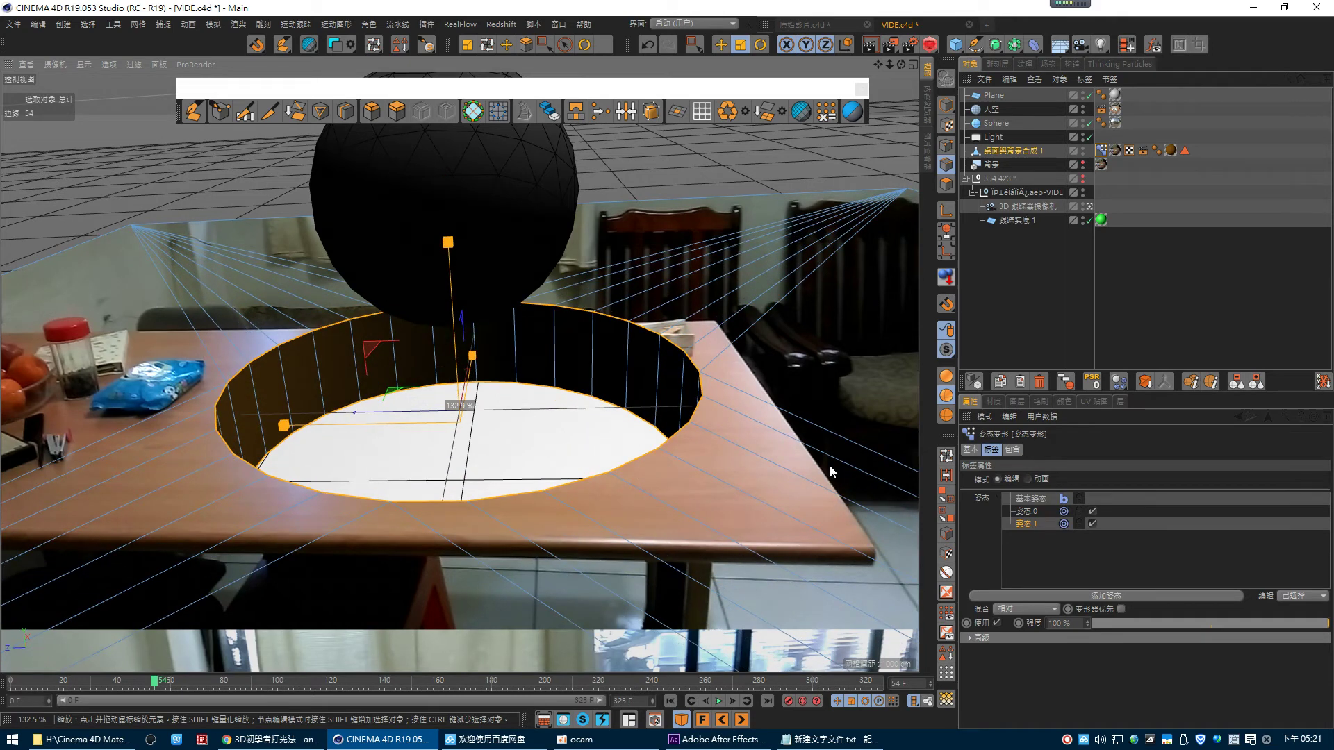
key("ctrl+z")
key("ctrl+z")
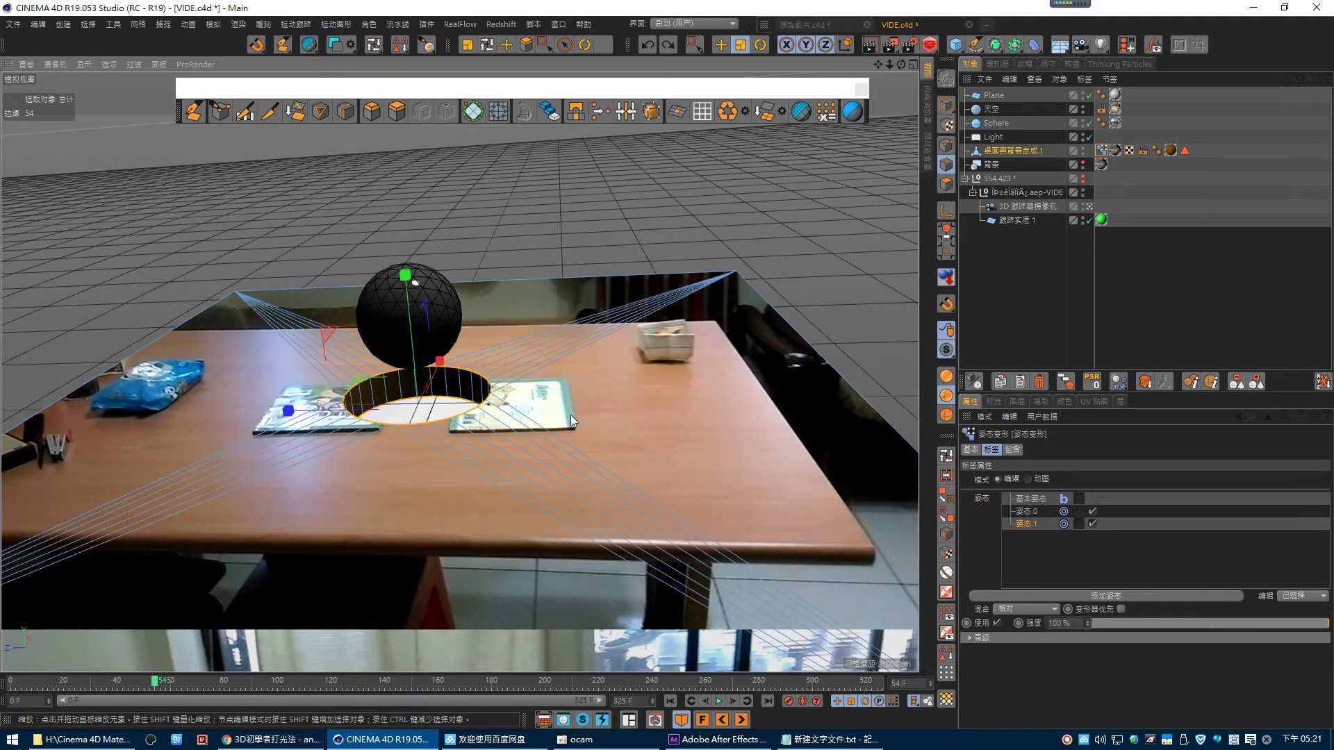
left_click(1027, 511)
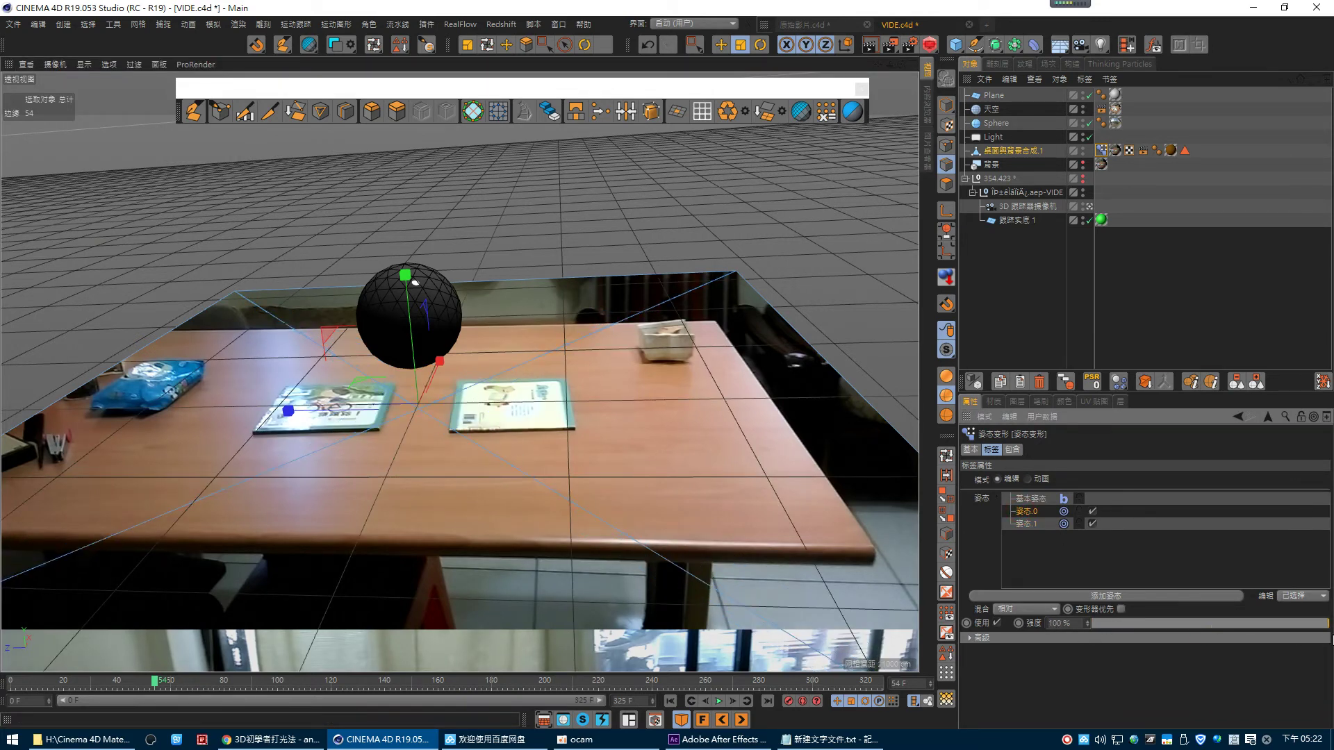
left_click(361, 385)
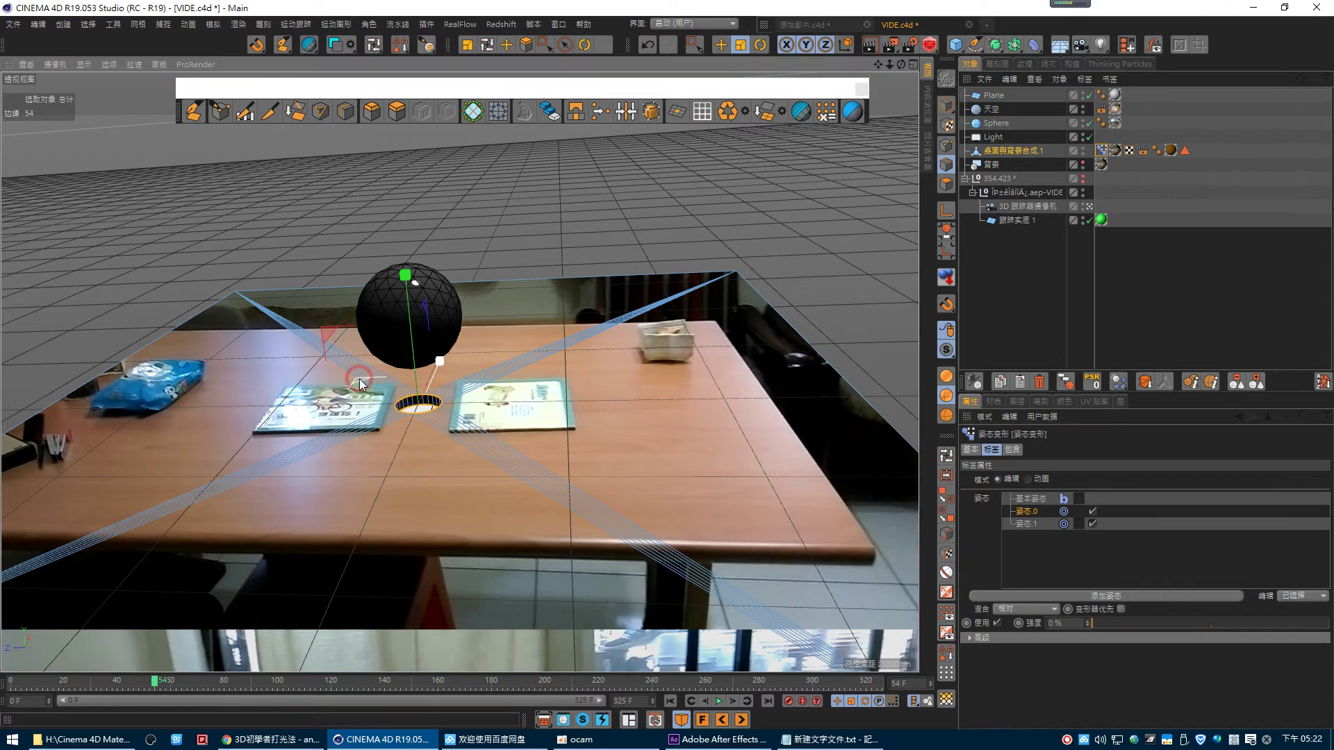
left_click_drag(361, 384, 3, 460)
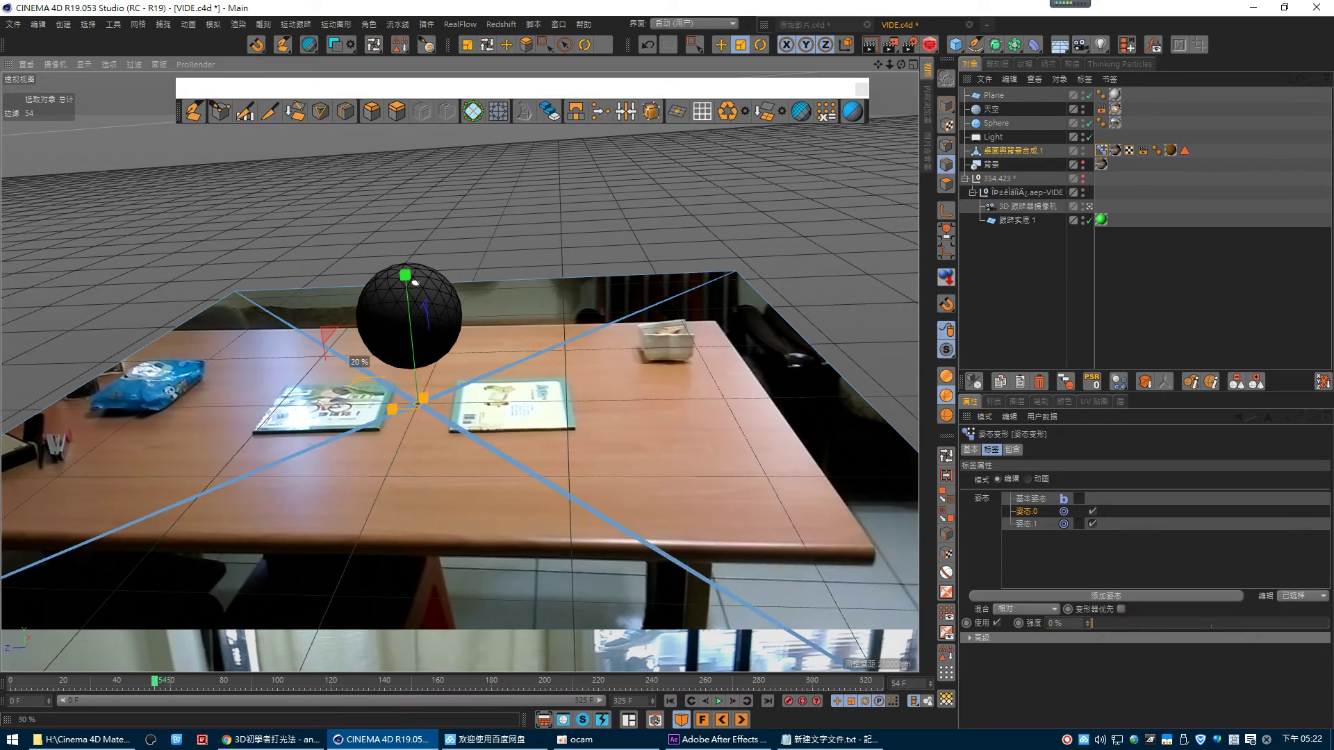
left_click_drag(4, 460, 0, 467)
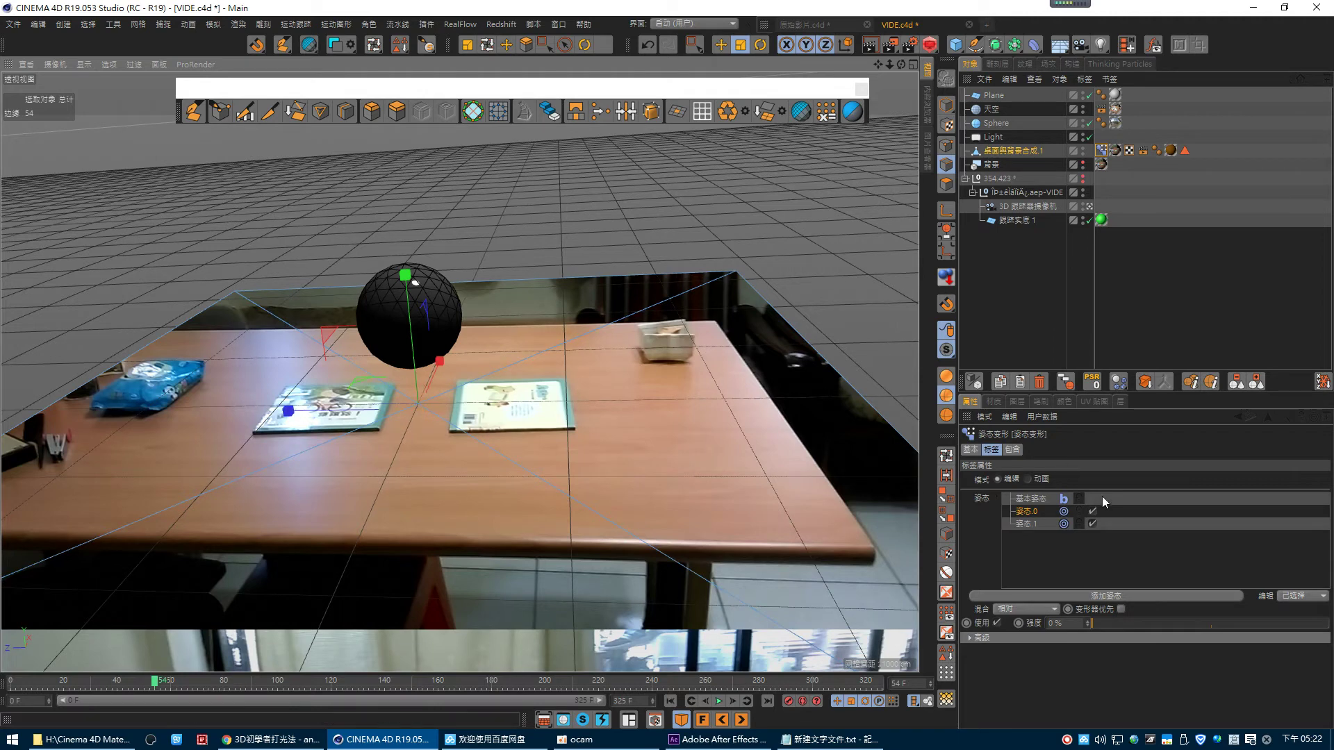
- Restore 姿态.1 to 100%, enlarge its hole slightly, and set the Pose Morph to Animate mode
left_click_drag(1112, 623, 1121, 624)
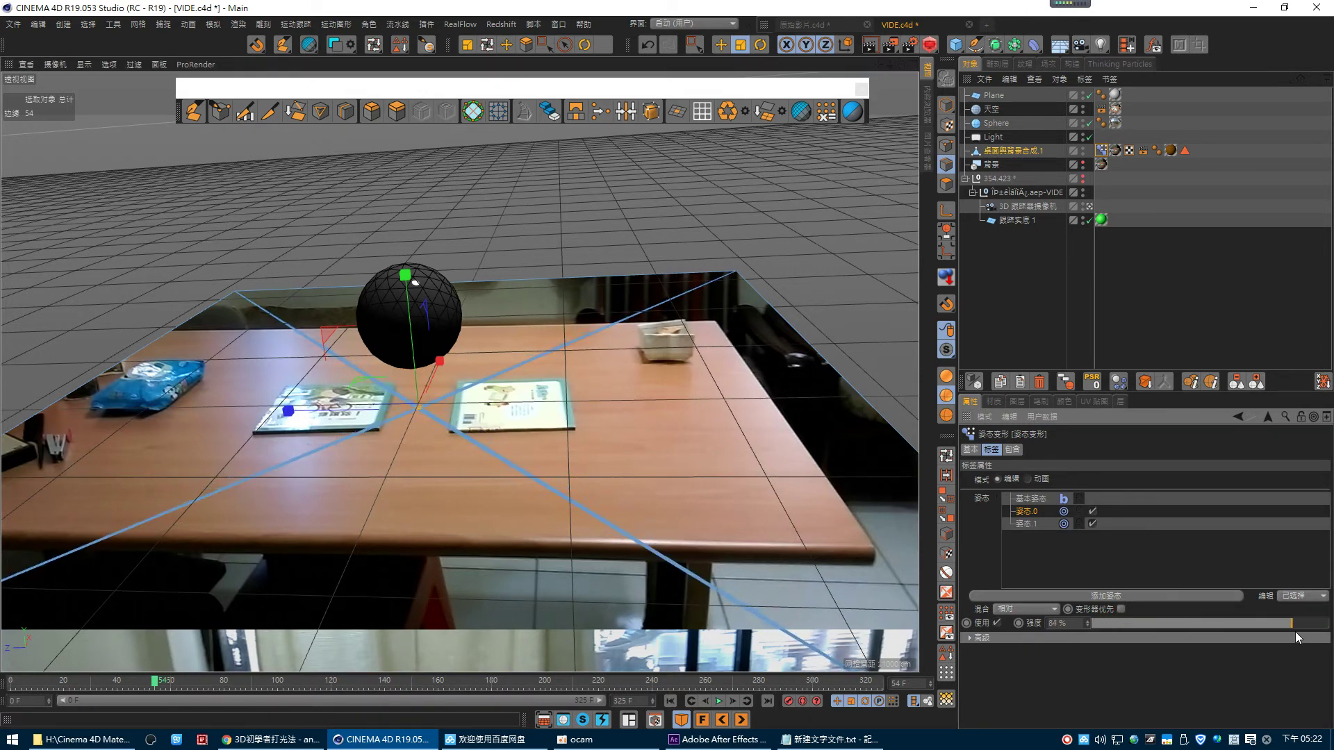
left_click_drag(1181, 624, 1062, 645)
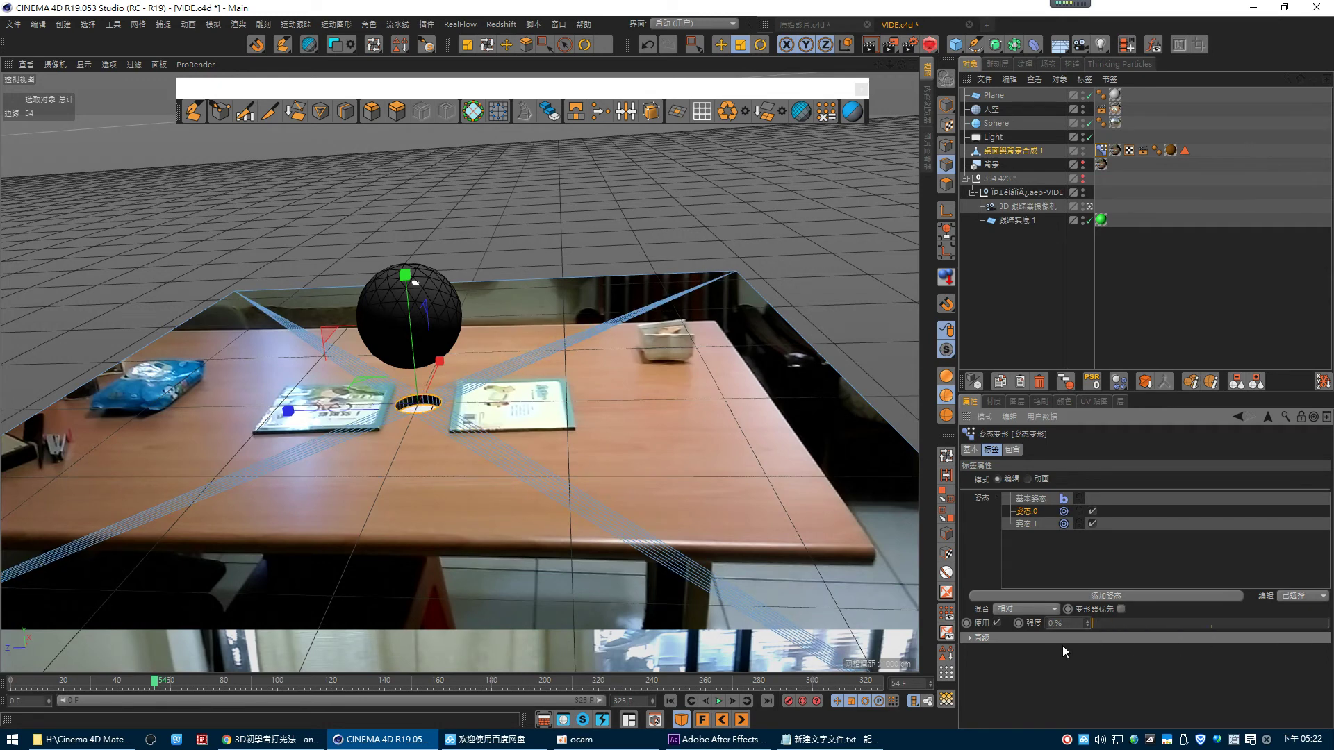
left_click(1028, 528)
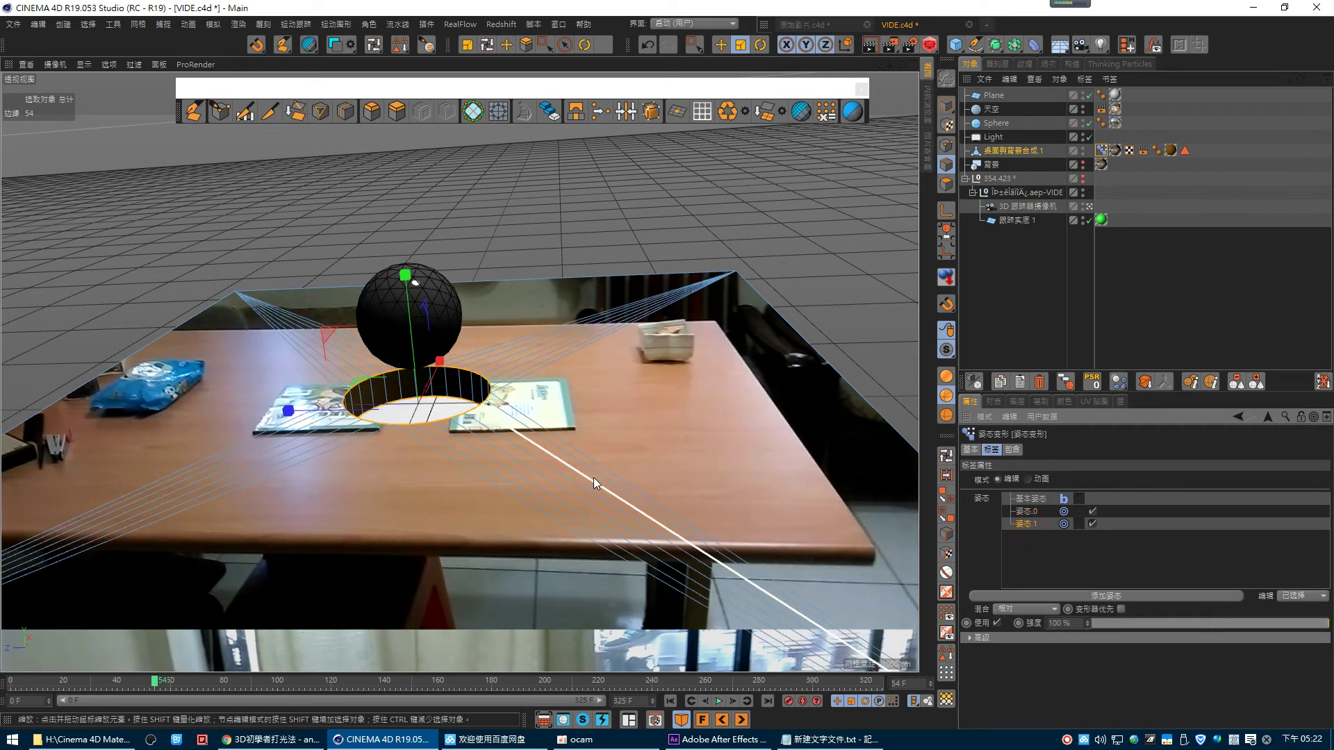
mouse_move(1159, 624)
left_mouse_down()
mouse_move(1094, 627)
mouse_move(1328, 623)
left_mouse_up()
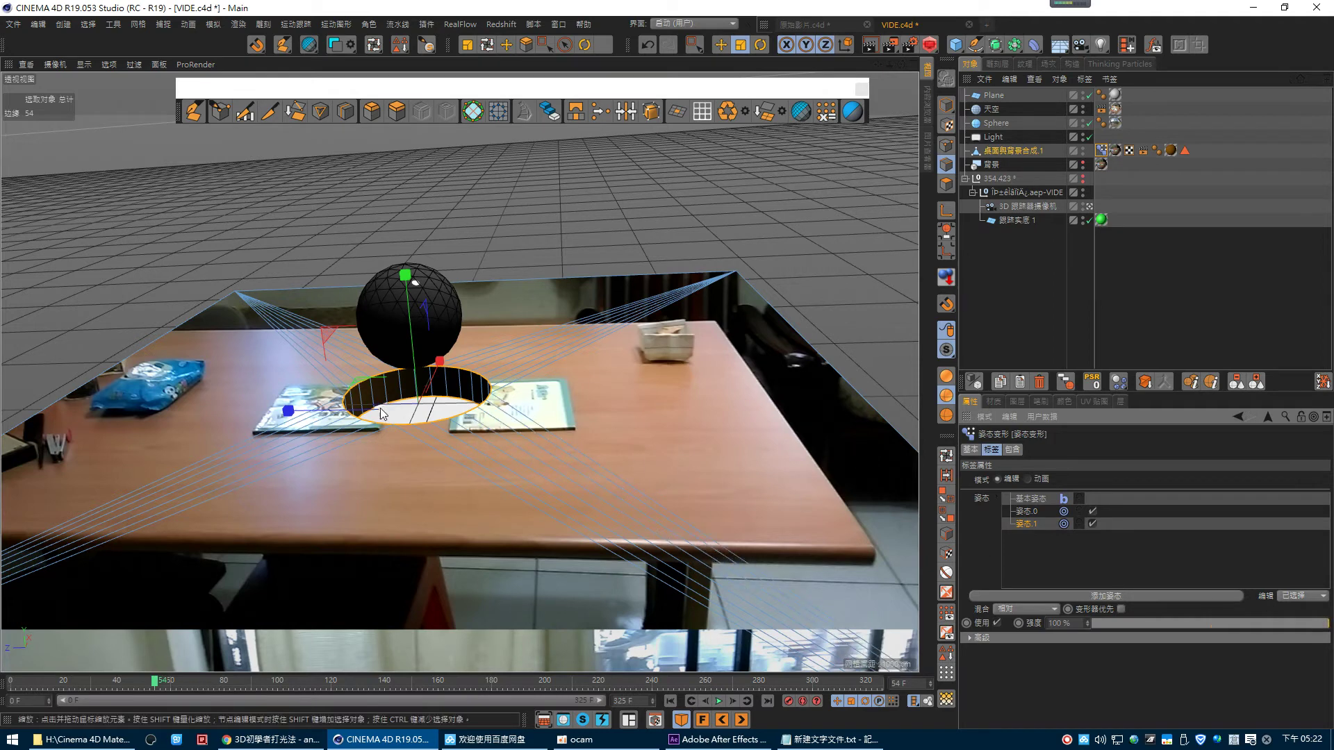
mouse_move(360, 383)
left_mouse_down()
mouse_move(502, 409)
mouse_move(884, 415)
left_mouse_up()
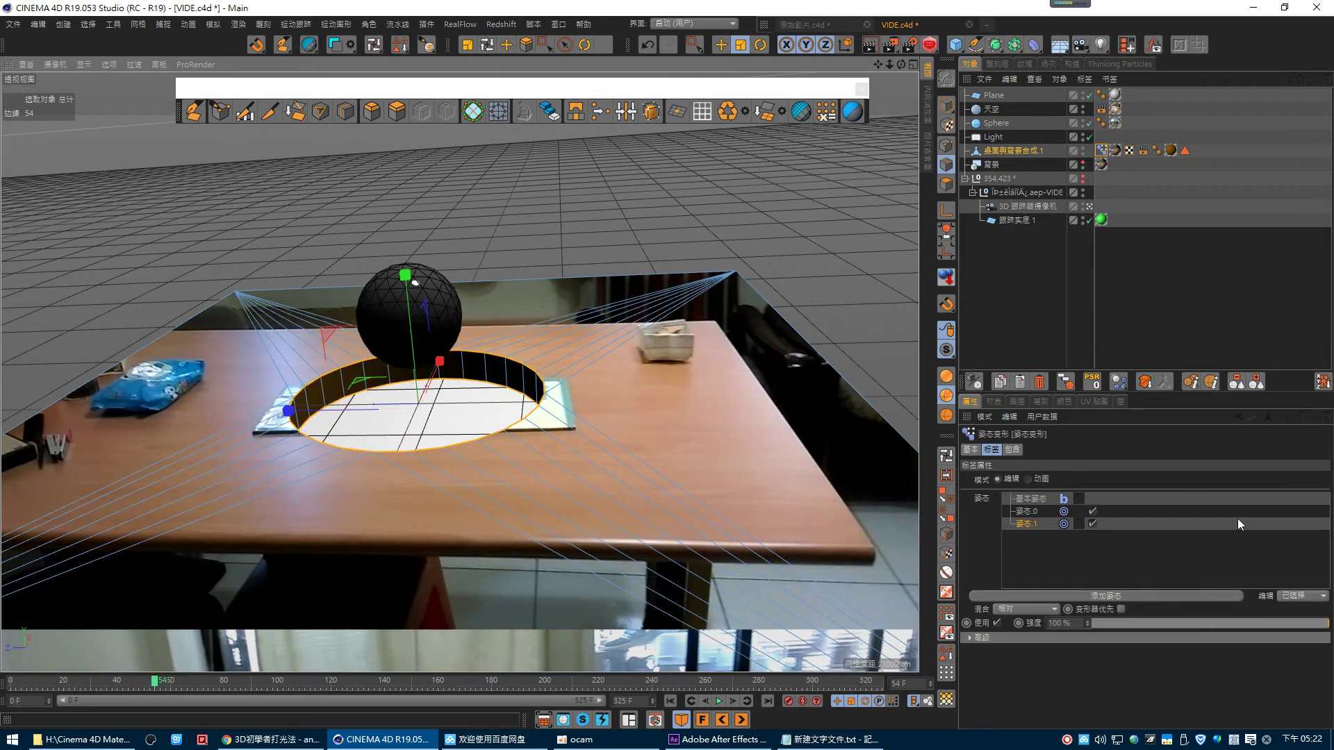
left_click(1027, 479)
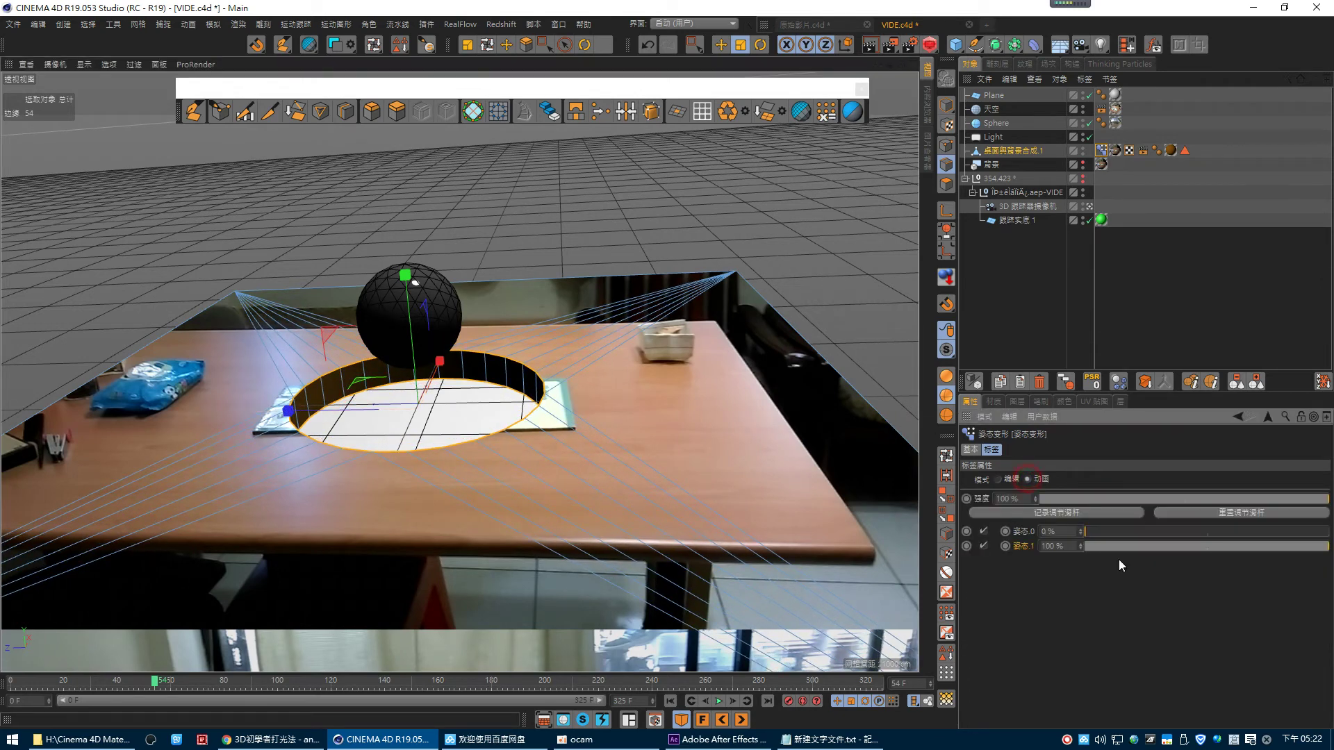
- Blend the wide-hole pose 姿态.1 in at 32% strength
mouse_move(1127, 546)
left_mouse_down()
mouse_move(1154, 546)
mouse_move(1052, 581)
mouse_move(1280, 569)
left_mouse_up()
left_click_drag(1119, 536, 1216, 547)
mouse_move(1303, 542)
left_mouse_down()
mouse_move(1194, 551)
mouse_move(1059, 531)
mouse_move(1309, 546)
mouse_move(1061, 543)
mouse_move(1285, 549)
mouse_move(1165, 562)
left_mouse_up()
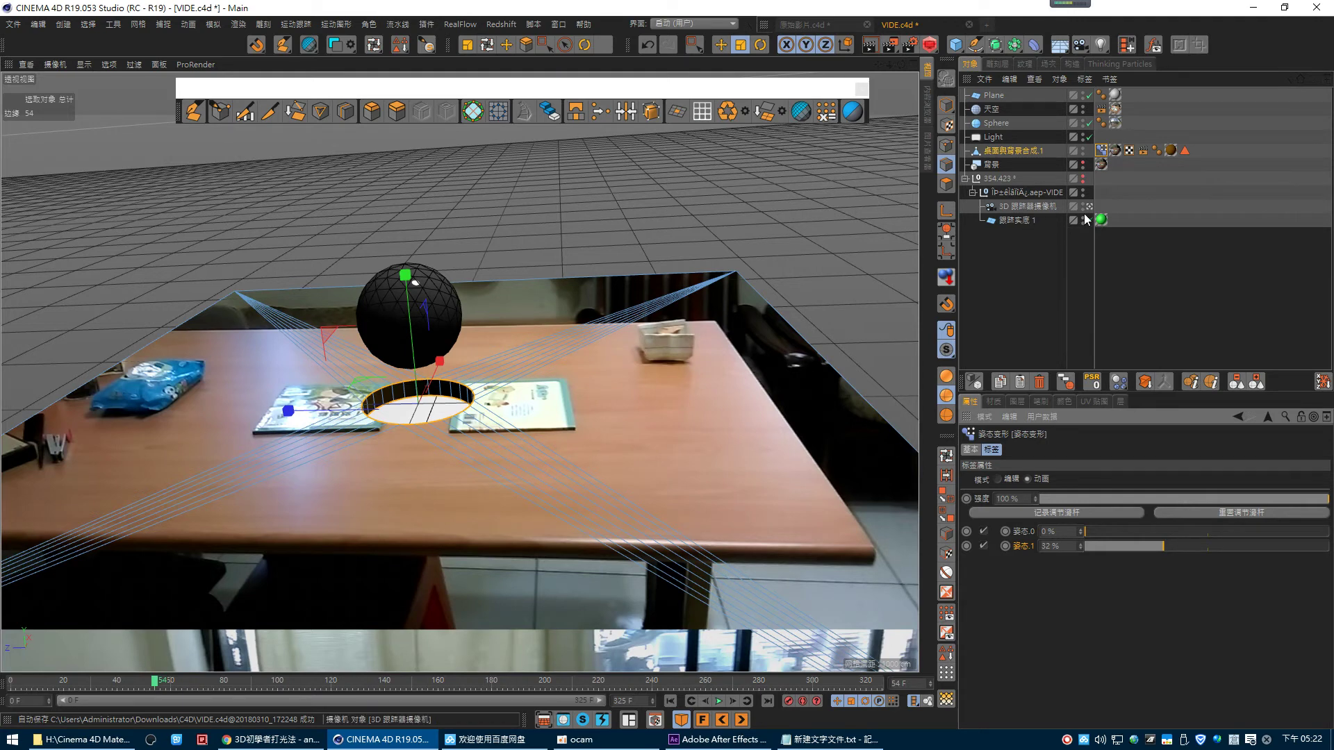
- Stop playback at frame 65 and render a preview of the partly opened hole
left_click(709, 702)
left_click(719, 702)
left_click(719, 702)
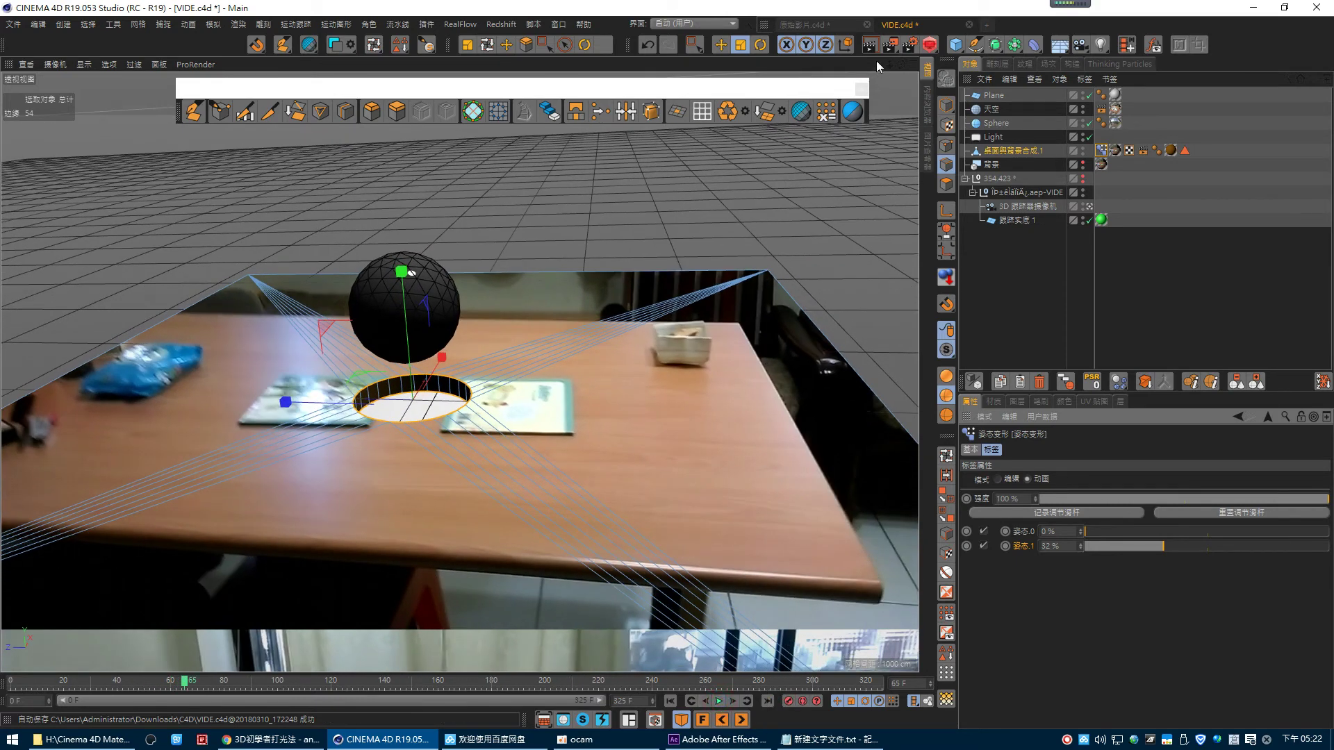
key("ctrl+r")
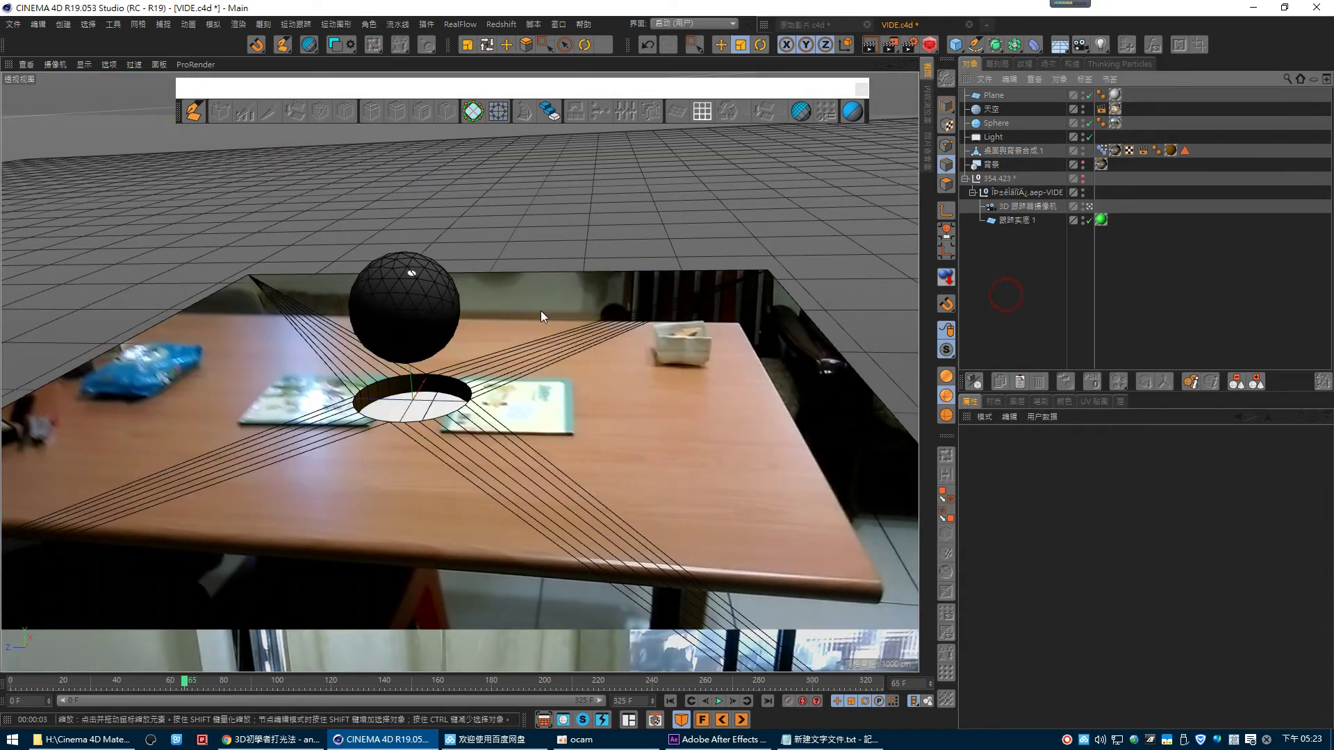
left_click(425, 306)
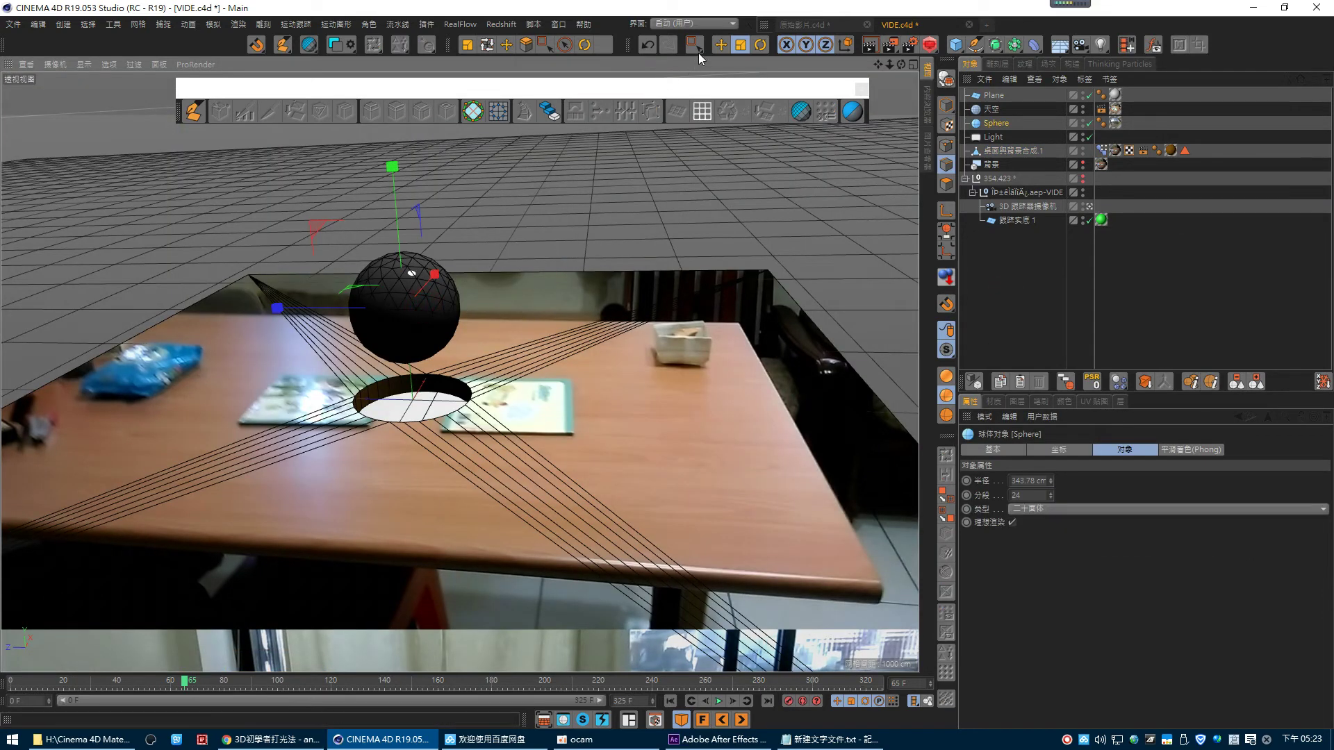
- Move the sphere right across the table and turn off Mat.2's reflectance
left_click(720, 44)
left_click_drag(277, 307, 512, 332)
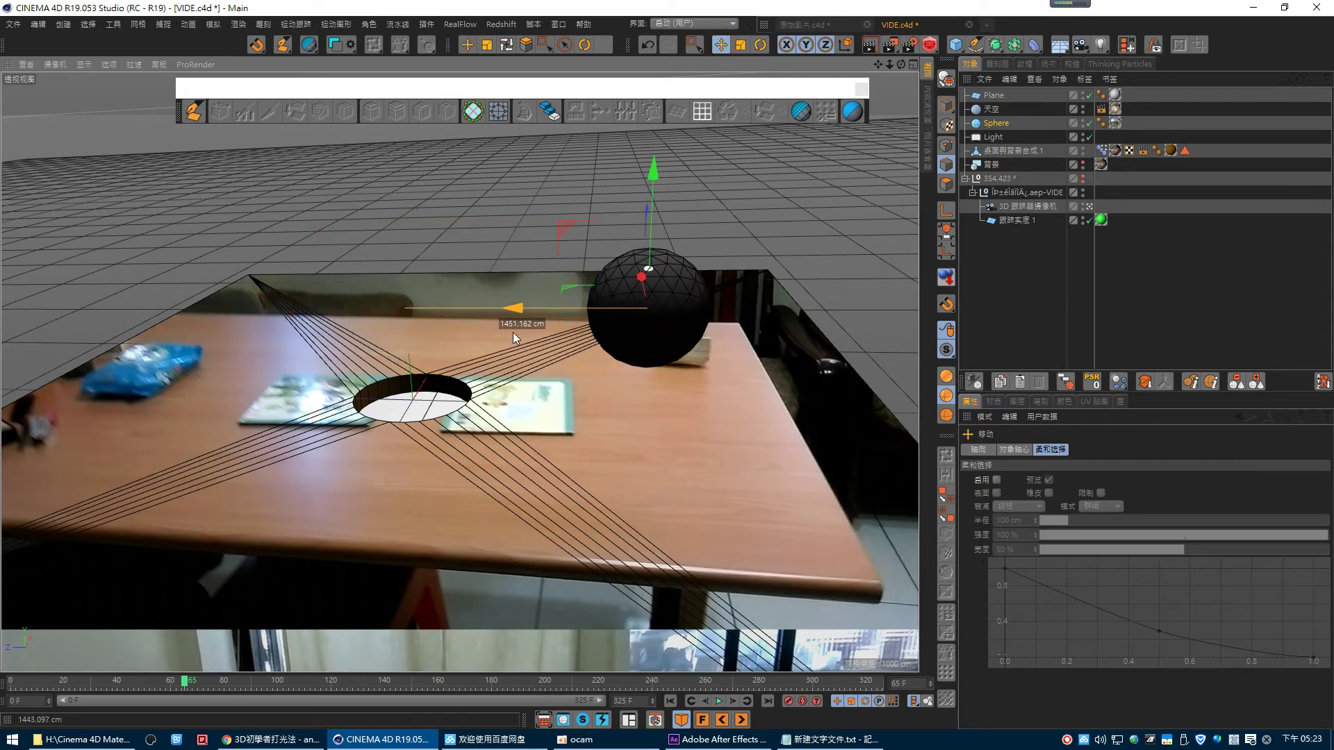
left_click(994, 402)
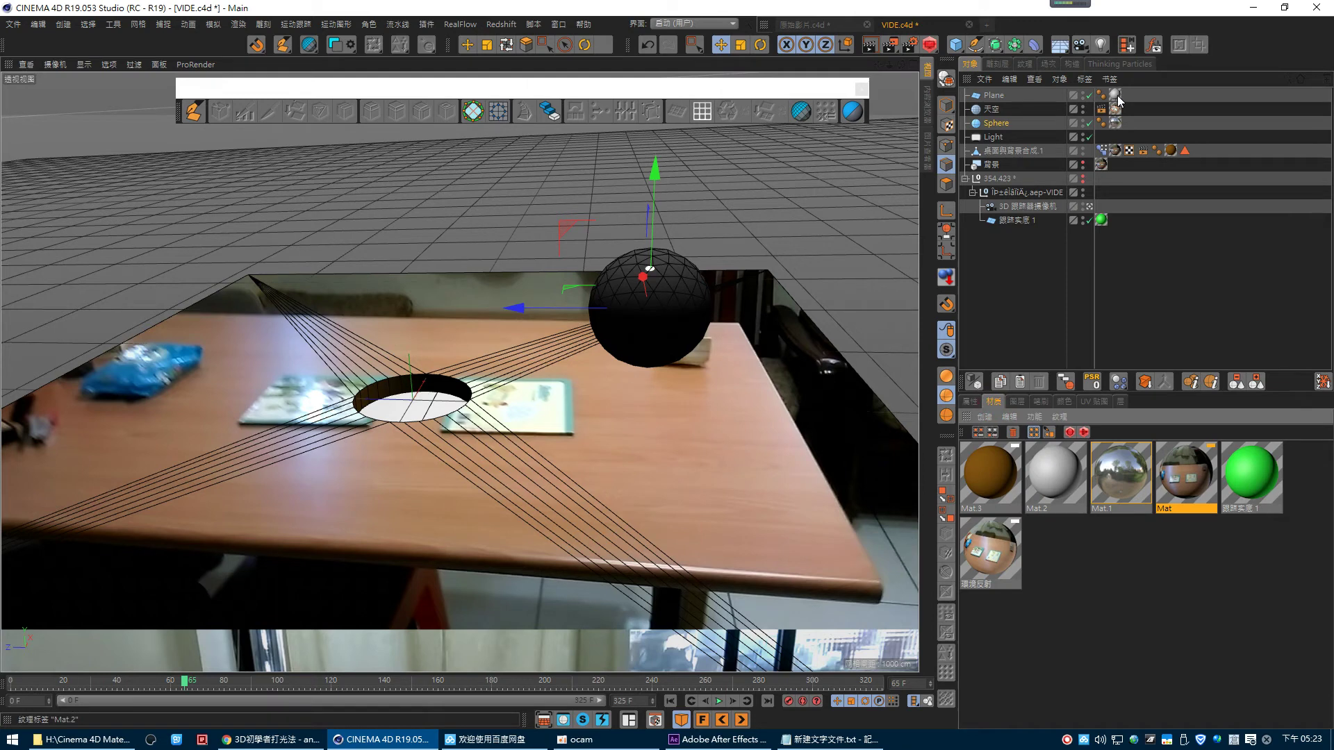
double_click(1072, 496)
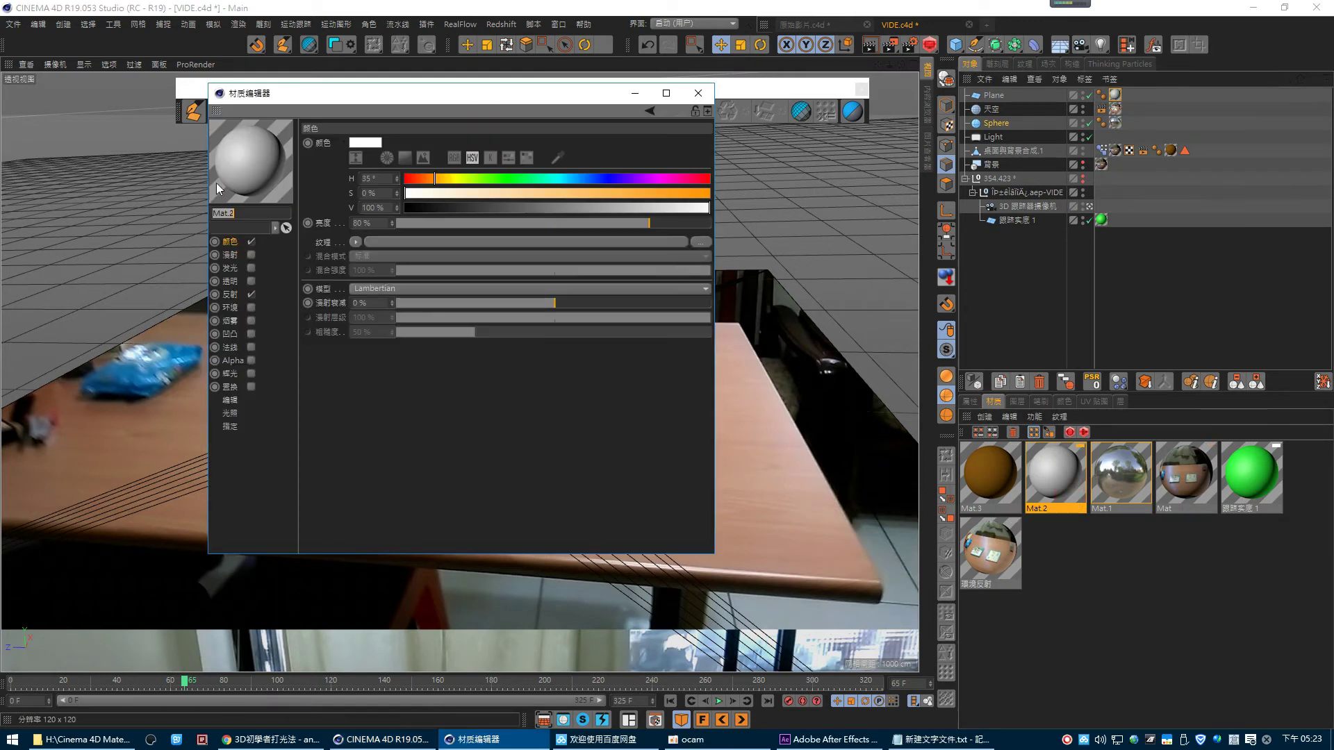
left_click(251, 294)
- Load the starry jpg from the Z: drive as Mat.2's colour texture
left_click(704, 241)
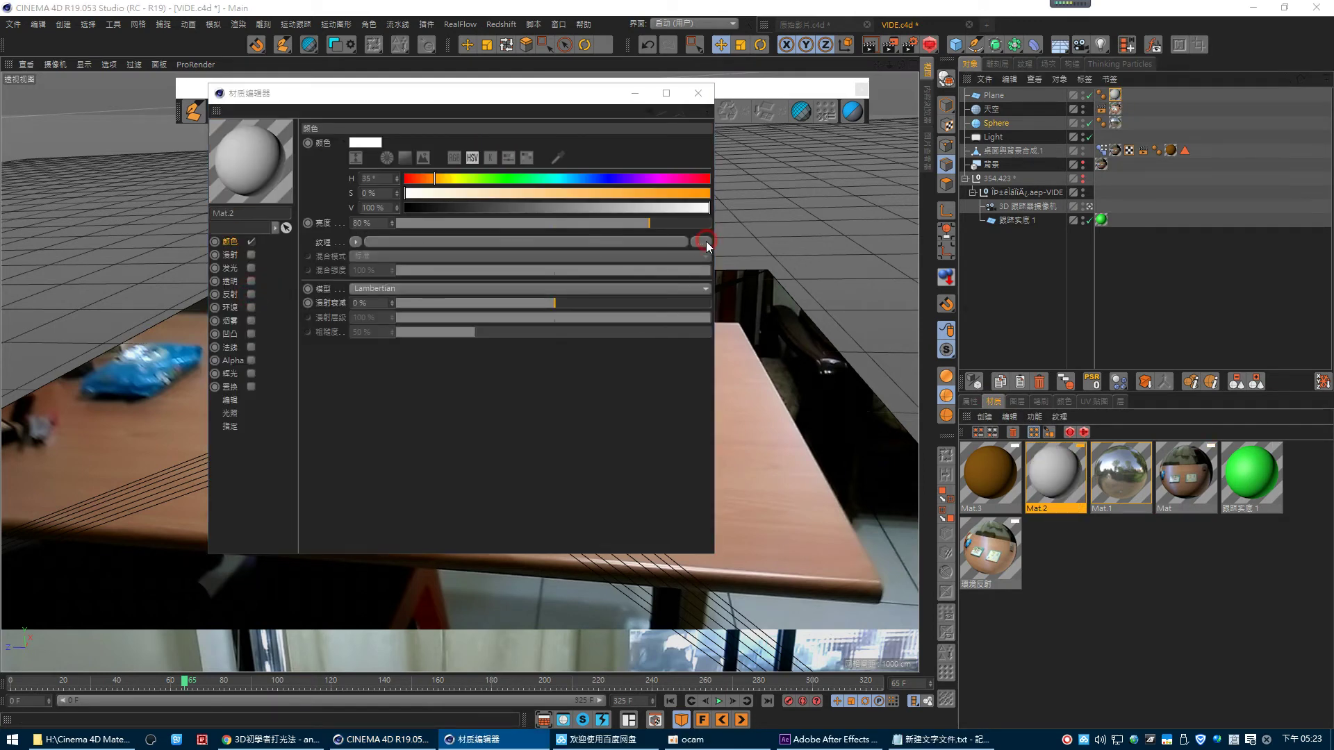
scroll(373, 191, "up", 1)
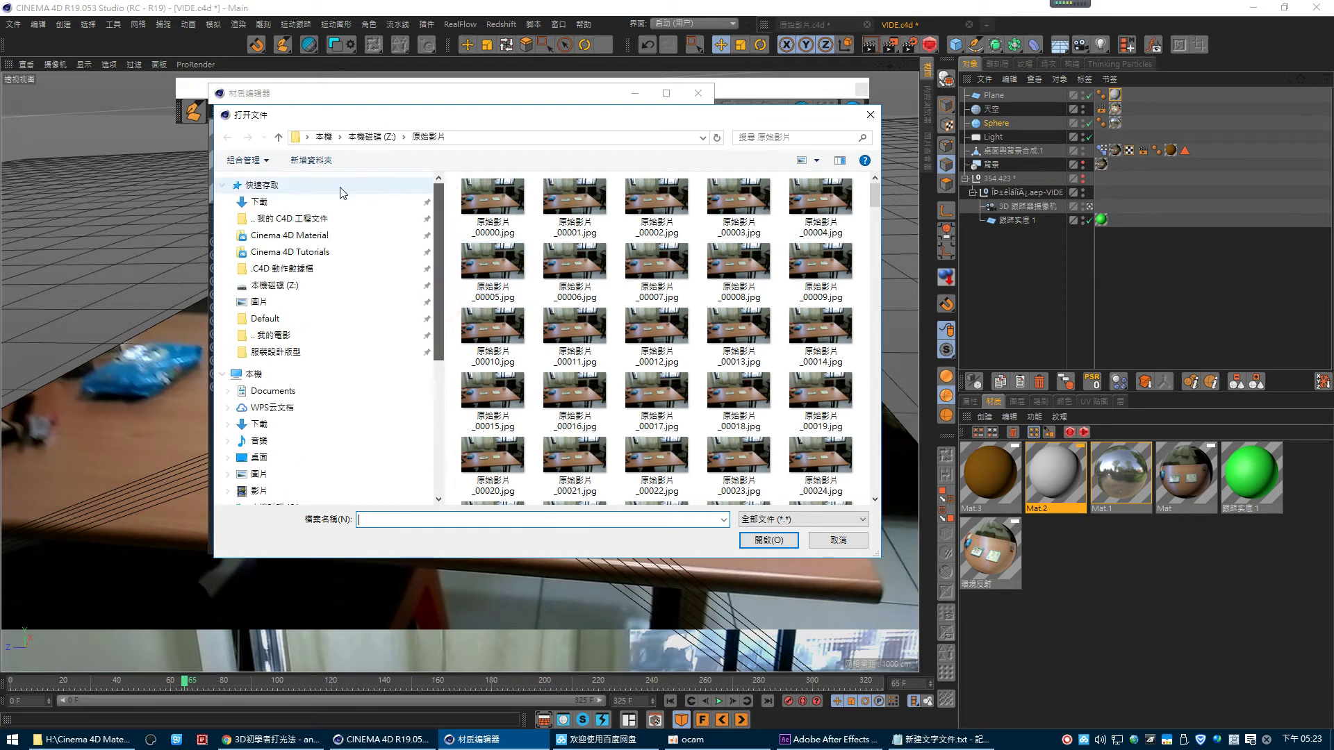
left_click(274, 284)
left_click(578, 316)
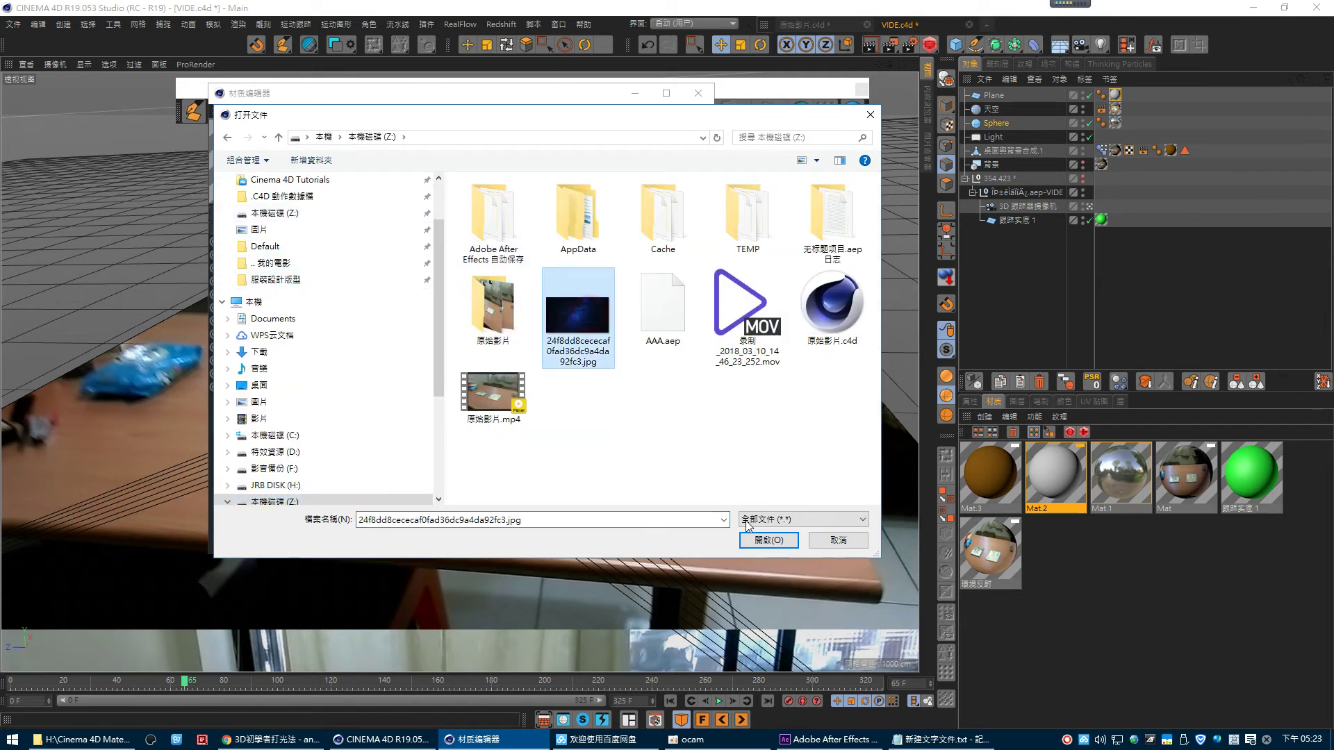
left_click(764, 540)
left_click(726, 427)
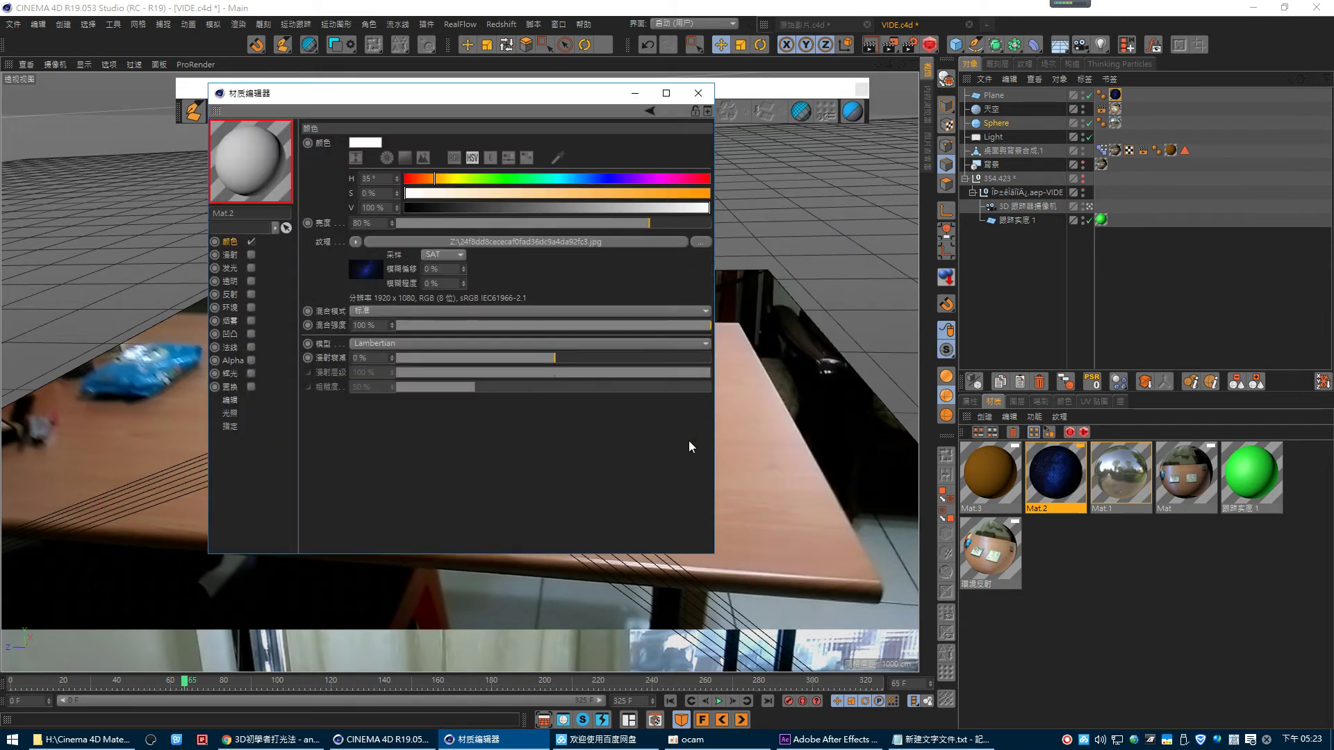
left_click(698, 93)
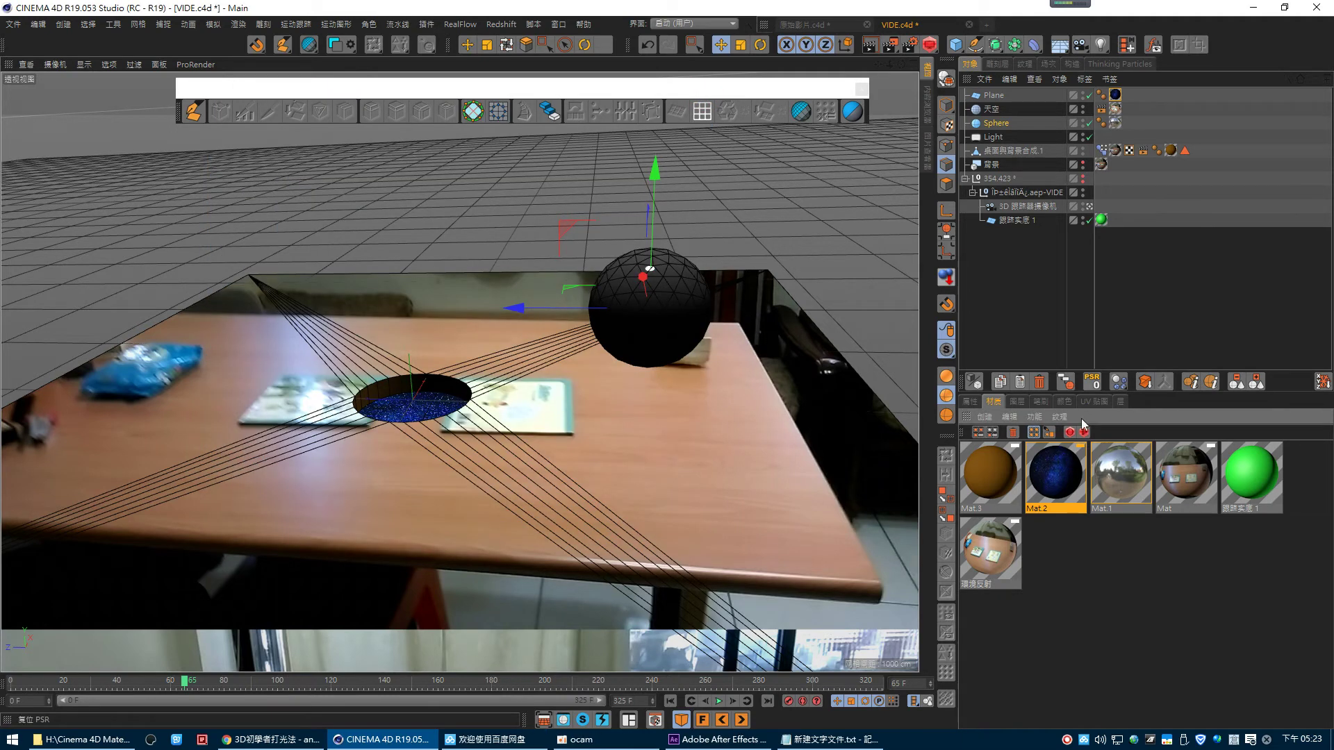
left_click(975, 402)
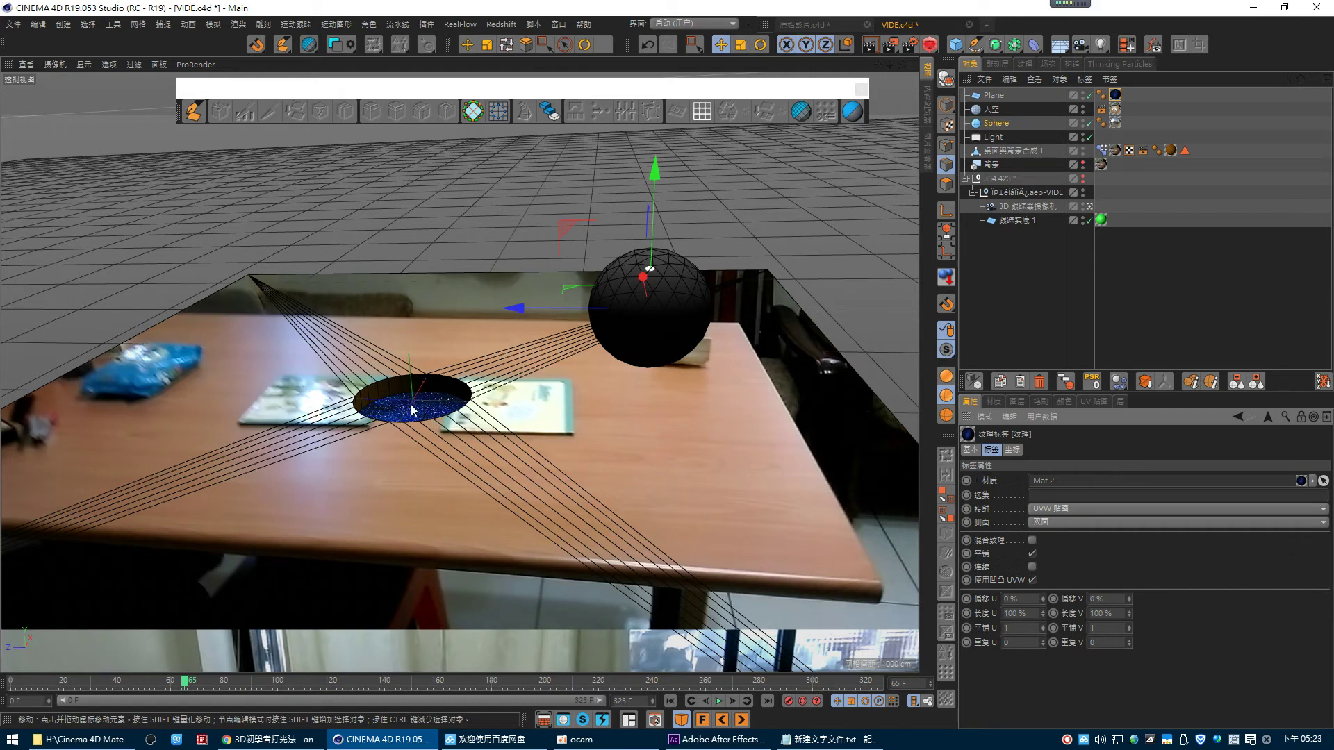
- Inspect the floor plane, return to the tracked camera, and render a preview
left_click(1089, 207)
mouse_move(745, 311)
left_mouse_down("alt")
mouse_move(501, 335)
mouse_move(499, 417)
left_mouse_up("alt")
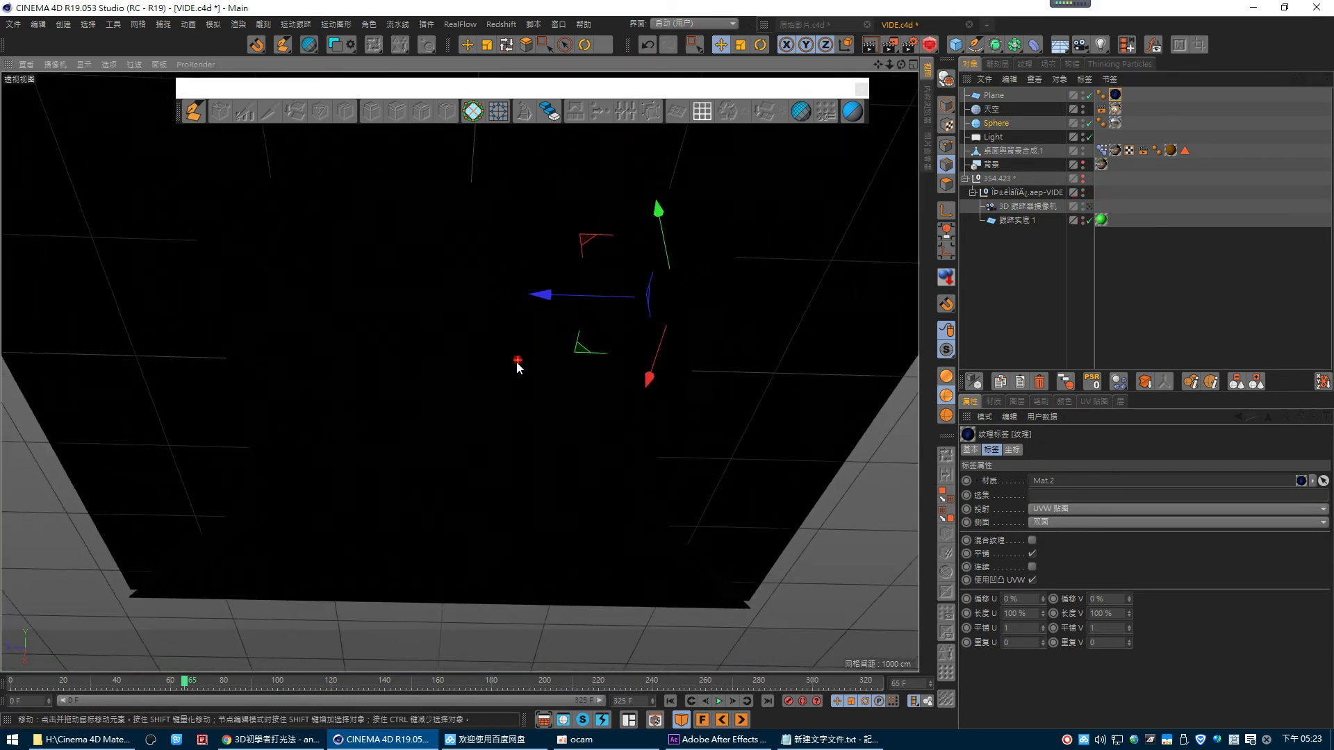
key("ctrl+shift+z")
key("ctrl+shift+z")
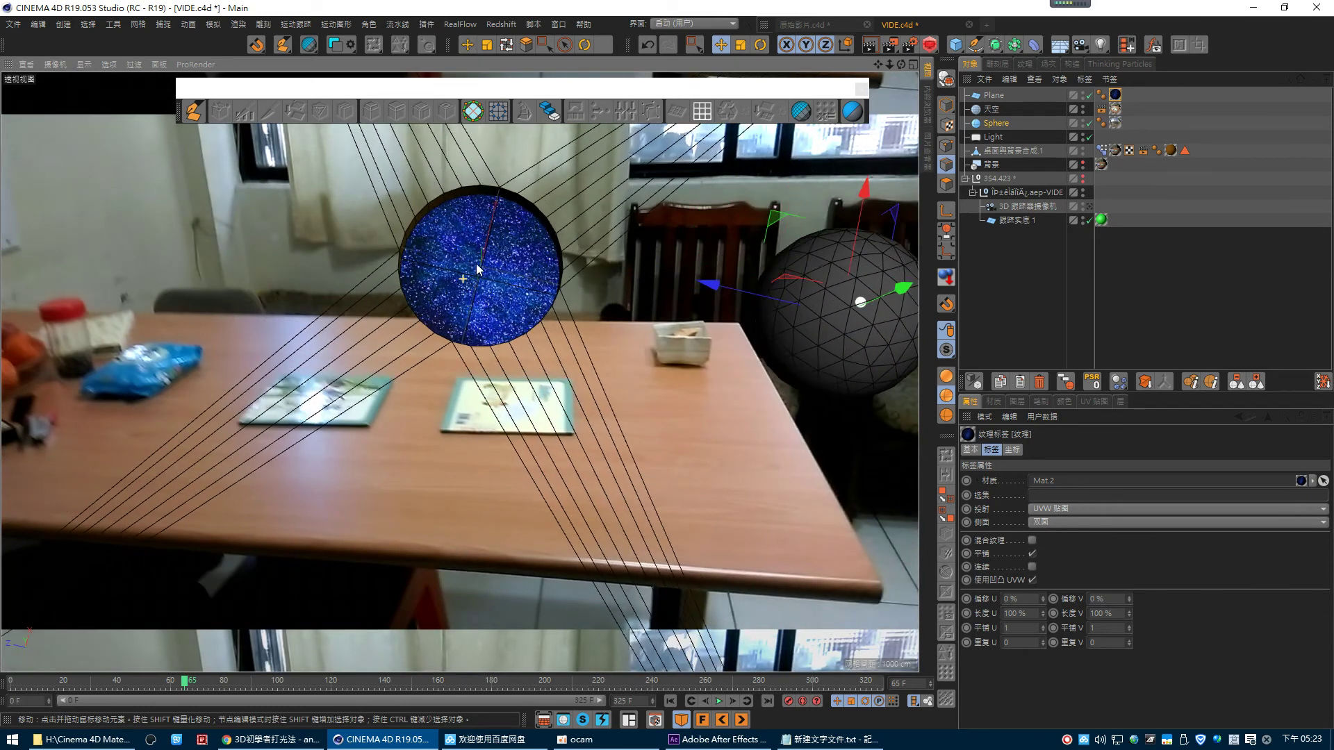
key("ctrl+shift+z")
left_click(1118, 97)
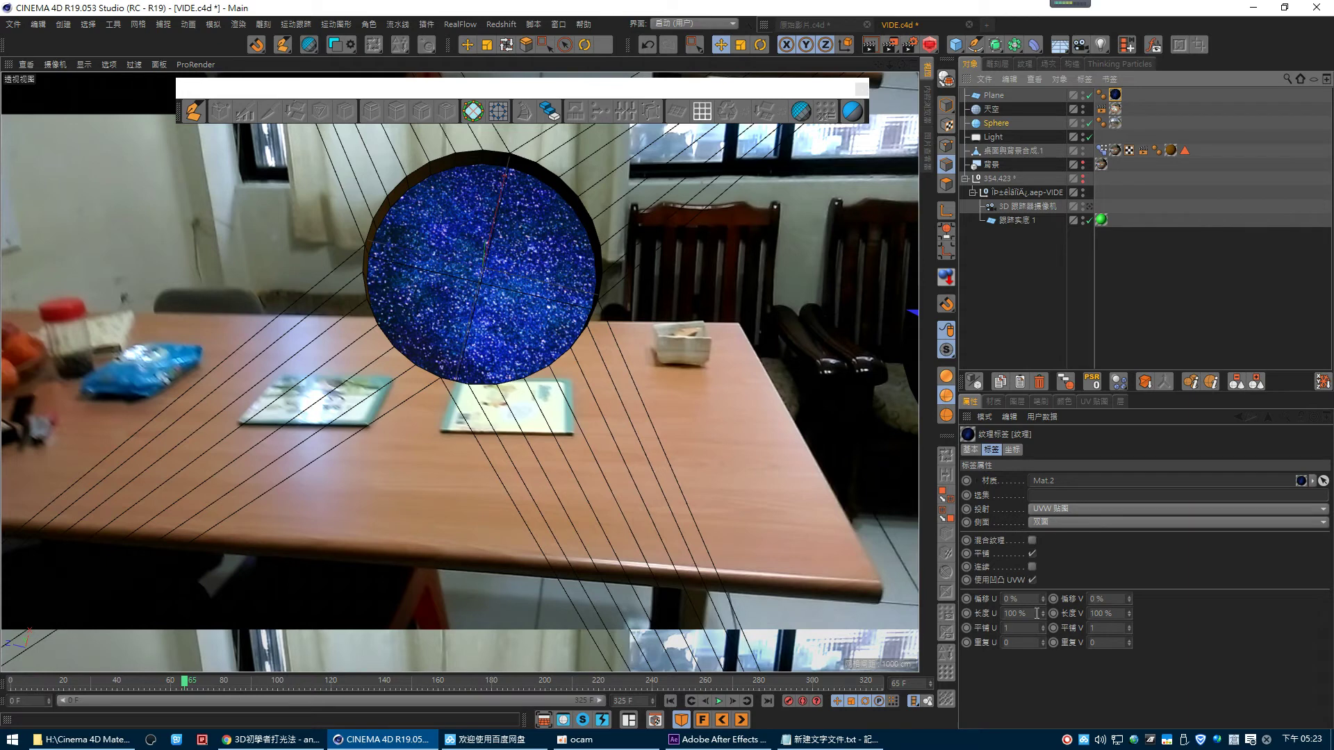
left_click(872, 46)
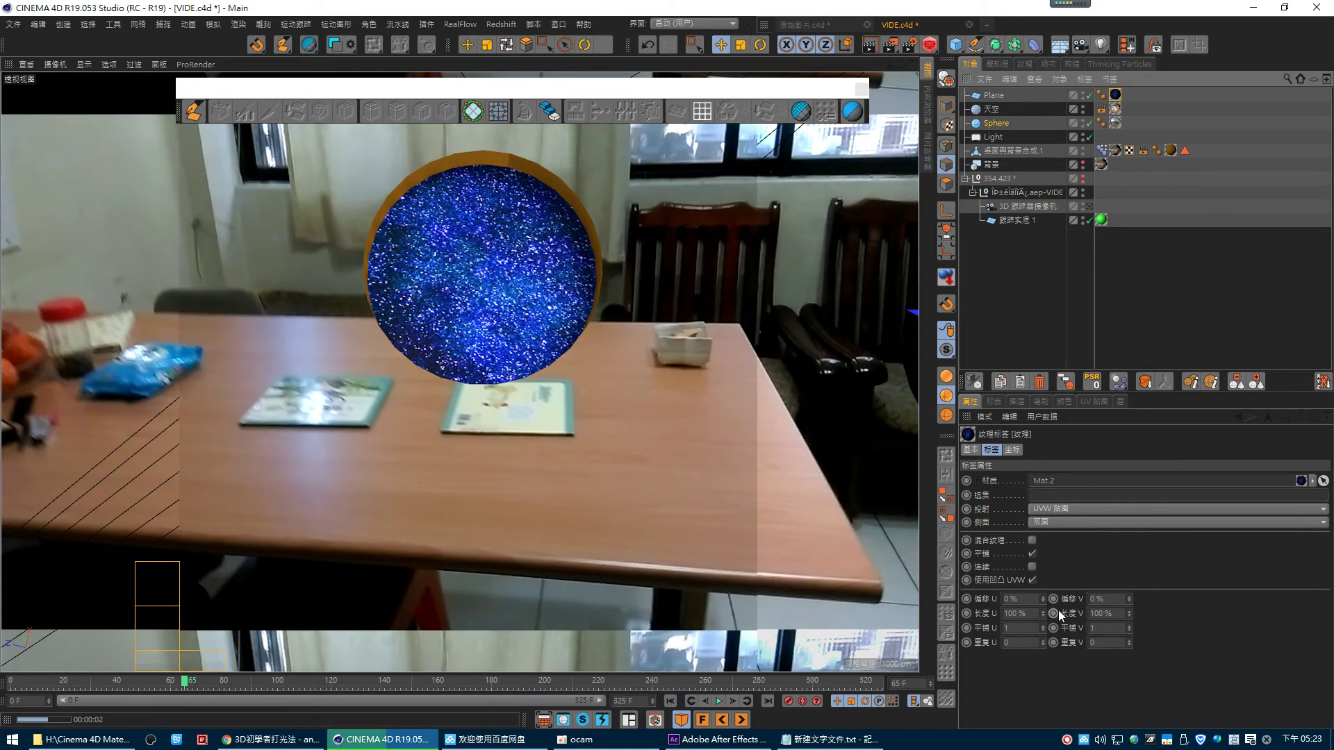
- Set the floor texture tag's Length U and Length V to 200%
left_click(1014, 613)
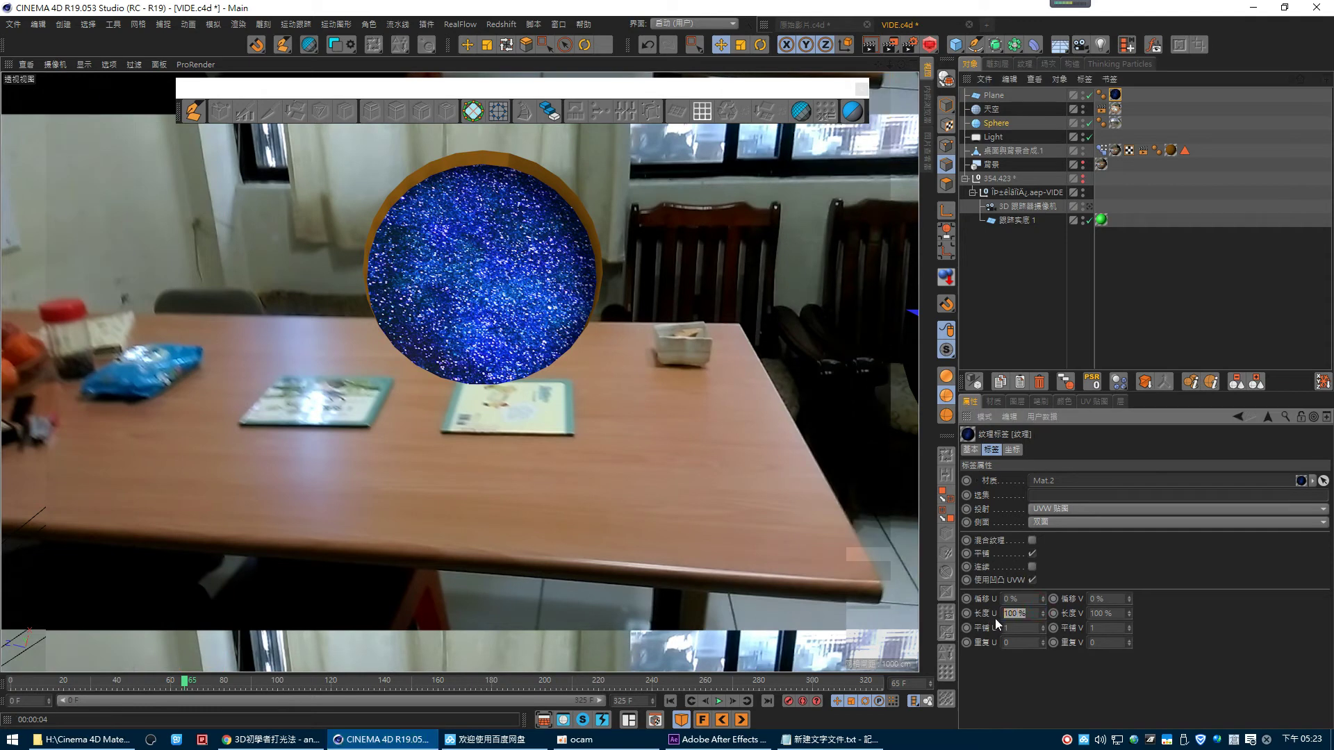
type("200")
key("Tab")
type("200")
left_click(1191, 623)
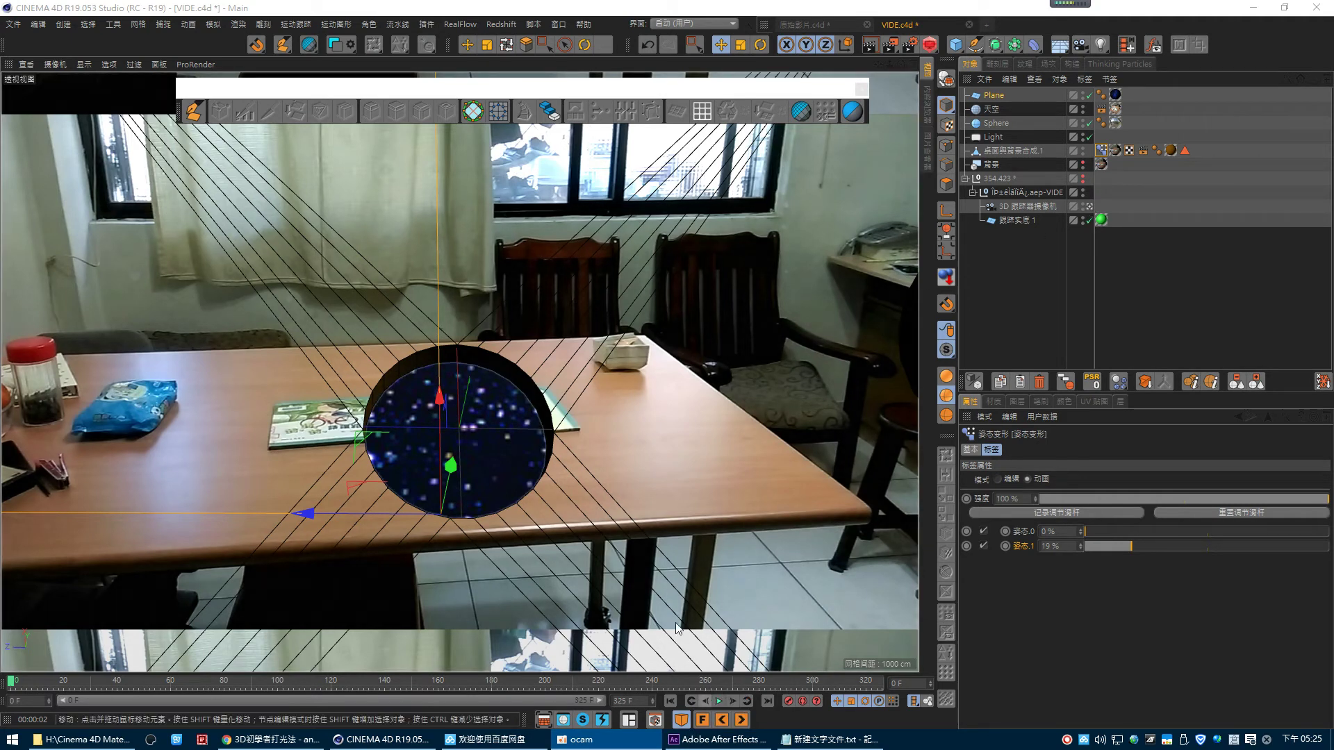
- At frame -1, raise 姿态.0 to 100%, blend toward the open-hole pose, and render a preview
left_click(705, 701)
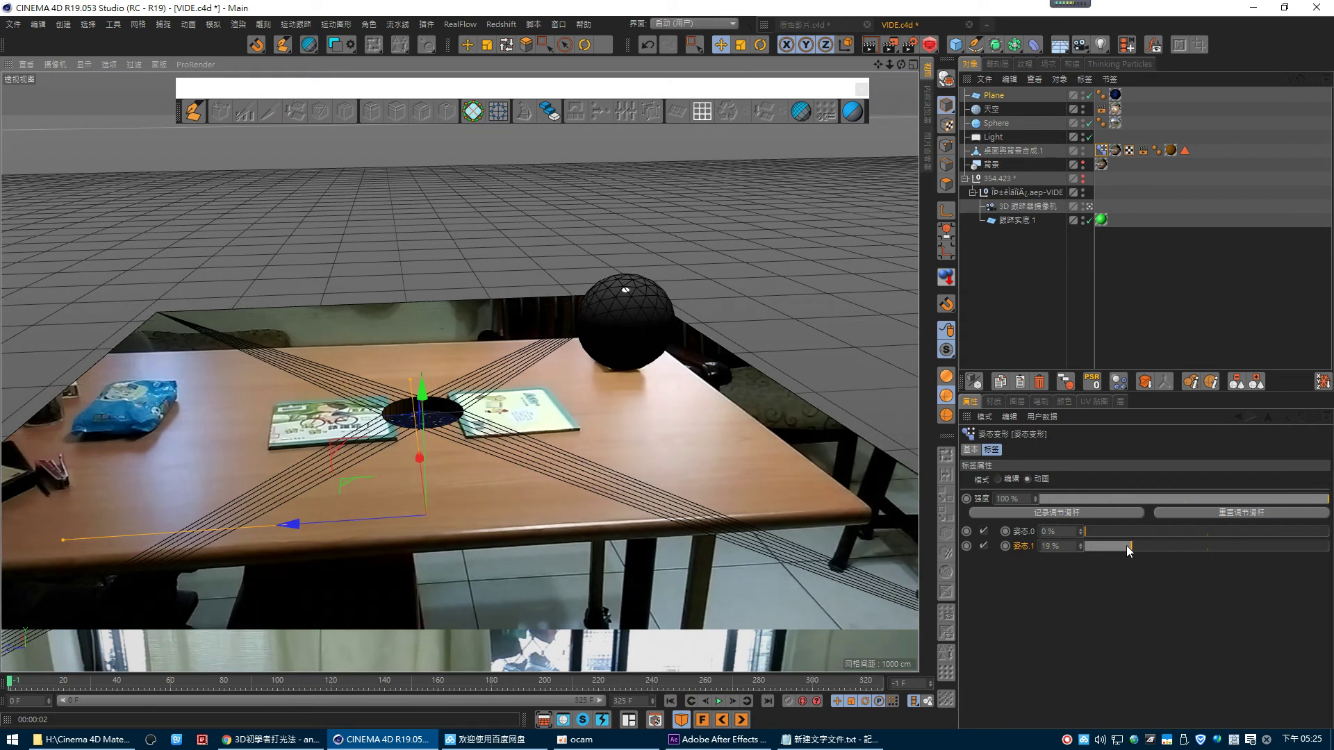
key("ctrl+z")
left_click(1105, 312)
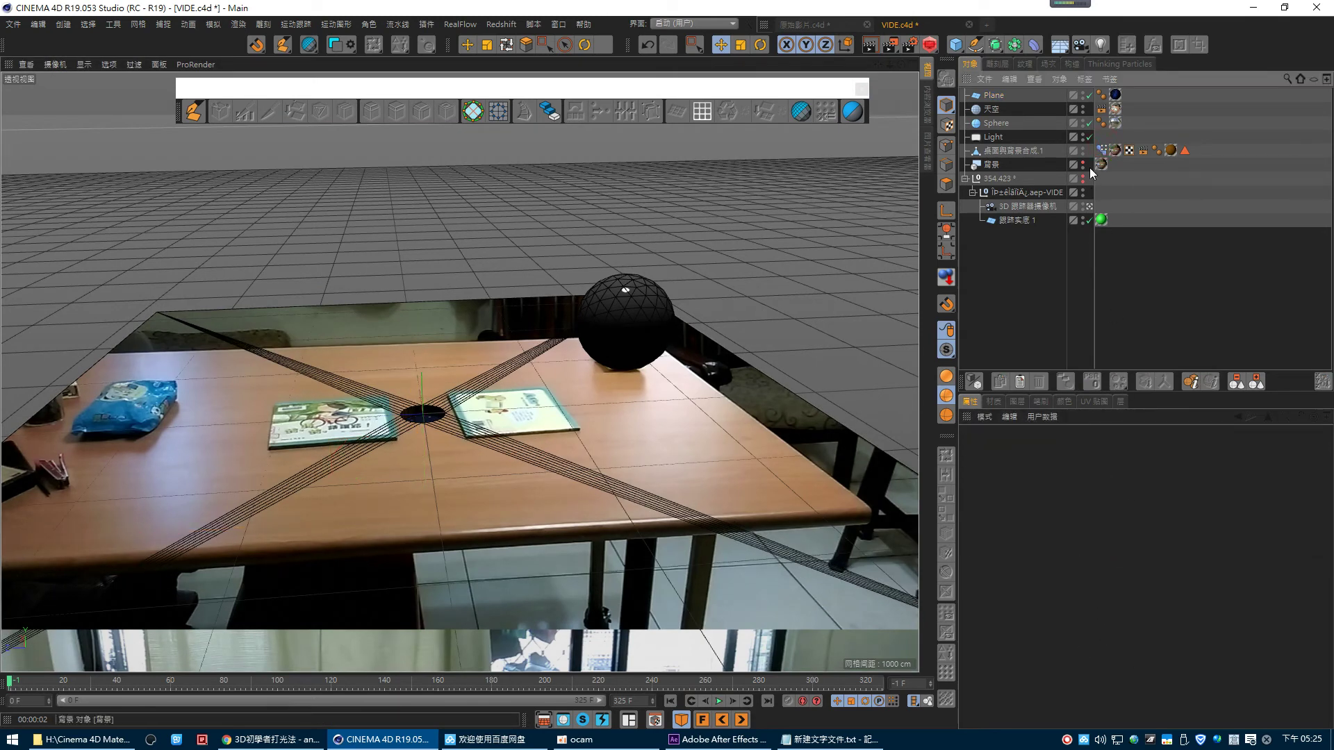
left_click_drag(1094, 533, 1329, 533)
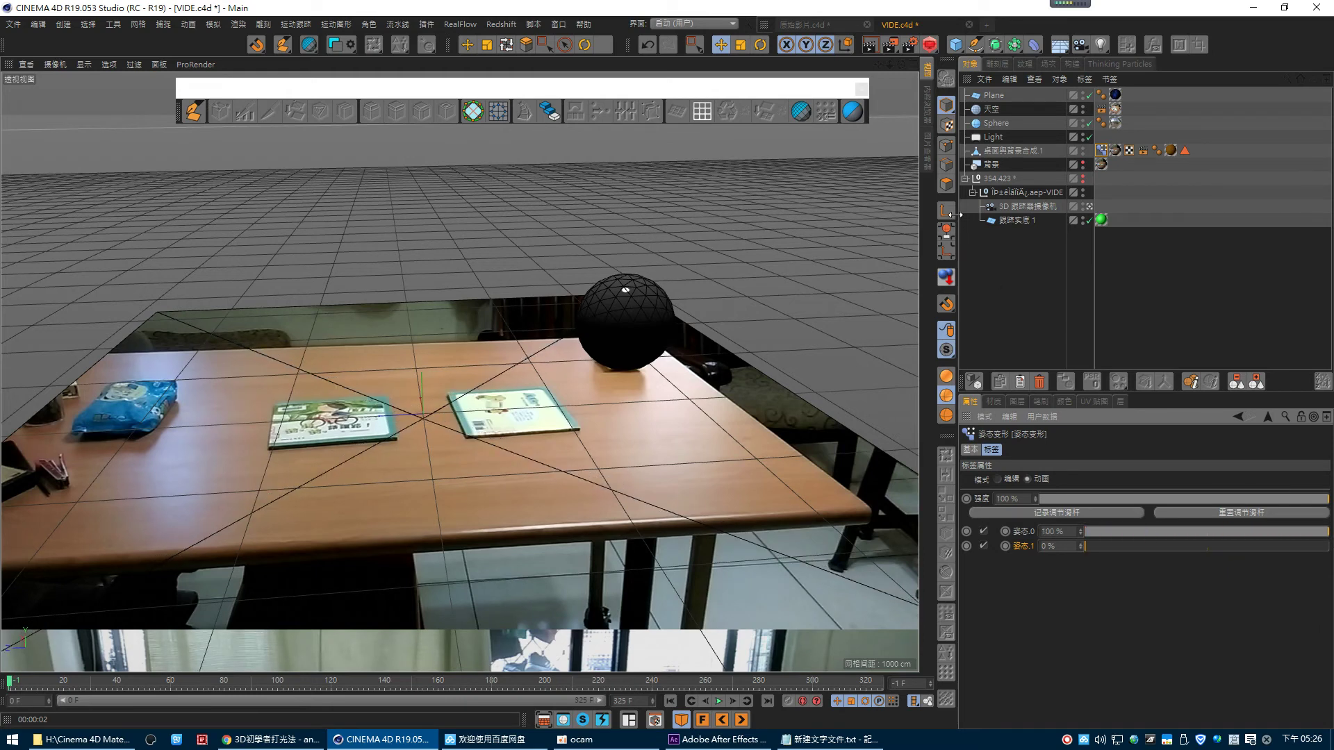
mouse_move(1170, 532)
left_mouse_down()
mouse_move(1085, 535)
mouse_move(1329, 546)
left_mouse_up()
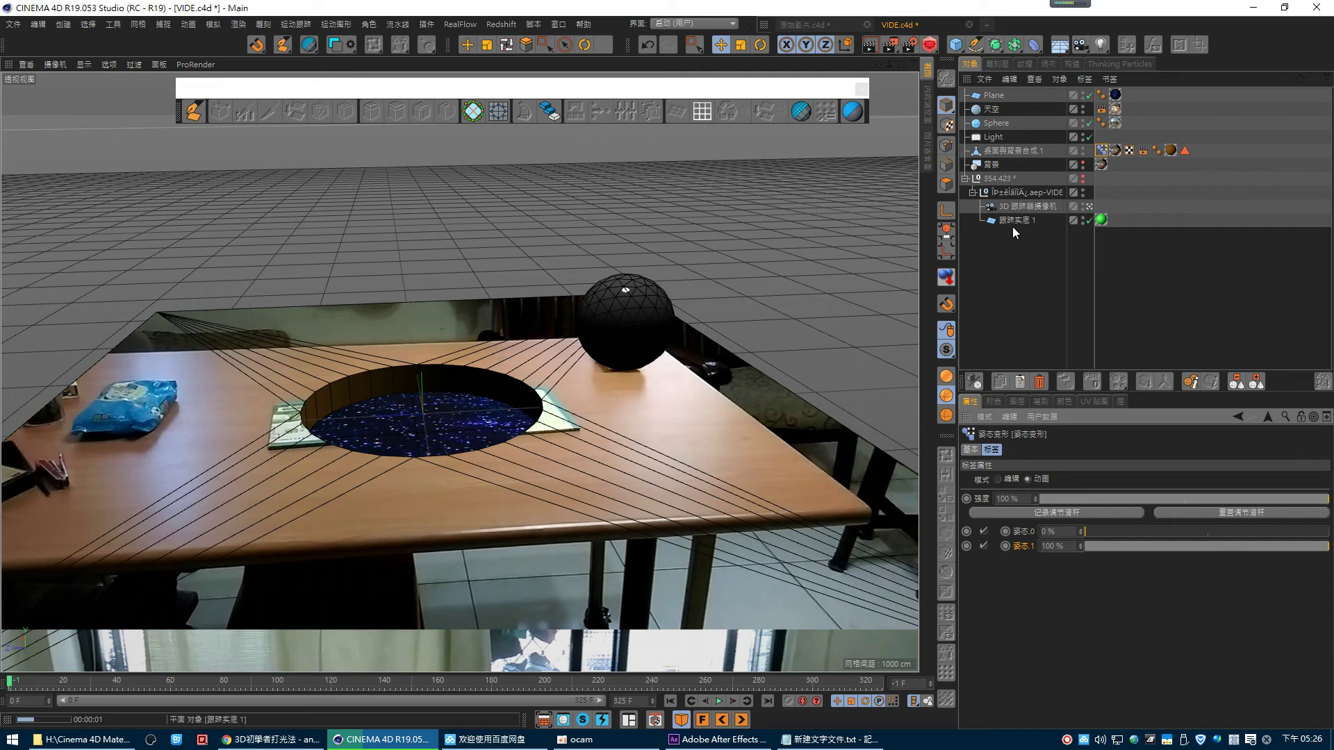
left_click(872, 46)
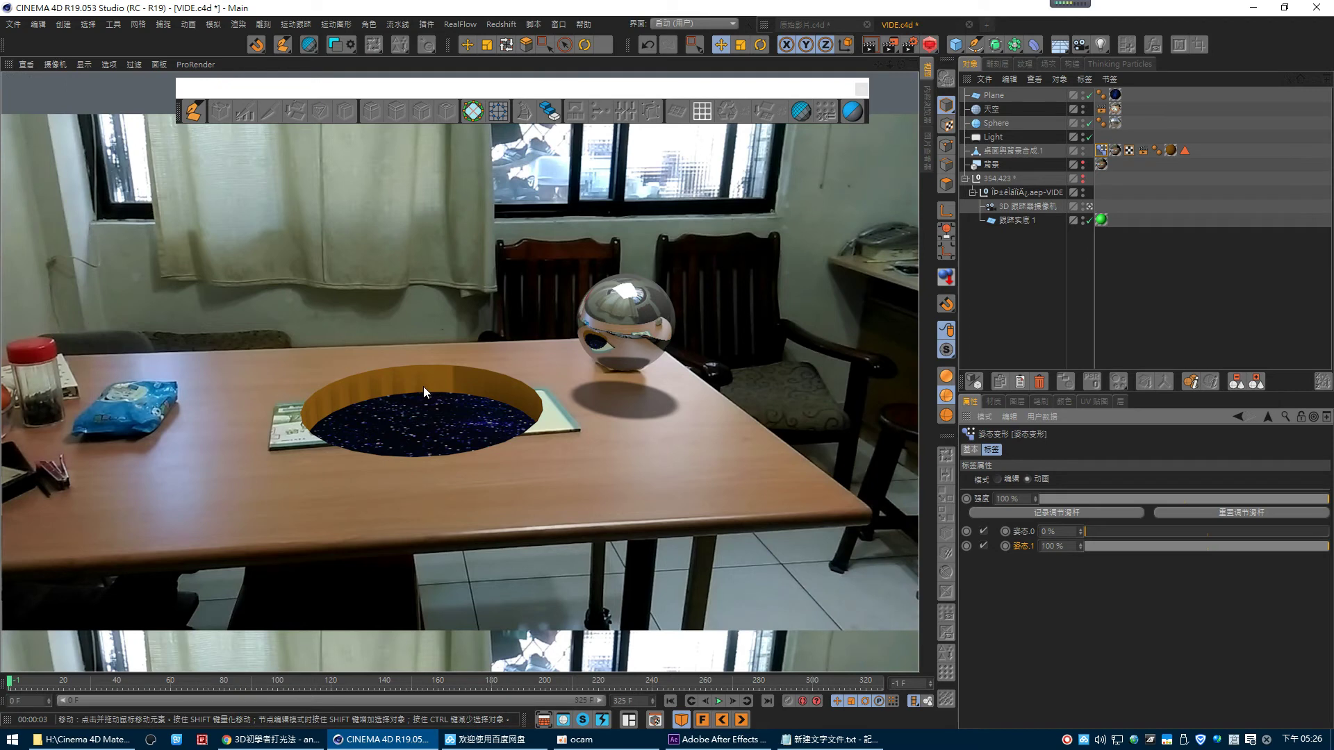
left_click(1171, 150)
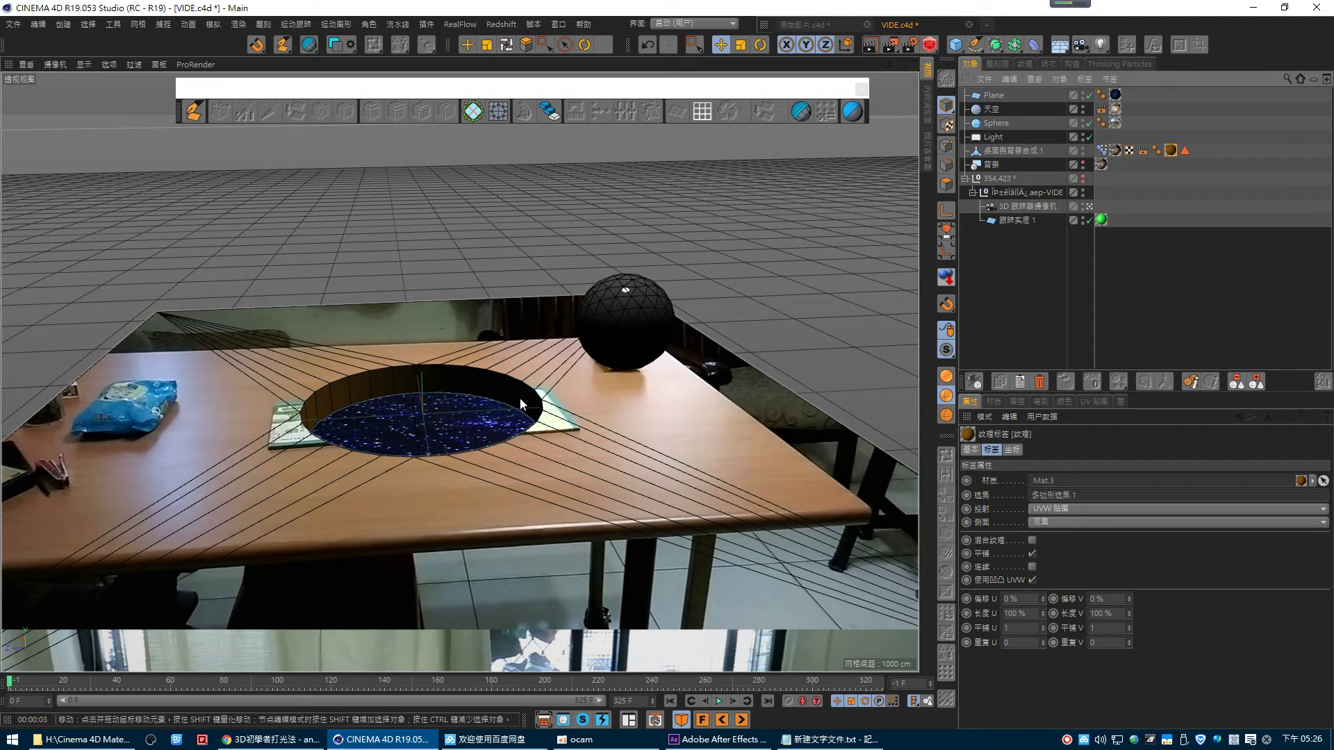
- Delete the Pose Morph tag and nudge 桌面與背景合成.1 slightly up on Y
left_click(1102, 151)
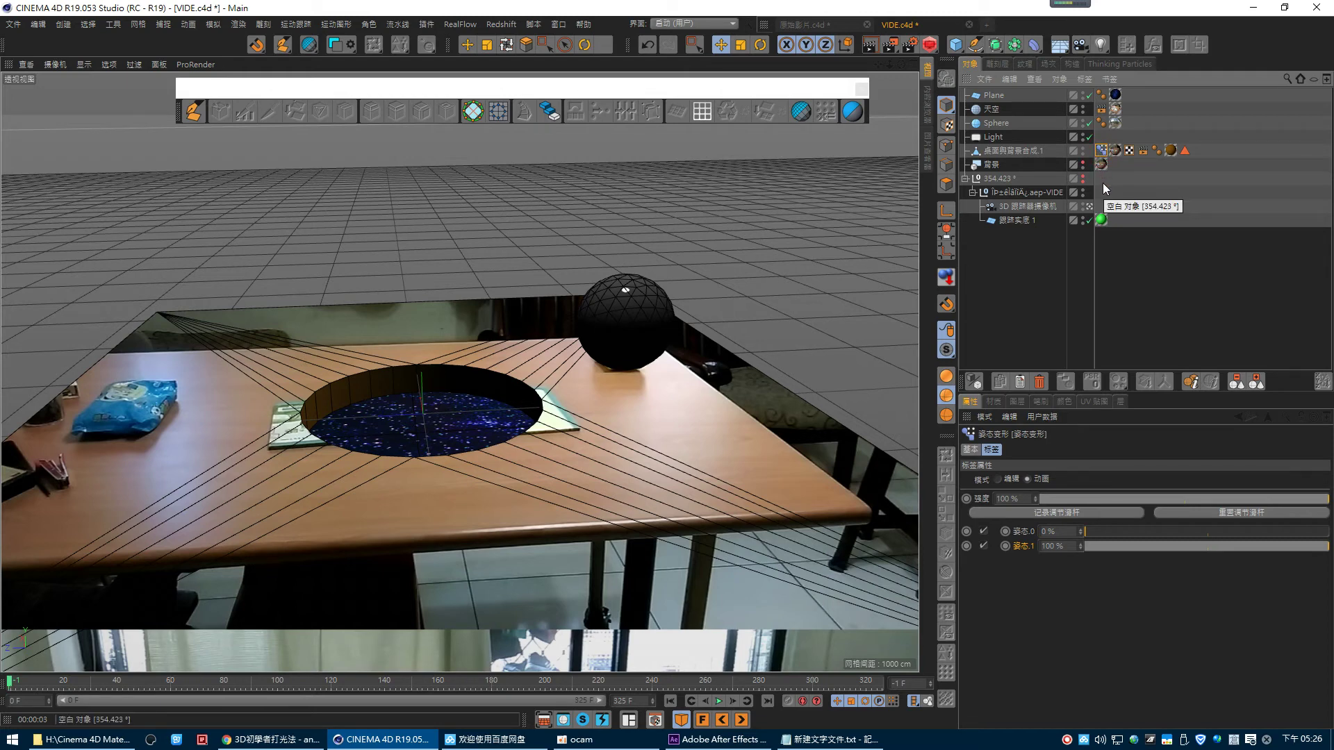
left_click(1105, 150)
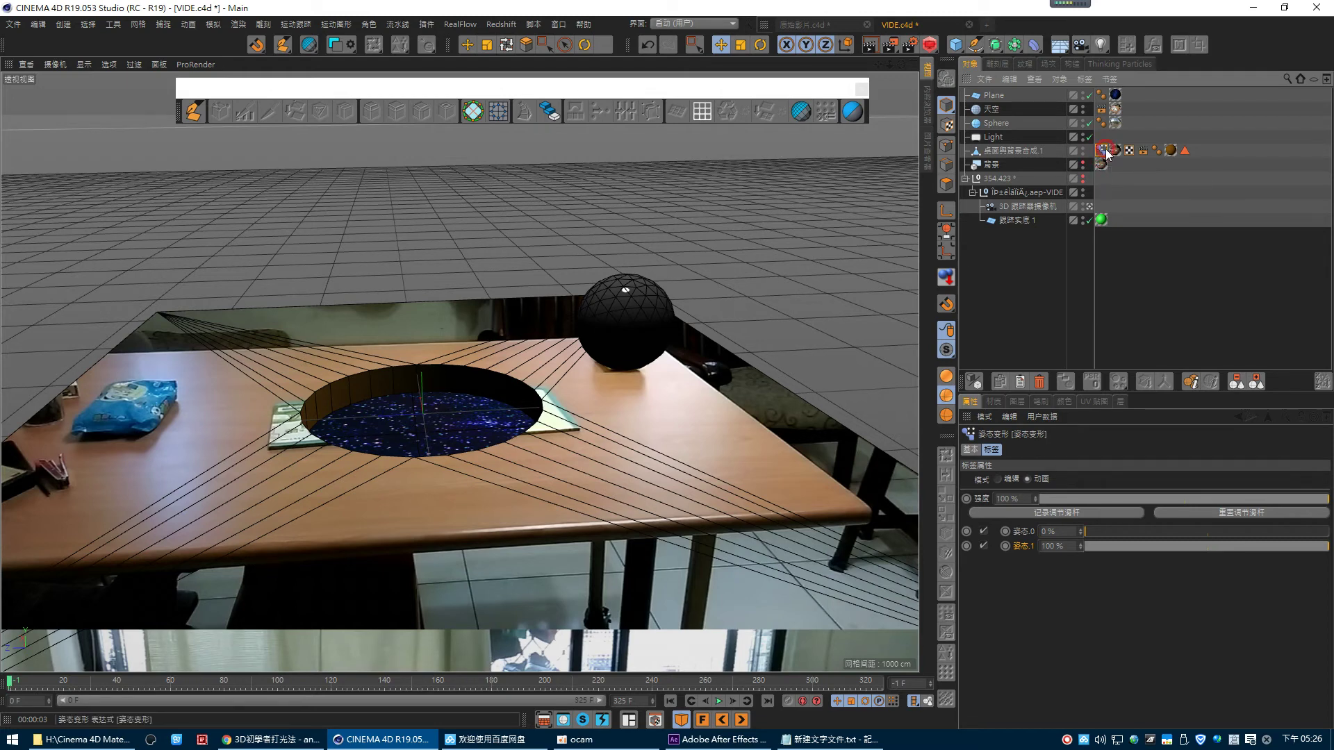
key("Delete")
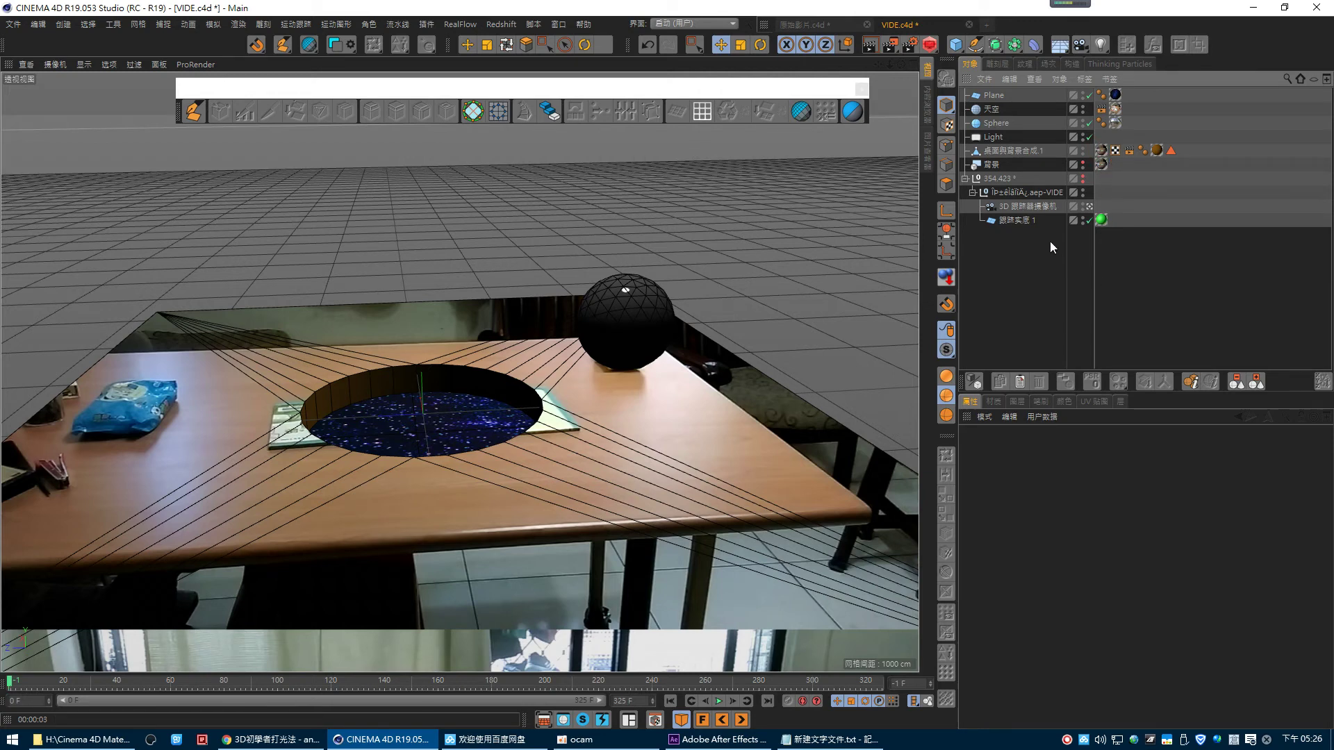
left_click(489, 393)
mouse_move(418, 294)
left_mouse_down()
mouse_move(419, 282)
mouse_move(437, 296)
left_mouse_up()
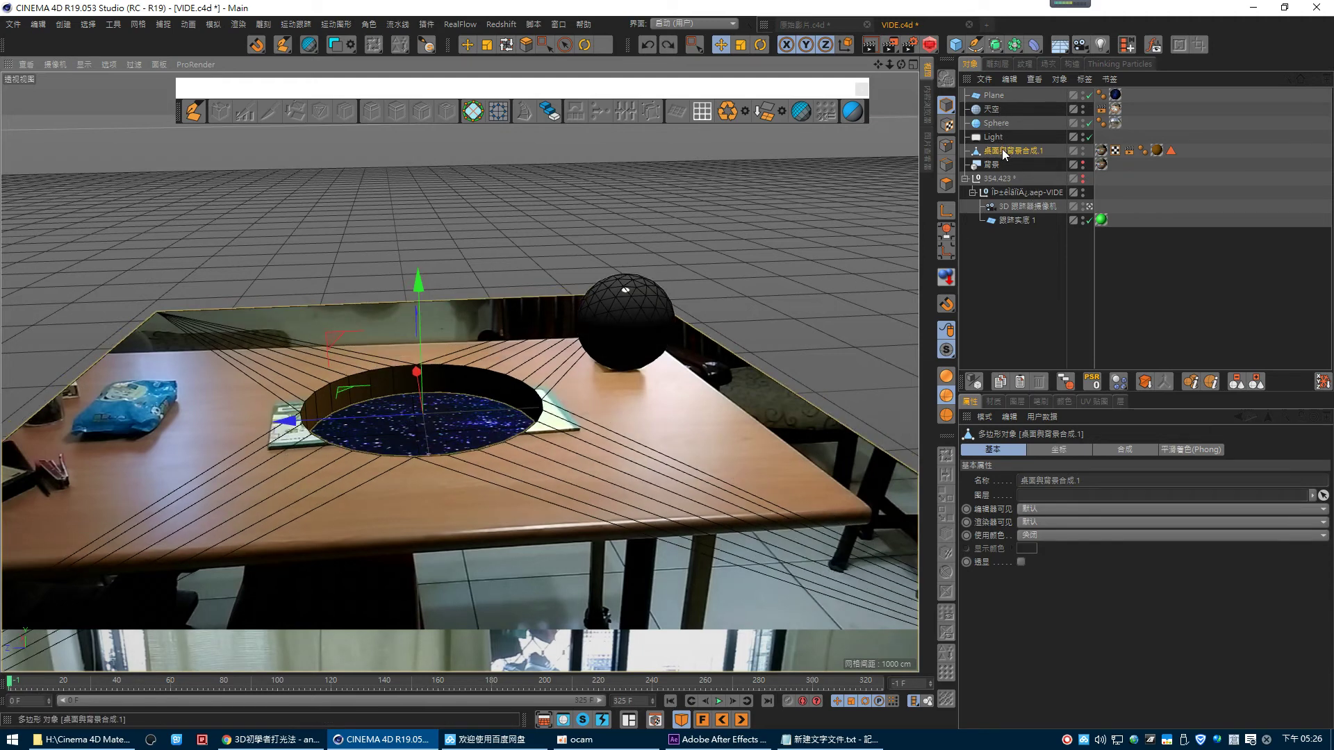
left_click(1002, 149)
left_click(946, 164)
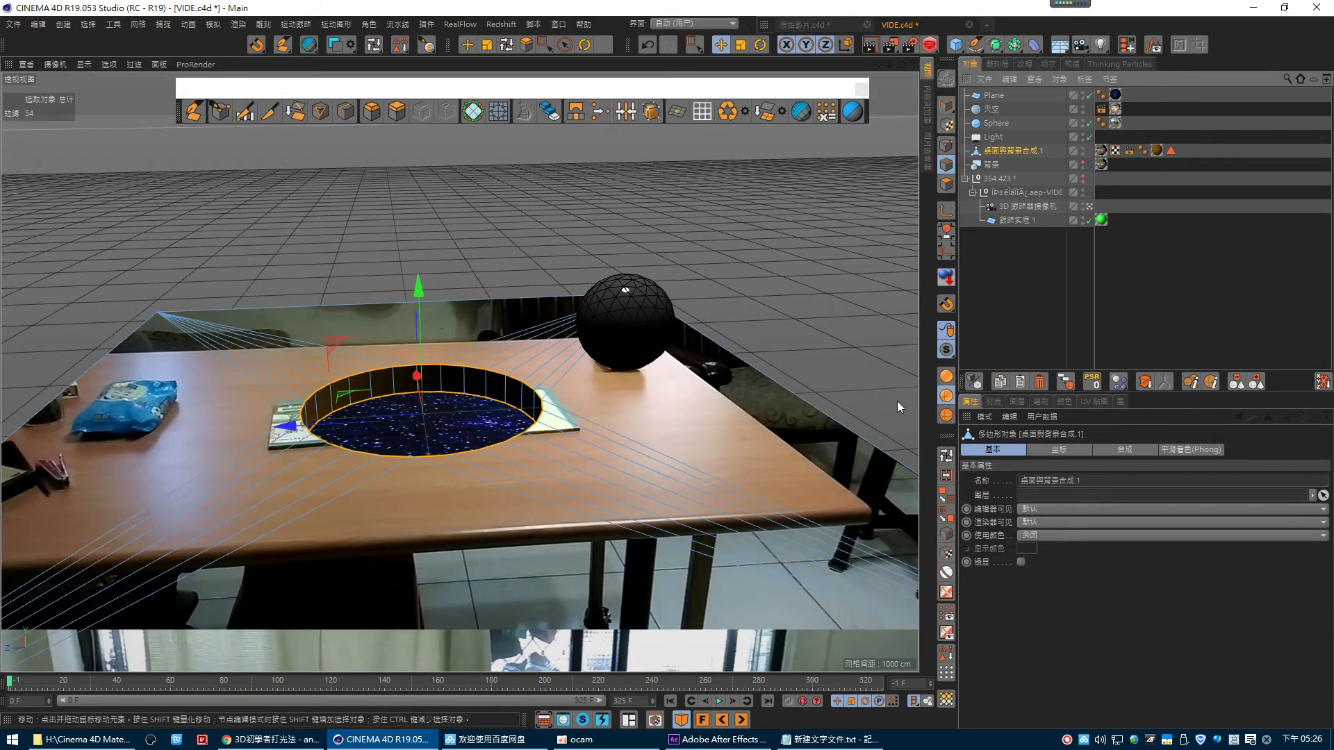
- Loop-select part of the hole's rim edges, move them on Y, and disable the starry Plane
left_click(947, 455)
left_click_drag(447, 393, 445, 396)
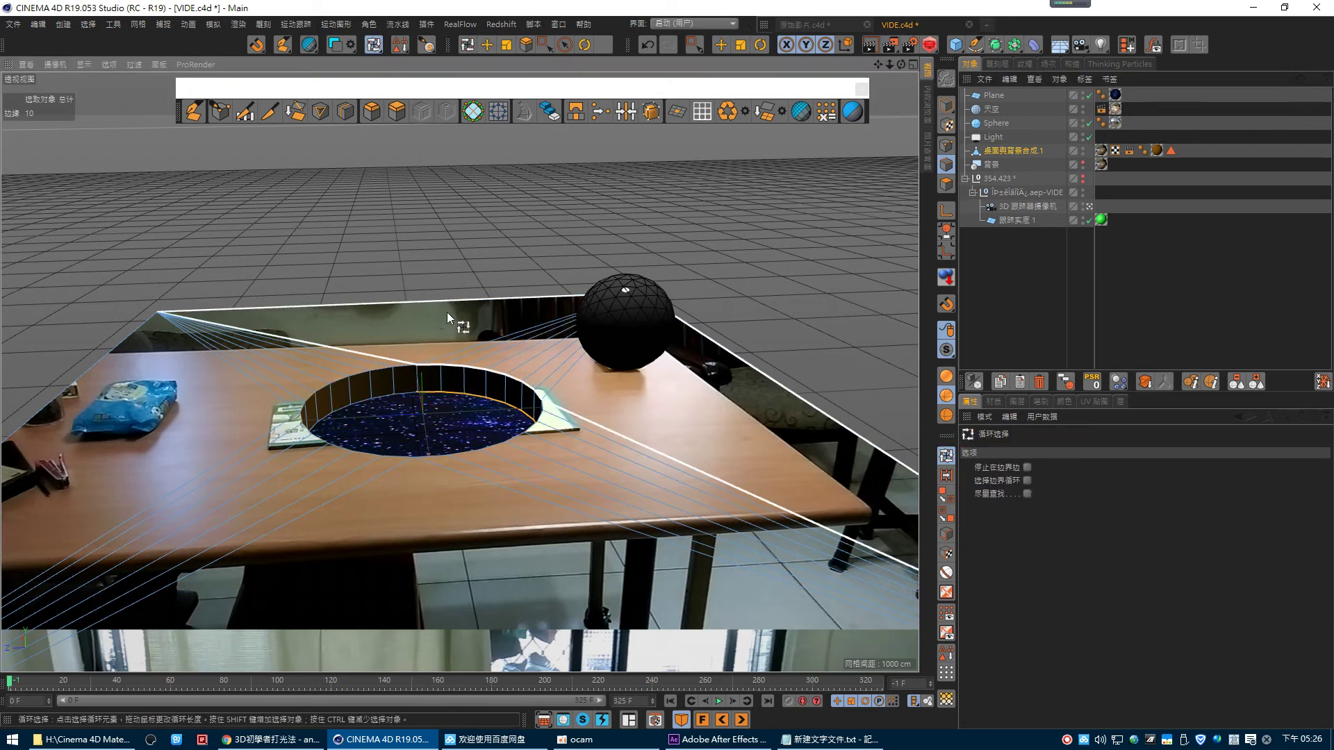
left_click_drag(410, 396, 462, 396)
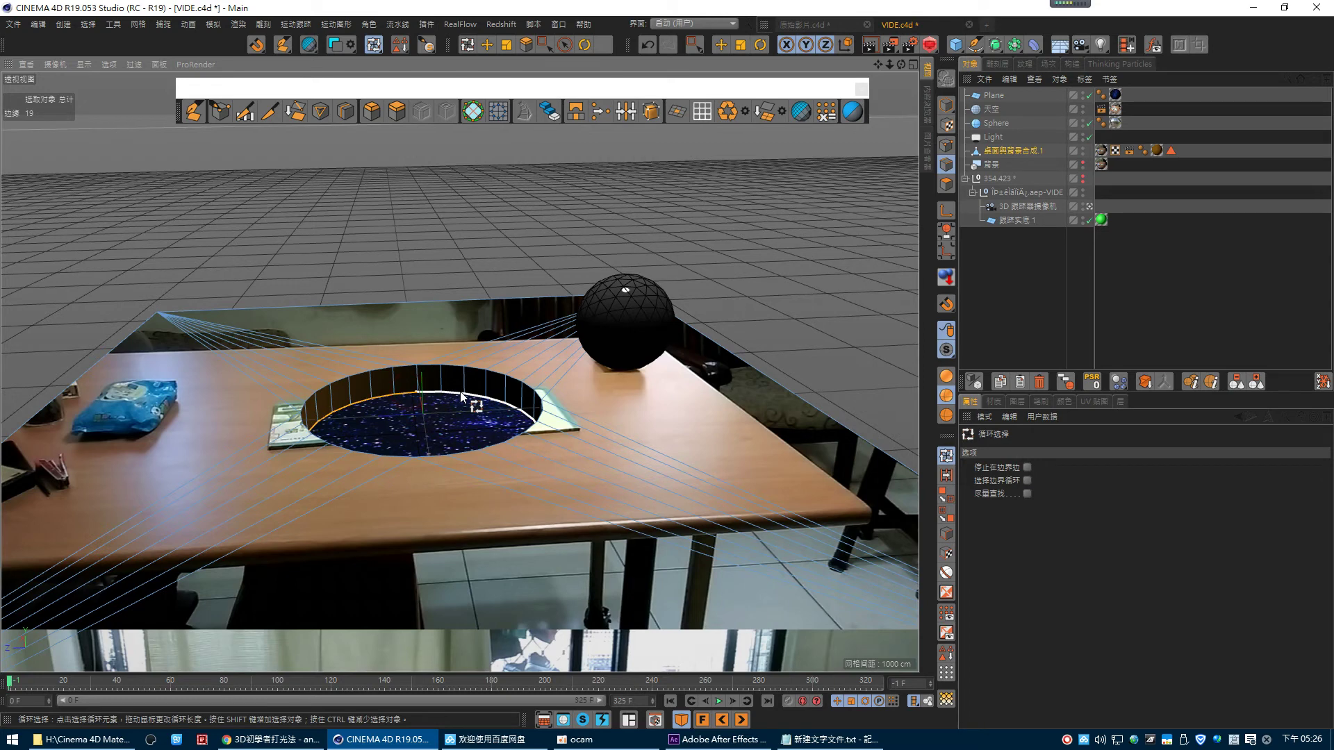
key("e")
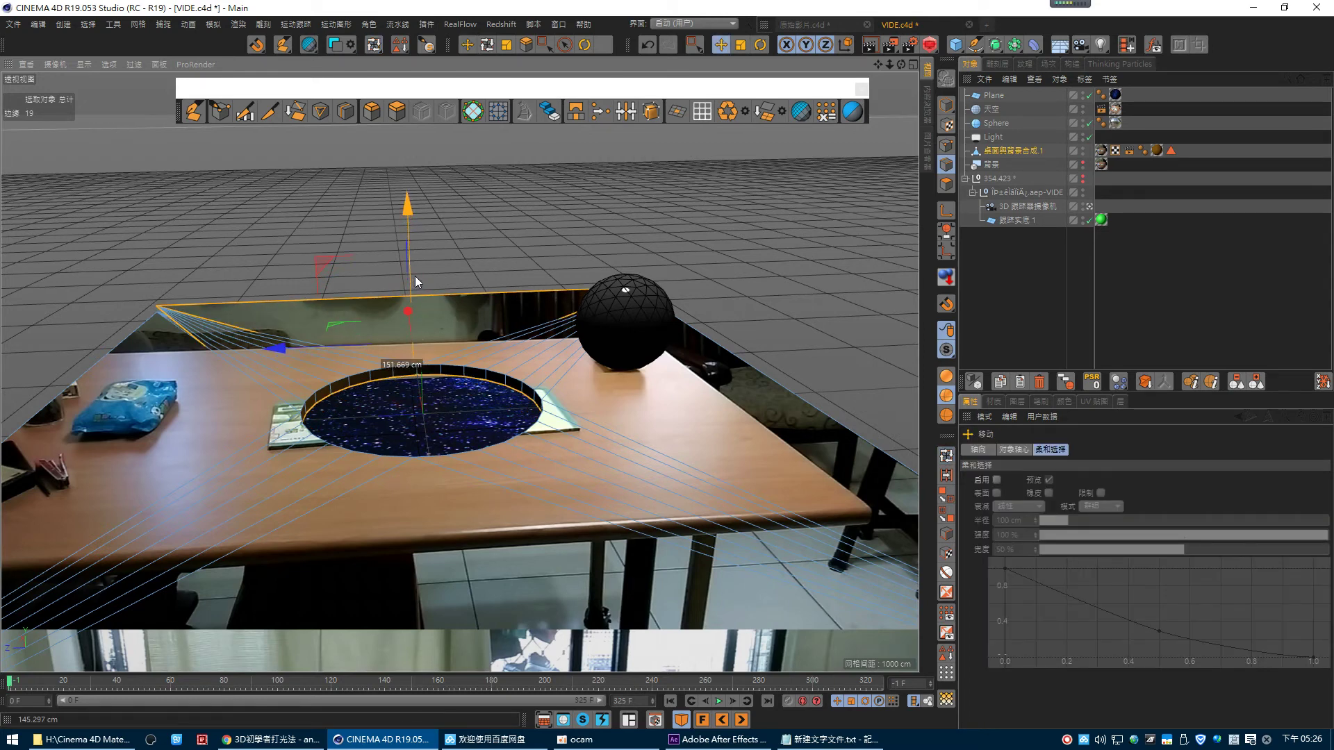
left_click_drag(412, 283, 415, 275)
scroll(420, 321, "up", 2)
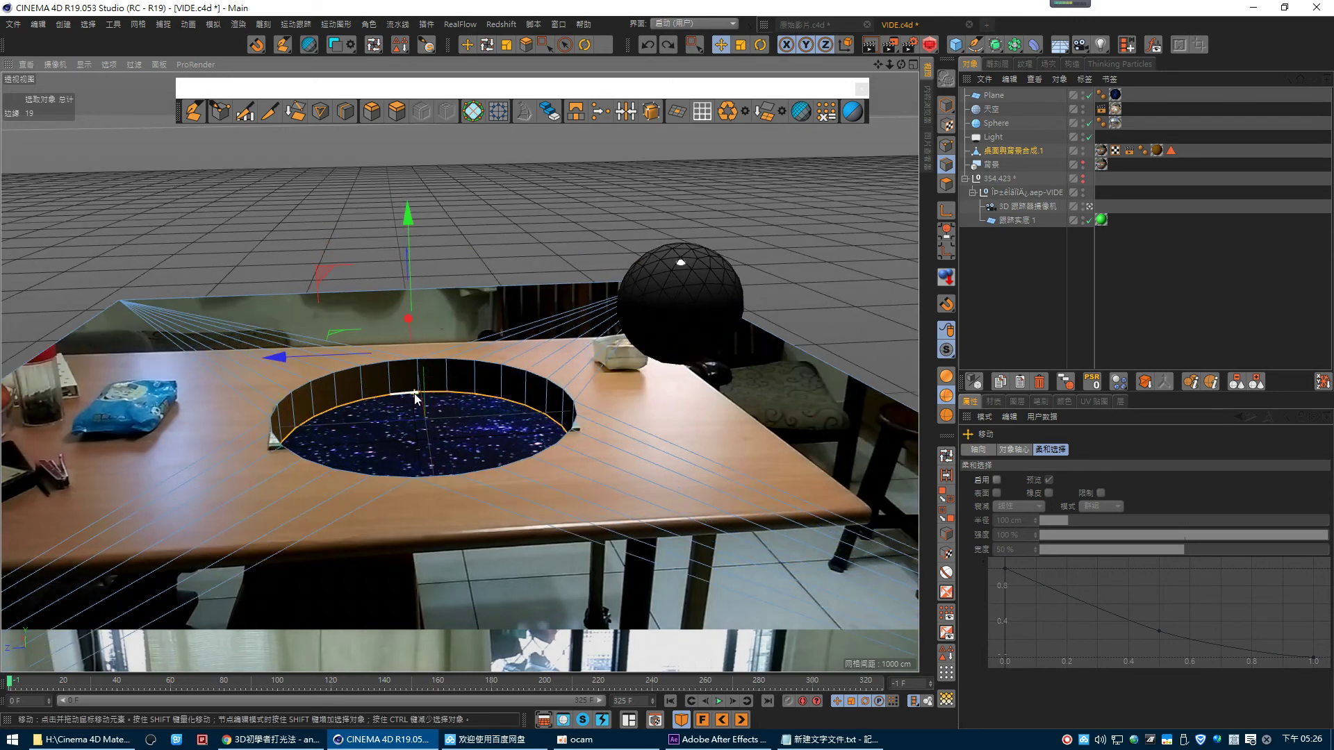
left_click(1088, 95)
- Loop-select the hole's inner ring edge loop and move it up on Y
mouse_move(469, 406)
left_mouse_down("alt")
mouse_move(485, 324)
mouse_move(419, 226)
mouse_move(415, 312)
left_mouse_up("alt")
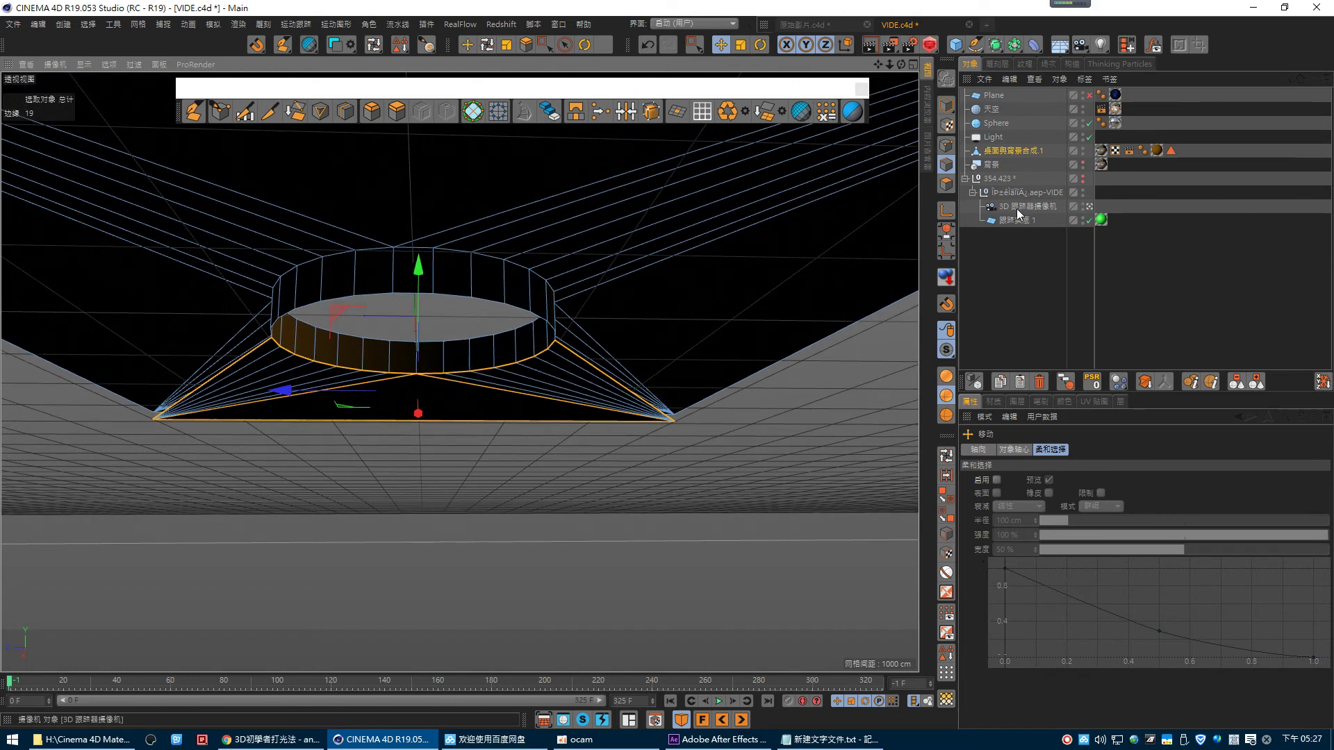
left_click(1005, 152)
key("u")
key("l")
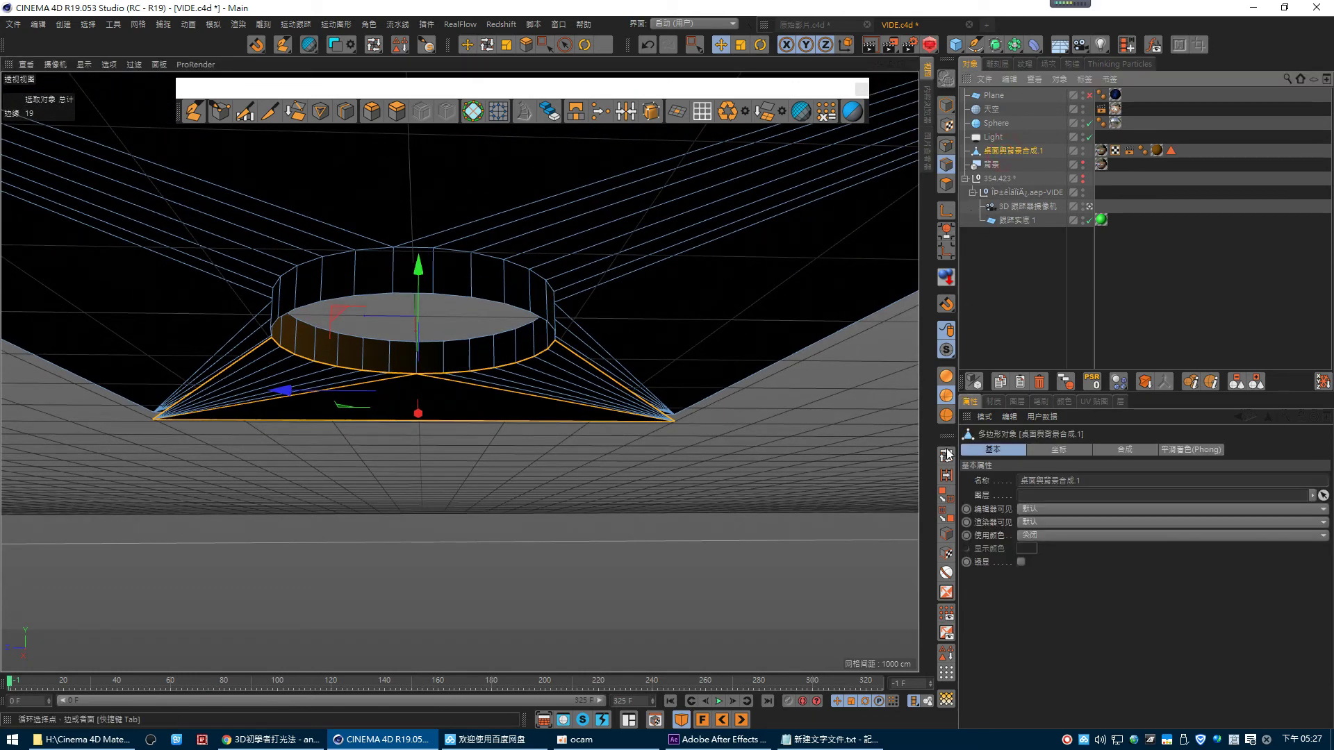
left_click(465, 296)
mouse_move(635, 277)
left_mouse_down("alt")
mouse_move(605, 372)
mouse_move(627, 353)
mouse_move(603, 460)
left_mouse_up("alt")
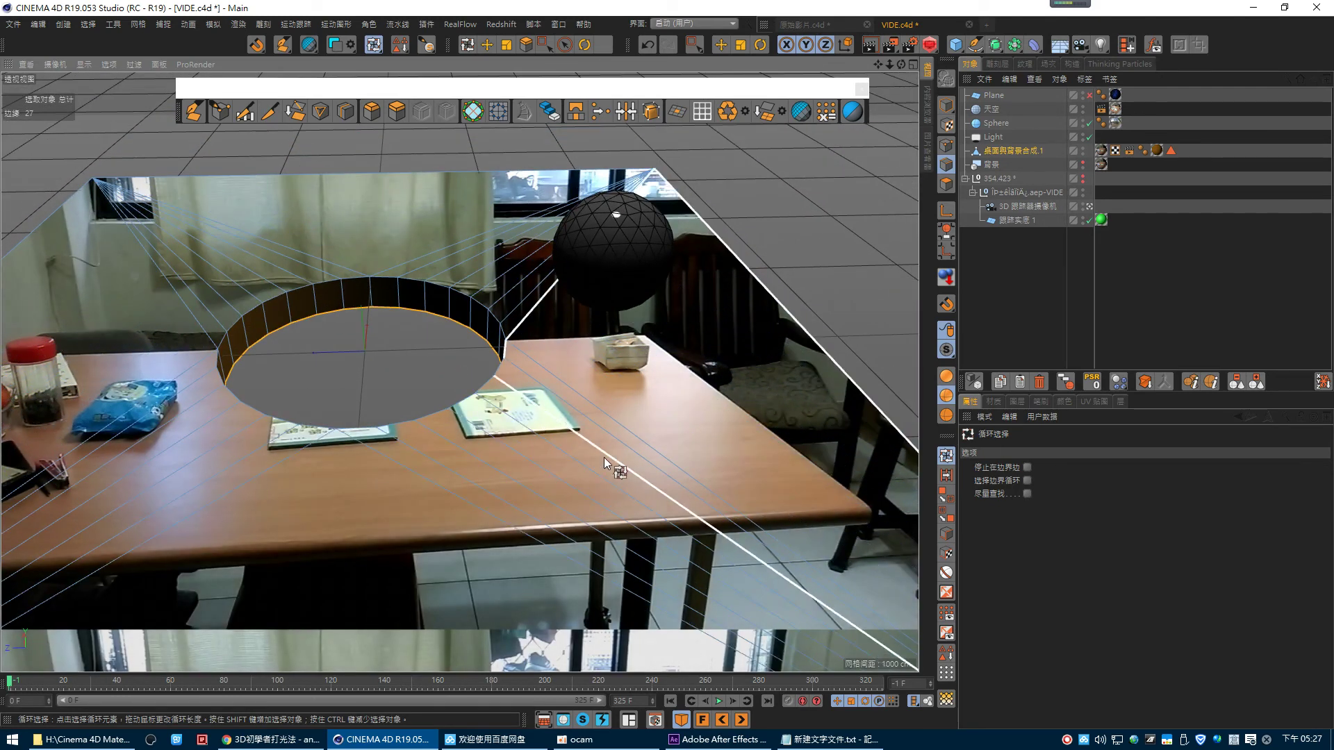
key("e")
mouse_move(357, 271)
left_mouse_down()
mouse_move(385, 281)
mouse_move(443, 266)
left_mouse_up()
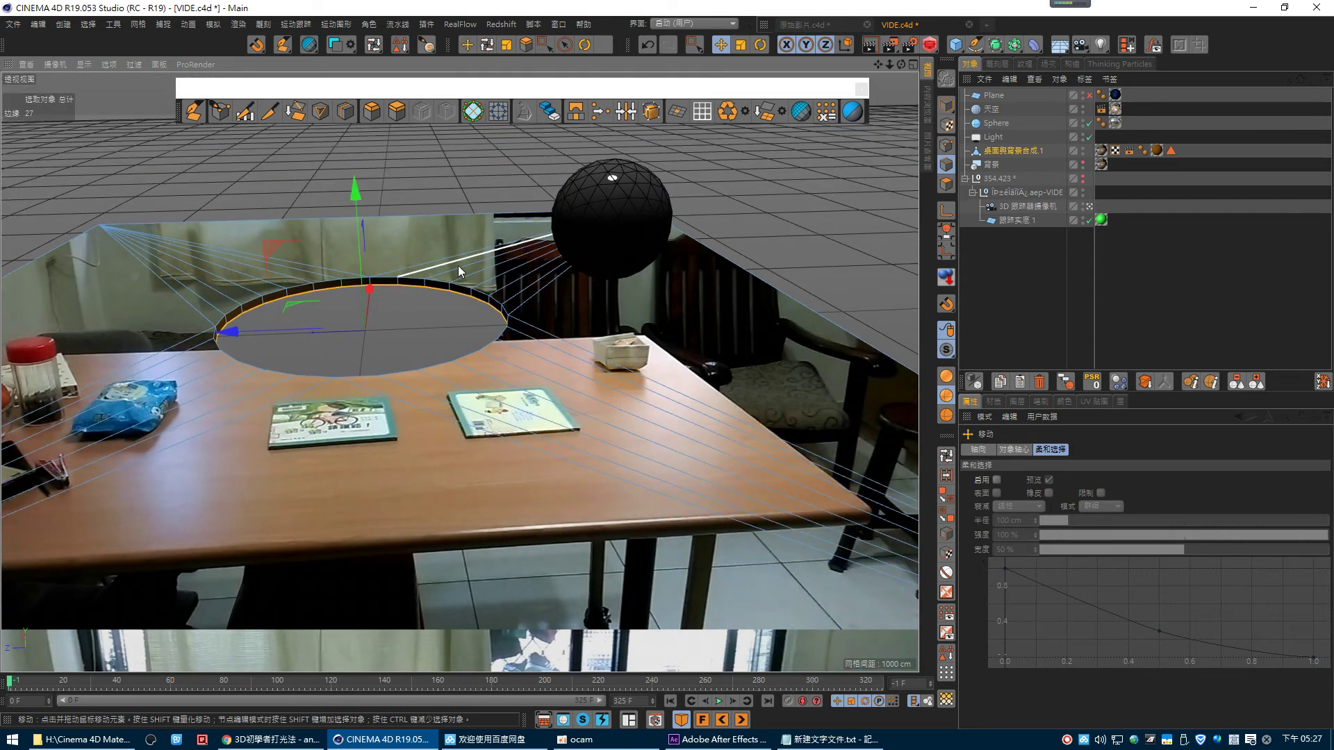
left_click(1009, 286)
- Add a Pose Morph tag with Points enabled to 桌面與背景合成.1 and loop-select the hole's rim
left_click(1015, 150)
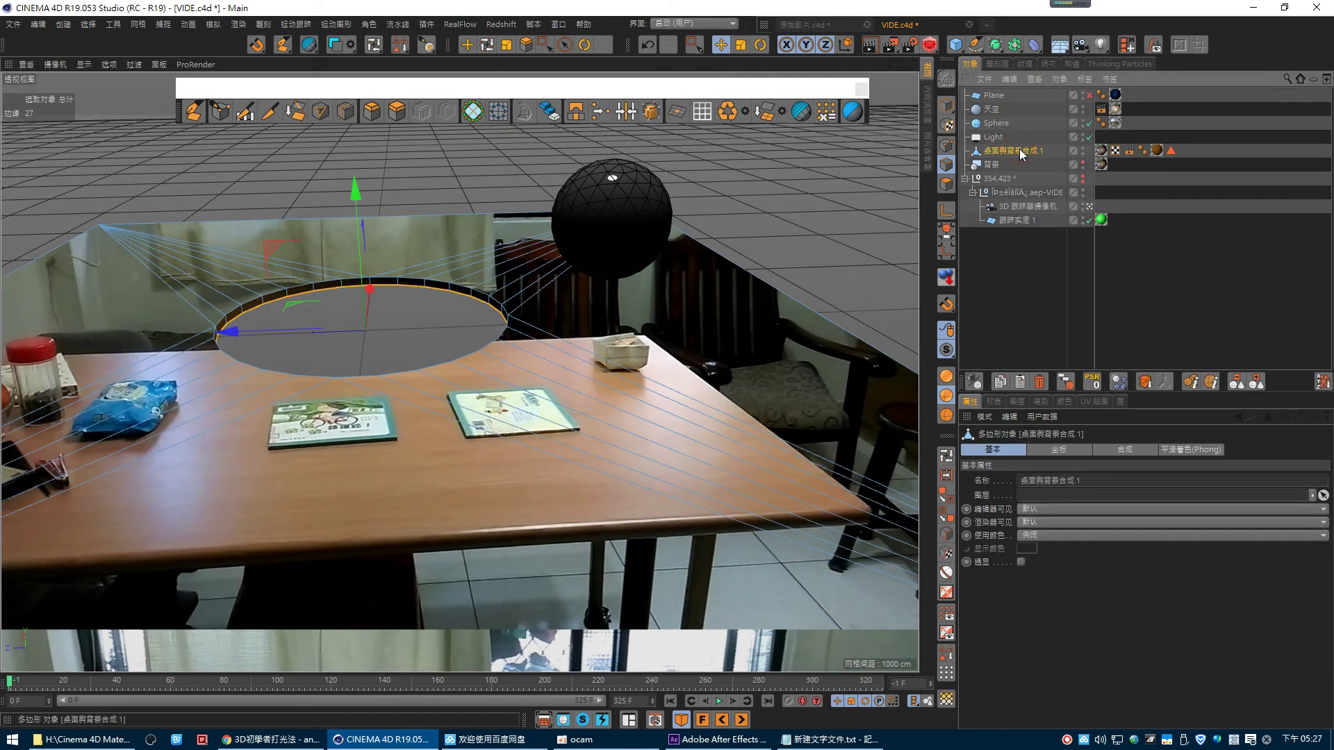
right_click(1021, 150)
mouse_move(1115, 292)
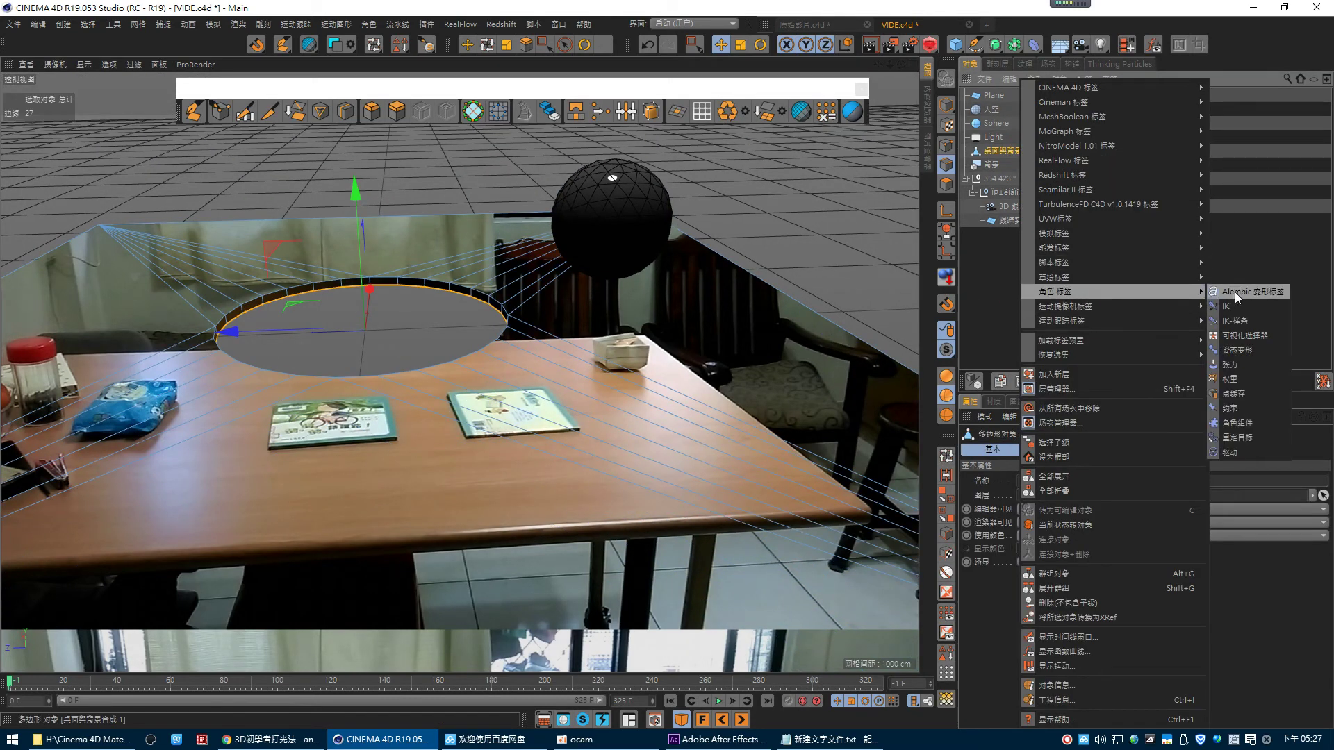
left_click(1237, 350)
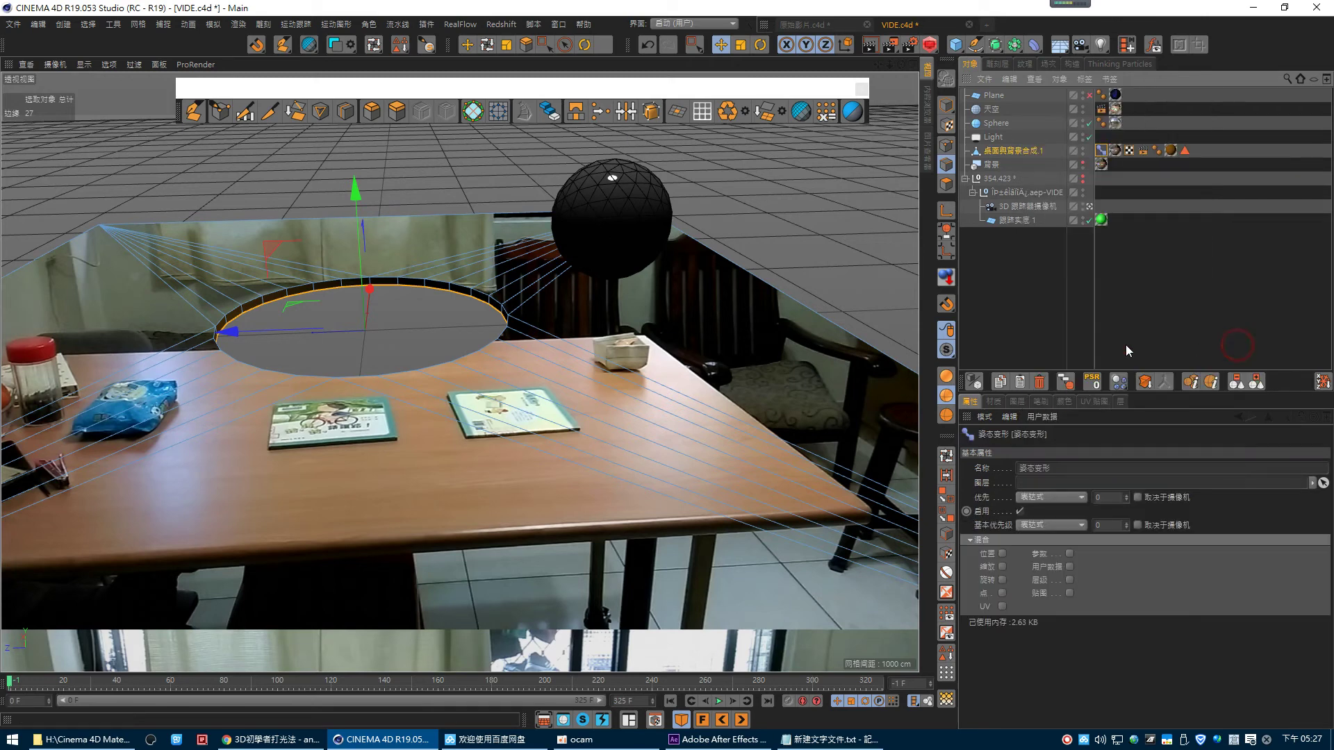
left_click(1003, 591)
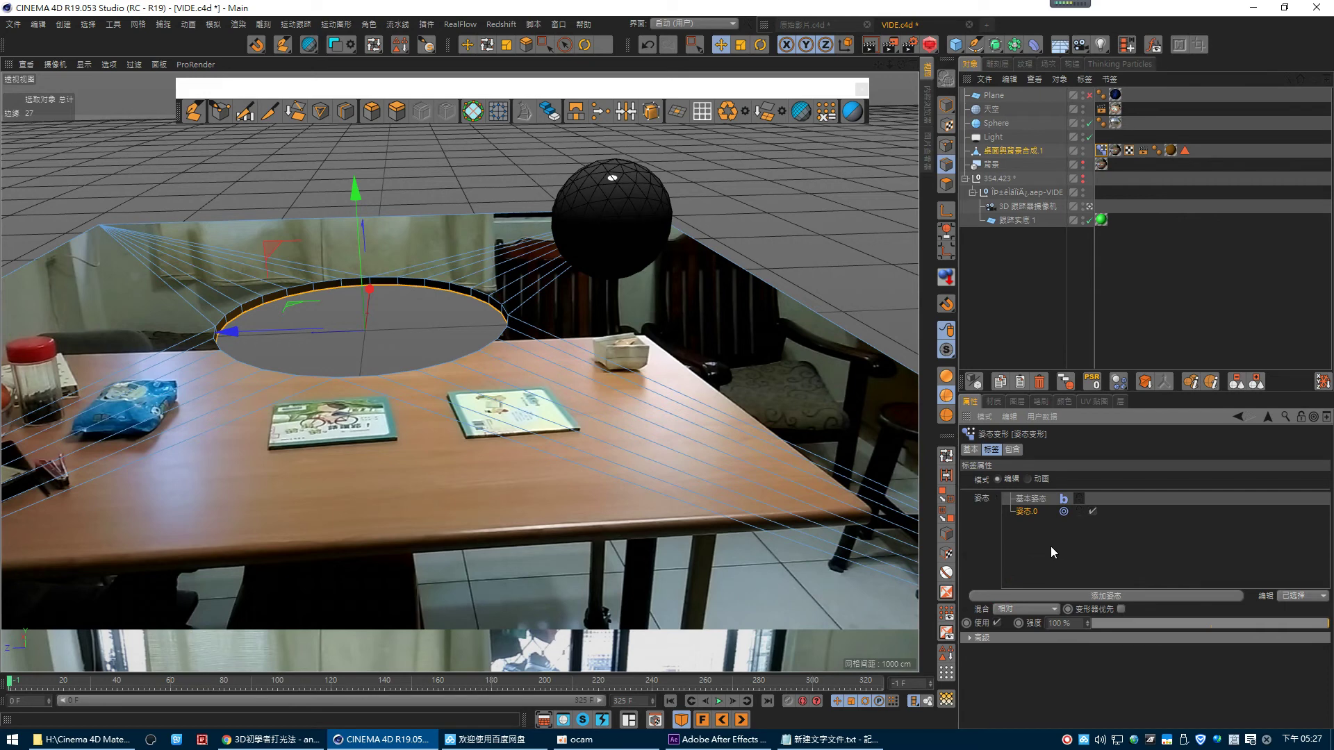
left_click(948, 458)
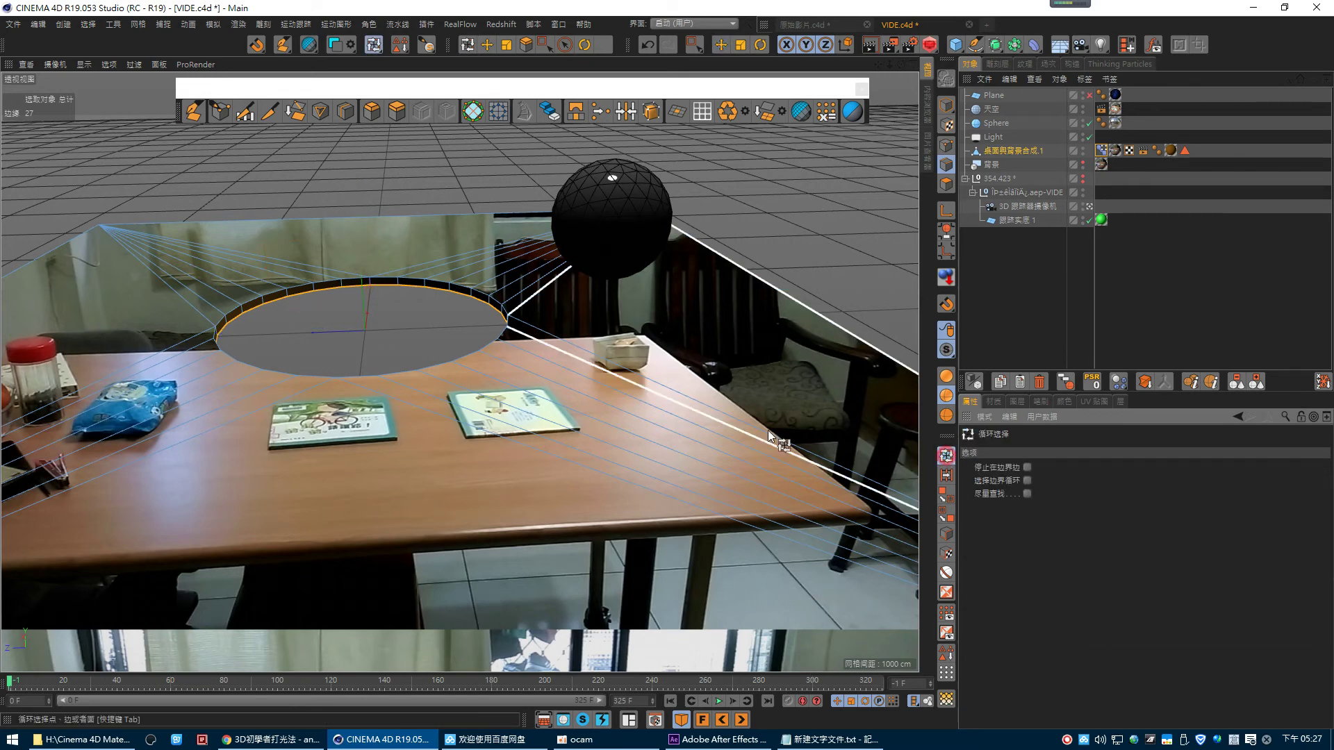
left_click(390, 276)
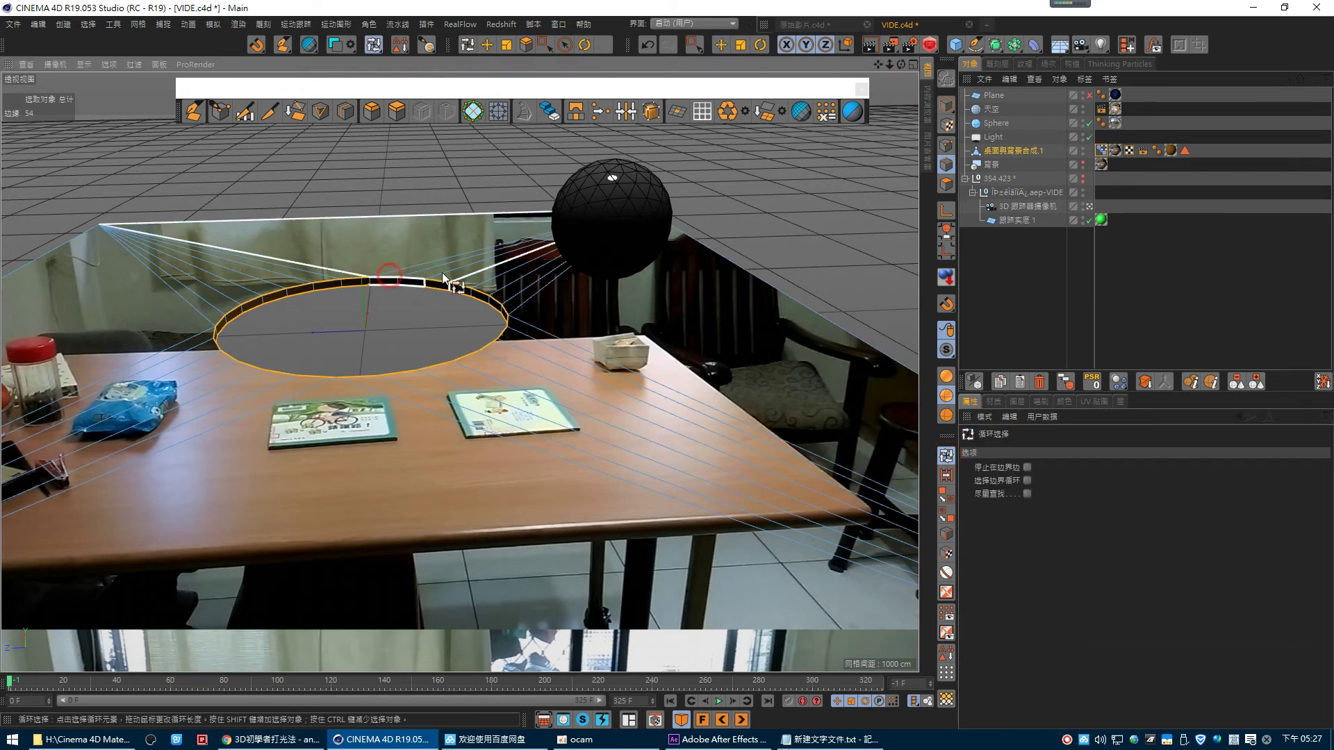
- Scale the selected rim edge loop down to about 87.5% in the morph pose
left_click(1105, 151)
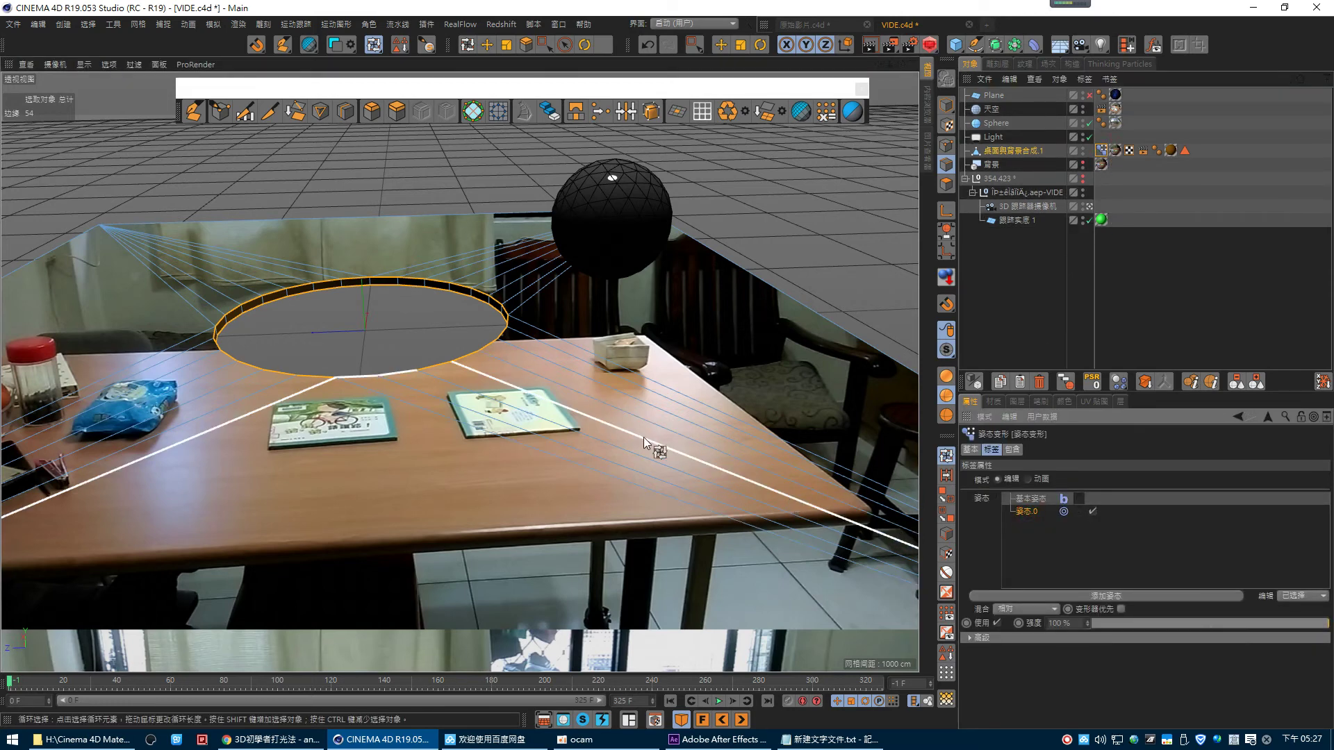
left_click(741, 45)
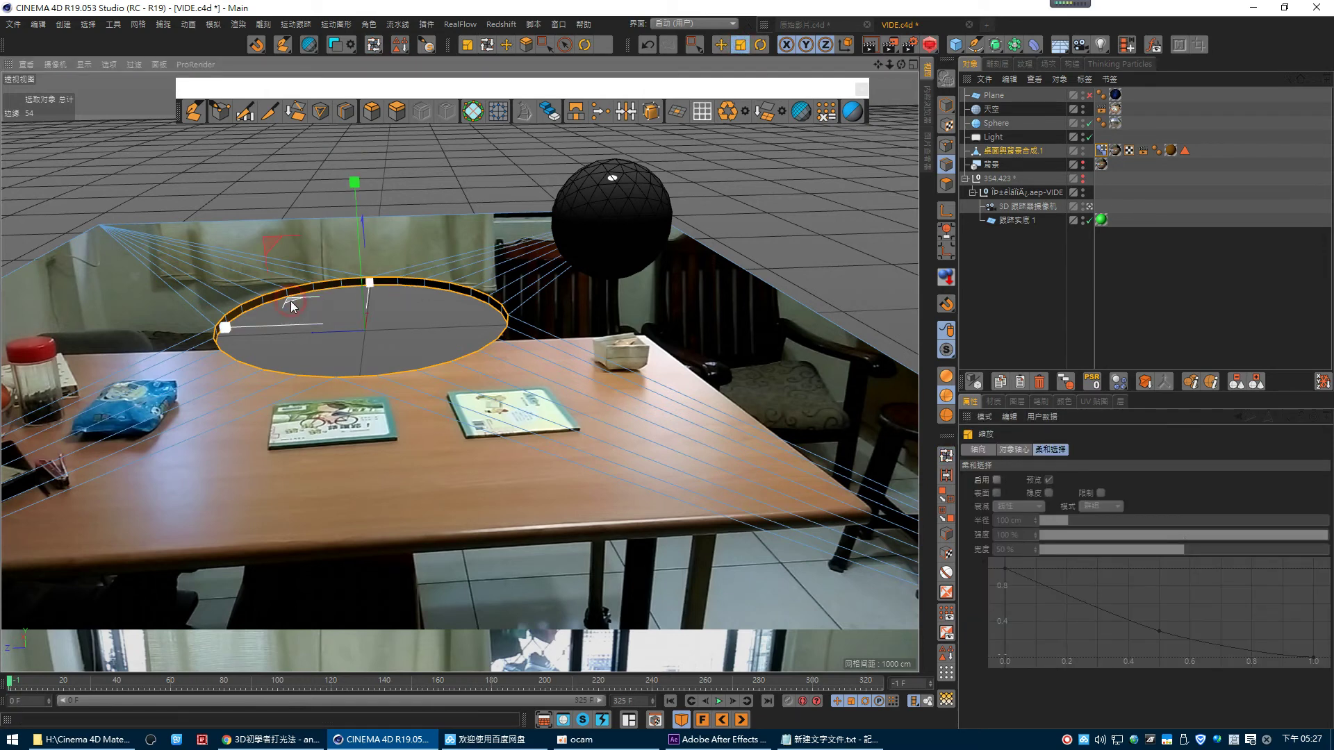
mouse_move(306, 307)
left_mouse_down()
mouse_move(222, 319)
mouse_move(378, 317)
mouse_move(124, 373)
mouse_move(4, 375)
left_mouse_up()
left_click(1140, 342)
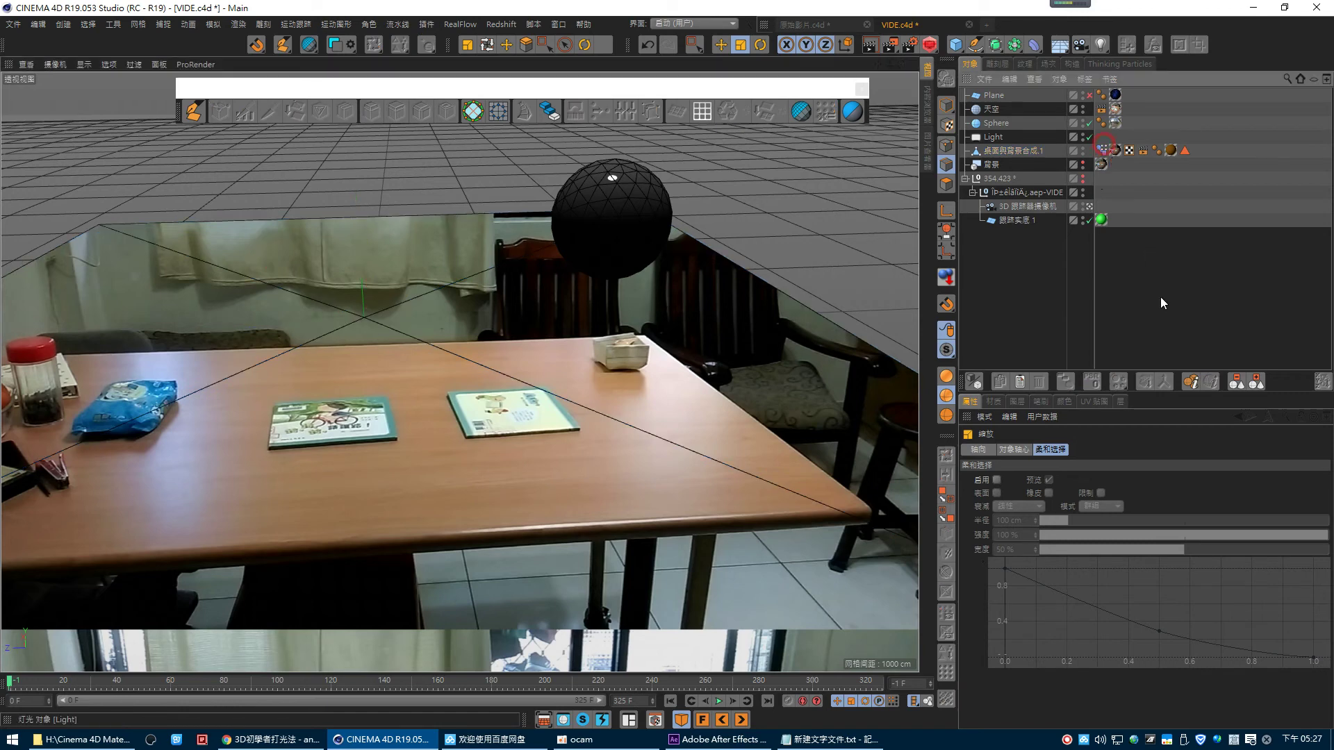
- Set the pose morph strength to 0%, render a preview, and re-enable the star Plane
left_click(1101, 164)
left_click_drag(1249, 617, 1092, 623)
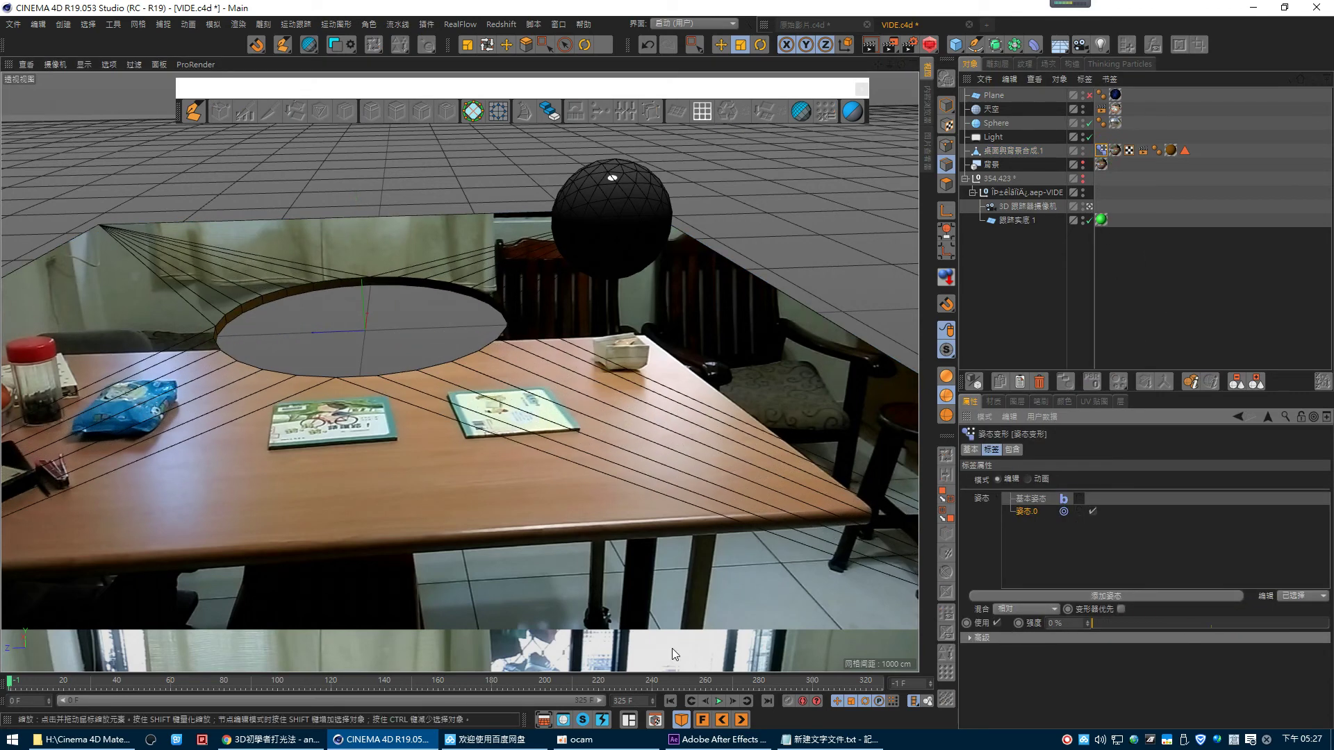
left_click_drag(627, 682, 702, 682)
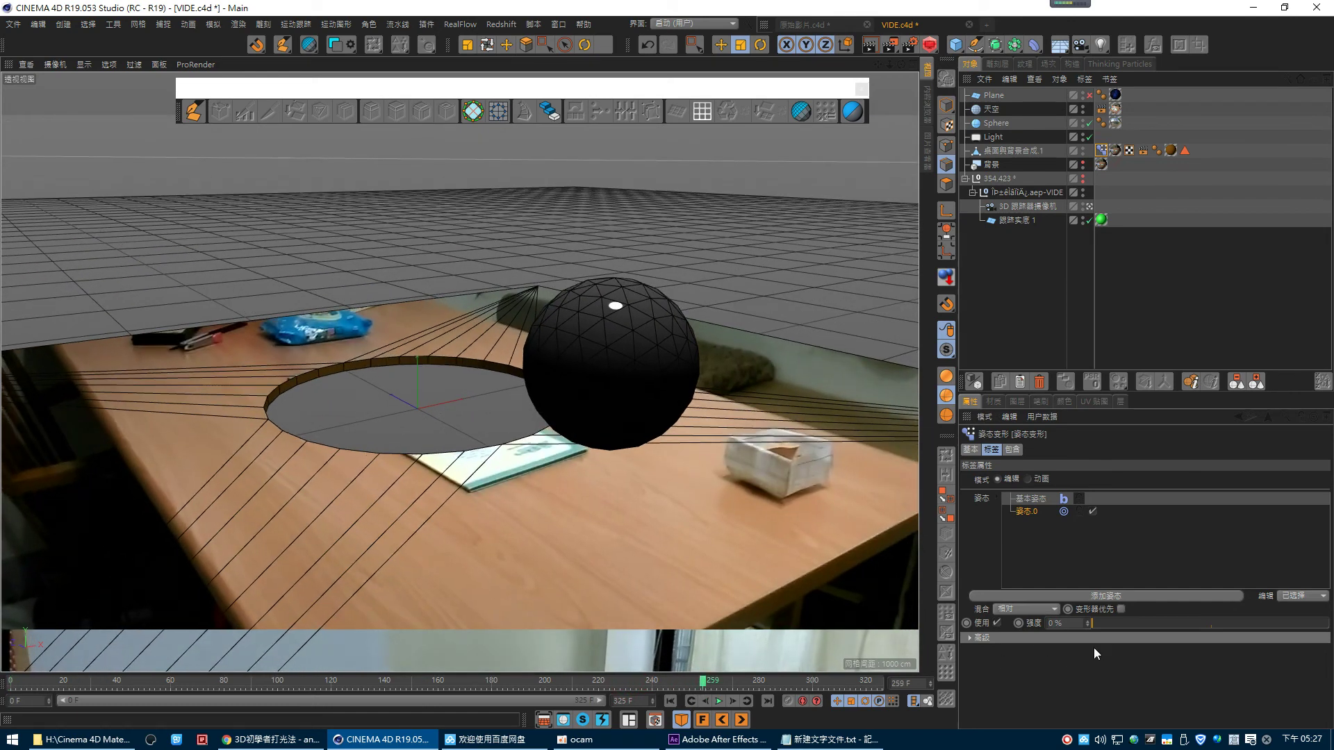
left_click(870, 46)
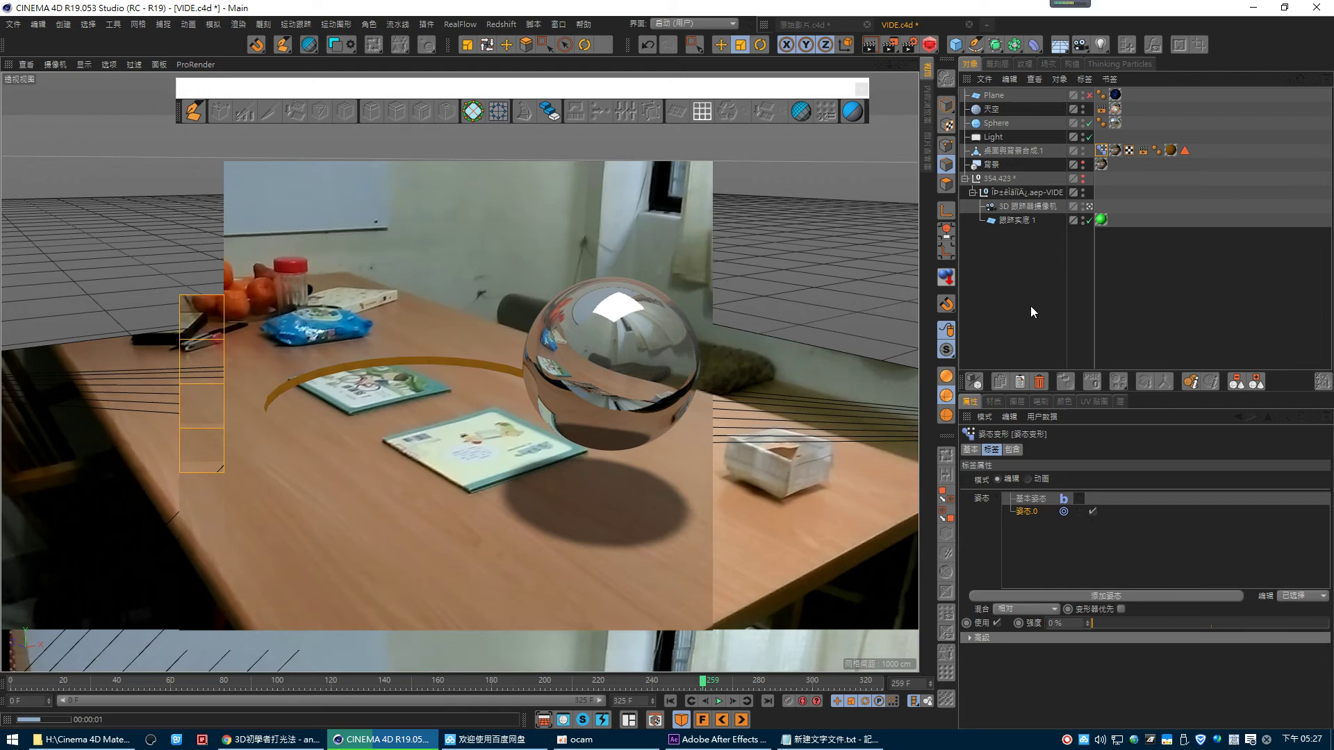
left_click(1031, 305)
left_click(1089, 95)
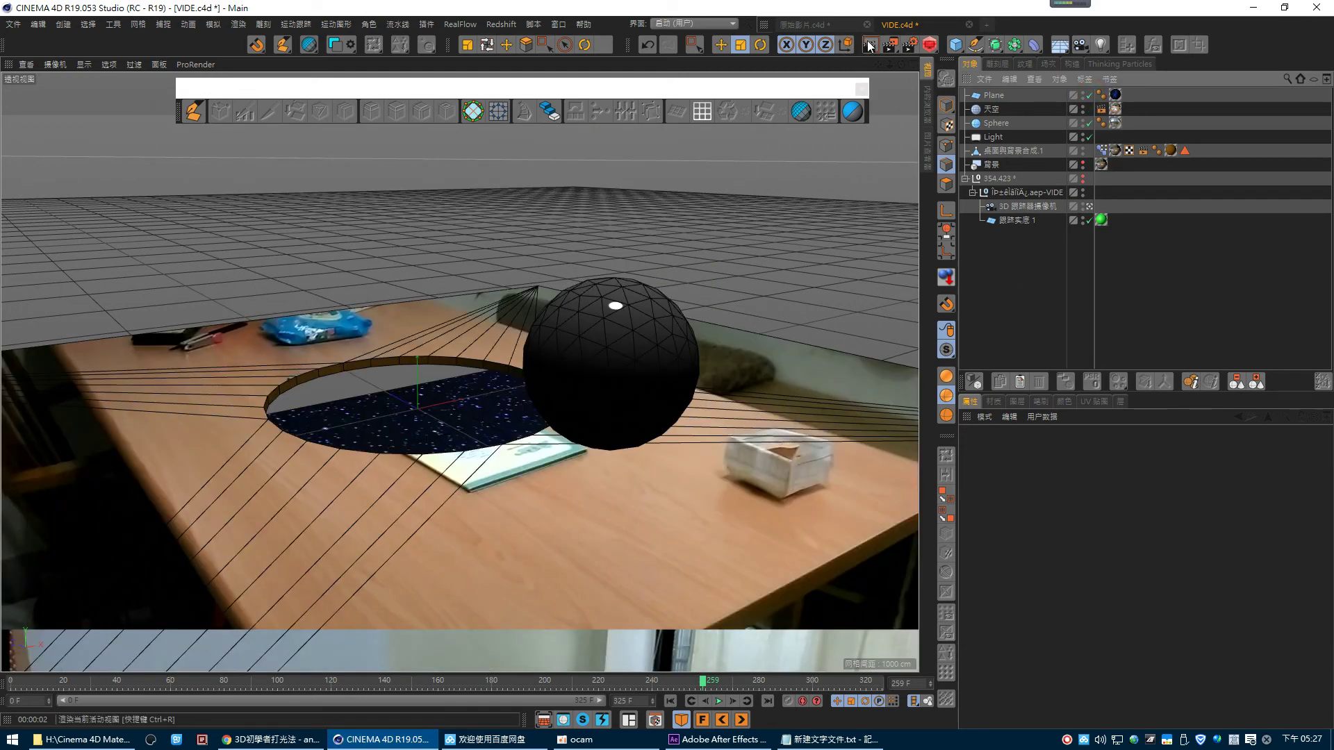
left_click(477, 415)
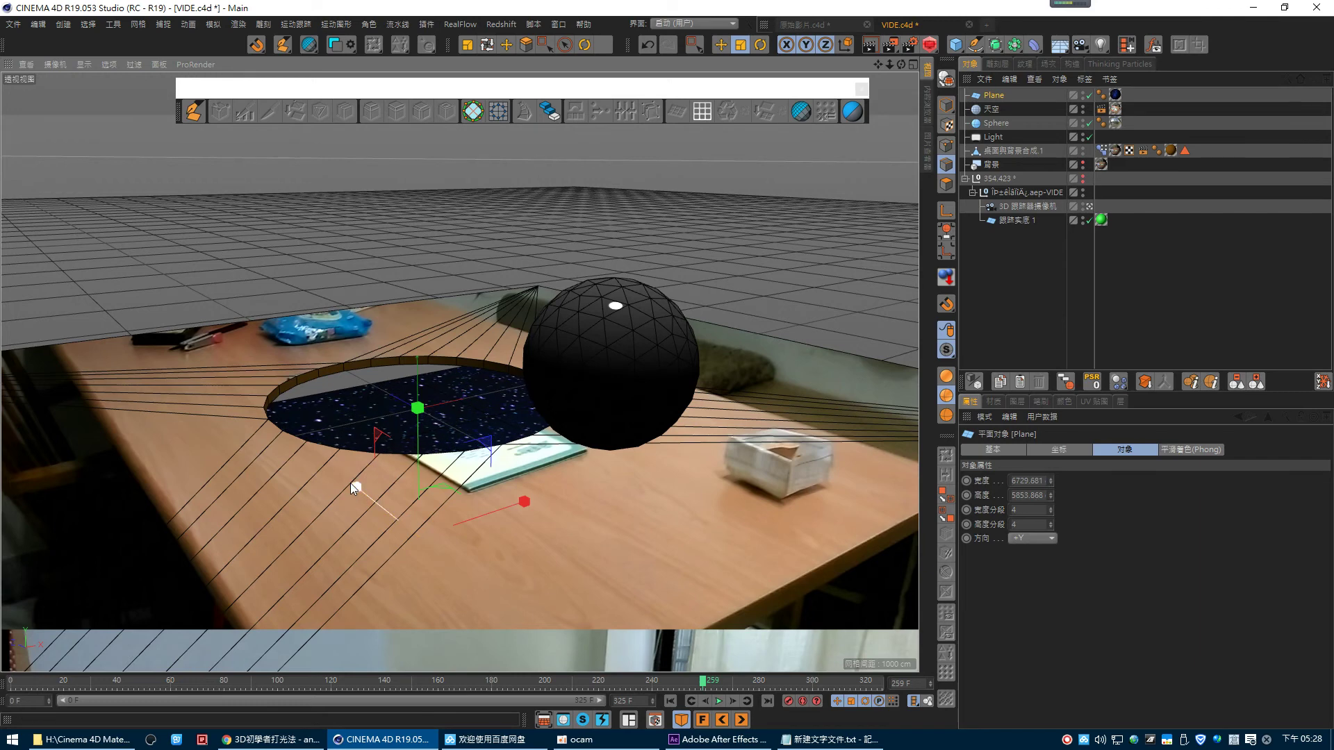
- Slide the star plane along Z beneath the hole, checking alignment across frames with a preview render
key("e")
left_click_drag(365, 489, 307, 463)
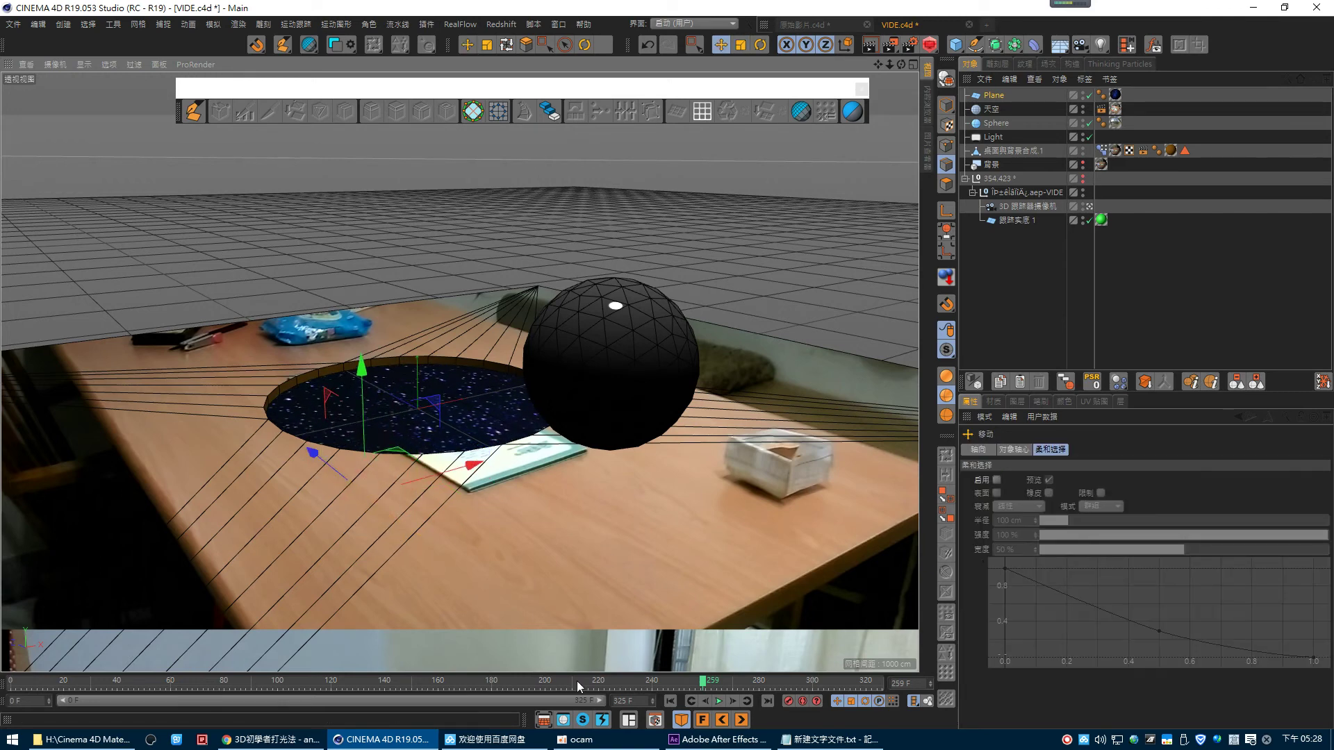
left_click_drag(703, 681, 862, 684)
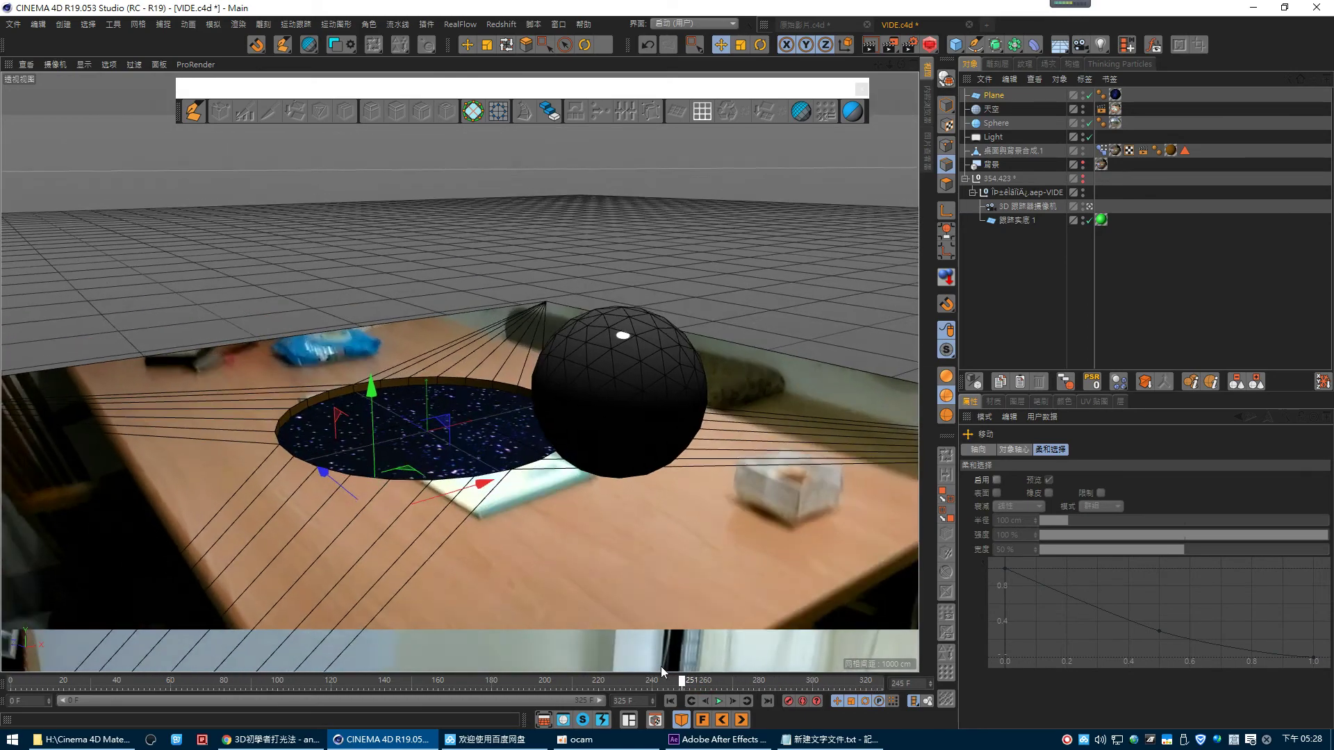
mouse_move(861, 682)
left_mouse_down()
mouse_move(568, 661)
mouse_move(55, 684)
left_mouse_up()
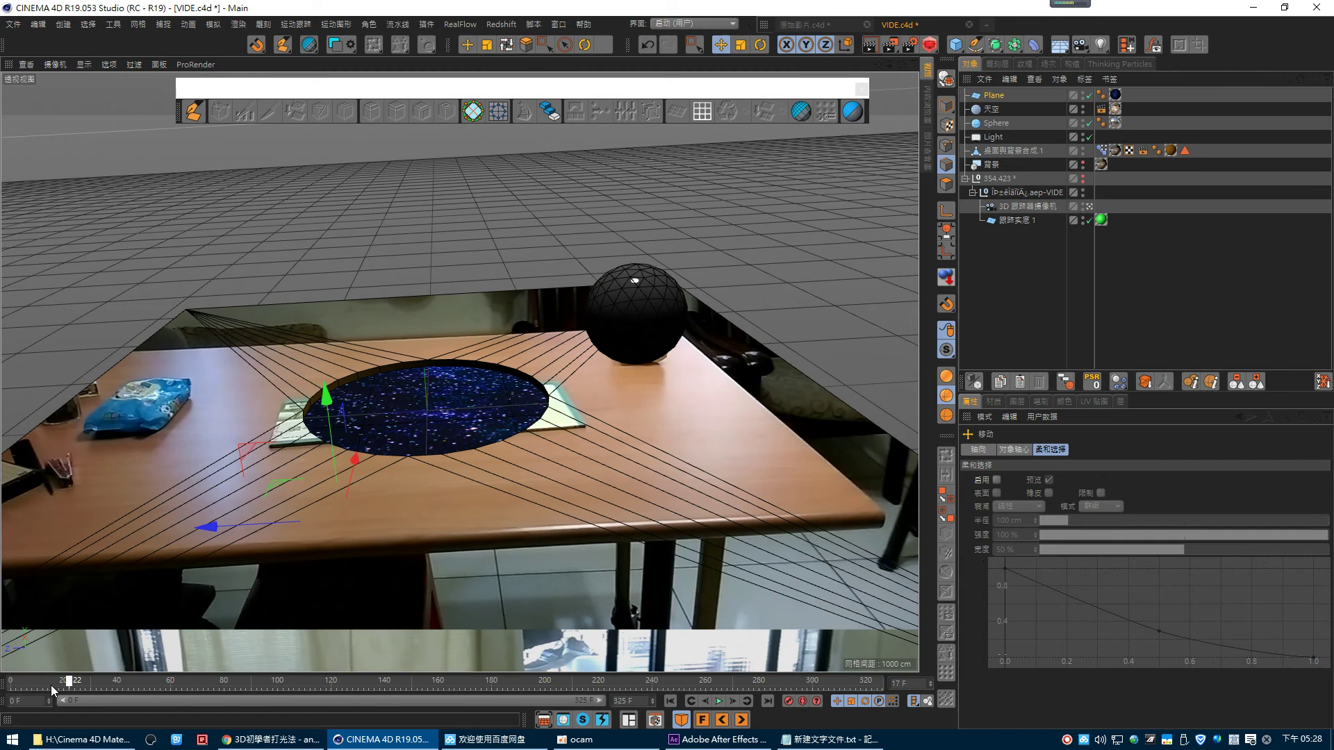
left_click(869, 45)
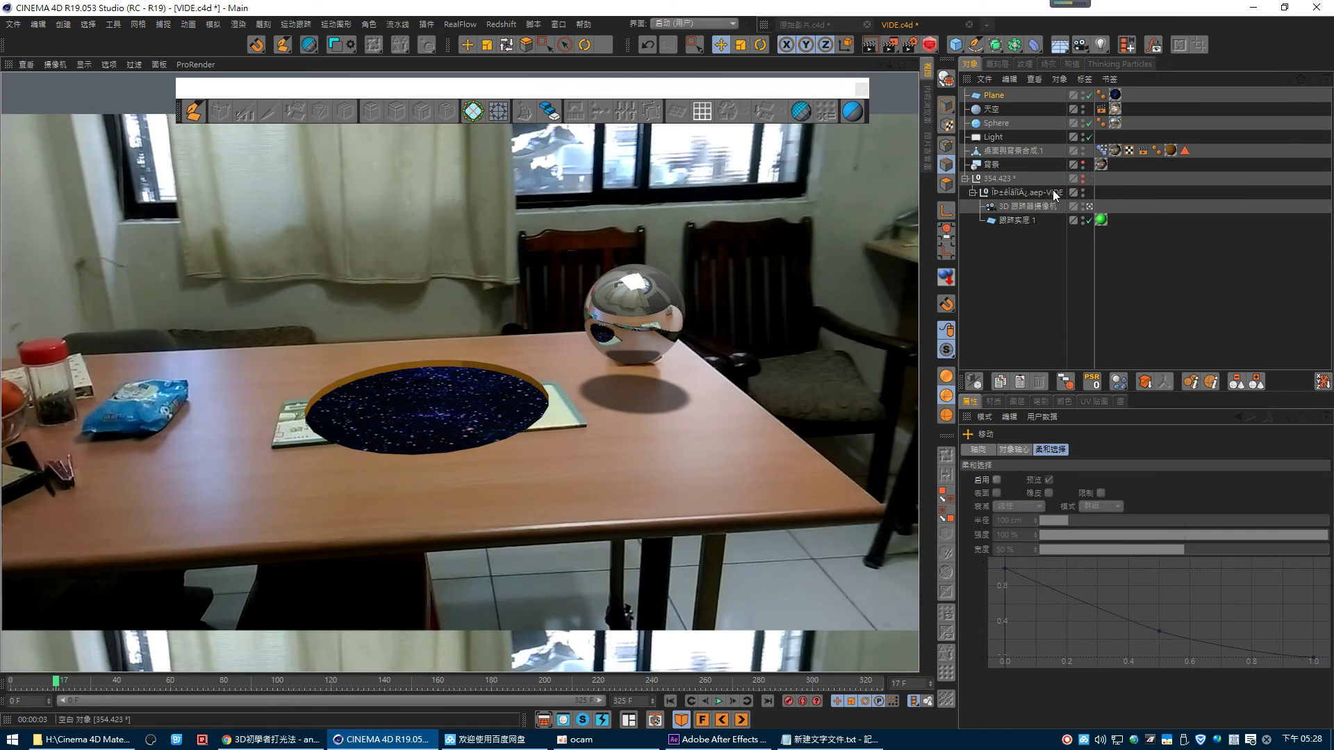
left_click(945, 288)
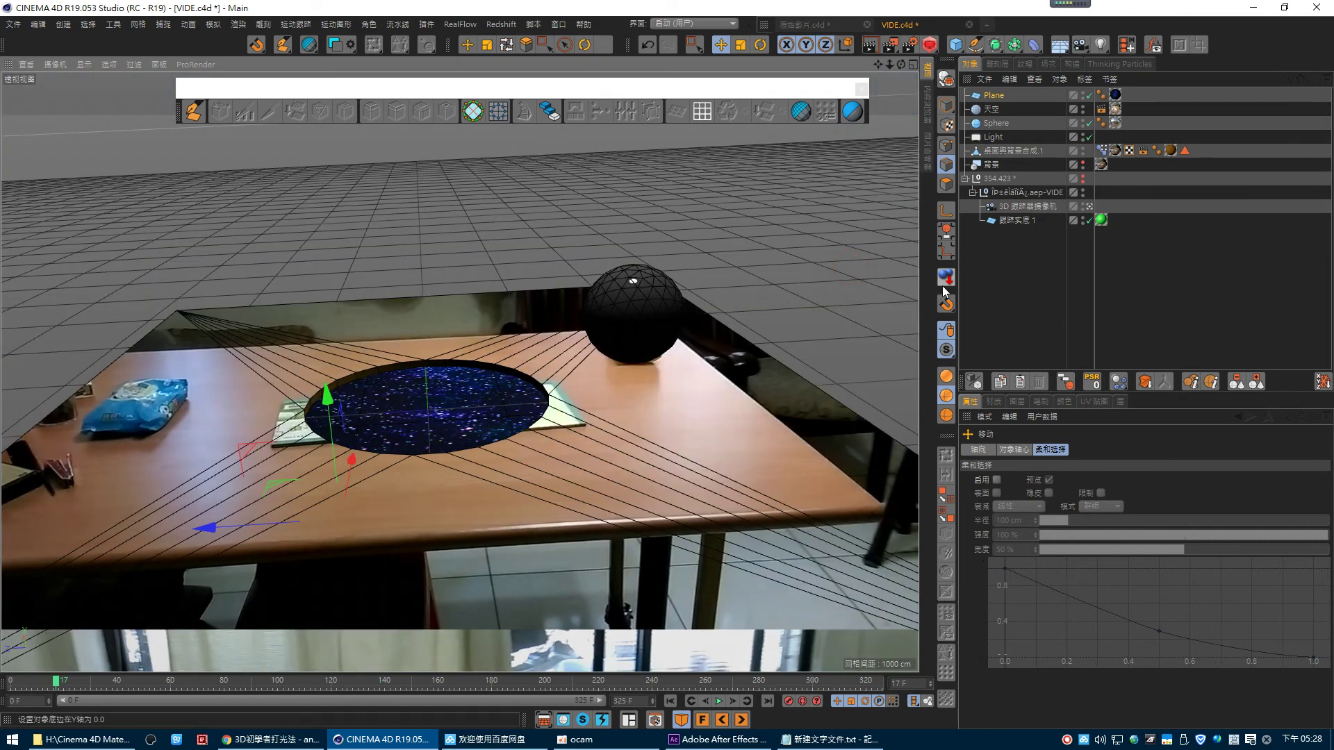
- Re-check the star plane at frame 16, then parent the Plane under 桌面與背景合成.1
mouse_move(903, 68)
left_mouse_down()
mouse_move(918, 97)
mouse_move(901, 64)
left_mouse_up()
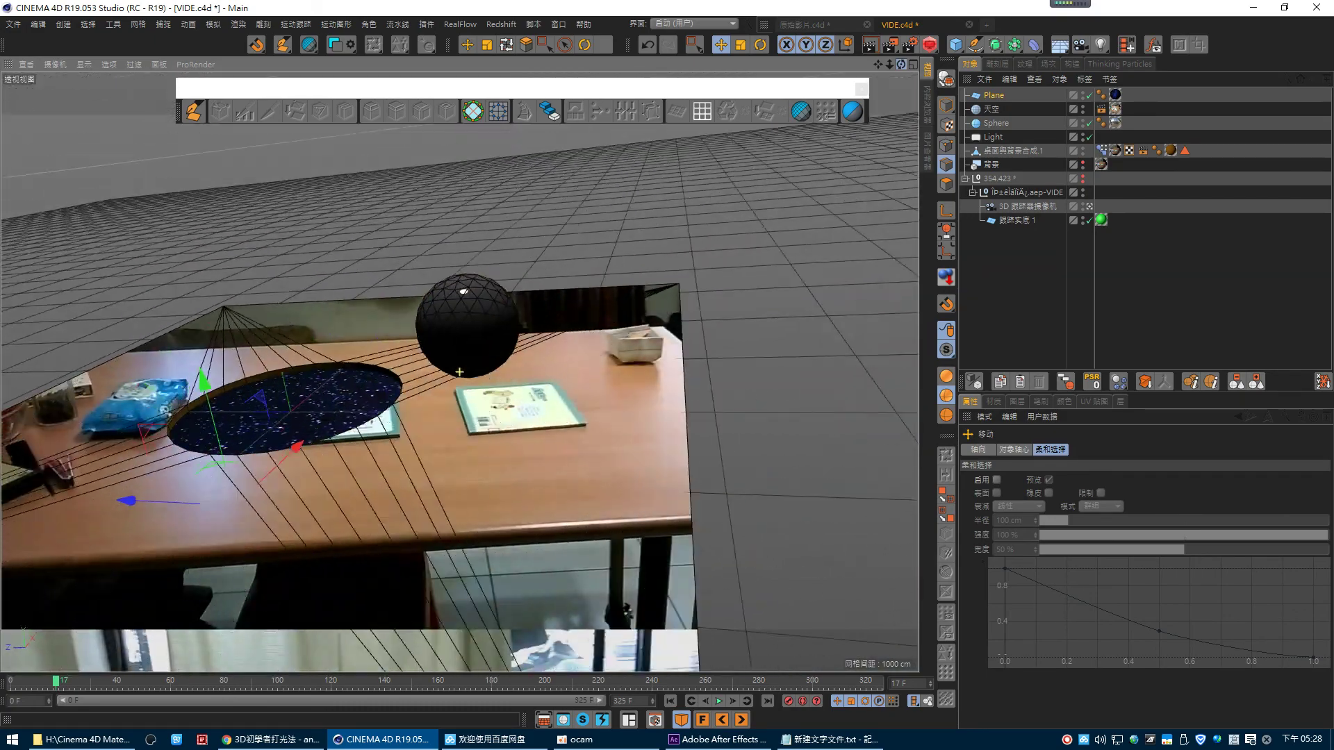
left_click_drag(899, 68, 903, 65)
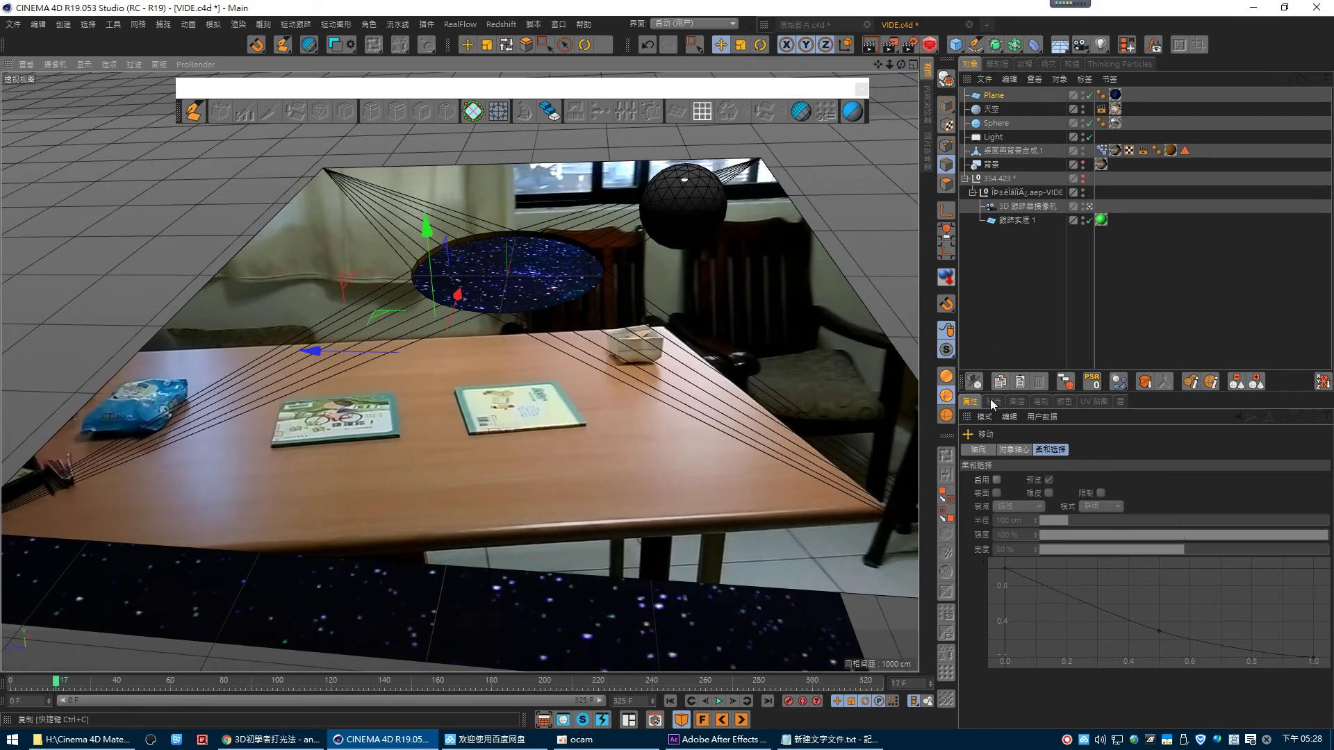
left_click(706, 702)
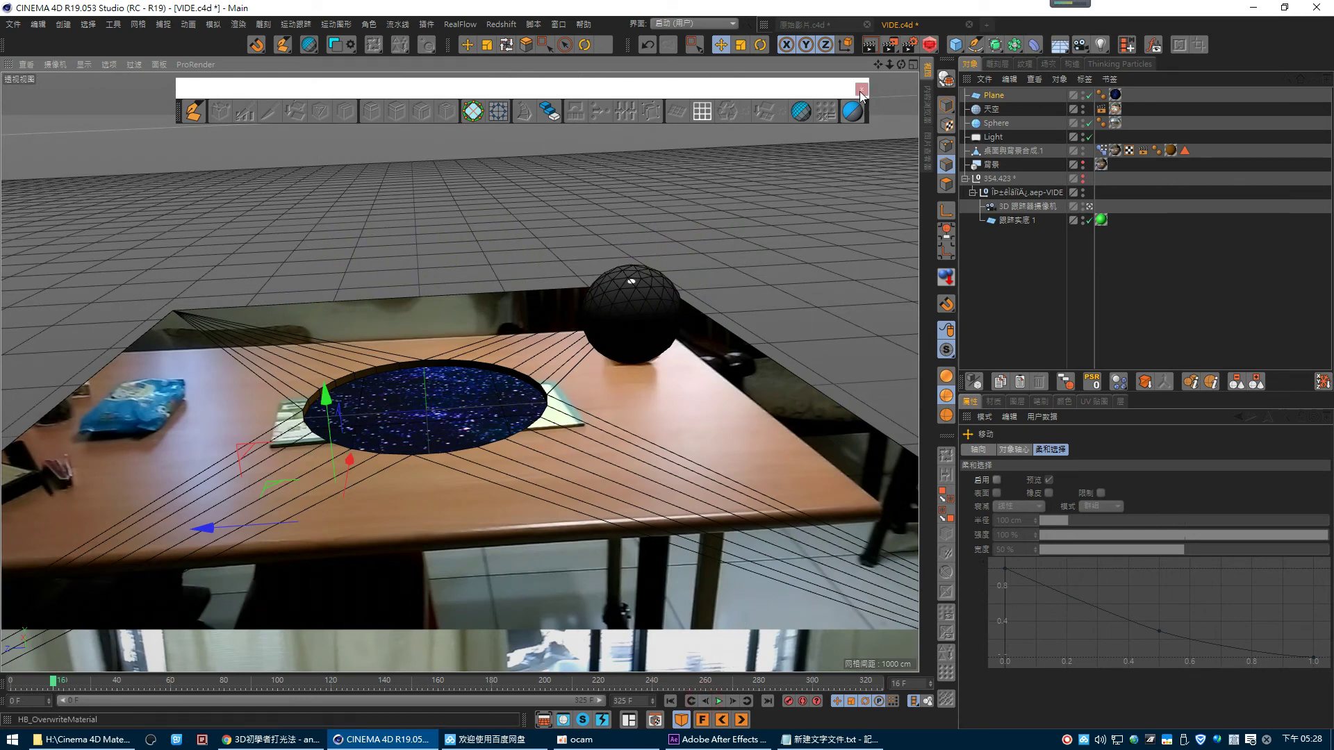
left_click(869, 44)
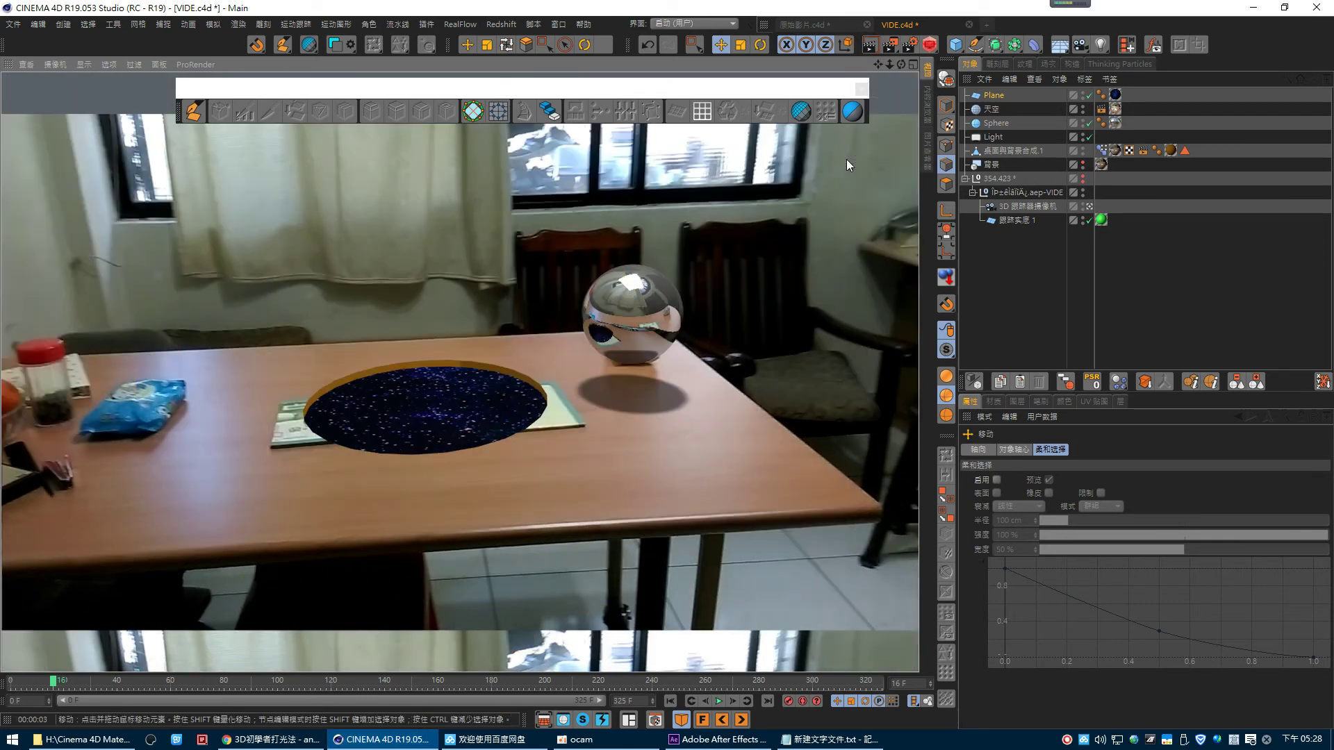
left_click(992, 97)
left_click_drag(992, 98, 1018, 149)
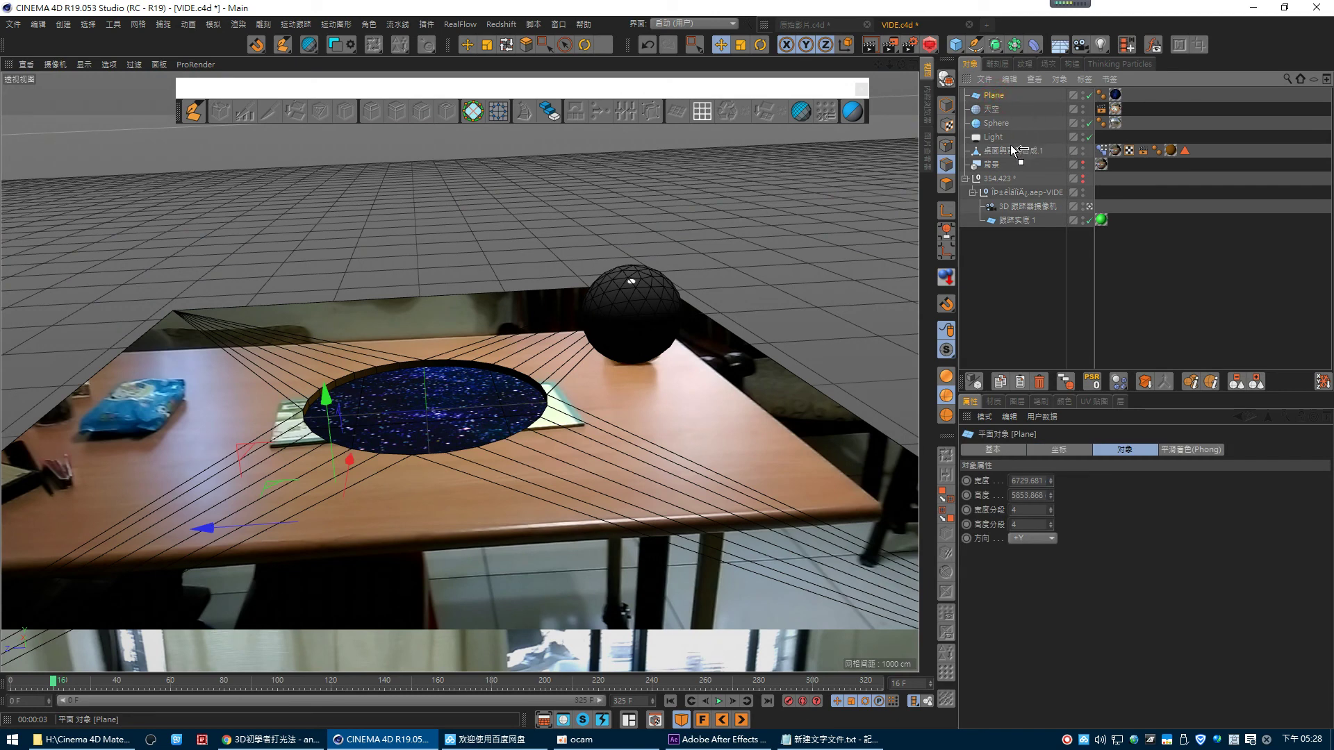
- Move 桌面與背景合成.1 with its hole left along X, checking around frames 195 and 135
left_click(1011, 137)
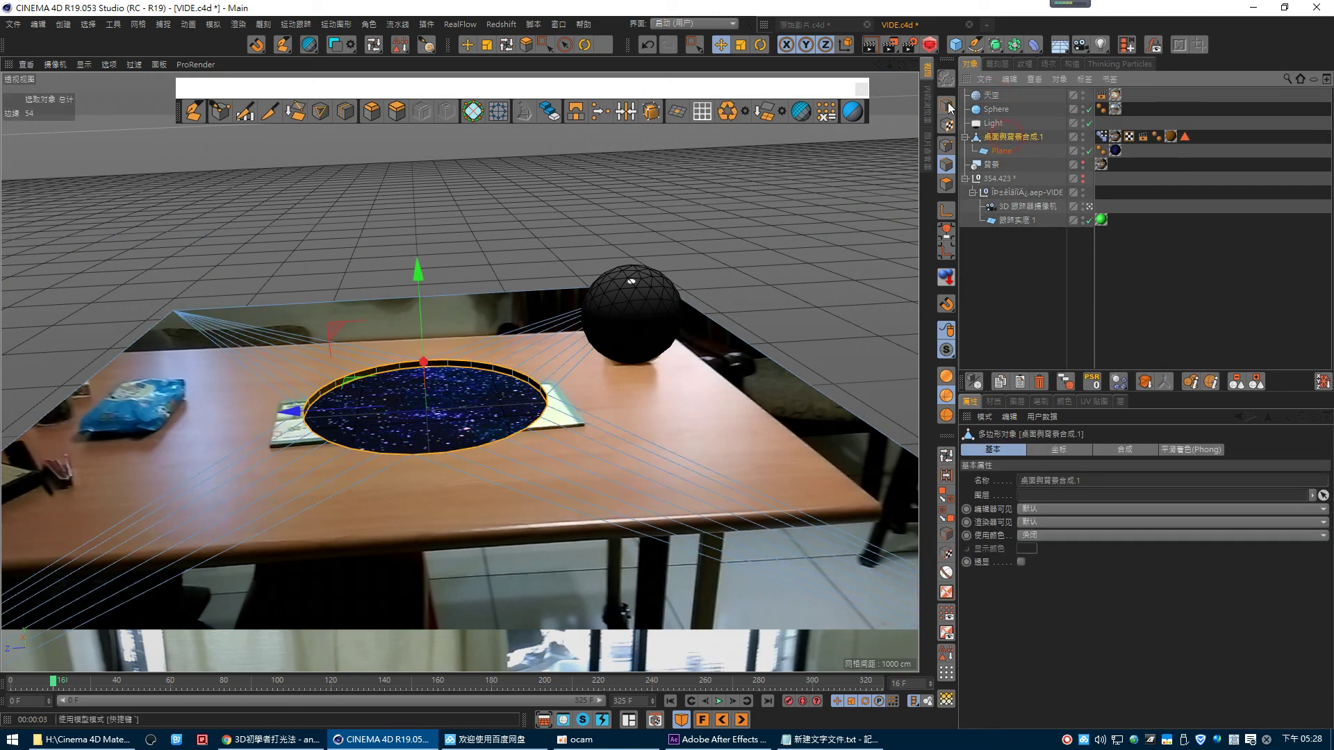
mouse_move(295, 418)
left_mouse_down()
mouse_move(243, 435)
mouse_move(266, 438)
left_mouse_up()
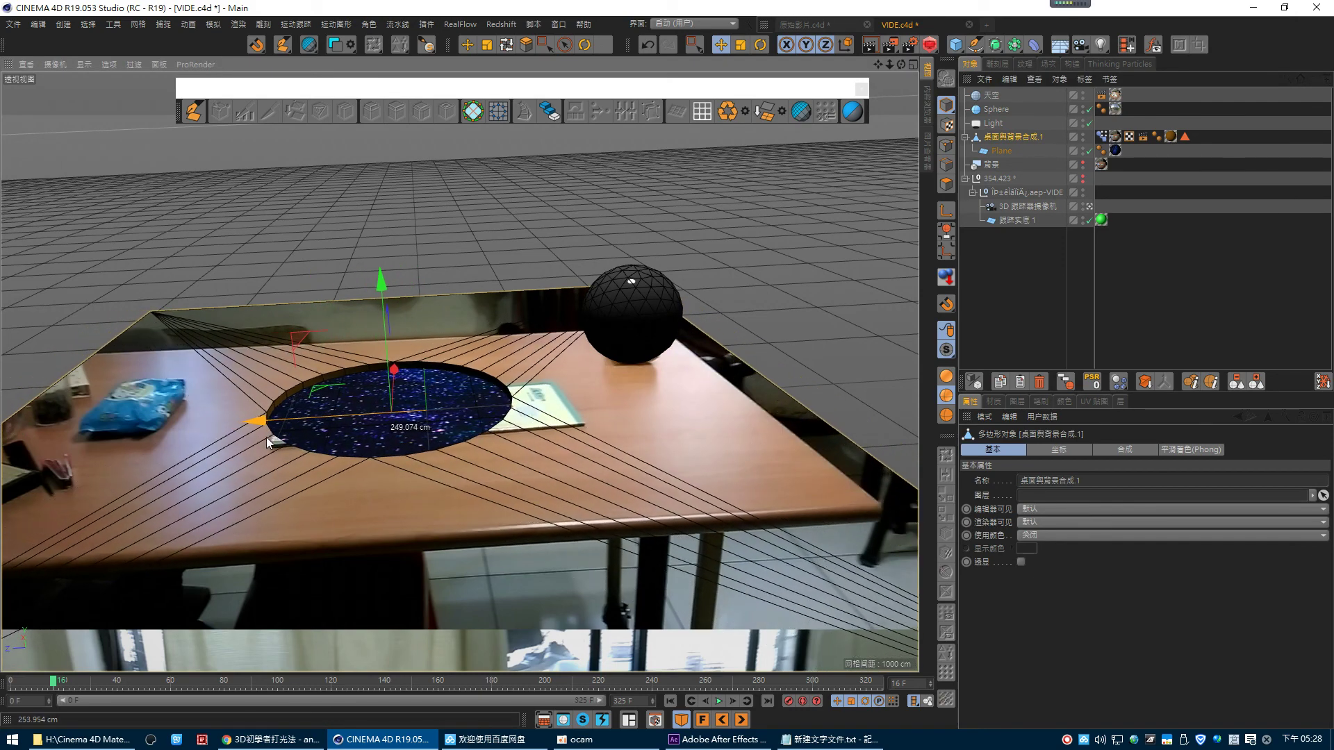
left_click_drag(457, 681, 553, 687)
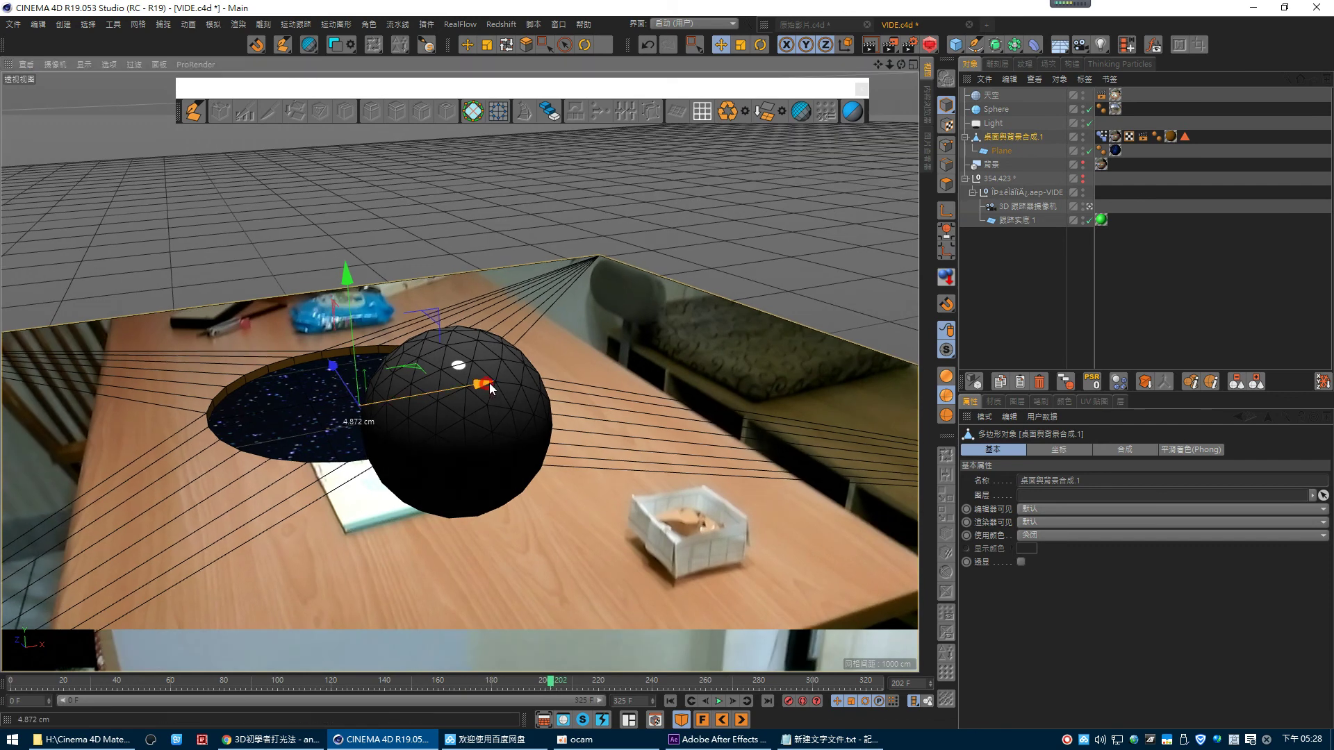
left_click_drag(489, 383, 491, 387)
left_click_drag(544, 681, 345, 668)
- Set the table's Pose Morph to Animation mode with 姿态.0 at 47%, then preview-render
left_click(1101, 136)
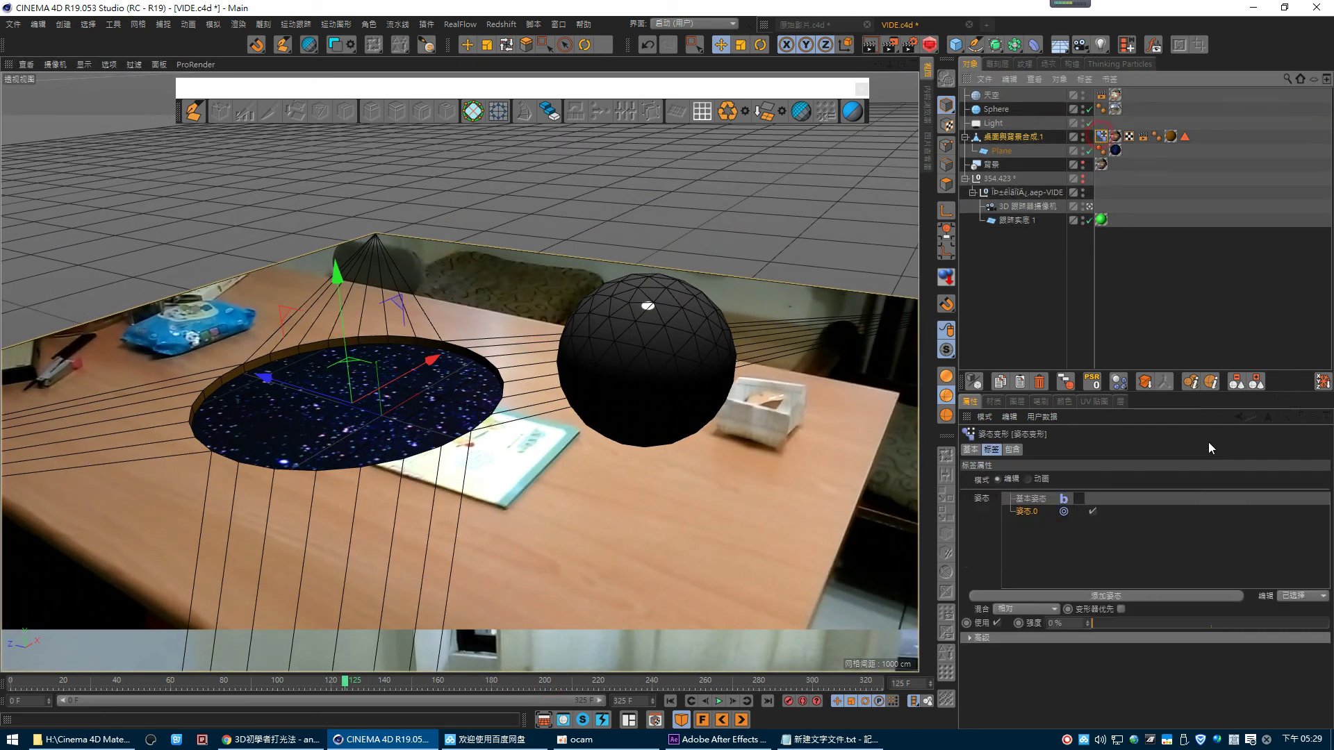
left_click(1028, 479)
mouse_move(1105, 533)
left_mouse_down()
mouse_move(1277, 552)
mouse_move(1201, 560)
left_mouse_up()
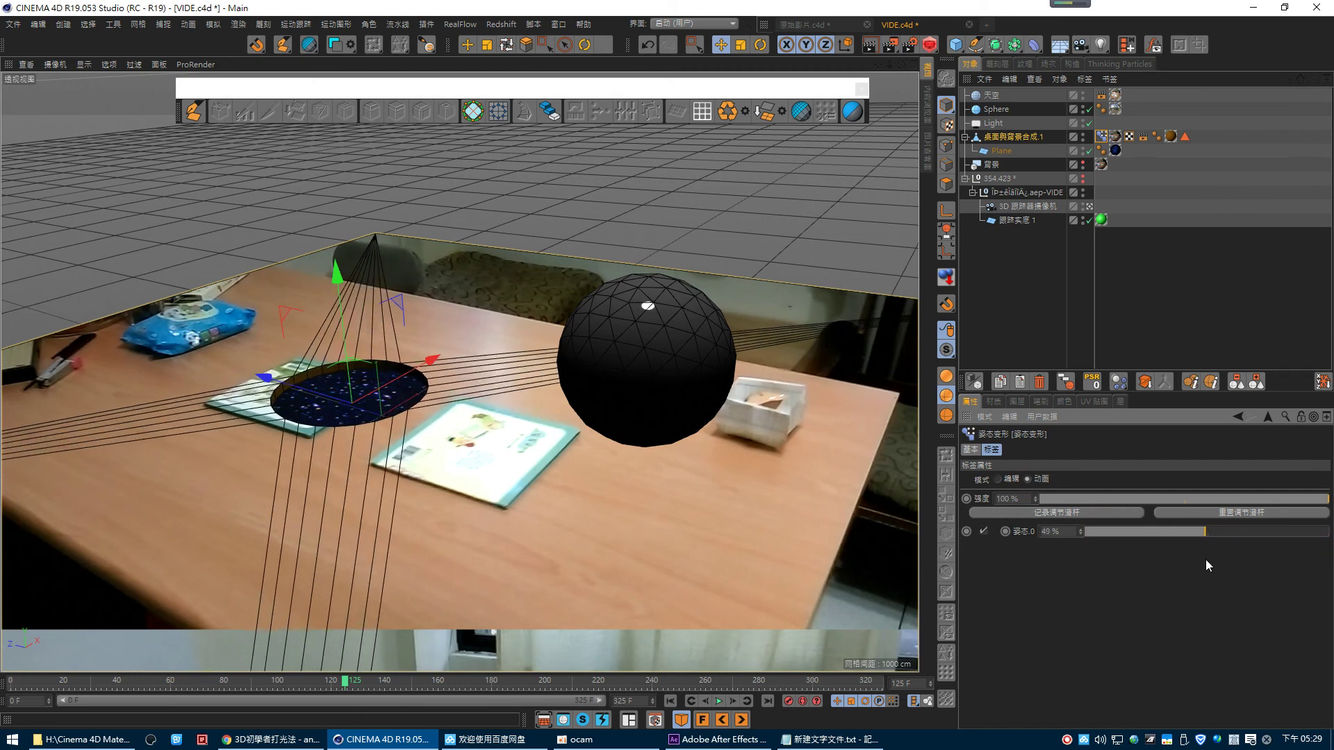
left_click(869, 45)
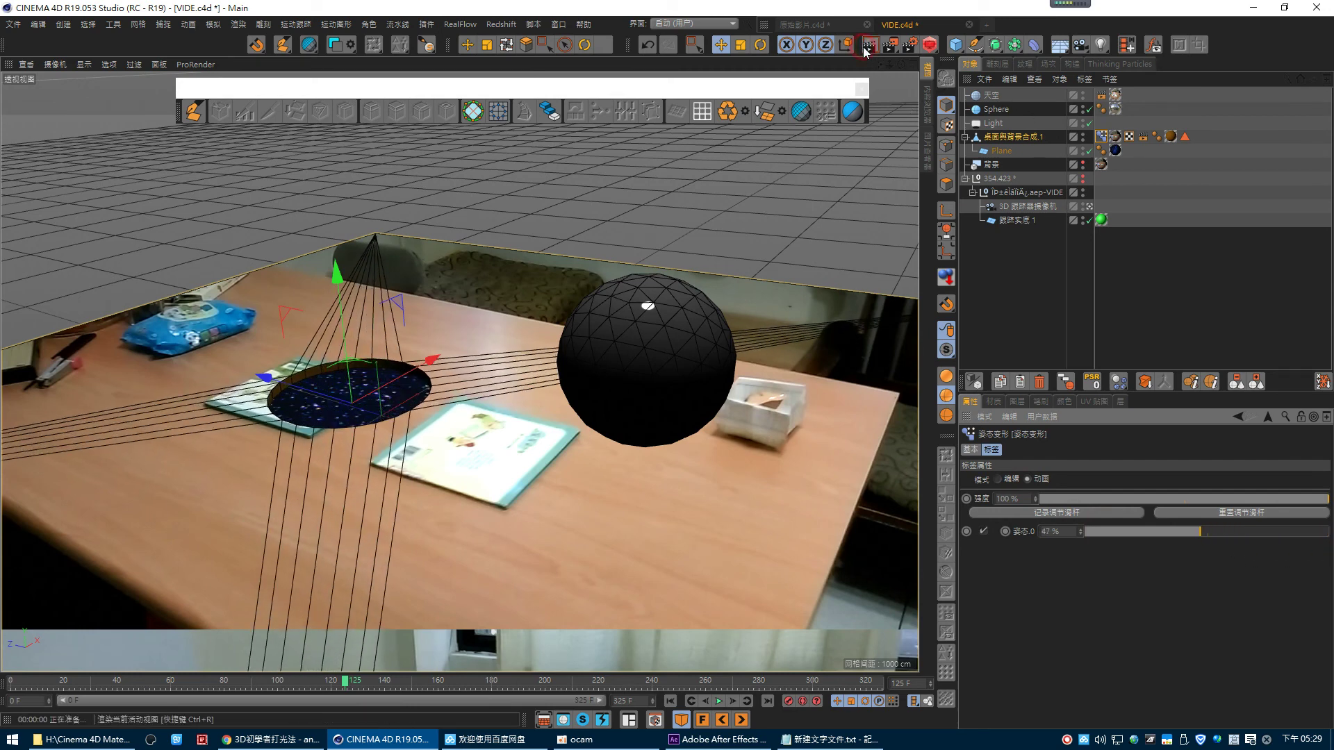
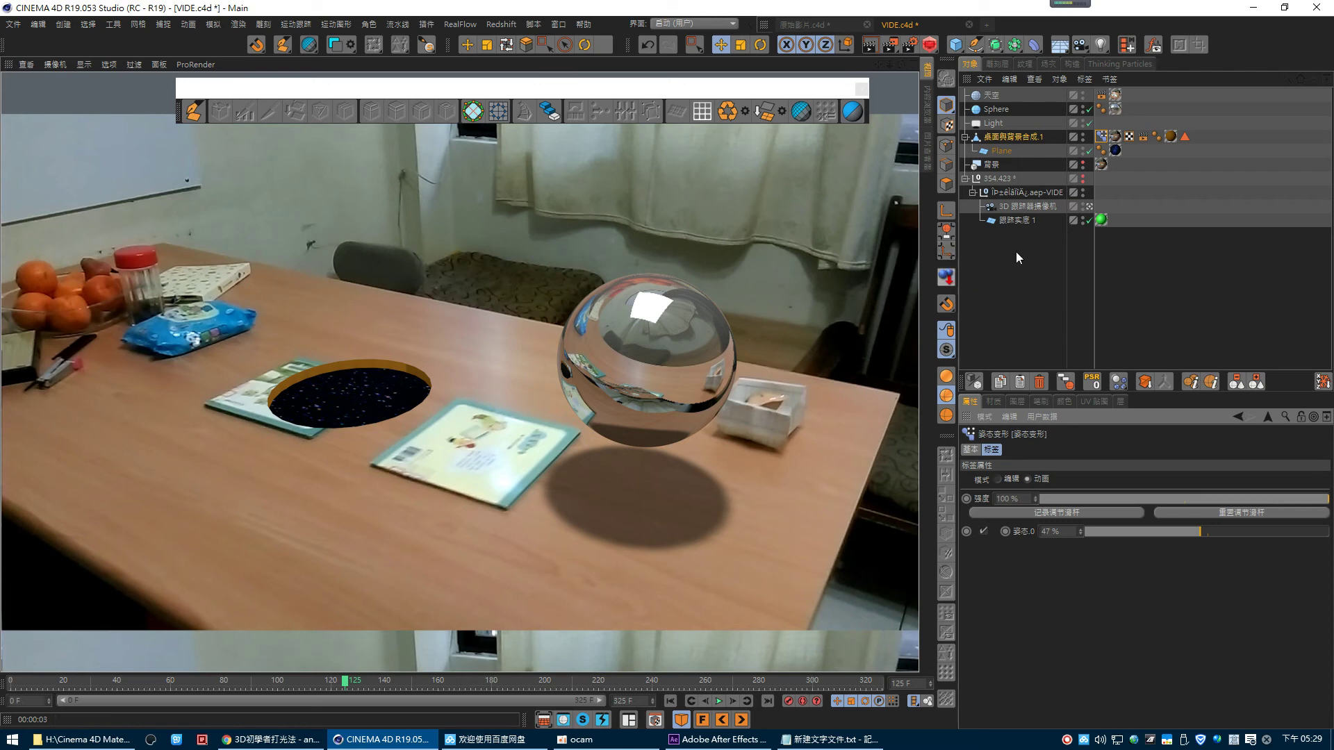
- Scale the black sphere down to about 24% of its size
left_click(724, 349)
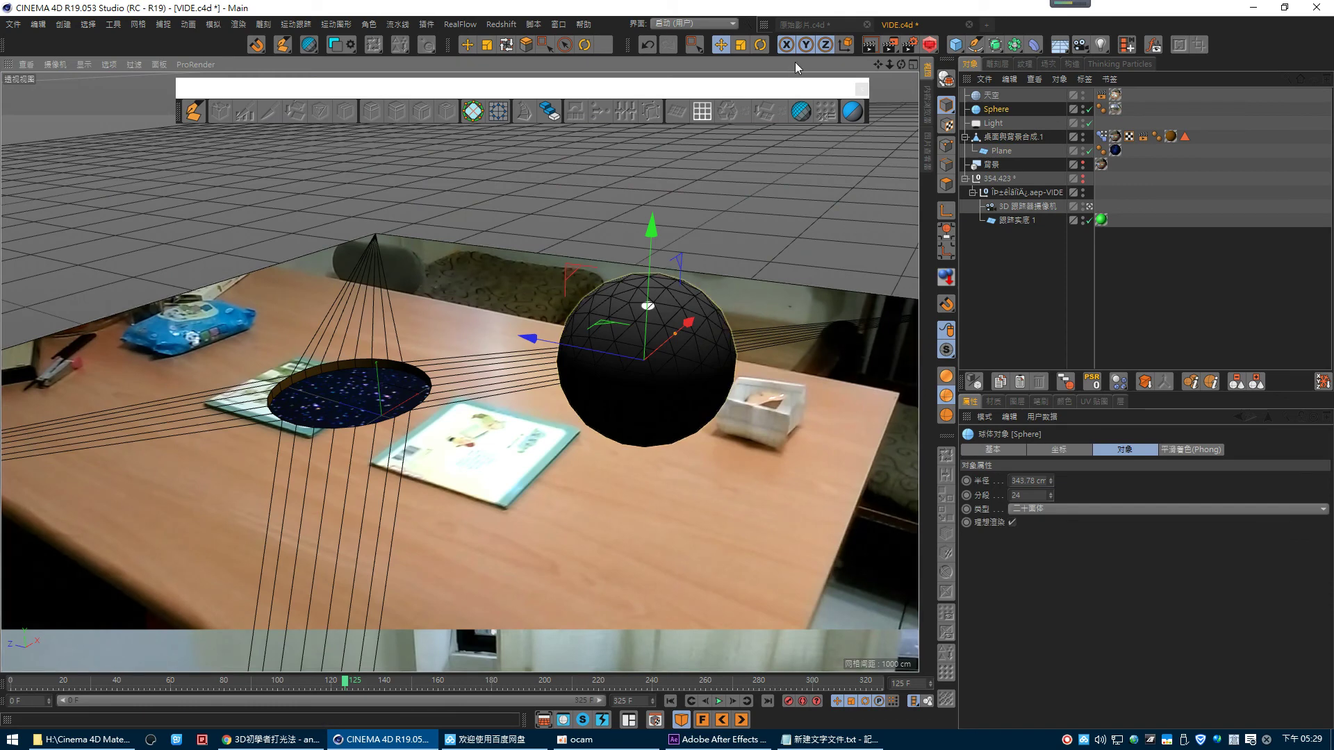
left_click(741, 44)
left_click_drag(795, 221, 437, 392)
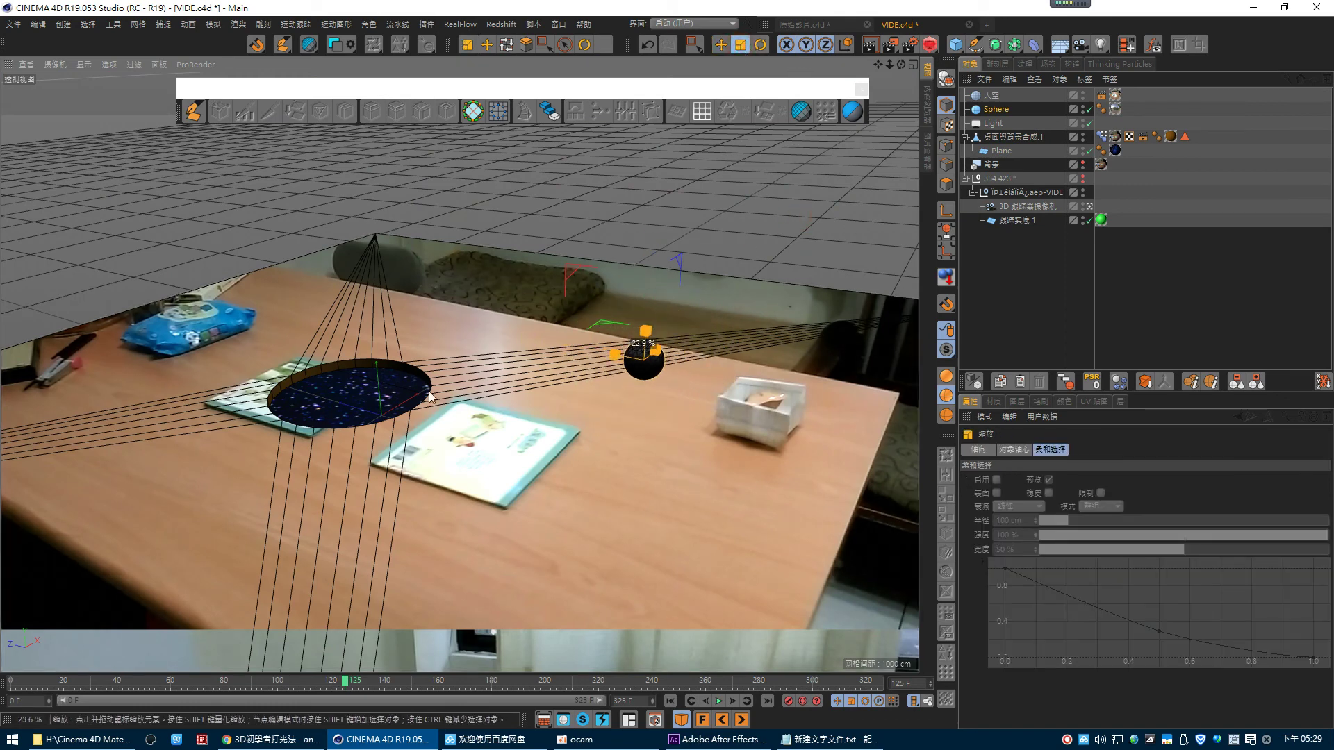
left_click(214, 25)
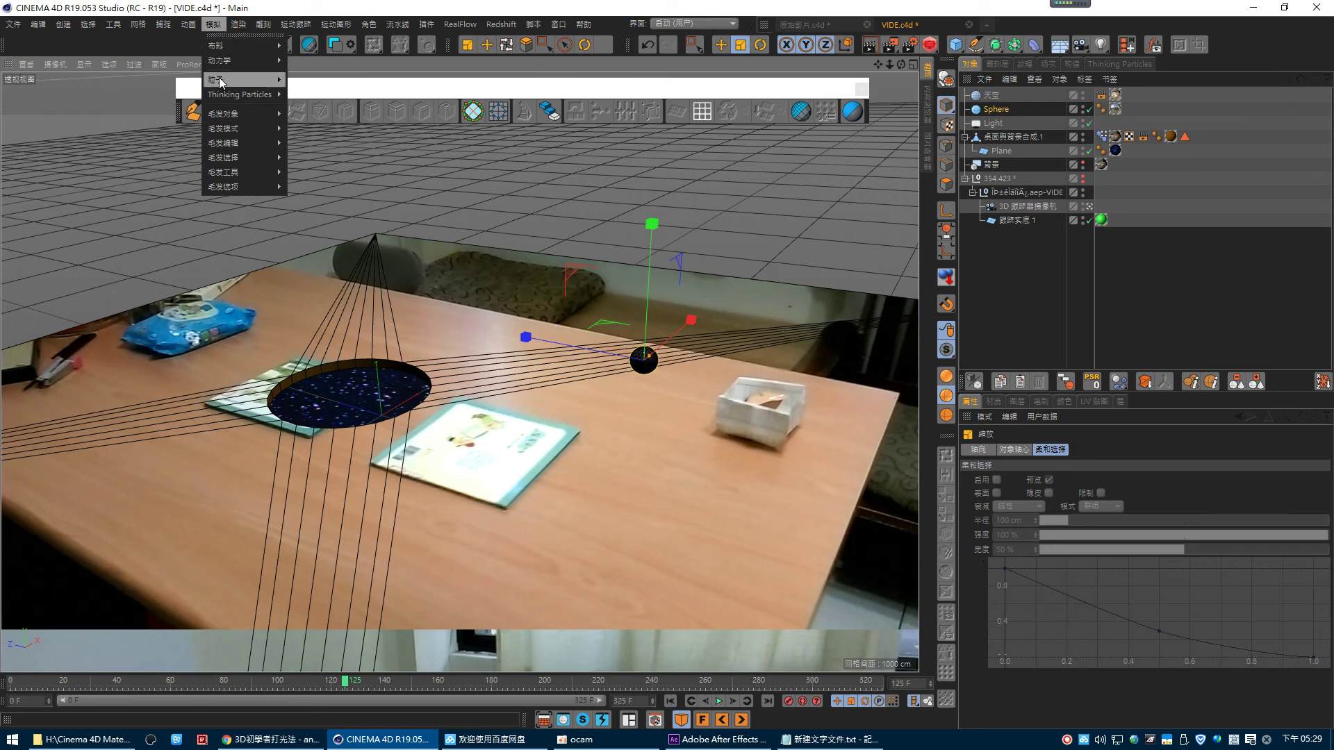
- Add a particle emitter and move it across the table, previewing playback
mouse_move(240, 79)
left_click(313, 84)
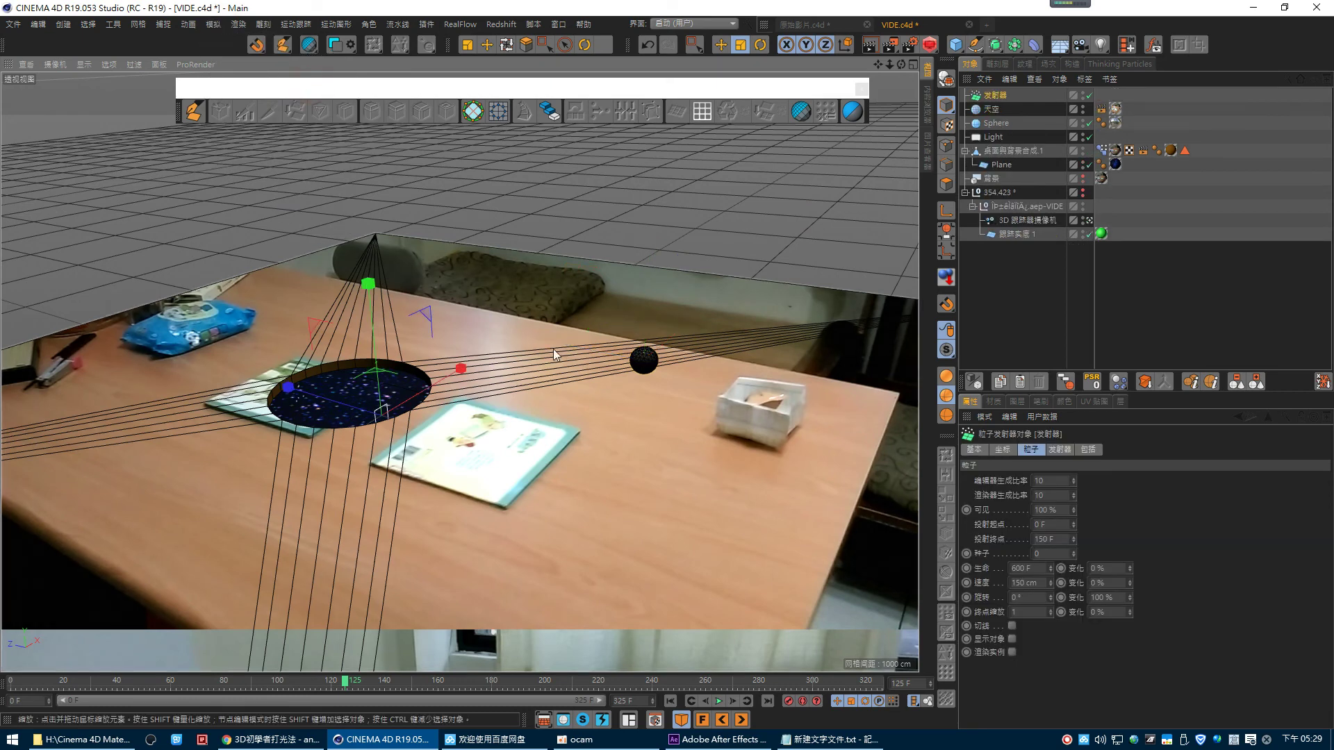
key("t")
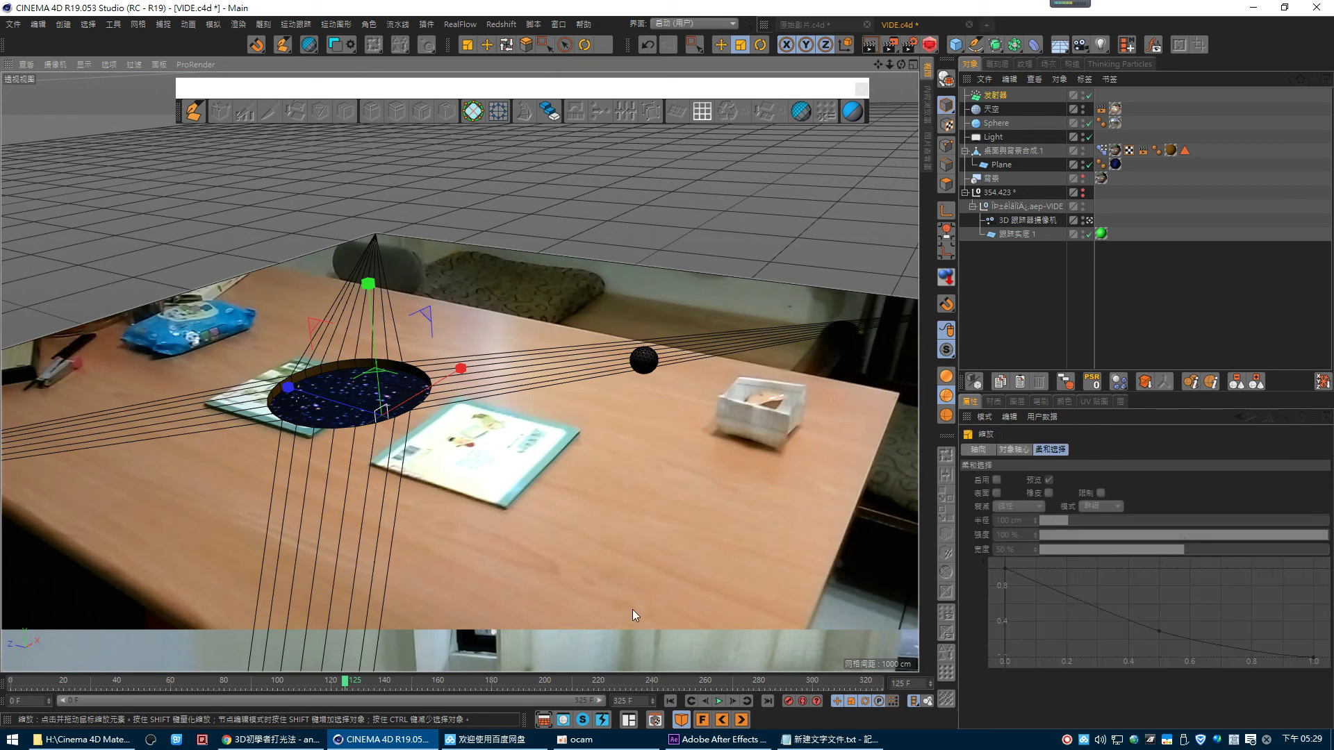
left_click(721, 45)
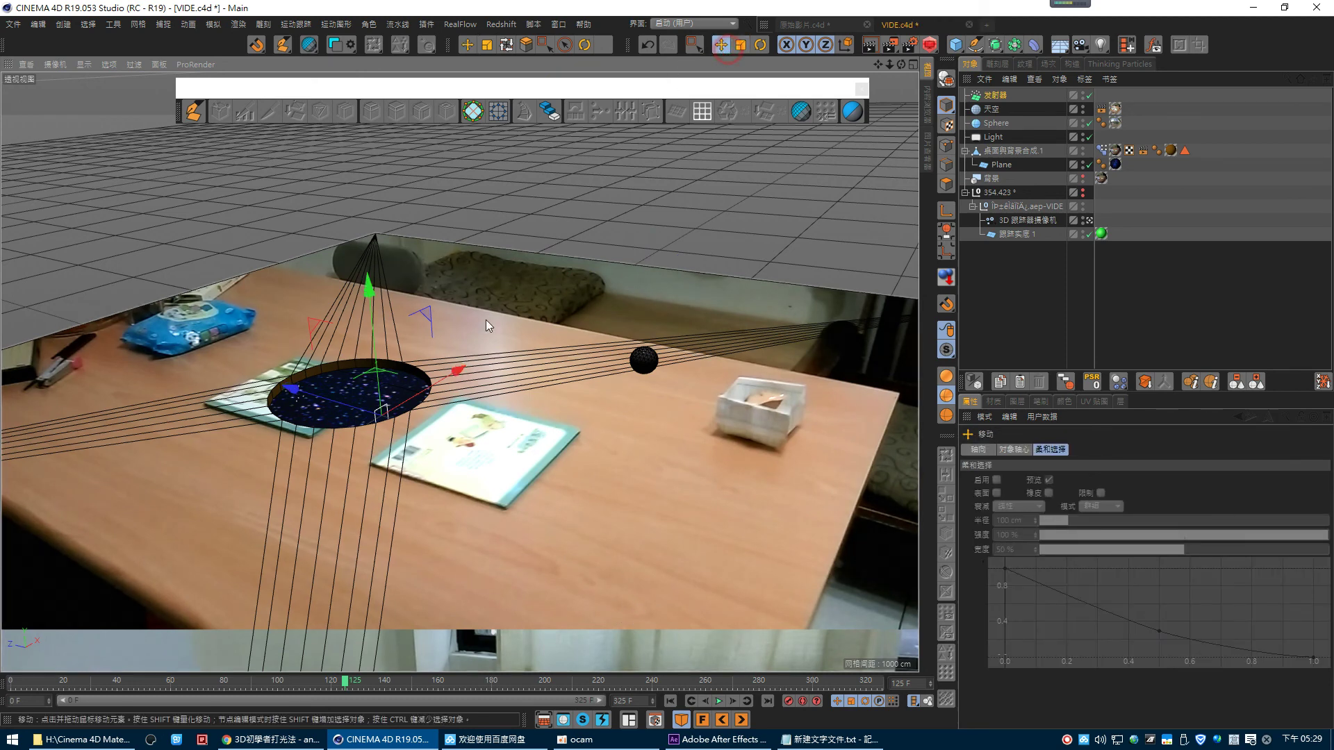
left_click_drag(379, 379, 498, 442)
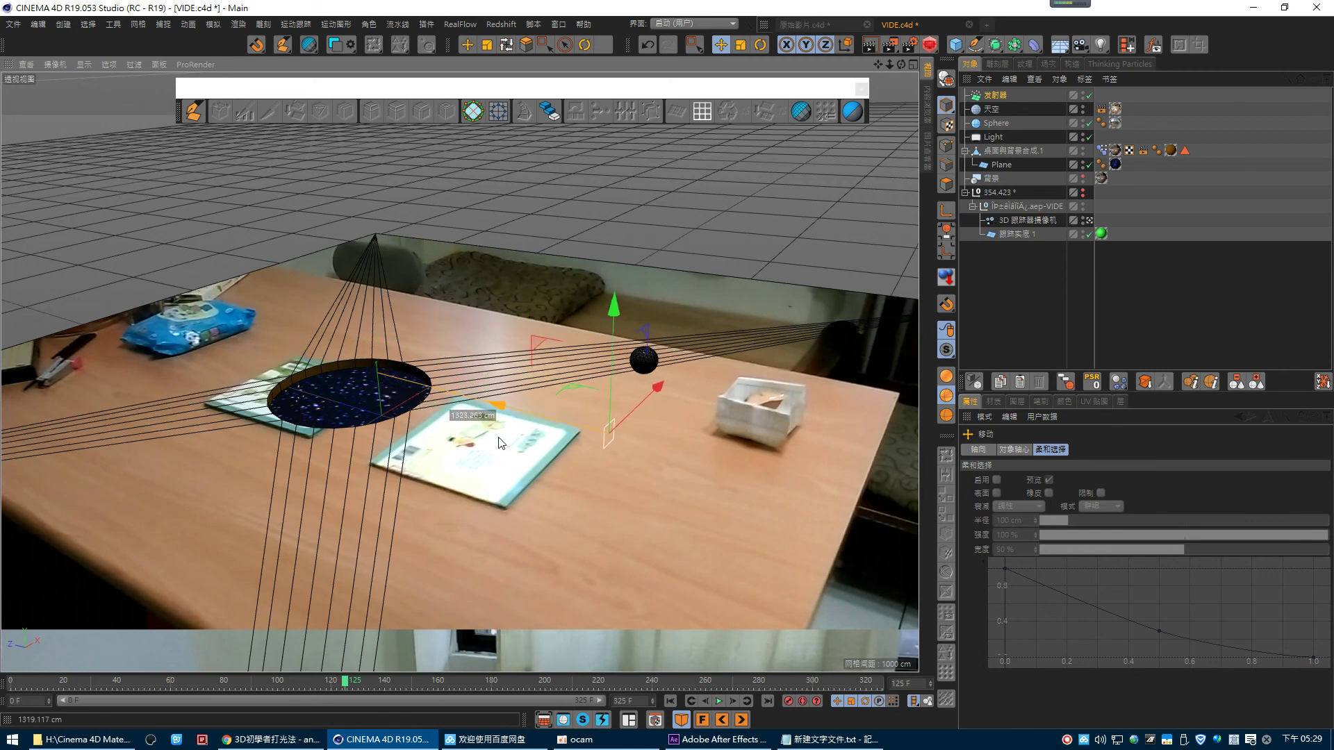
left_click(719, 701)
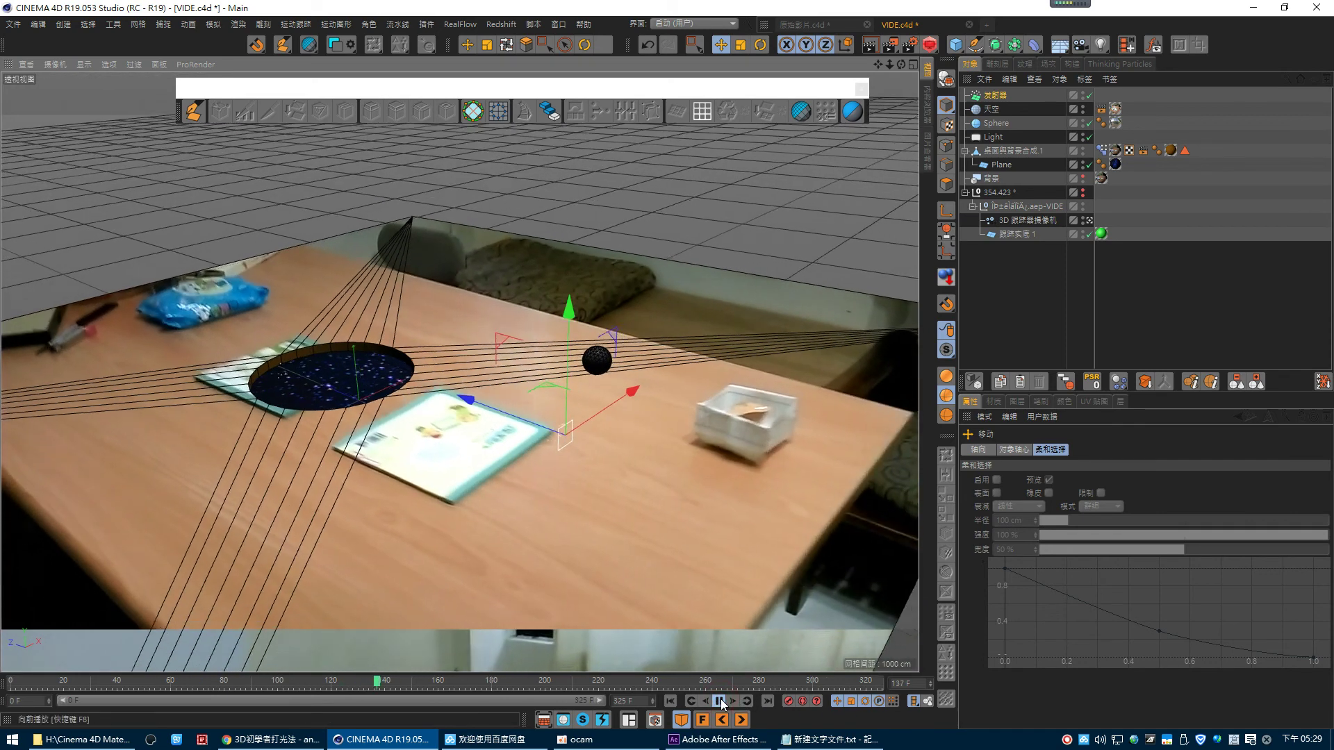
left_click(720, 701)
- Position the emitter above the table, between the starry hole and the sphere
mouse_move(518, 362)
left_mouse_down()
mouse_move(514, 351)
mouse_move(493, 365)
mouse_move(488, 335)
left_mouse_up()
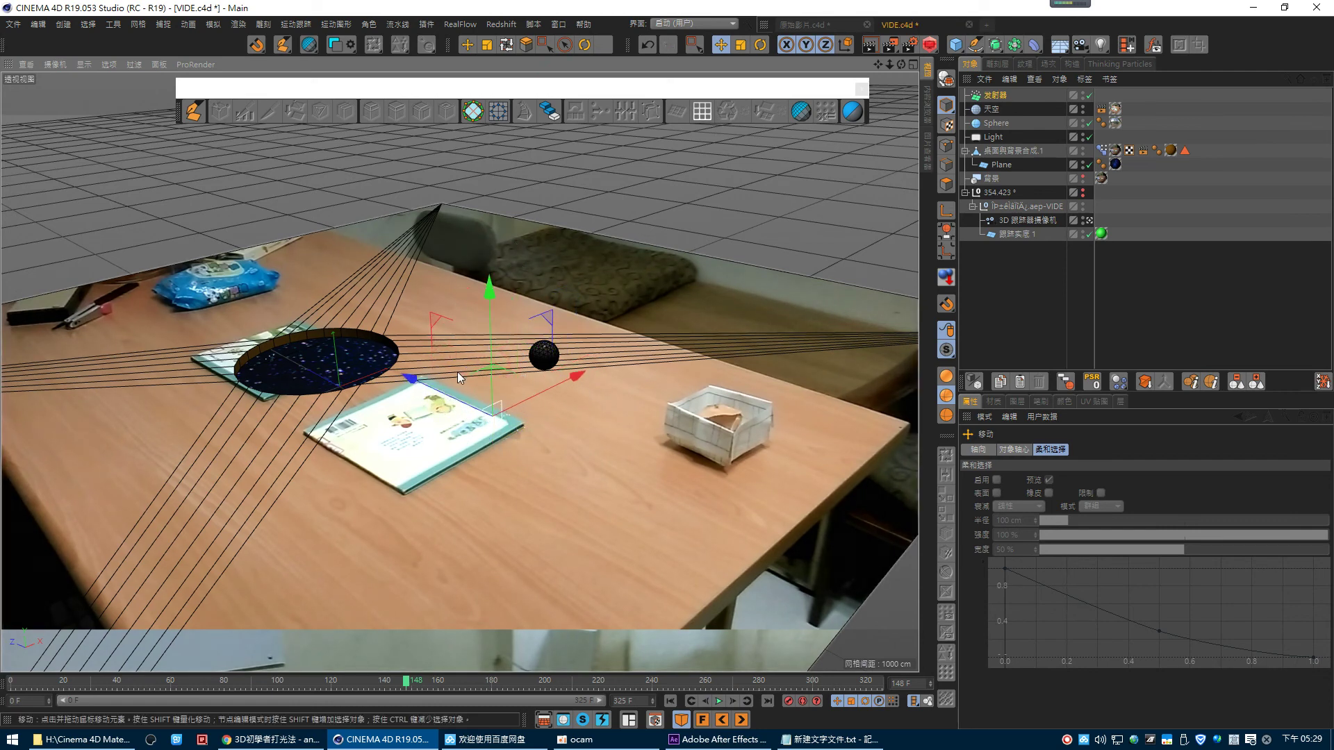
left_click_drag(431, 385, 415, 377)
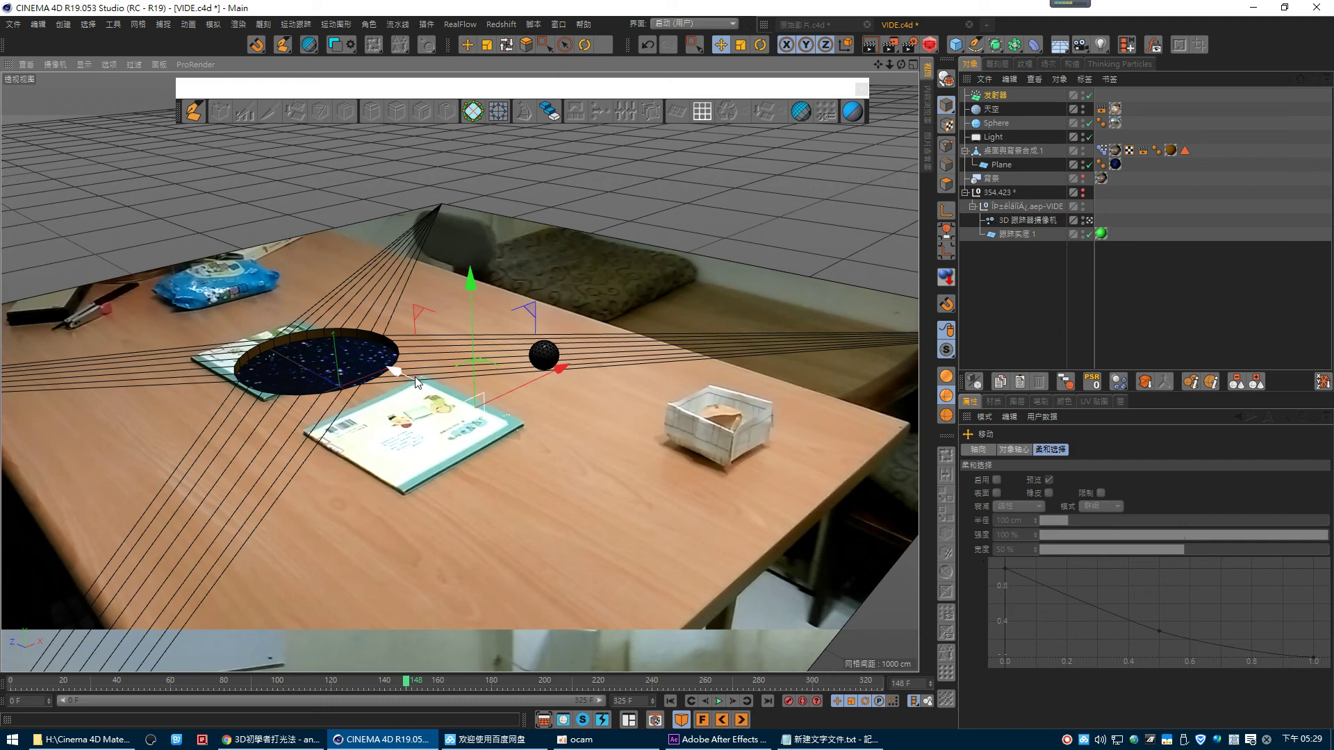
left_click_drag(415, 377, 540, 334)
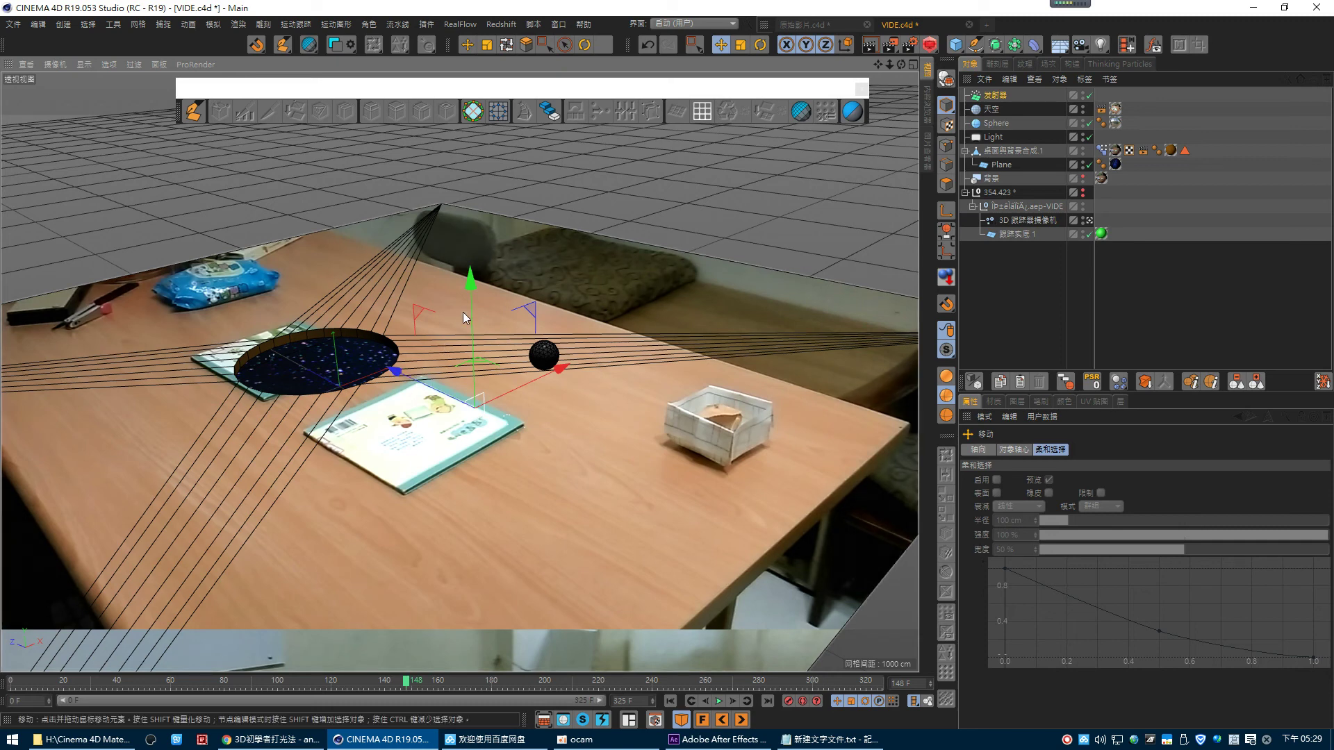
left_click_drag(540, 334, 582, 406)
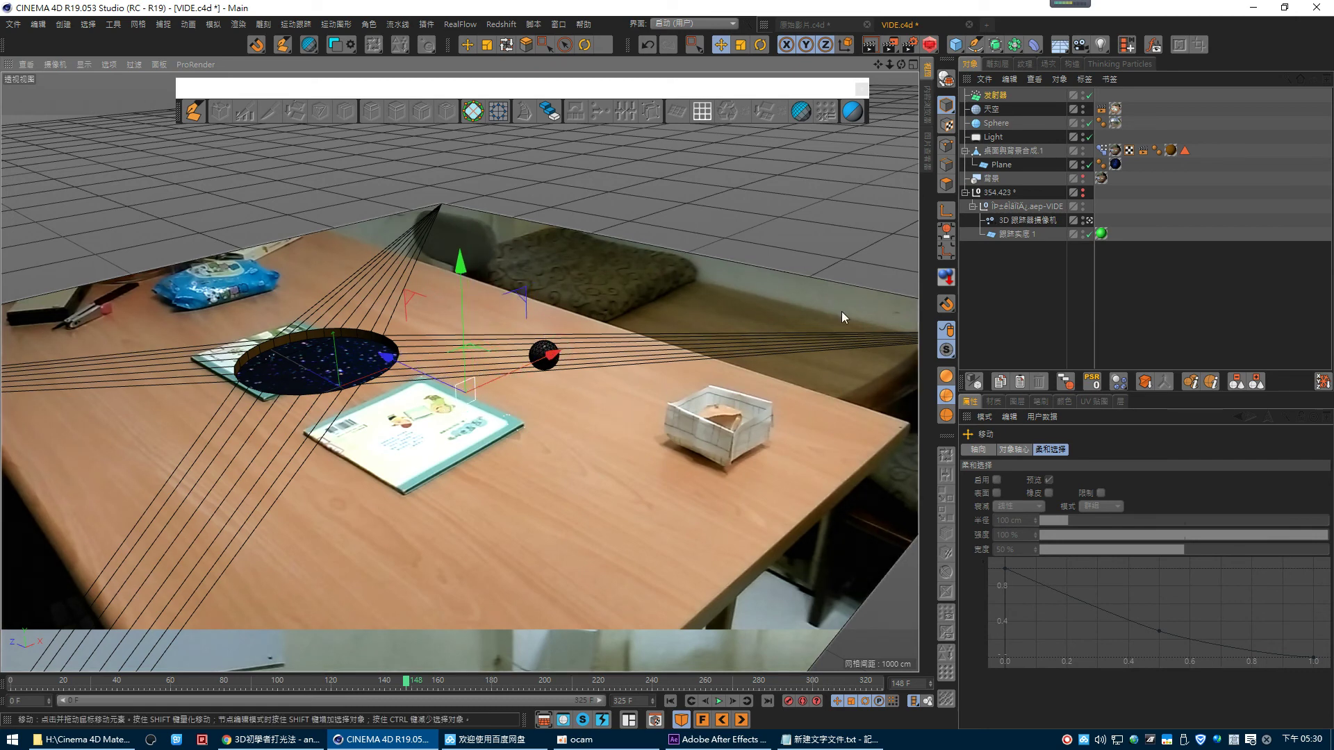
left_click(1000, 95)
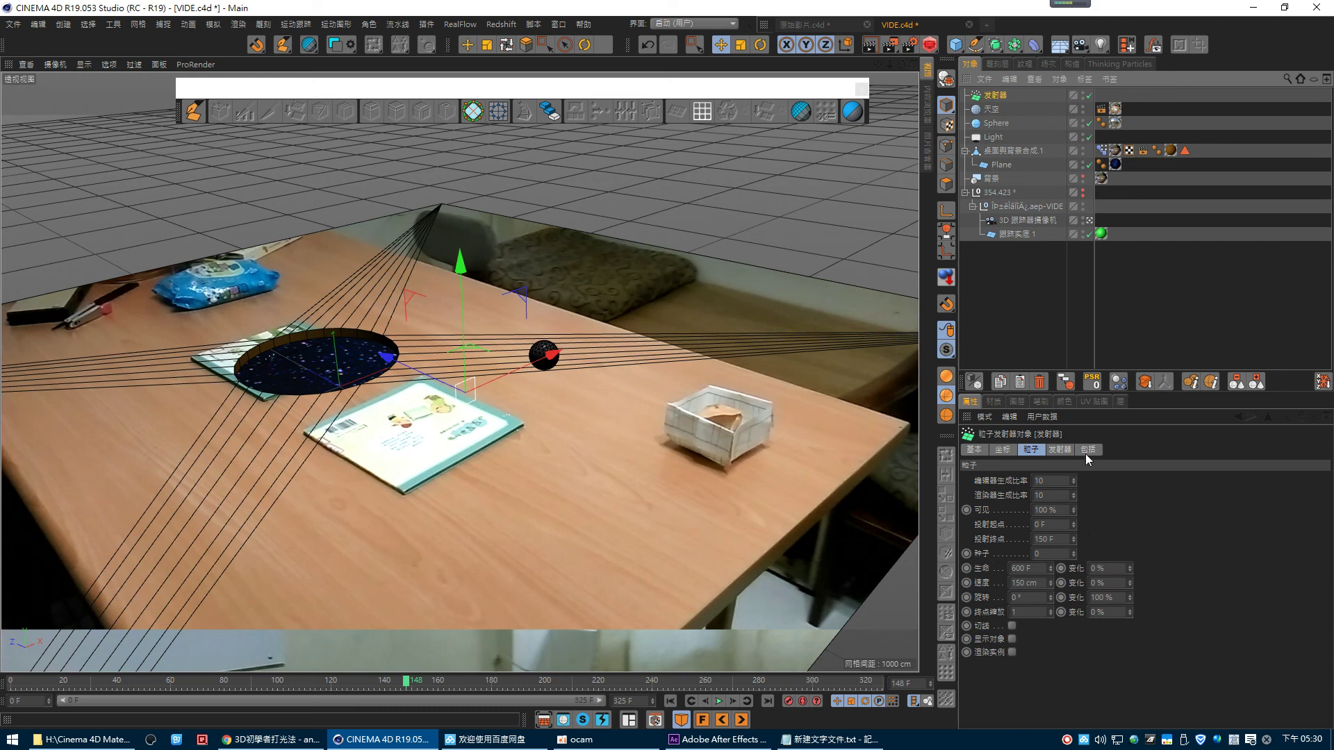
- Set the emitter's horizontal and vertical size to 300 cm and play back to check
left_click(1063, 450)
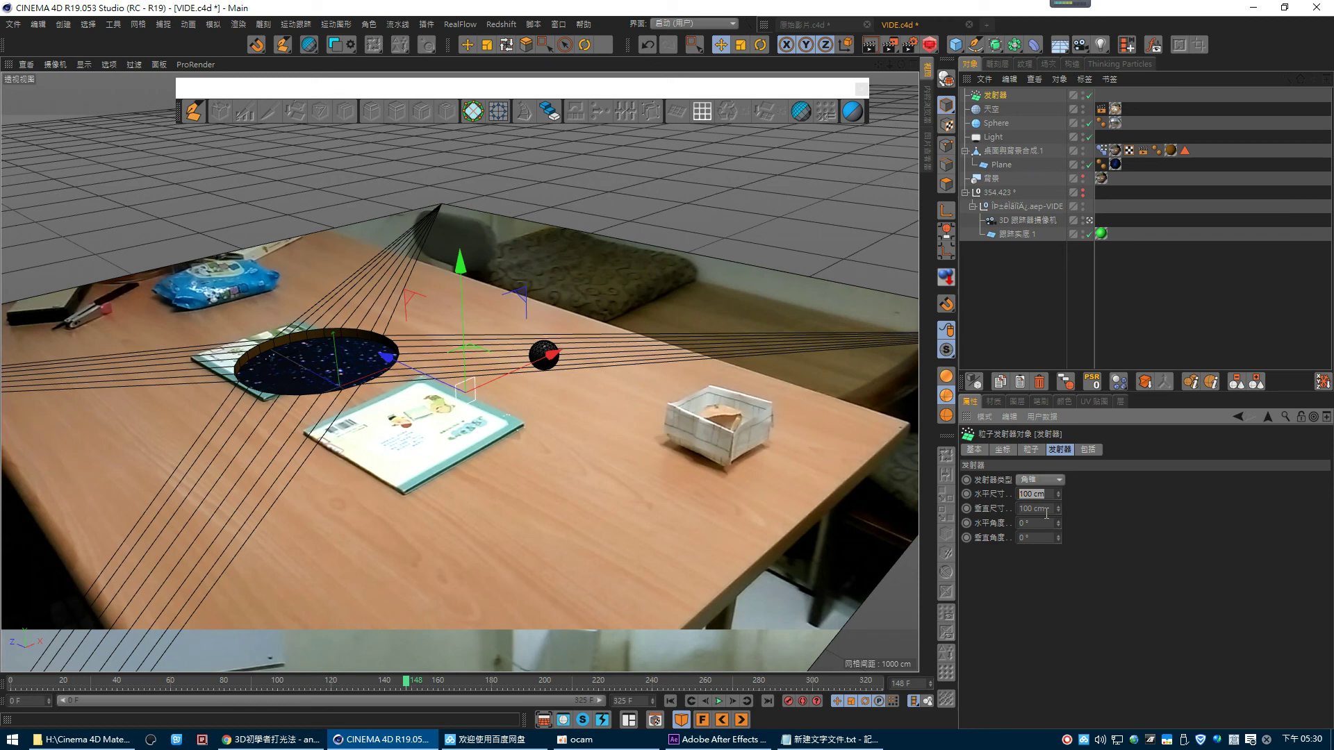
type("00")
key("Tab")
type("500")
key("Return")
left_click(1050, 497)
type("300")
key("Return")
key("Tab")
type("300")
key("Return")
left_click(719, 701)
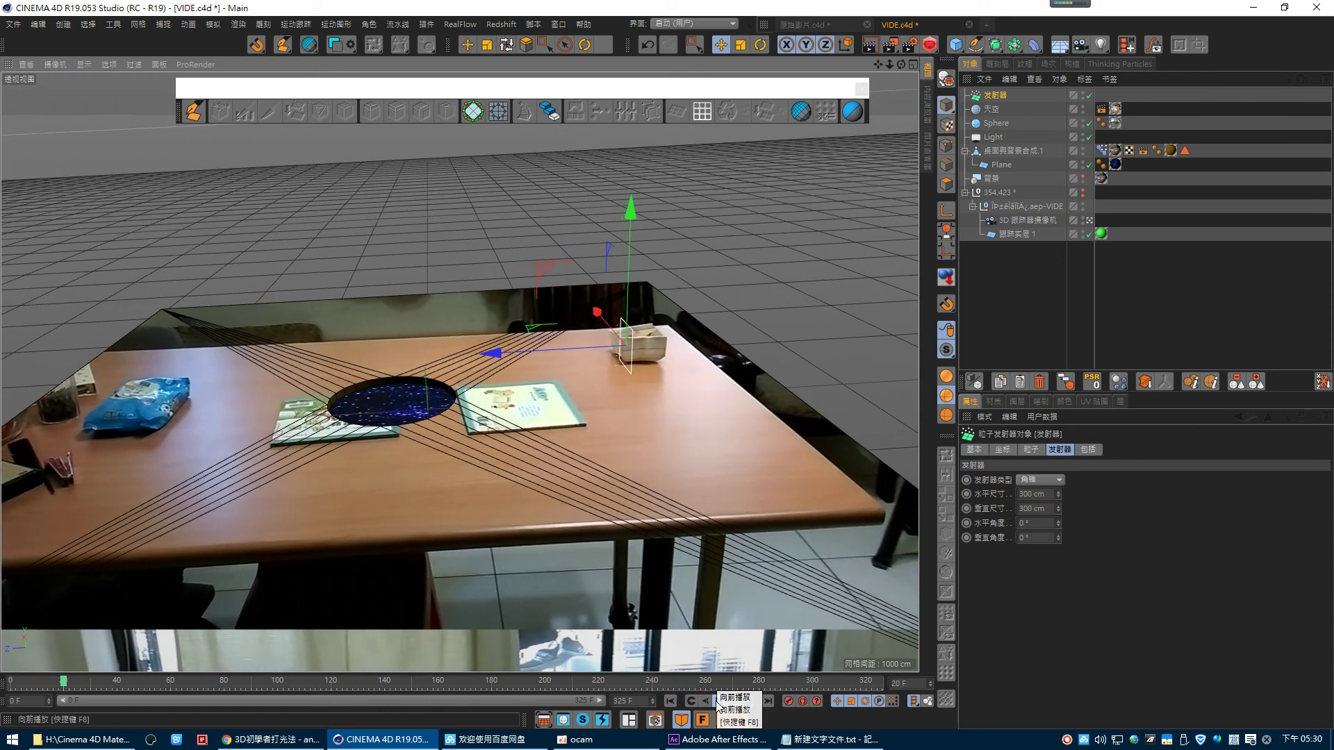
- Make the Sphere a child of the emitter so it emits black spheres
left_click(718, 702)
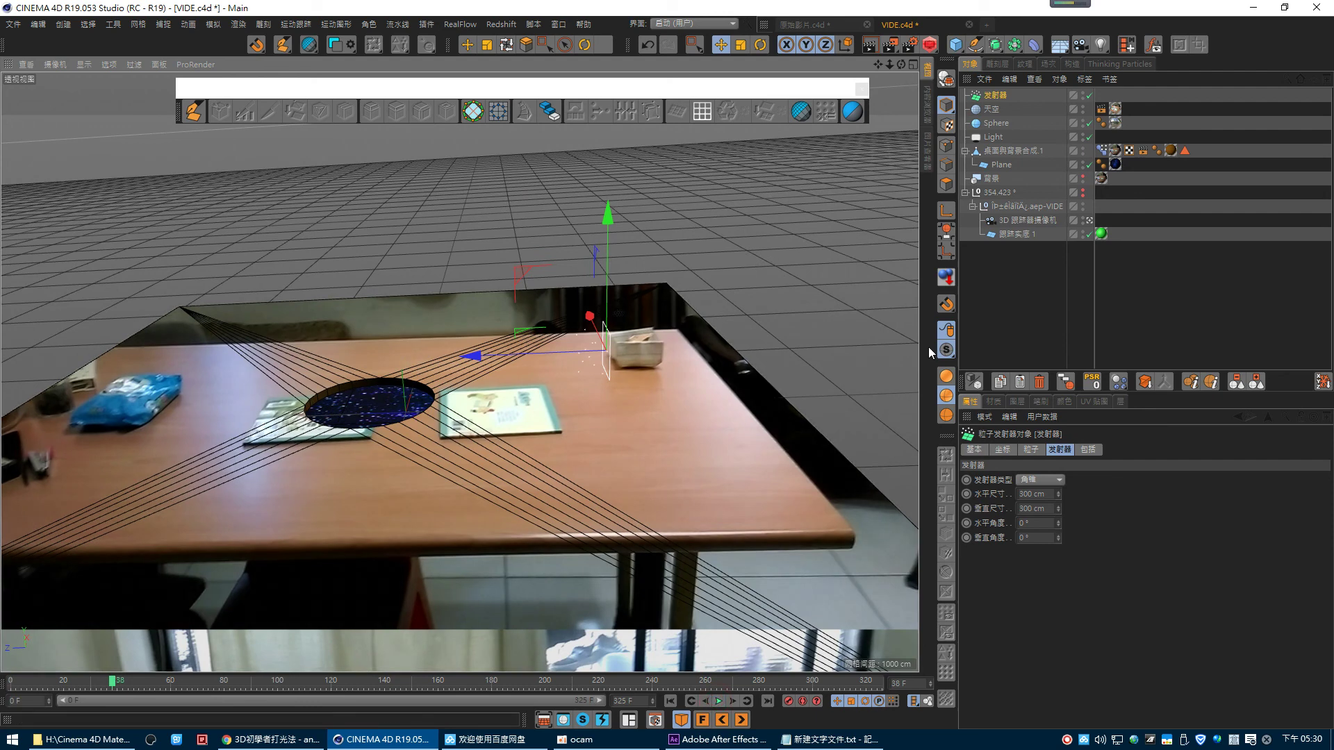
left_click_drag(1005, 123, 998, 96)
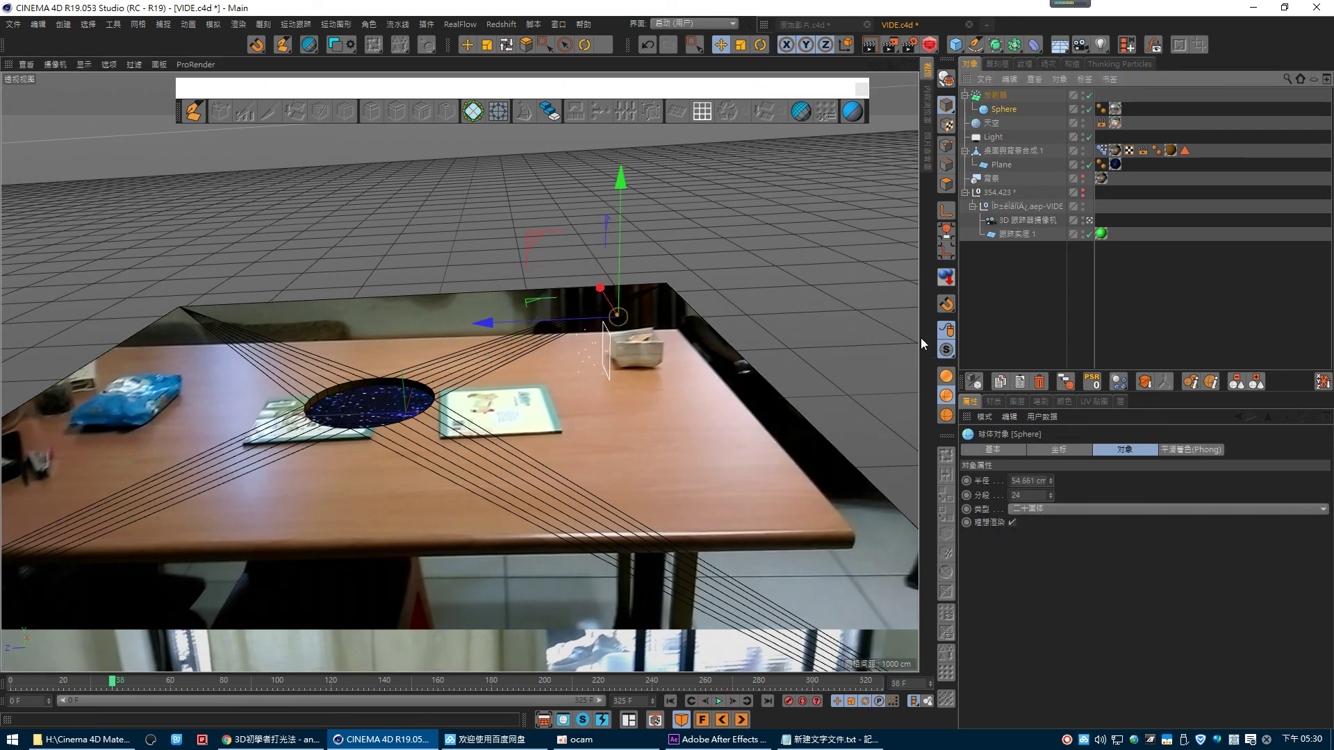
left_click(677, 702)
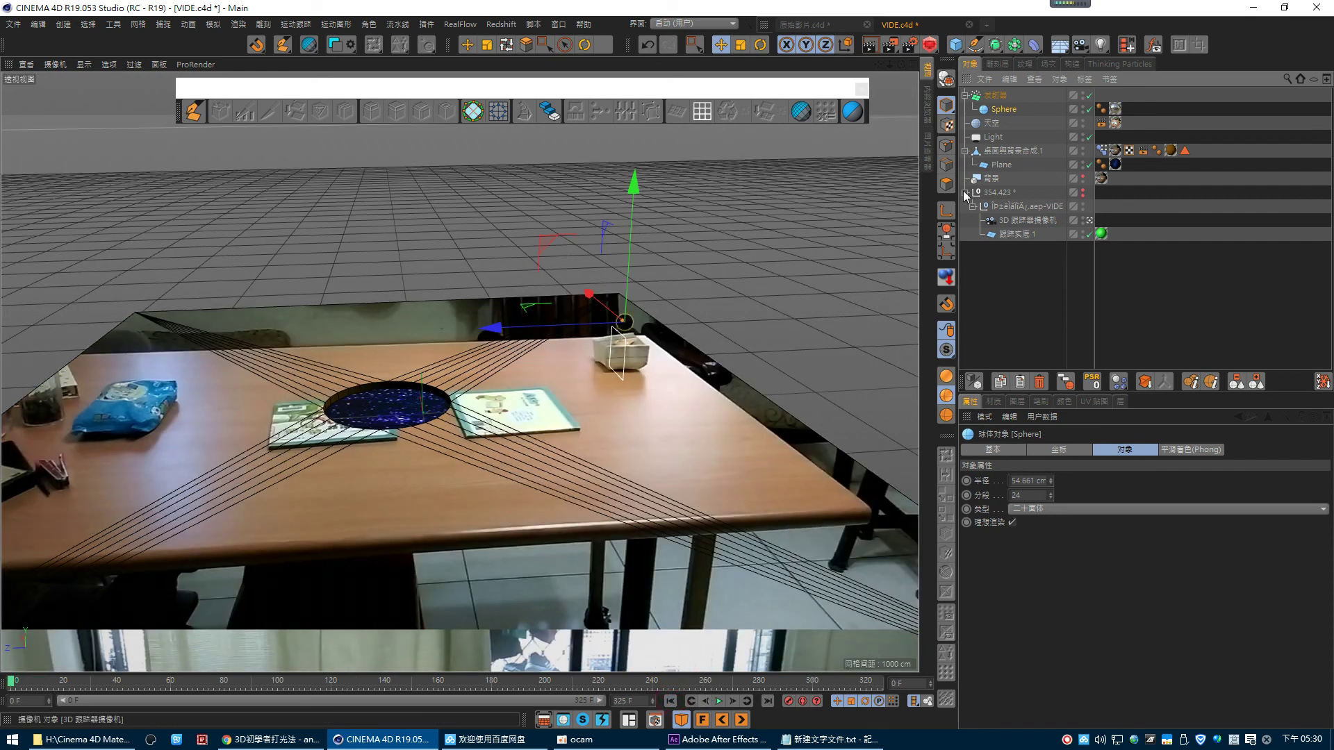
left_click(995, 95)
left_click(1031, 449)
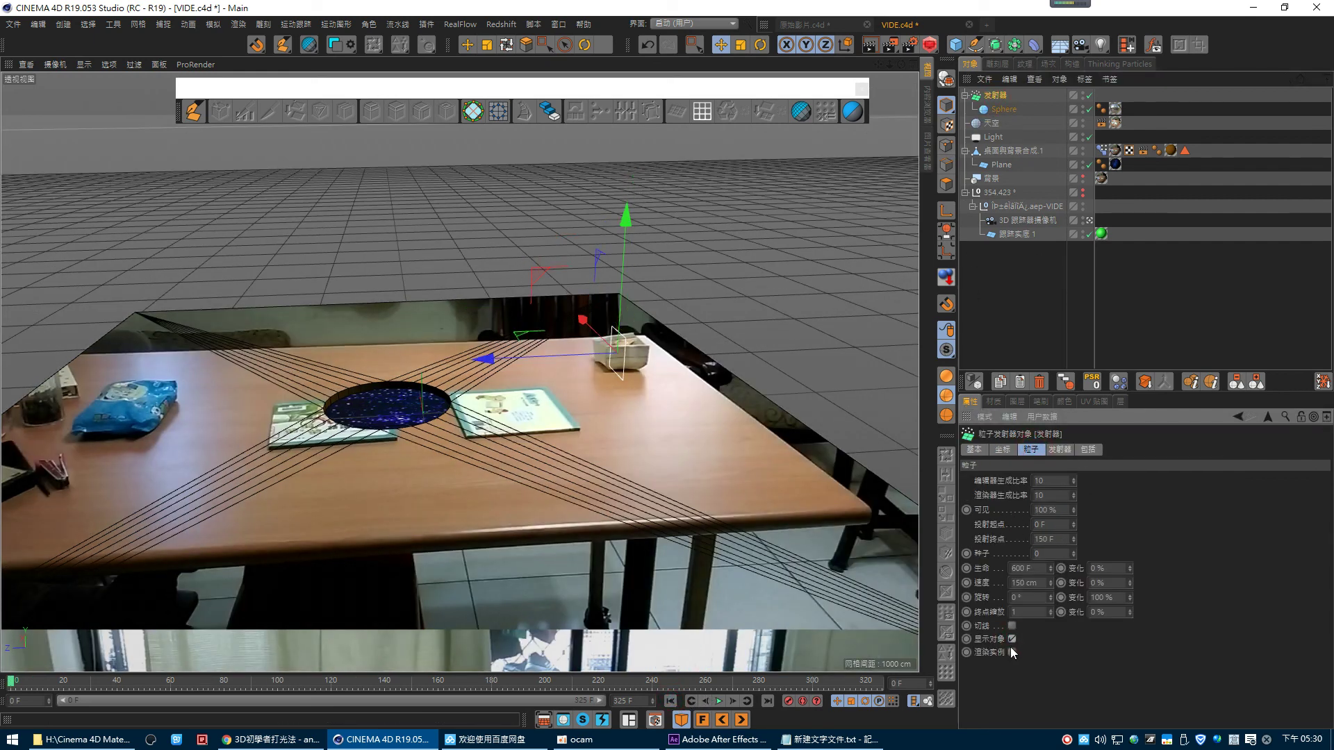
- Set particle speed to 1000 cm and replay from the start, pausing at frame 34
left_click(720, 702)
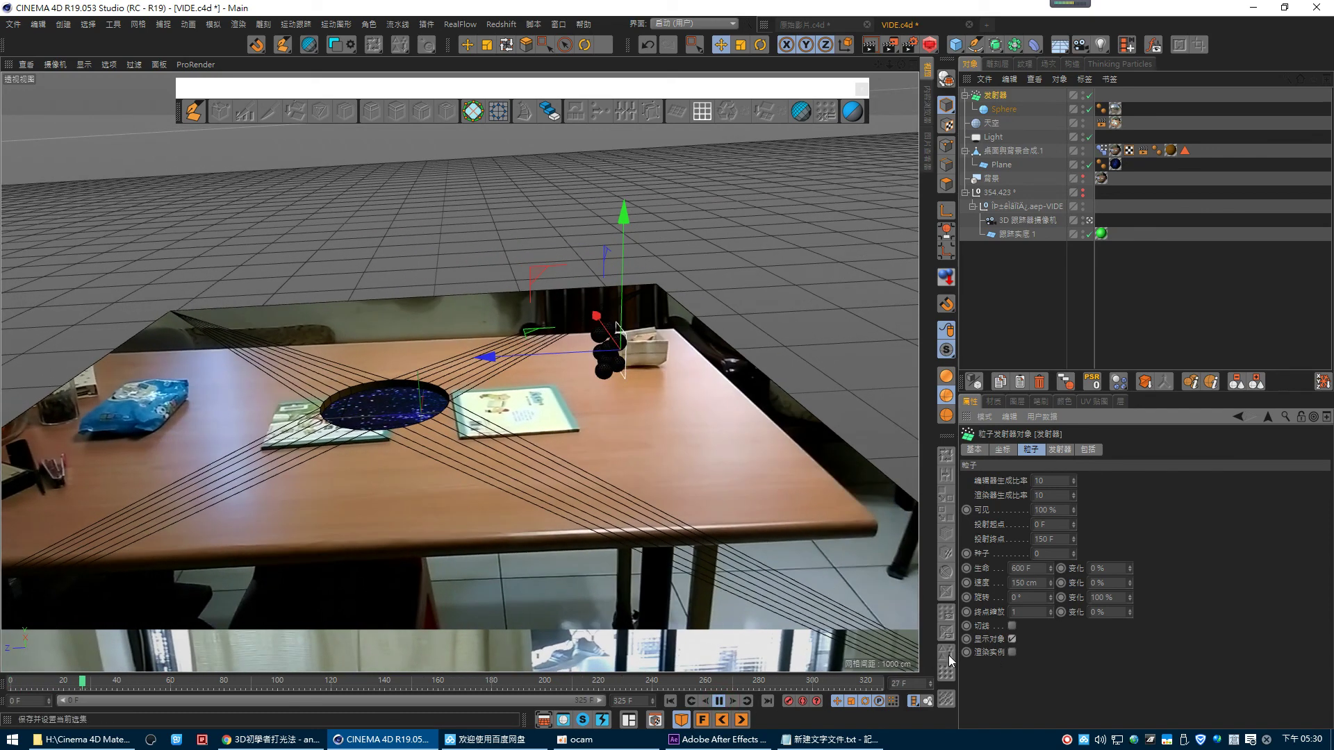
left_click(720, 702)
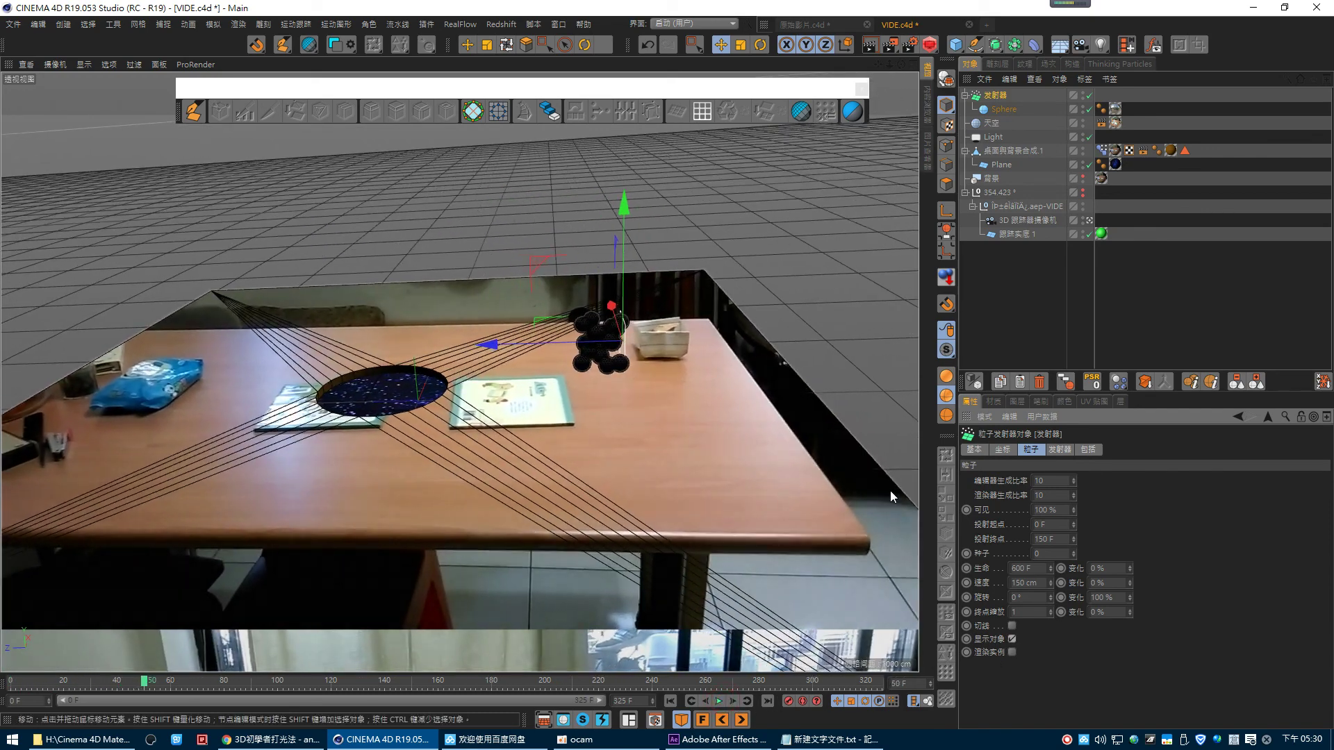
left_click(1041, 582)
type("1000")
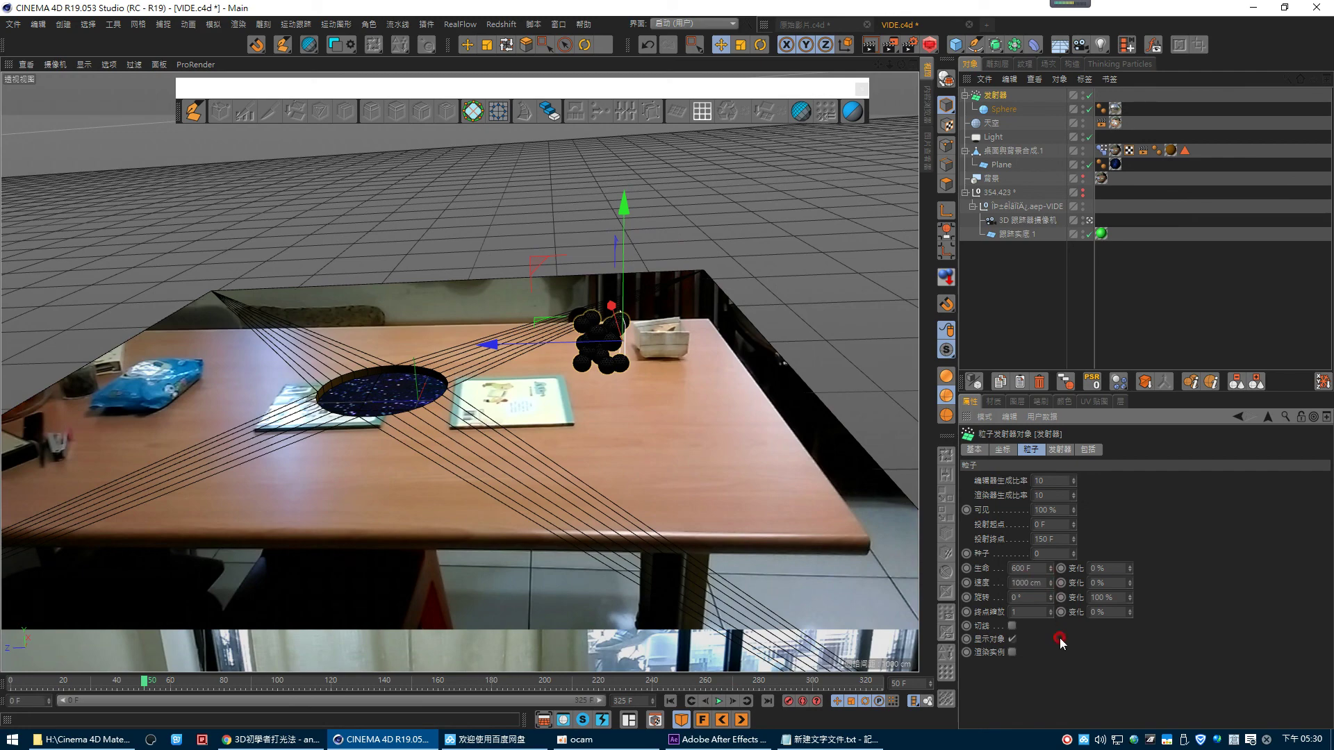
left_click(671, 701)
left_click(720, 702)
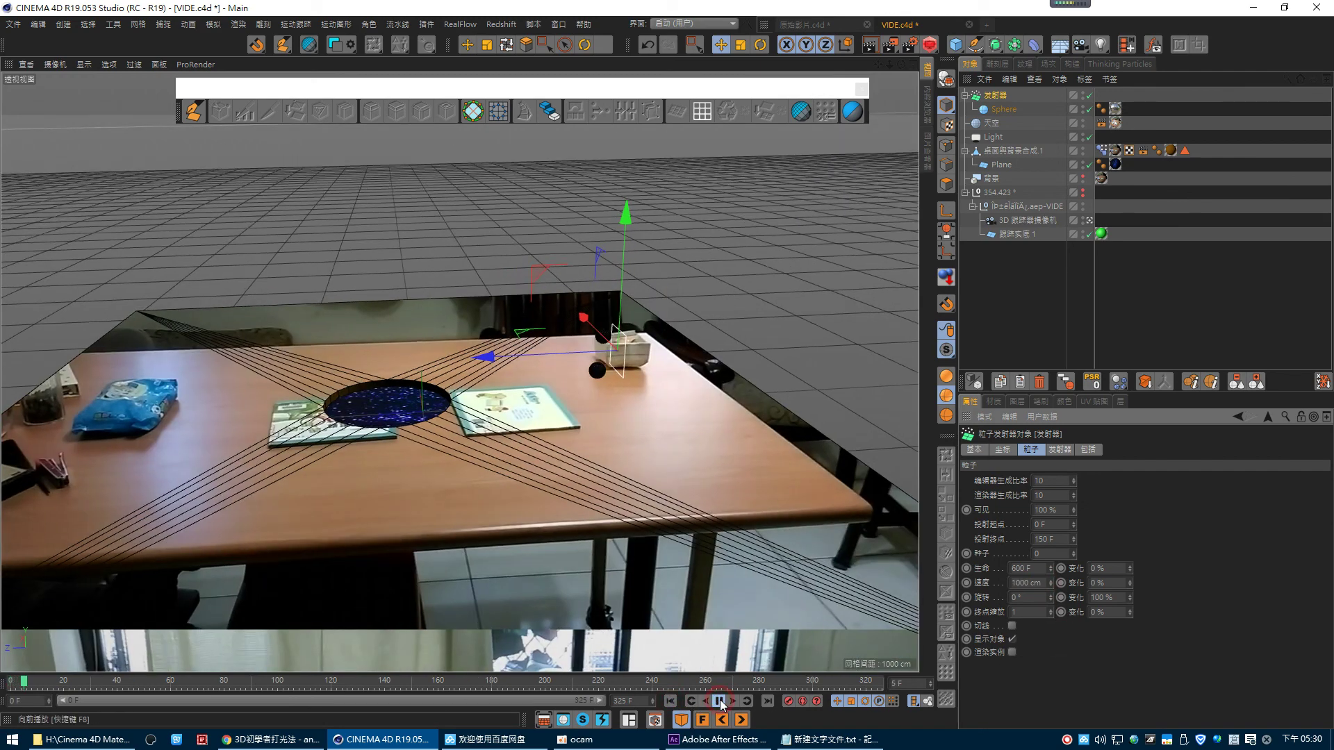
left_click(720, 701)
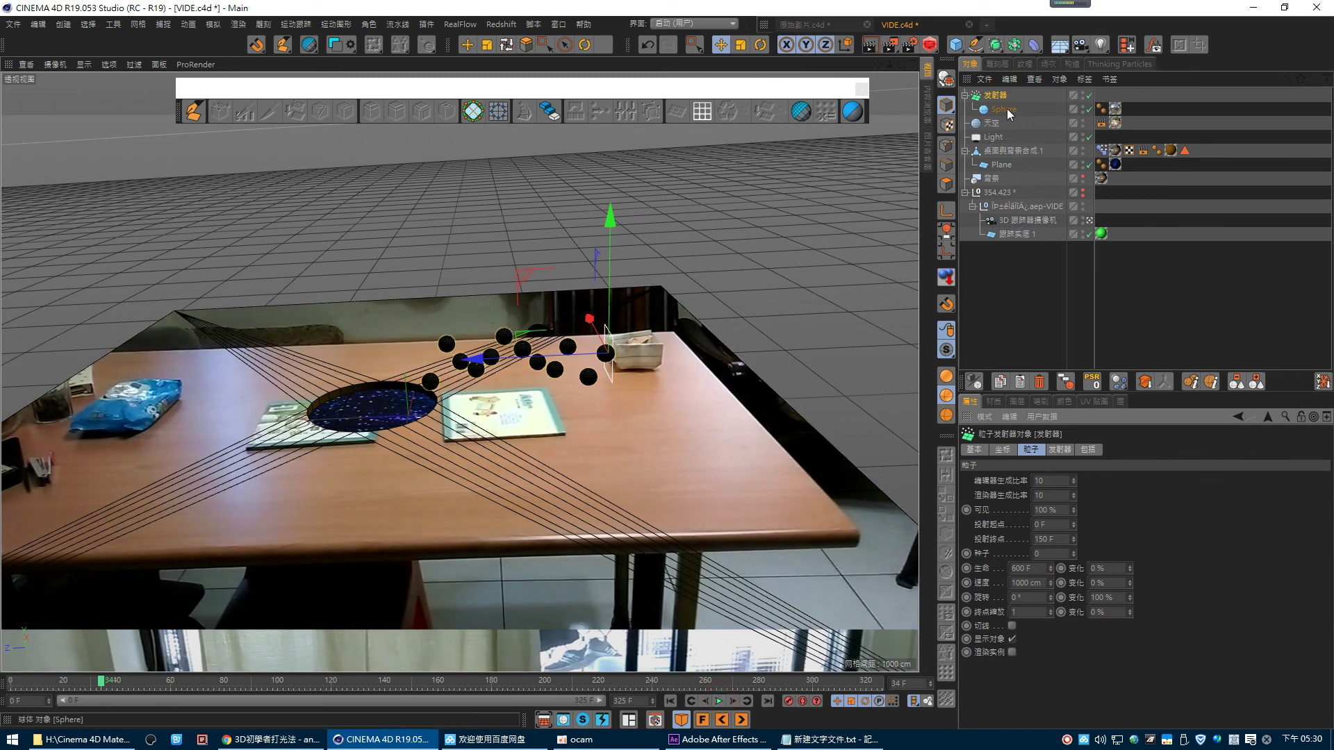
left_click(1031, 274)
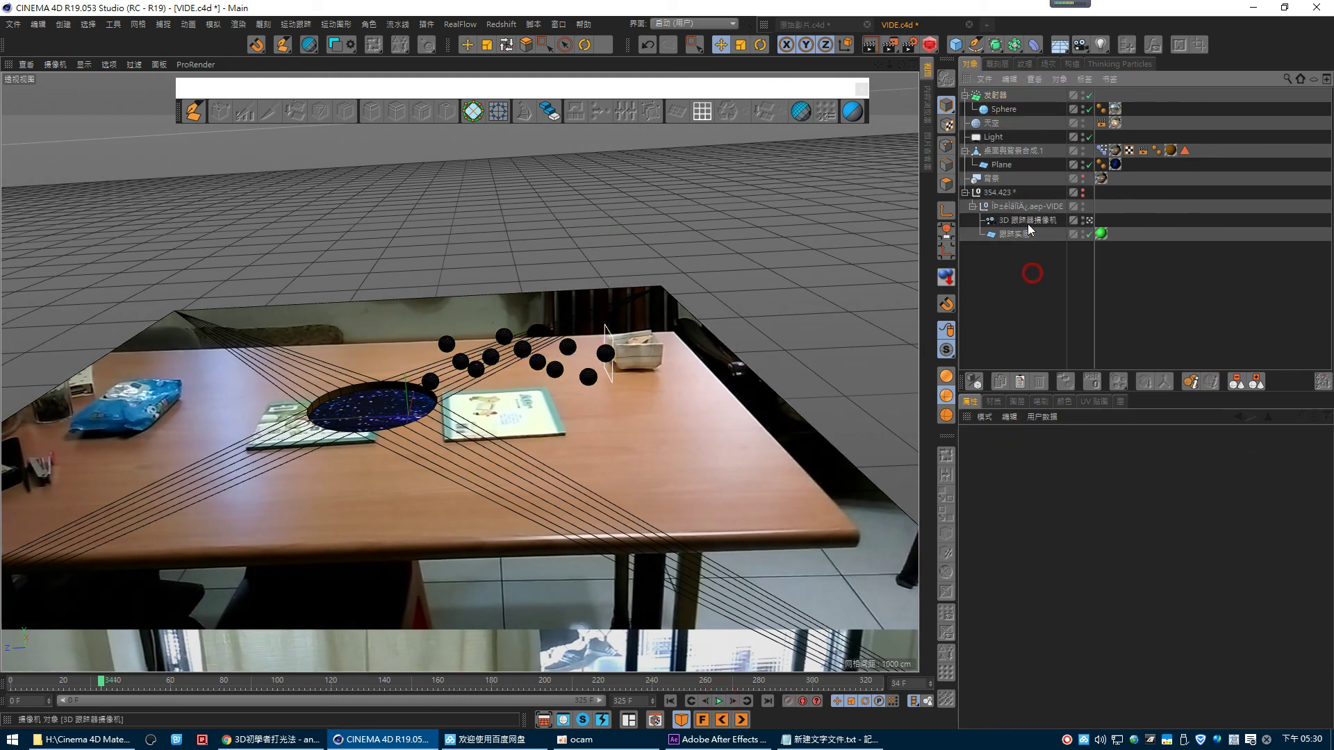
- Give 桌面與背景合成.1 a Static Mesh collider body tag and the Sphere a dynamics body tag
left_click(1026, 152)
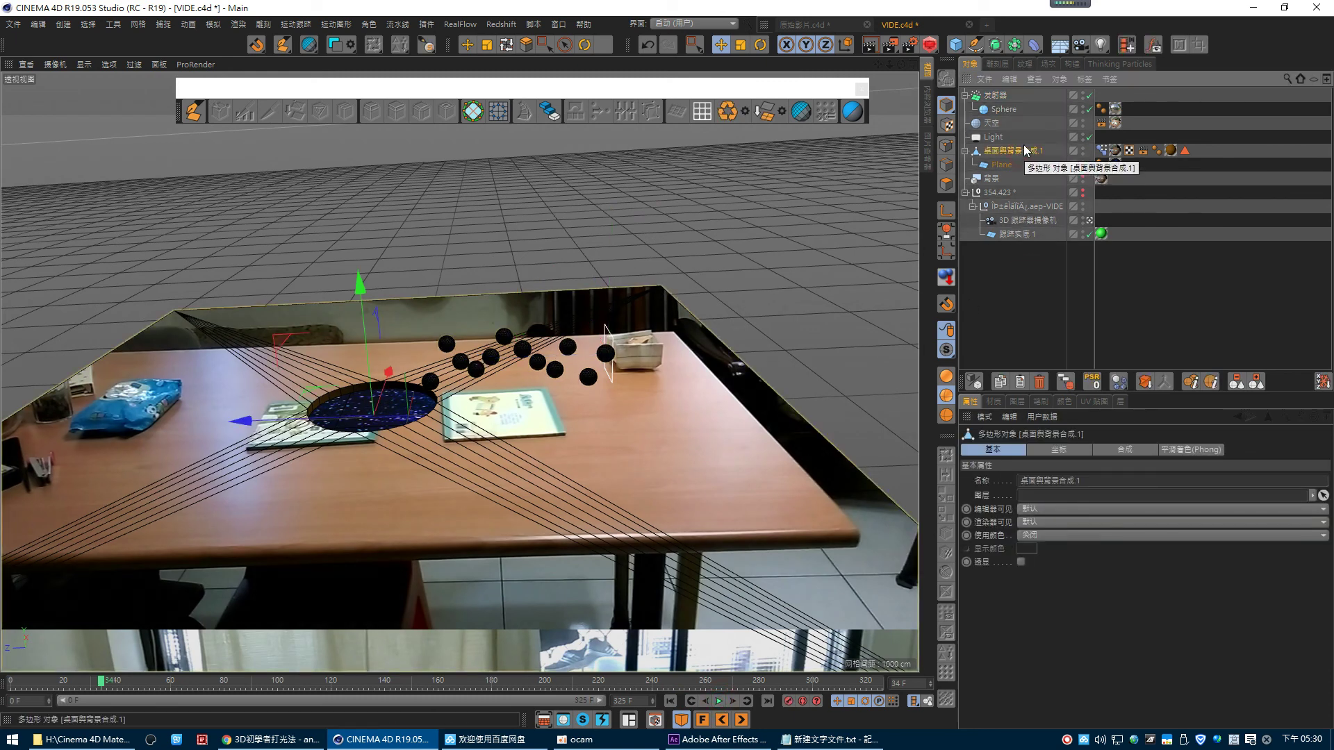
left_click(1119, 381)
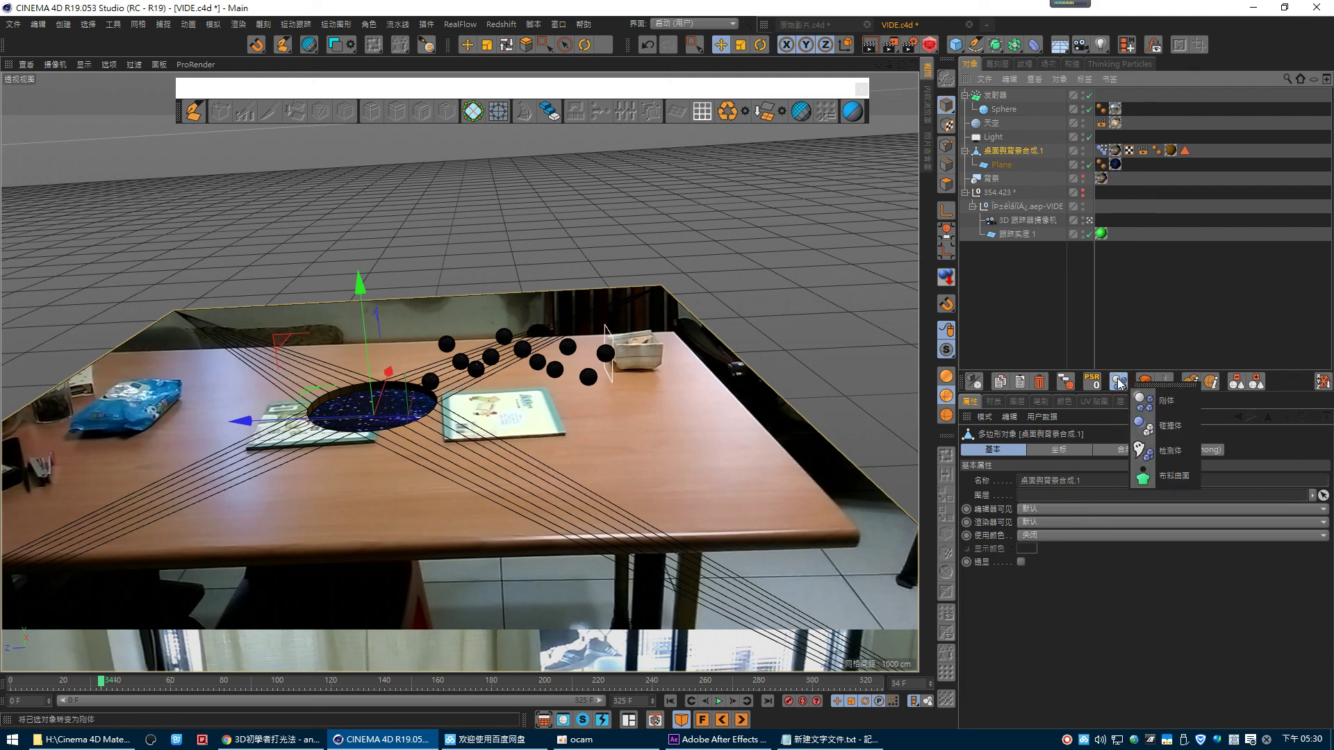
left_click(1148, 426)
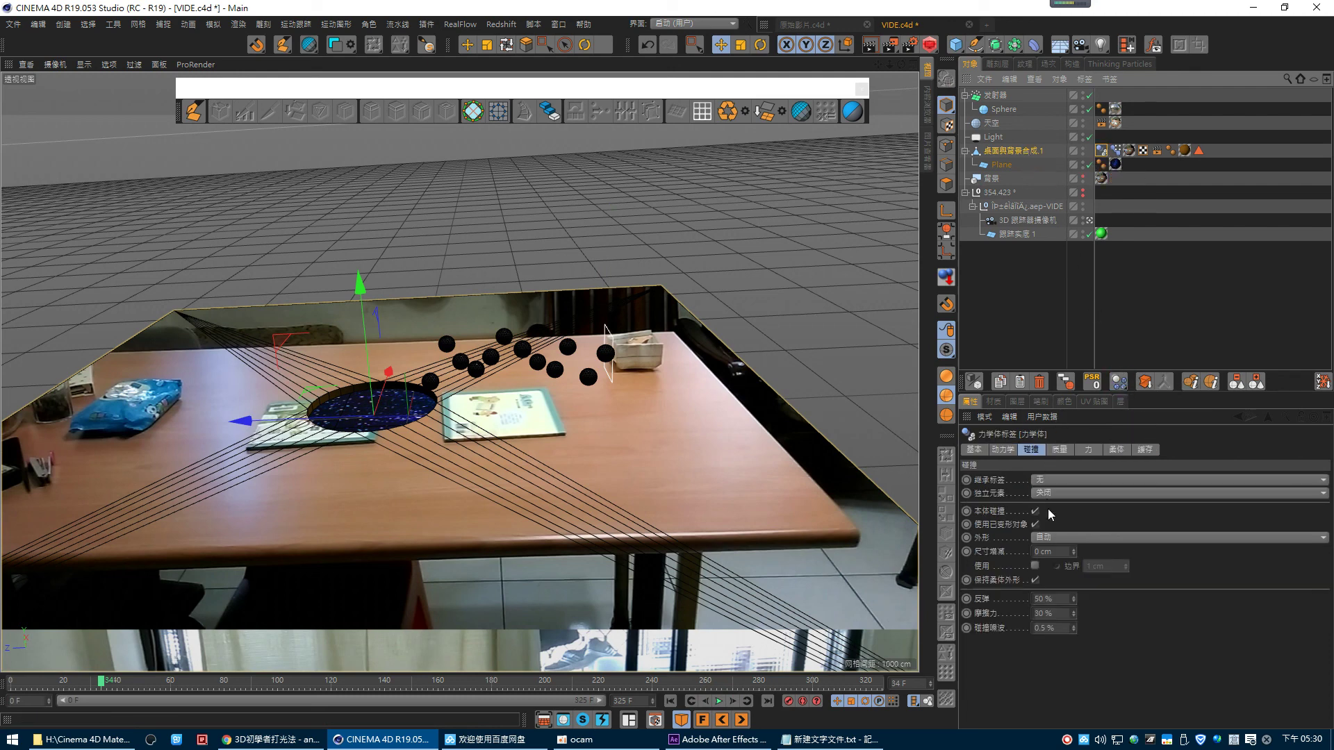
left_click(1034, 453)
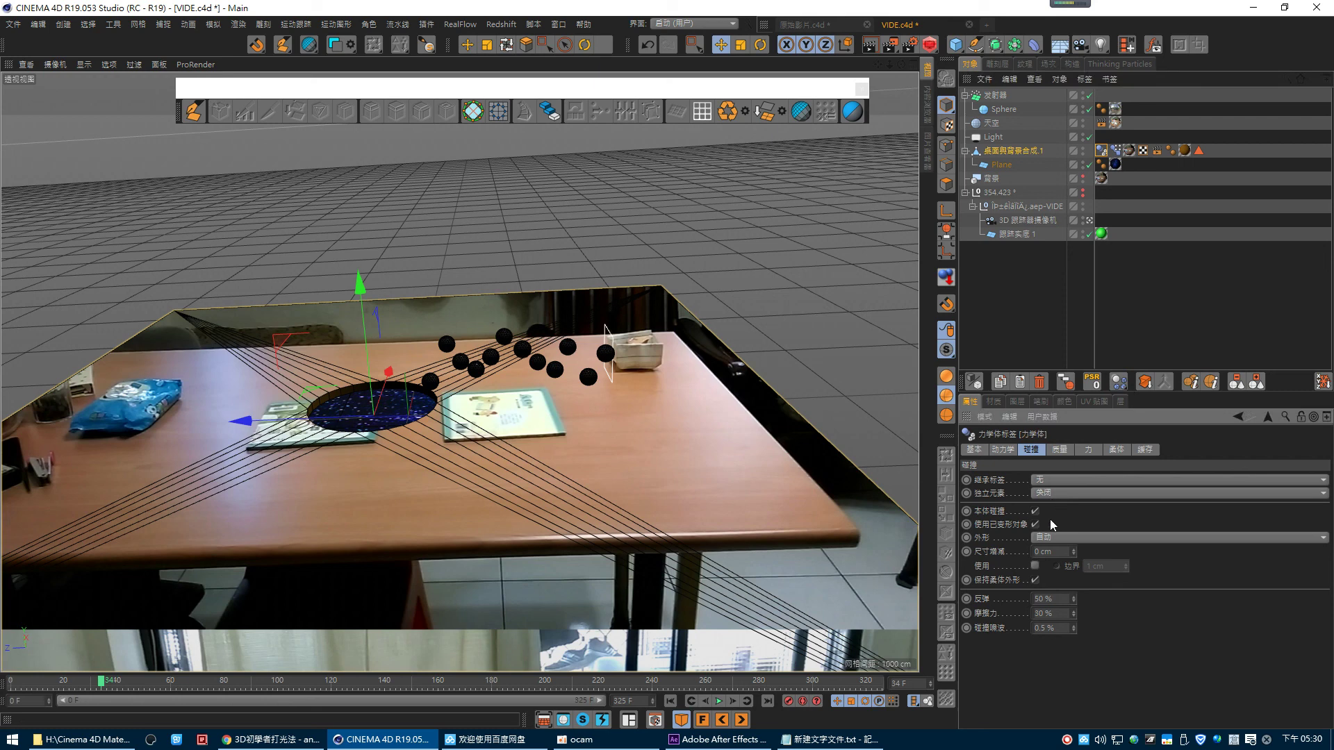
left_click(1049, 538)
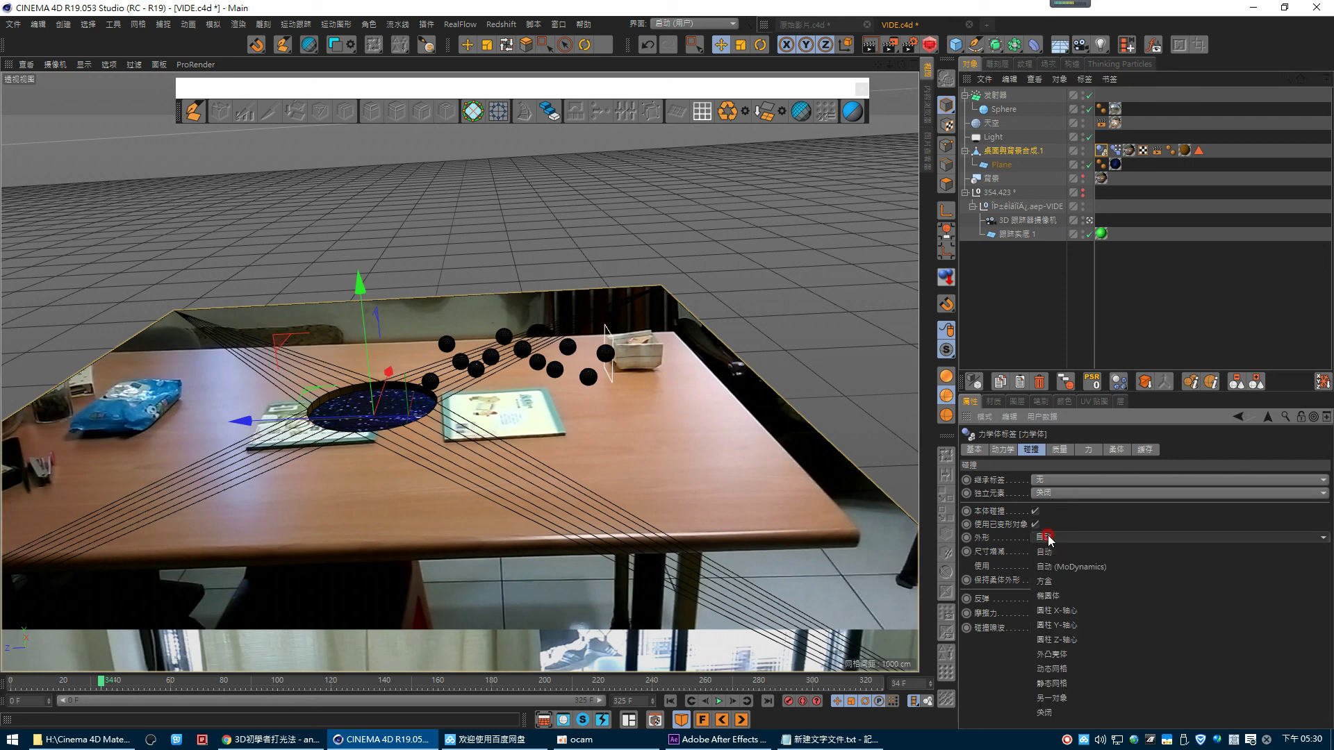
left_click(1070, 683)
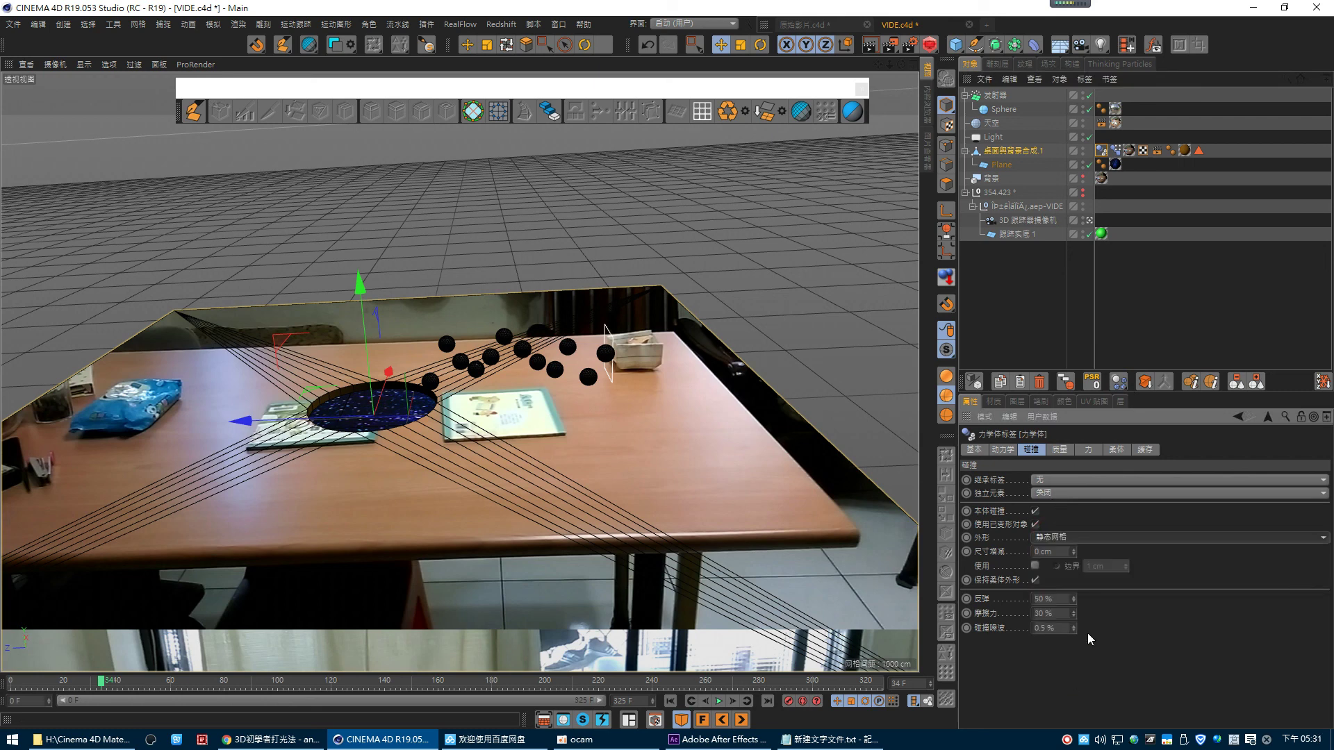
left_click(1006, 110)
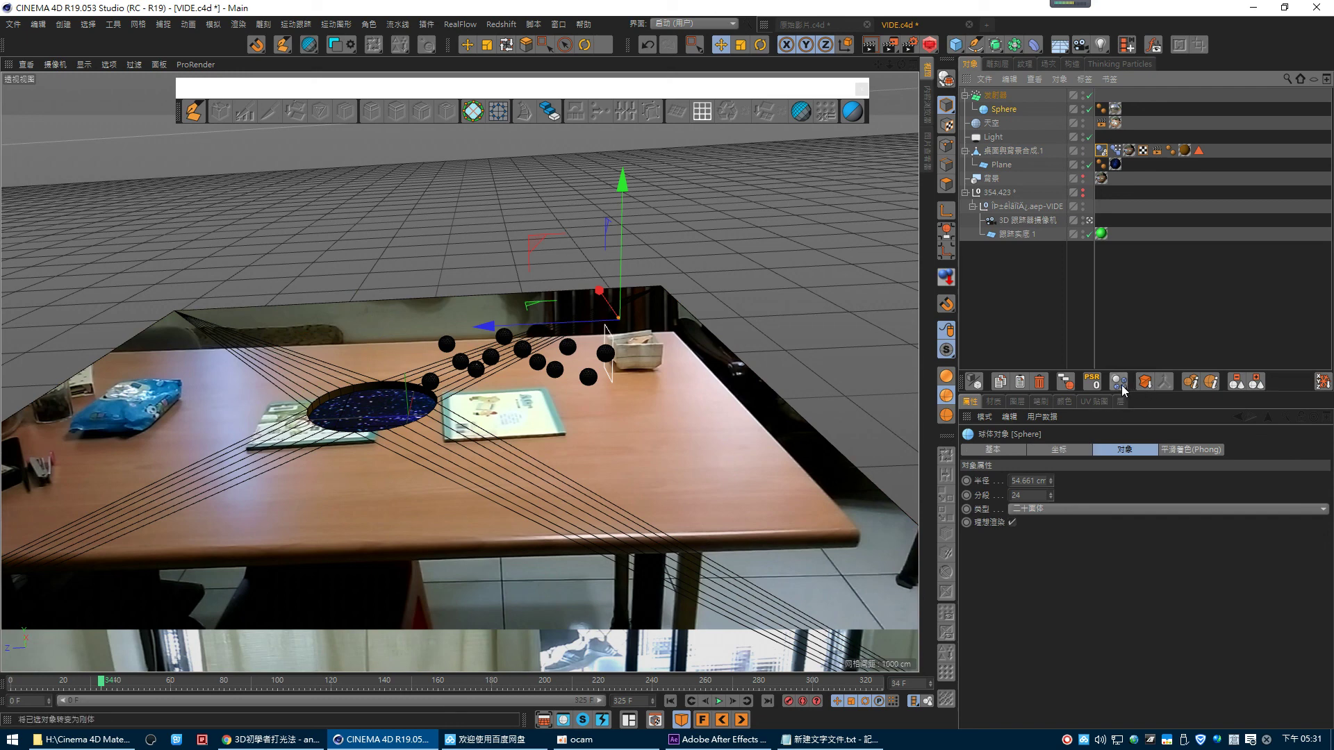
left_click(1145, 389)
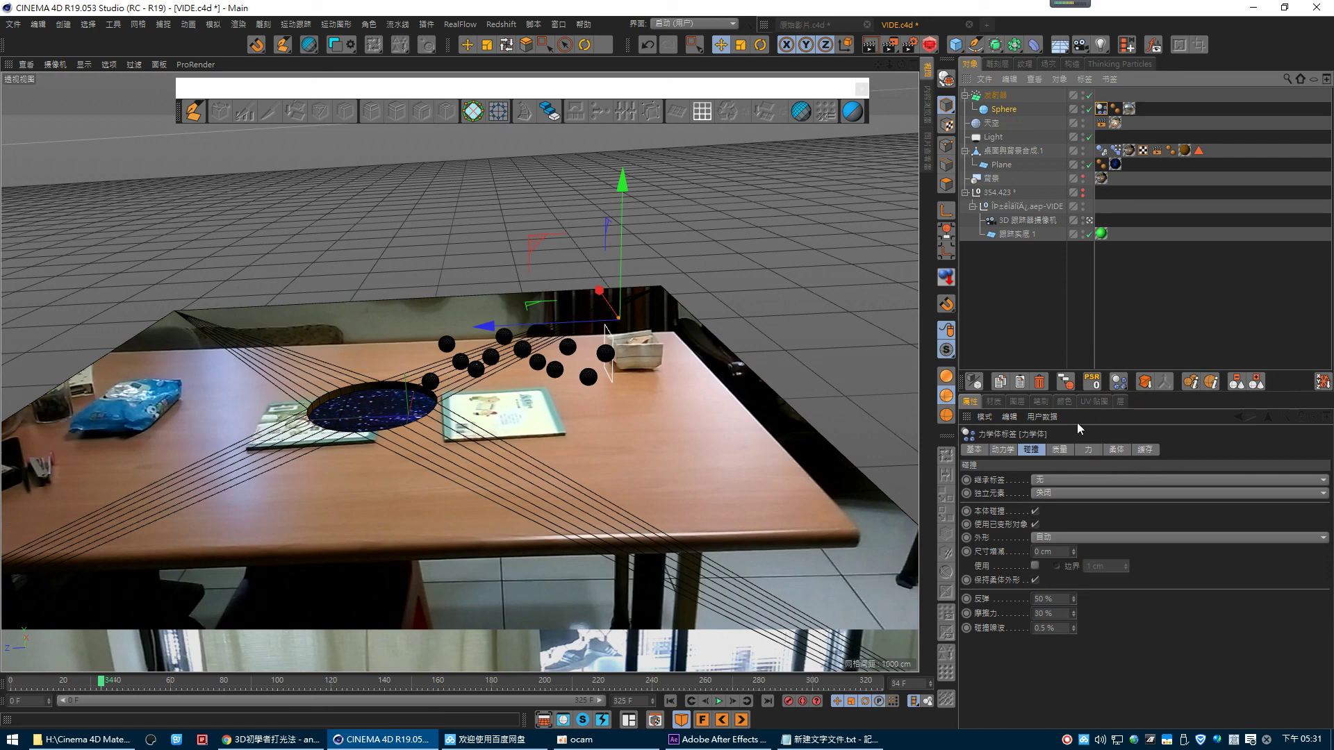
- Play the simulation from frame 0 to check the spheres landing on the table
left_click(720, 702)
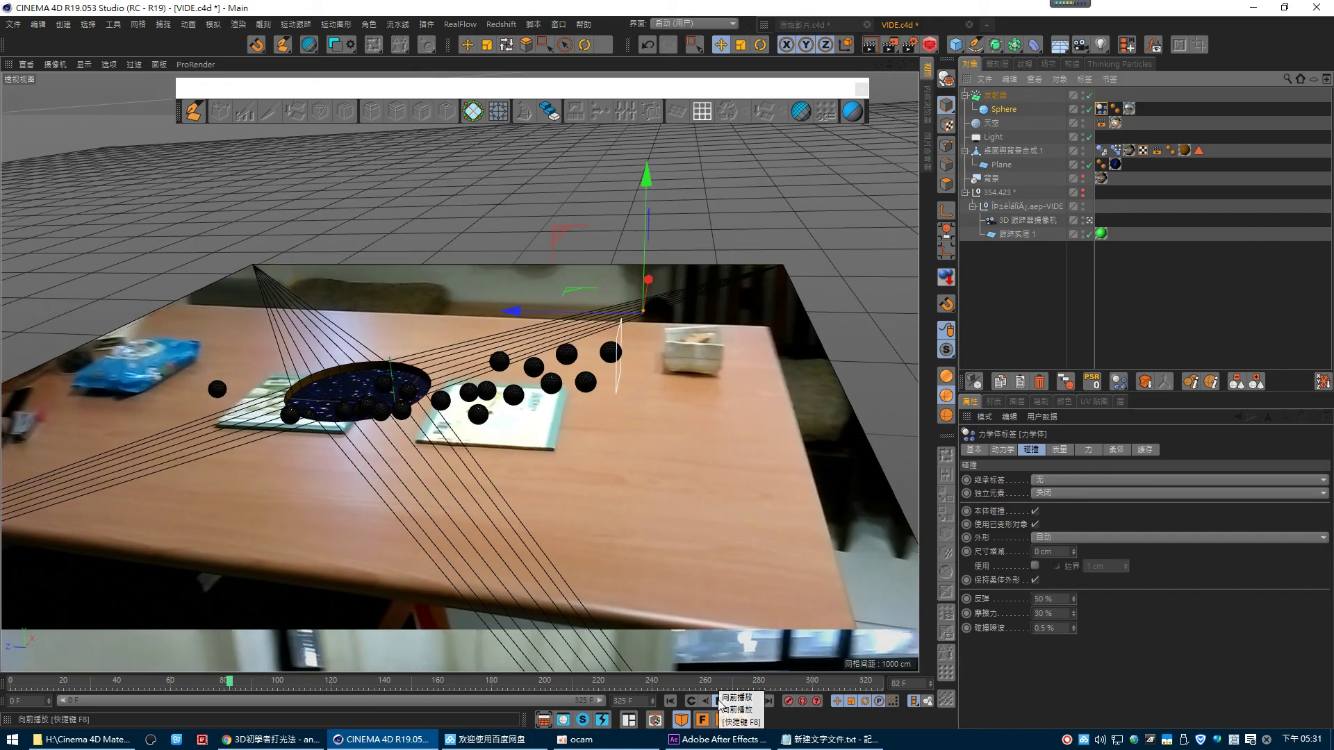
left_click(720, 701)
left_click(670, 702)
left_click(720, 702)
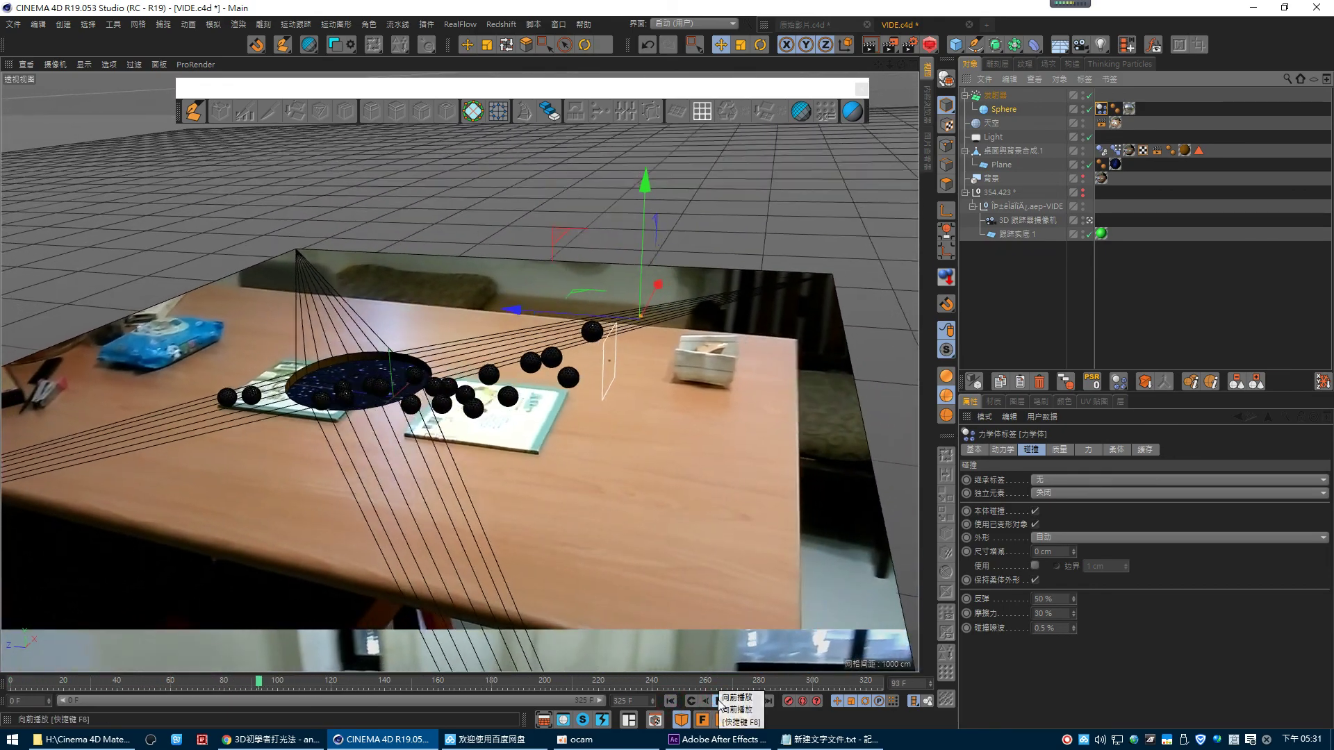
left_click(720, 701)
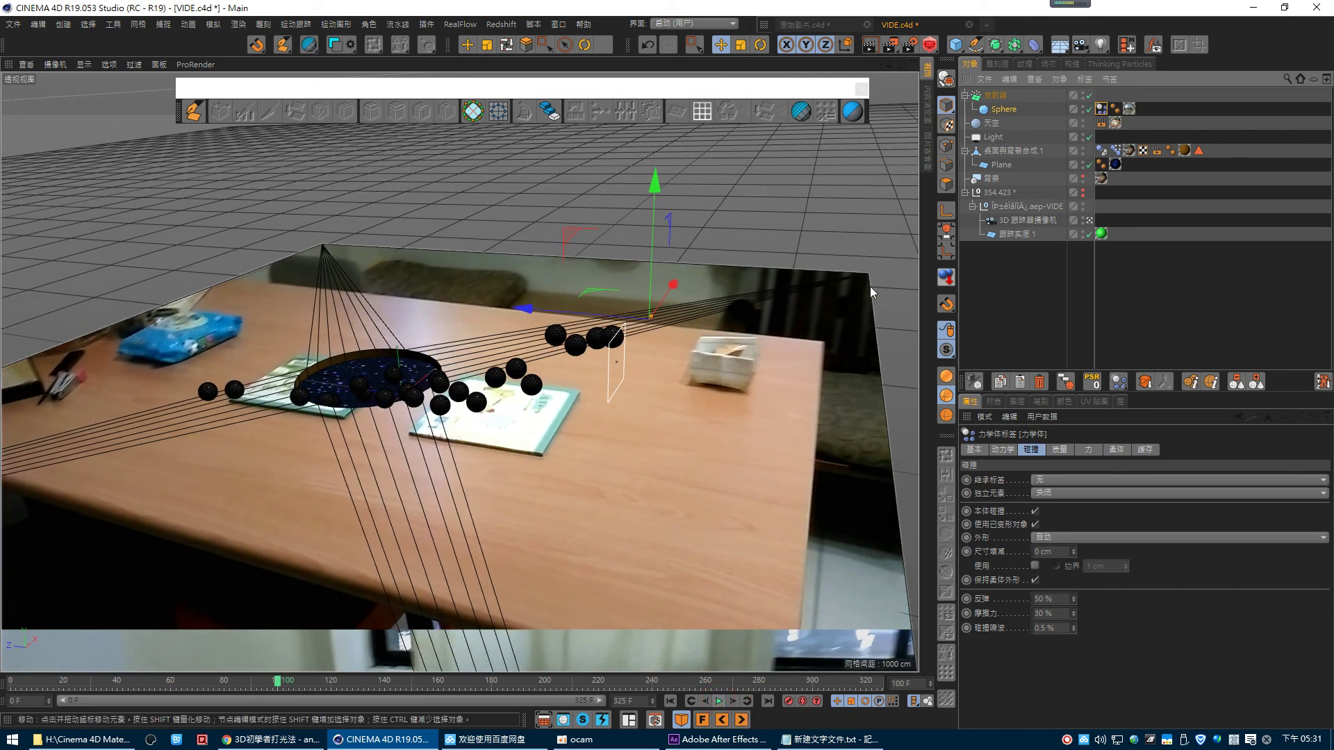
- Select the emitter and replay from the first frame, stopping at frame 106
left_click(995, 96)
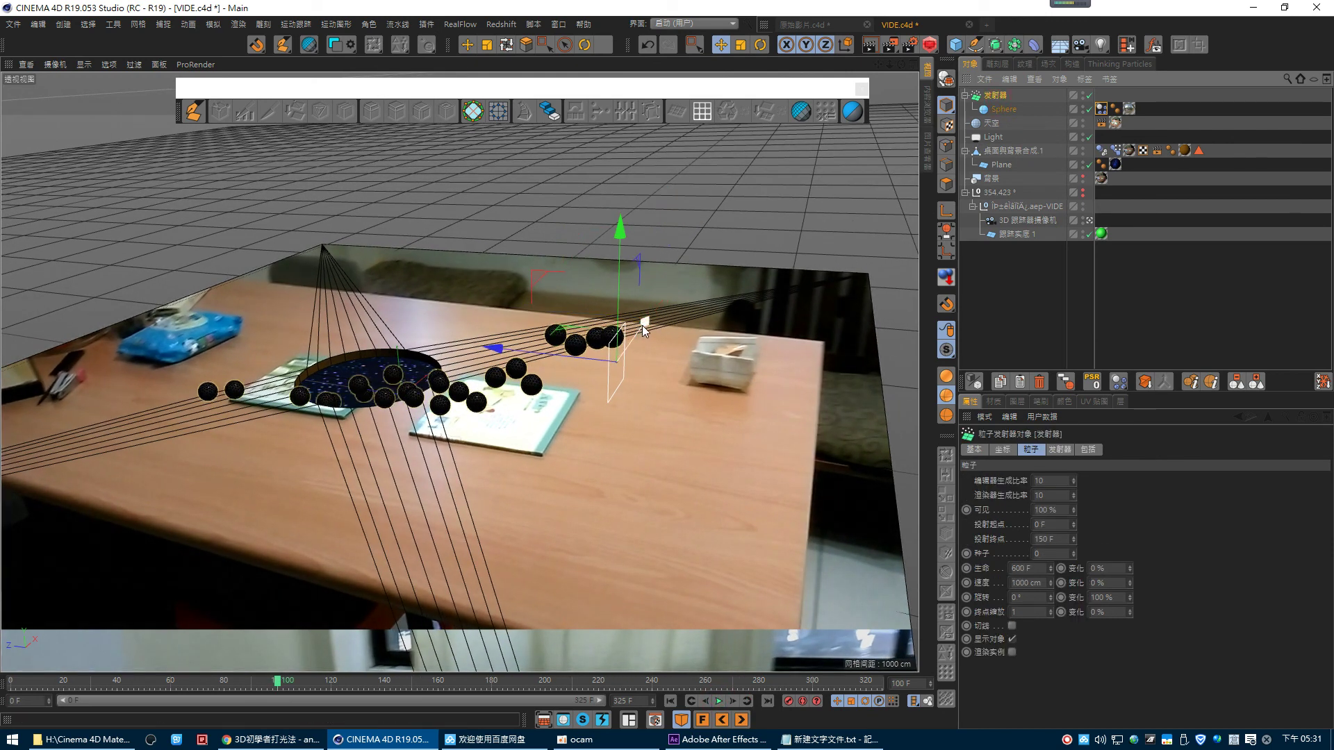
left_click(671, 701)
left_click(719, 701)
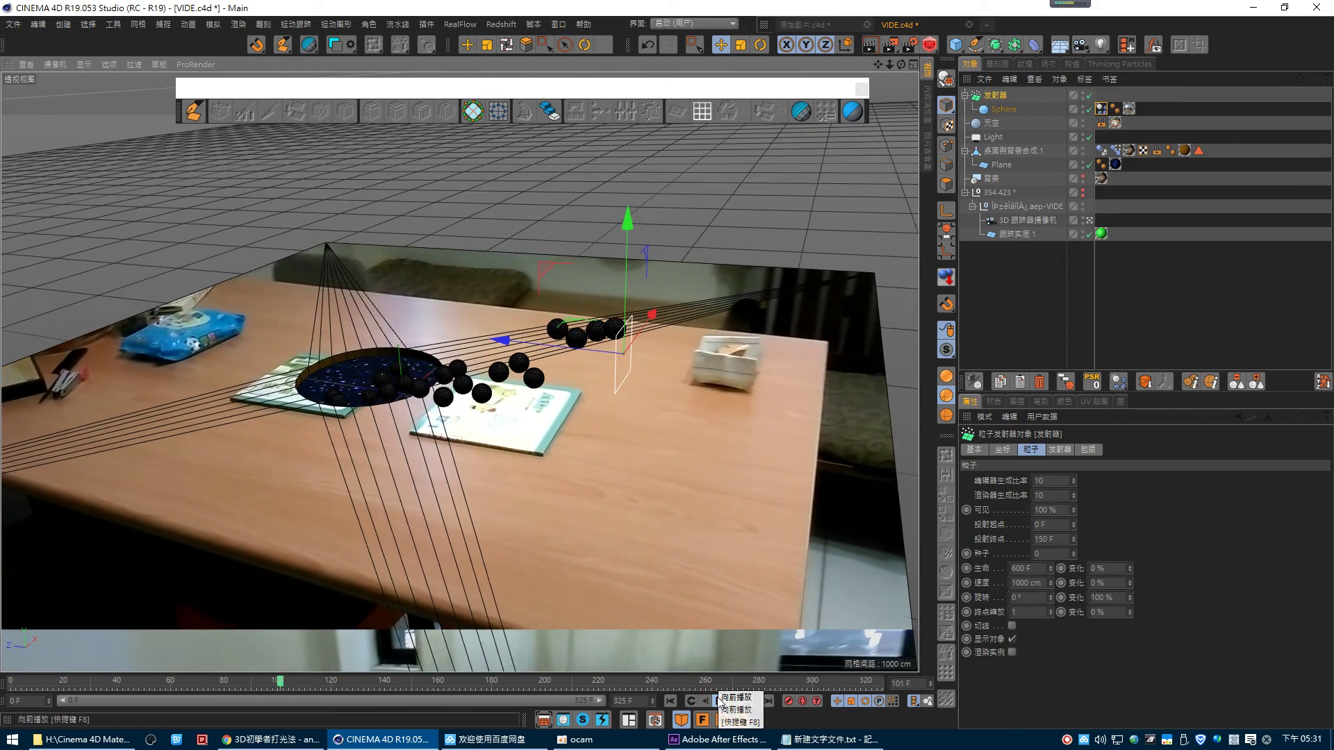
left_click(719, 702)
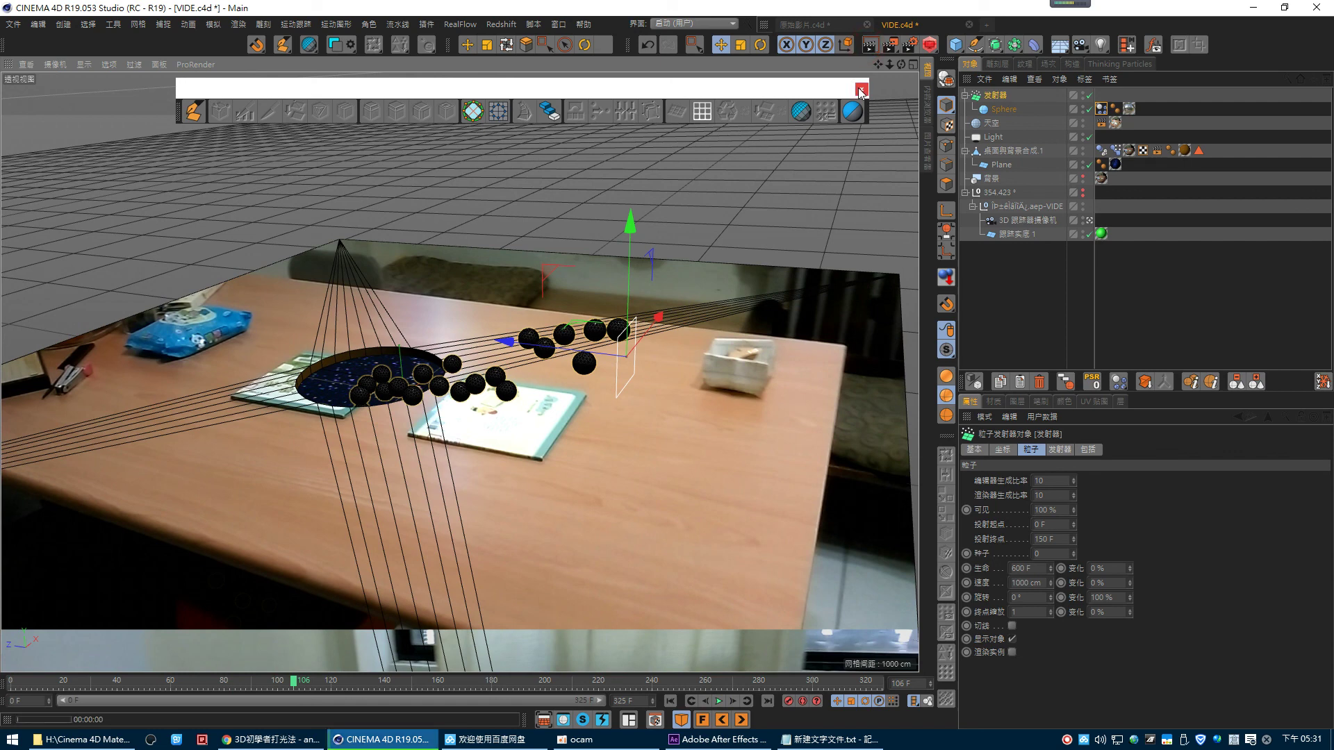
- Render a preview, then play the tracked scene and stop at frame 197
key("ctrl+r")
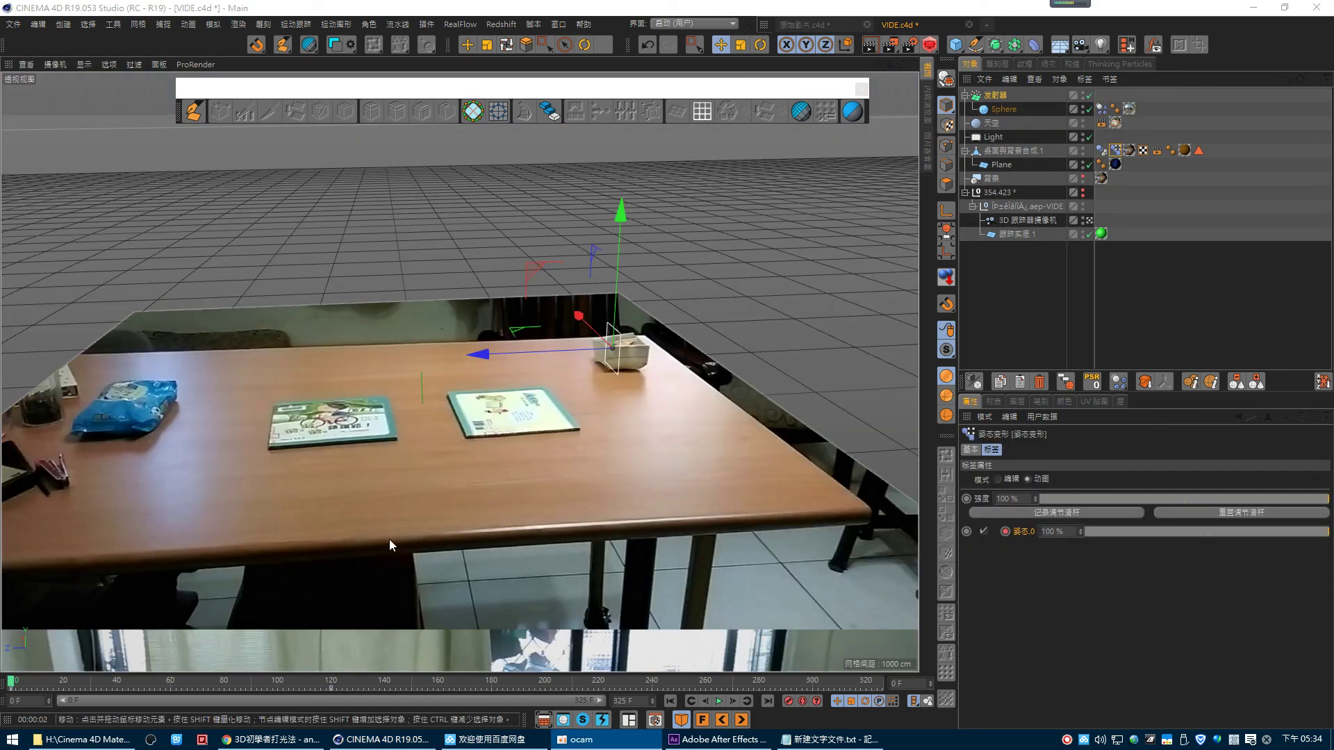
left_click(725, 699)
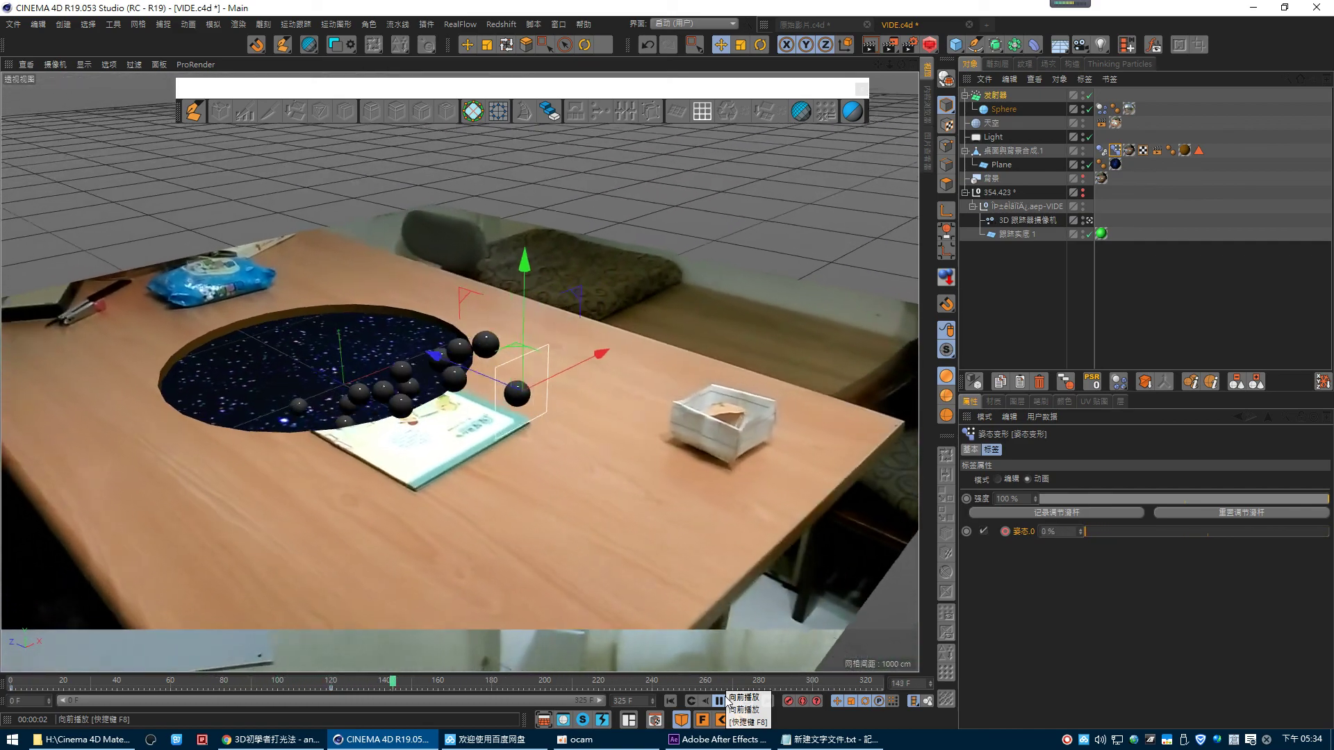
left_click(727, 701)
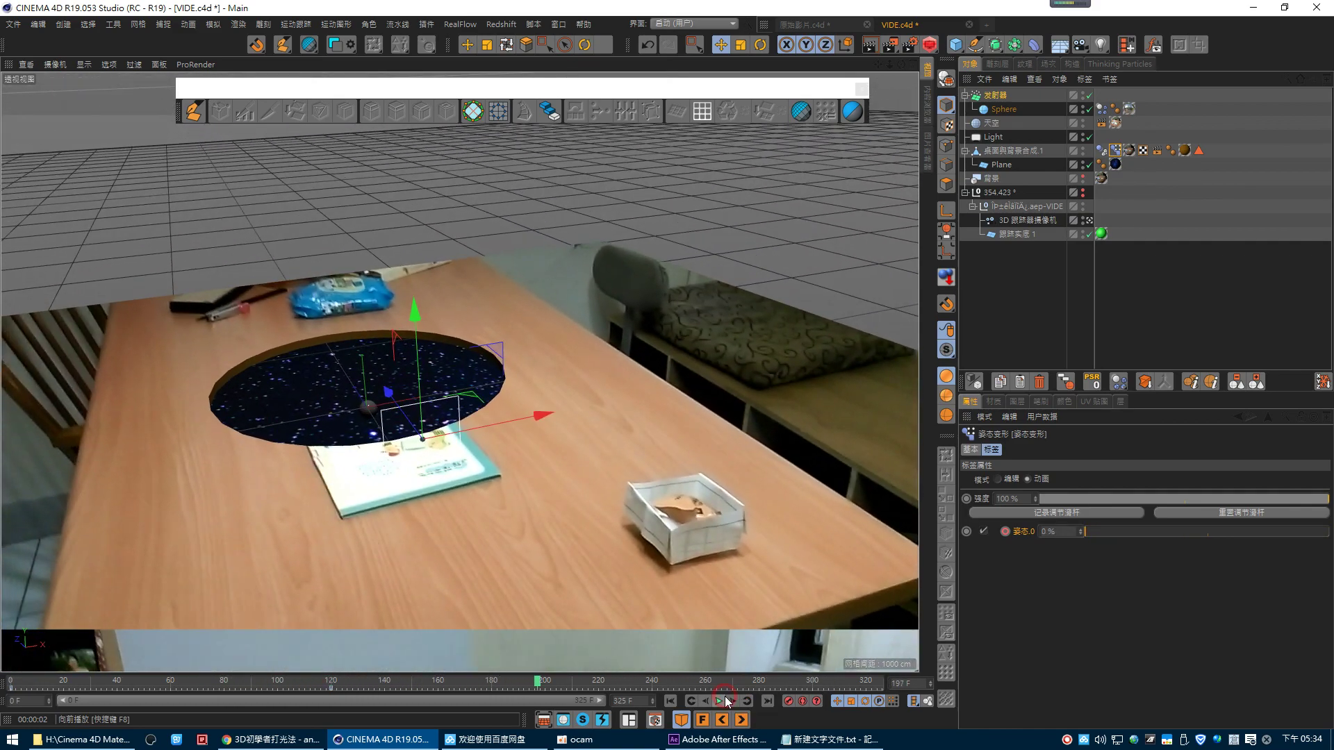